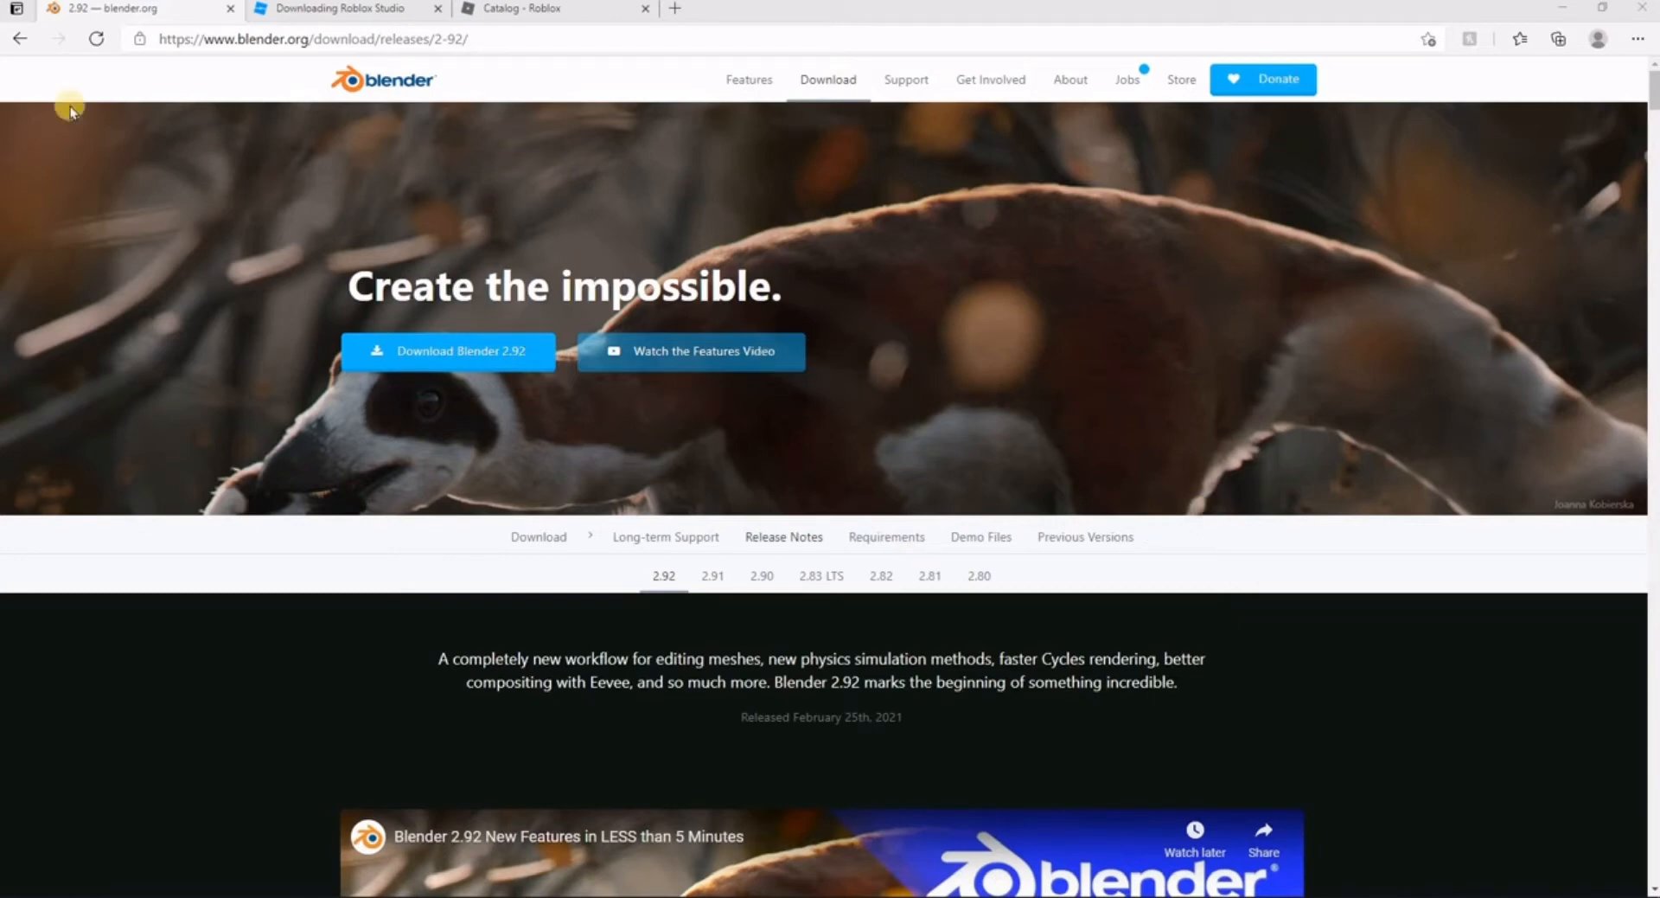
- Compare the Blender 2.92 and Roblox Studio download pages by flipping between their Edge tabs
left_click(349, 9)
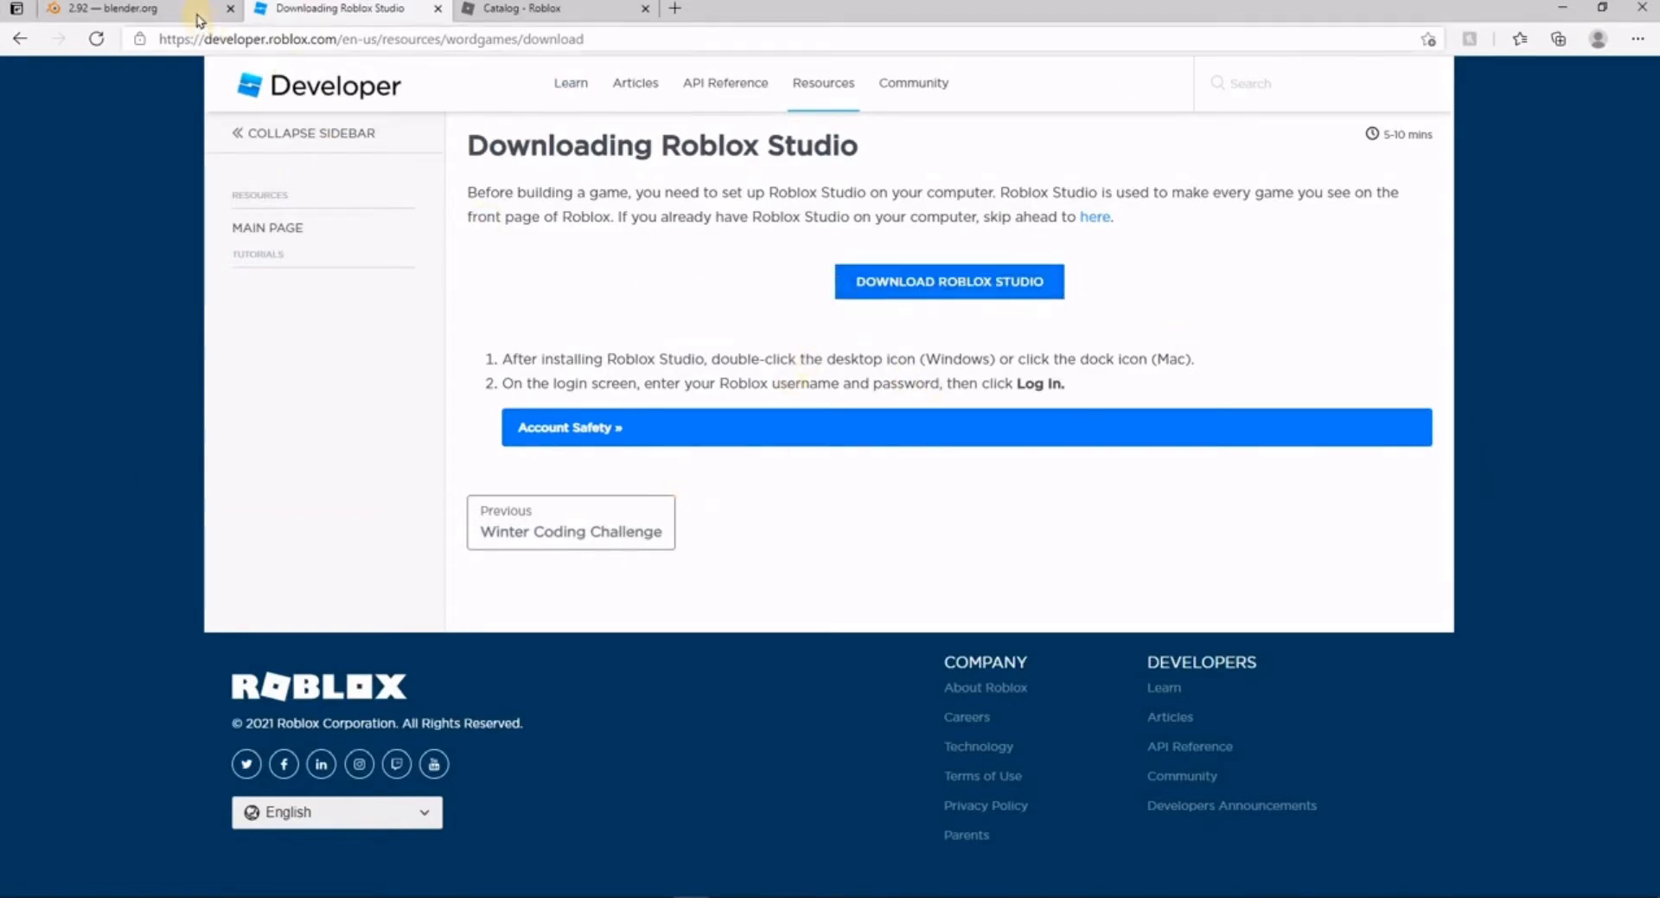
left_click(160, 10)
left_click(290, 9)
left_click(211, 9)
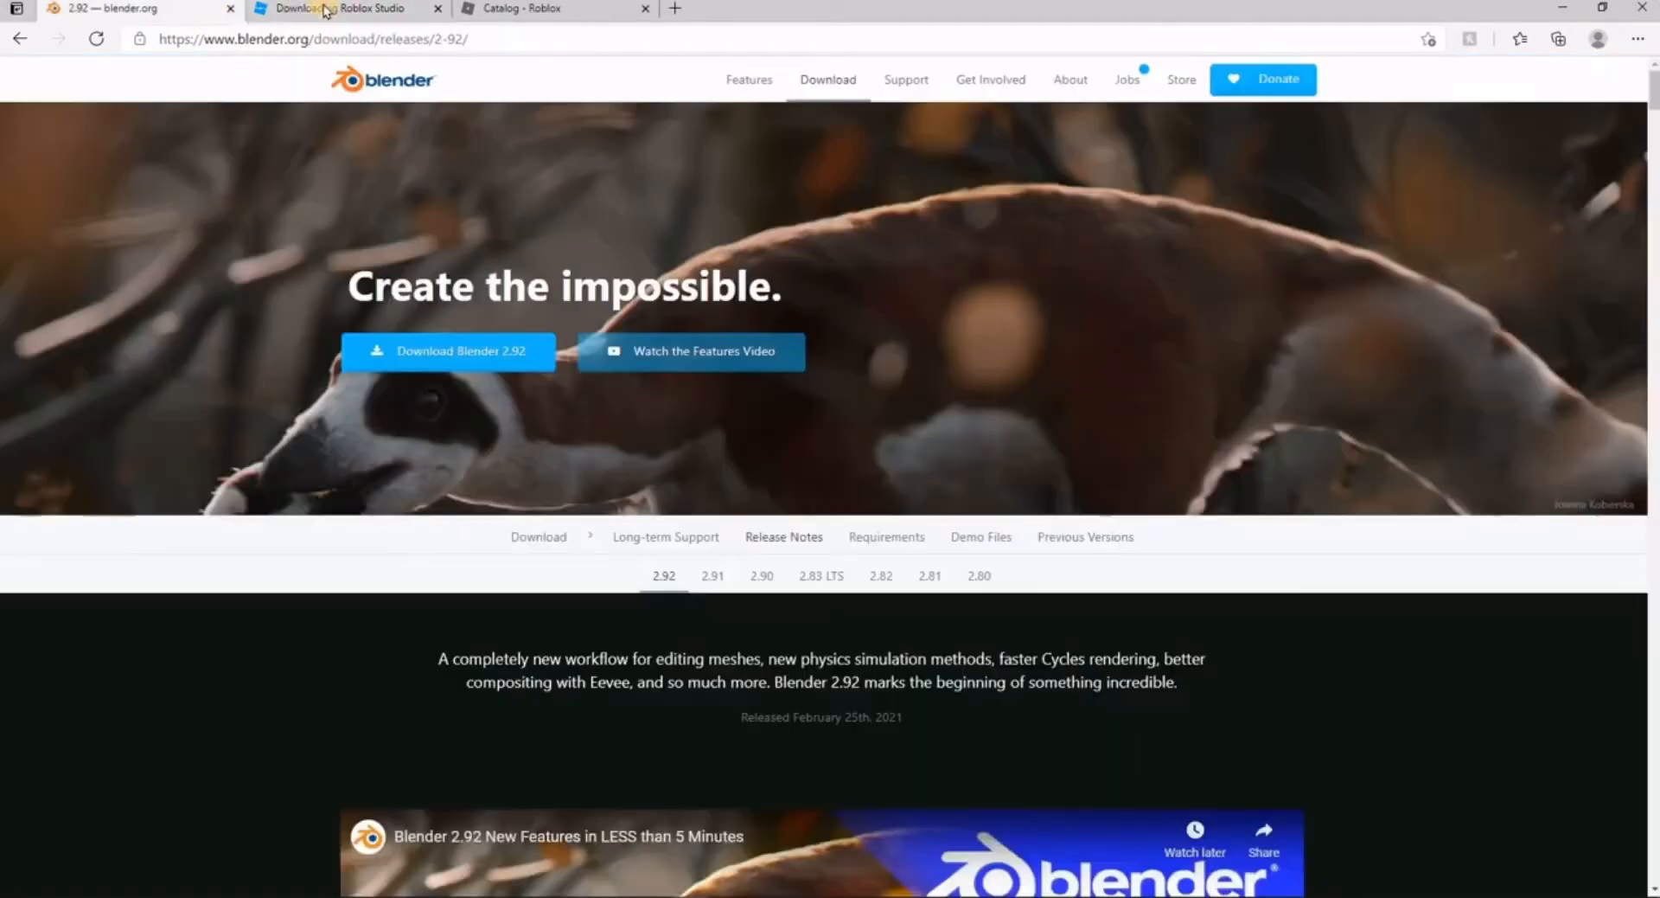
left_click(290, 10)
left_click(192, 9)
left_click(363, 11)
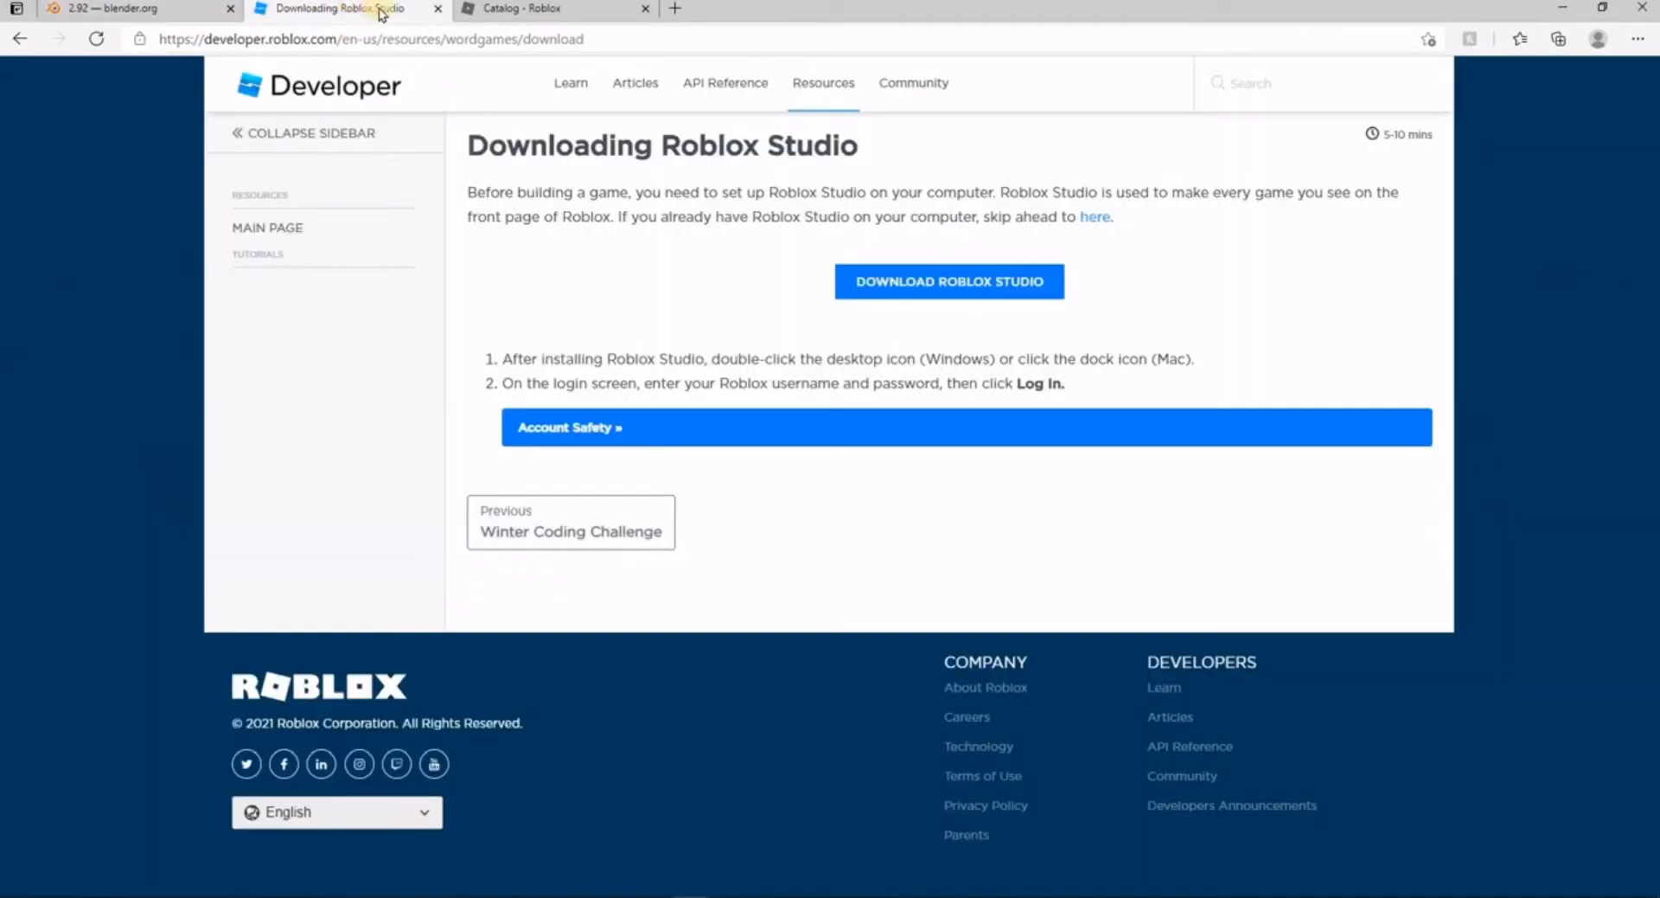
left_click(199, 10)
left_click(290, 10)
left_click(199, 10)
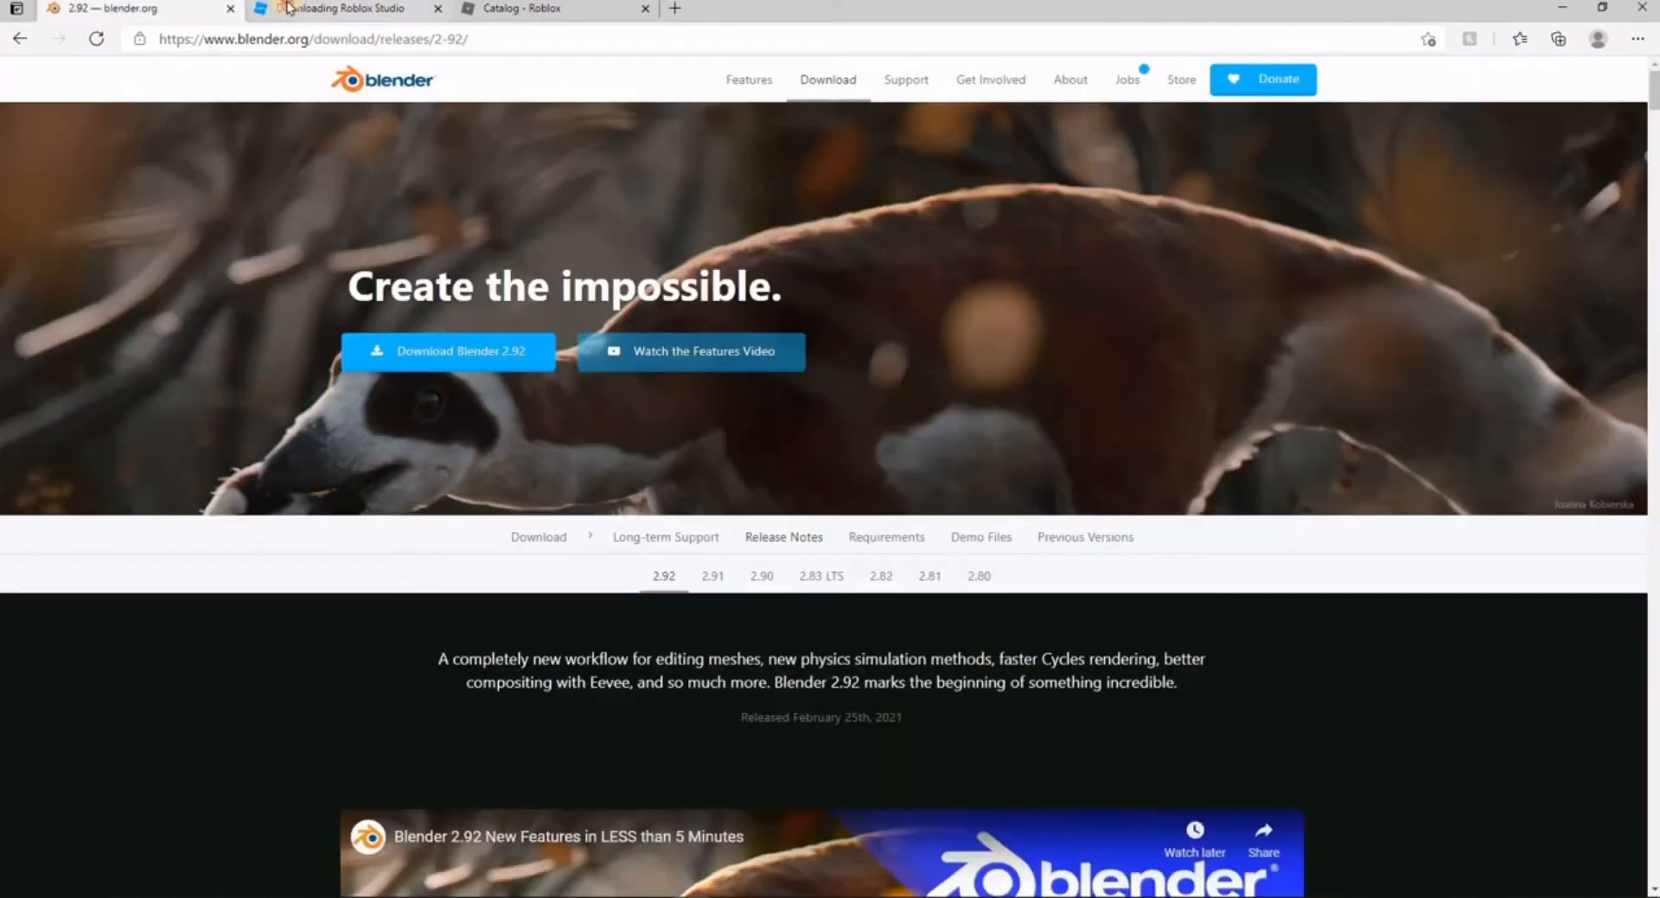
left_click(290, 8)
left_click(196, 9)
left_click(290, 9)
left_click(185, 10)
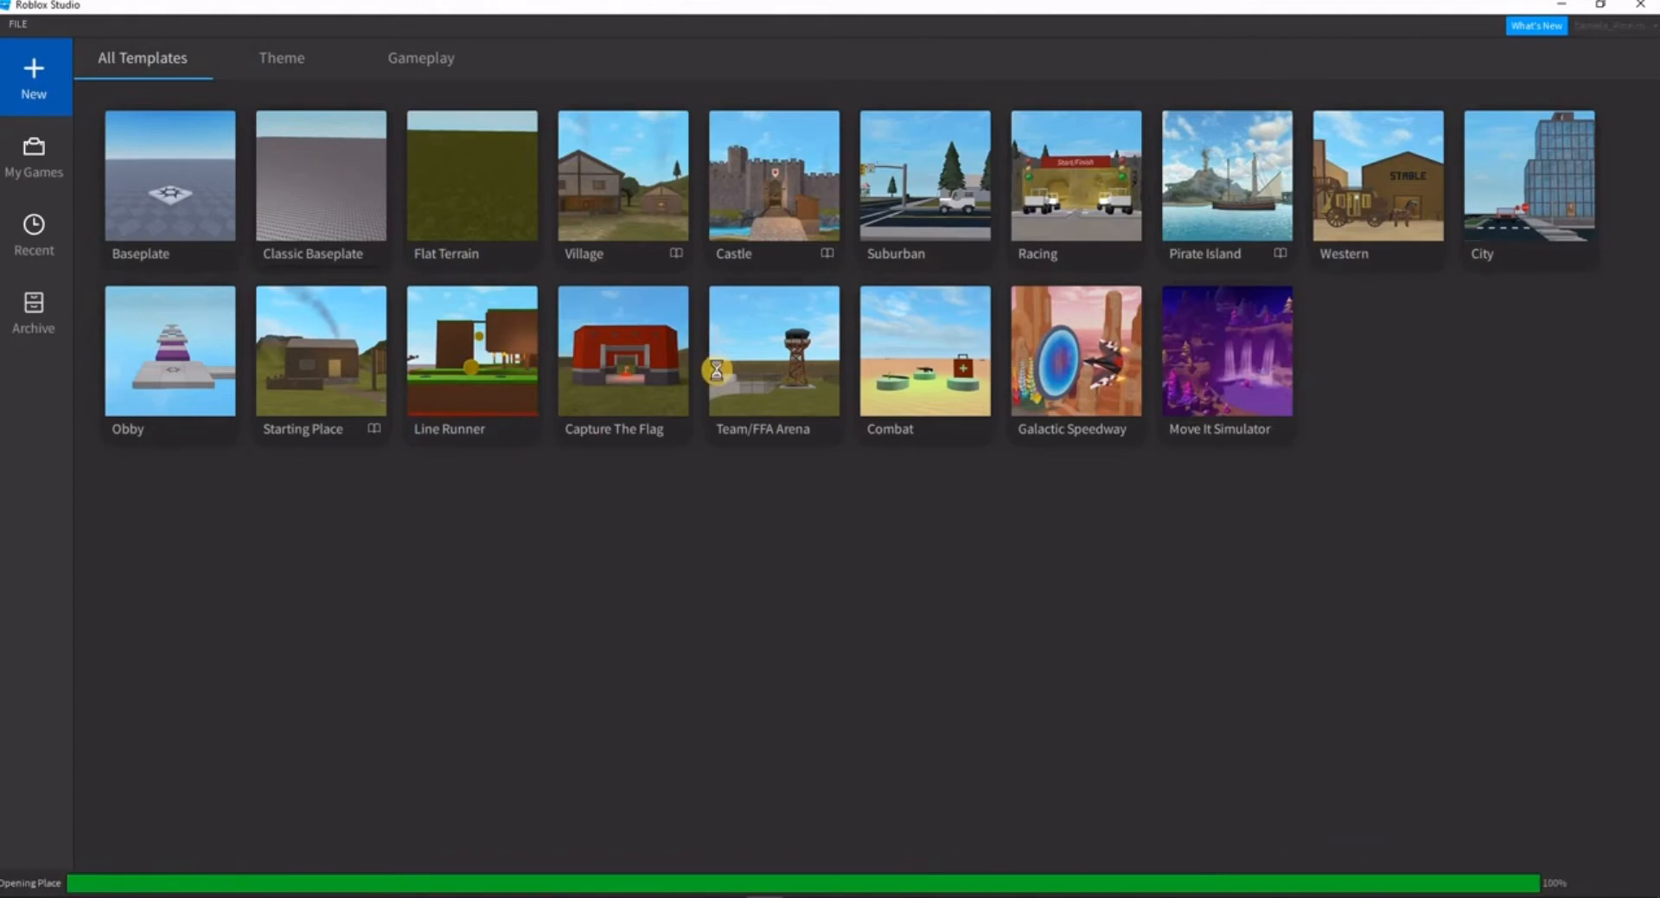
- Browse the Roblox Studio template gallery for the Classic Baseplate place
scroll(859, 456, "down", 5)
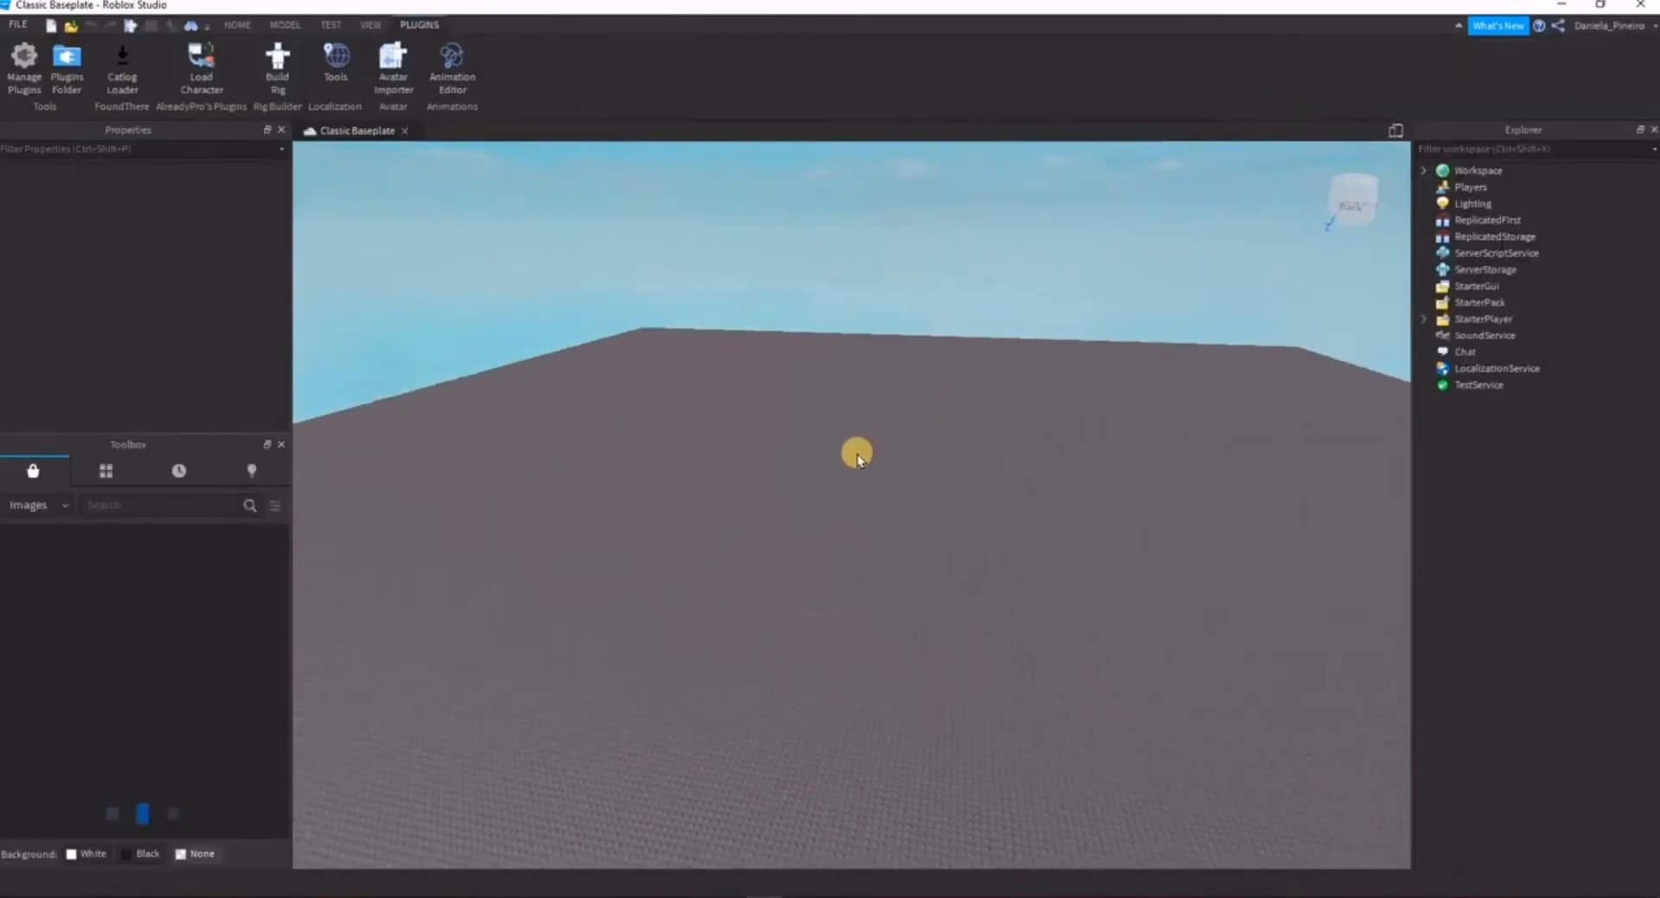
scroll(821, 467, "down", 5)
scroll(813, 451, "up", 10)
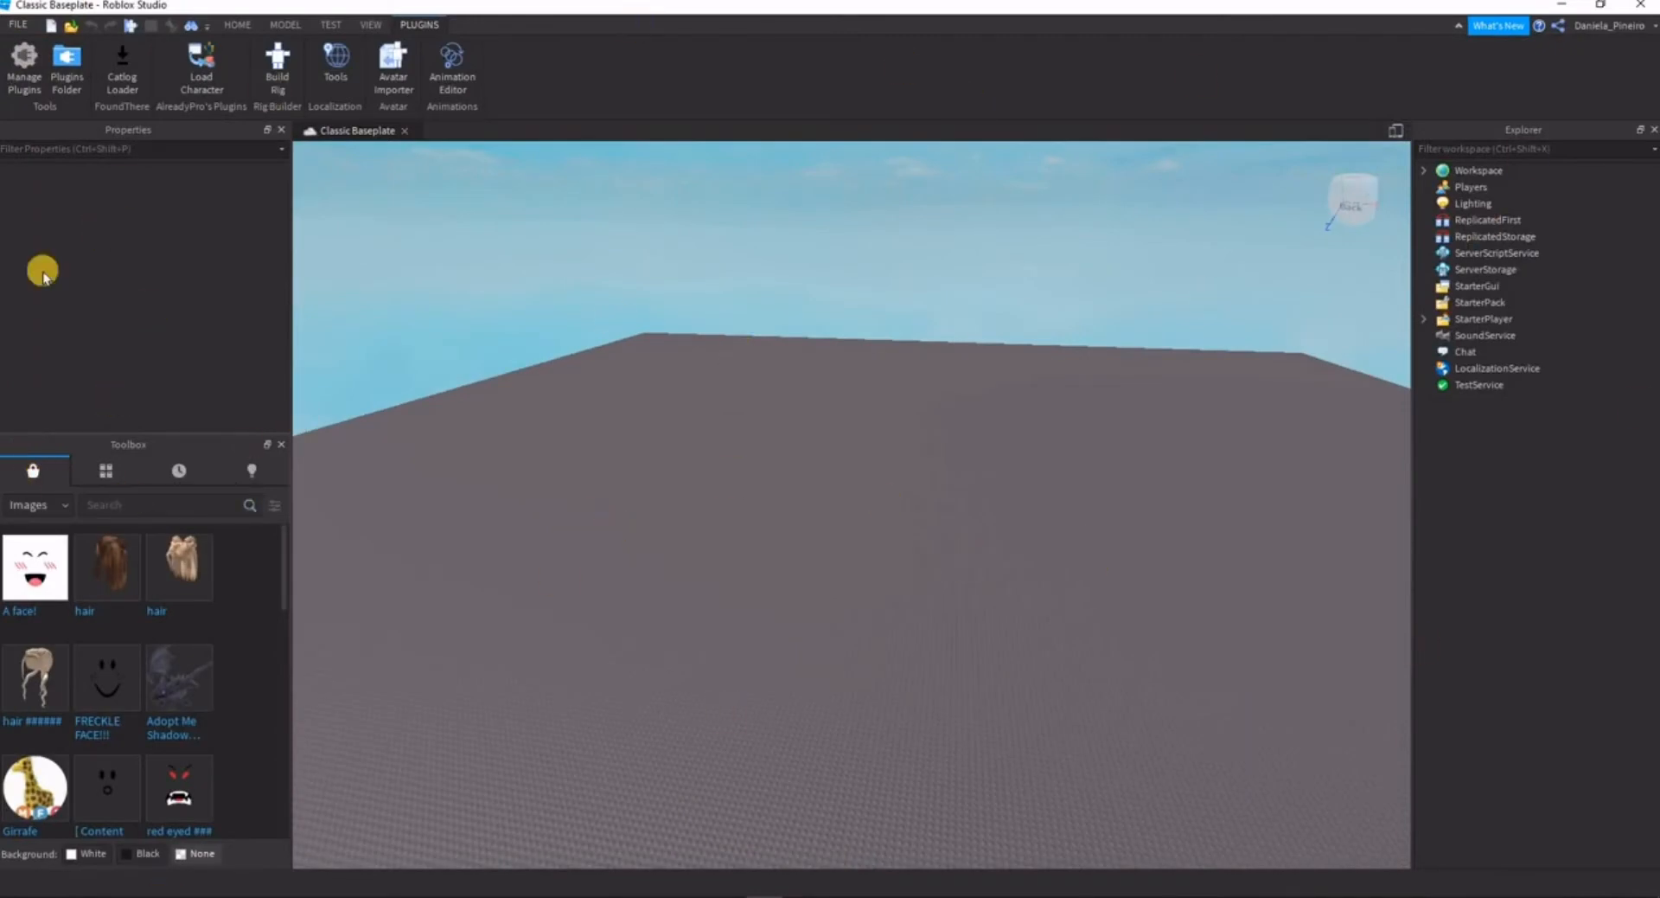
- Close the Properties, Toolbox and Explorer panels, leaving only the 3D scene
left_click(281, 129)
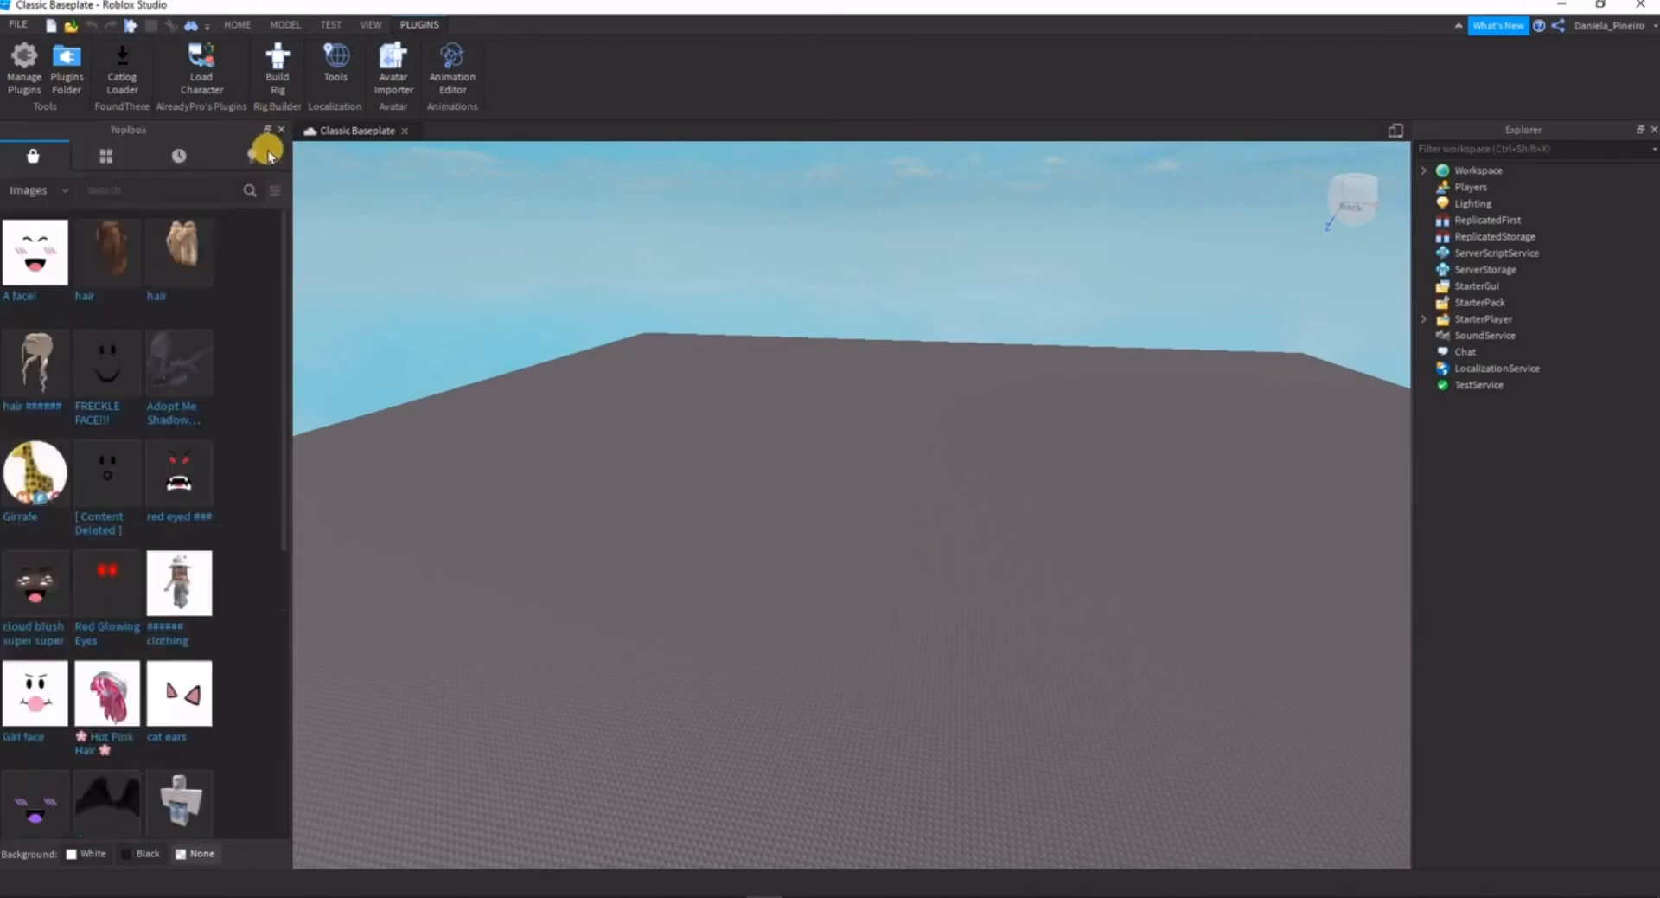
left_click(280, 129)
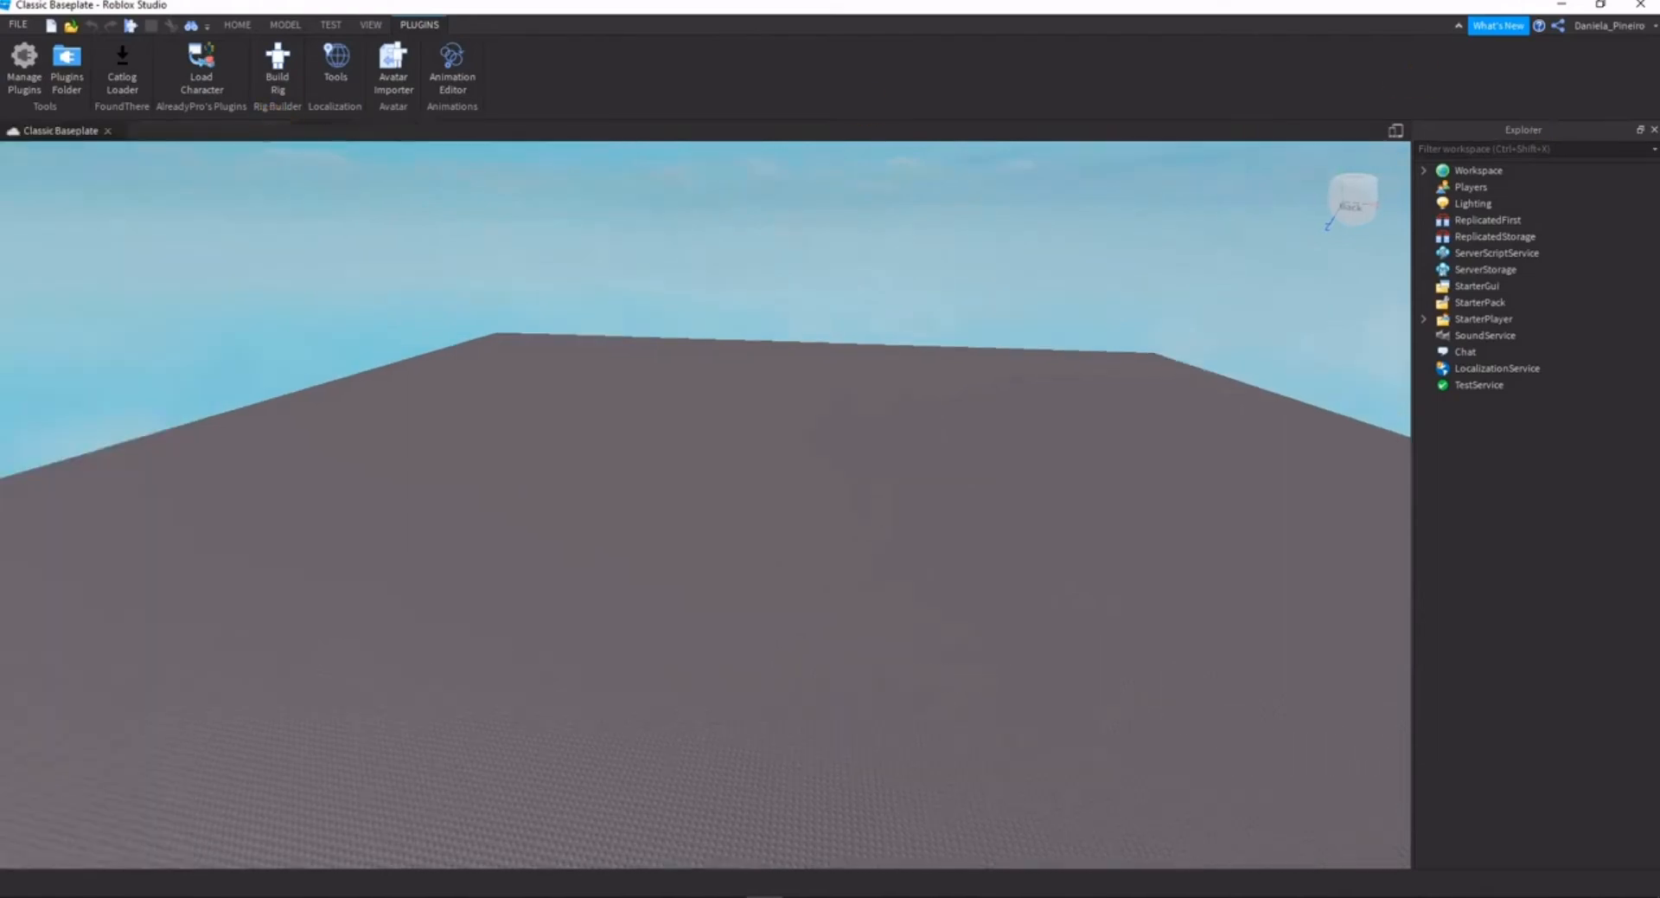
left_click(1651, 130)
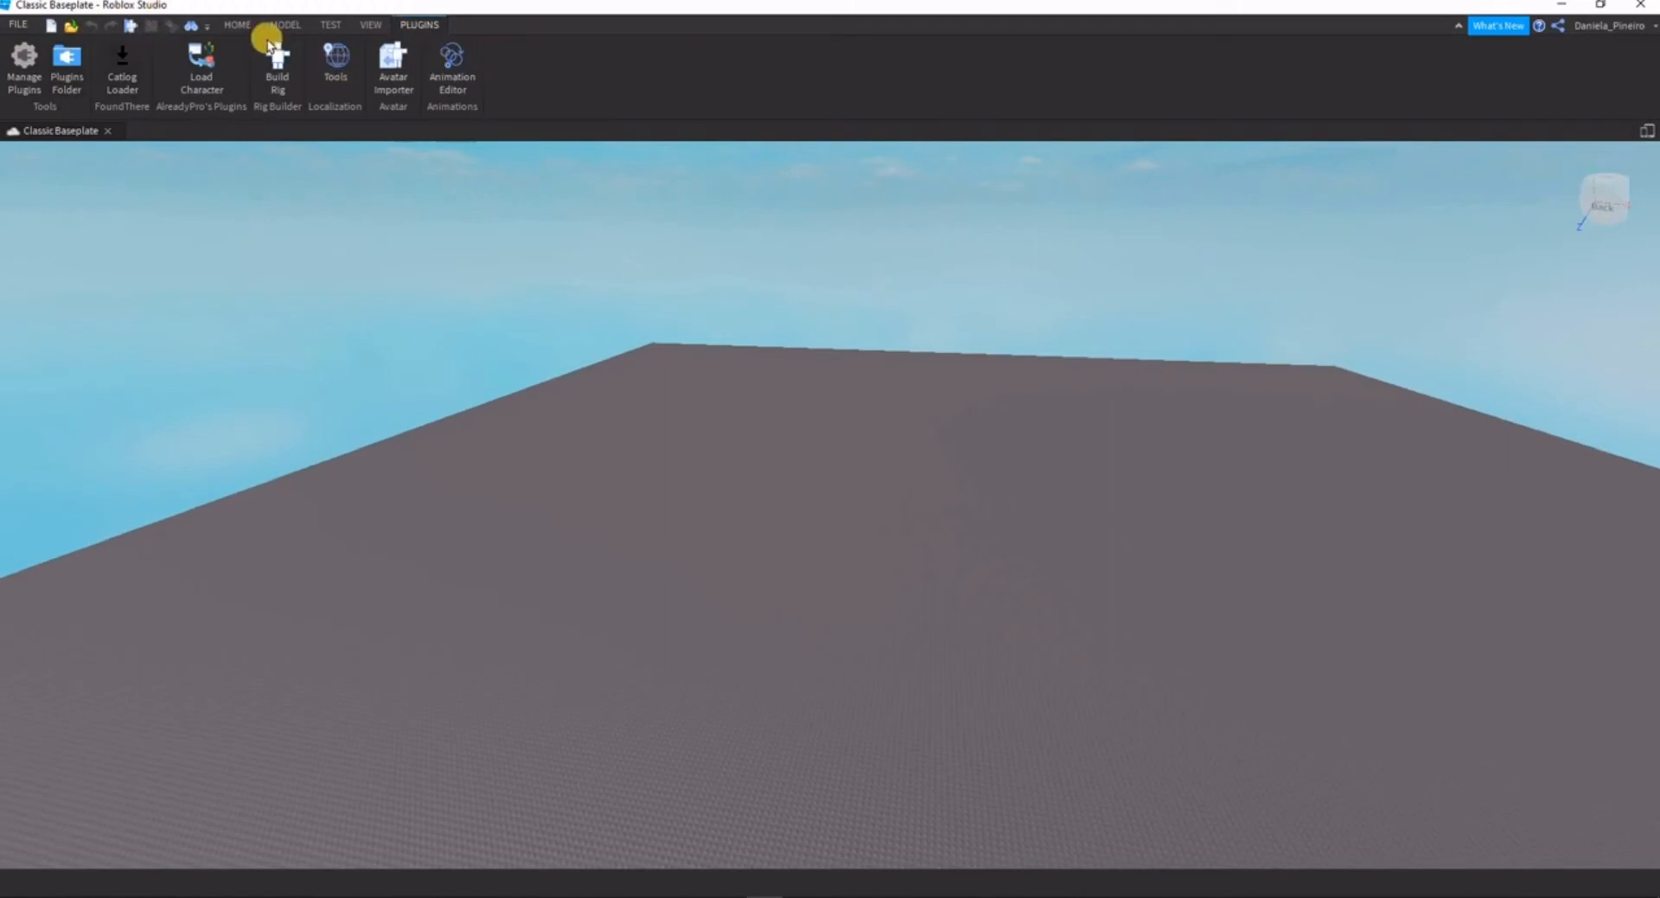
- Reopen the Toolbox, Properties and Explorer panels from the View tab
left_click(237, 24)
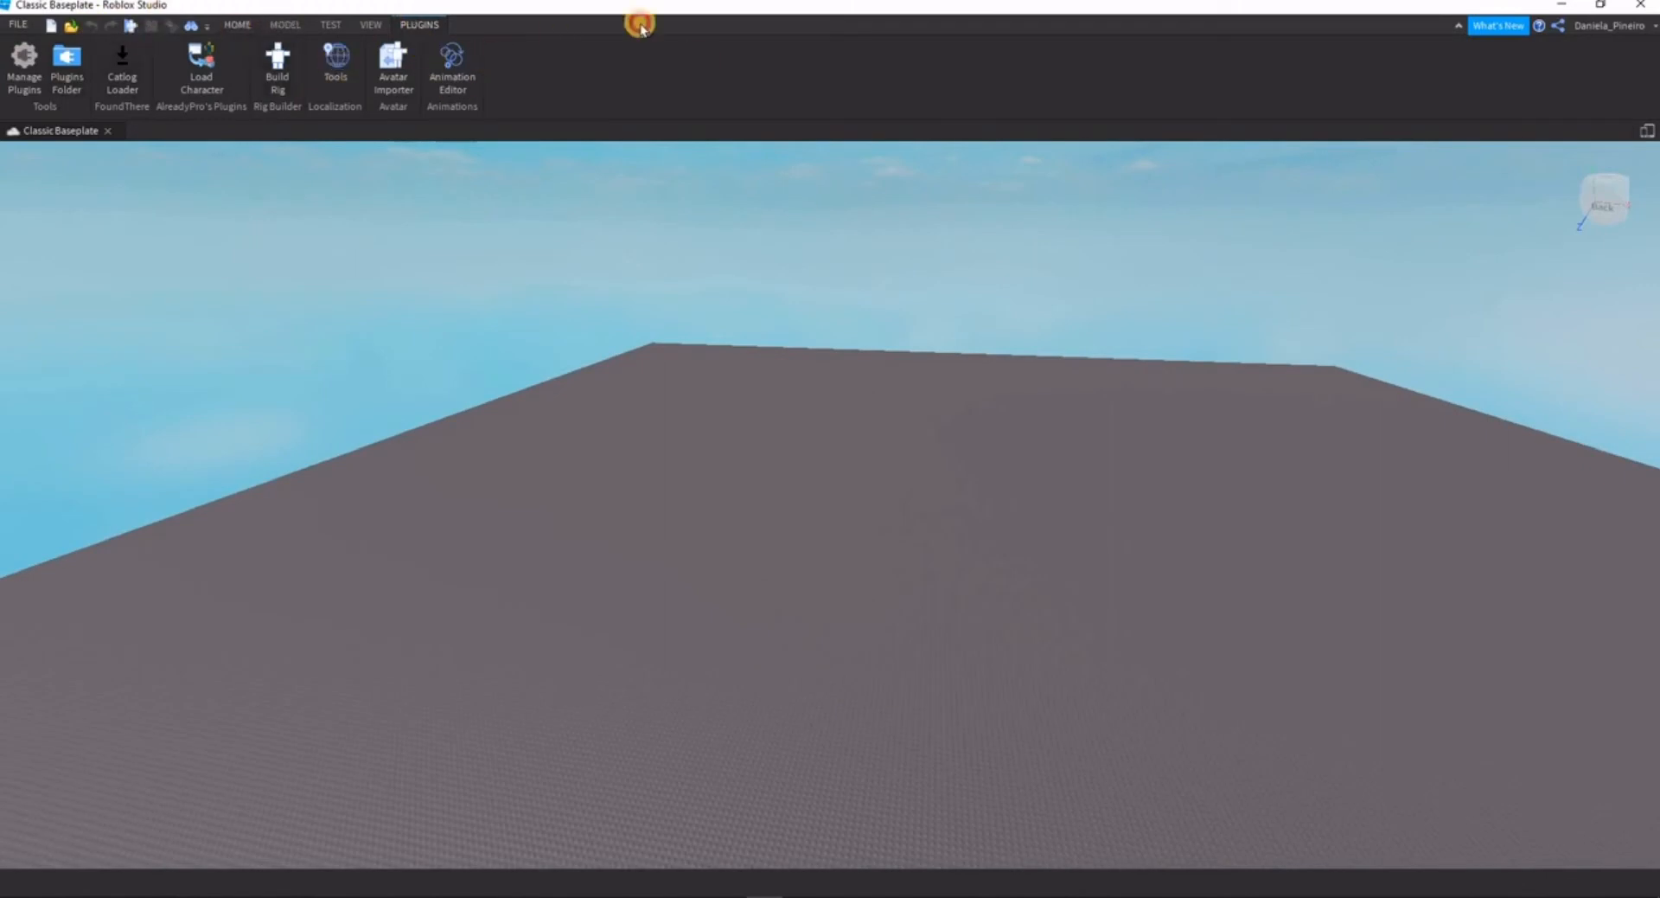
left_click(370, 24)
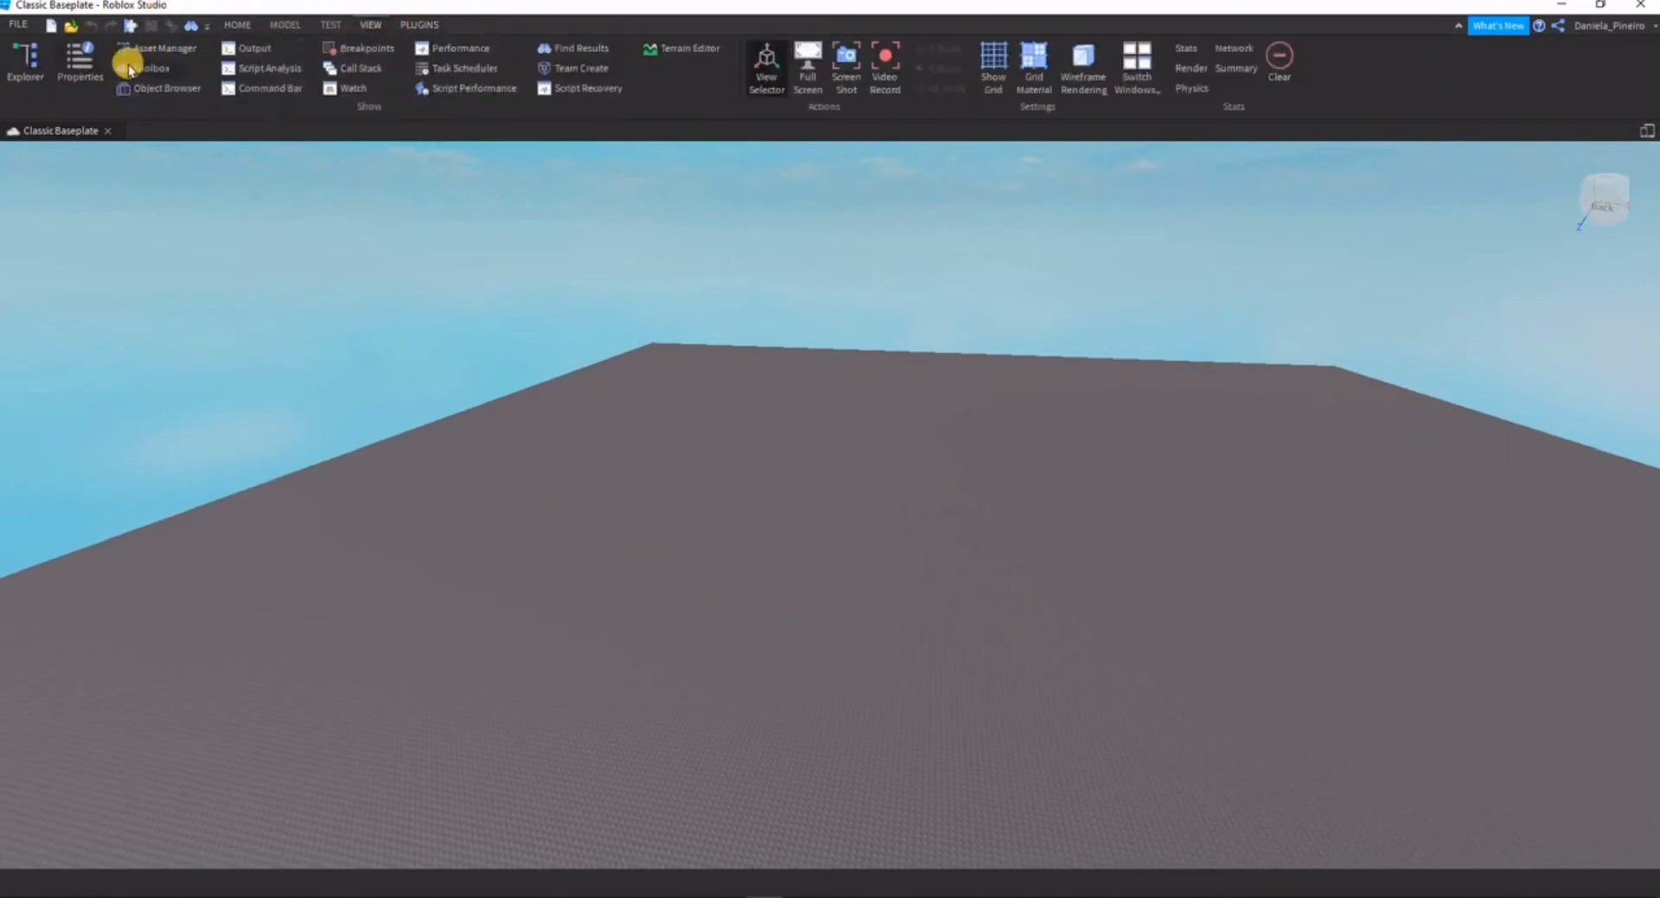
left_click(189, 71)
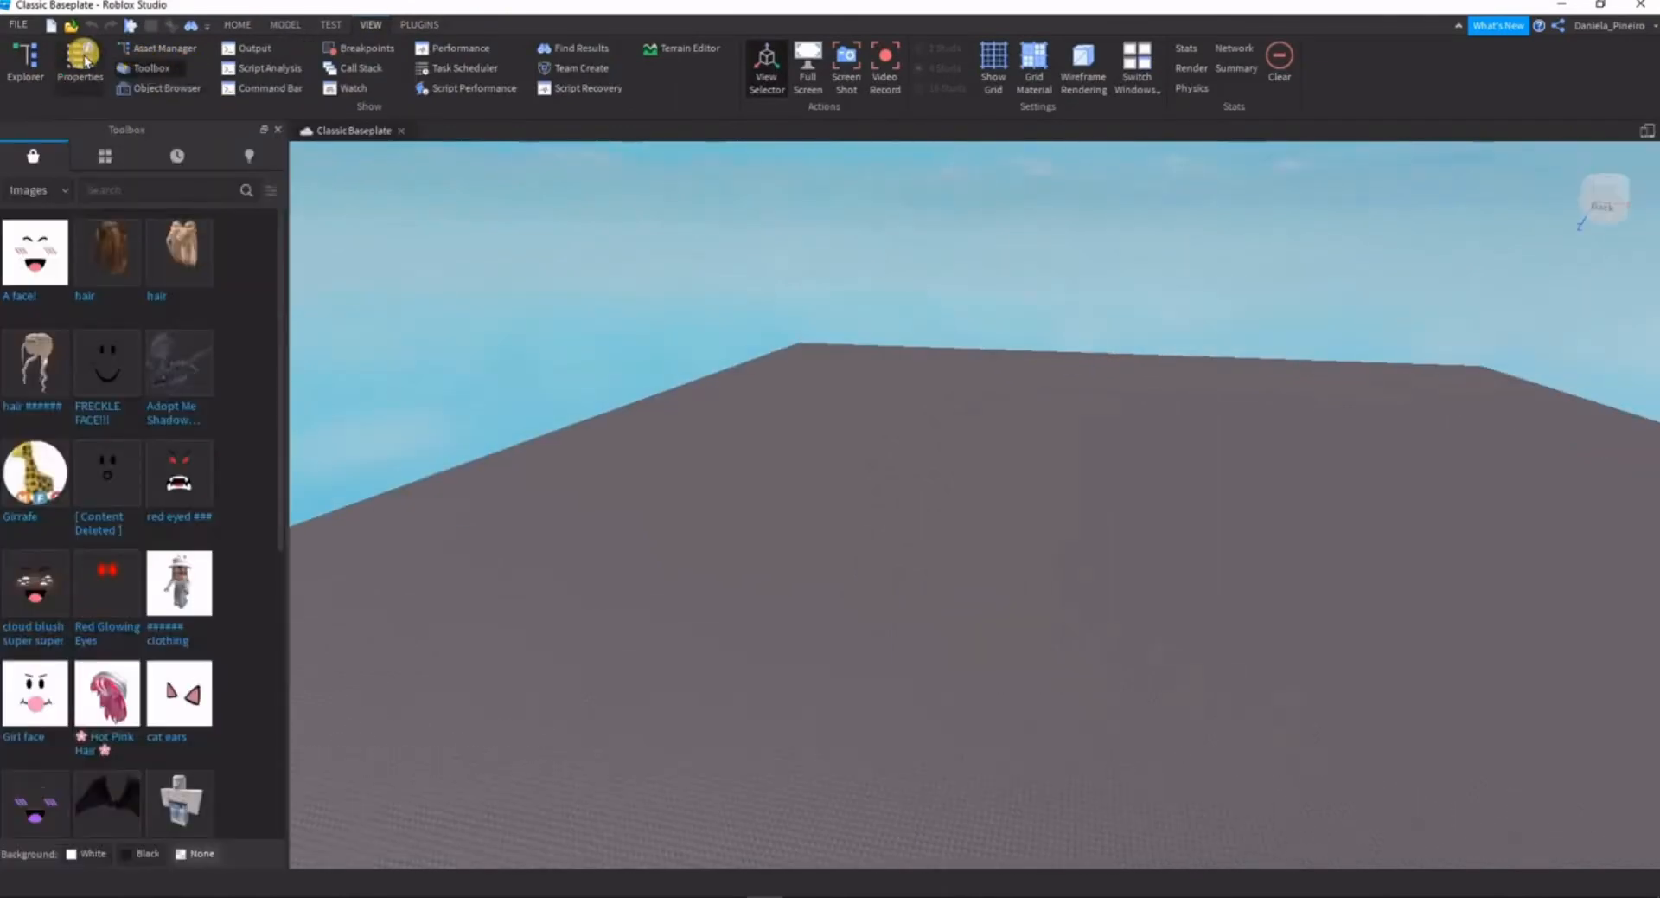
left_click(80, 62)
left_click(15, 67)
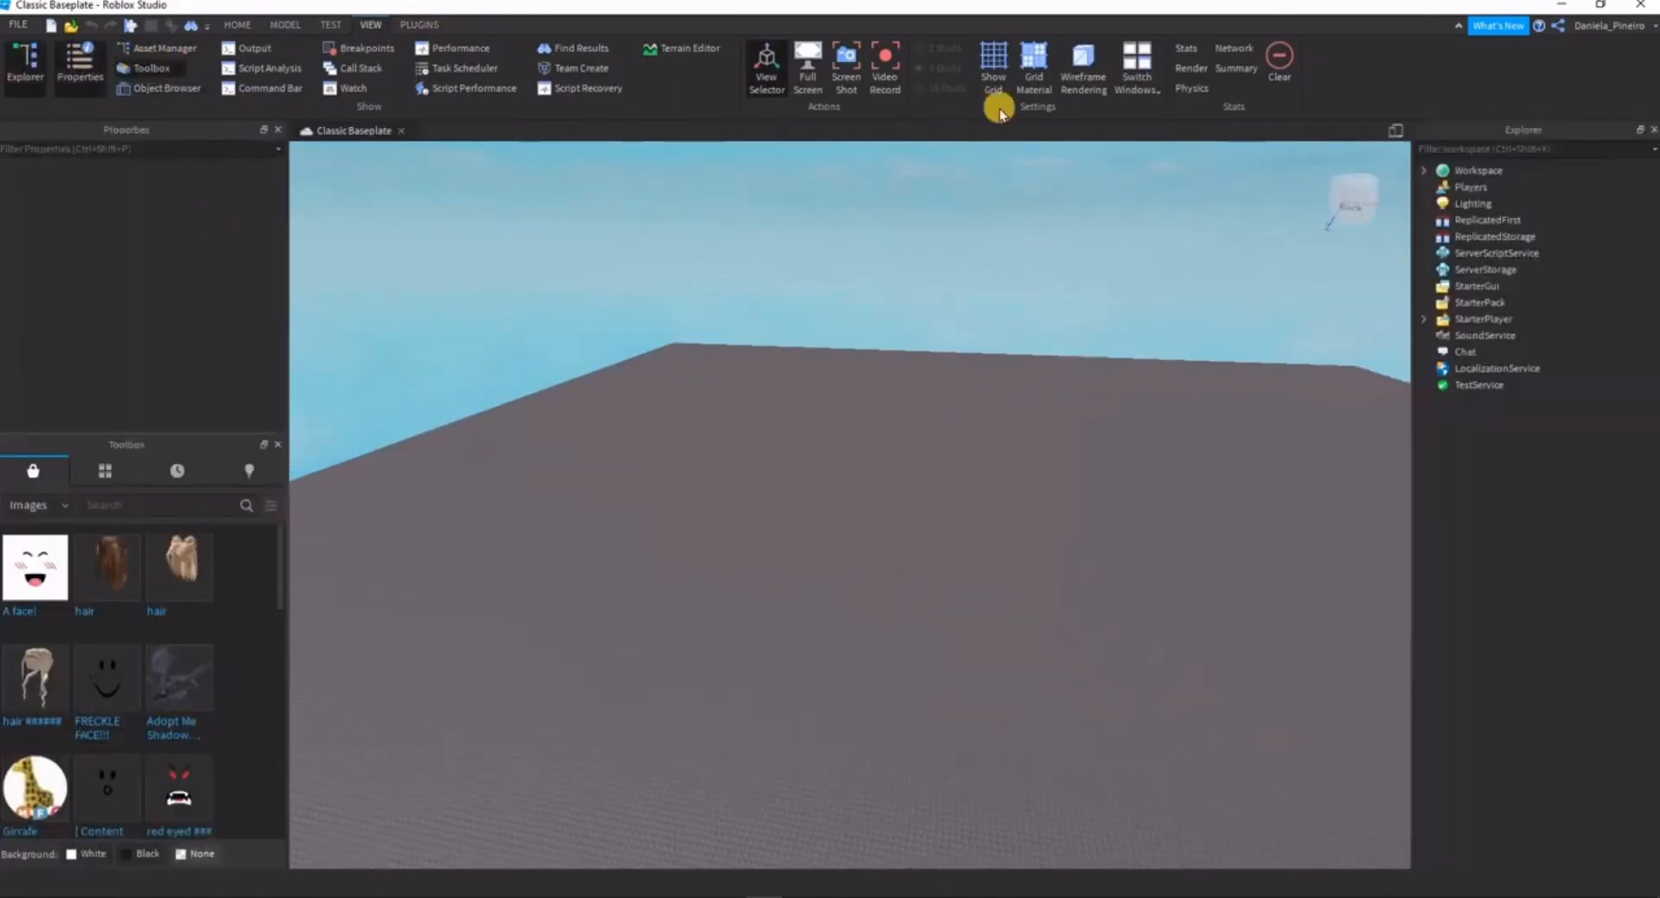
- Move the Explorer panel around and redock it on the right side of the window
left_click_drag(1240, 221, 761, 834)
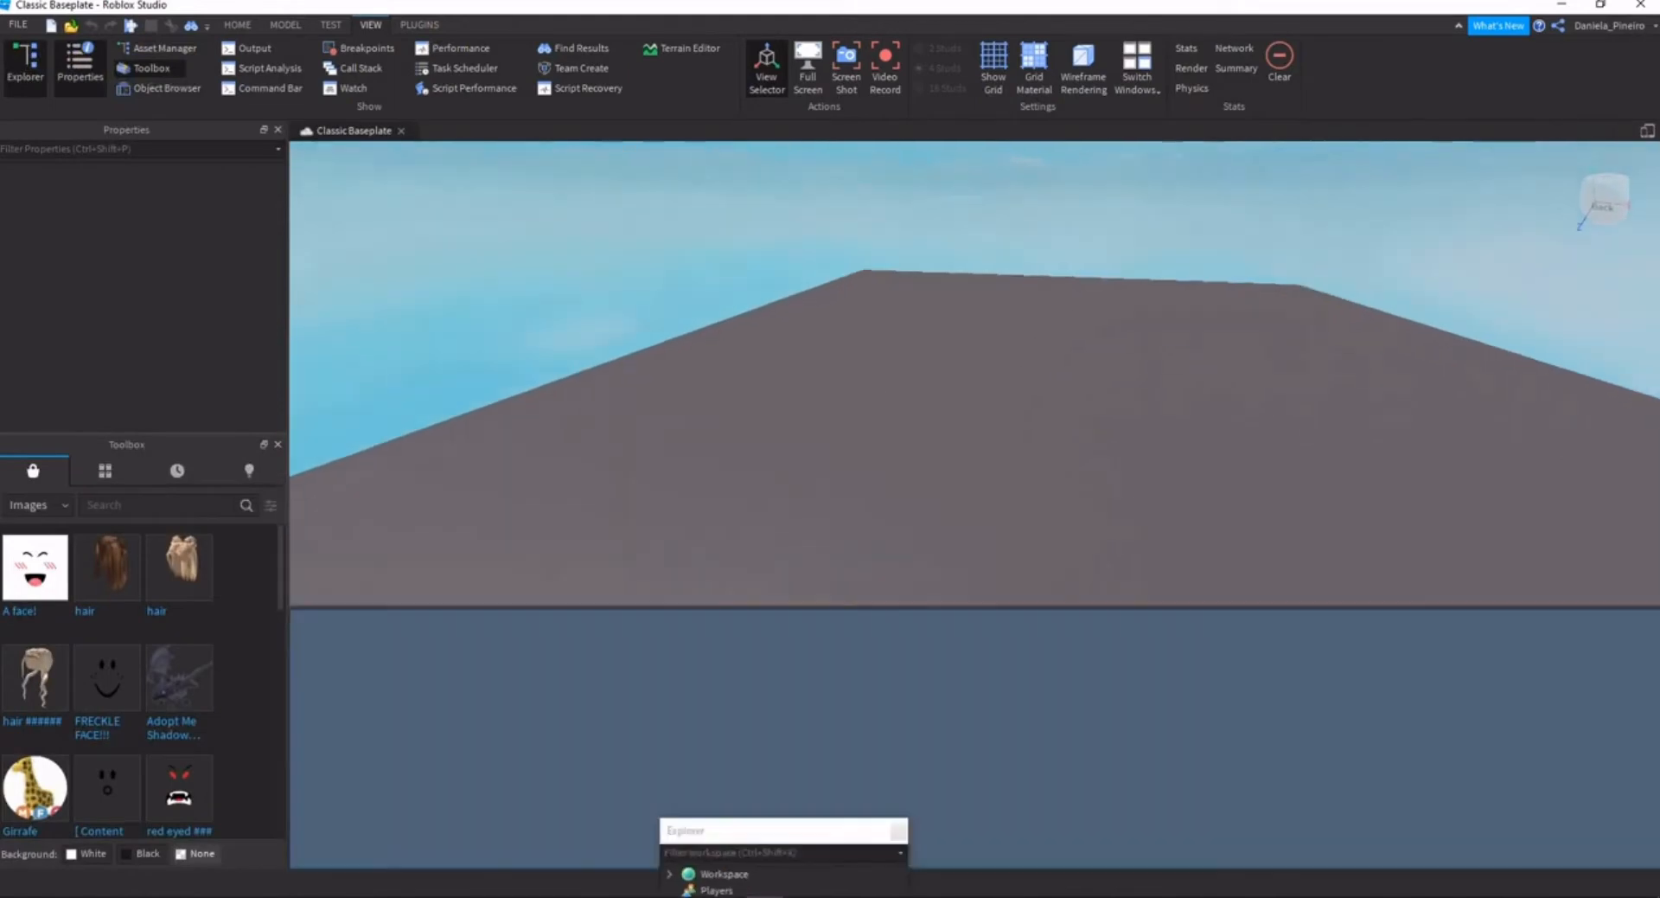
left_click_drag(893, 617, 1549, 185)
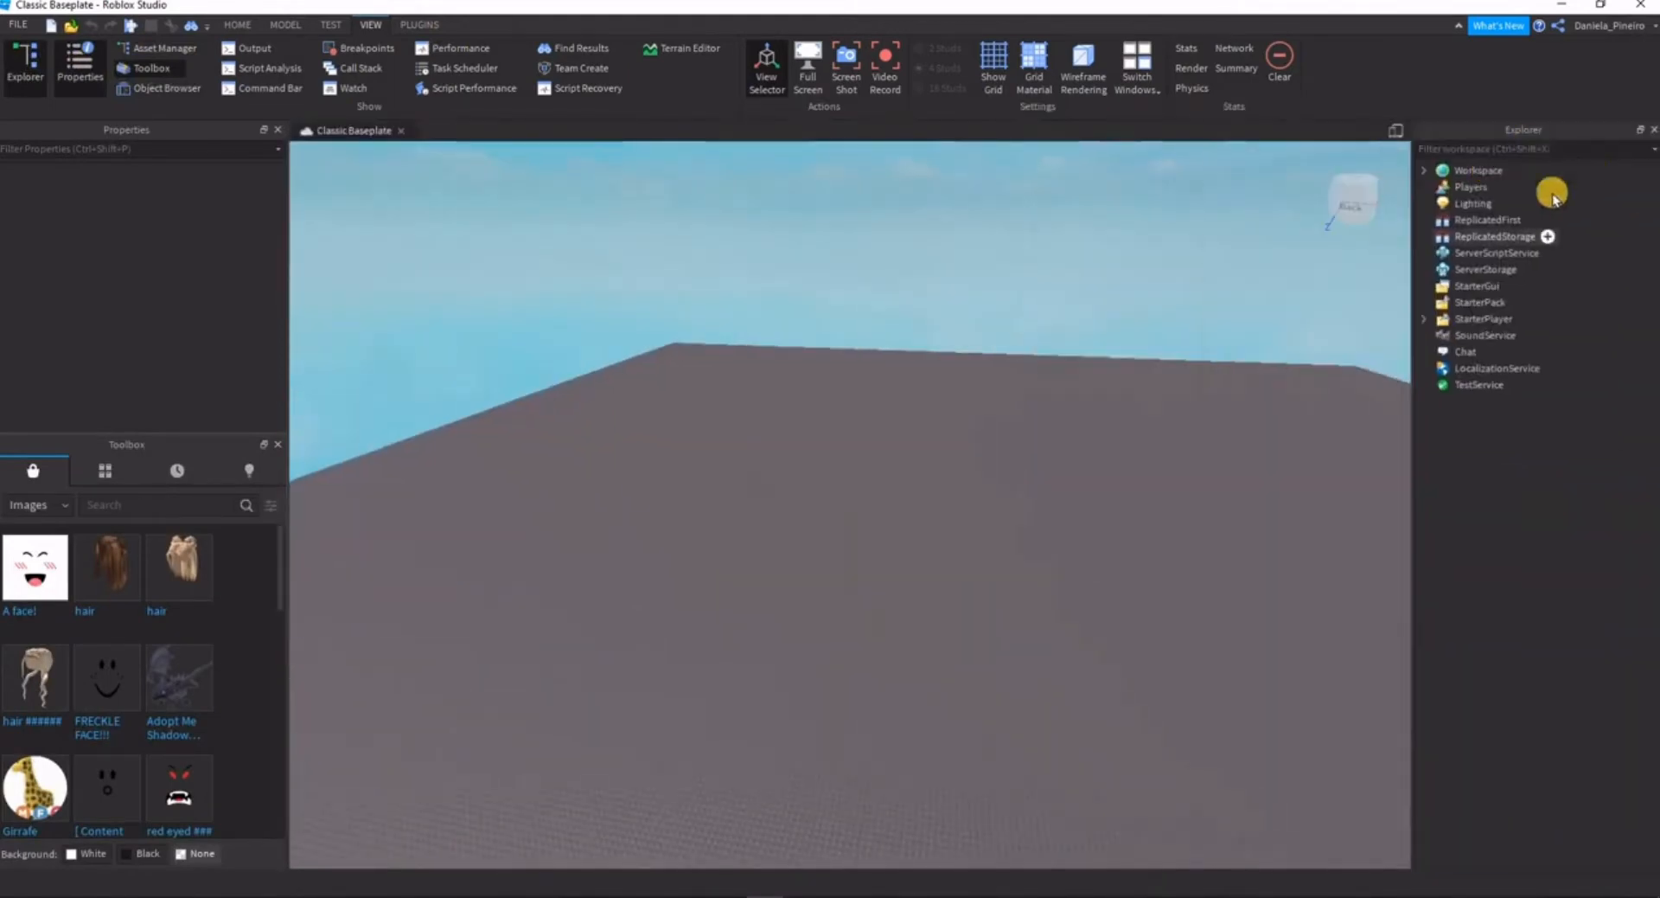
left_click_drag(1021, 194, 208, 203)
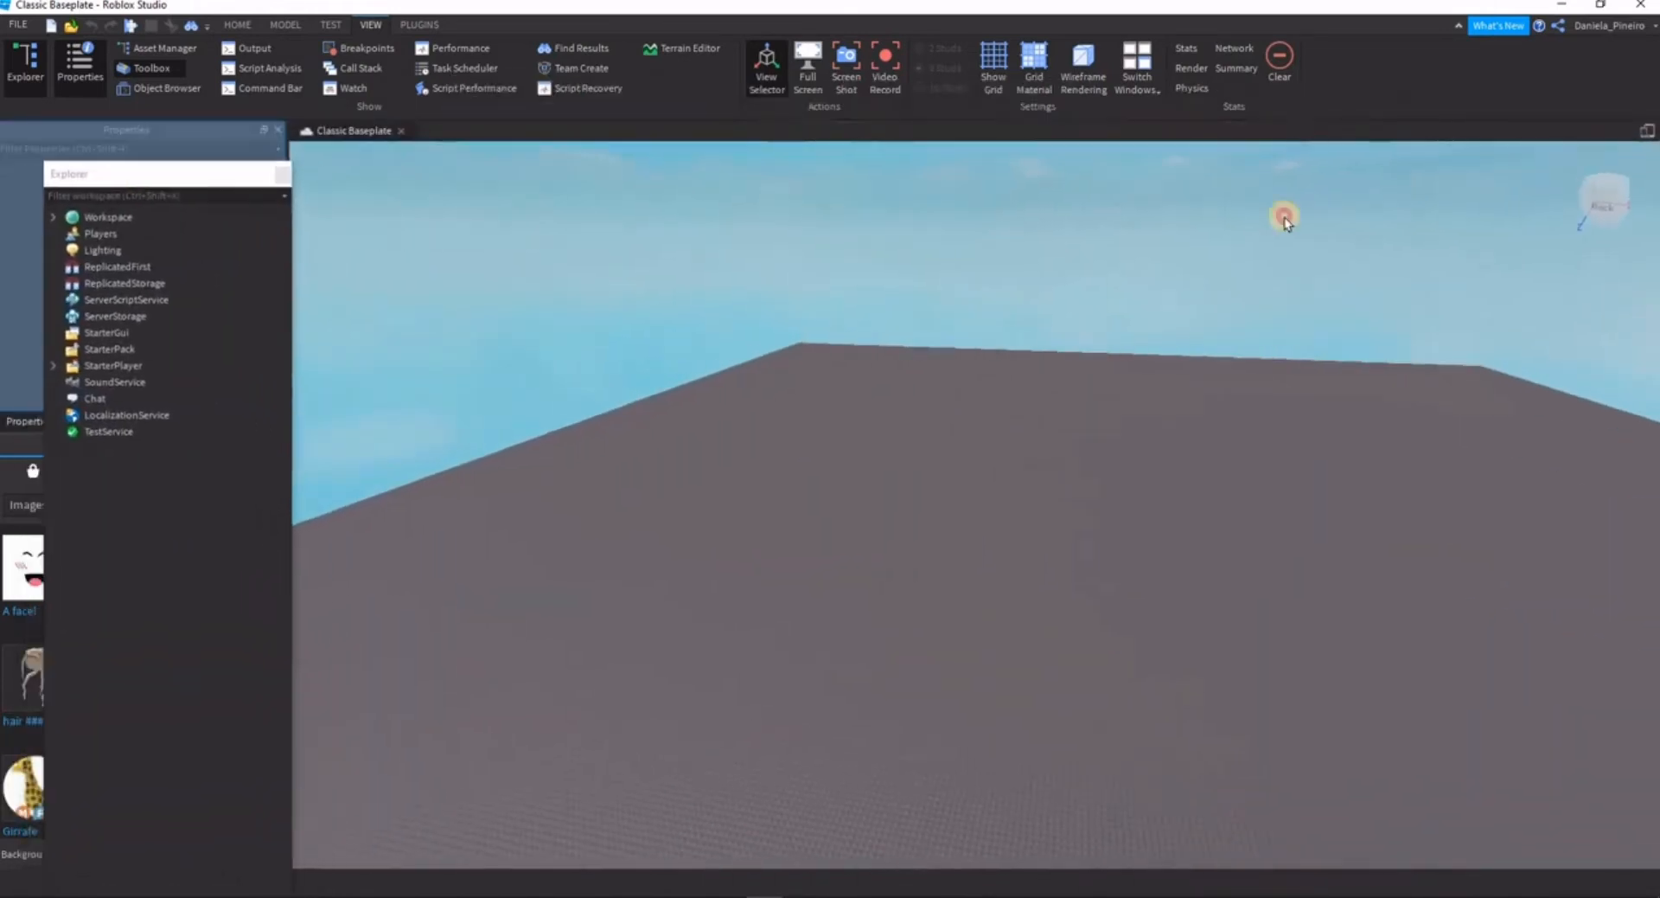
left_click_drag(1284, 217, 1590, 273)
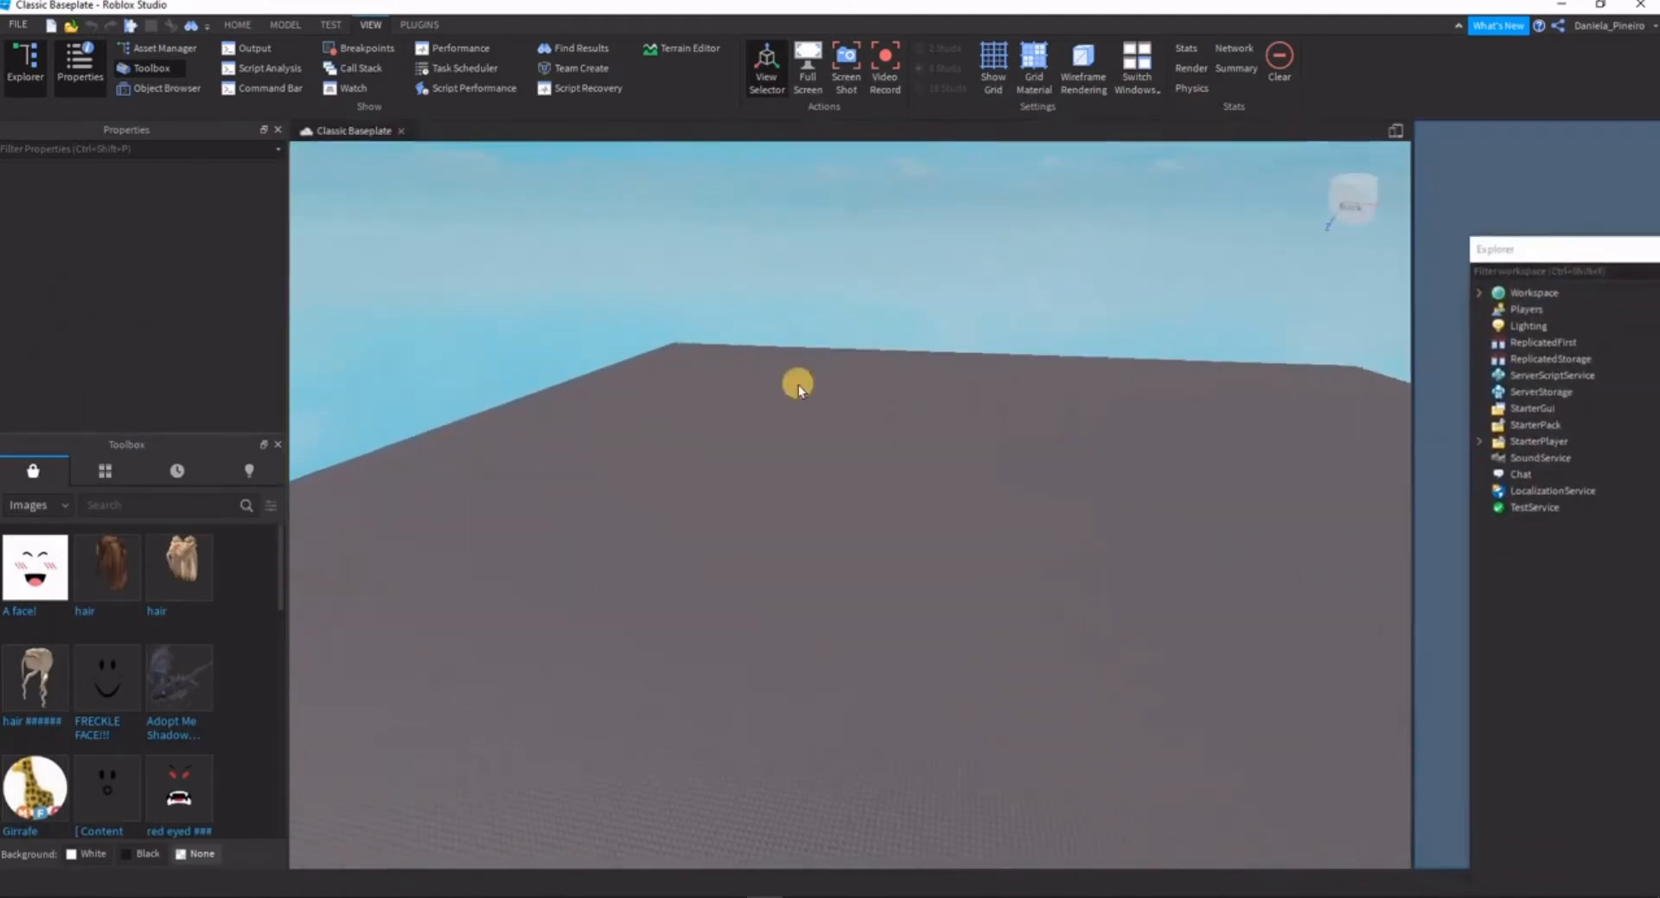
left_click_drag(798, 387, 1393, 375)
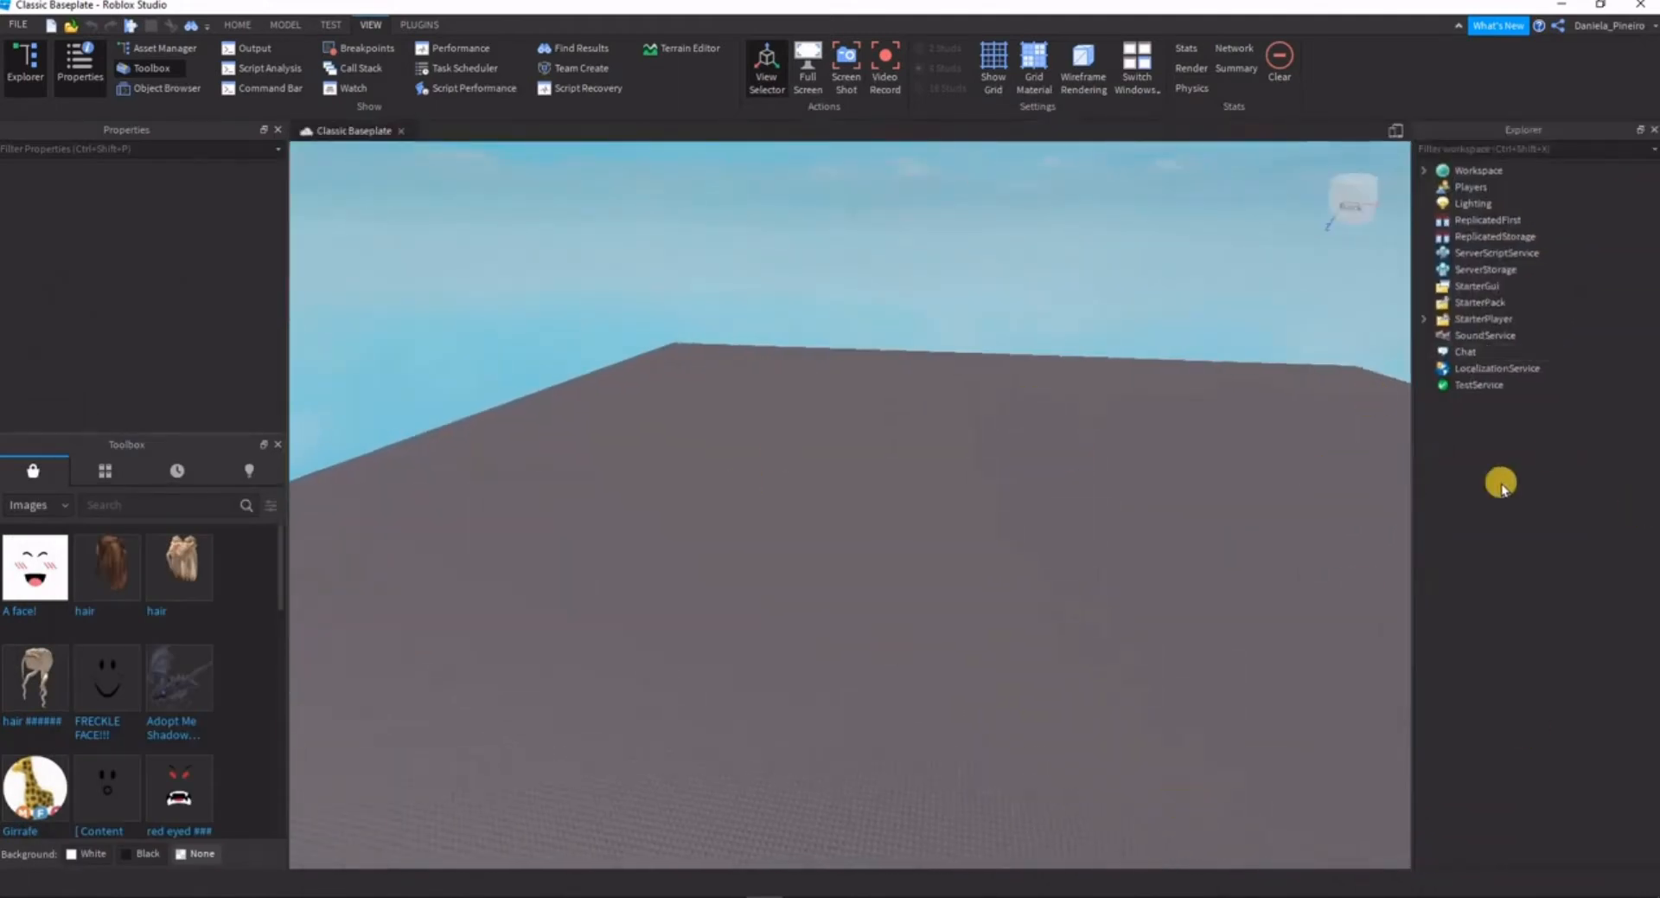
right_click_drag(852, 418, 851, 419)
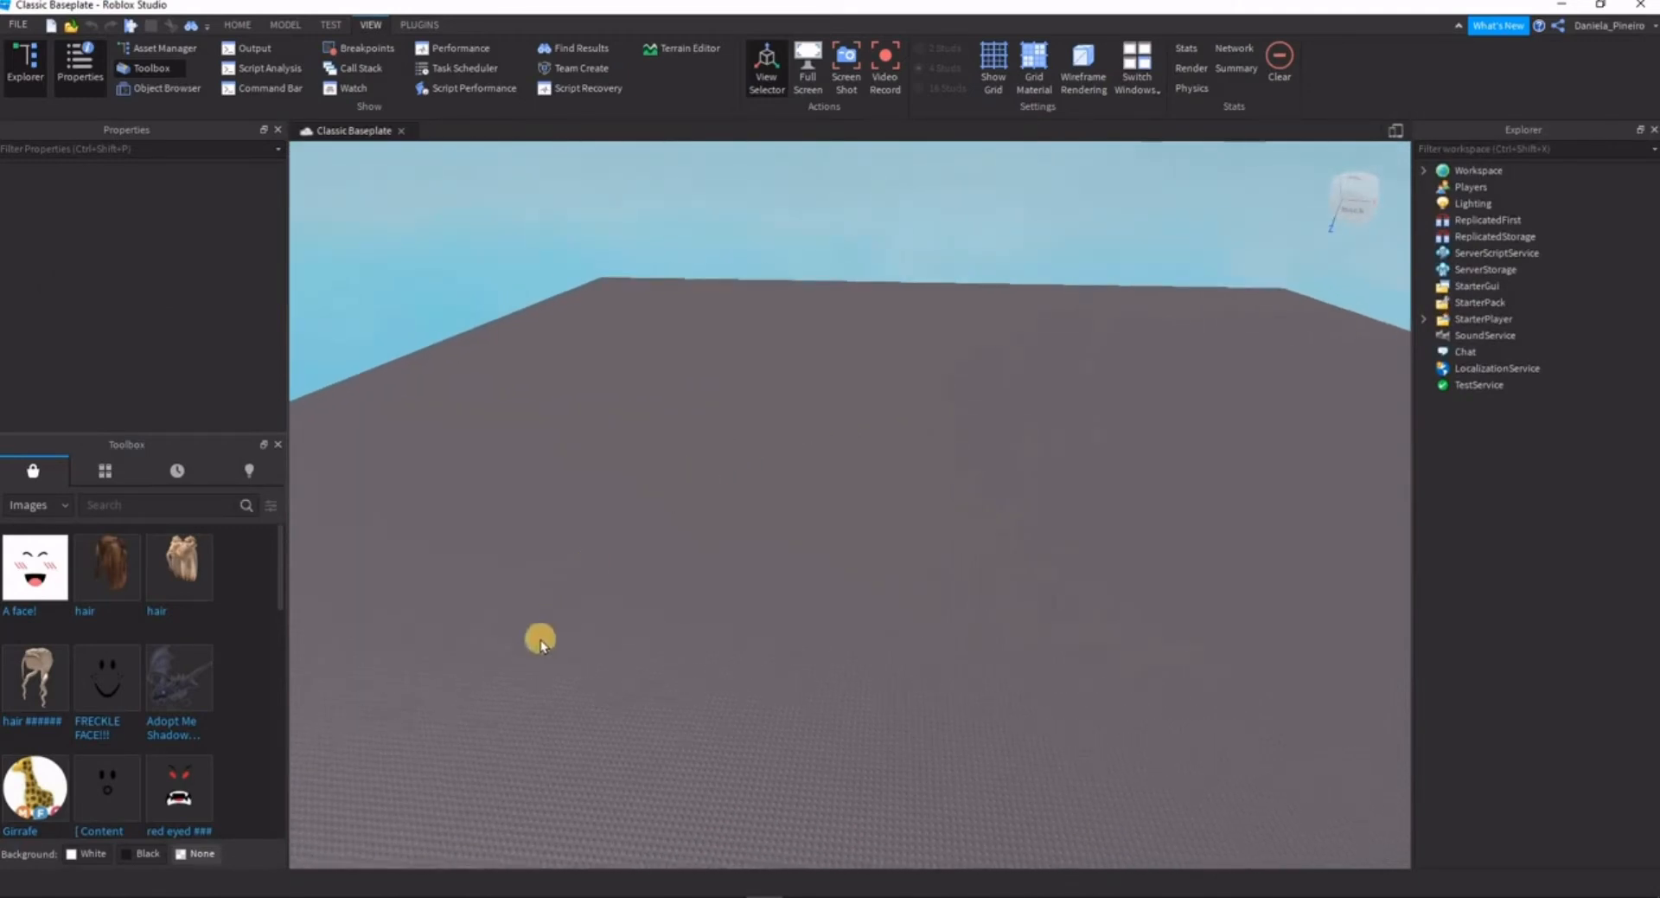
left_click(419, 24)
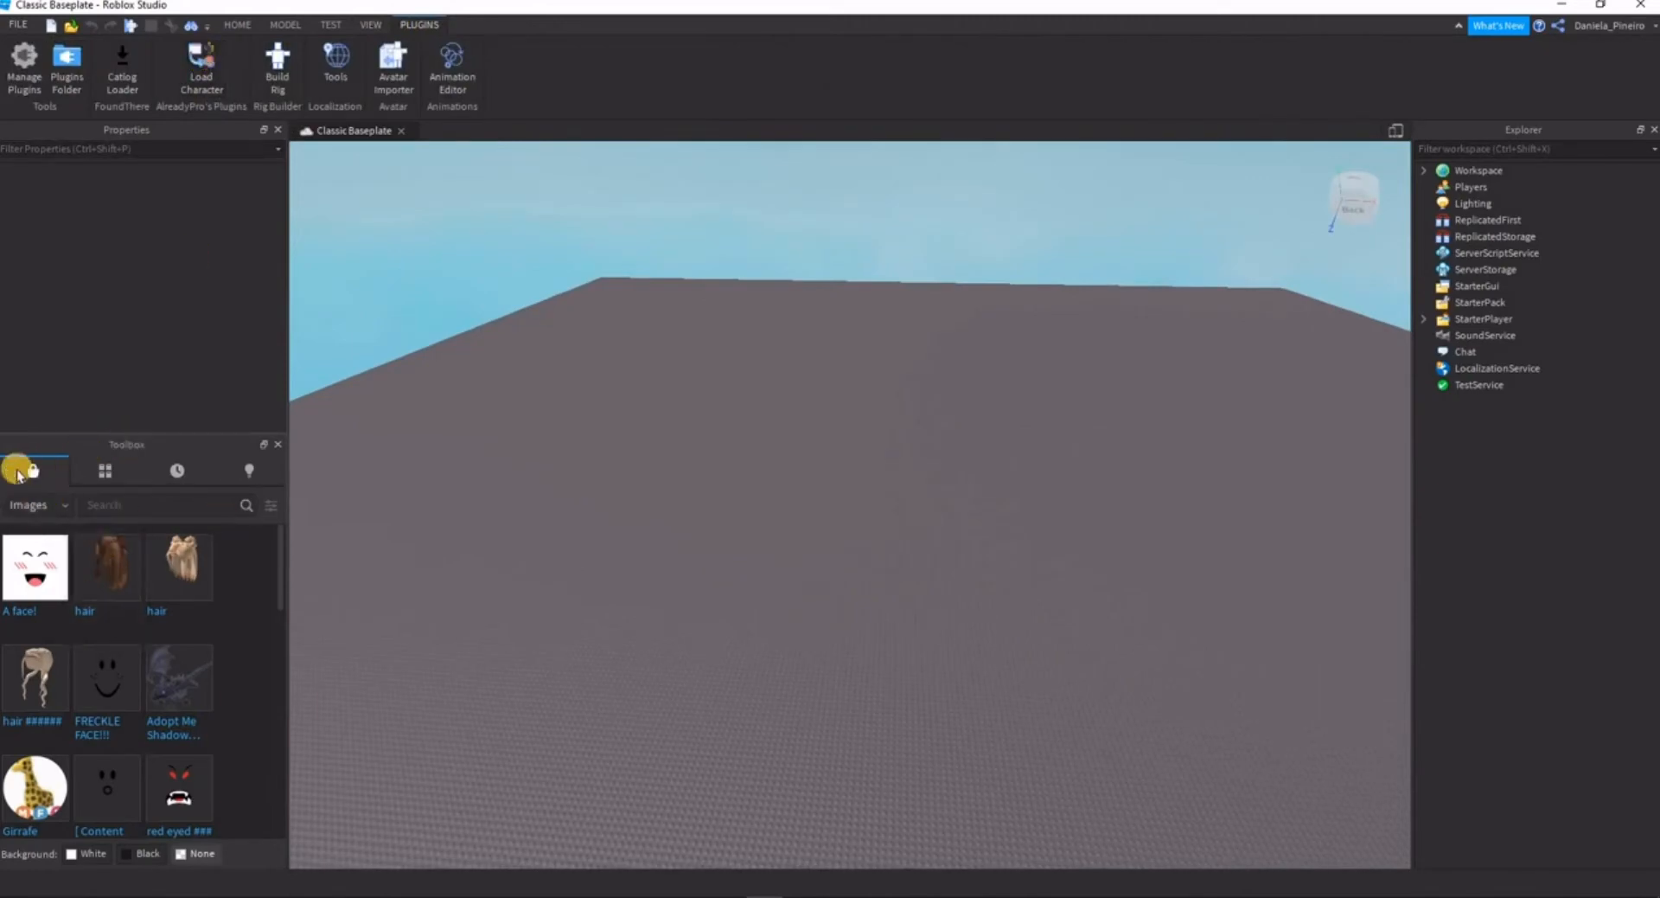
- Search the Toolbox plugins category for 'load character'
left_click(36, 504)
left_click(40, 543)
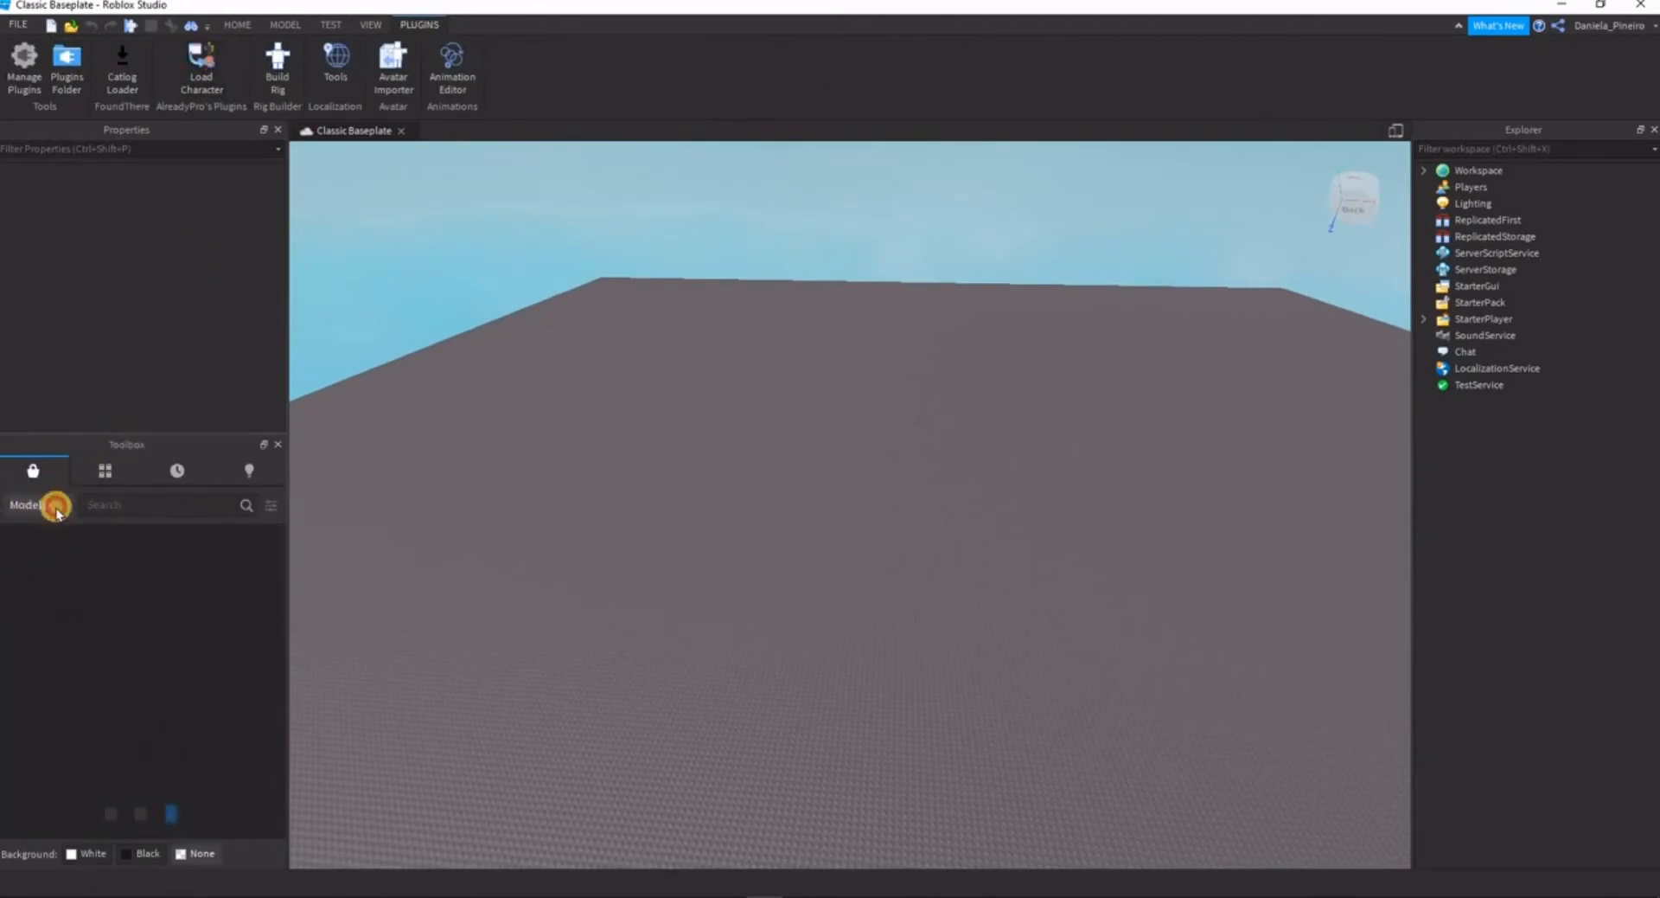
left_click(45, 502)
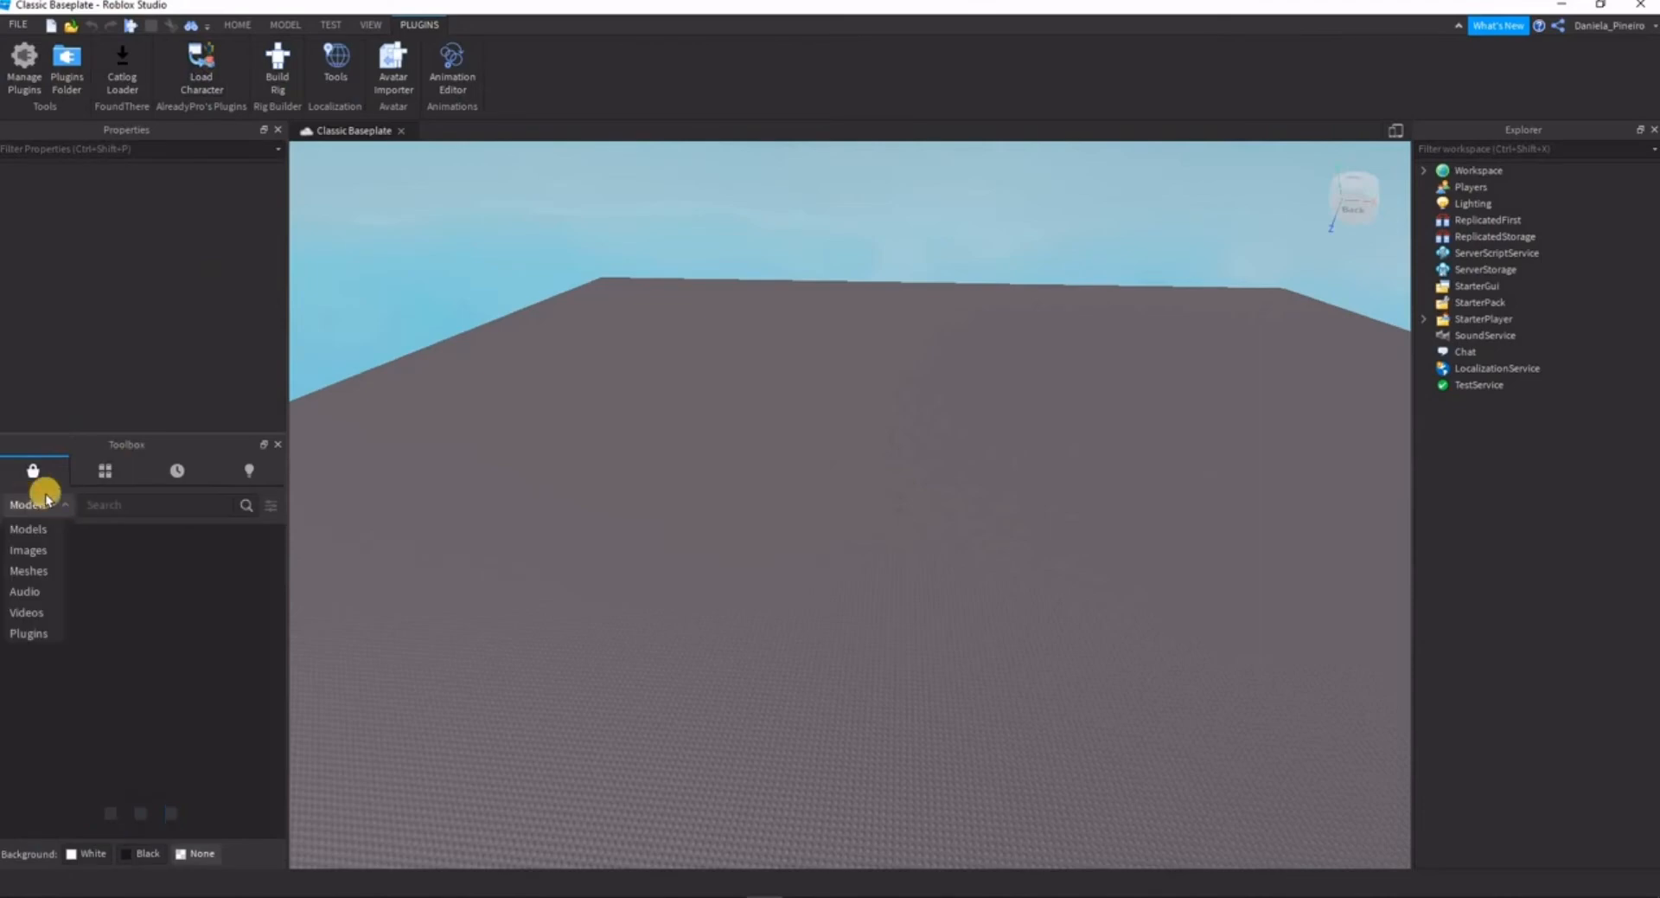
left_click(29, 633)
left_click(144, 504)
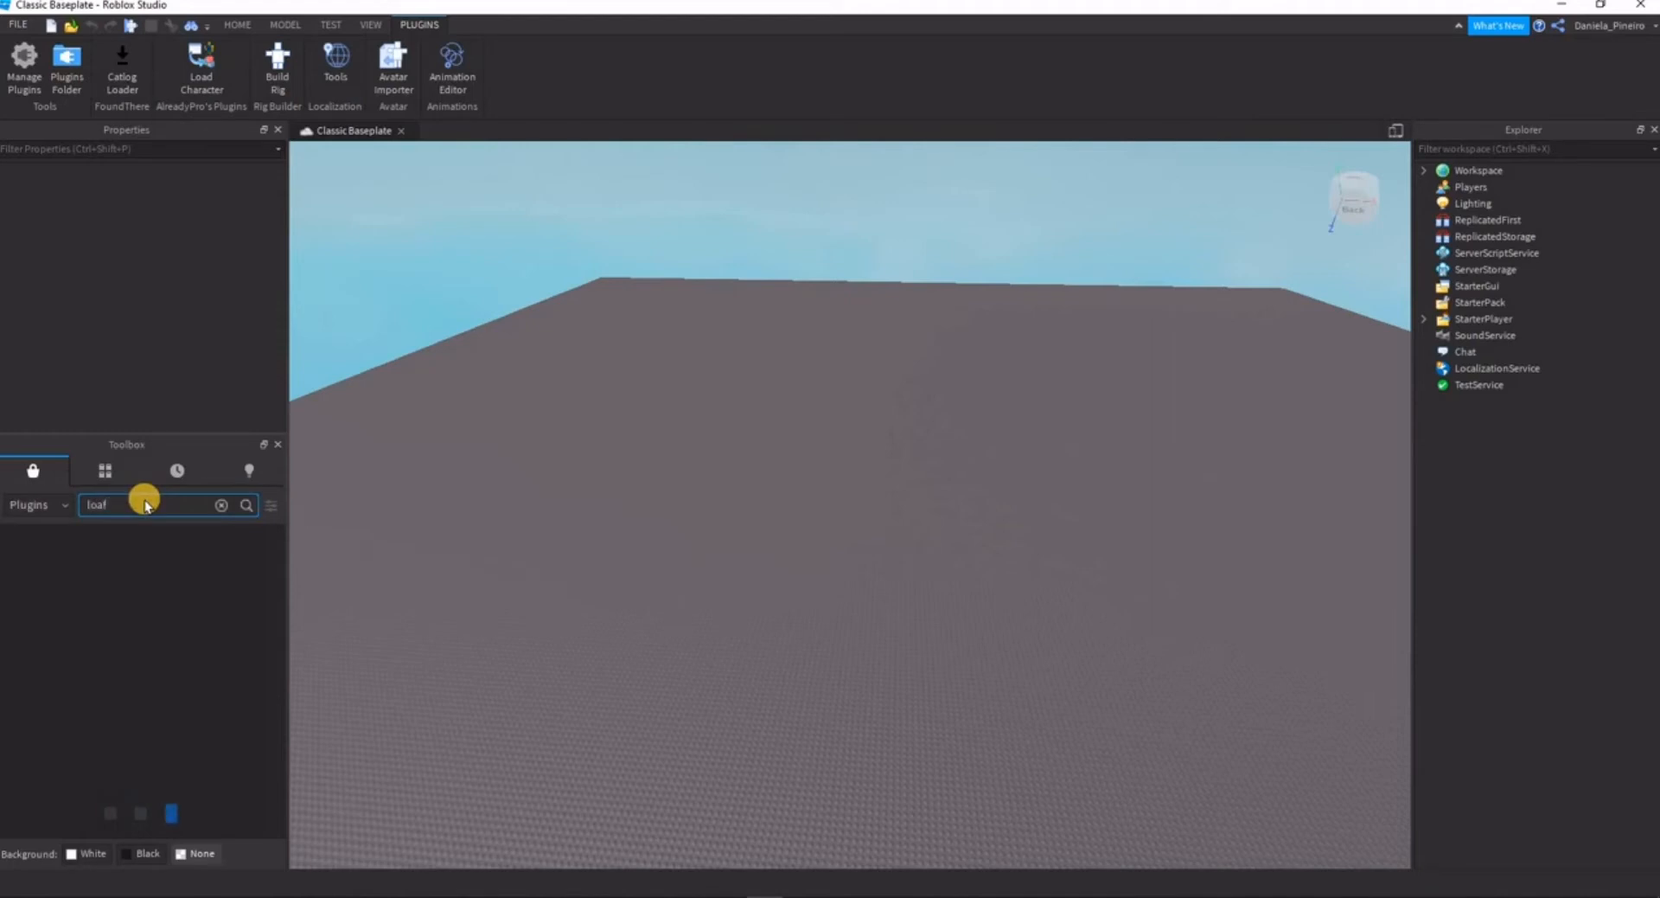
type("load cha")
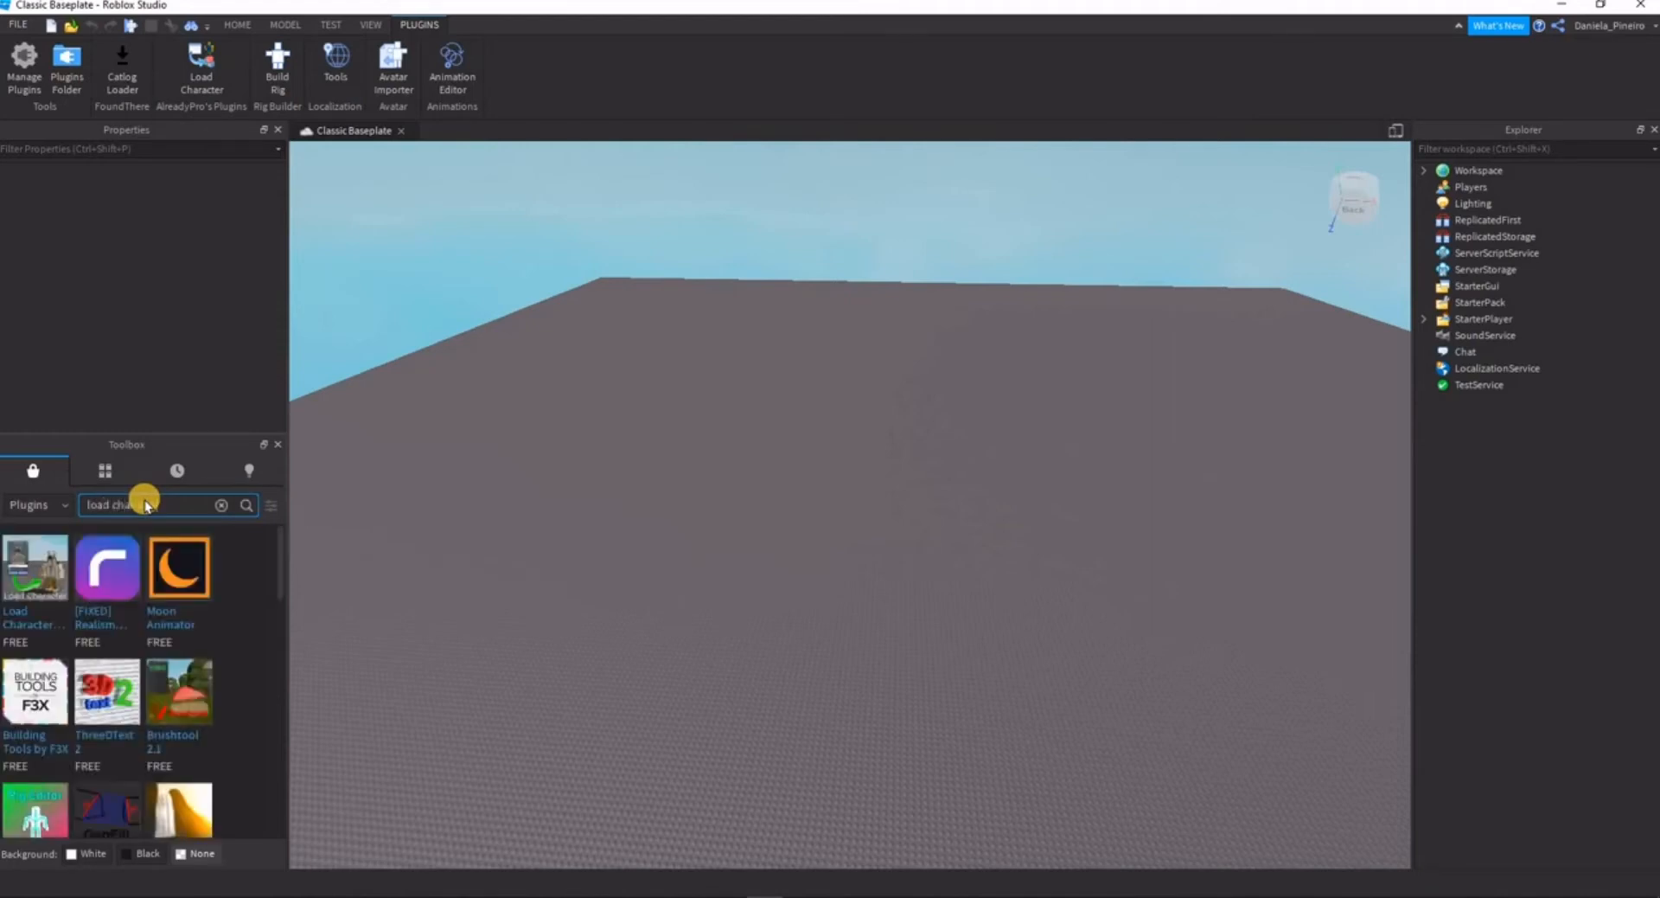
type("racter")
key("Return")
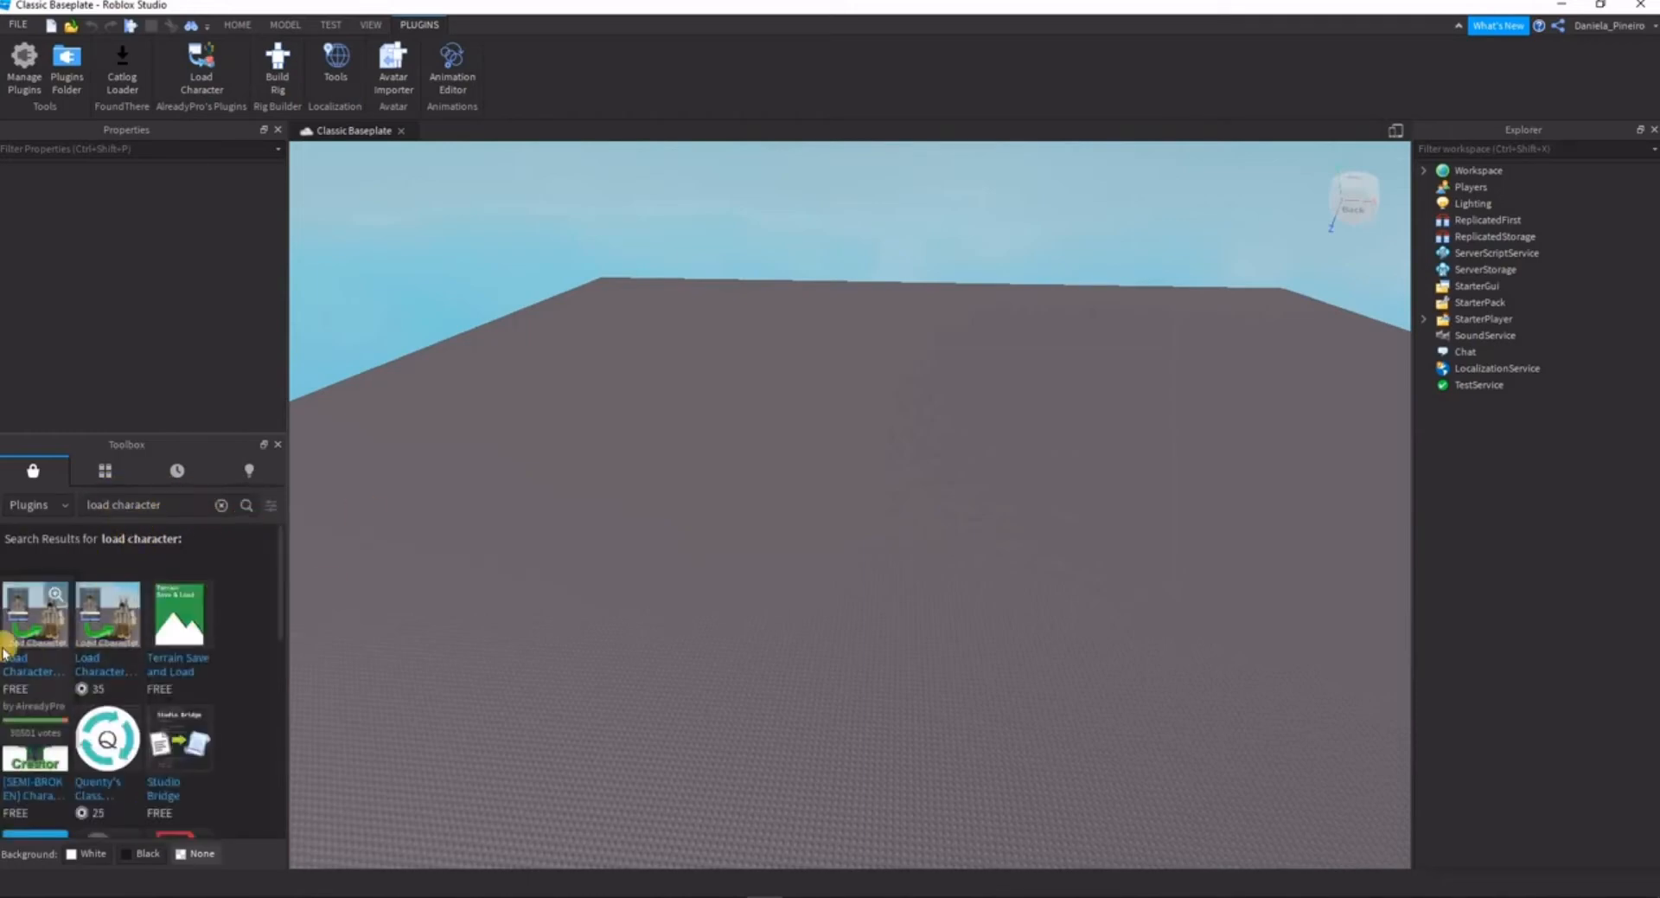
- Install the Load Character Lite plugin and check it in the installed plugins list
left_click(35, 614)
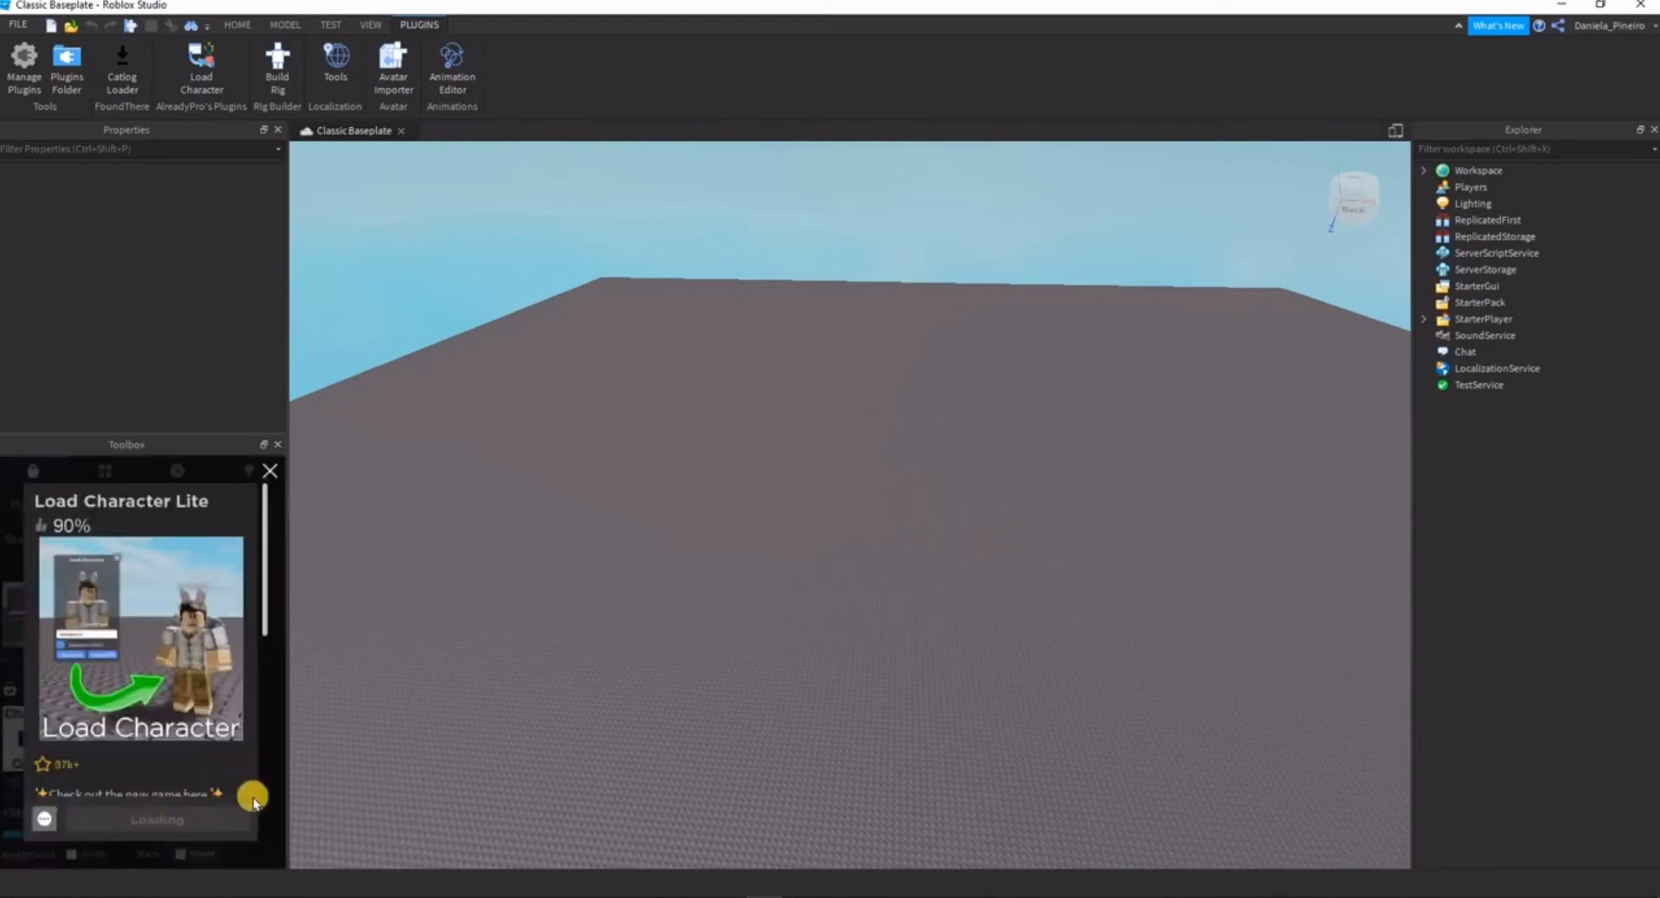
left_click(164, 820)
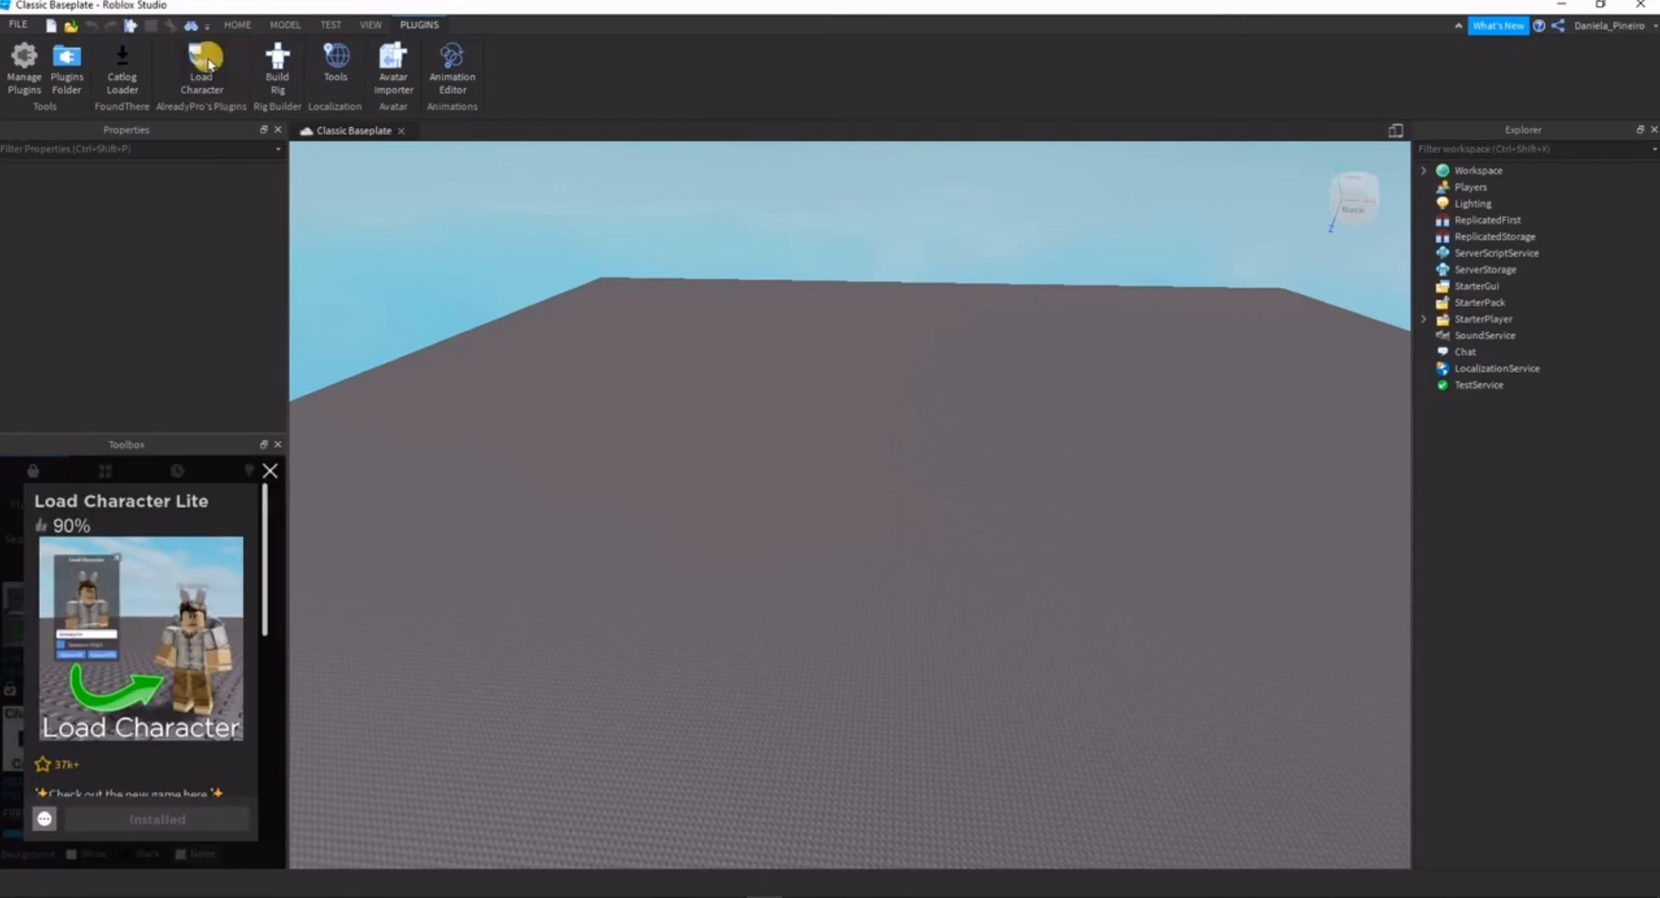
left_click(270, 471)
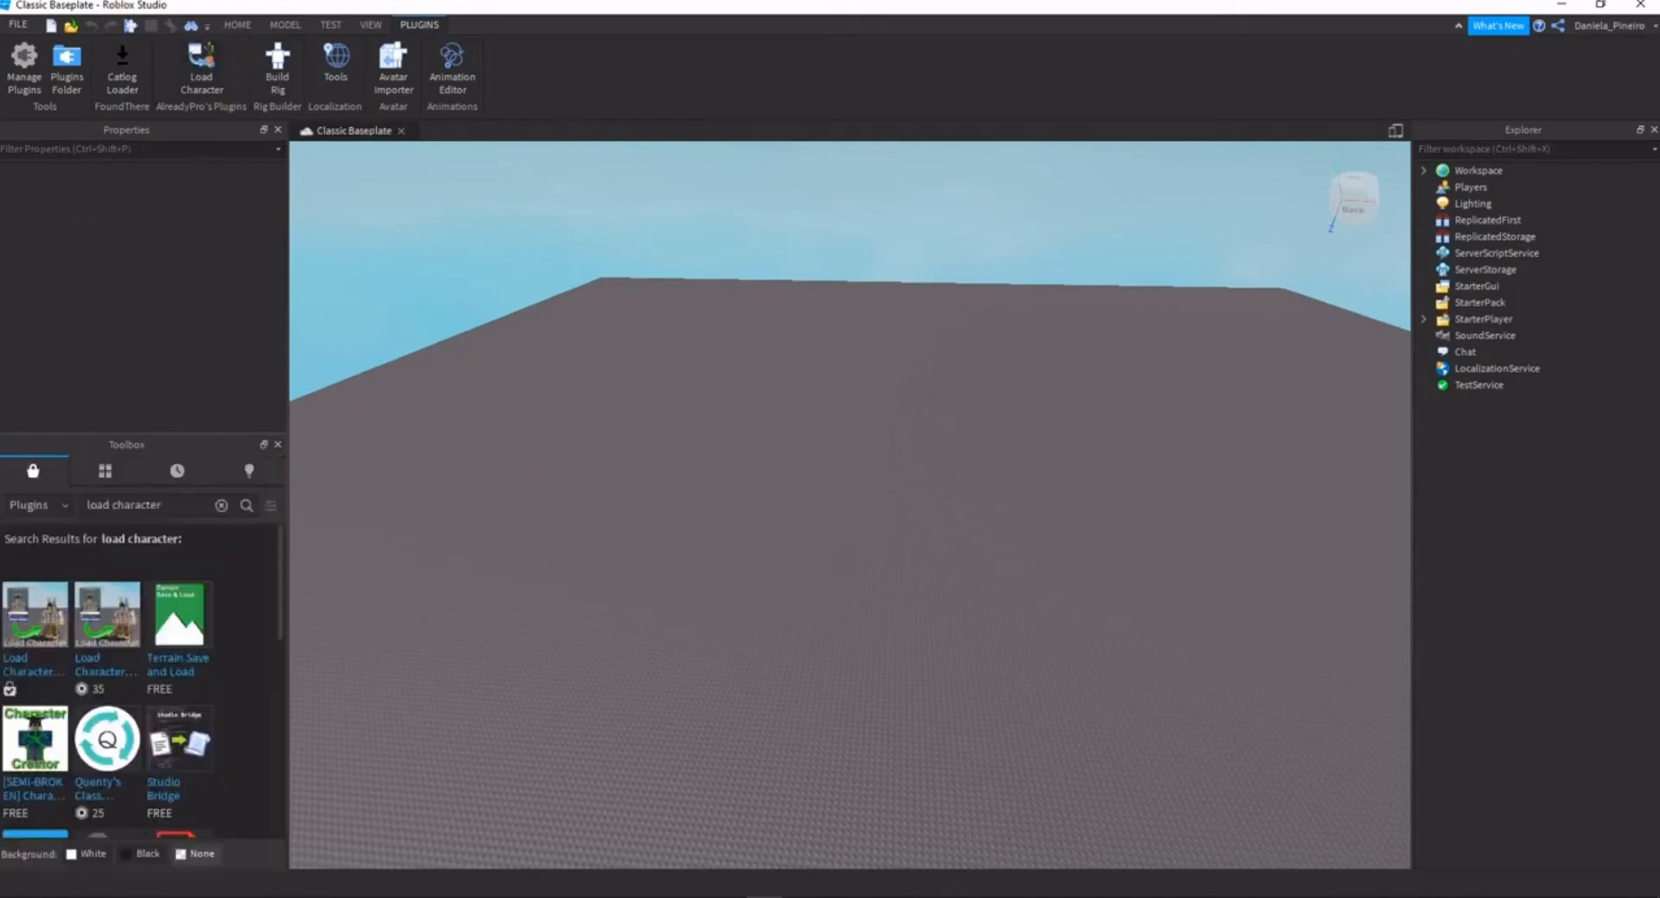
left_click(25, 61)
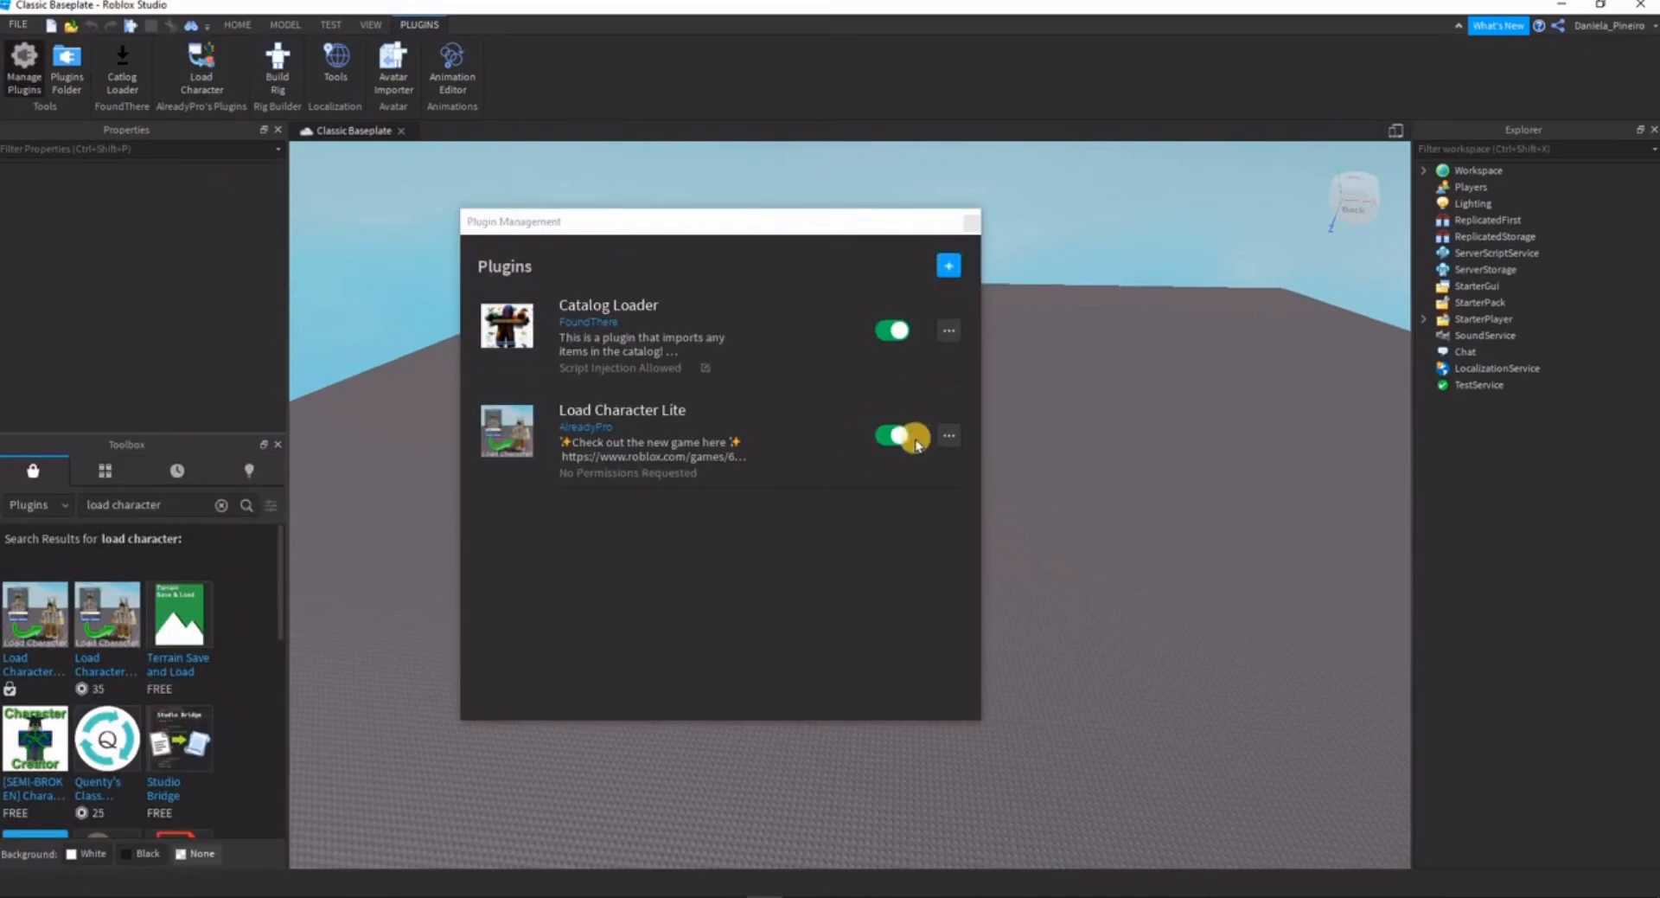
left_click(971, 222)
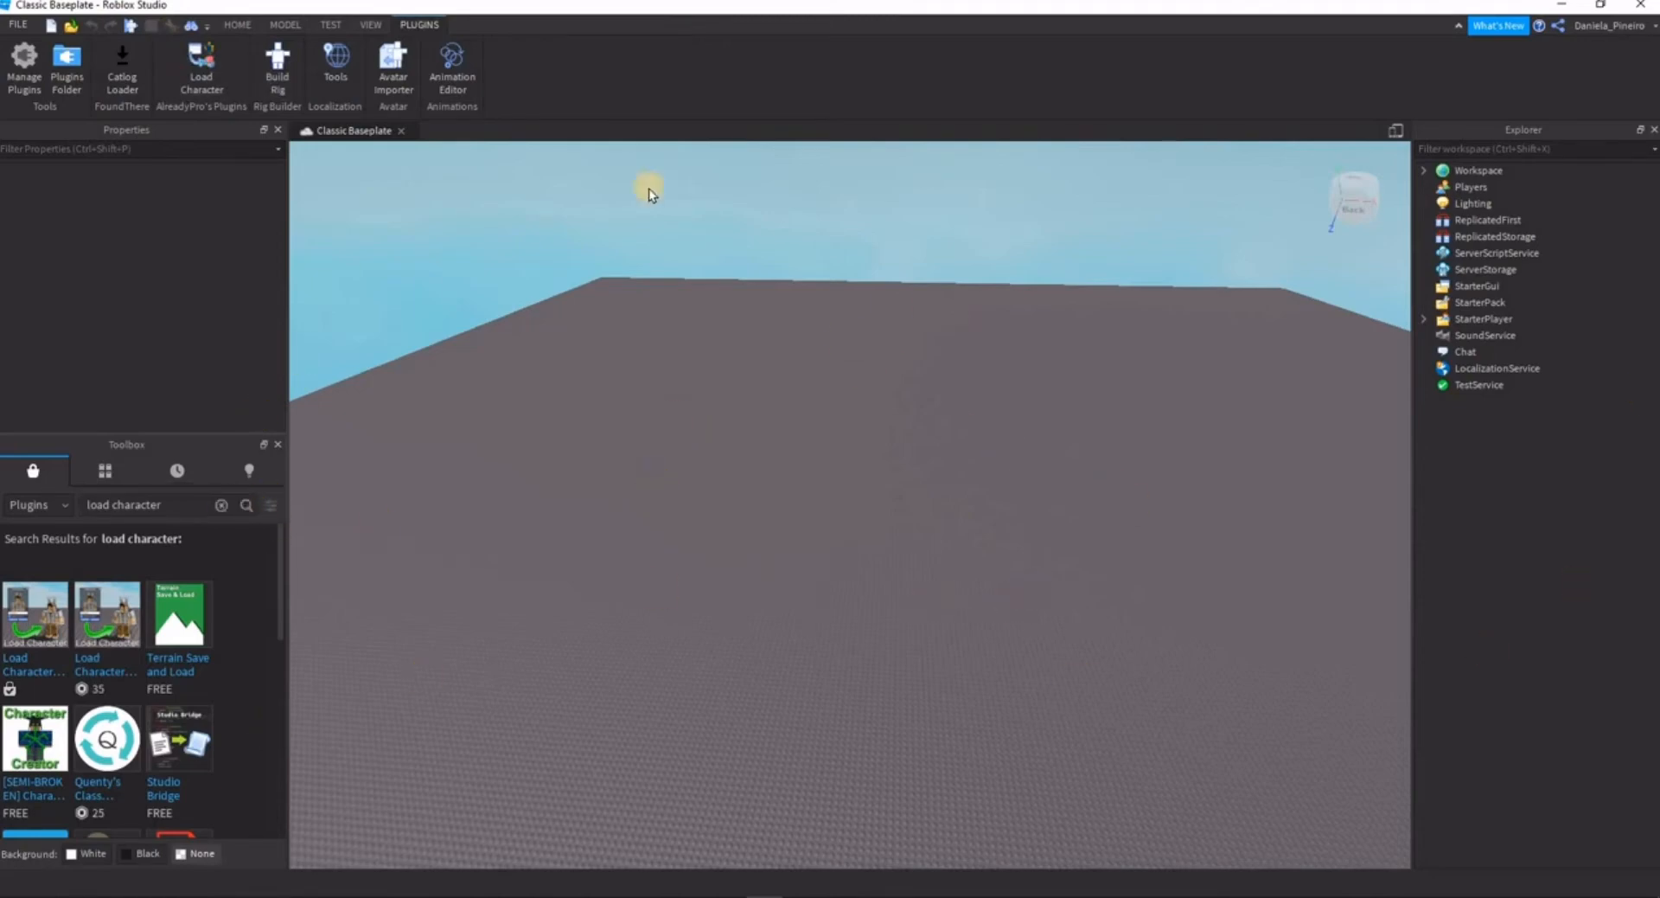
- Enter your Roblox username in Load Character to preview the avatar, then close the panel
left_click(202, 71)
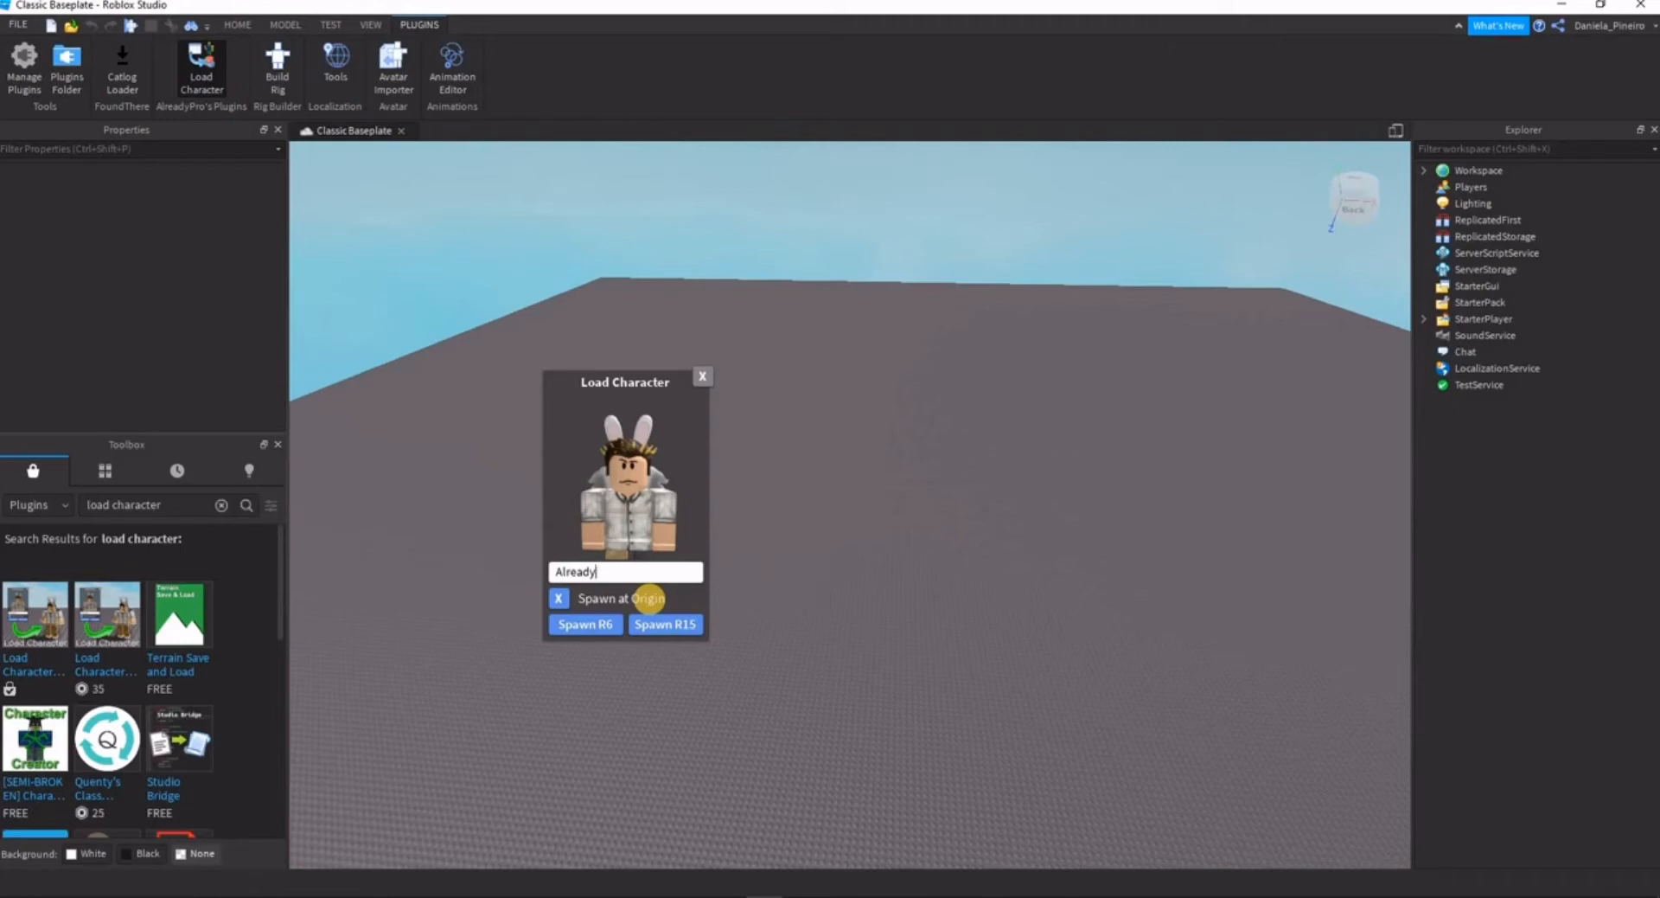
type("ani")
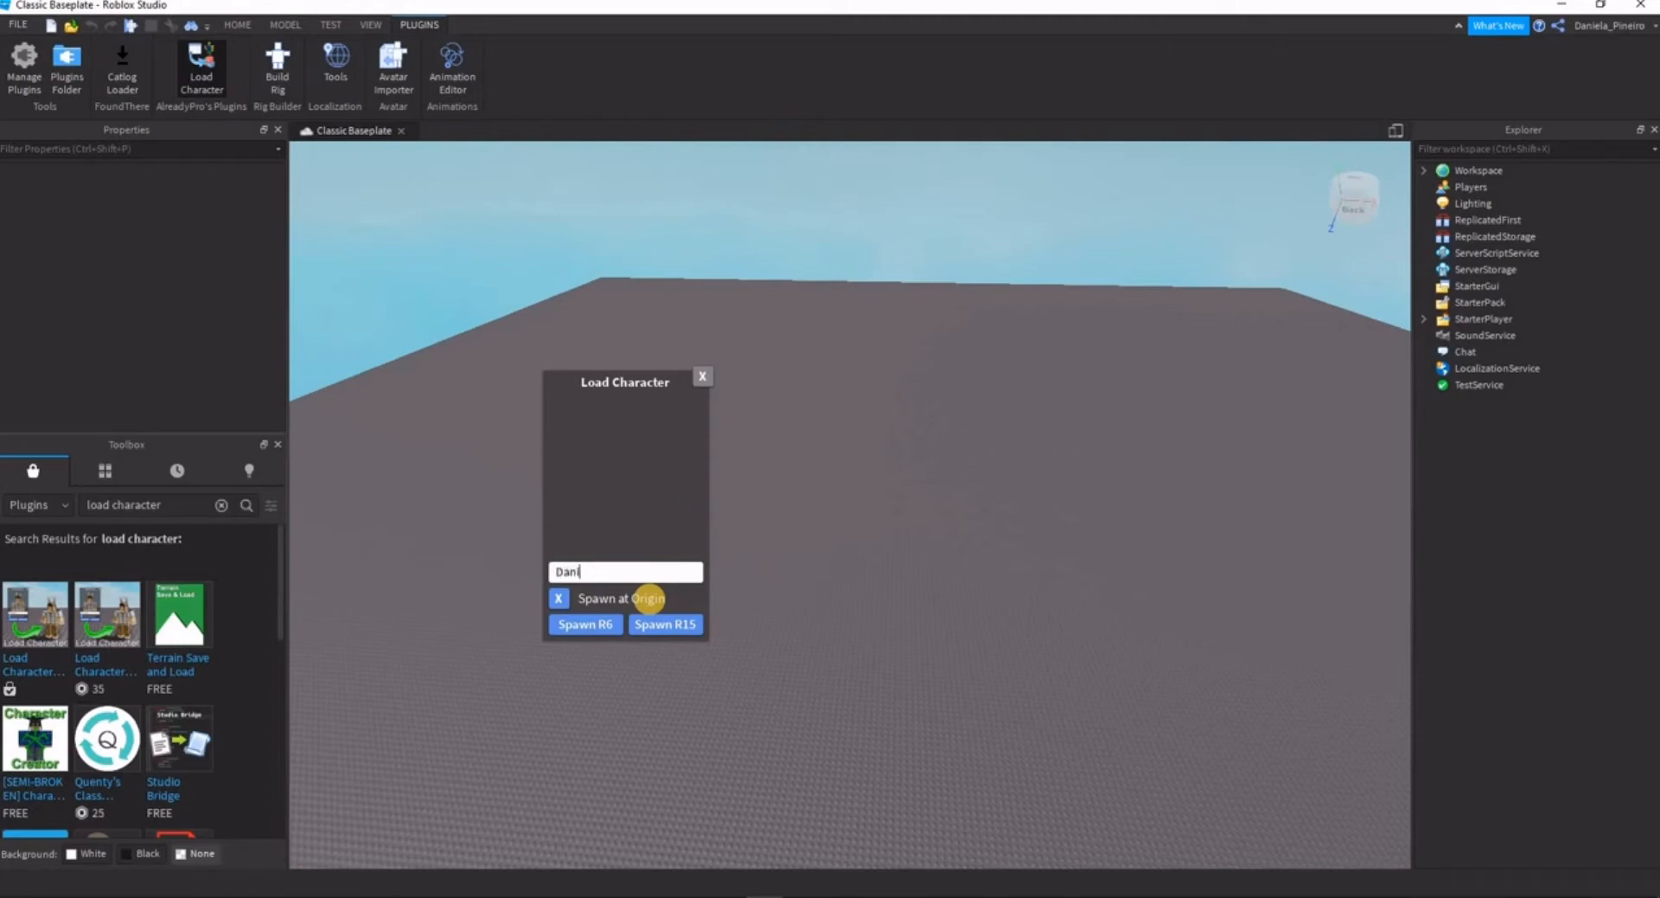
type("ela_Pineiro")
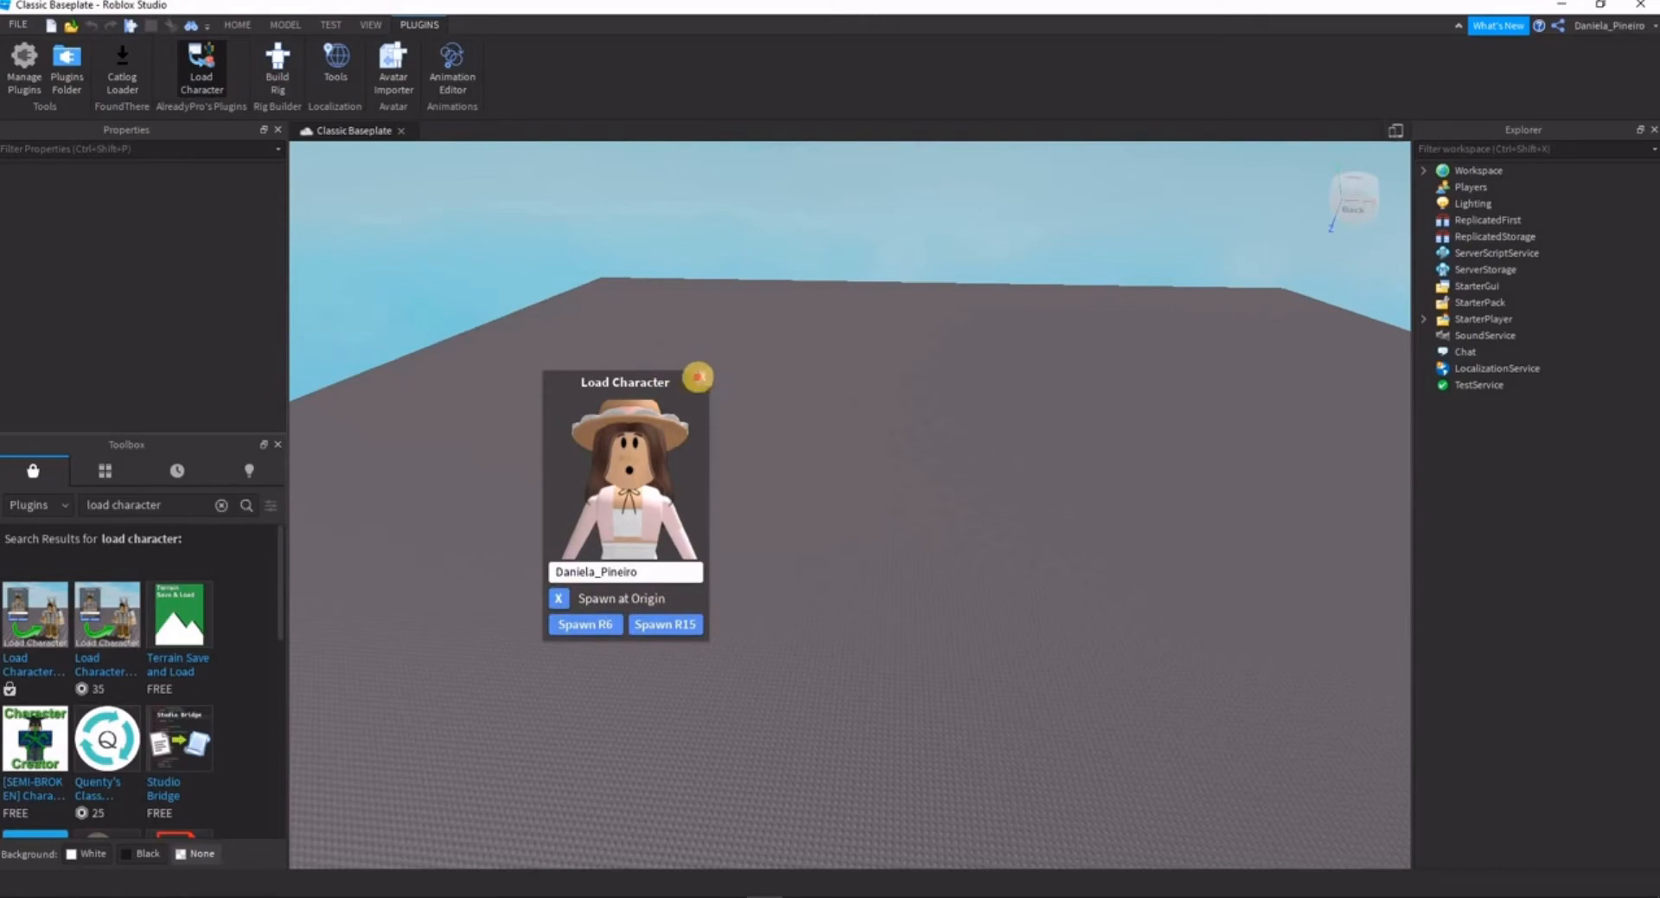
left_click(698, 376)
scroll(862, 488, "down", 4)
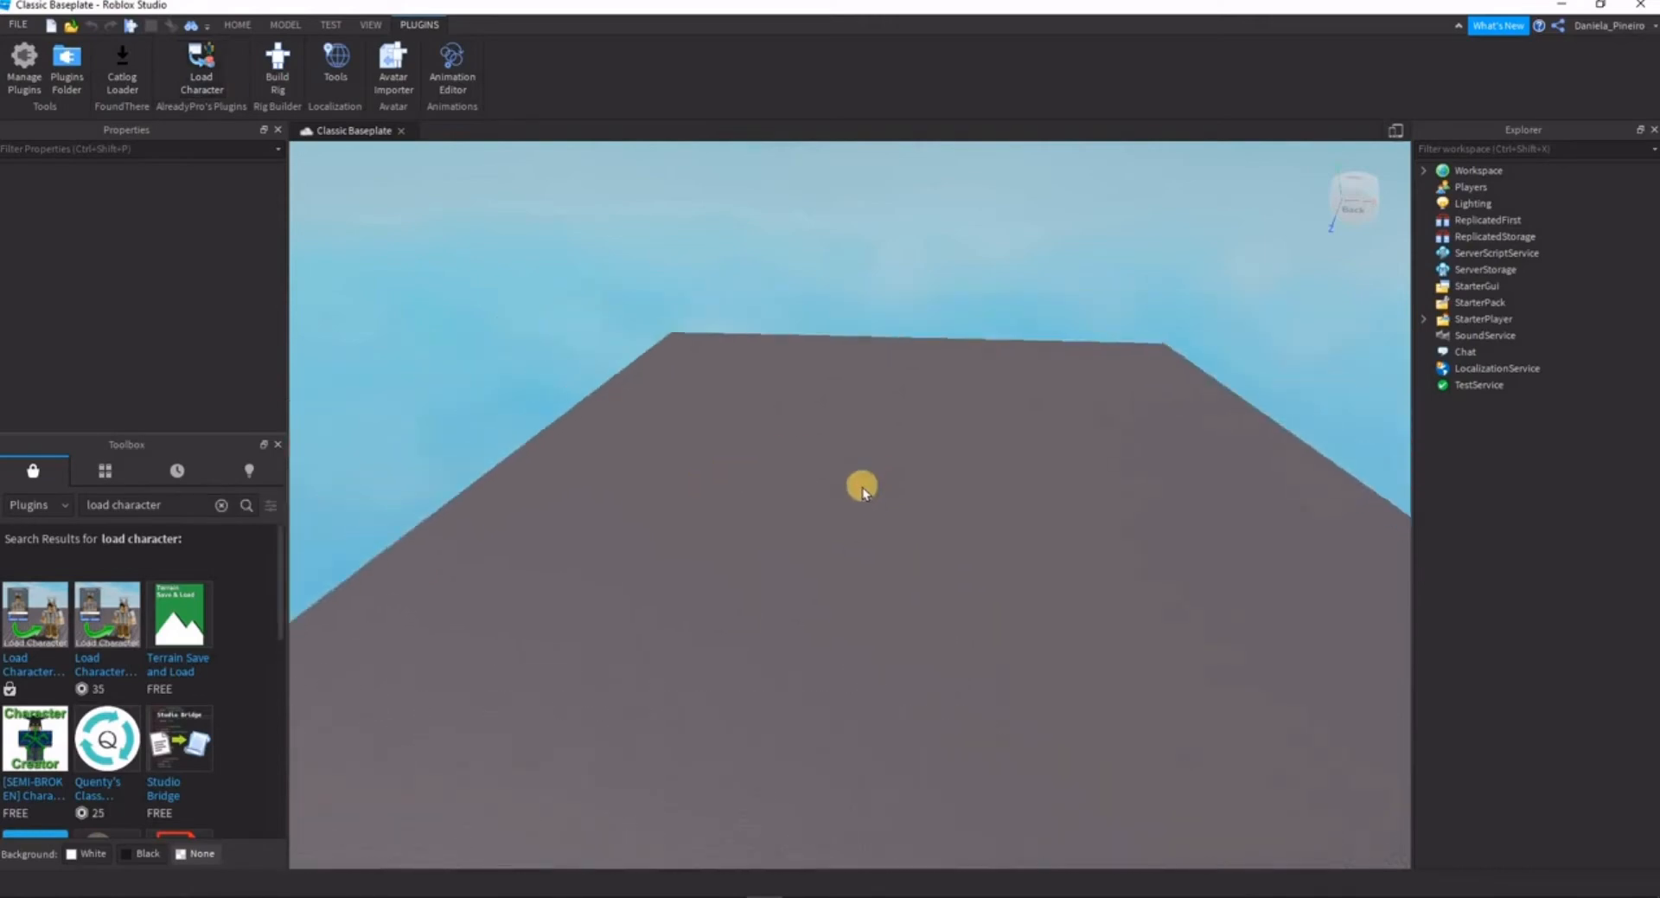
scroll(863, 486, "up", 8)
scroll(902, 487, "down", 10)
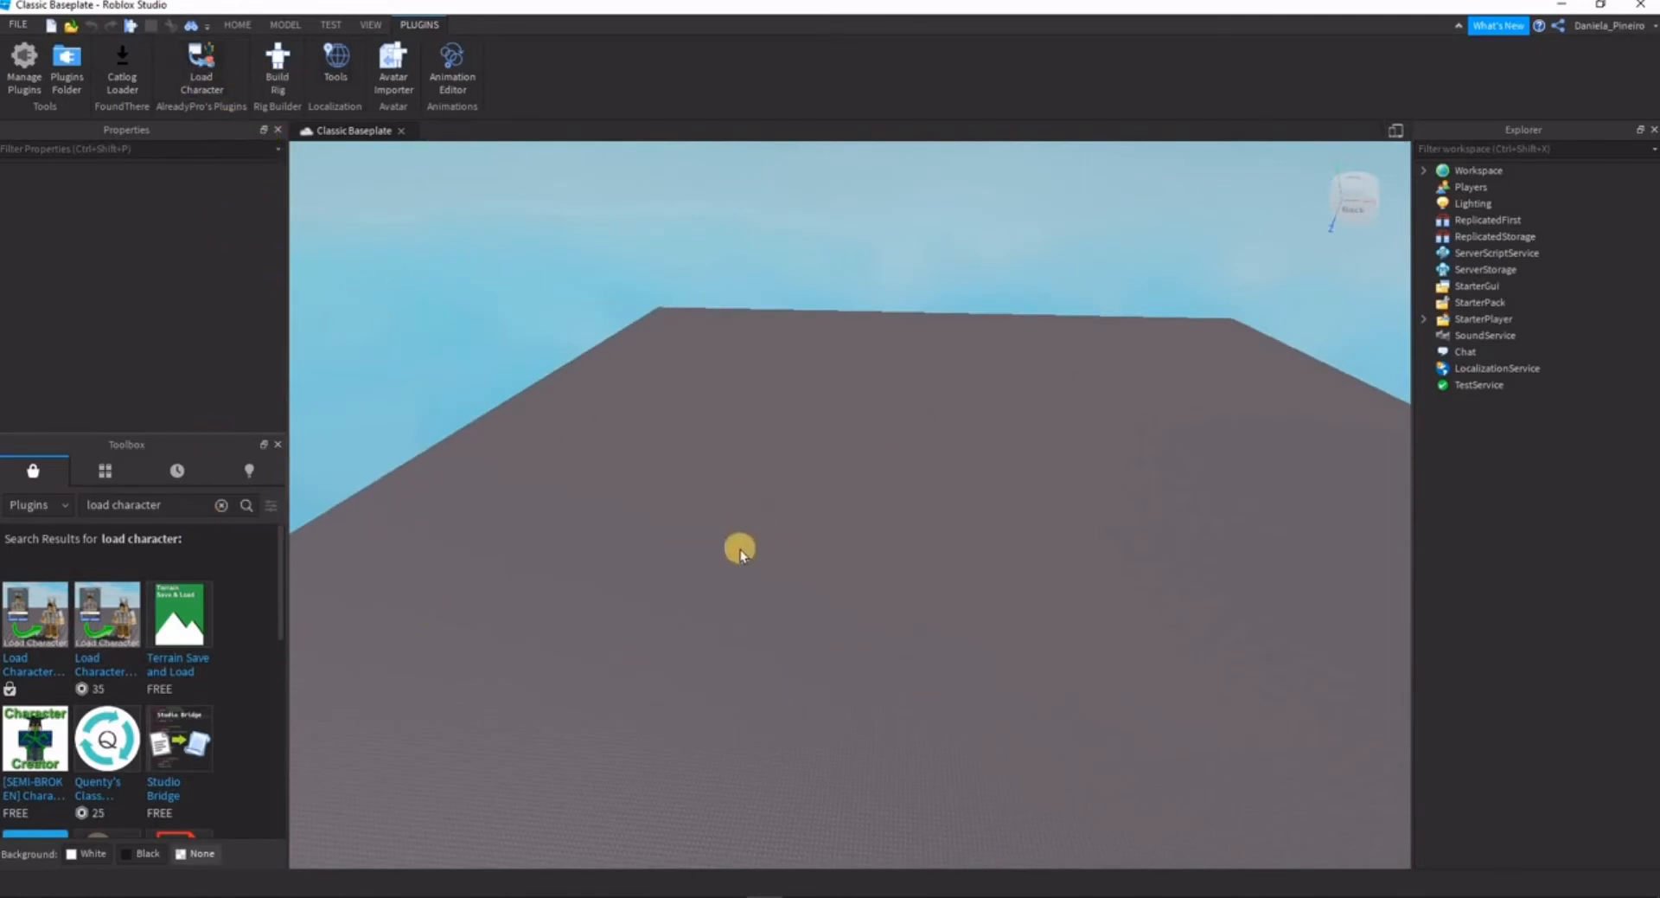
- Focus the view on the spawned avatar and orbit around it to see its front
scroll(1024, 437, "up", 4)
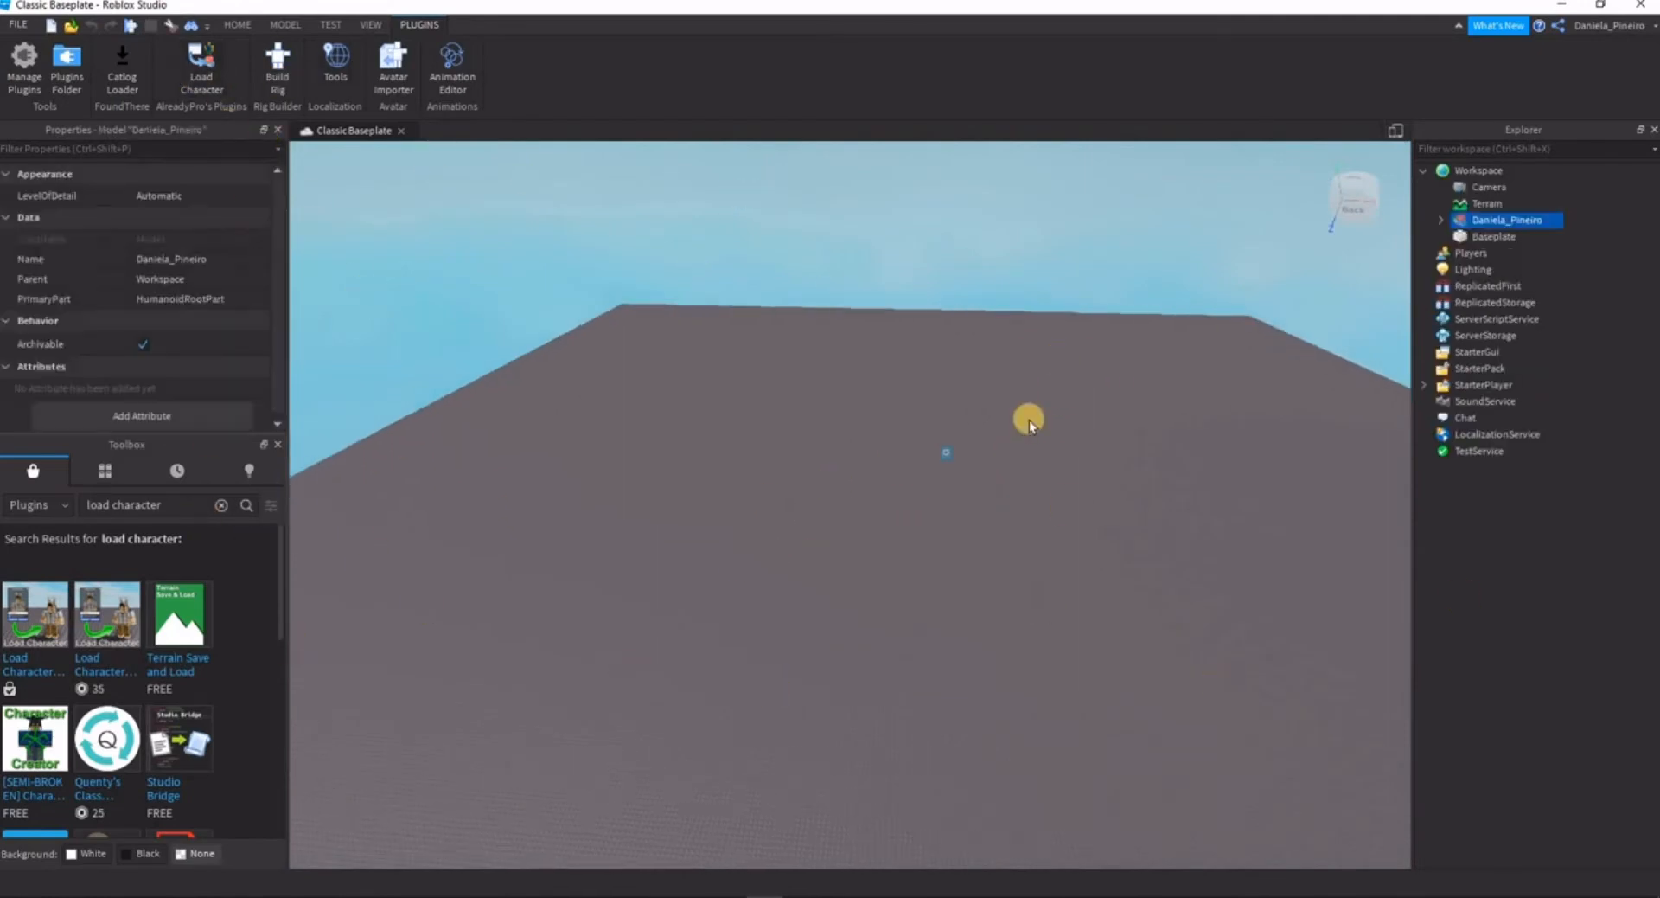
scroll(1021, 448, "up", 5)
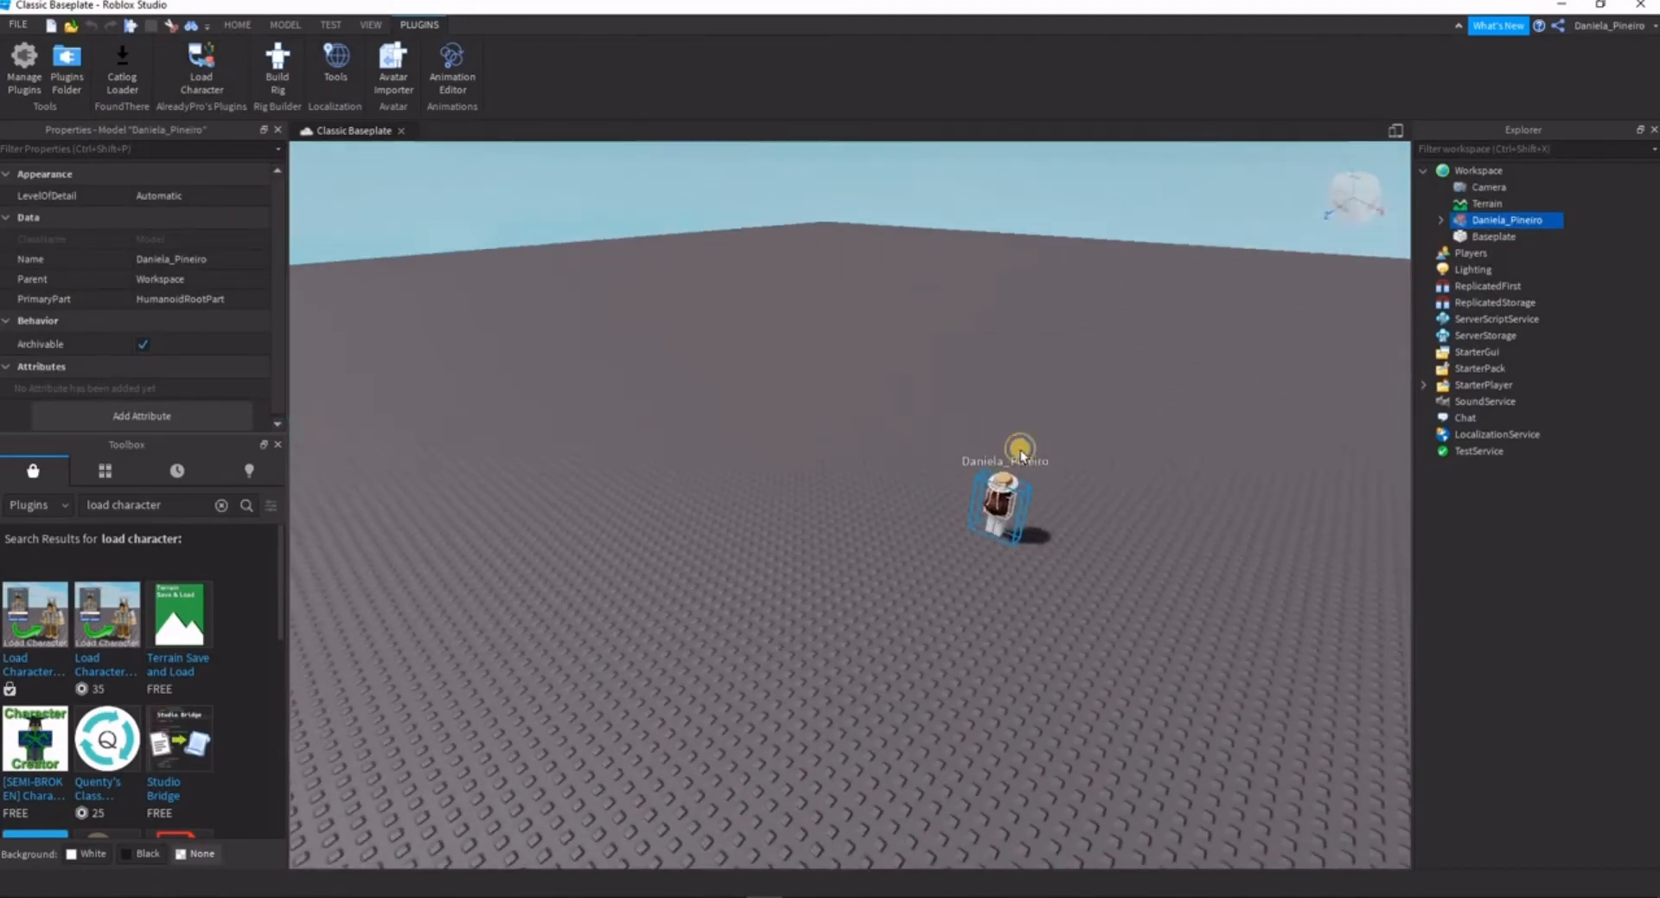
key("f")
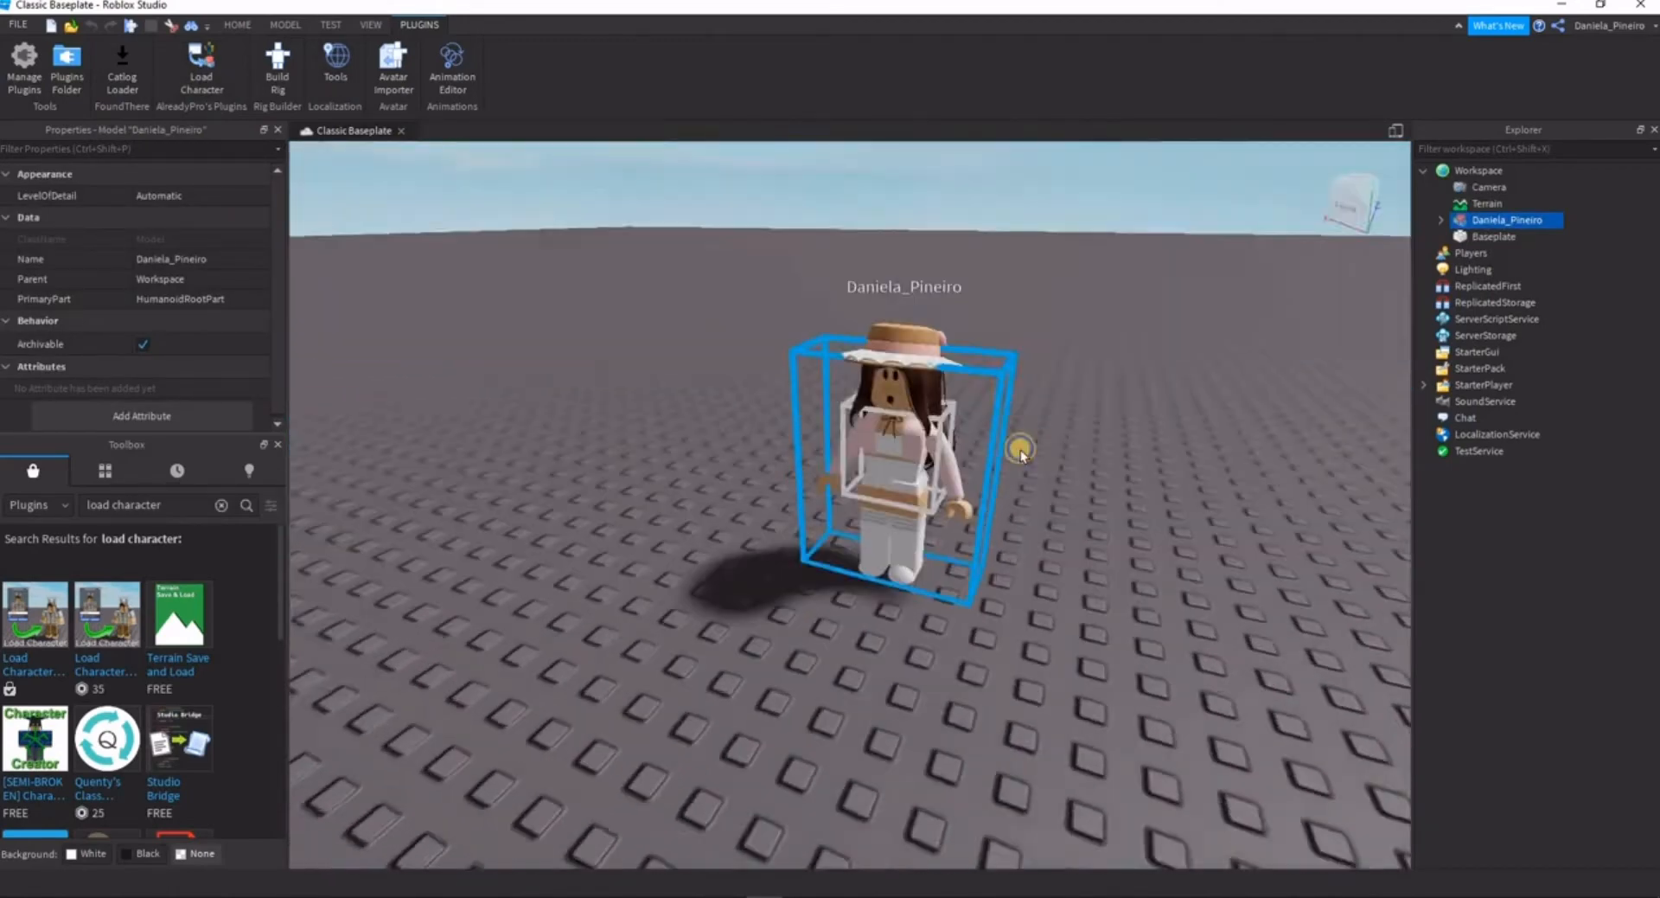
scroll(1020, 451, "up", 3)
right_click_drag(1021, 451, 1020, 451)
scroll(1020, 450, "down", 3)
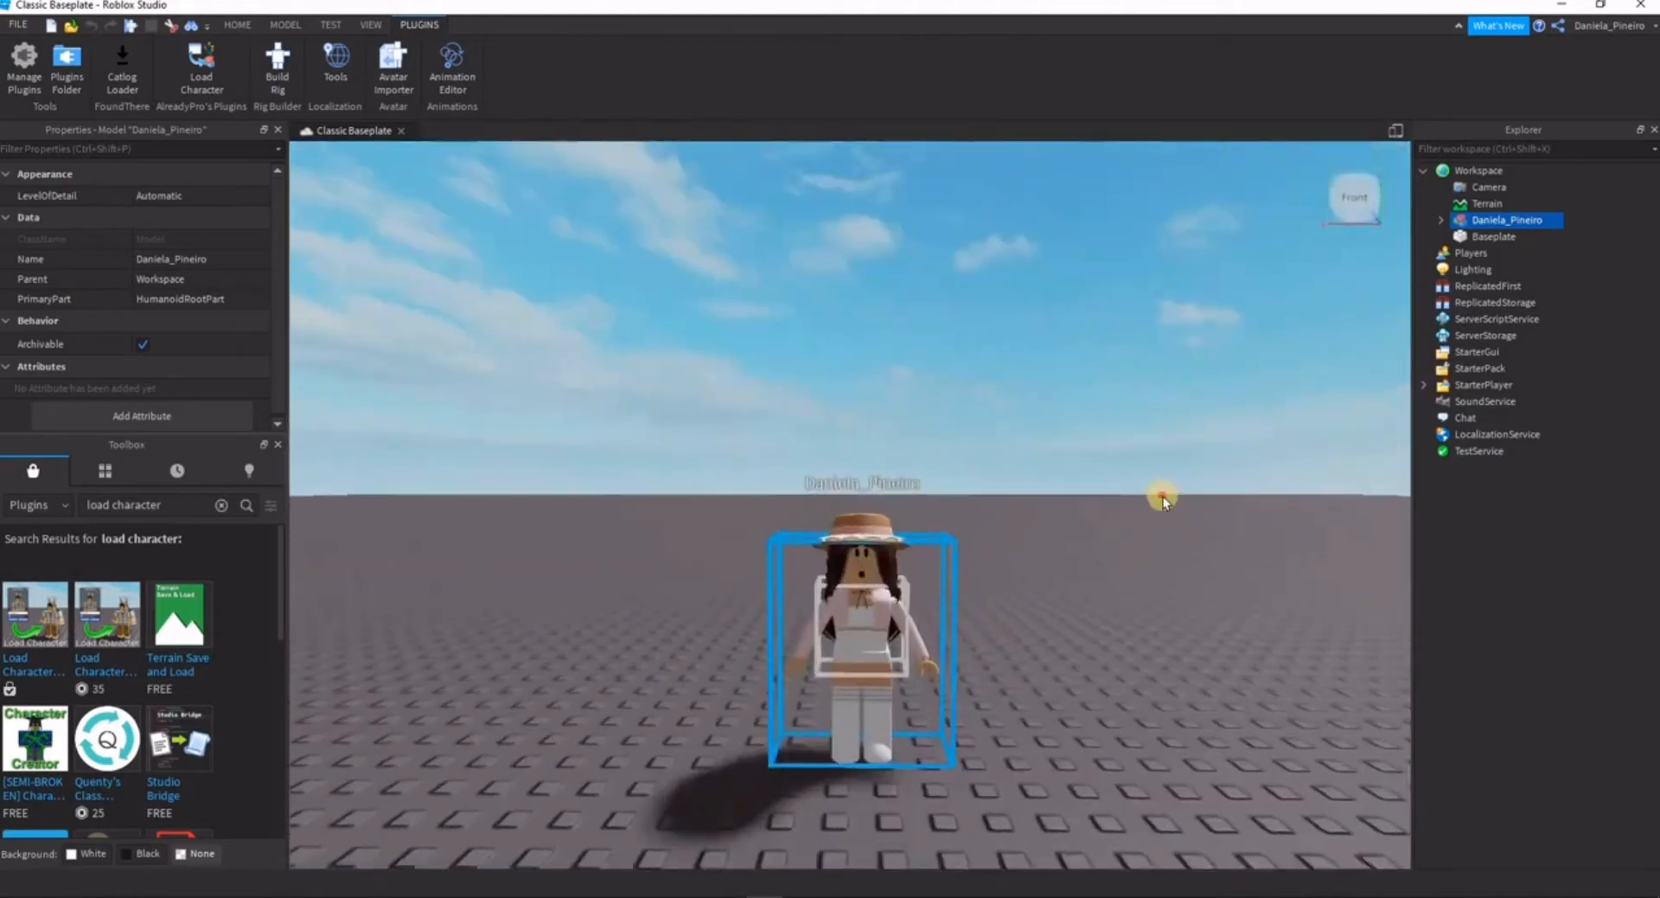
left_click(1160, 494)
scroll(890, 633, "up", 2)
right_click_drag(889, 635, 889, 637)
scroll(890, 636, "down", 5)
scroll(882, 687, "up", 6)
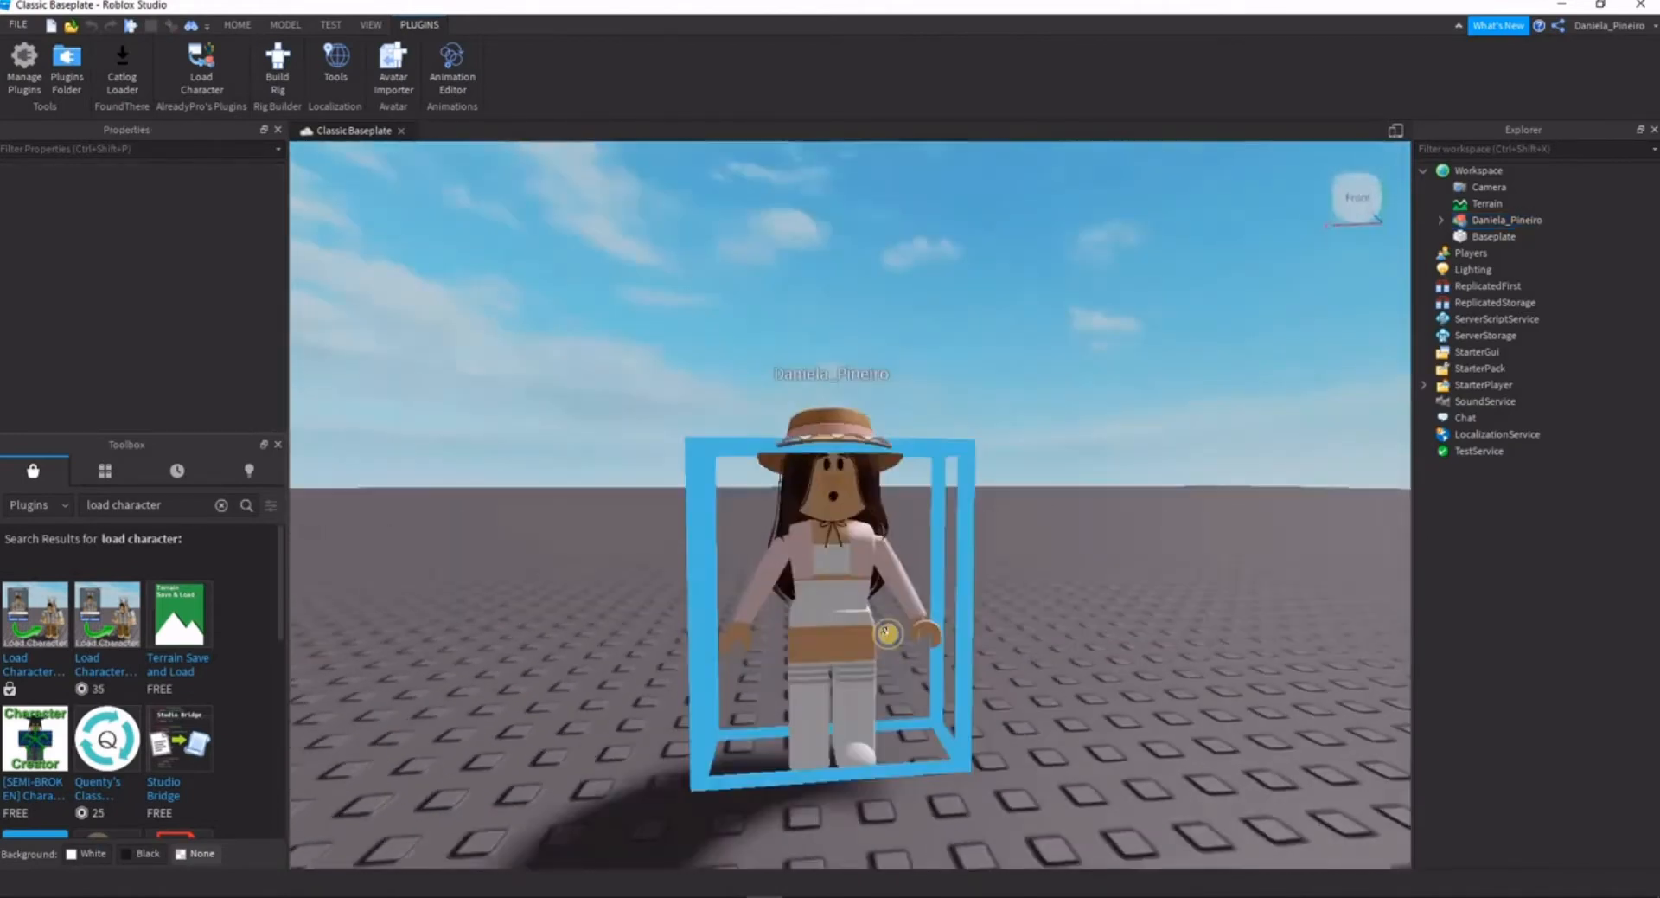
scroll(885, 623, "down", 2)
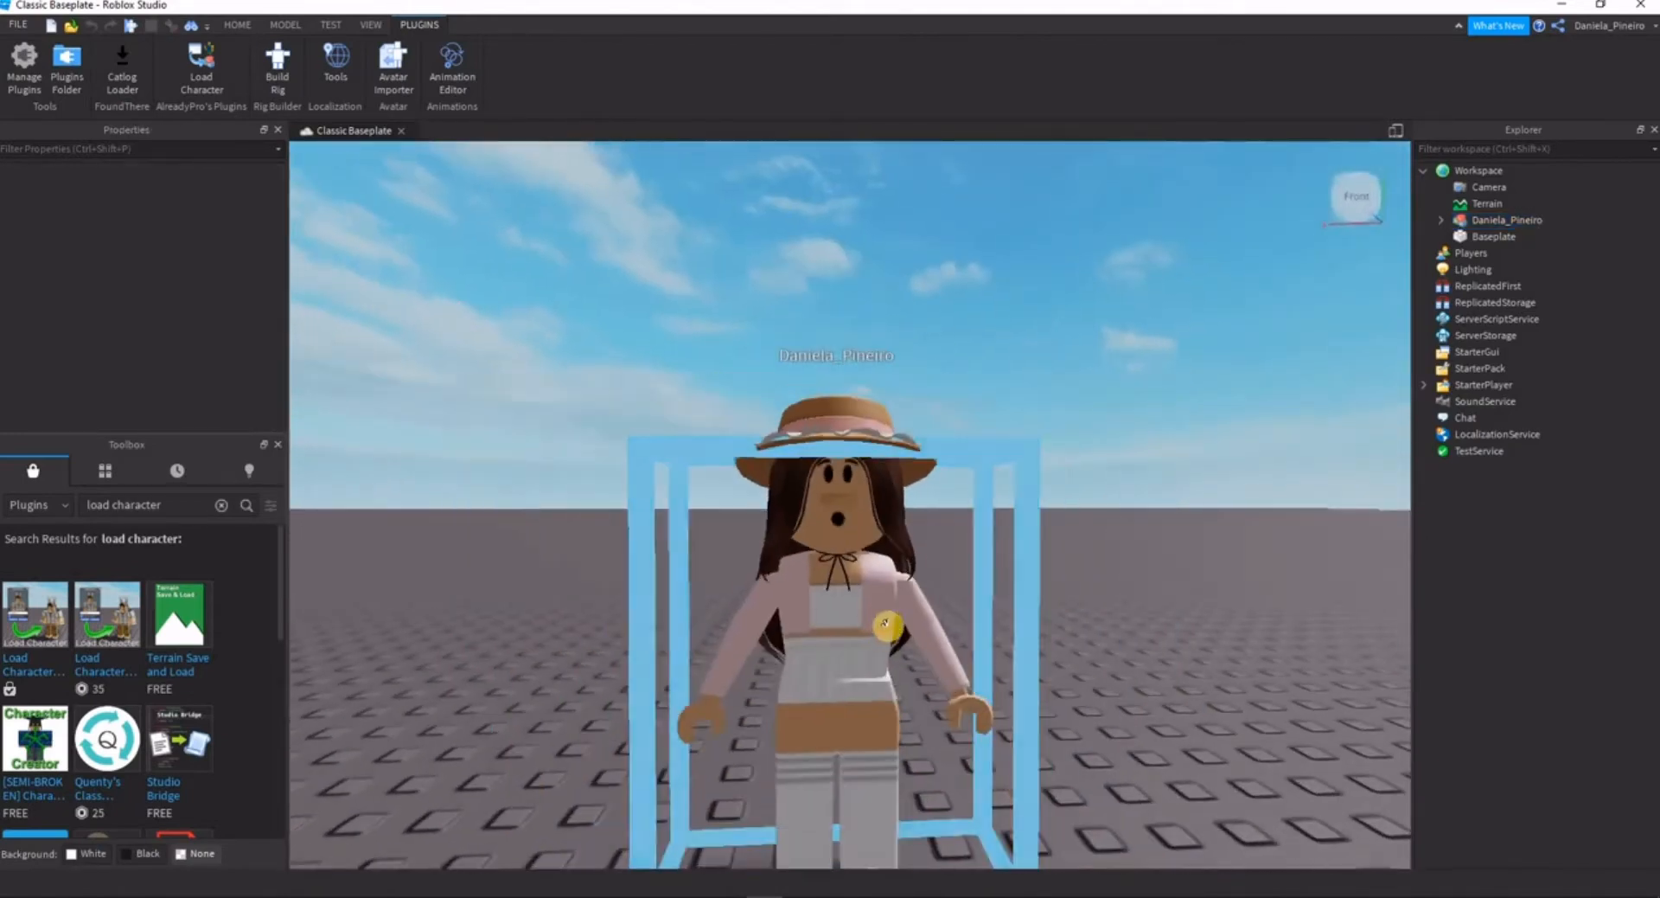
scroll(885, 622, "down", 4)
scroll(877, 718, "up", 4)
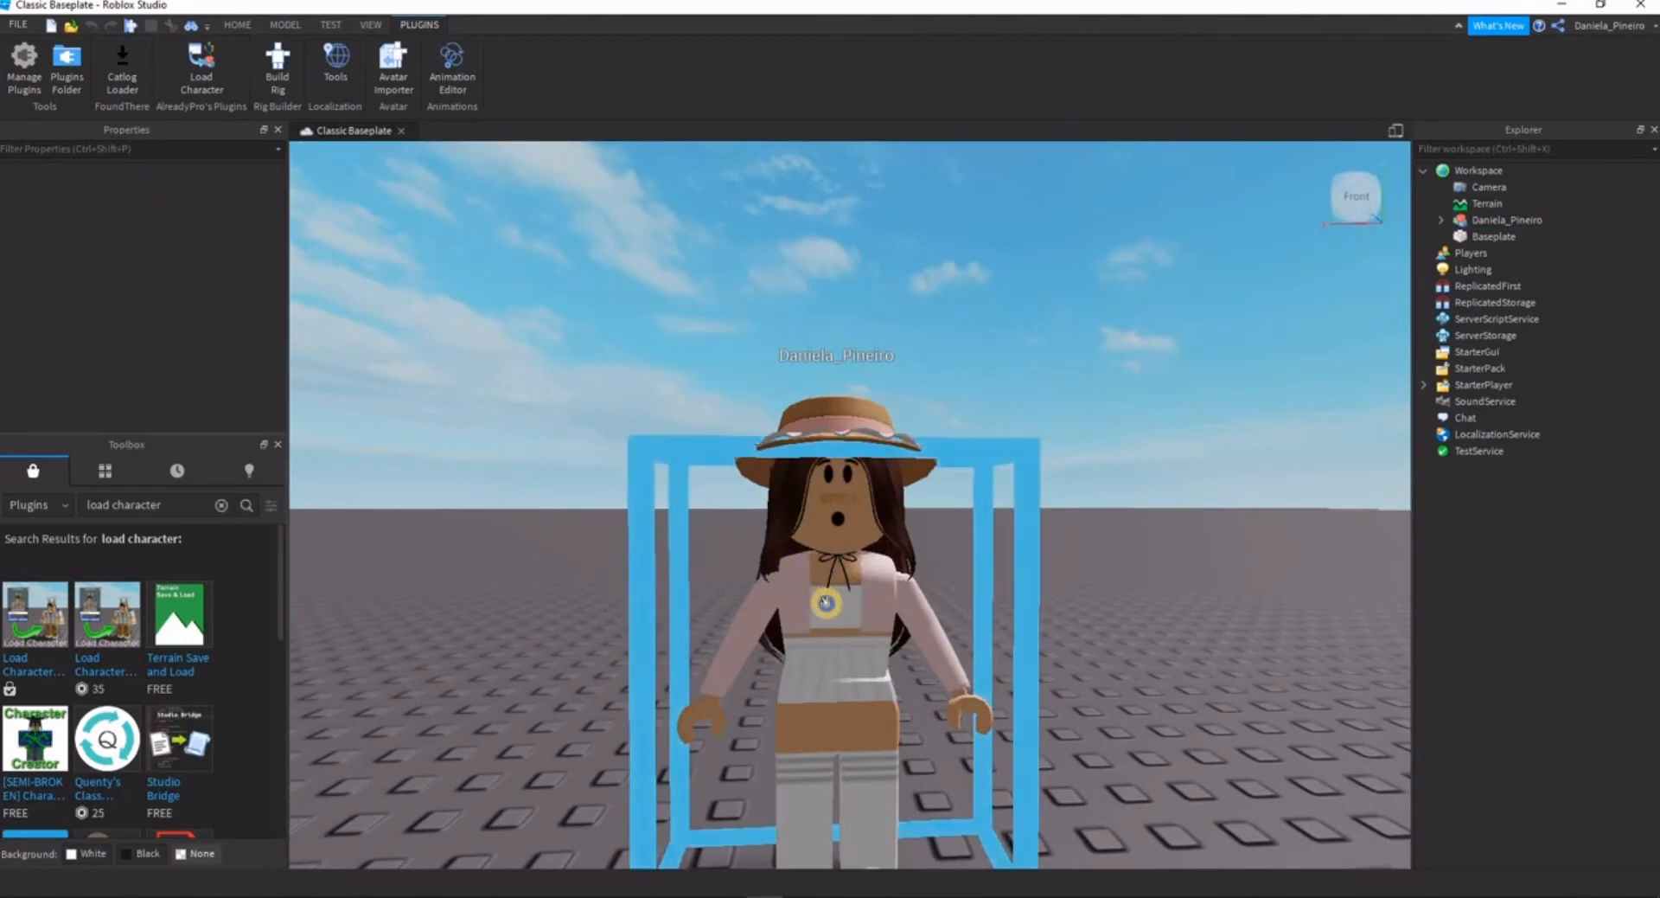
scroll(826, 603, "down", 2)
scroll(778, 605, "up", 5)
scroll(822, 674, "down", 5)
scroll(1063, 605, "up", 3)
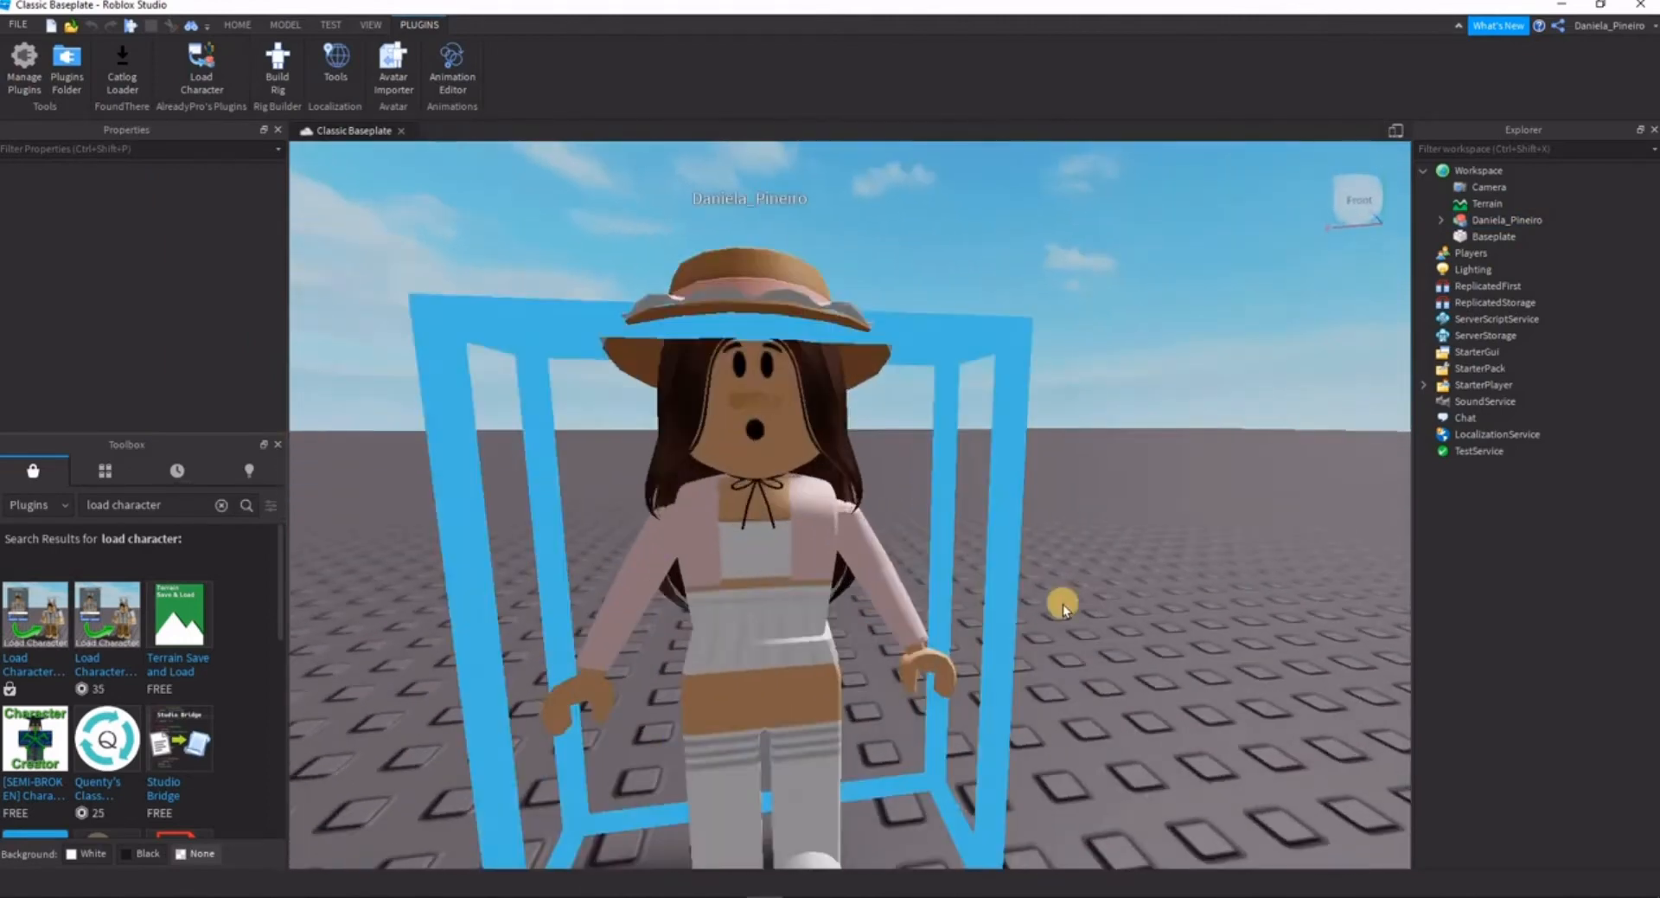
scroll(1037, 600, "down", 4)
scroll(1038, 588, "up", 4)
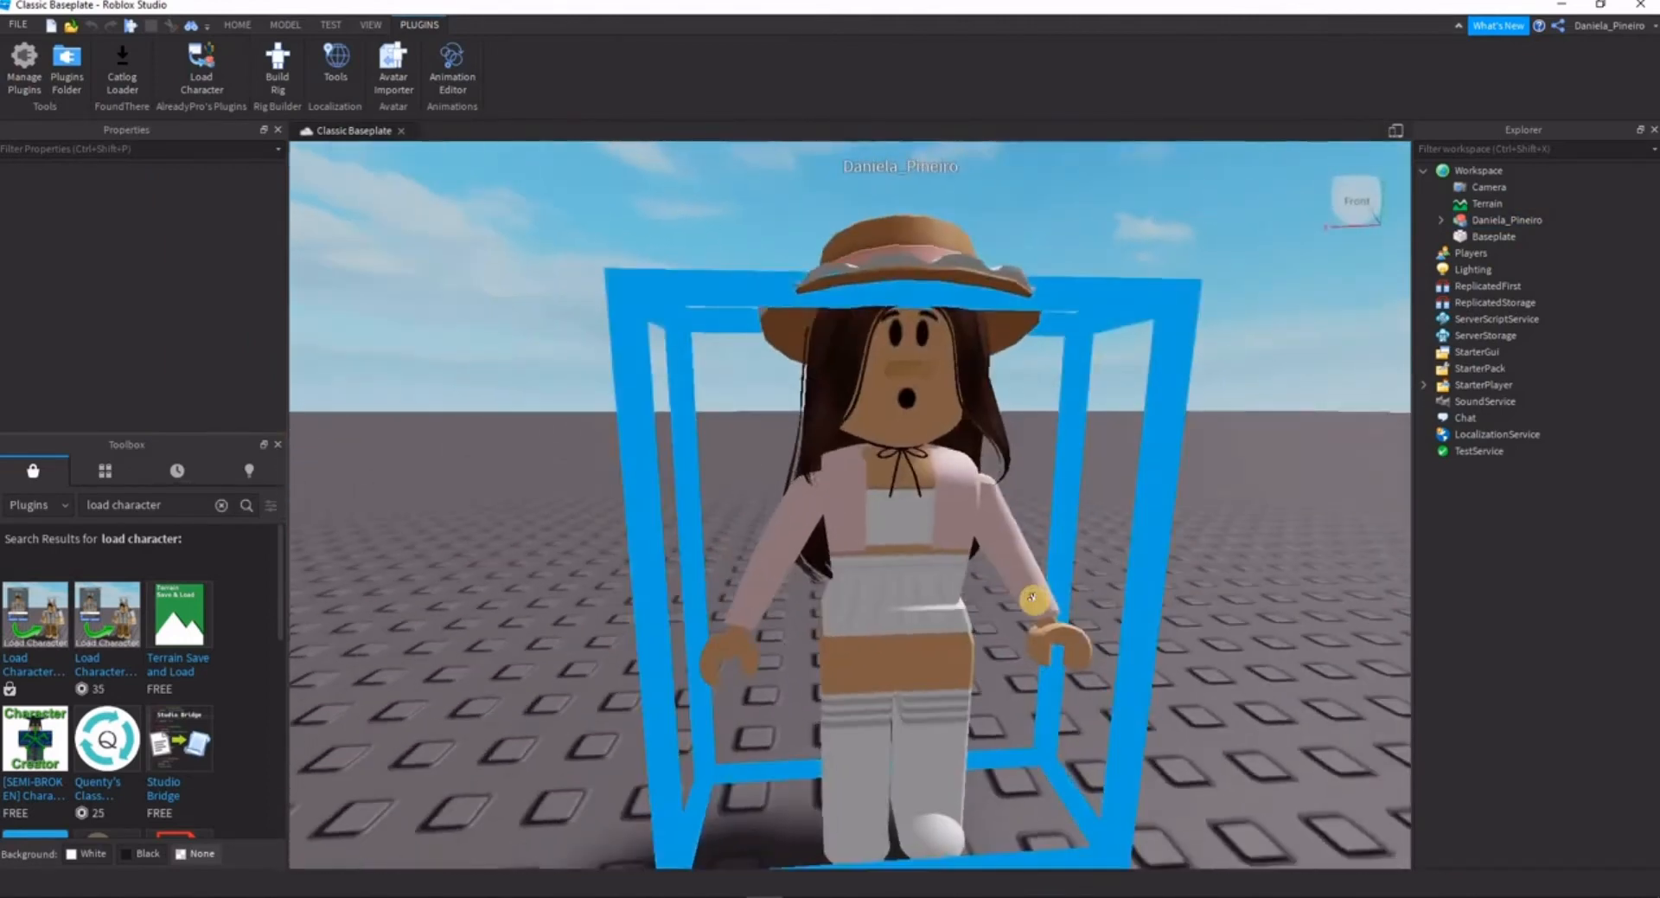
scroll(1034, 597, "down", 2)
scroll(1042, 597, "up", 1)
scroll(1045, 601, "down", 4)
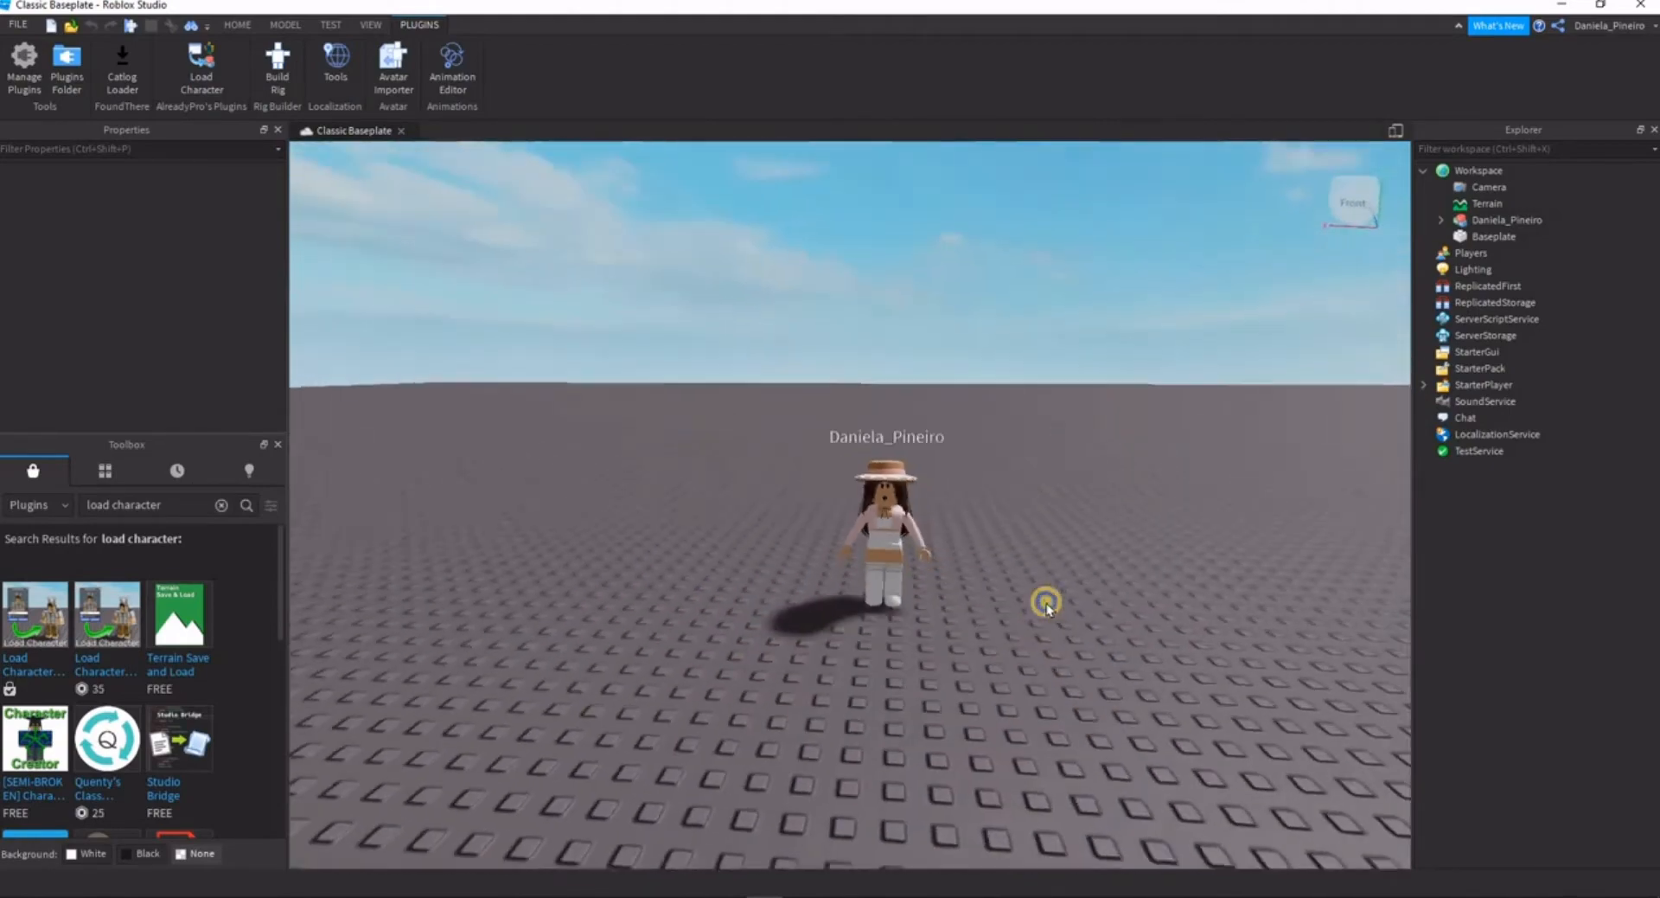
scroll(1046, 603, "up", 3)
right_click_drag(1046, 603, 1047, 603)
scroll(1046, 604, "down", 3)
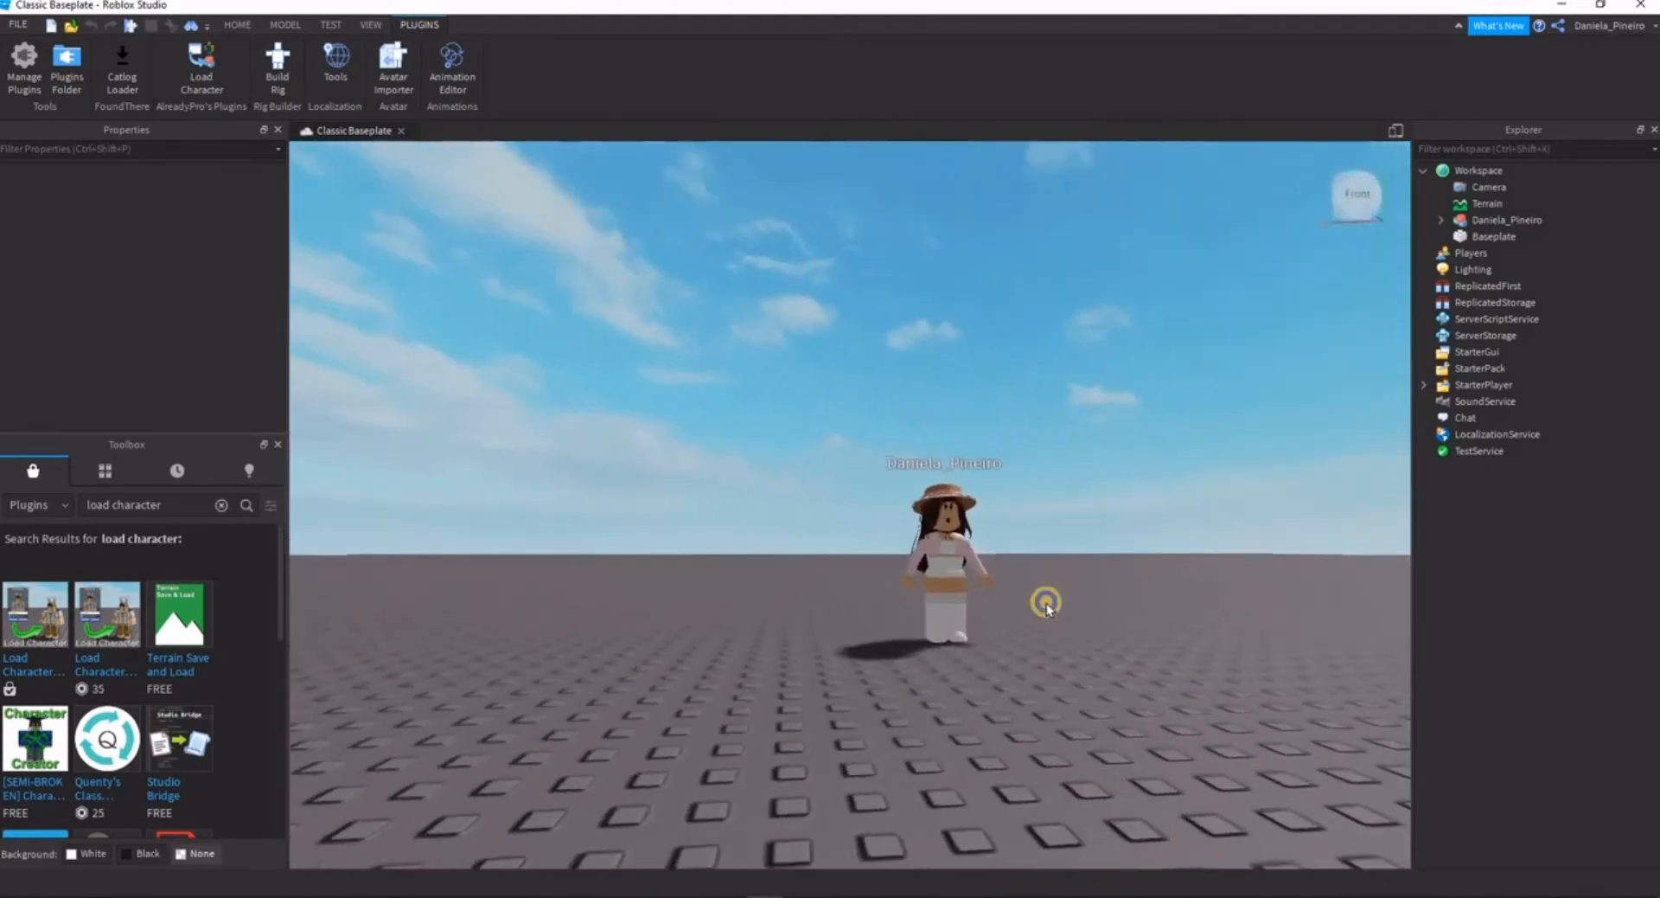
scroll(1046, 603, "up", 5)
scroll(1044, 605, "down", 2)
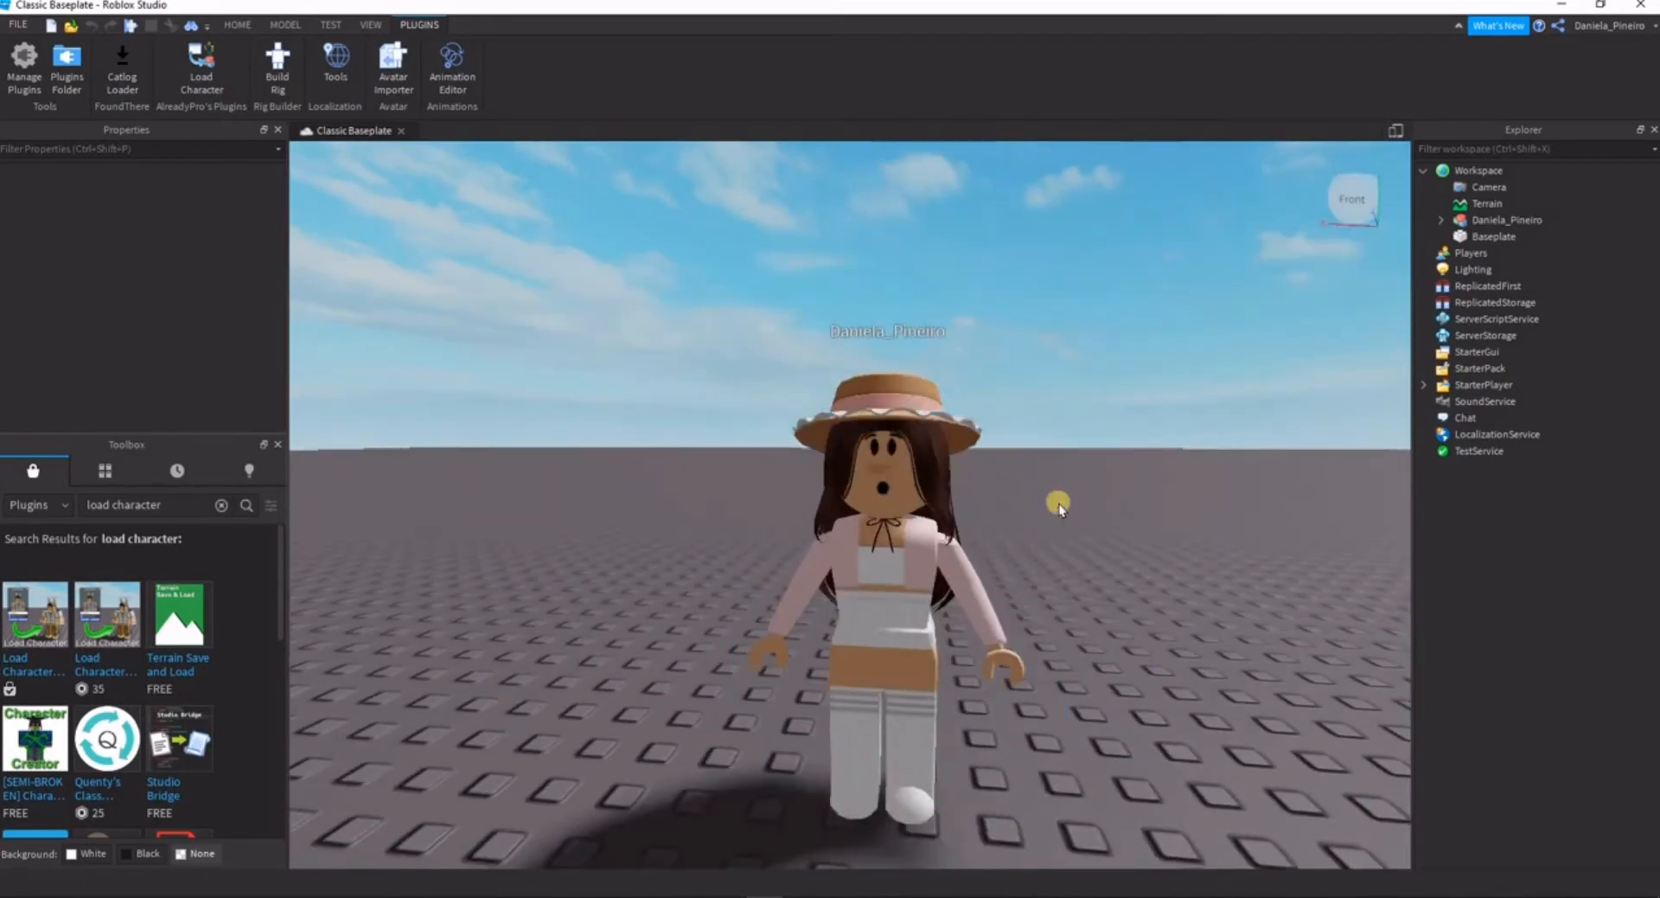
scroll(1060, 509, "up", 1)
- Select the avatar model, expand its parts and paste a new clothing link into the Pants template
left_click(724, 416)
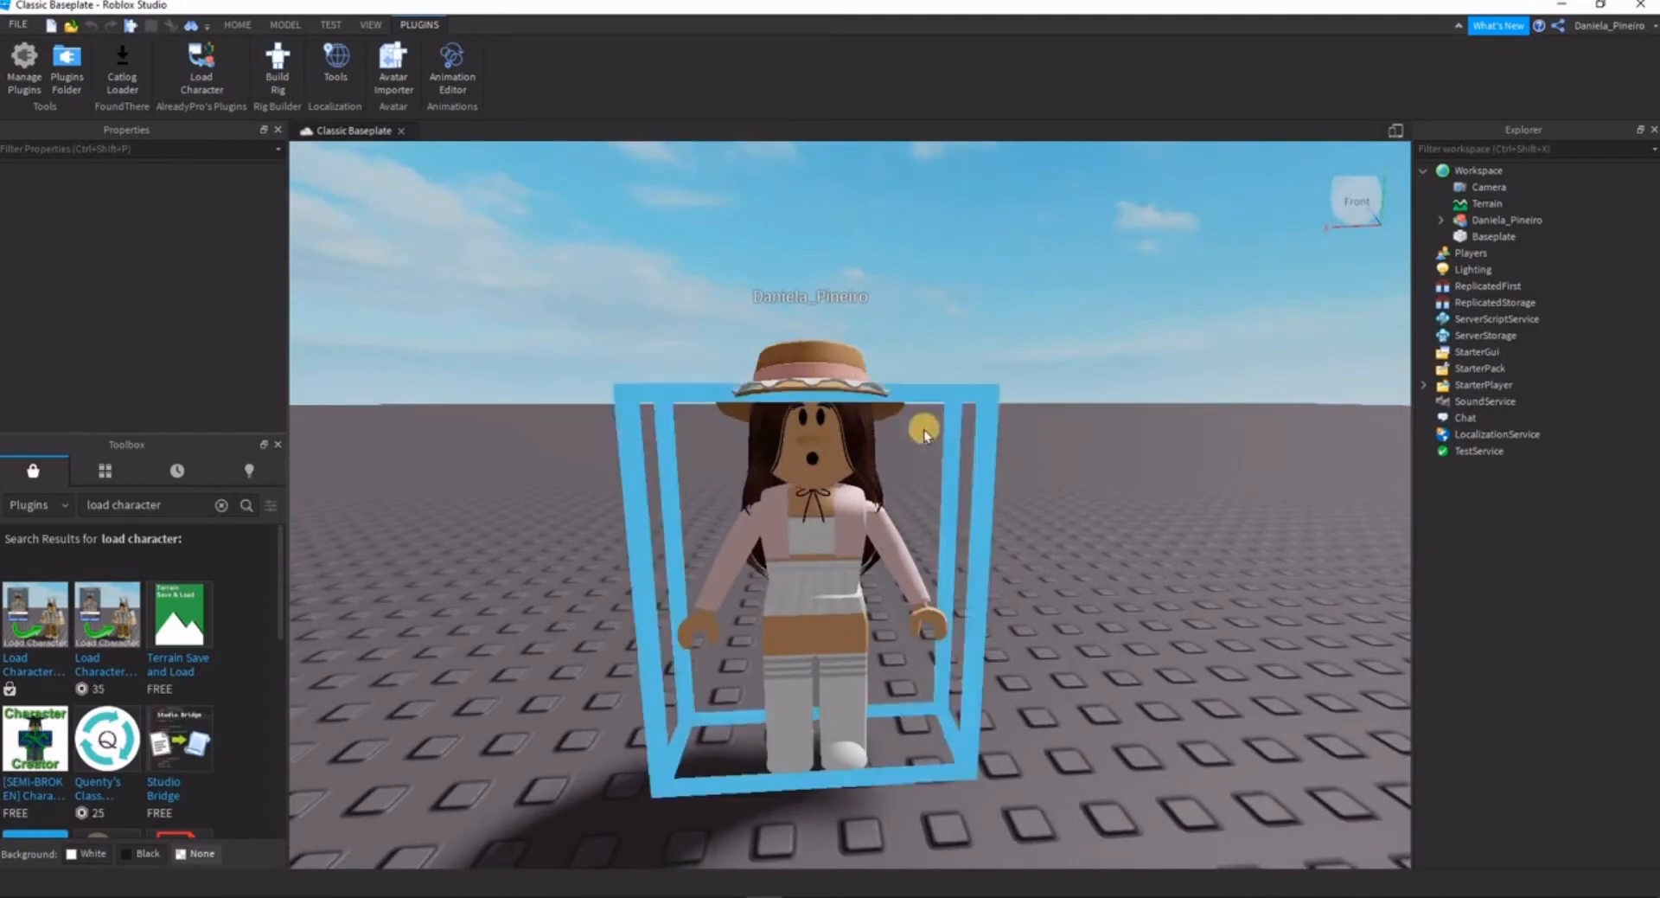
left_click(825, 495)
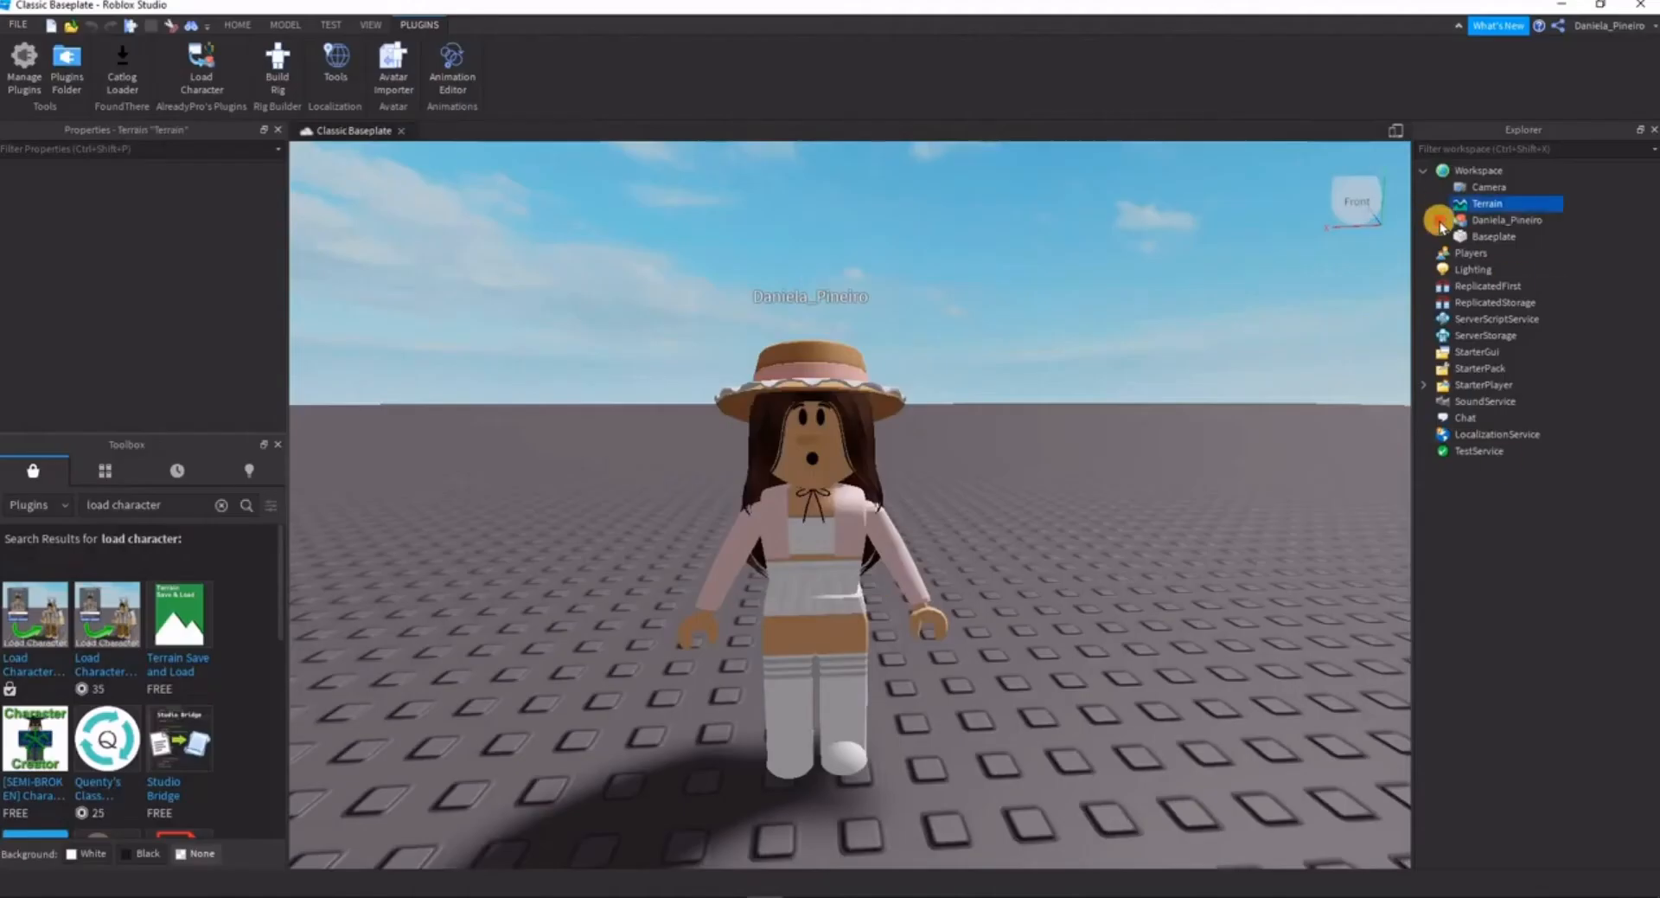
left_click(1441, 223)
left_click(715, 821)
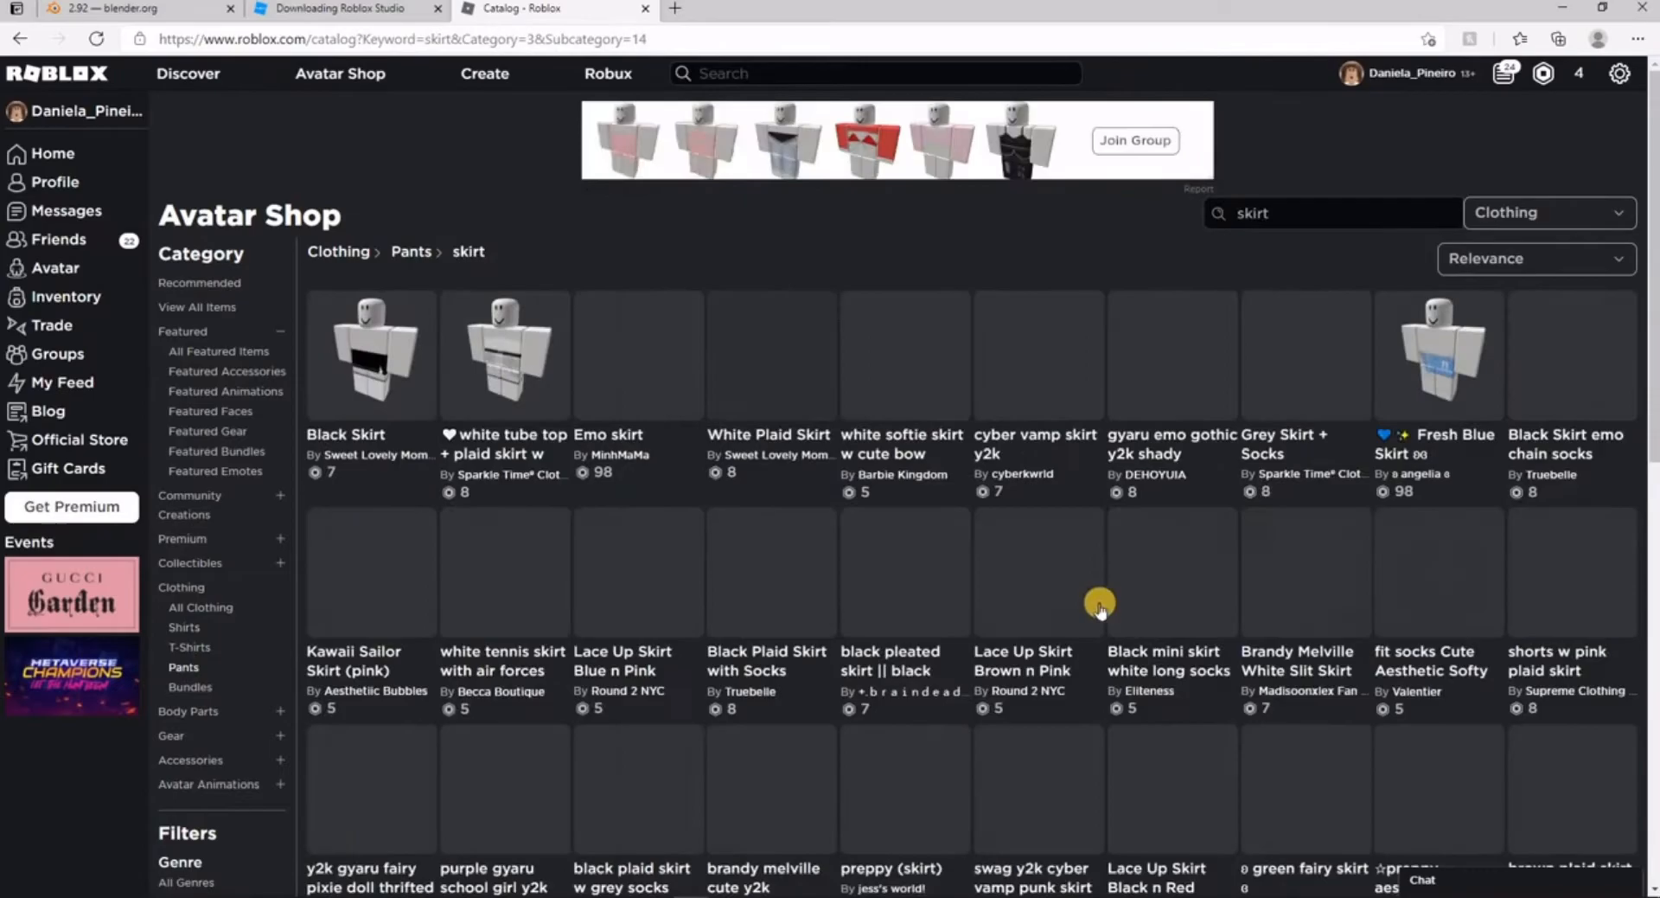
right_click(1052, 437)
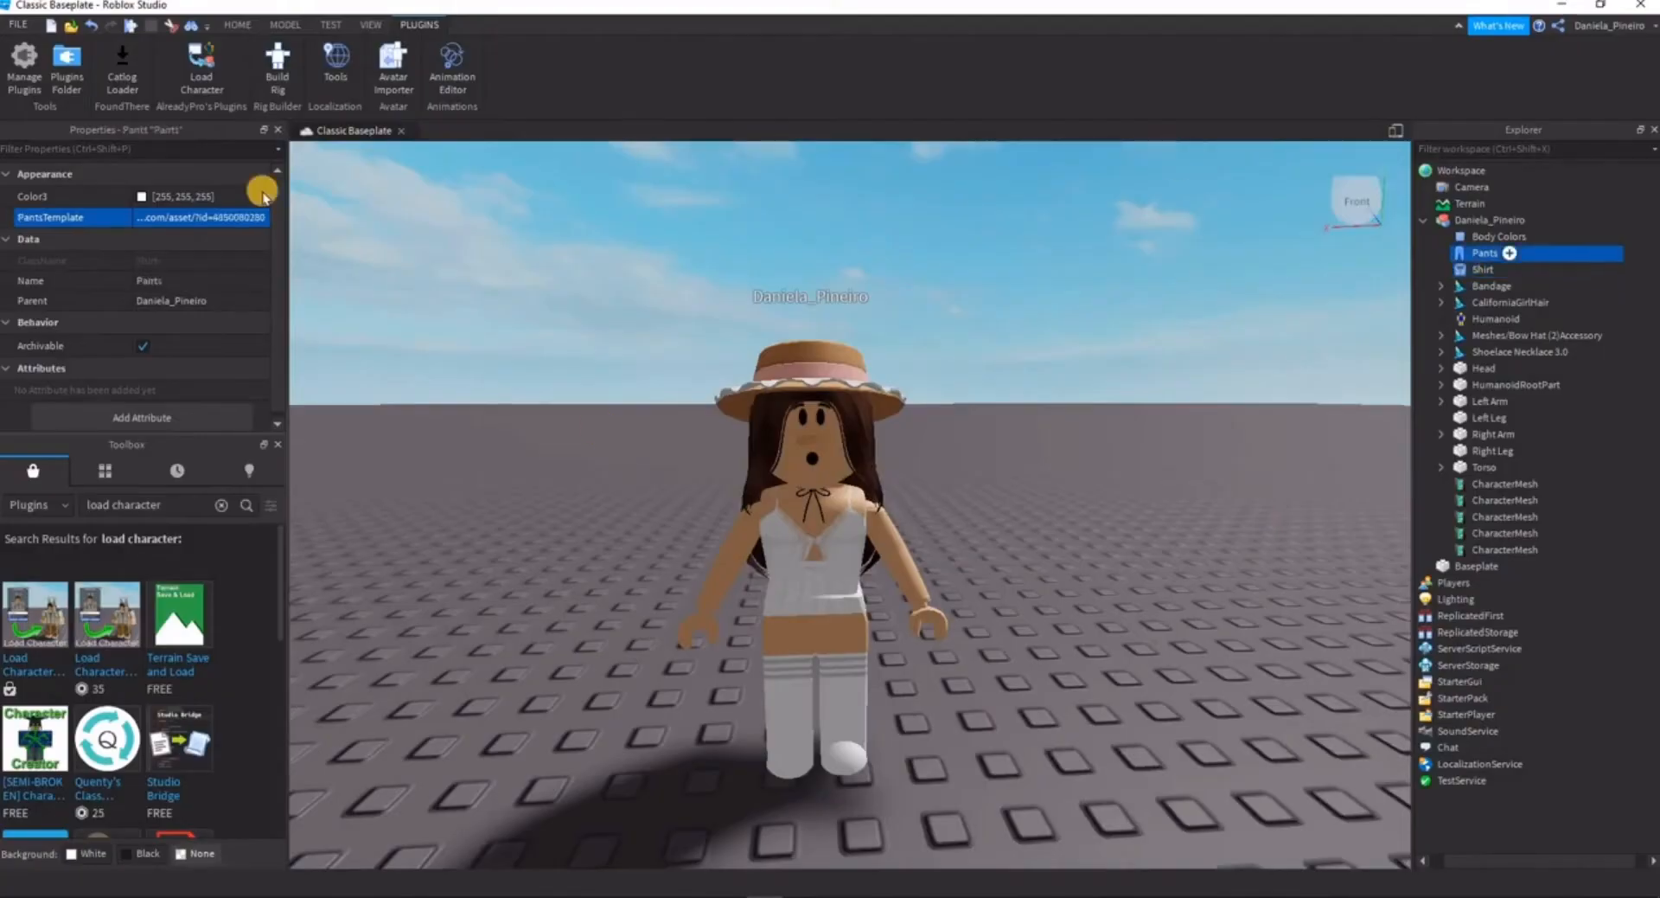
left_click(255, 216)
left_click(397, 469)
left_click(223, 506)
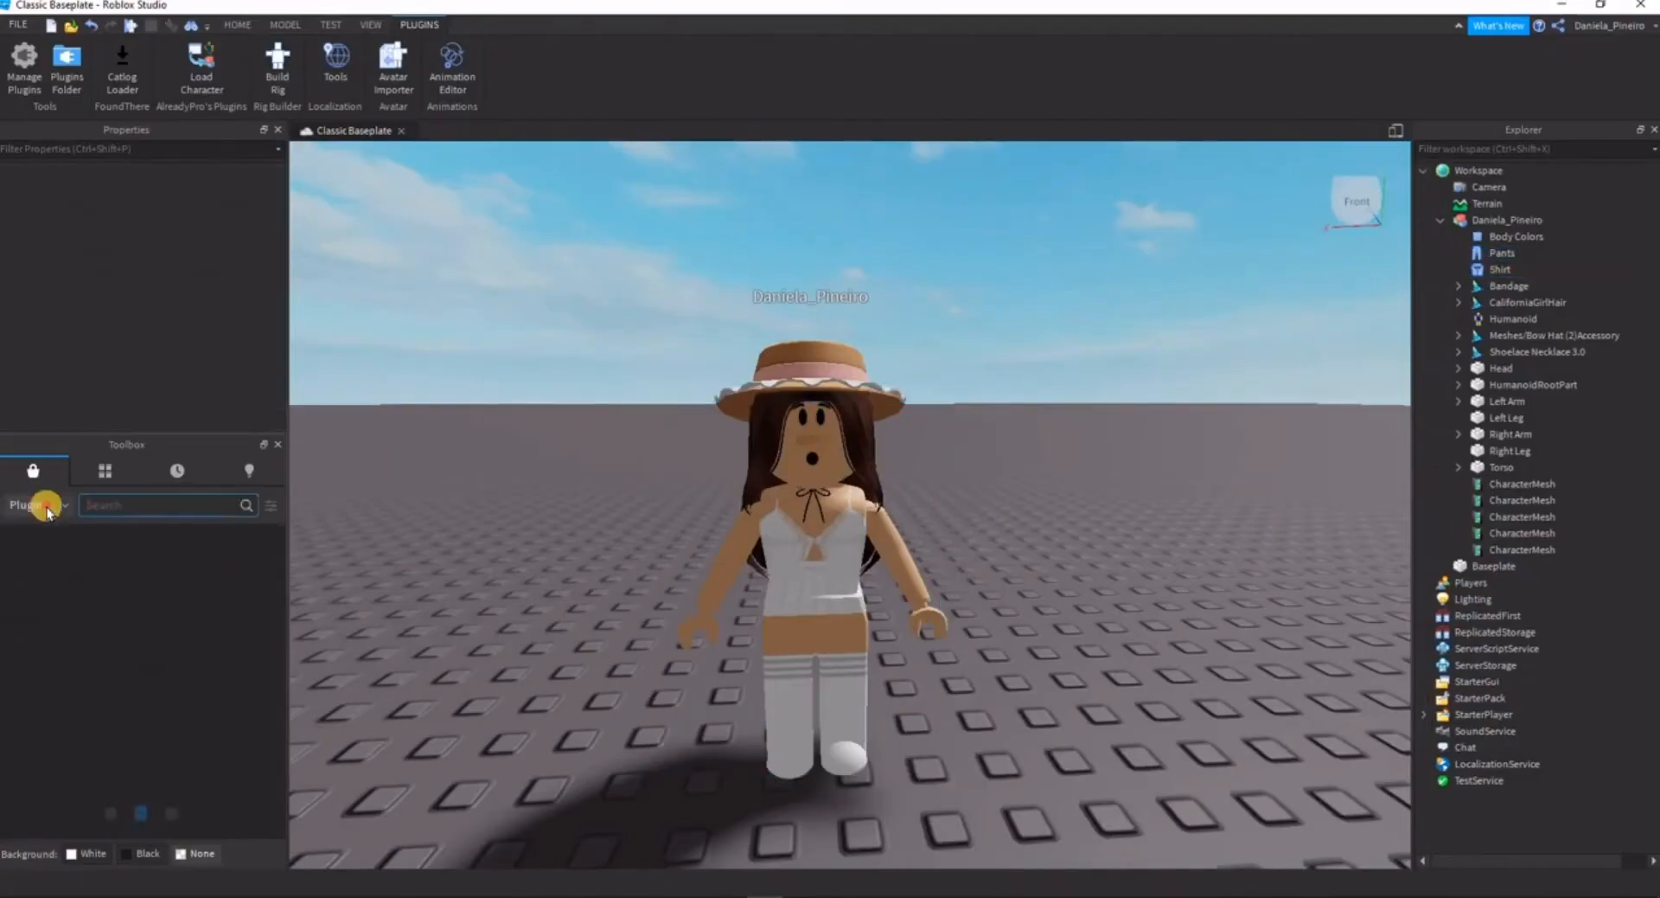
- Search the Toolbox images for 'super super happy face'
left_click(47, 507)
left_click(39, 556)
left_click(165, 503)
type("super super happy face")
key("Return")
- Delete the Head's old face decal and add a new decal to the Head
left_click(1459, 369)
left_click(1503, 467)
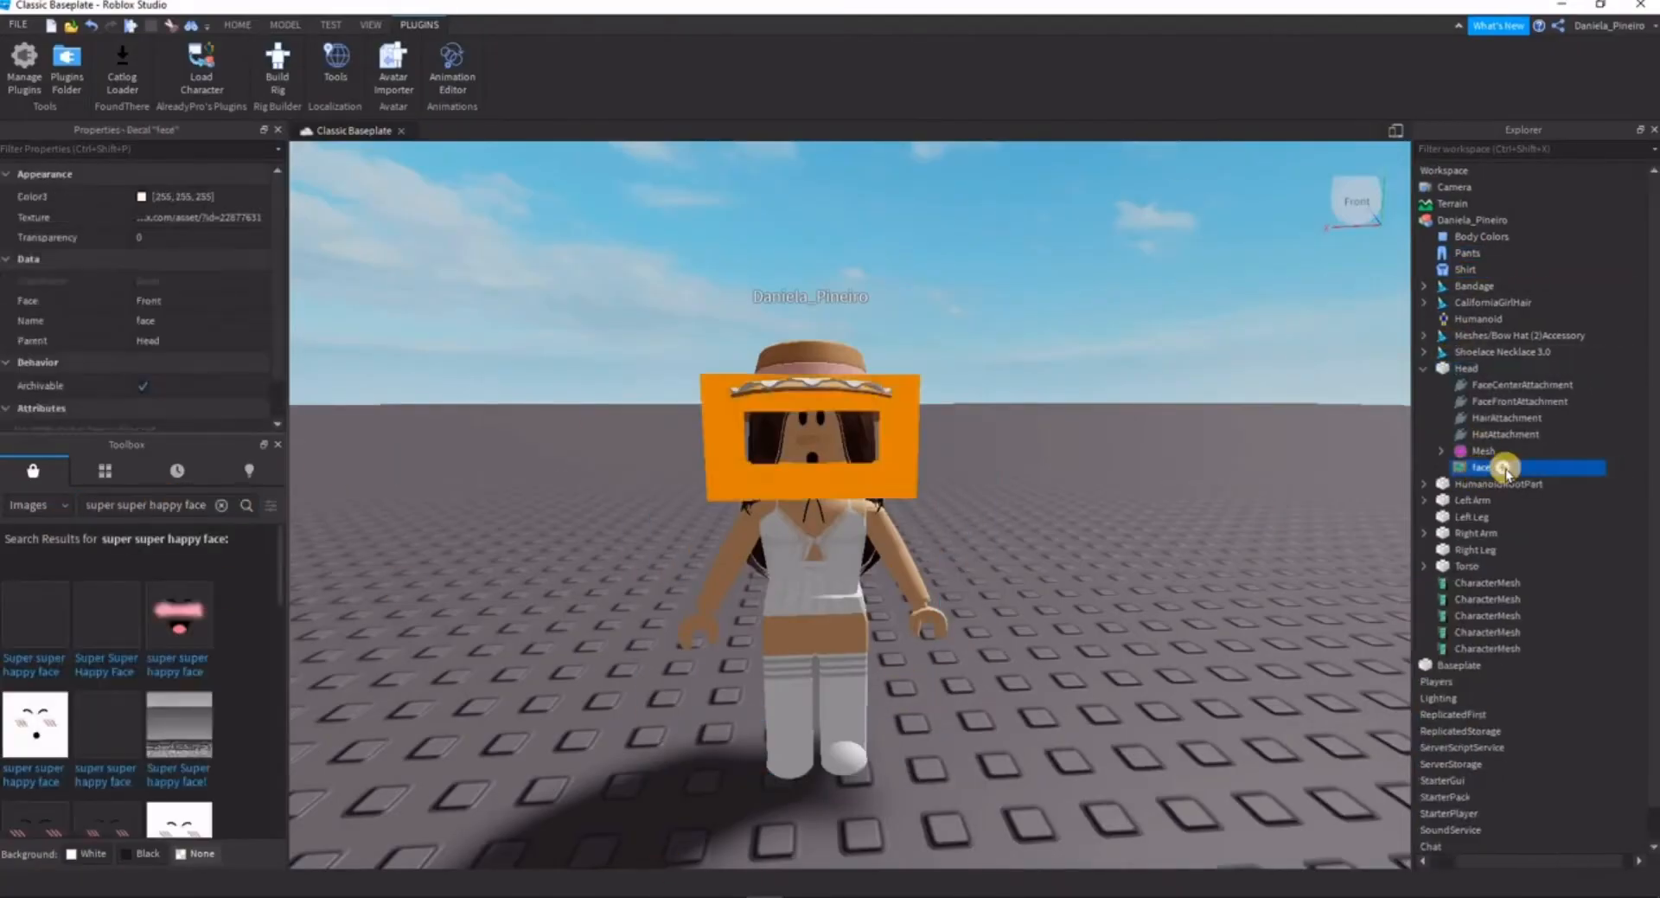
key("Delete")
left_click(1508, 369)
left_click(1468, 666)
- Set the new decal's texture to the super happy face image's asset id
scroll(130, 778, "down", 3)
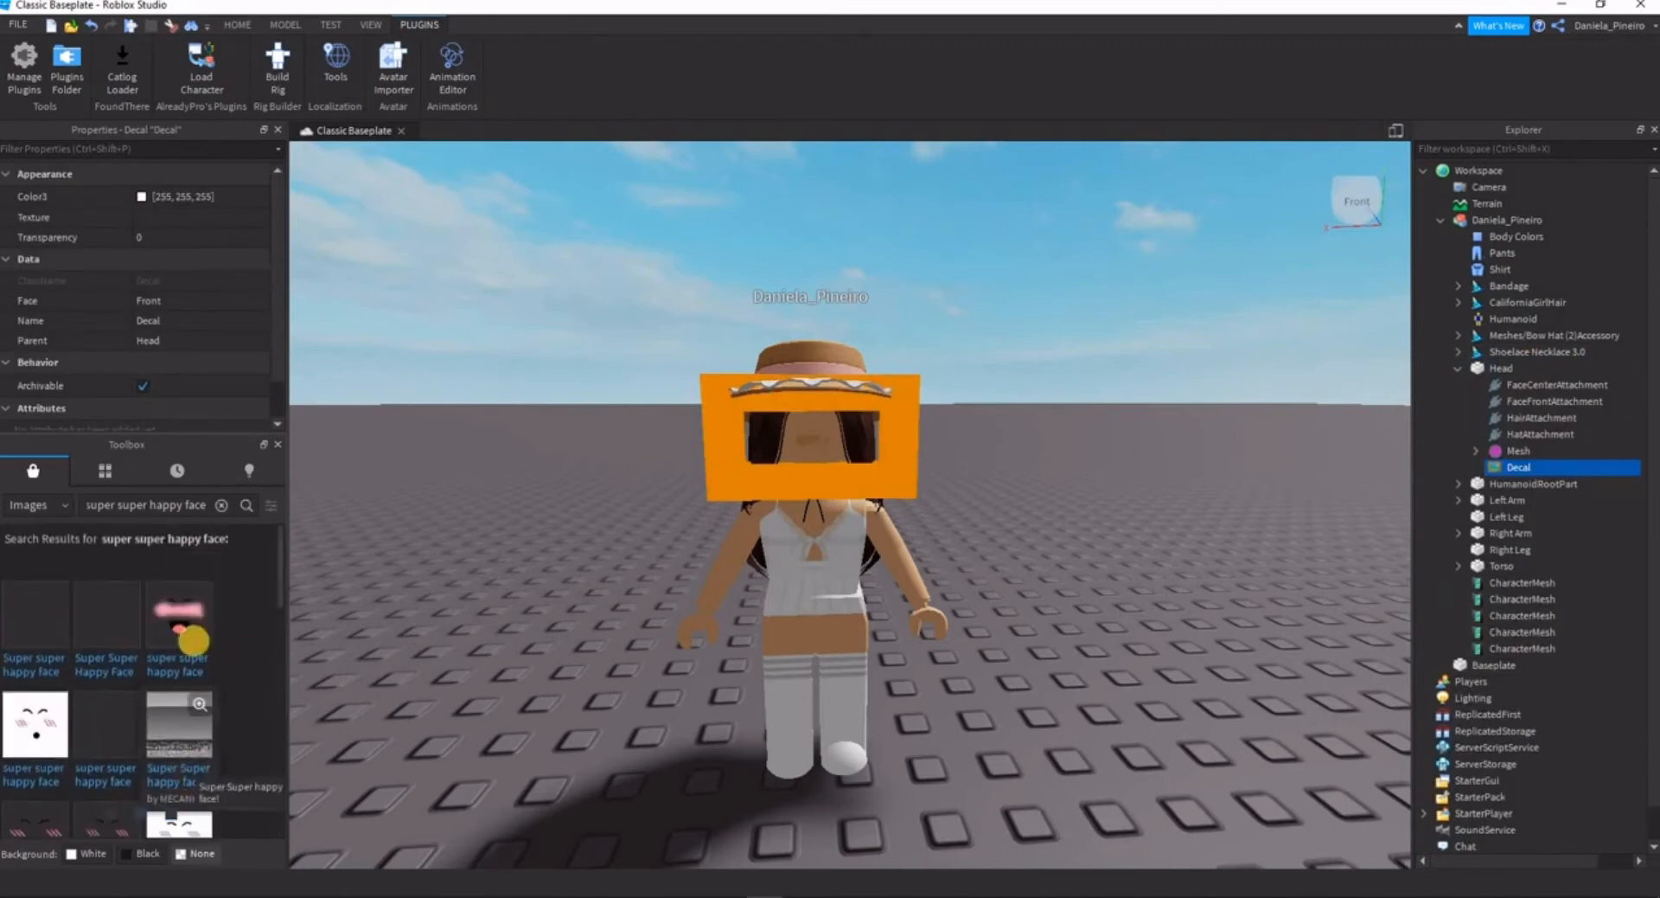
scroll(166, 689, "down", 10)
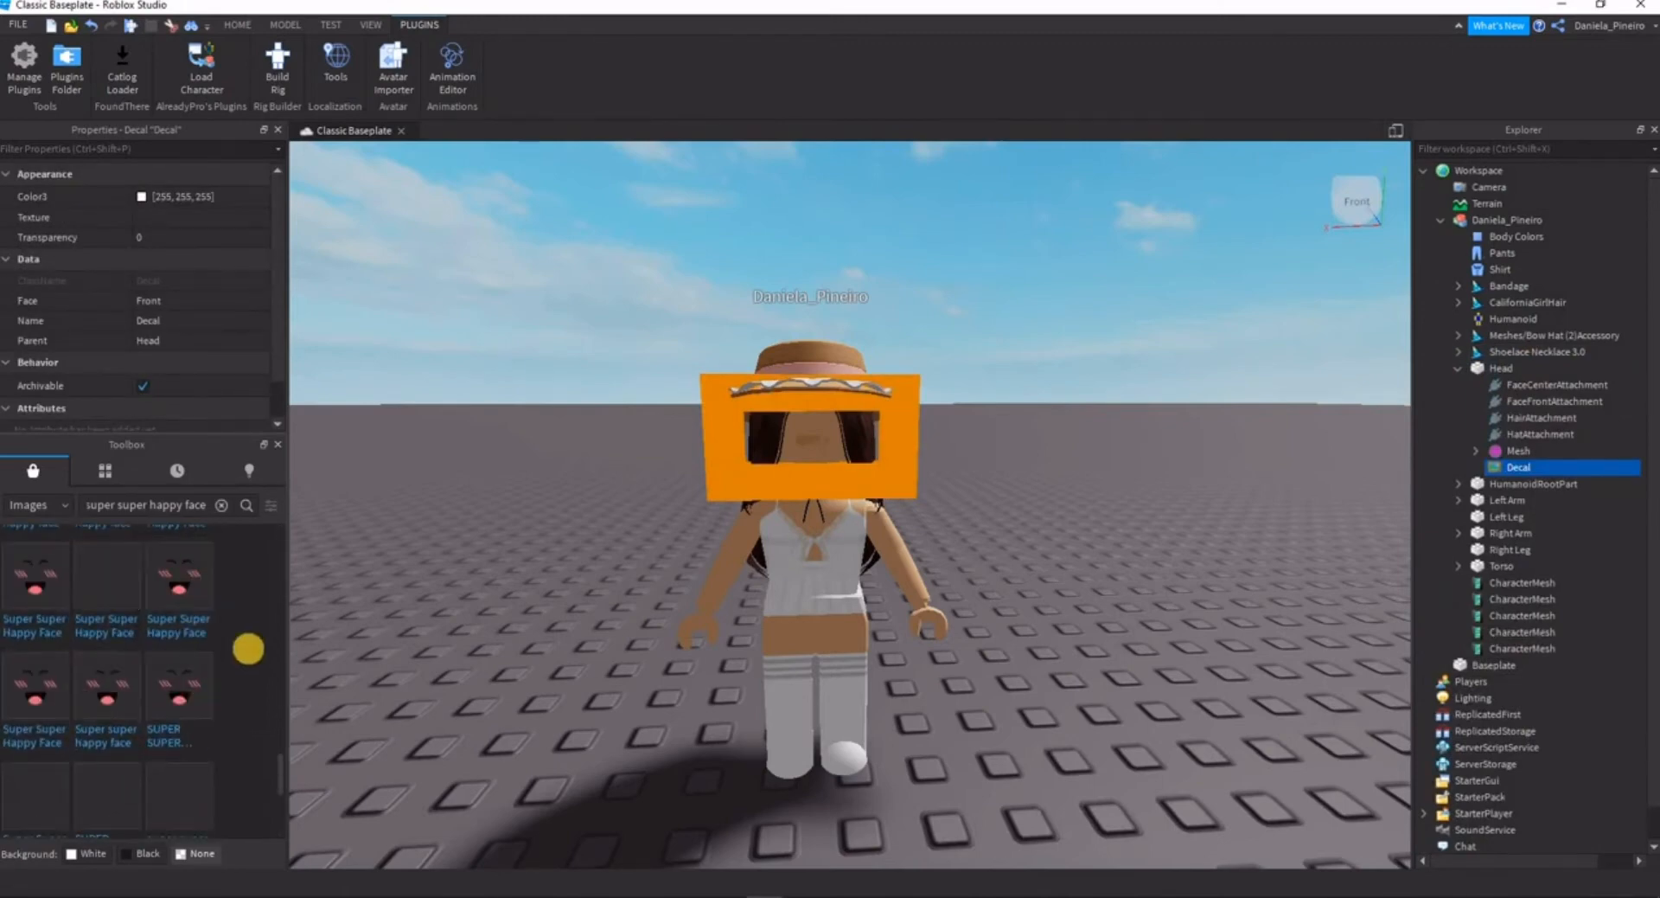
scroll(54, 606, "down", 4)
right_click(120, 719)
left_click(165, 742)
left_click(186, 217)
key("ctrl+v")
key("Return")
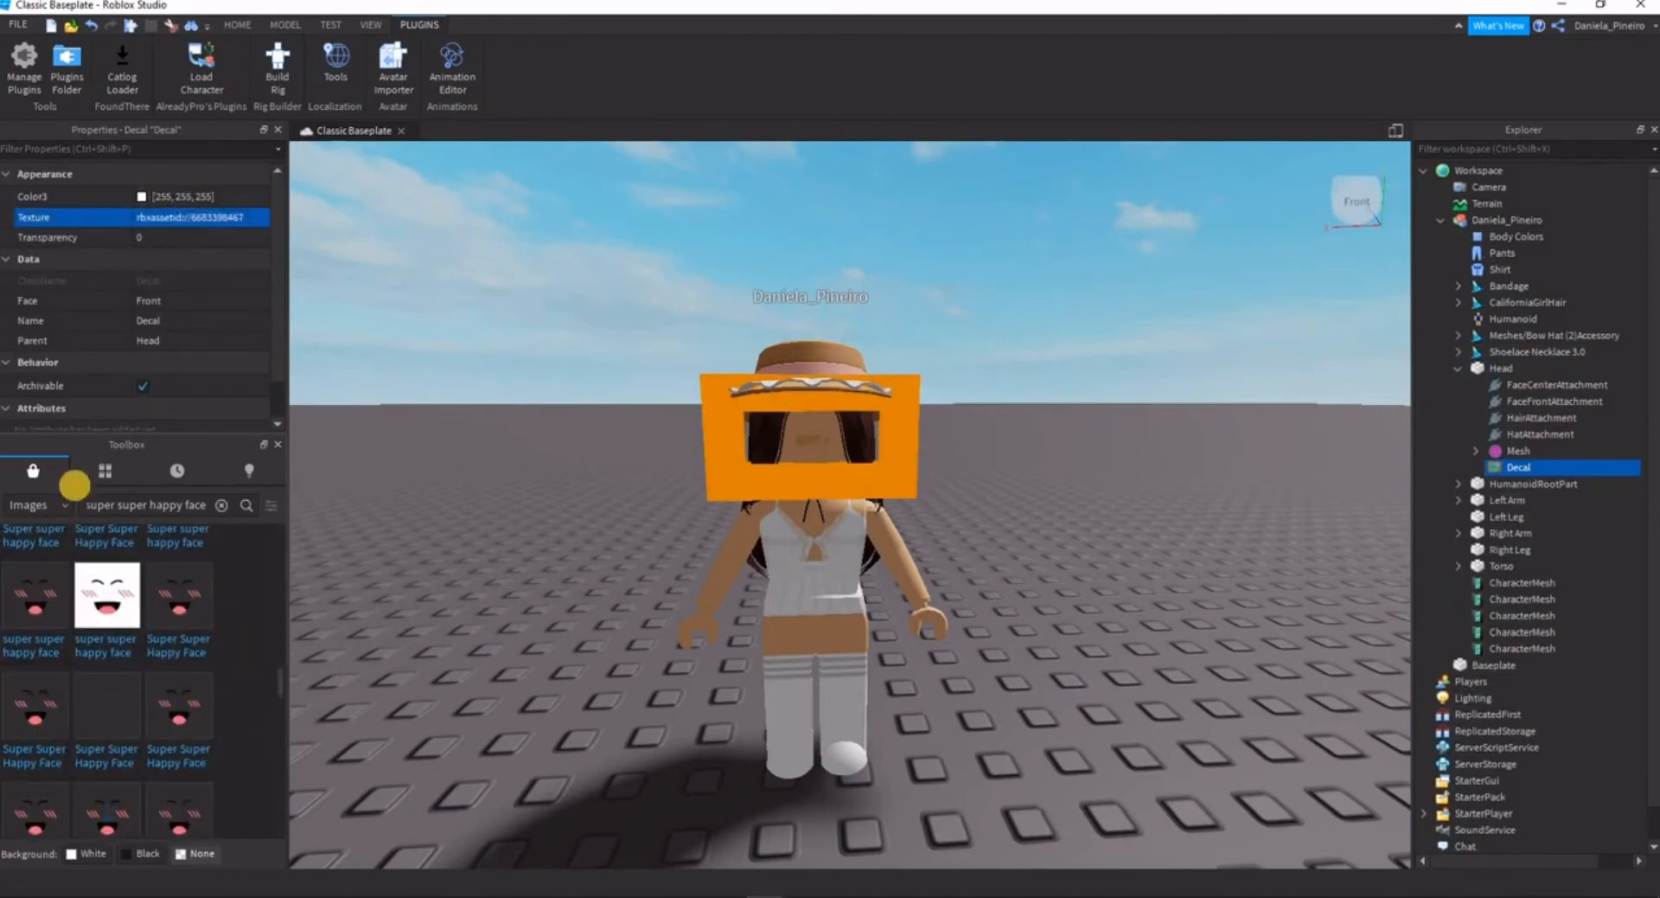
scroll(173, 692, "down", 4)
left_click(435, 603)
scroll(147, 692, "down", 3)
- Delete the Bandage accessory from the avatar
left_click(648, 660)
left_click(1509, 286)
key("Delete")
- Put the CaliforniaGirlHair and Shoelace Necklace under the Head, then delete the bow hat
left_click(1512, 287)
left_click(238, 25)
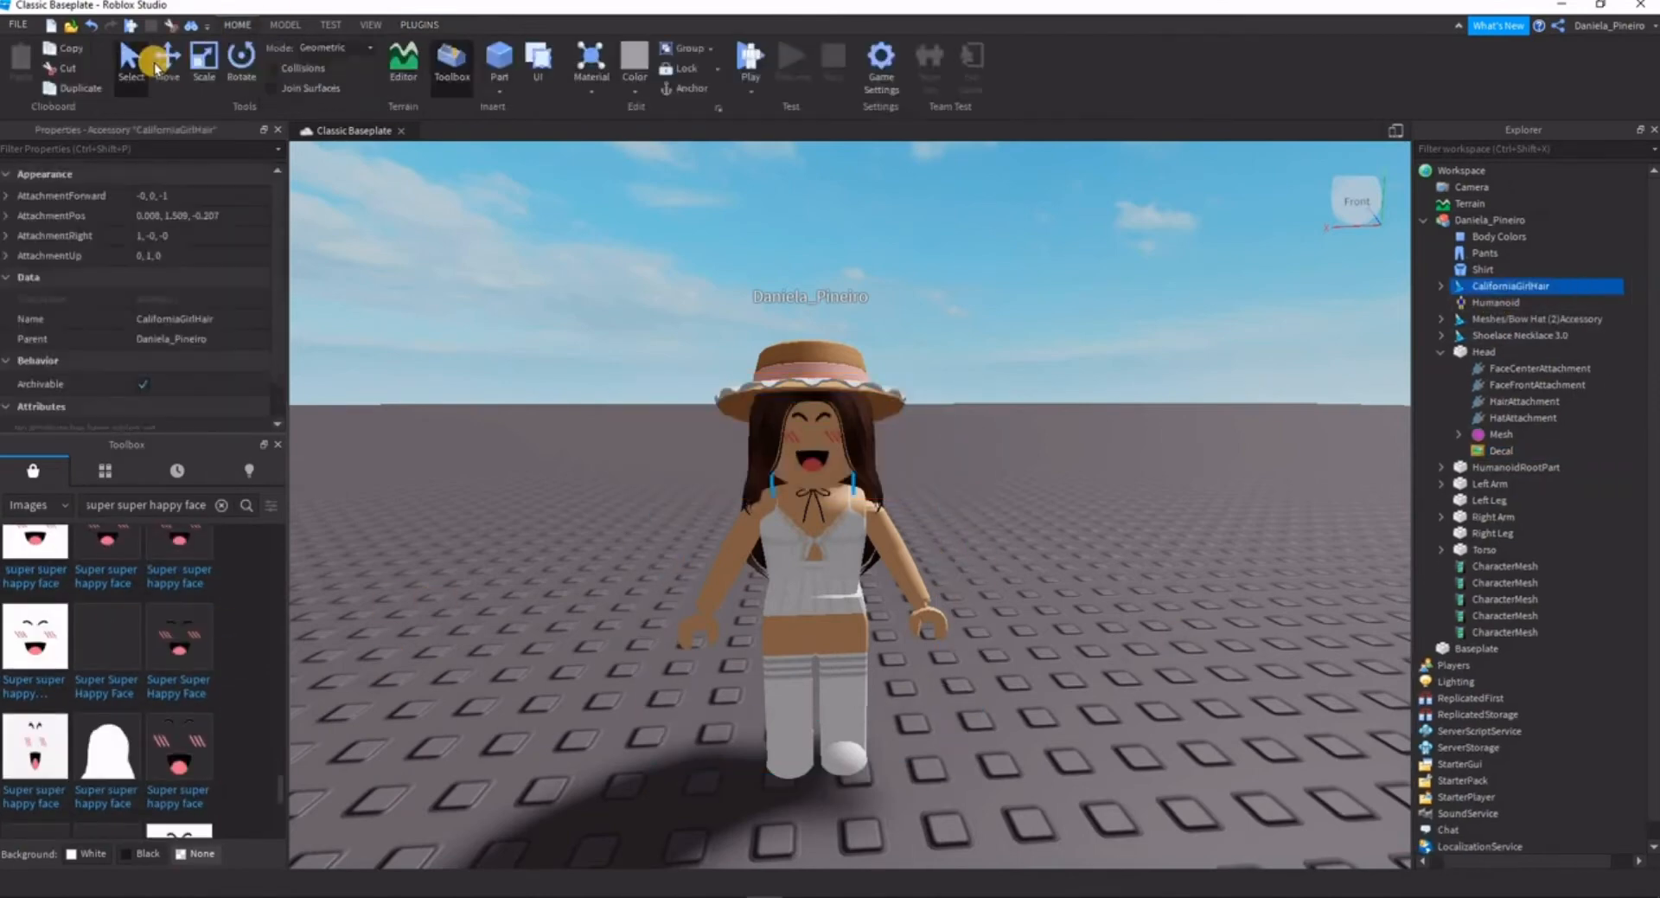
left_click(159, 64)
left_click_drag(810, 310, 810, 231)
left_click_drag(1475, 293, 1482, 351)
left_click(1496, 319)
left_click_drag(803, 314, 806, 260)
left_click_drag(1479, 319, 1482, 336)
left_click(1474, 303)
left_click_drag(809, 251, 809, 166)
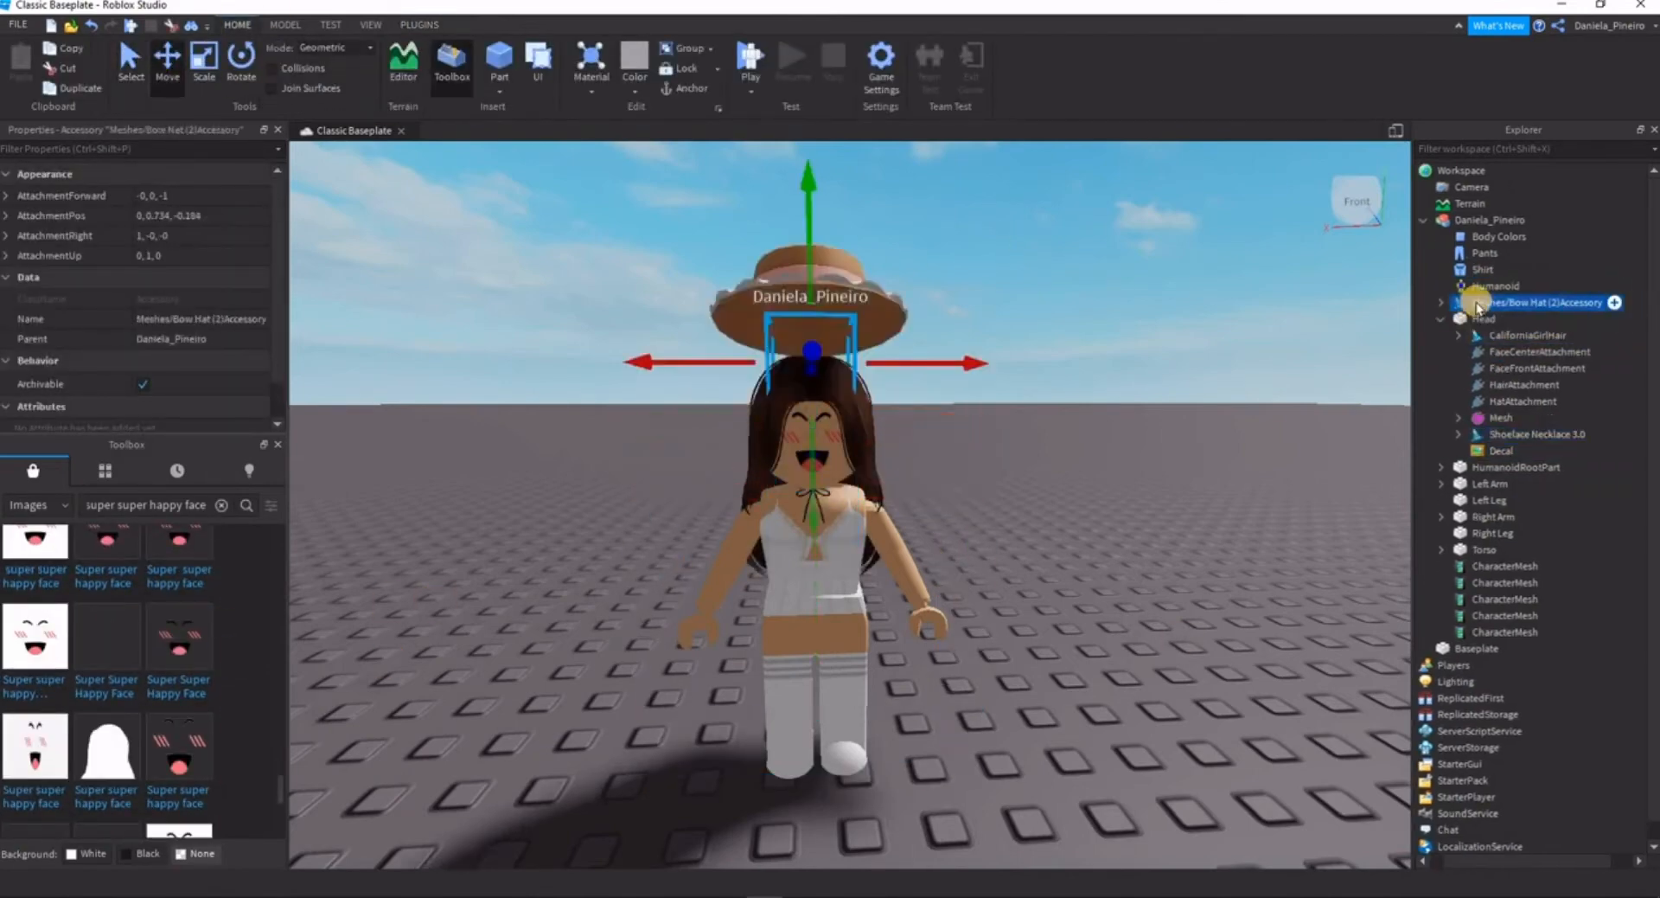
key("Delete")
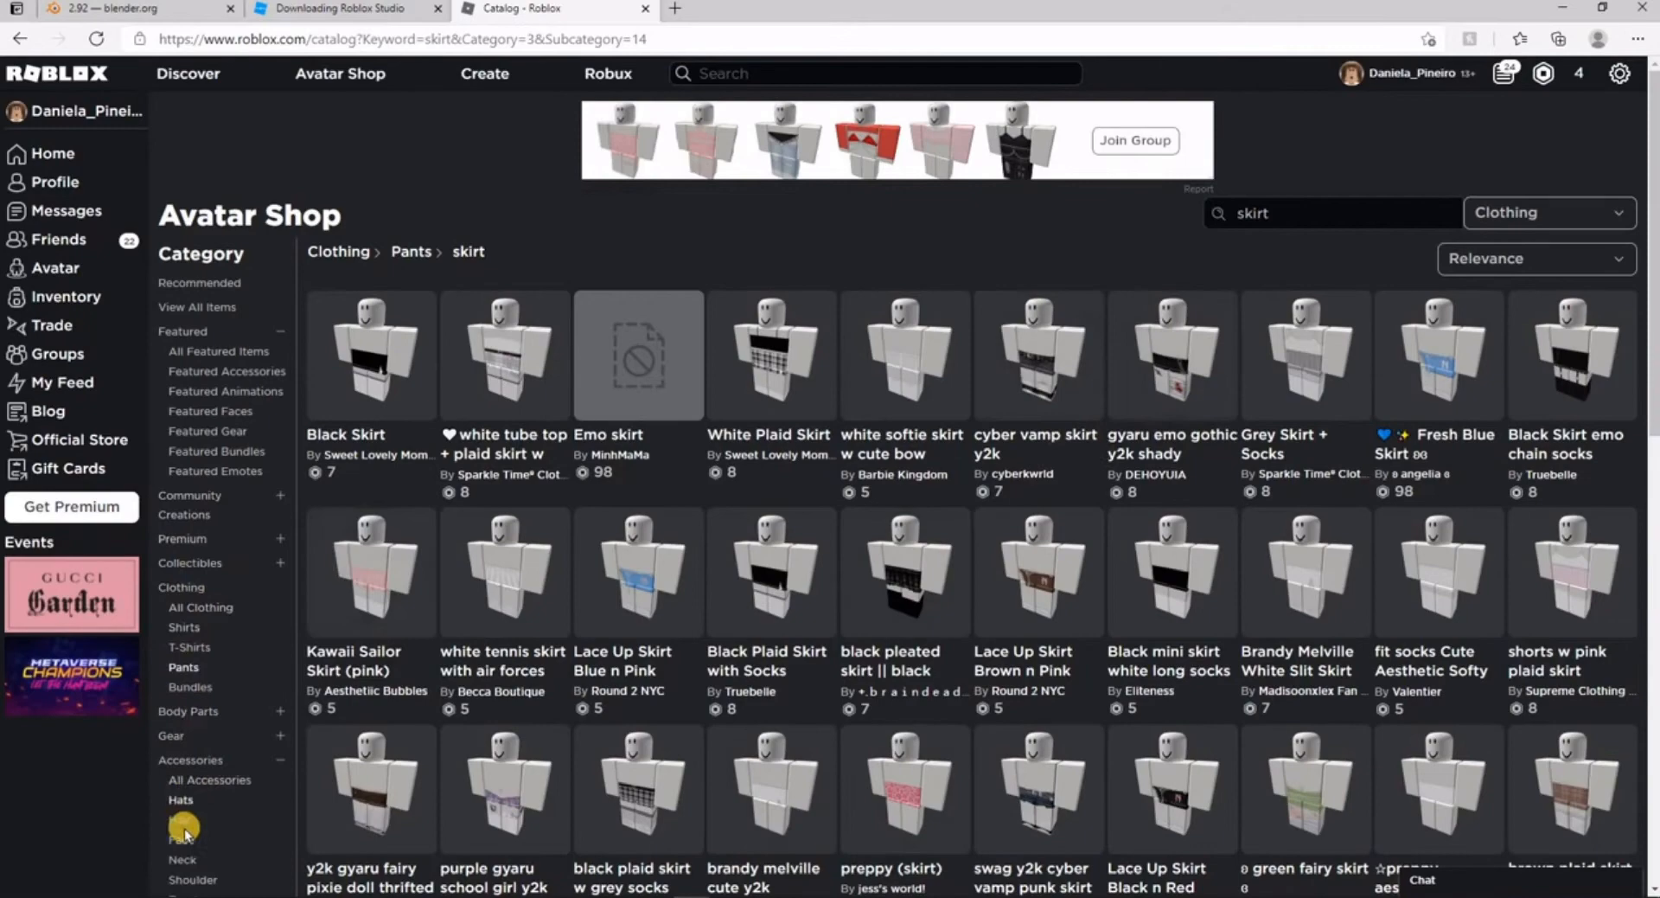
left_click(180, 799)
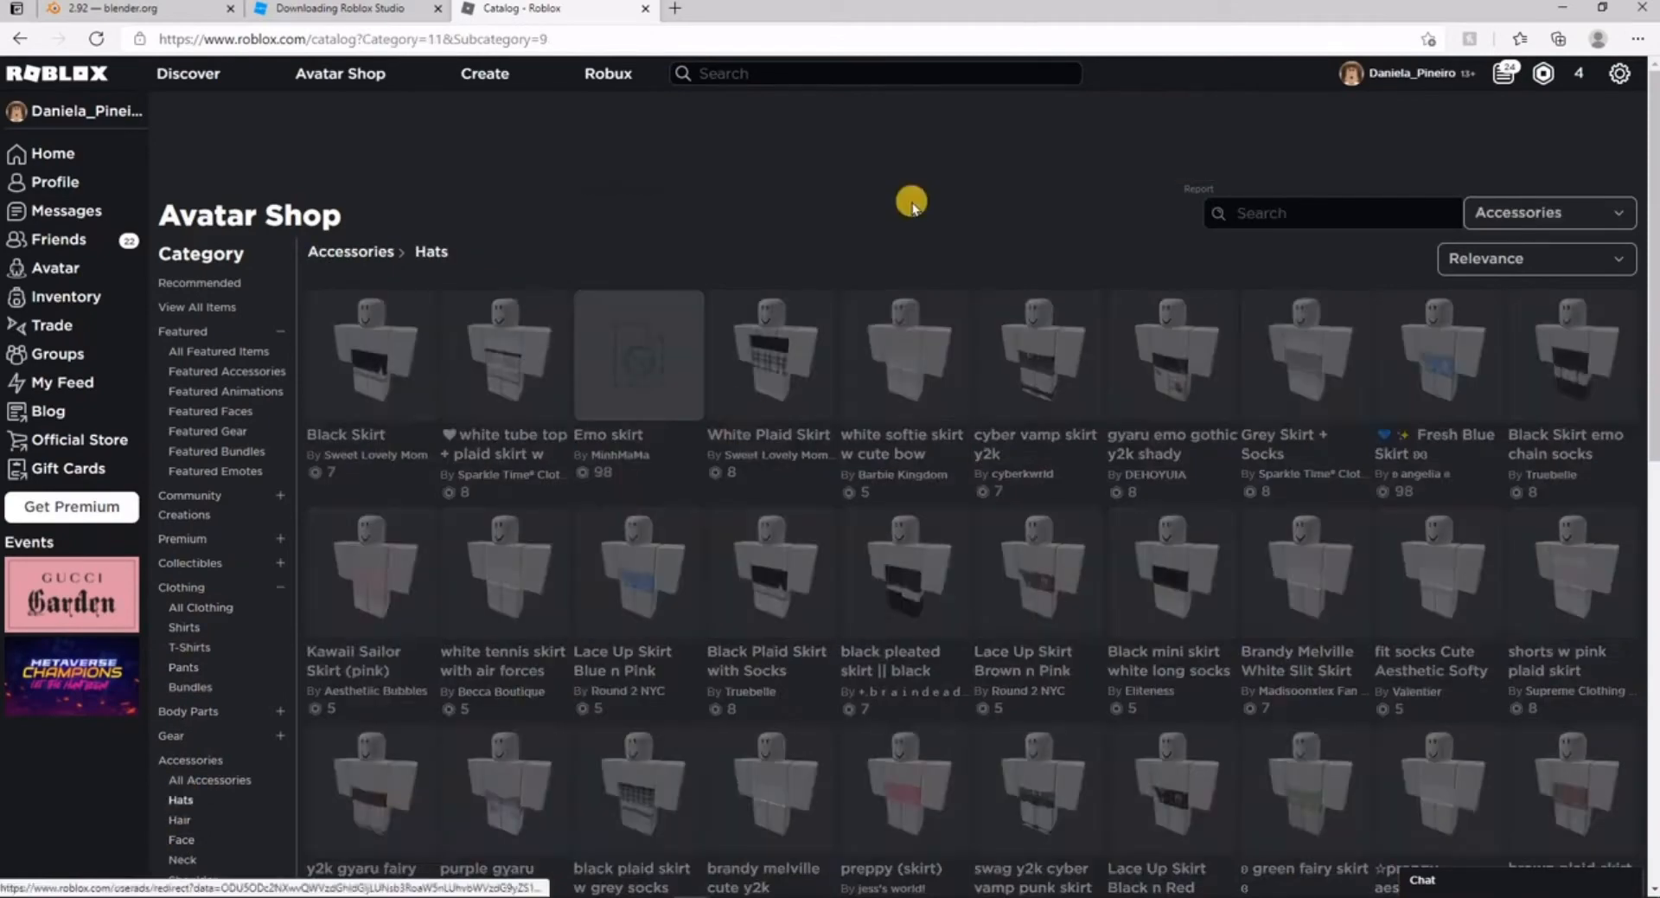
- Browse the Avatar Shop hats and open the Fluffy Aesthetic Bunny Hat page
right_click(1600, 556)
left_click(1596, 558)
left_click(20, 39)
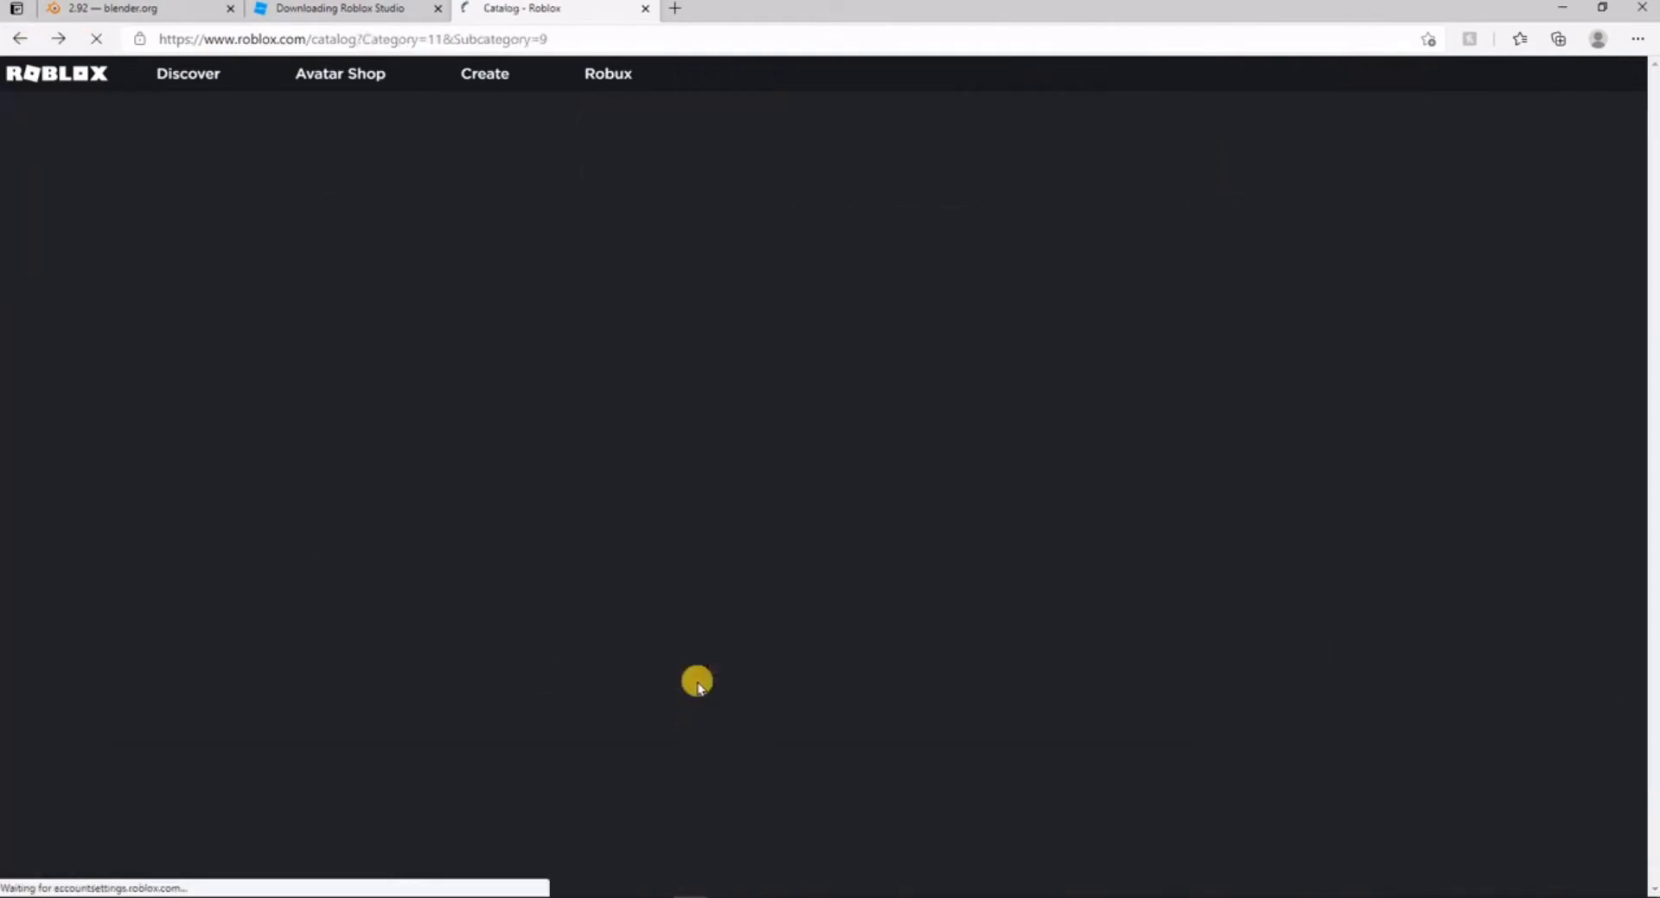
scroll(374, 413, "down", 3)
left_click(374, 413)
- Load the bunny hat by its asset ID with Catalog Loader and attach it under the Head
left_click(128, 62)
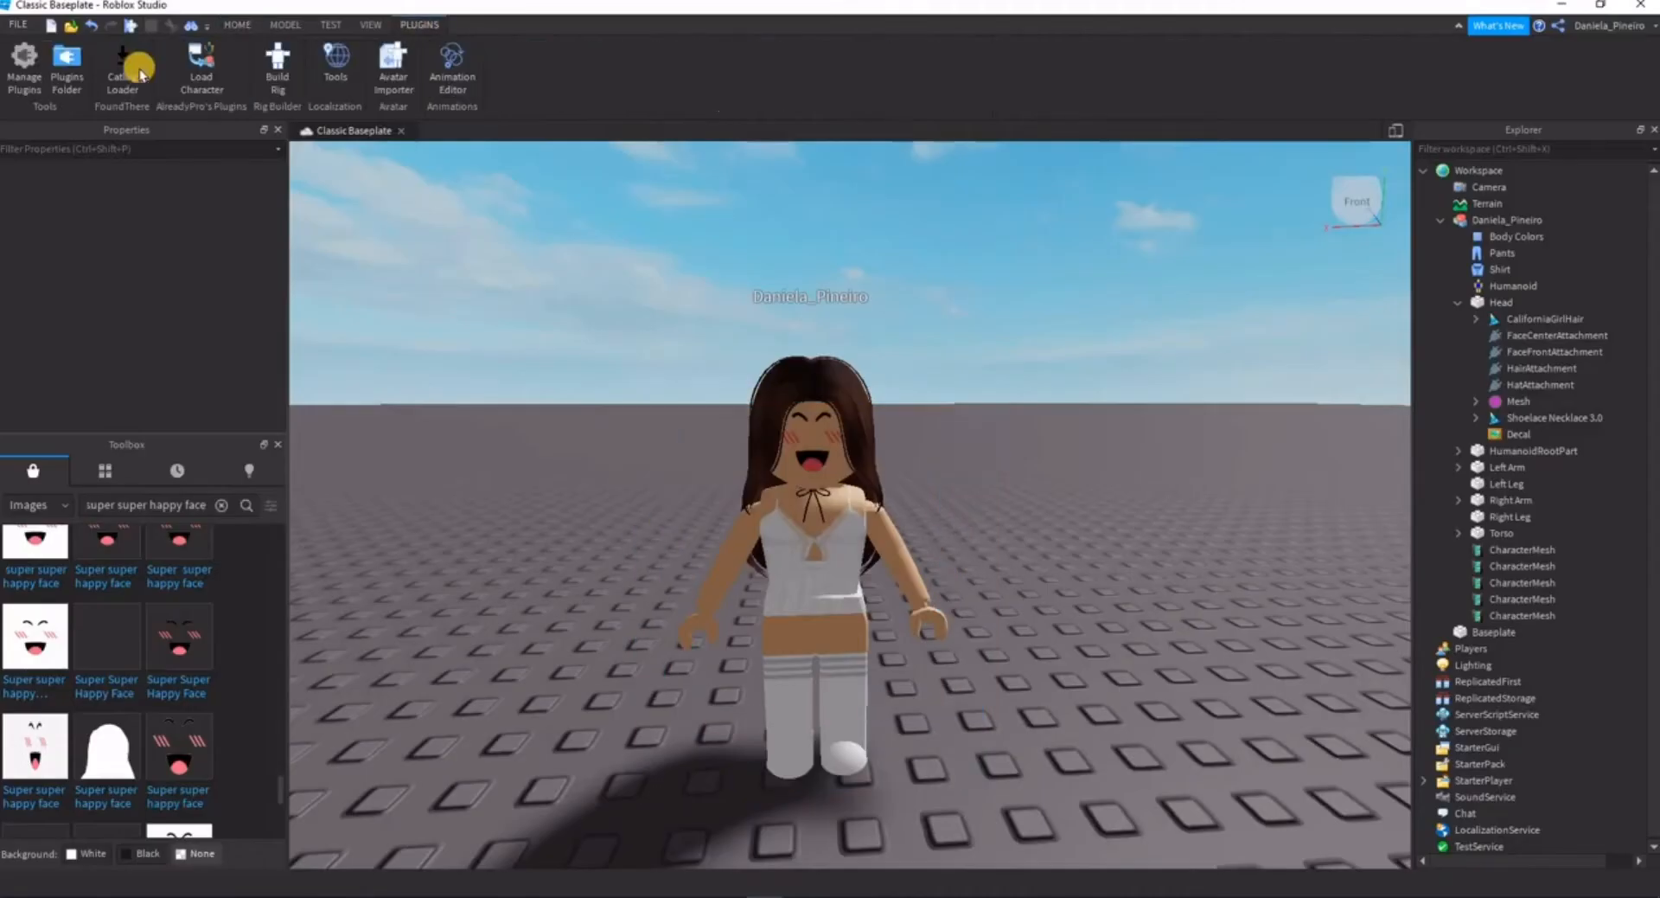
key("ctrl+v")
left_click(1022, 605)
left_click(1057, 450)
left_click(1441, 220)
left_click_drag(1540, 236, 1503, 335)
left_click(237, 25)
left_click(167, 64)
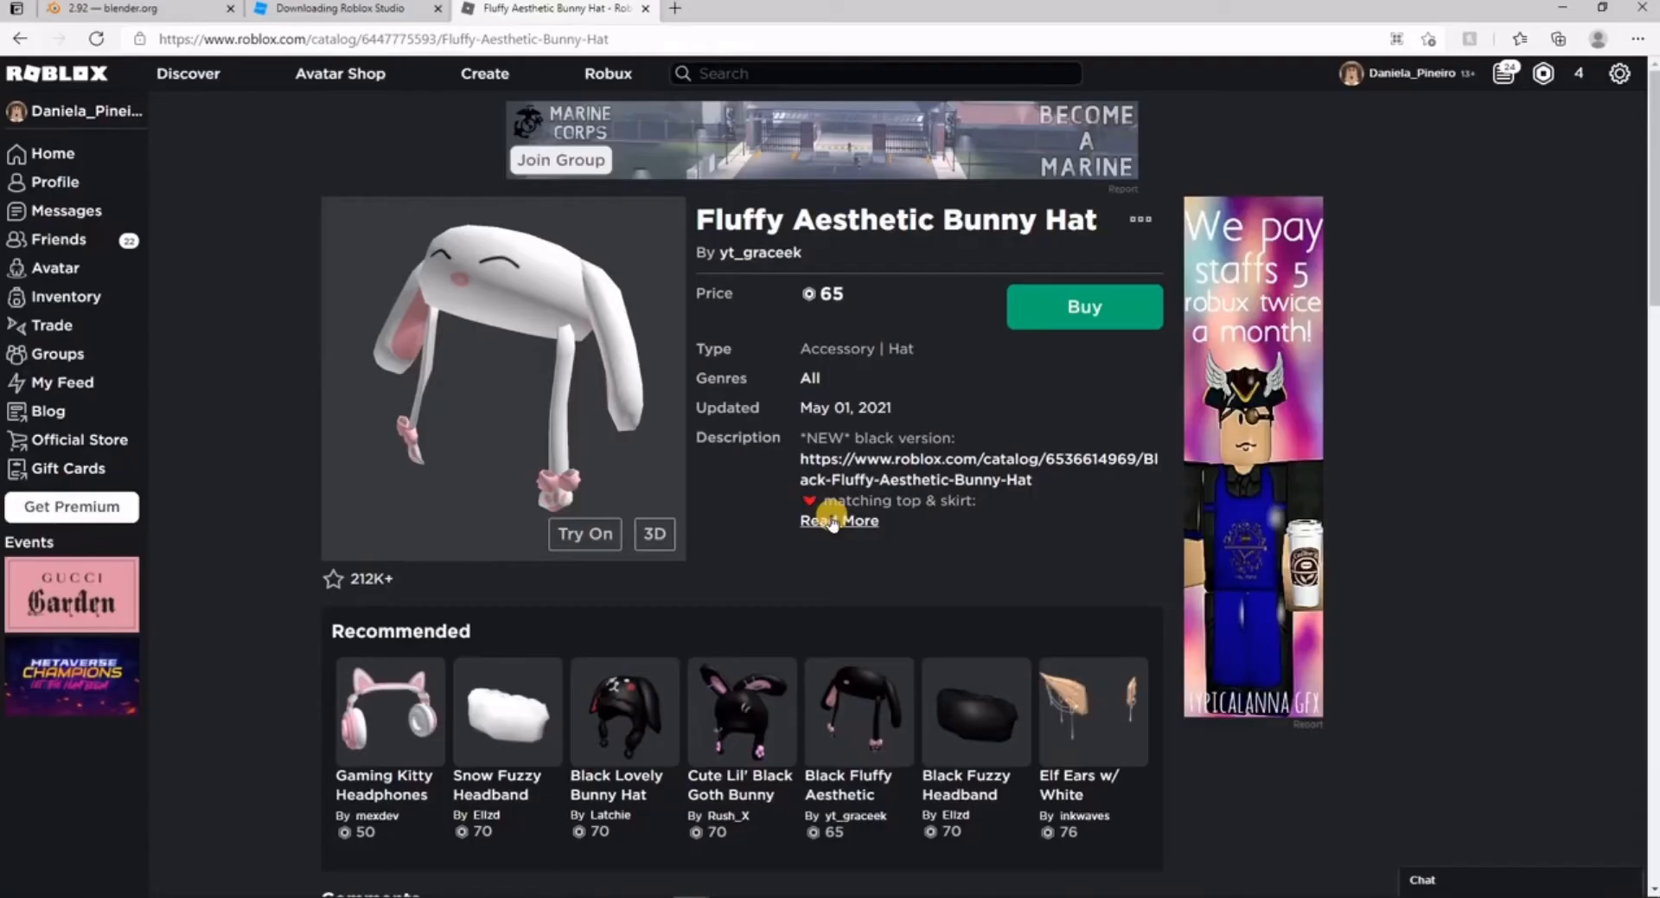
- Go to the Hair subcategory and open the Brown Flowy Hair item page
key("alt+Left")
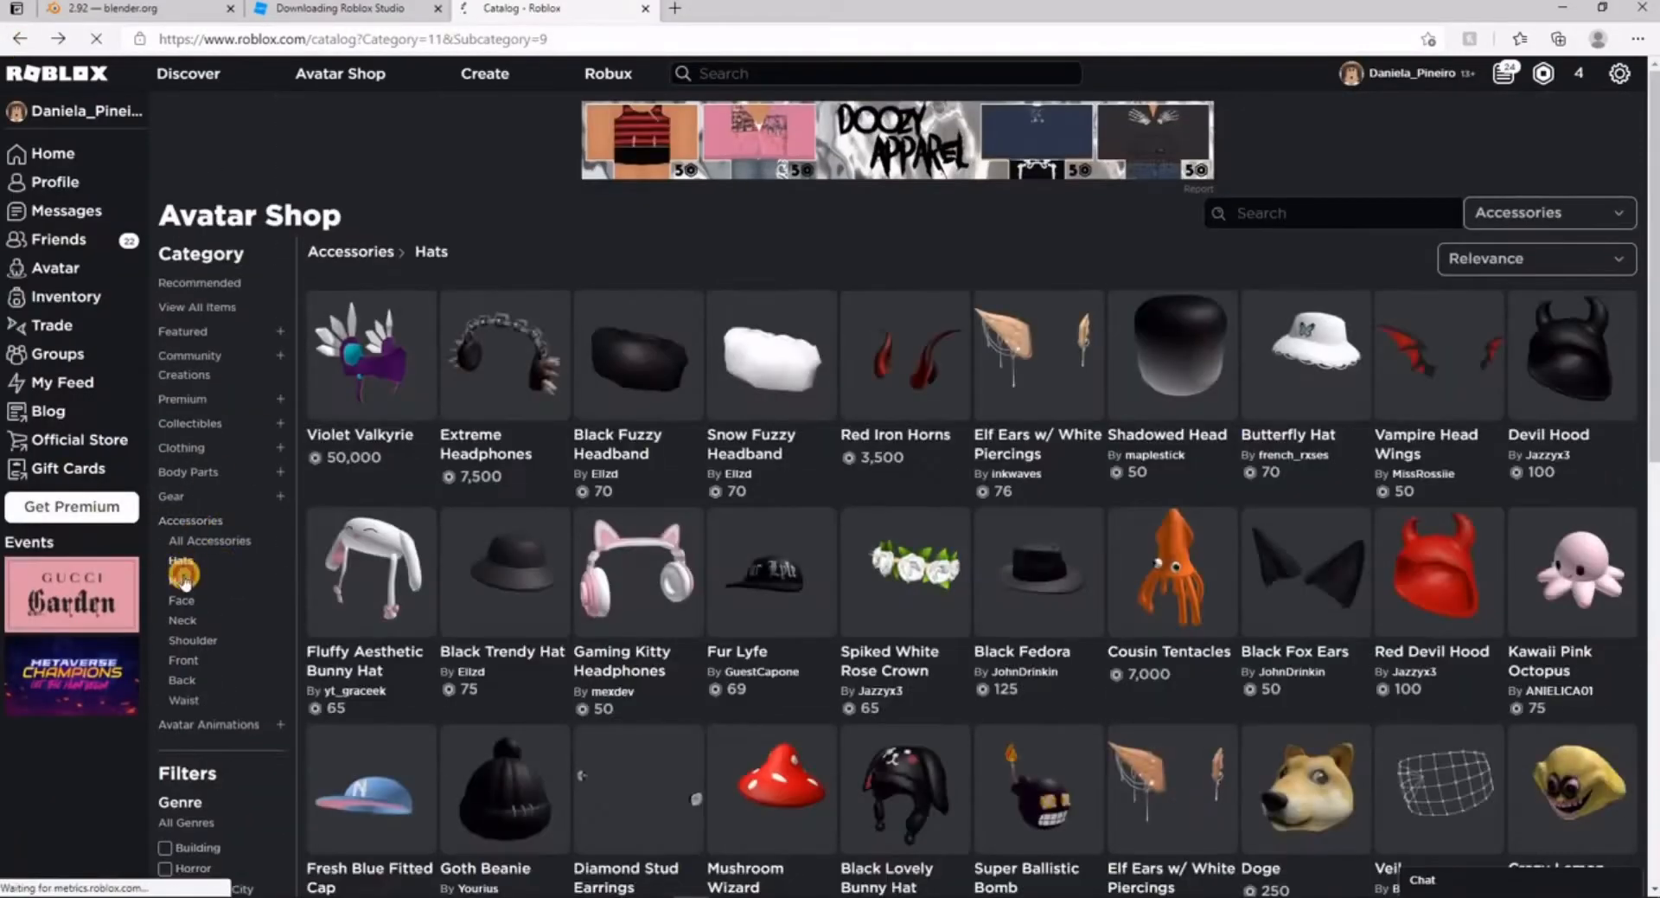
left_click(179, 581)
left_click(1174, 354)
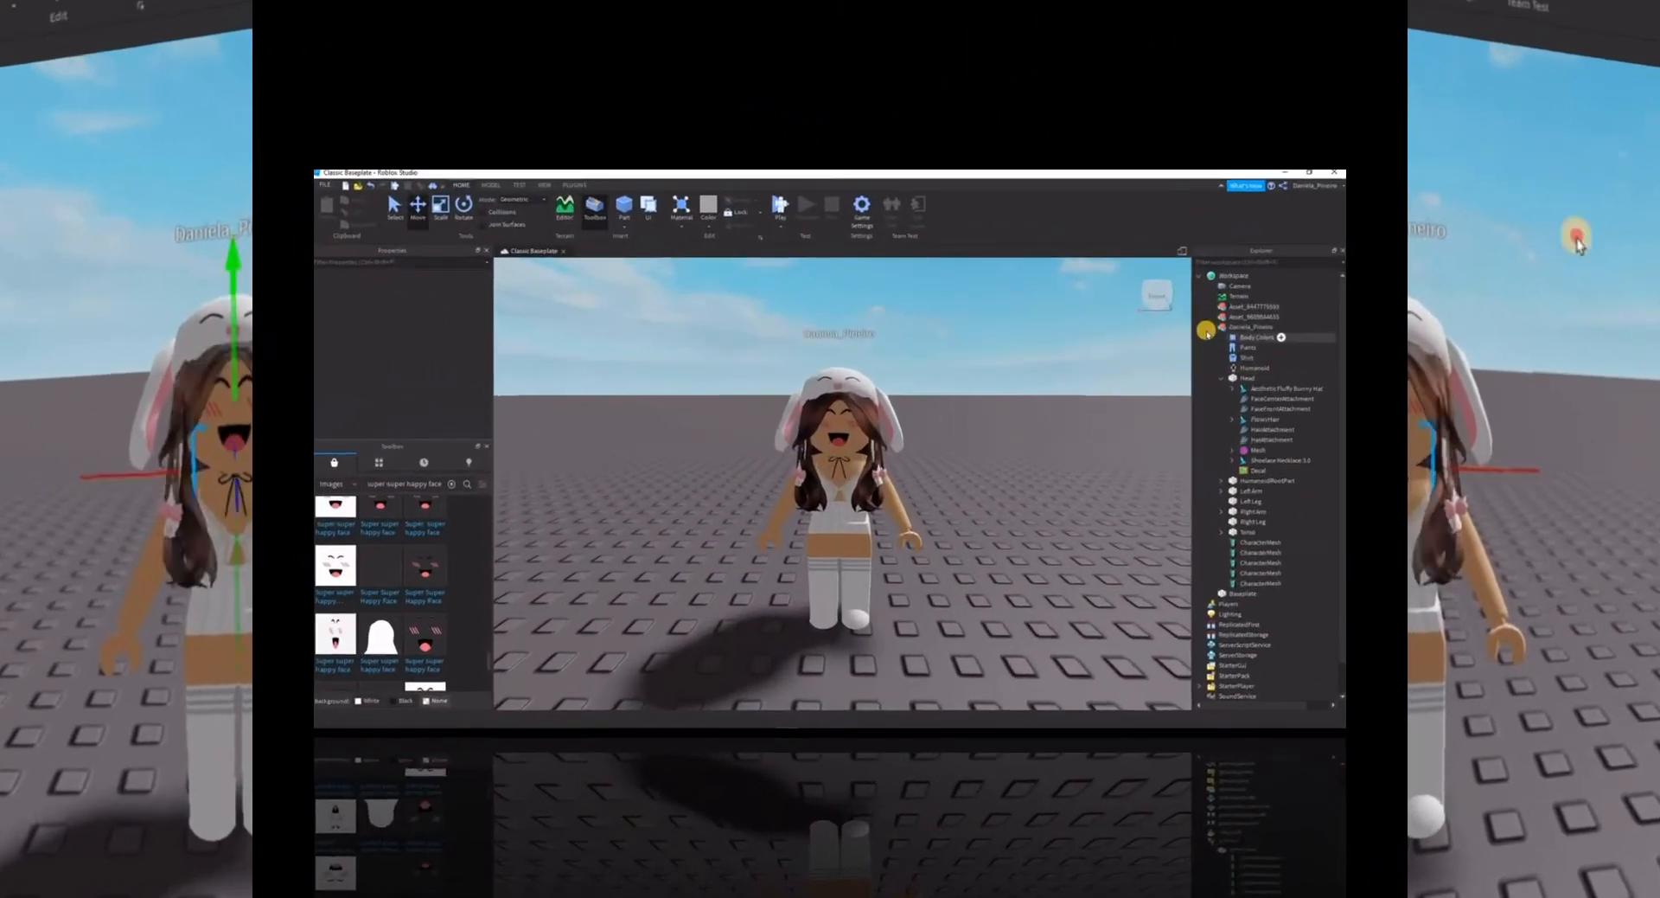
left_click(1209, 328)
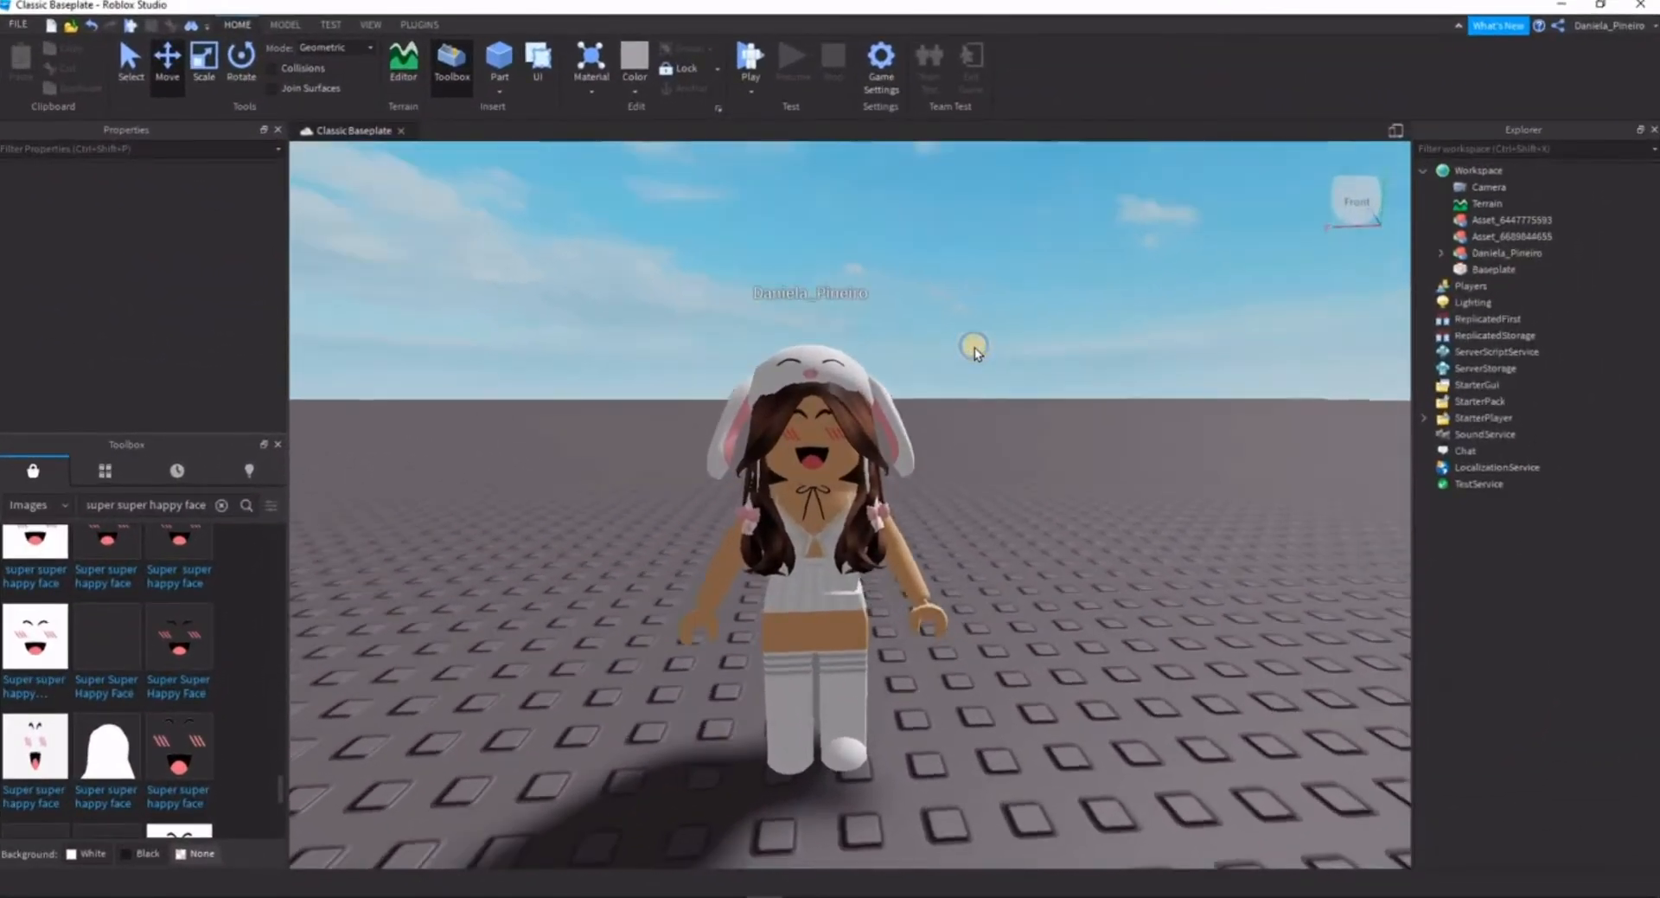
scroll(976, 347, "down", 5)
scroll(974, 345, "up", 5)
right_click_drag(977, 347, 975, 343)
scroll(973, 344, "up", 3)
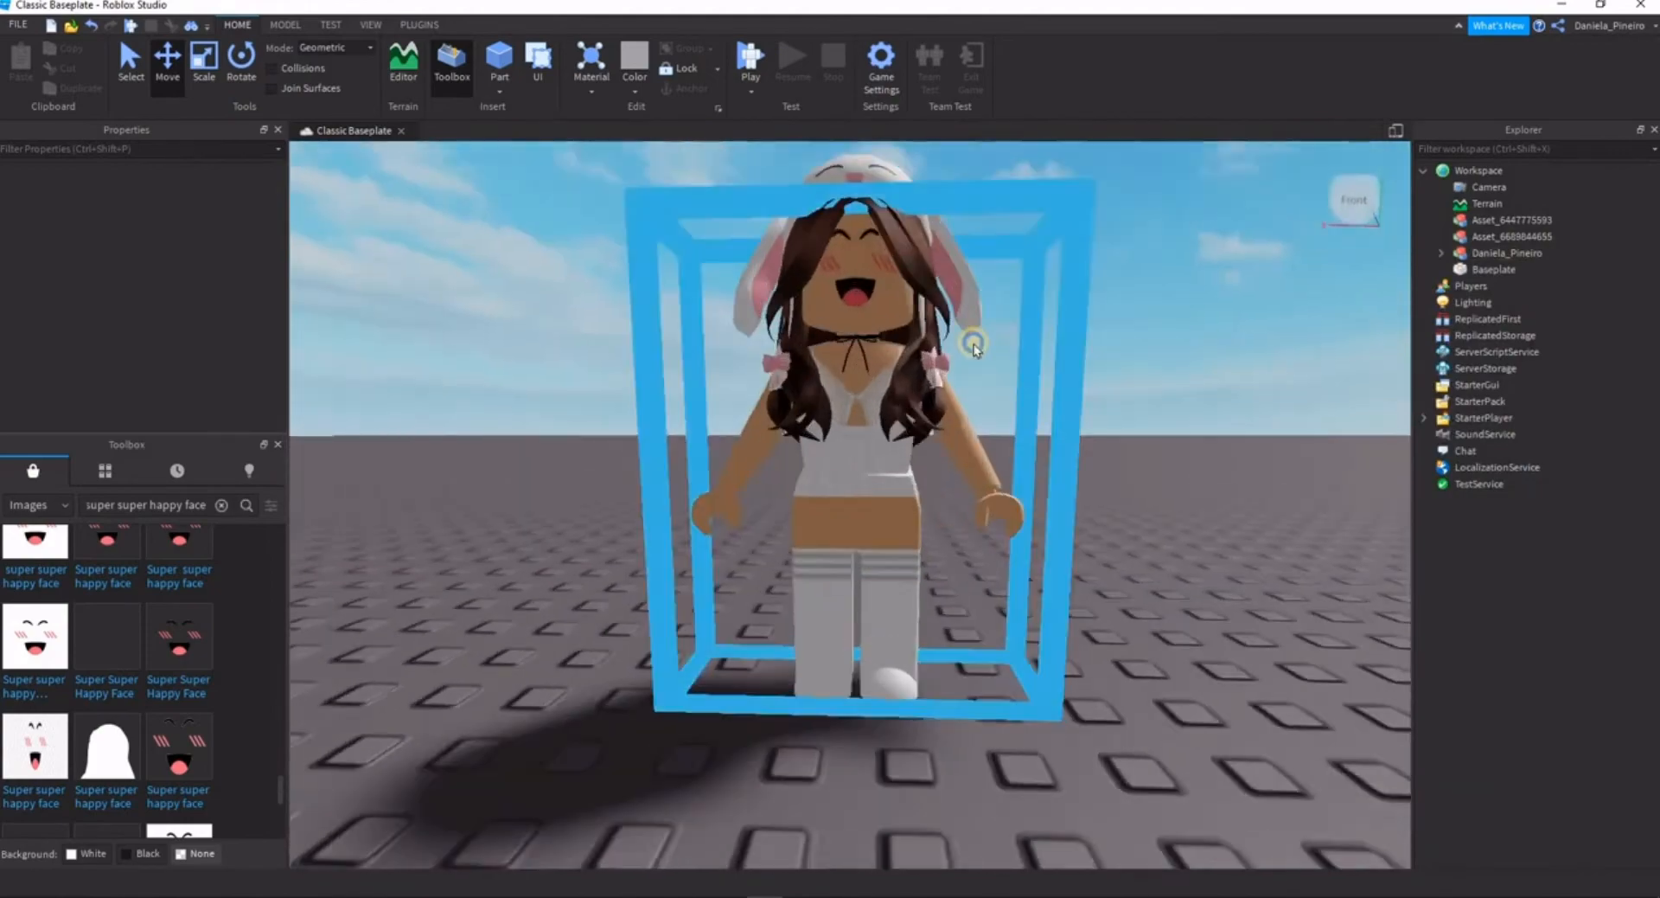
scroll(973, 344, "down", 5)
scroll(972, 343, "up", 8)
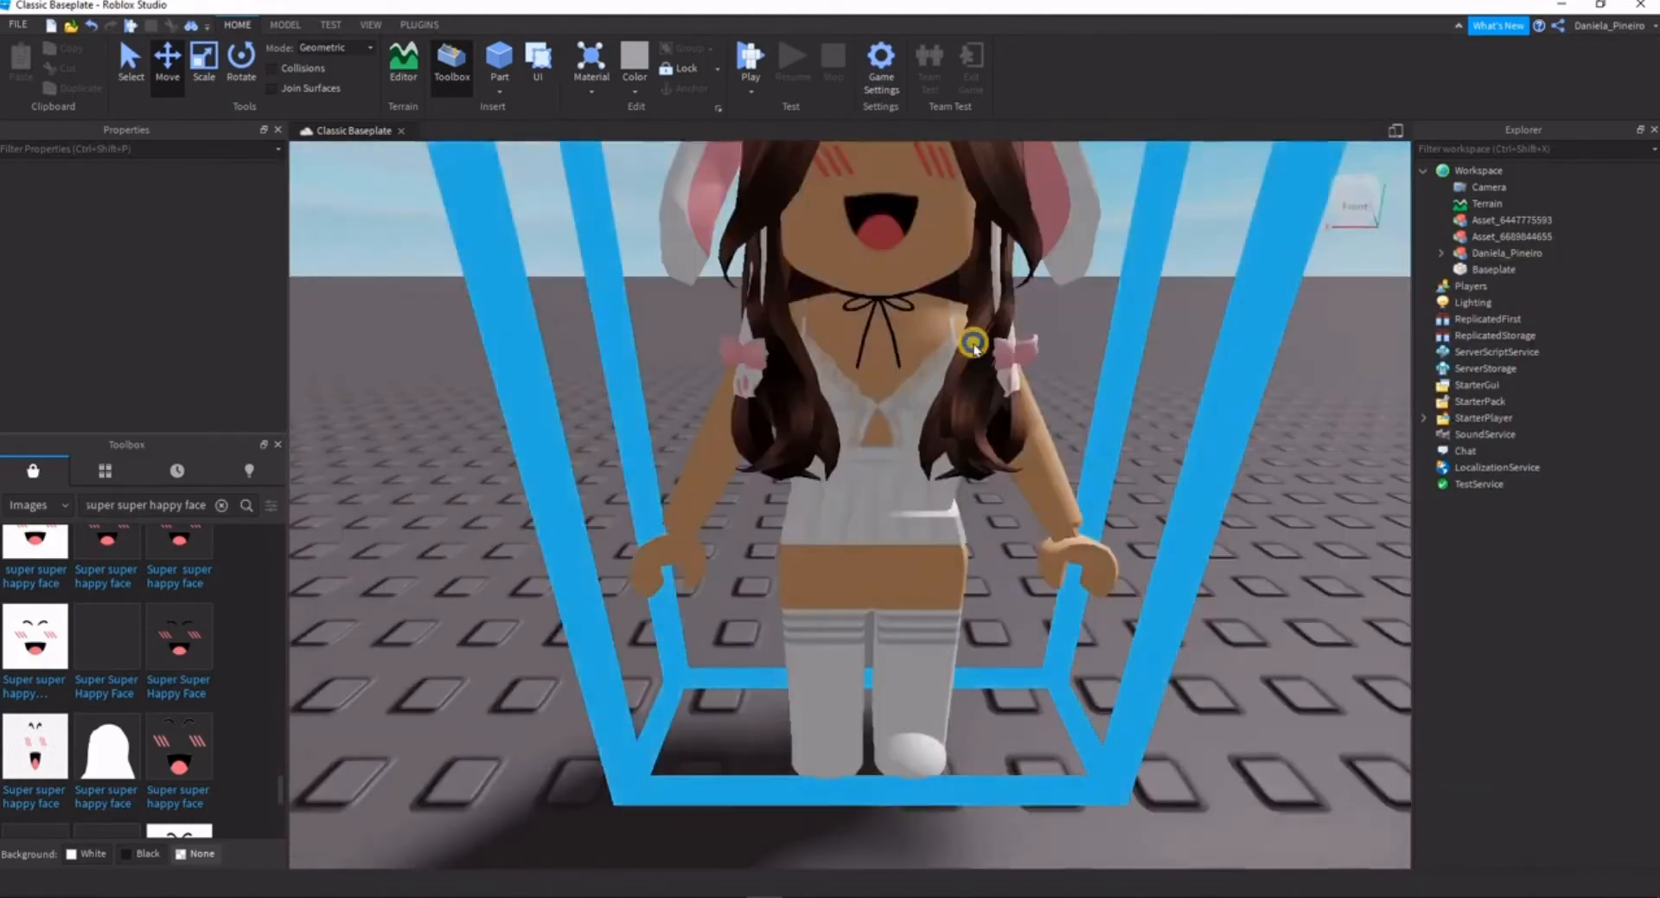
scroll(973, 344, "down", 5)
scroll(973, 344, "up", 4)
scroll(973, 344, "down", 4)
scroll(973, 344, "up", 6)
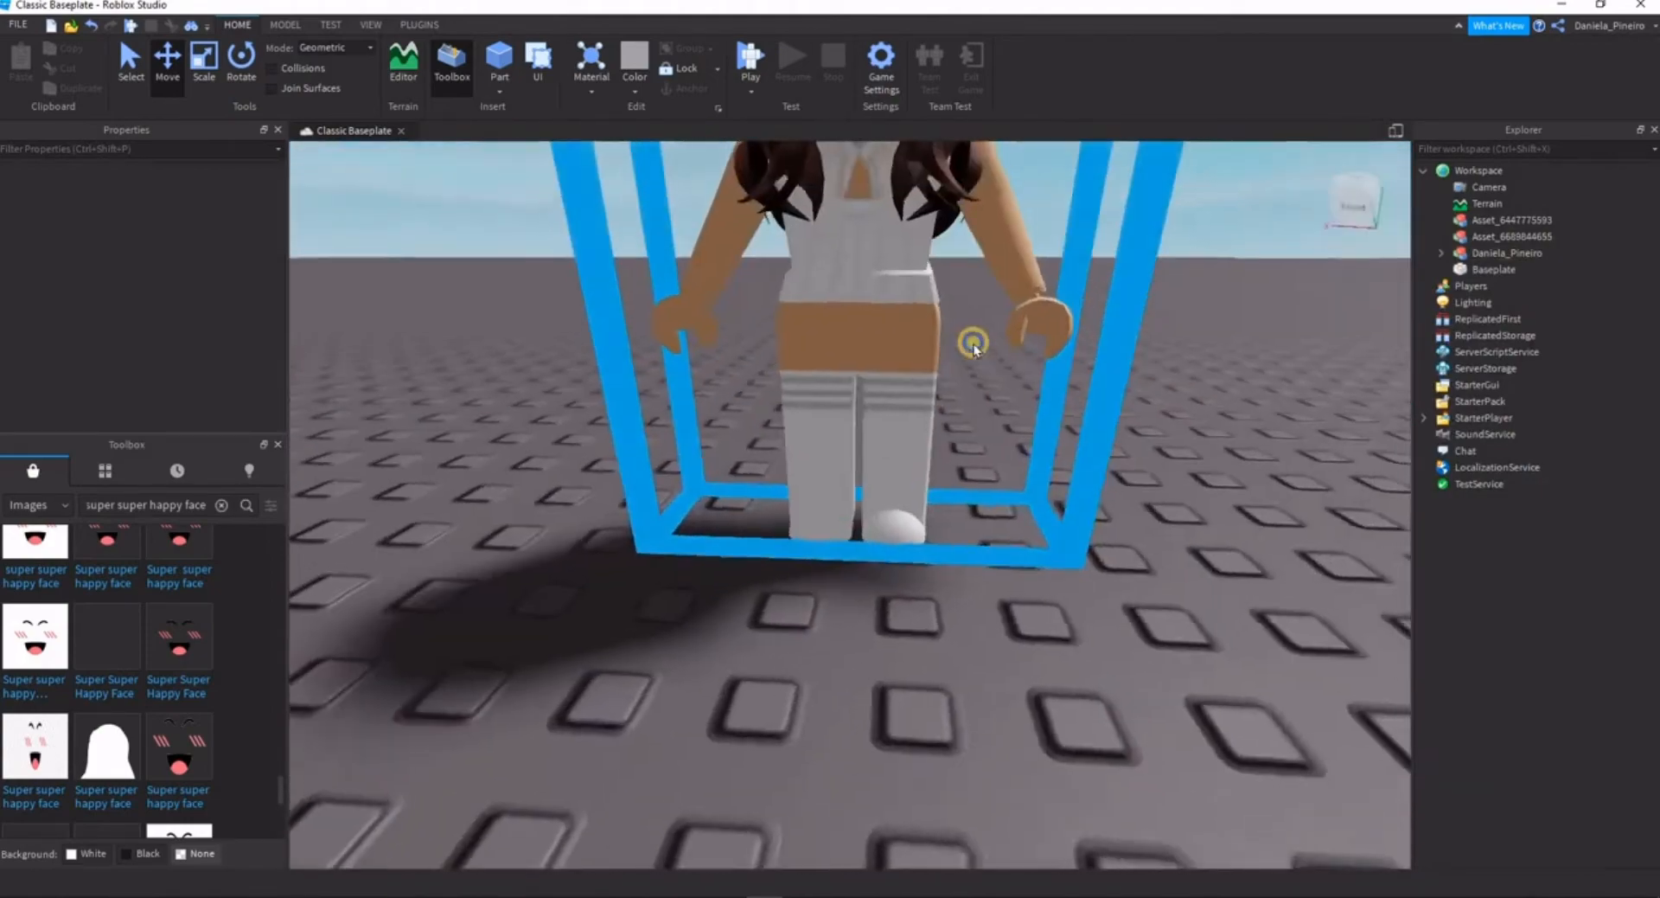
scroll(973, 344, "down", 5)
scroll(640, 296, "up", 5)
scroll(678, 296, "down", 5)
scroll(878, 482, "up", 4)
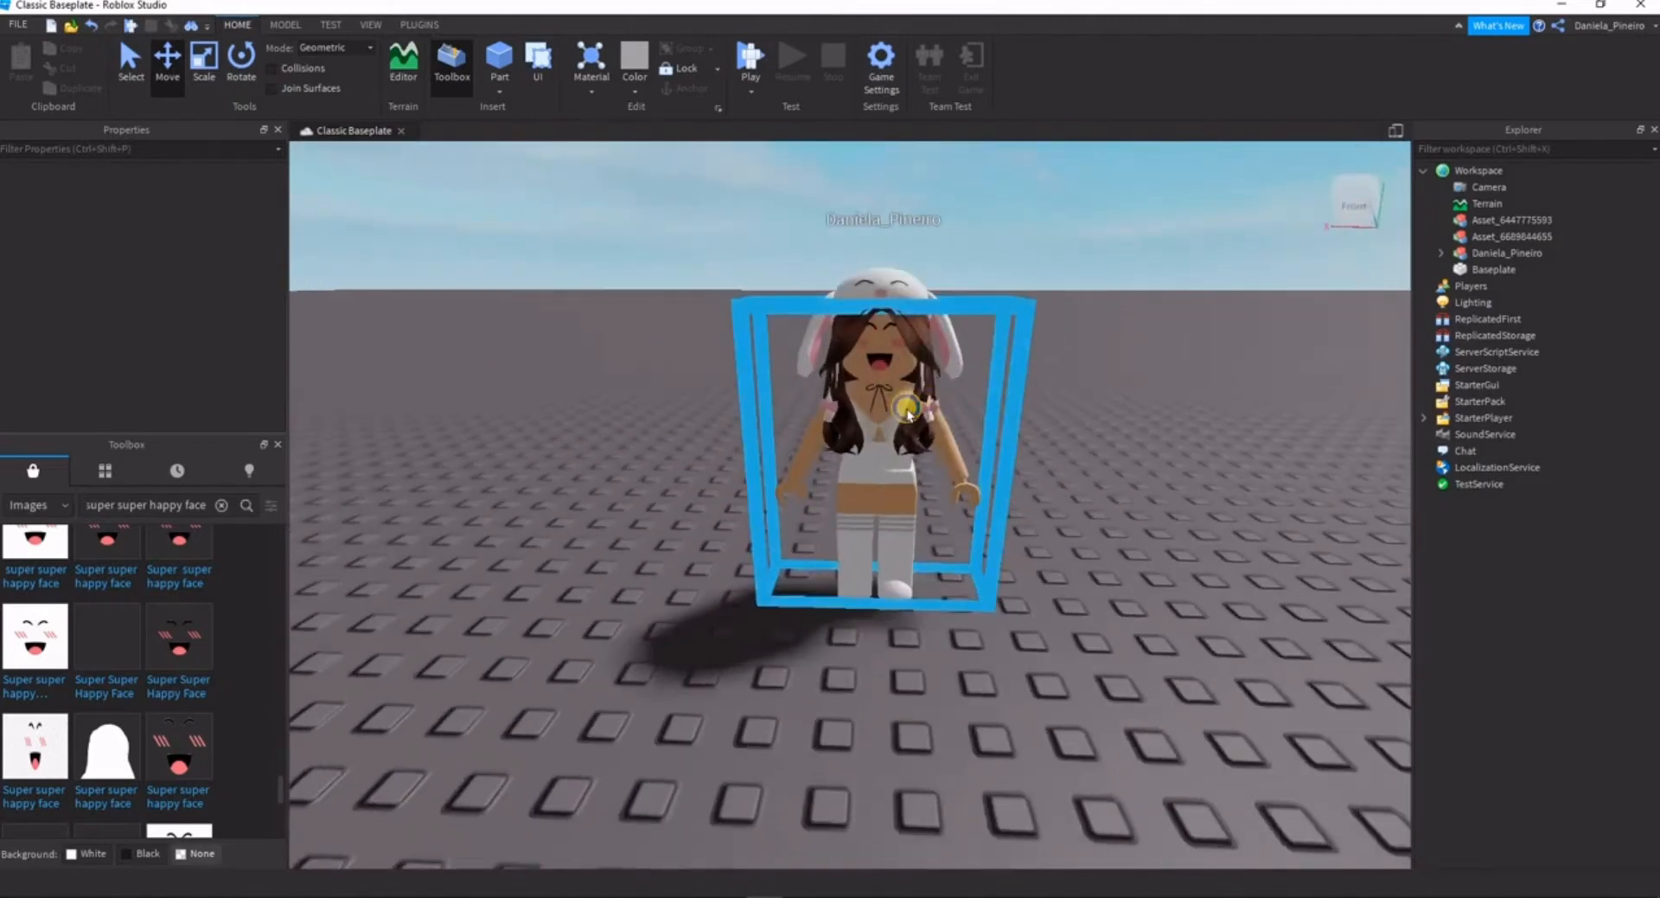
scroll(908, 410, "down", 4)
scroll(907, 410, "up", 4)
- Export the whole character model as an OBJ into Pictures, named after the user
left_click(791, 536)
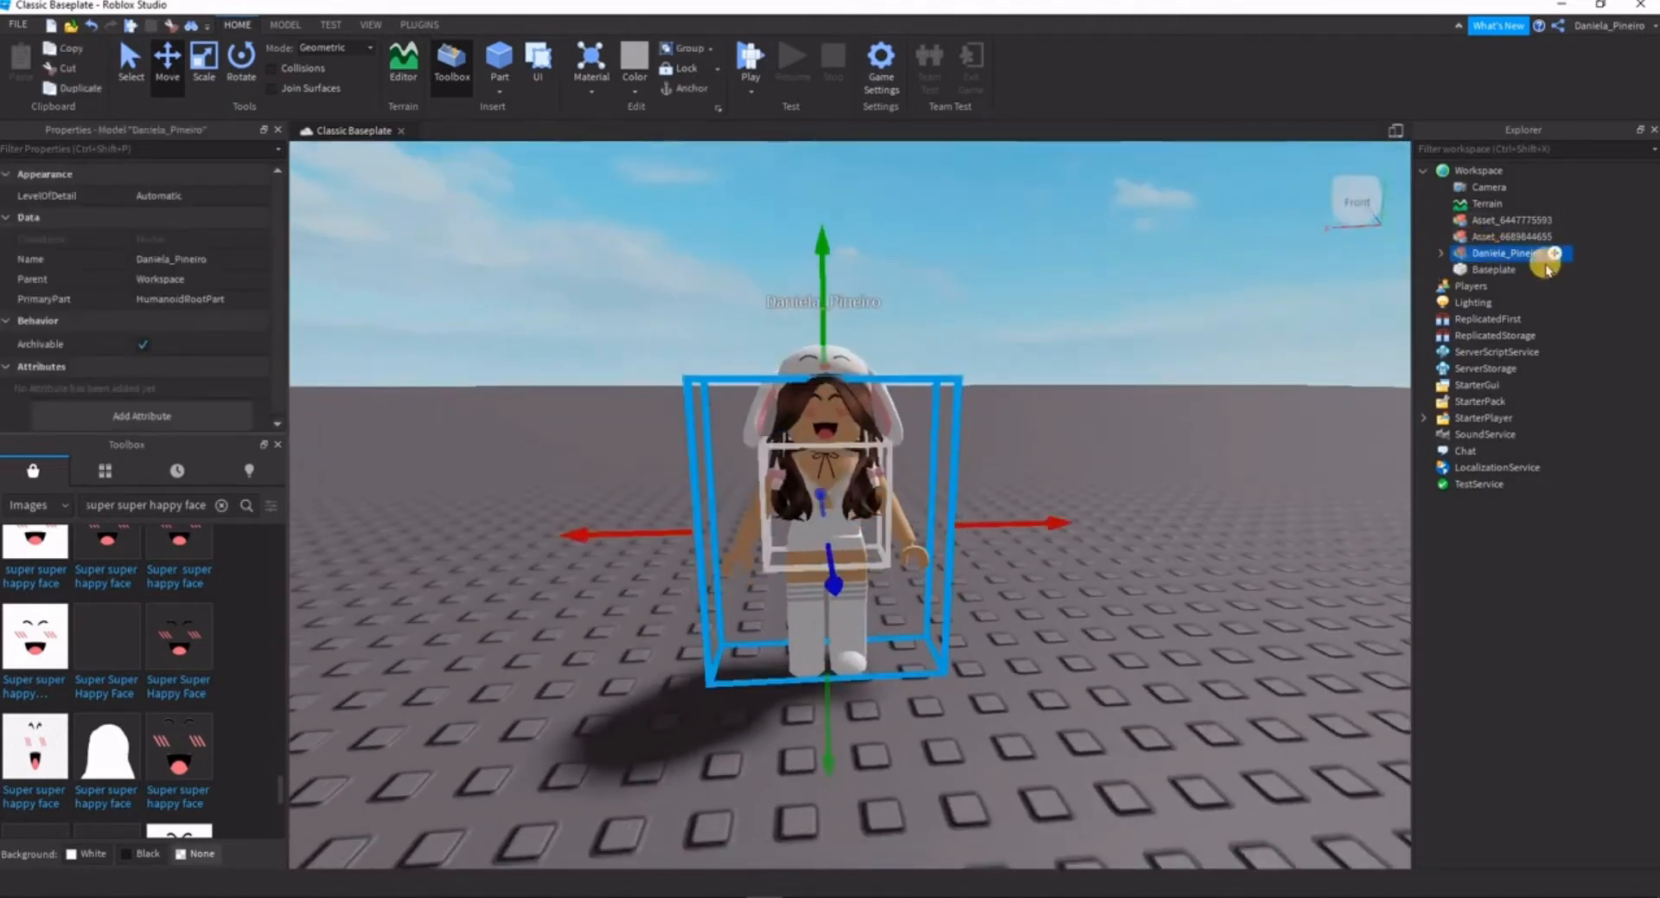
right_click(1497, 255)
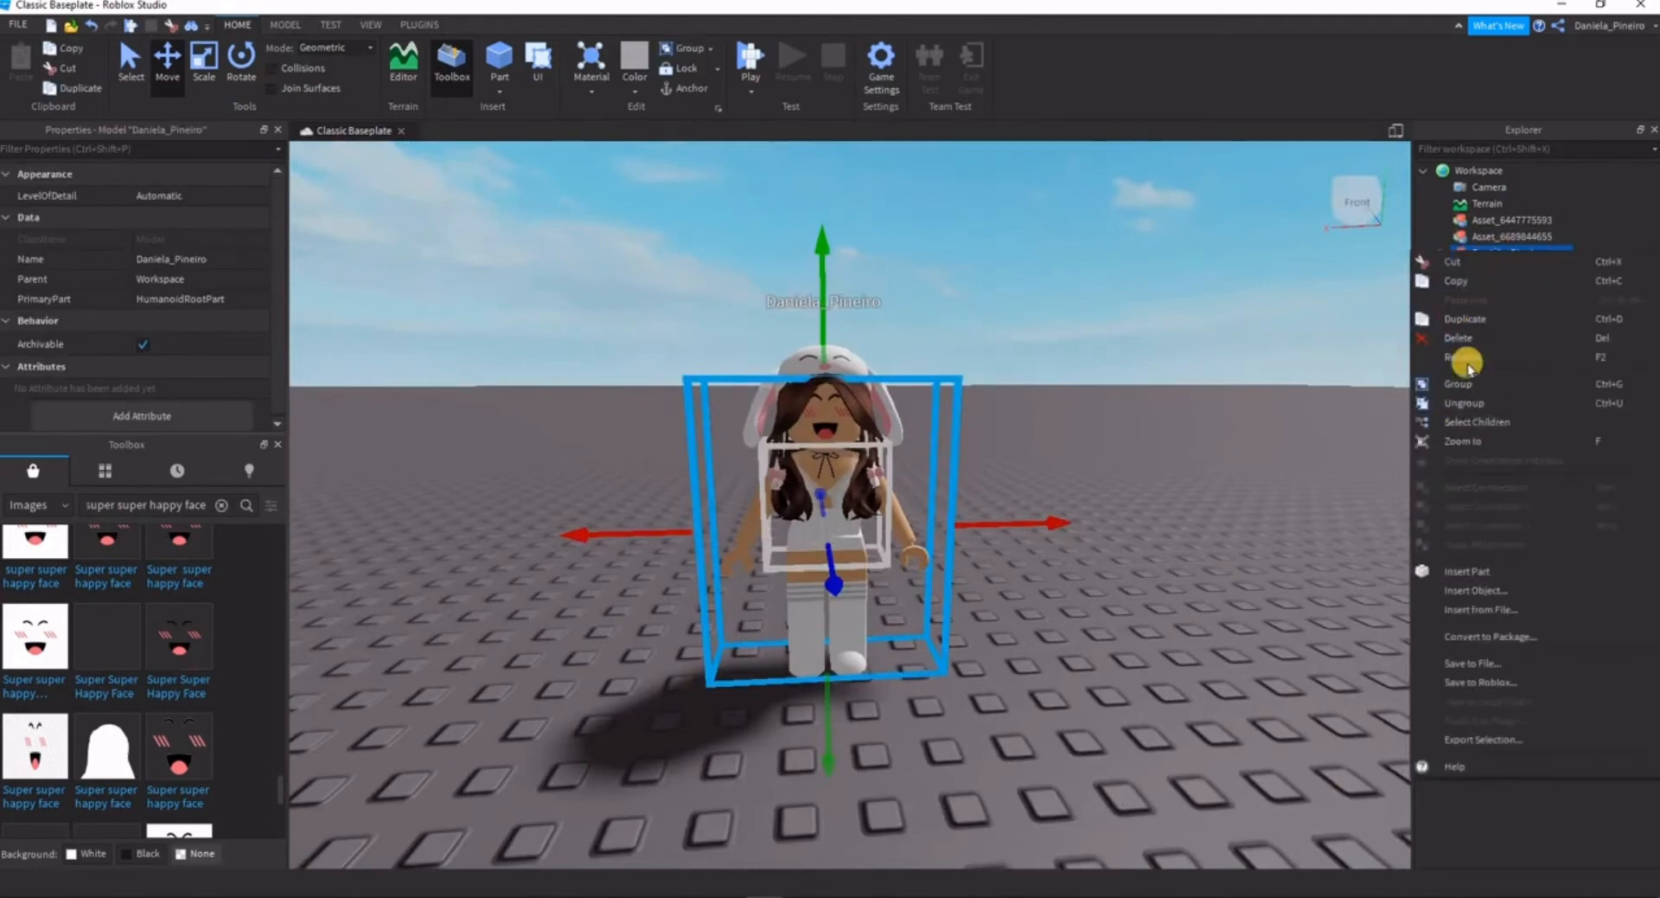
left_click(1496, 740)
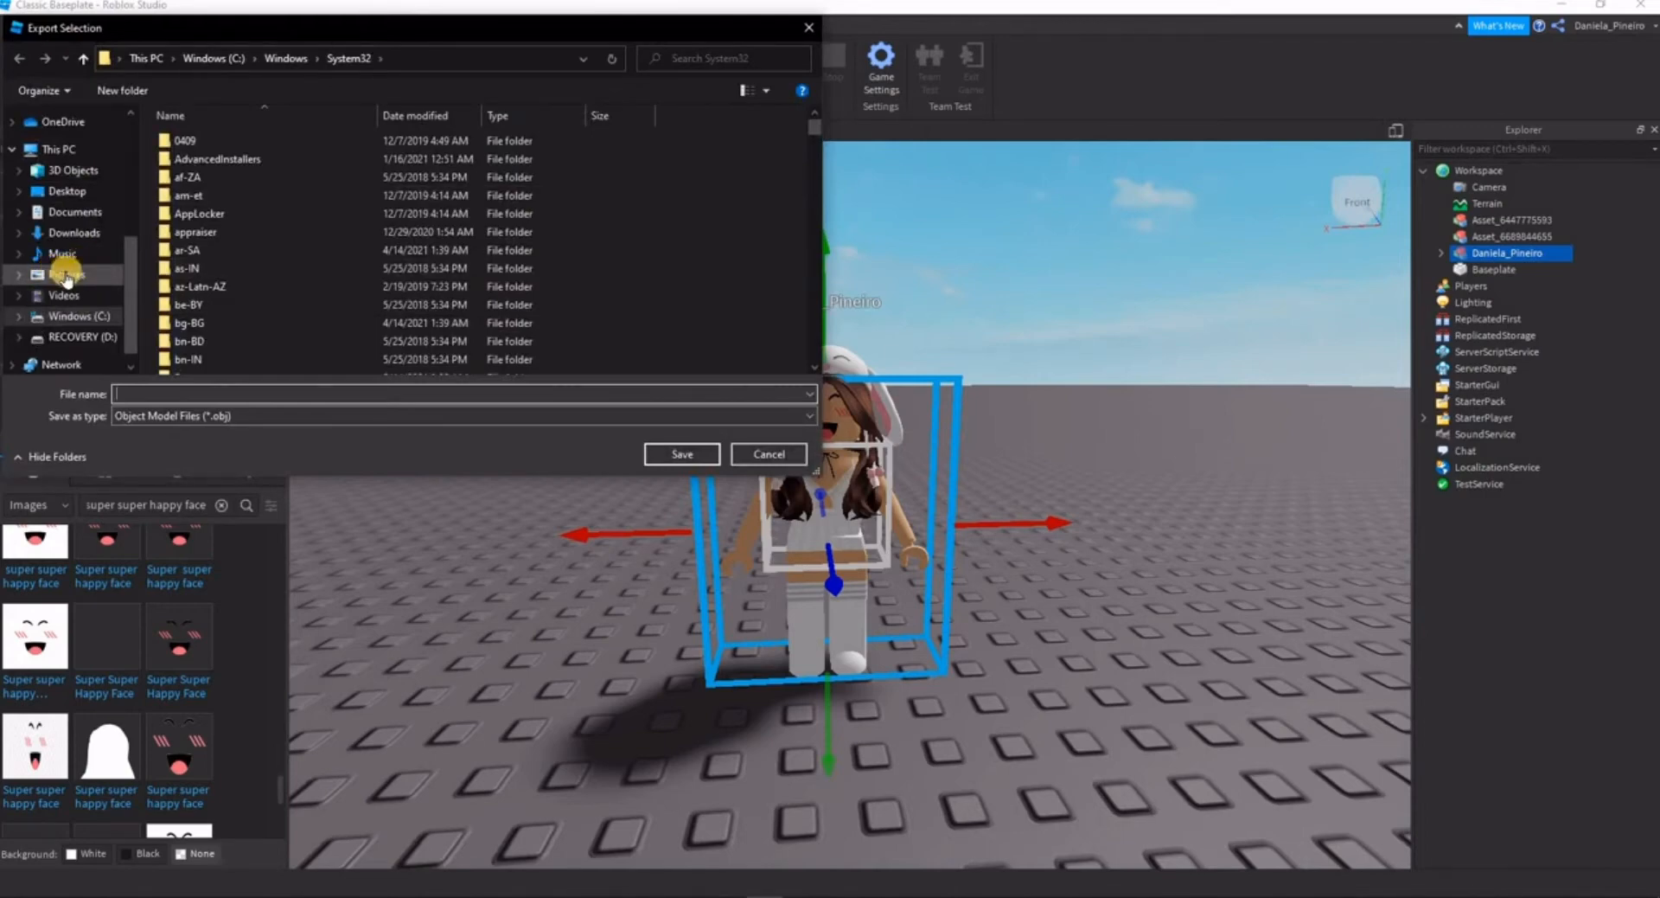
left_click(65, 276)
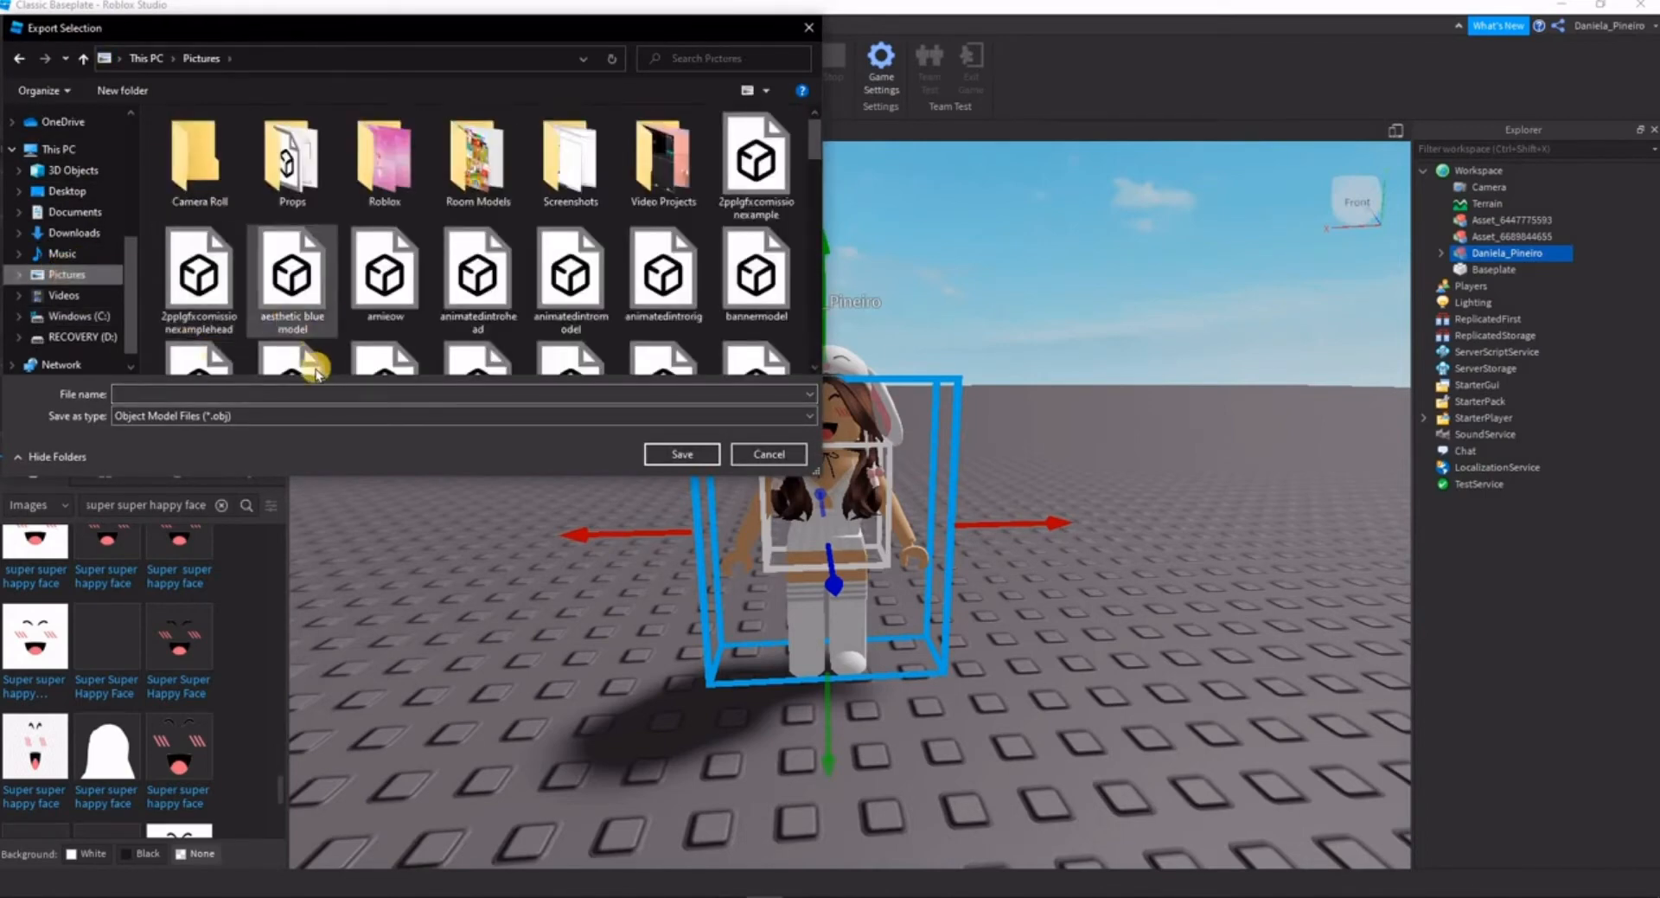
left_click(290, 393)
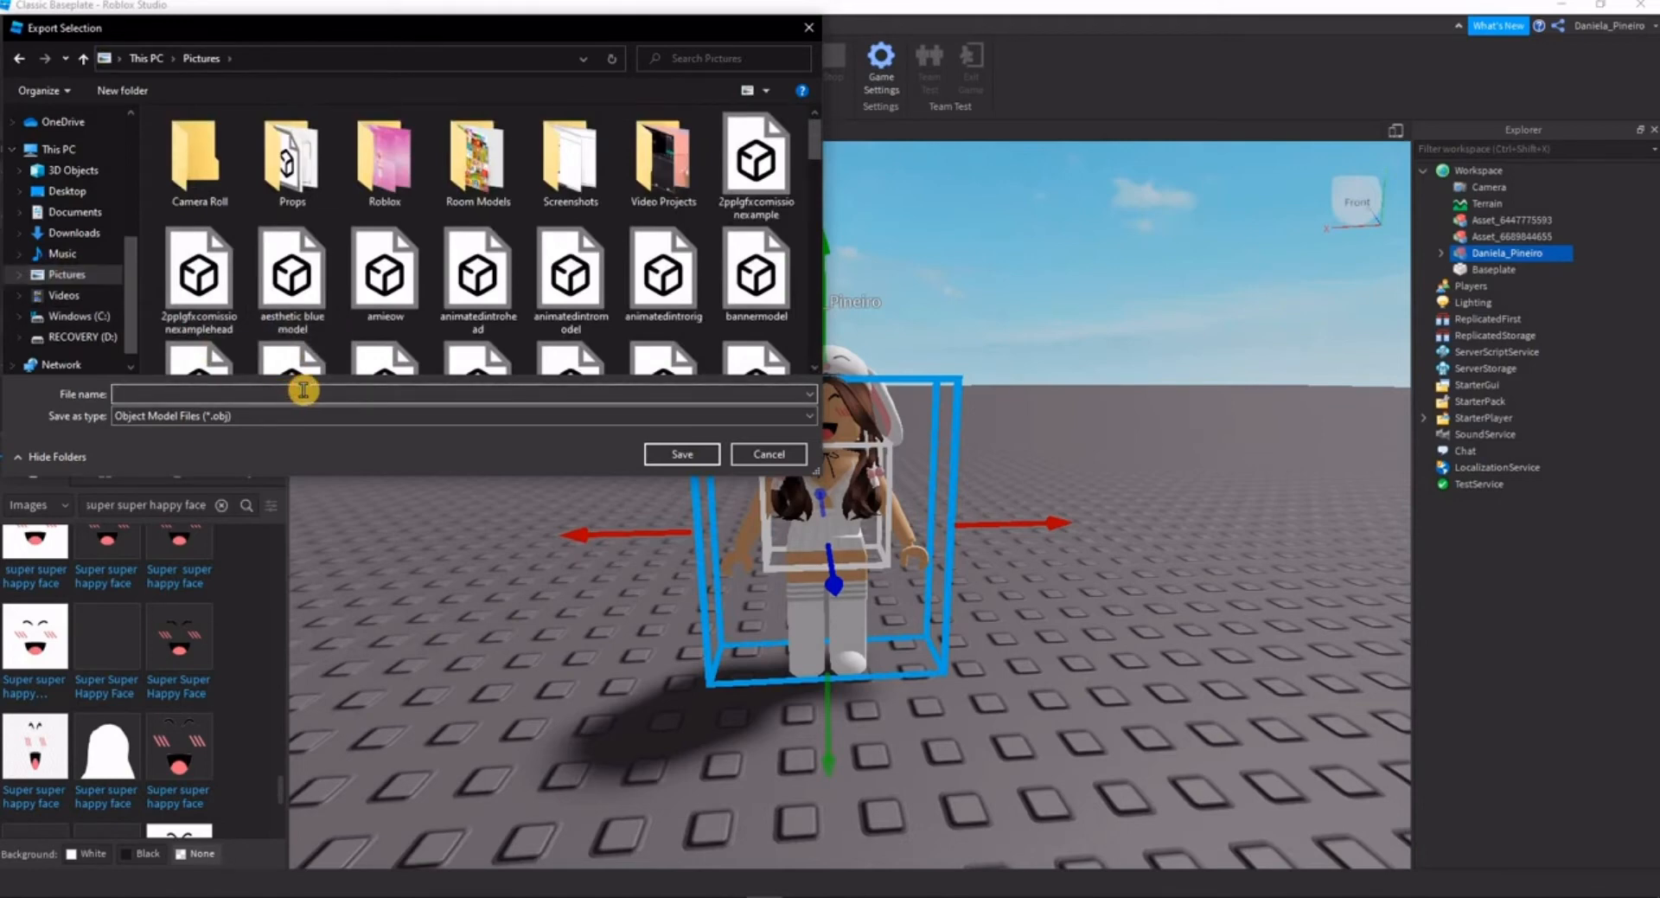
type("daniel")
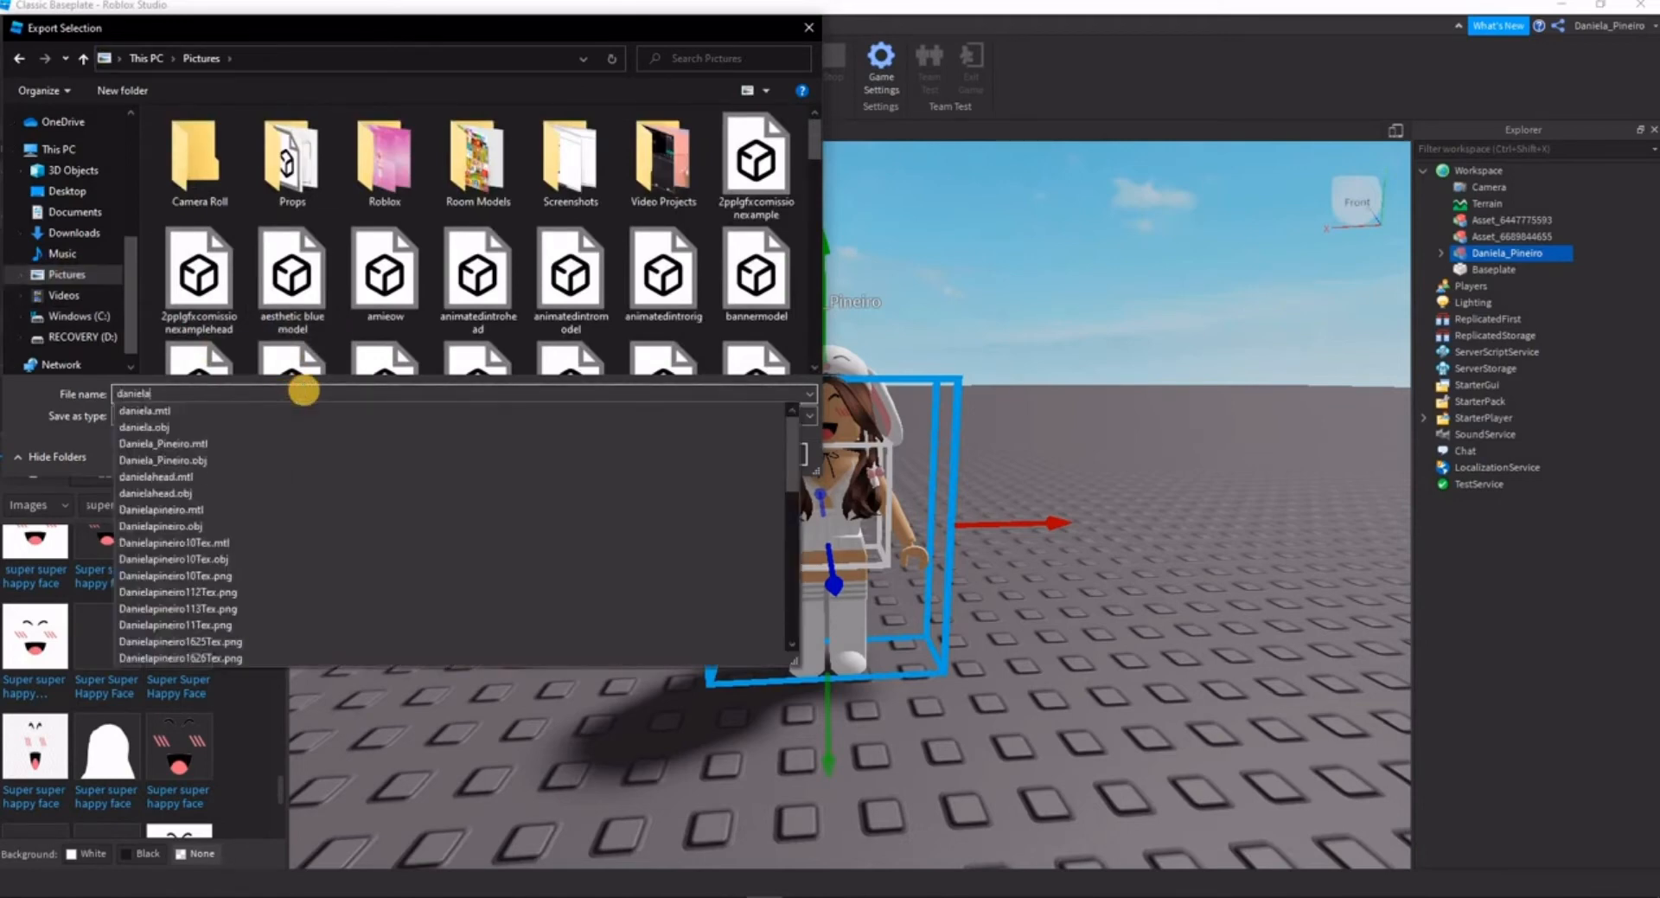
type("apin")
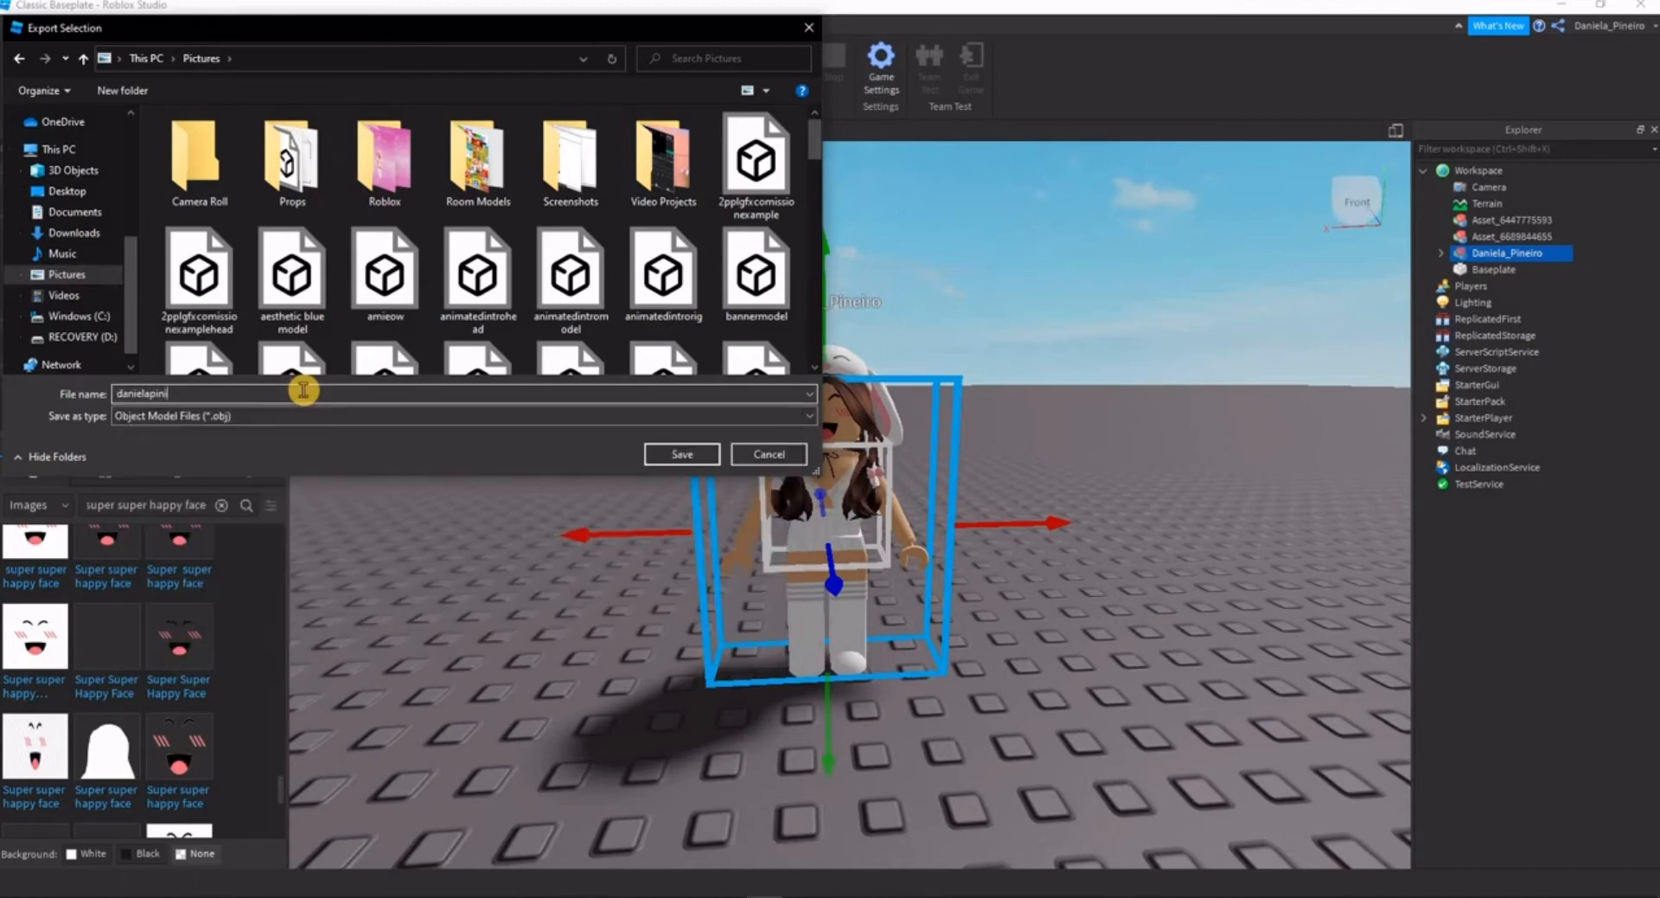
type("eiro")
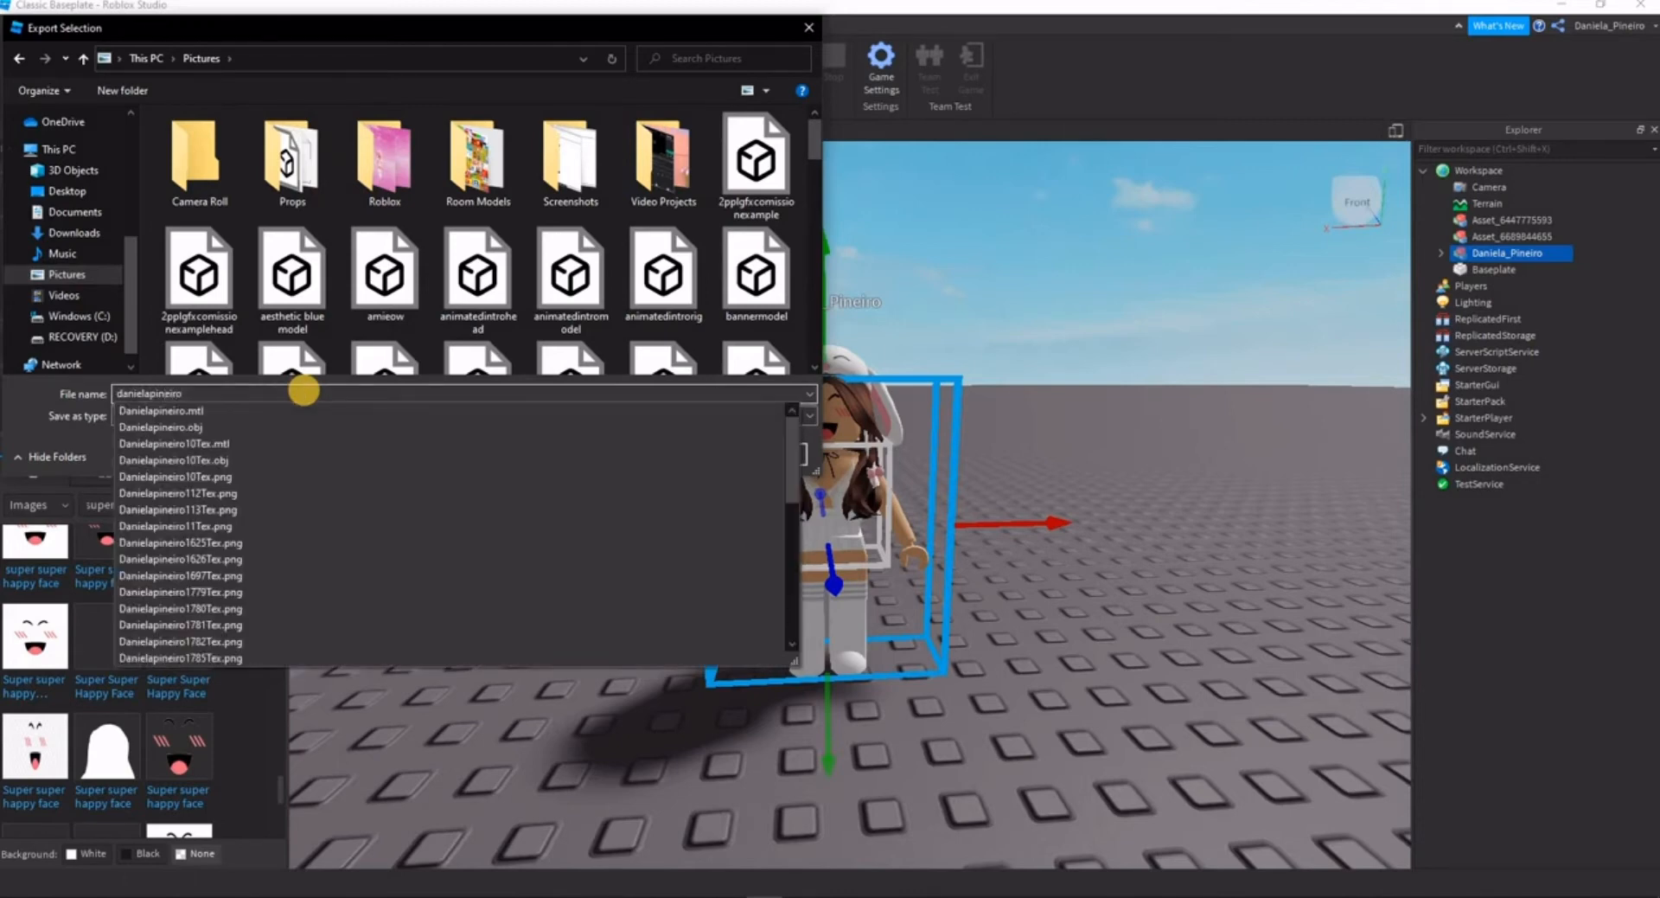
type("tex")
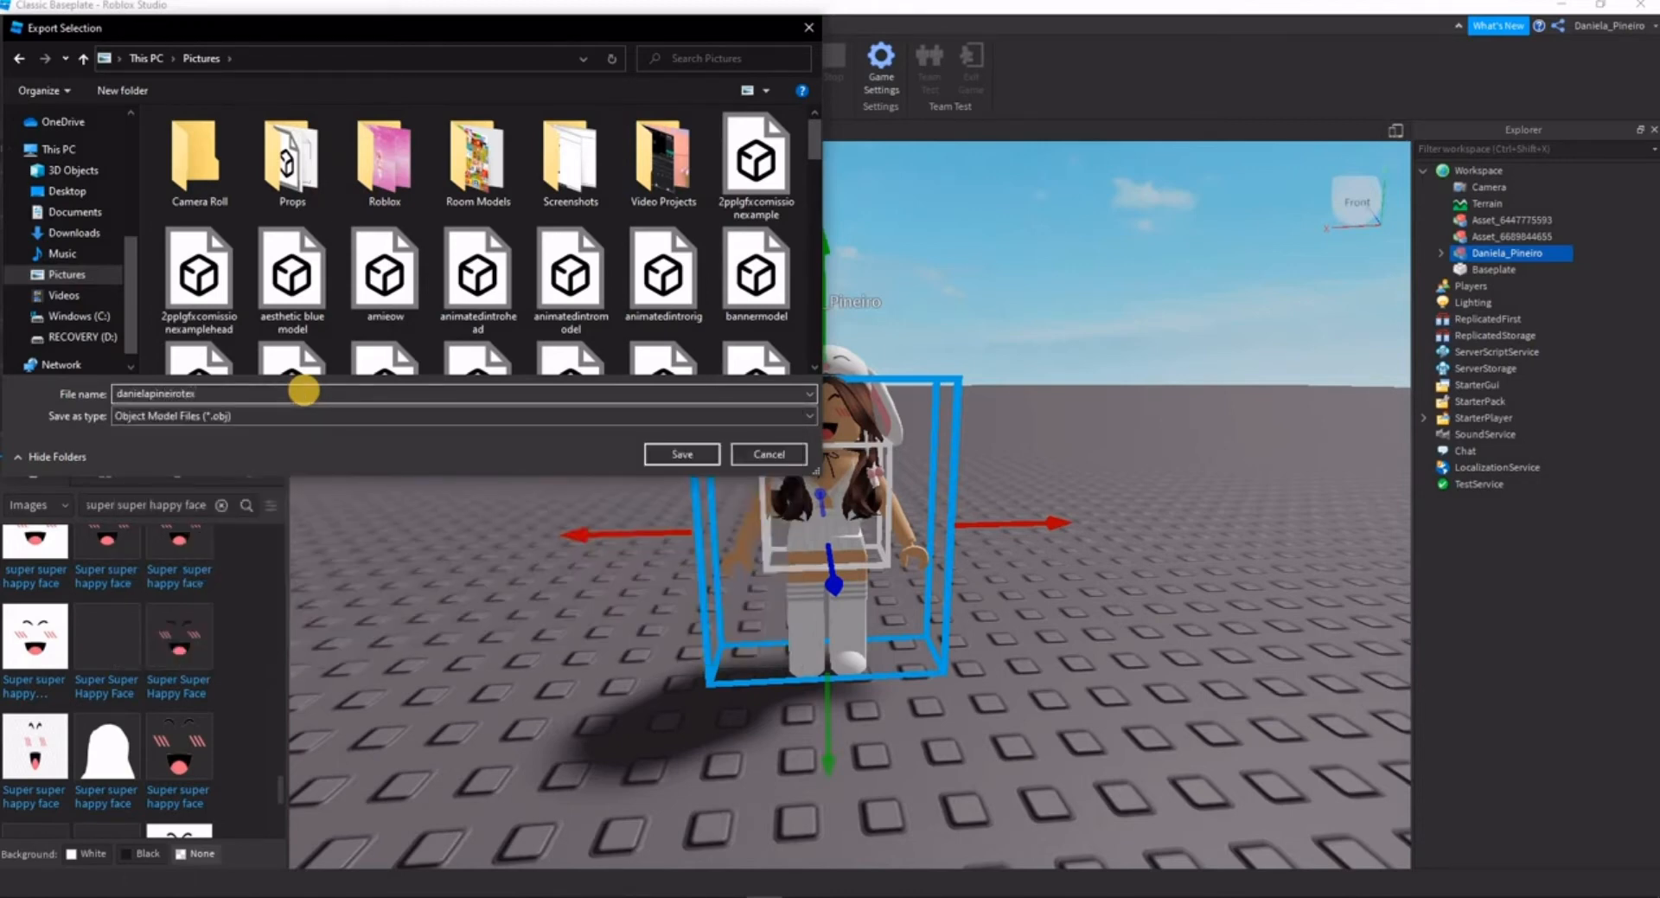
left_click(695, 456)
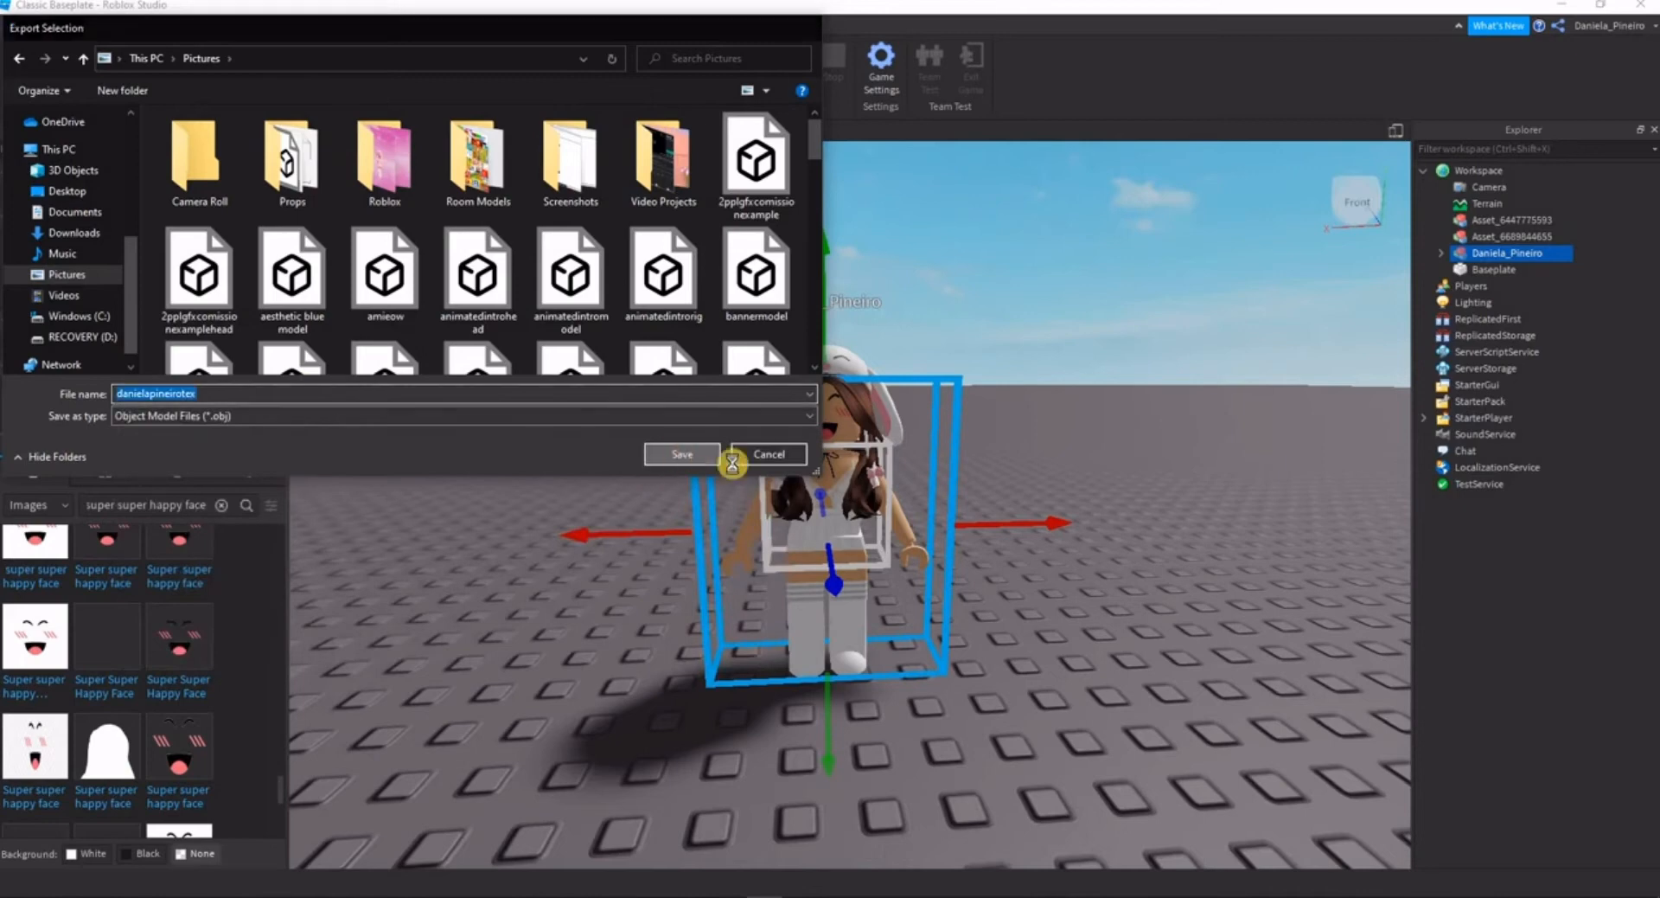
left_click(1439, 253)
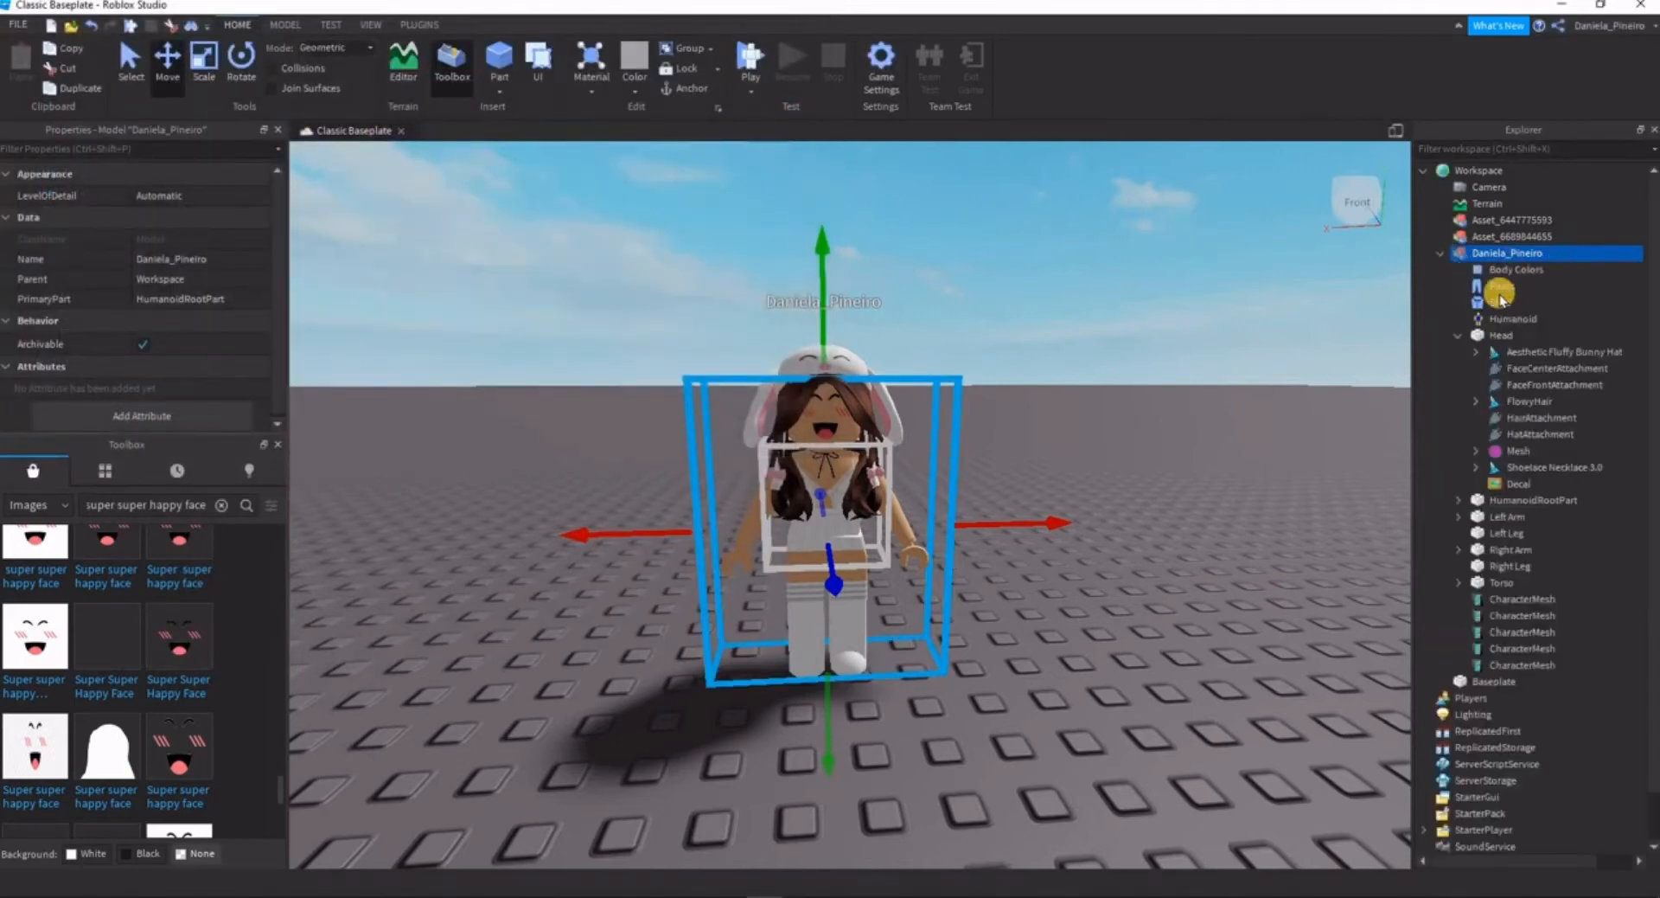
- Drag the Aesthetic Fluffy Bunny Hat out of Head, raise it, and reparent it under Head
left_click(1466, 337)
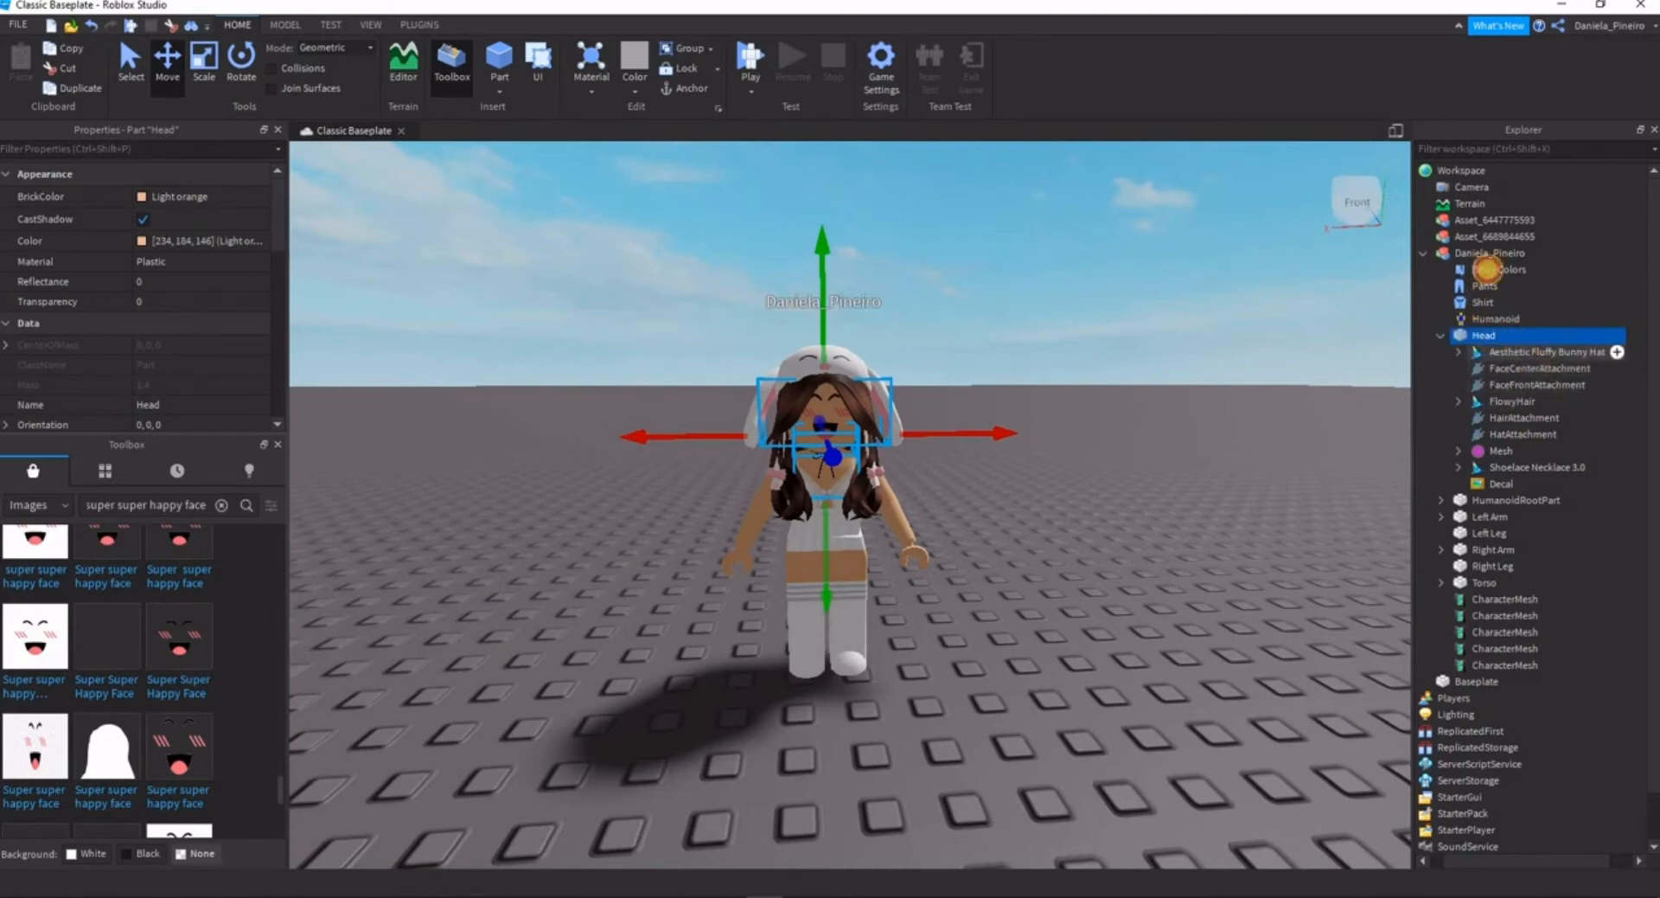
left_click_drag(1488, 269, 1489, 270)
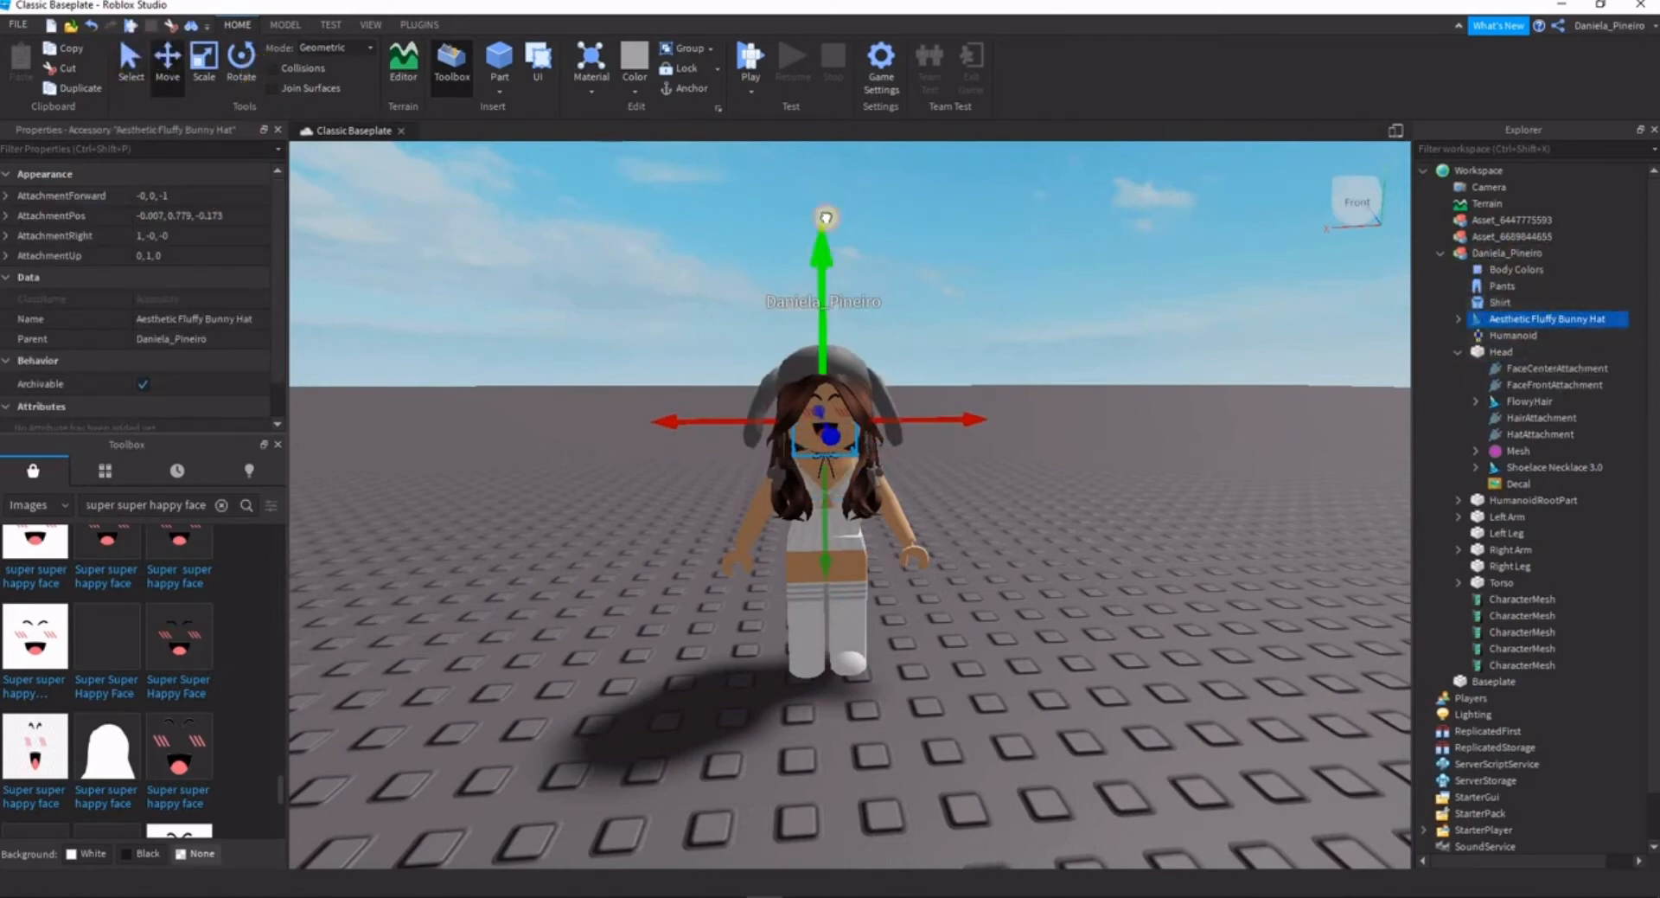
left_click_drag(825, 217, 821, 154)
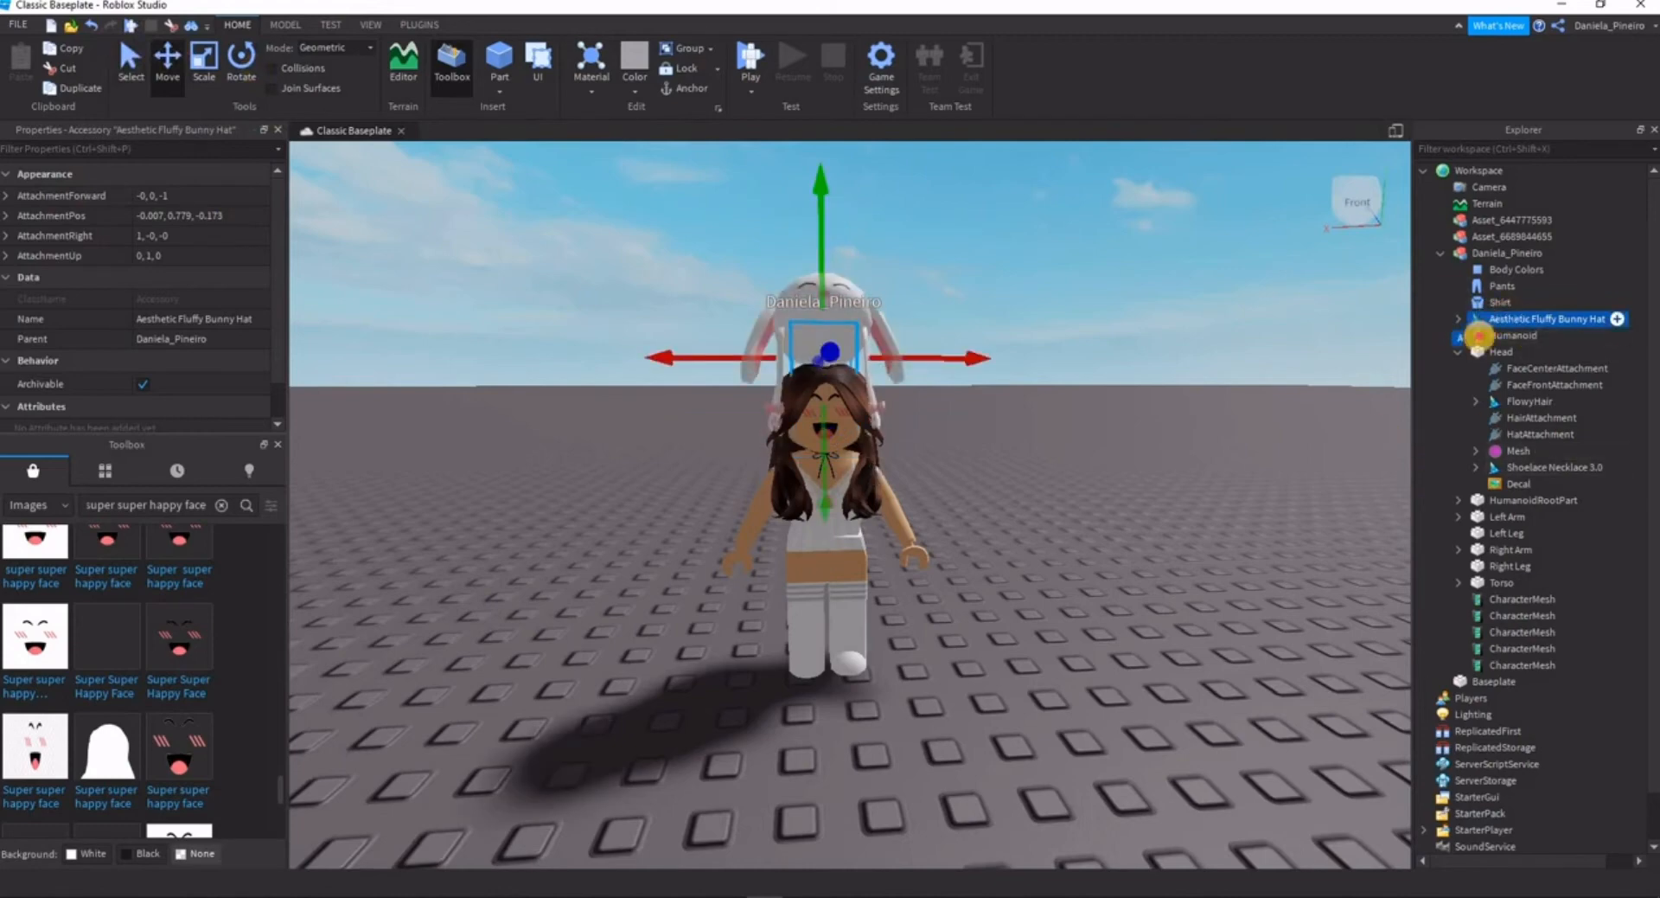
left_click_drag(1479, 335, 1507, 351)
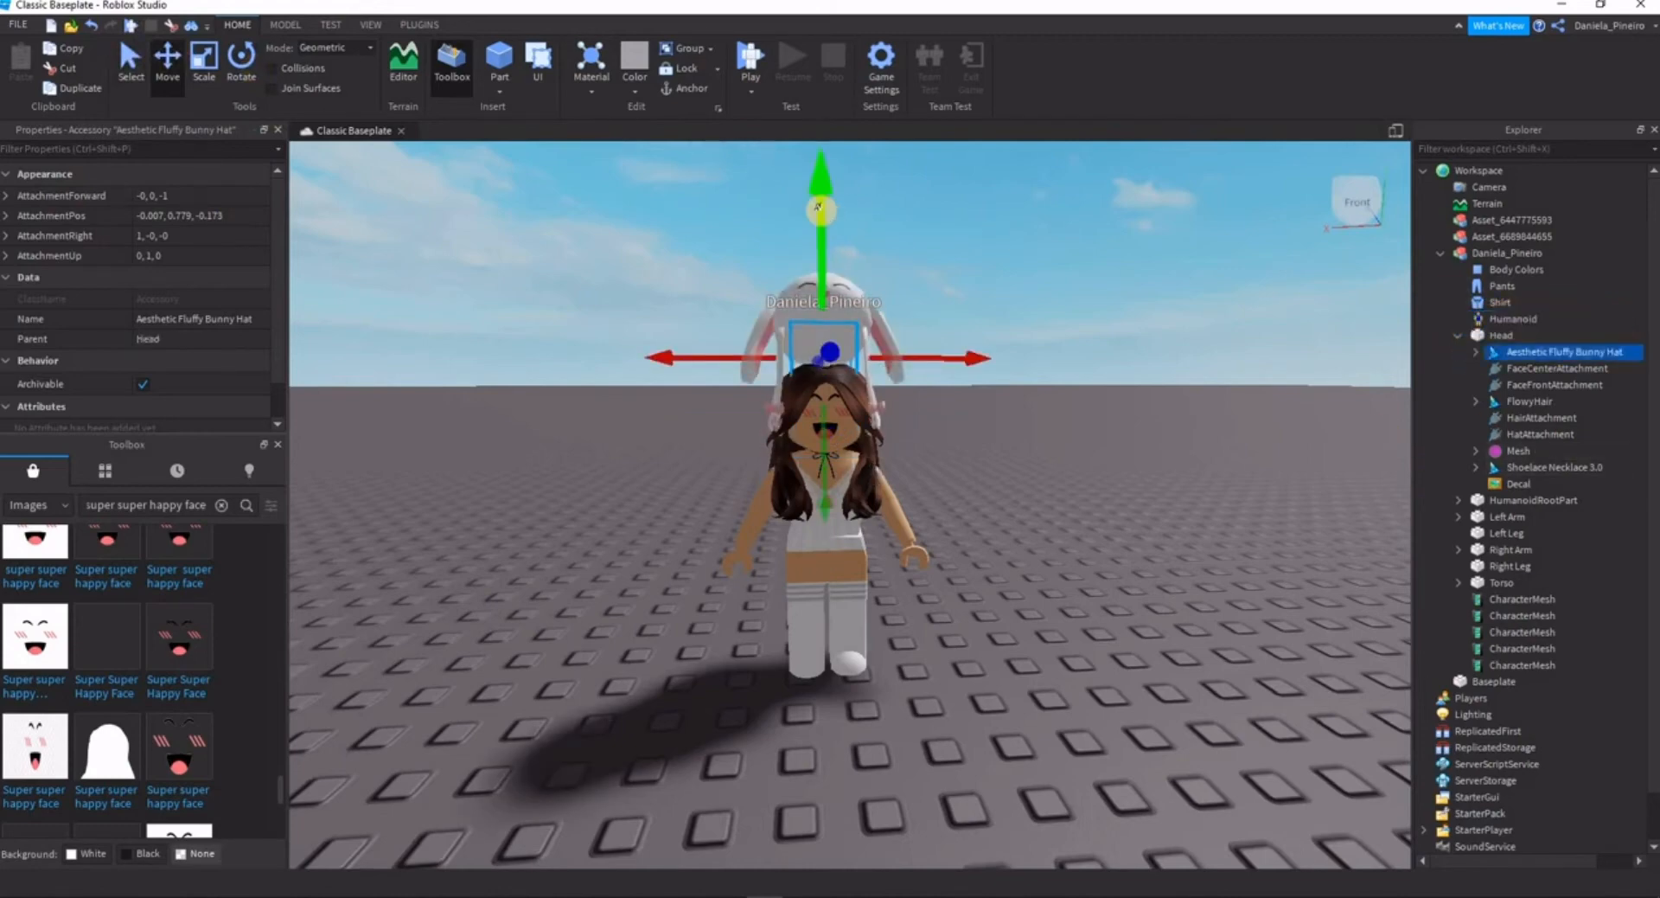
left_click(1270, 443)
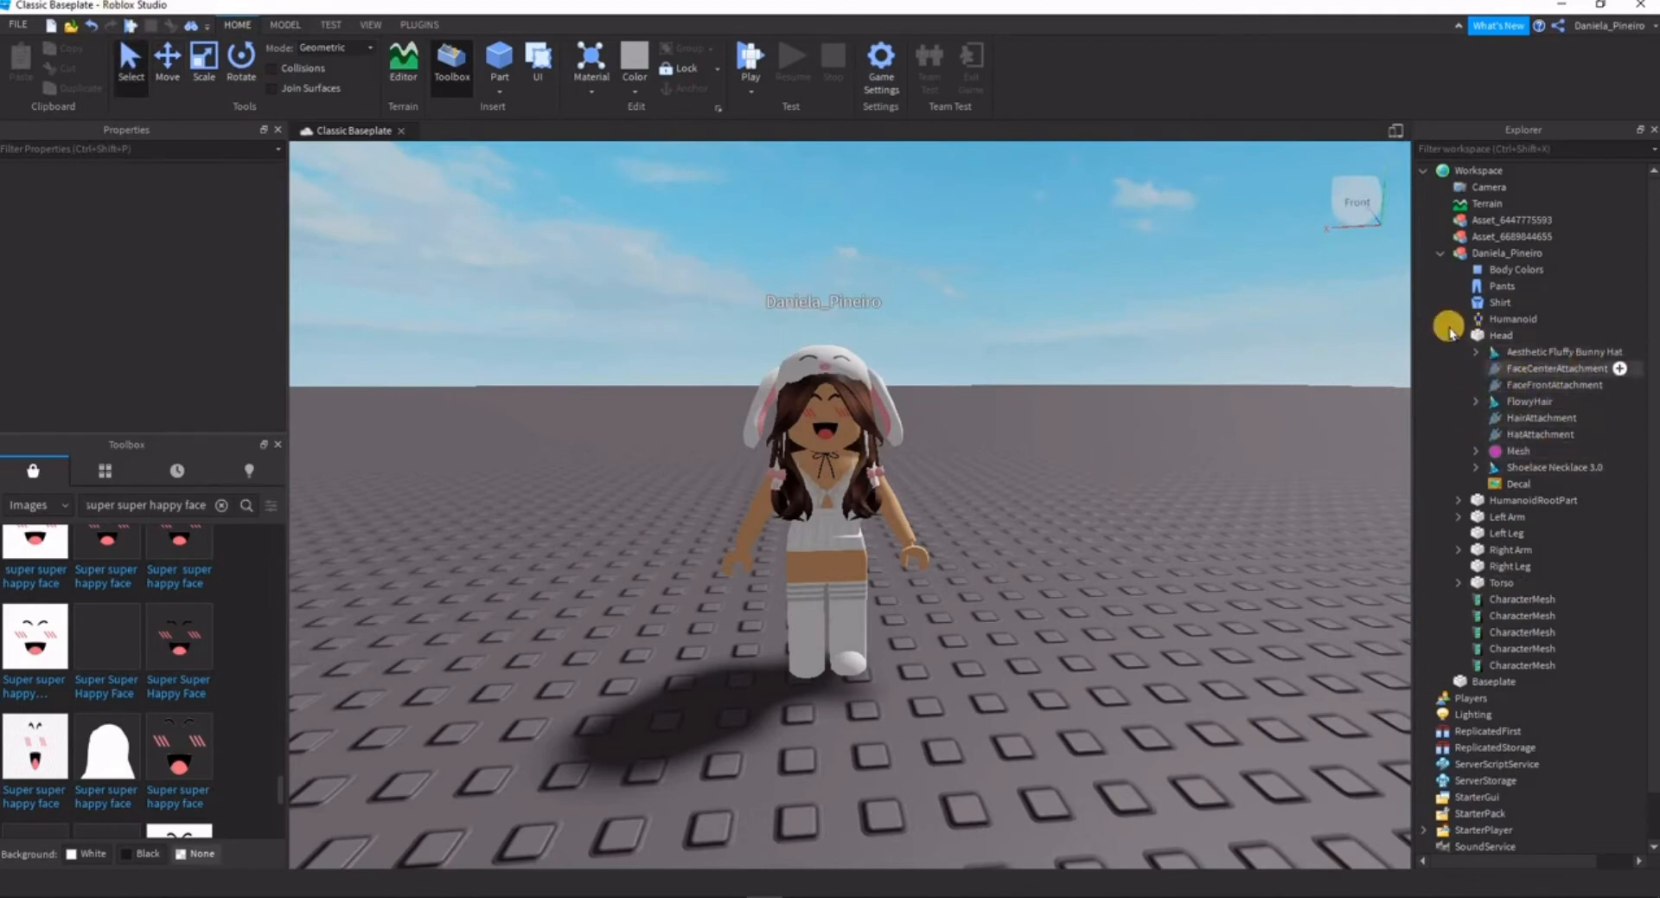
left_click(1523, 335)
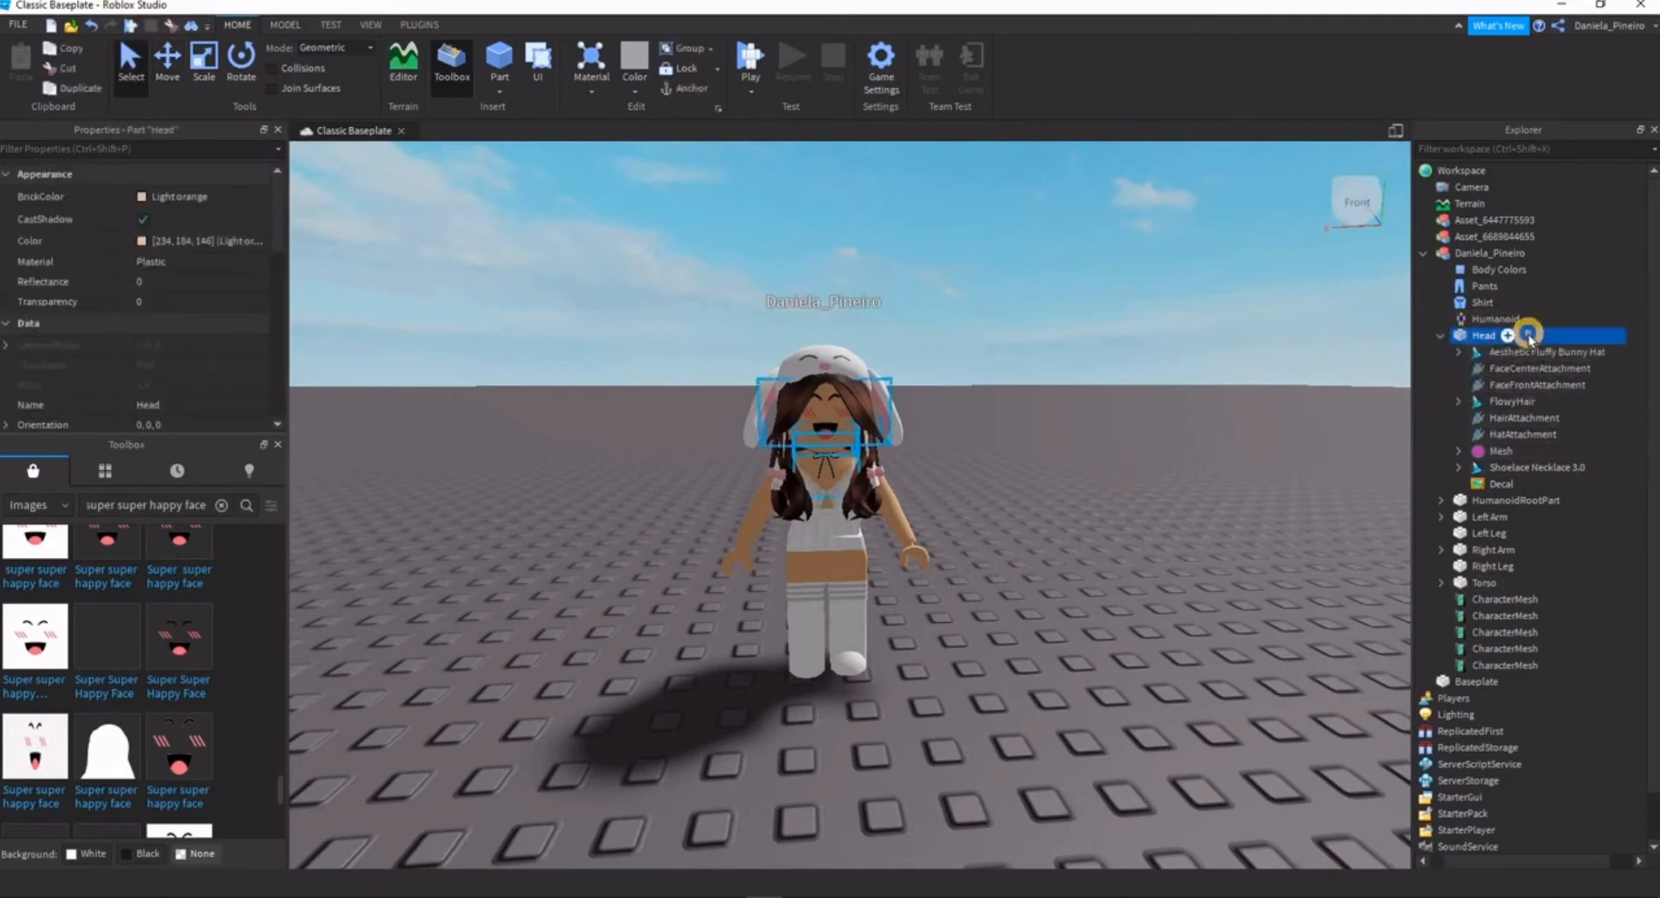
- Export only the Head with its bunny hat as an OBJ file into Pictures
right_click(1528, 334)
left_click(1490, 818)
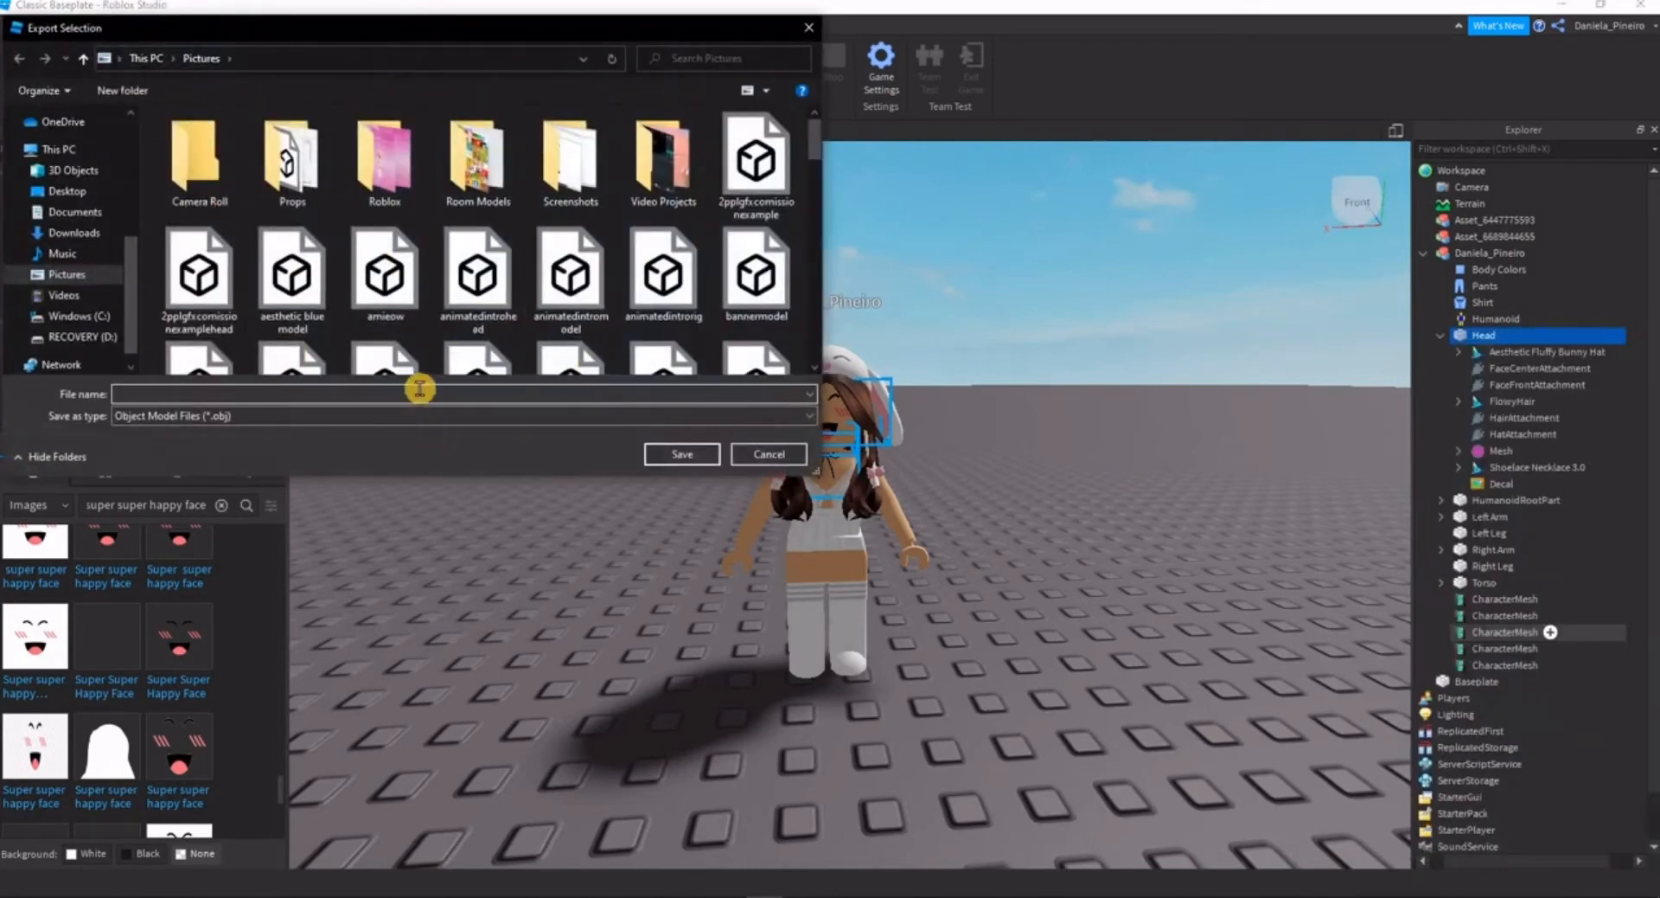
type("daniel")
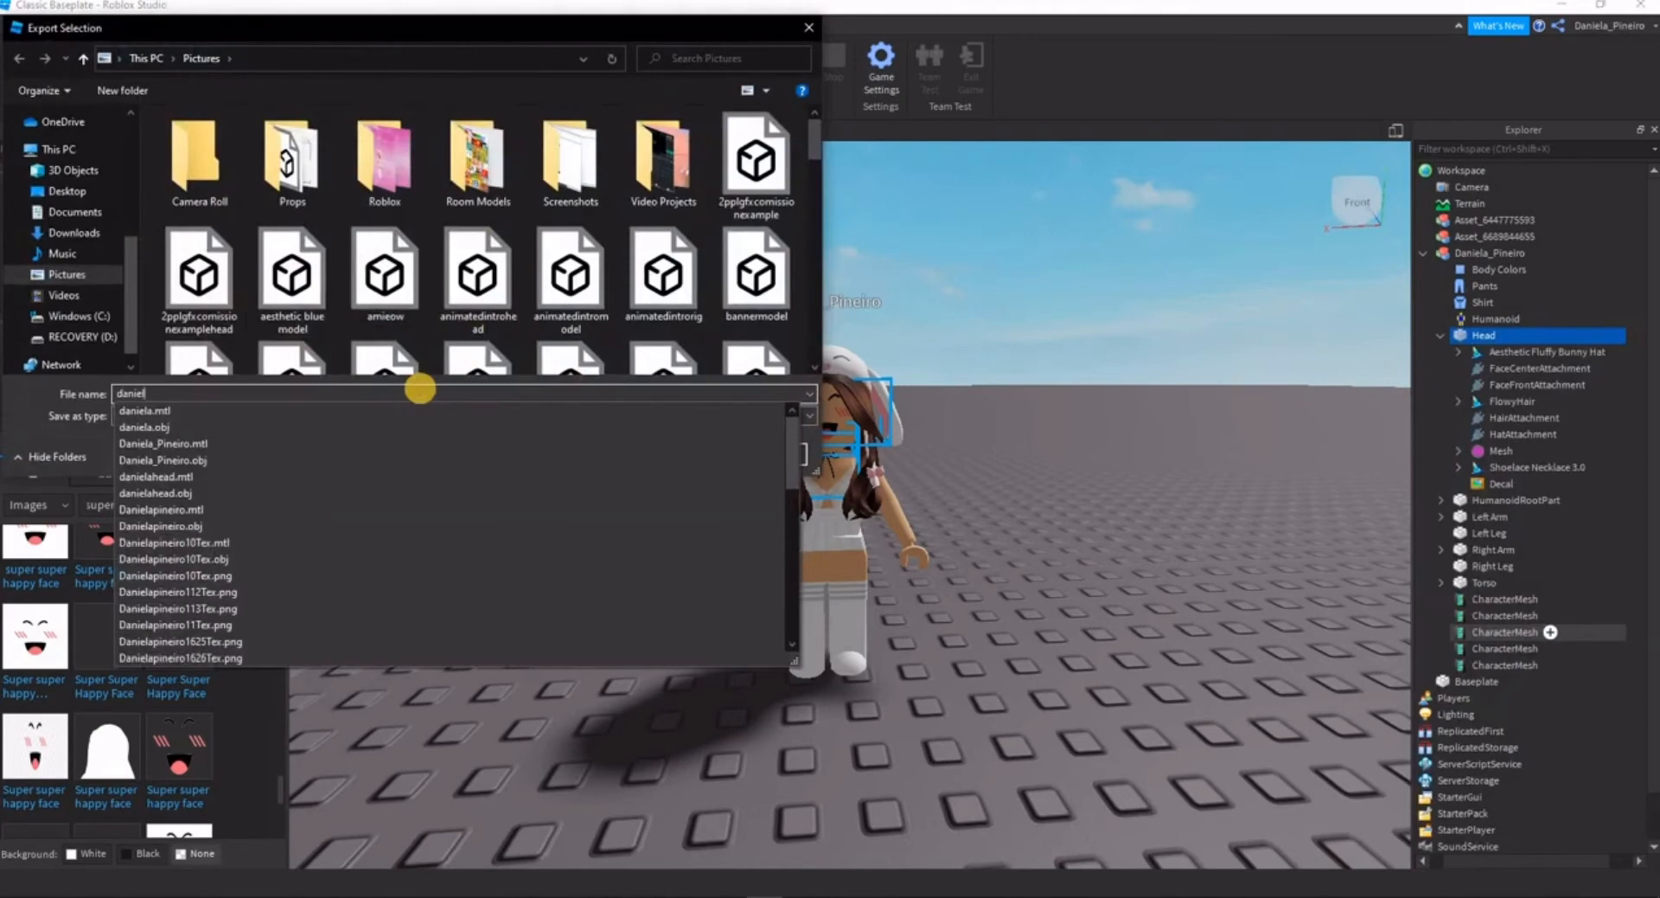
type("apineirohead")
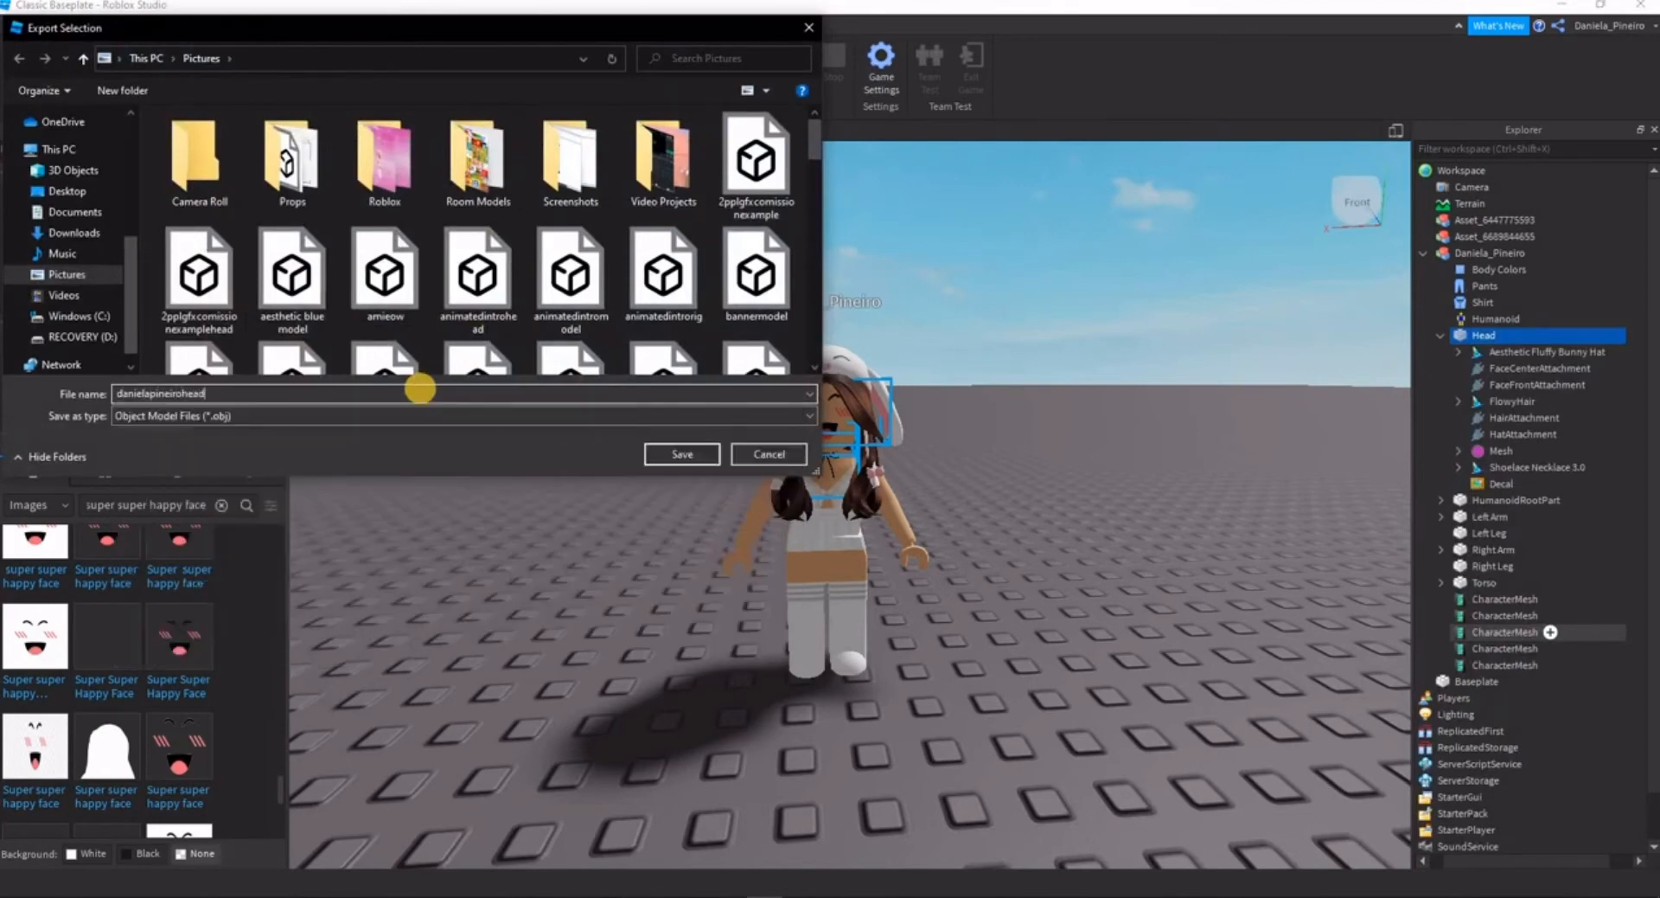
key("Return")
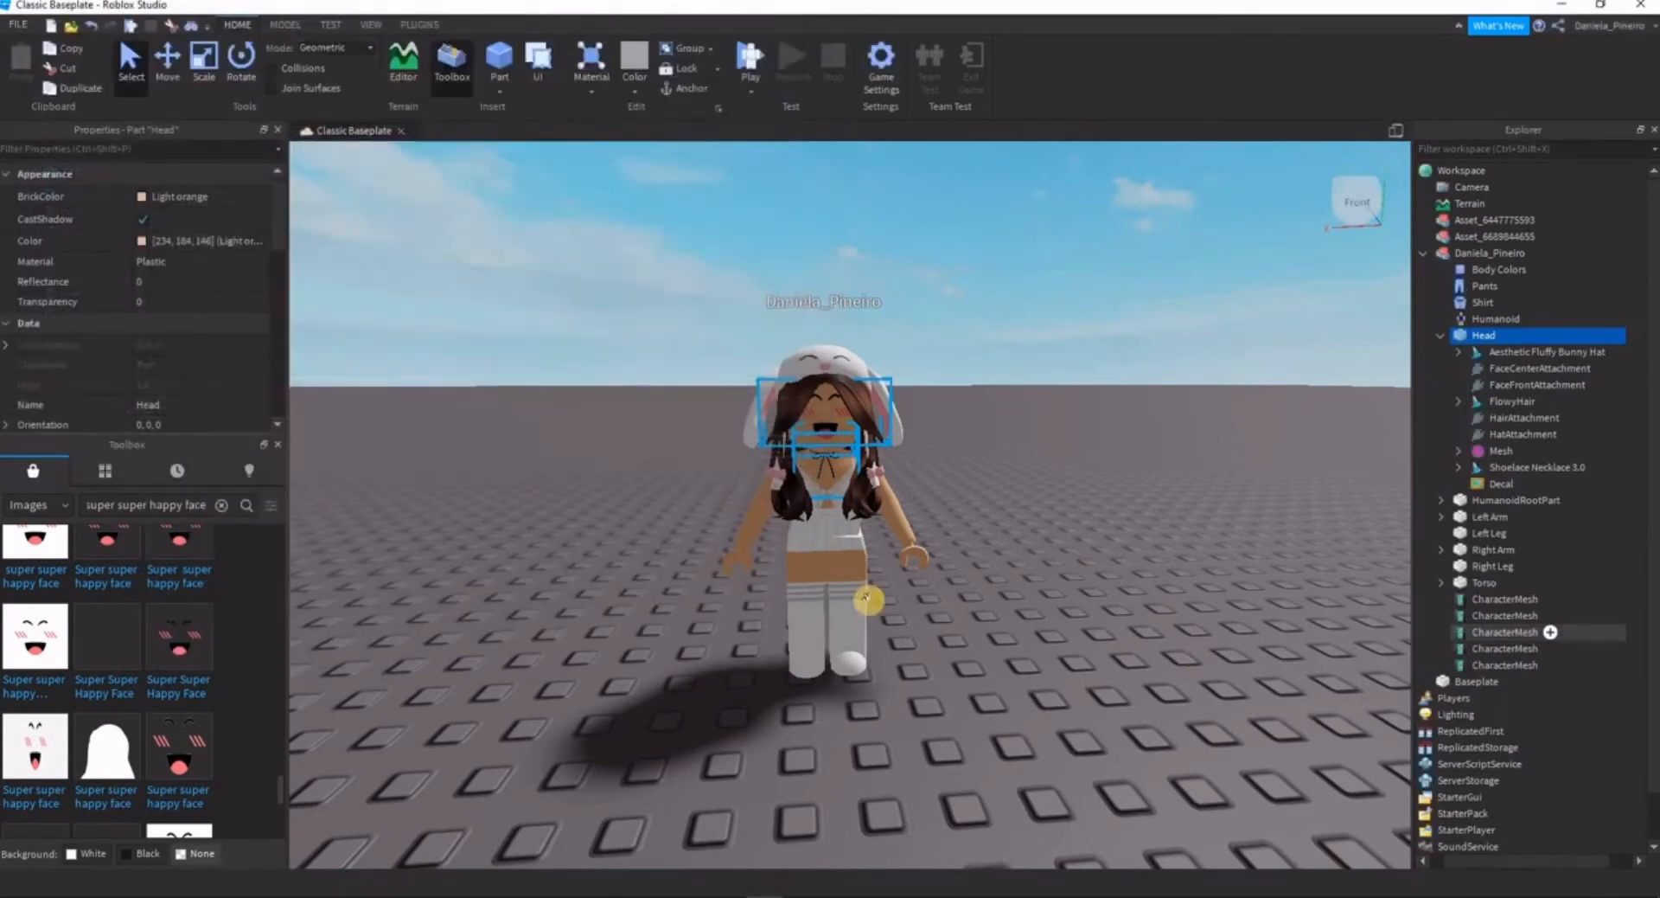
- Clear the character selection and switch the Toolbox from Images to Models
left_click(869, 597)
left_click(1279, 580)
right_click_drag(853, 520, 877, 524)
scroll(853, 517, "down", 8)
scroll(877, 524, "up", 4)
left_click(35, 509)
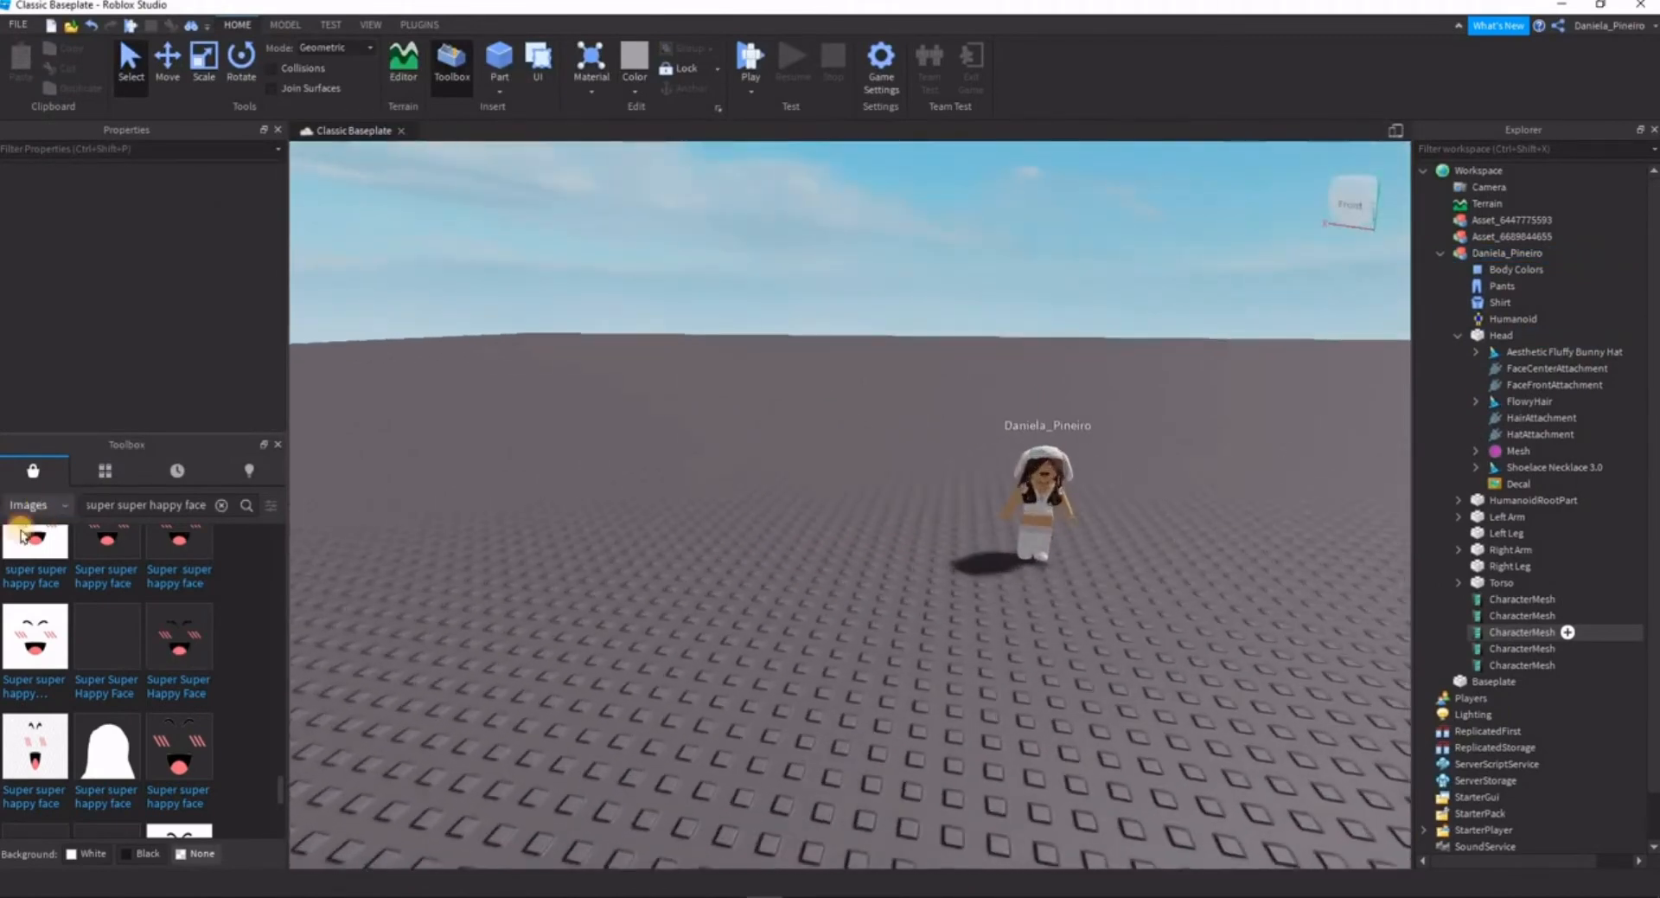
left_click(35, 524)
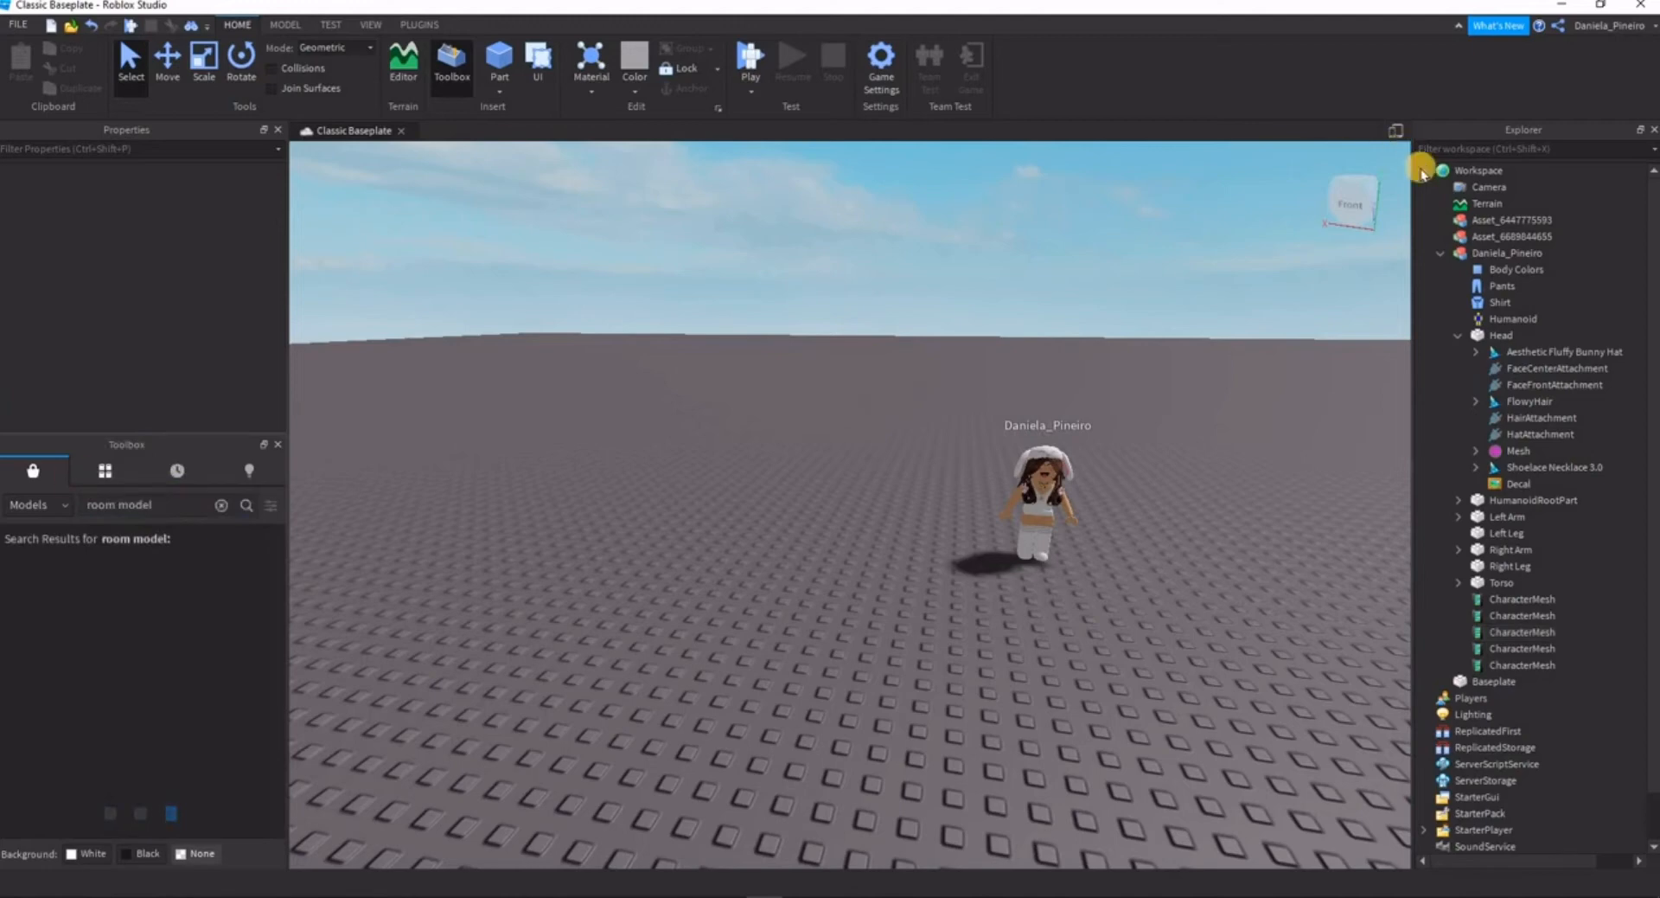
- Collapse the character in Explorer, make room beside the avatar, and place 'room model froggy'
left_click(1441, 252)
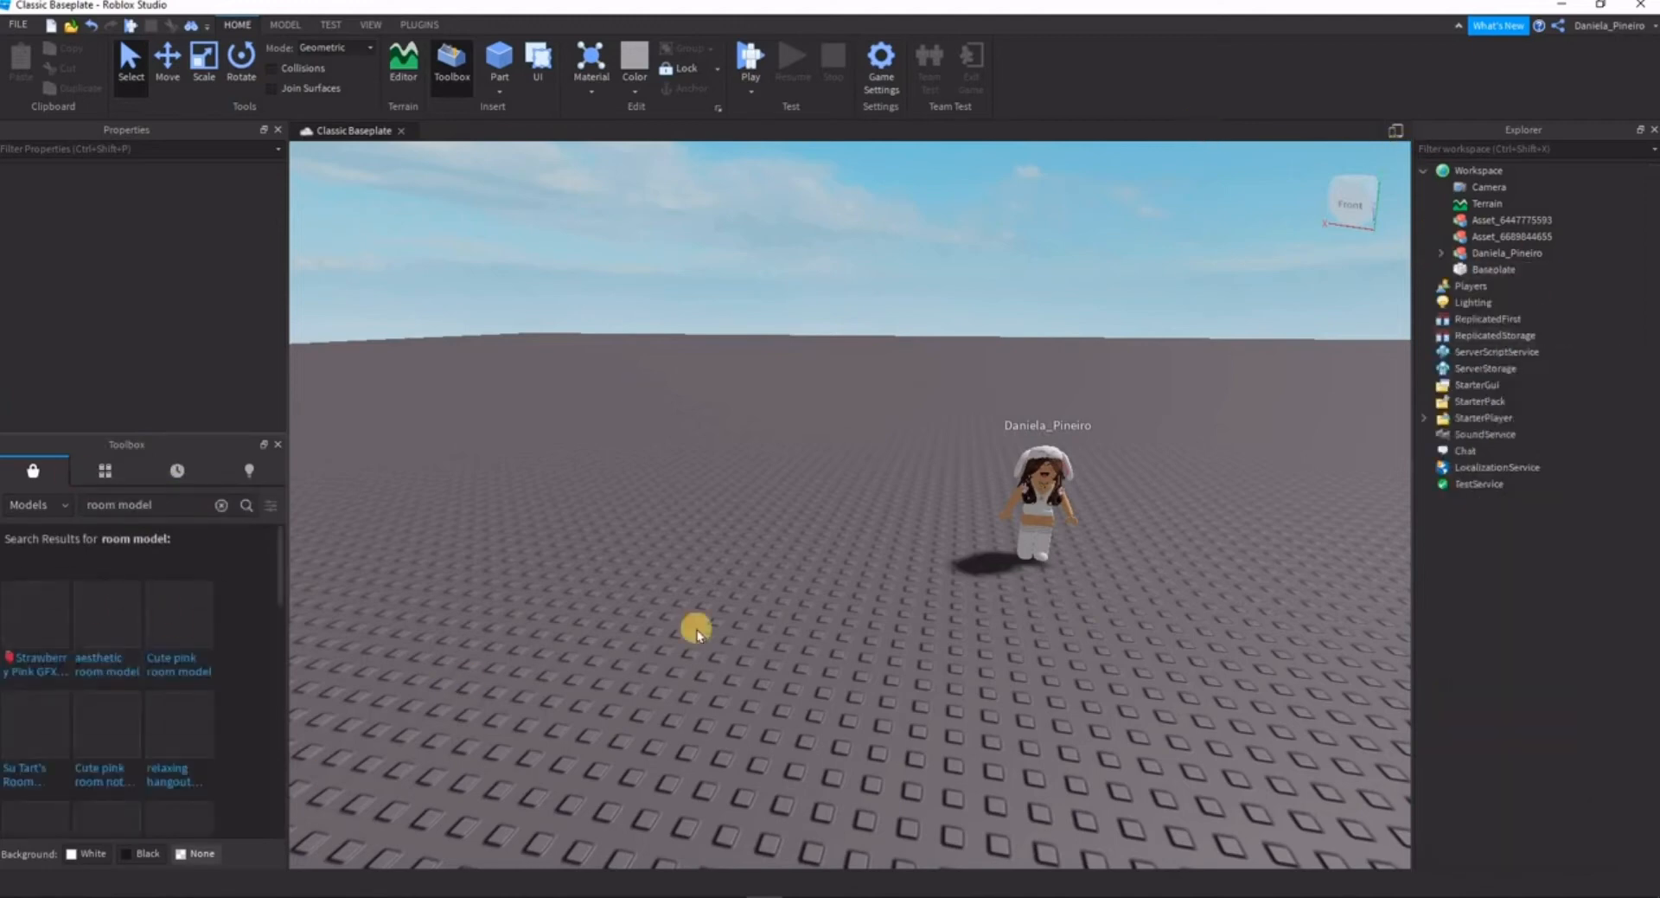
right_click_drag(722, 721, 723, 721)
key("w")
key("d")
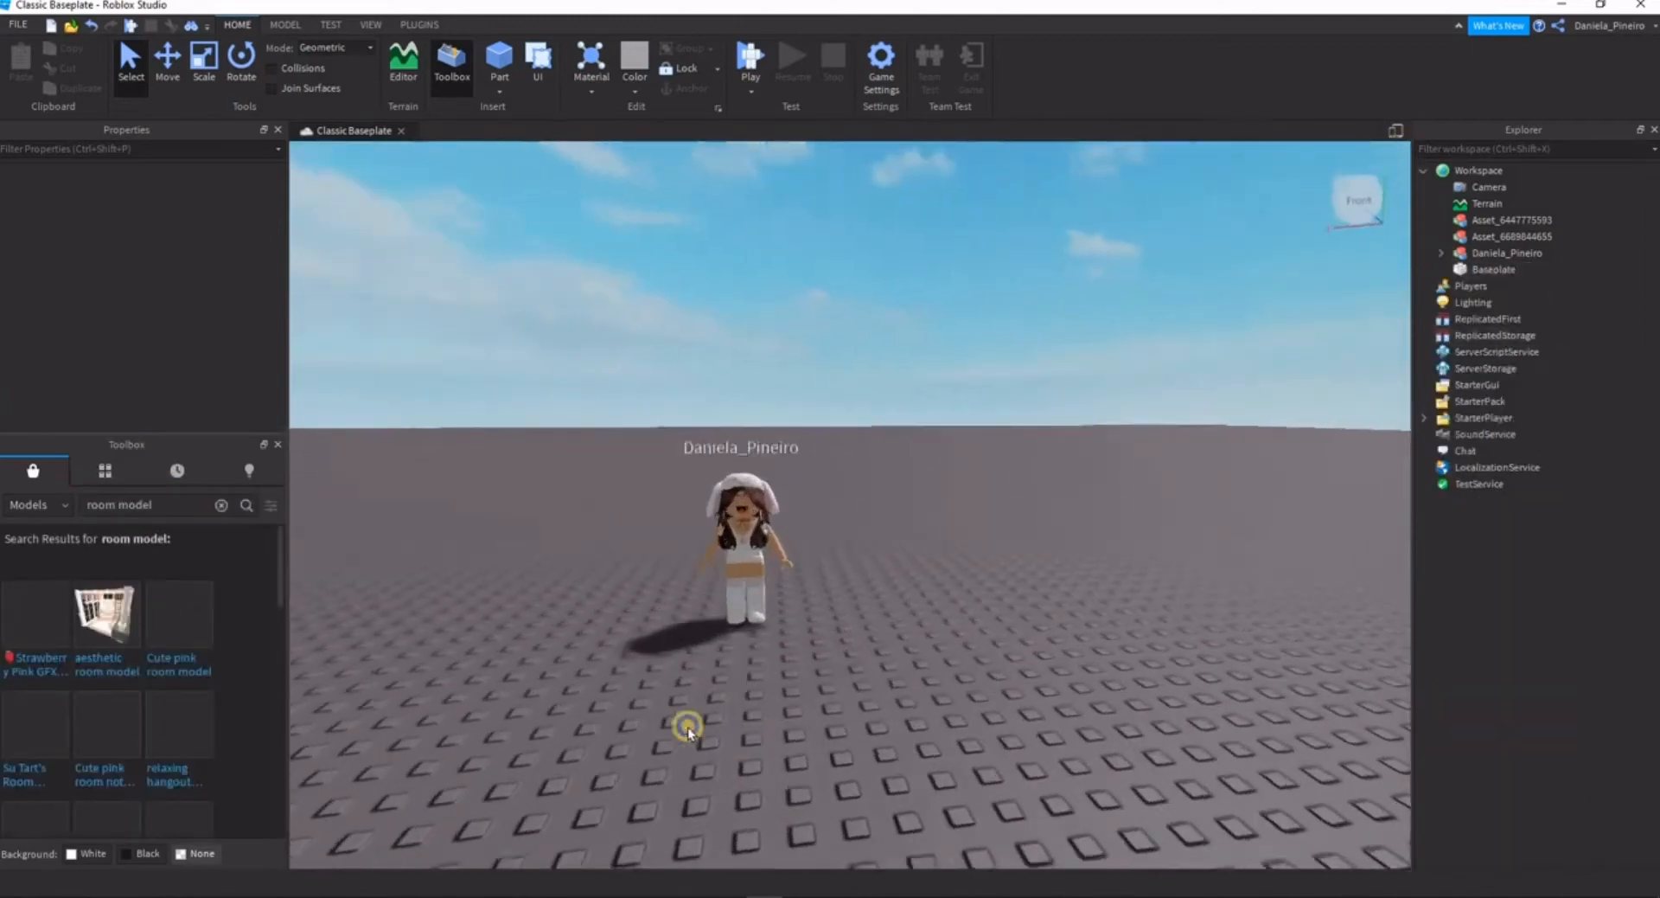
key("w")
right_click_drag(597, 723, 656, 667)
scroll(657, 668, "down", 3)
scroll(656, 668, "up", 2)
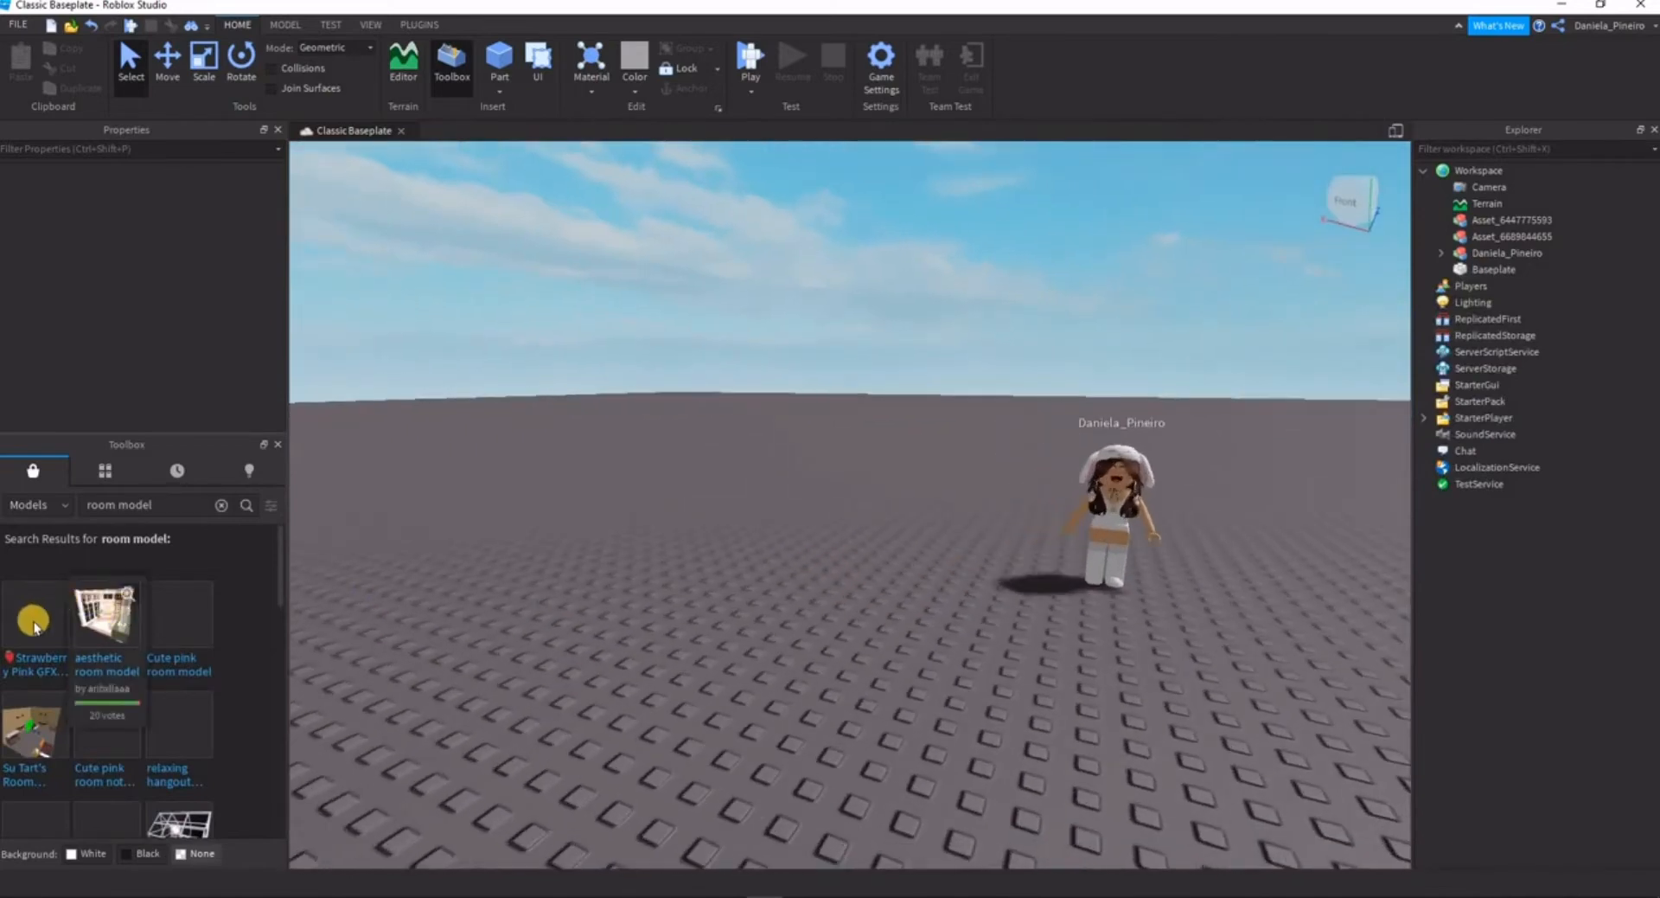
scroll(680, 654, "down", 3)
right_click_drag(481, 682, 503, 672)
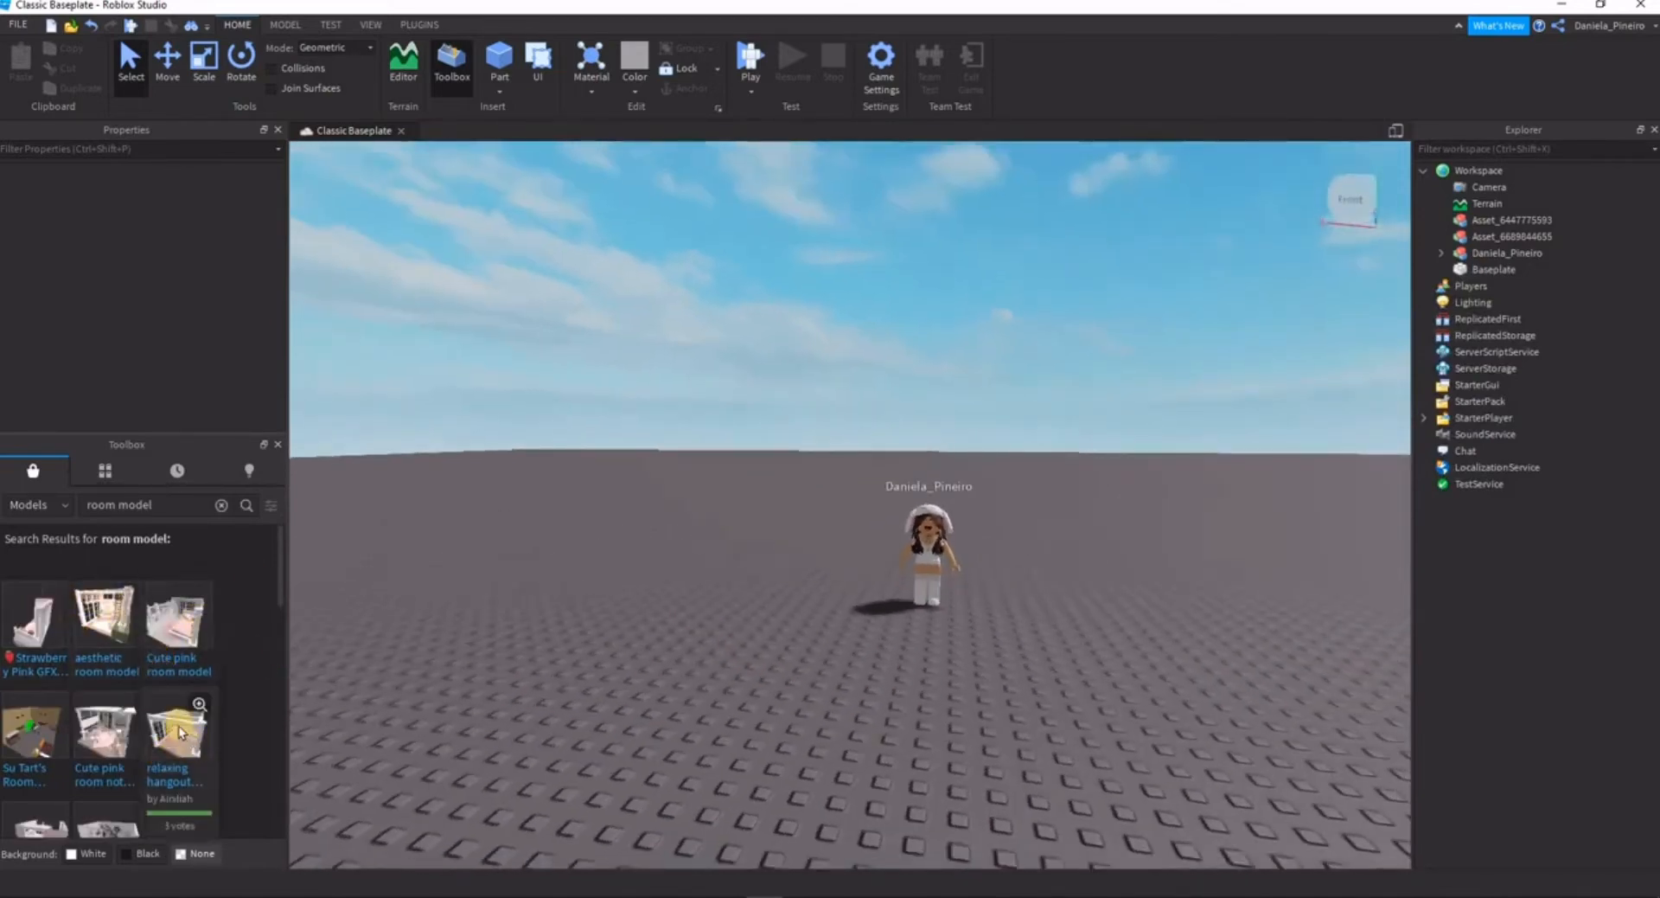
scroll(245, 675, "down", 3)
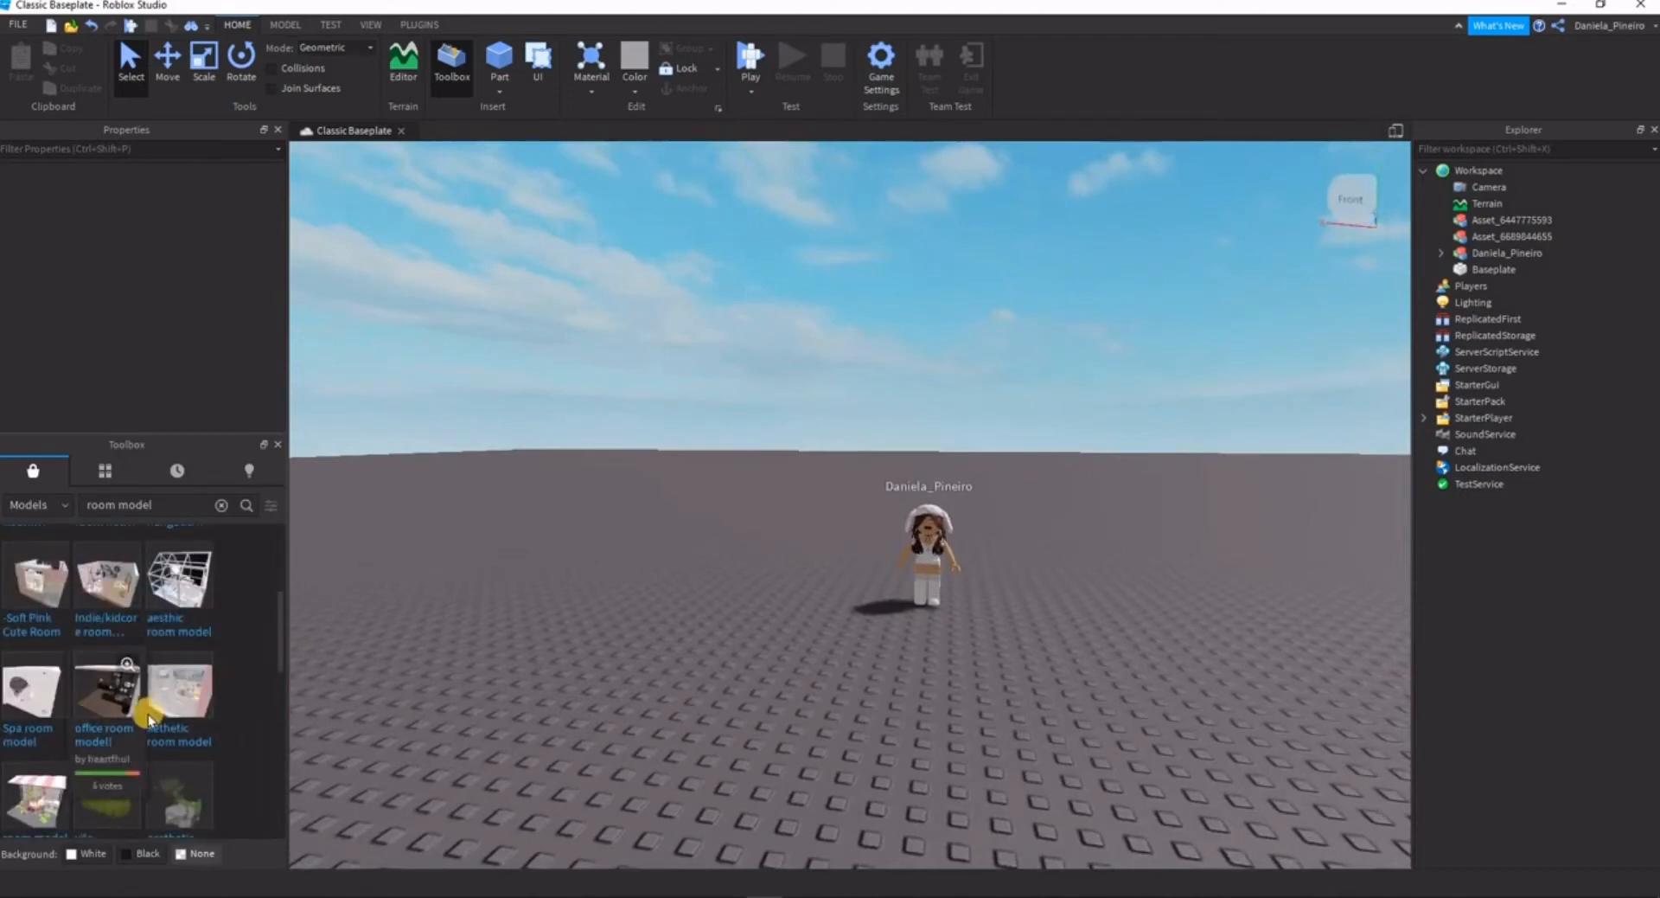
scroll(66, 672, "down", 2)
left_click_drag(66, 672, 651, 673)
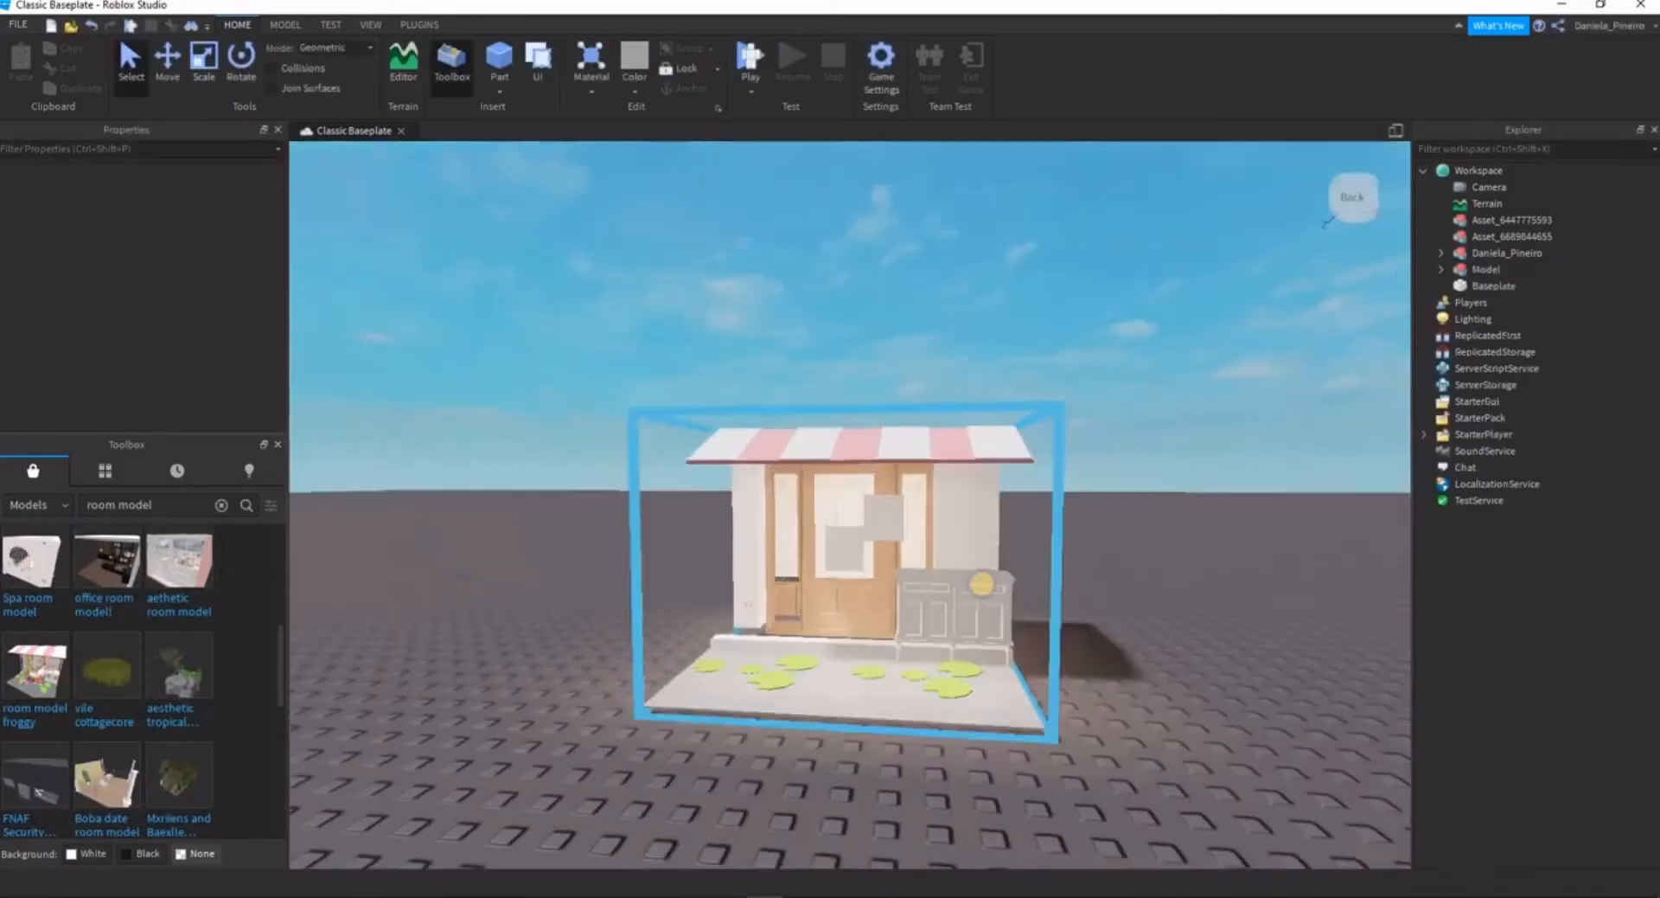
scroll(979, 581, "up", 4)
- Frame the inserted pink stall and ungroup its top-level model
right_click_drag(981, 574, 1017, 588)
scroll(1010, 581, "up", 5)
scroll(1012, 583, "down", 4)
scroll(1013, 584, "down", 4)
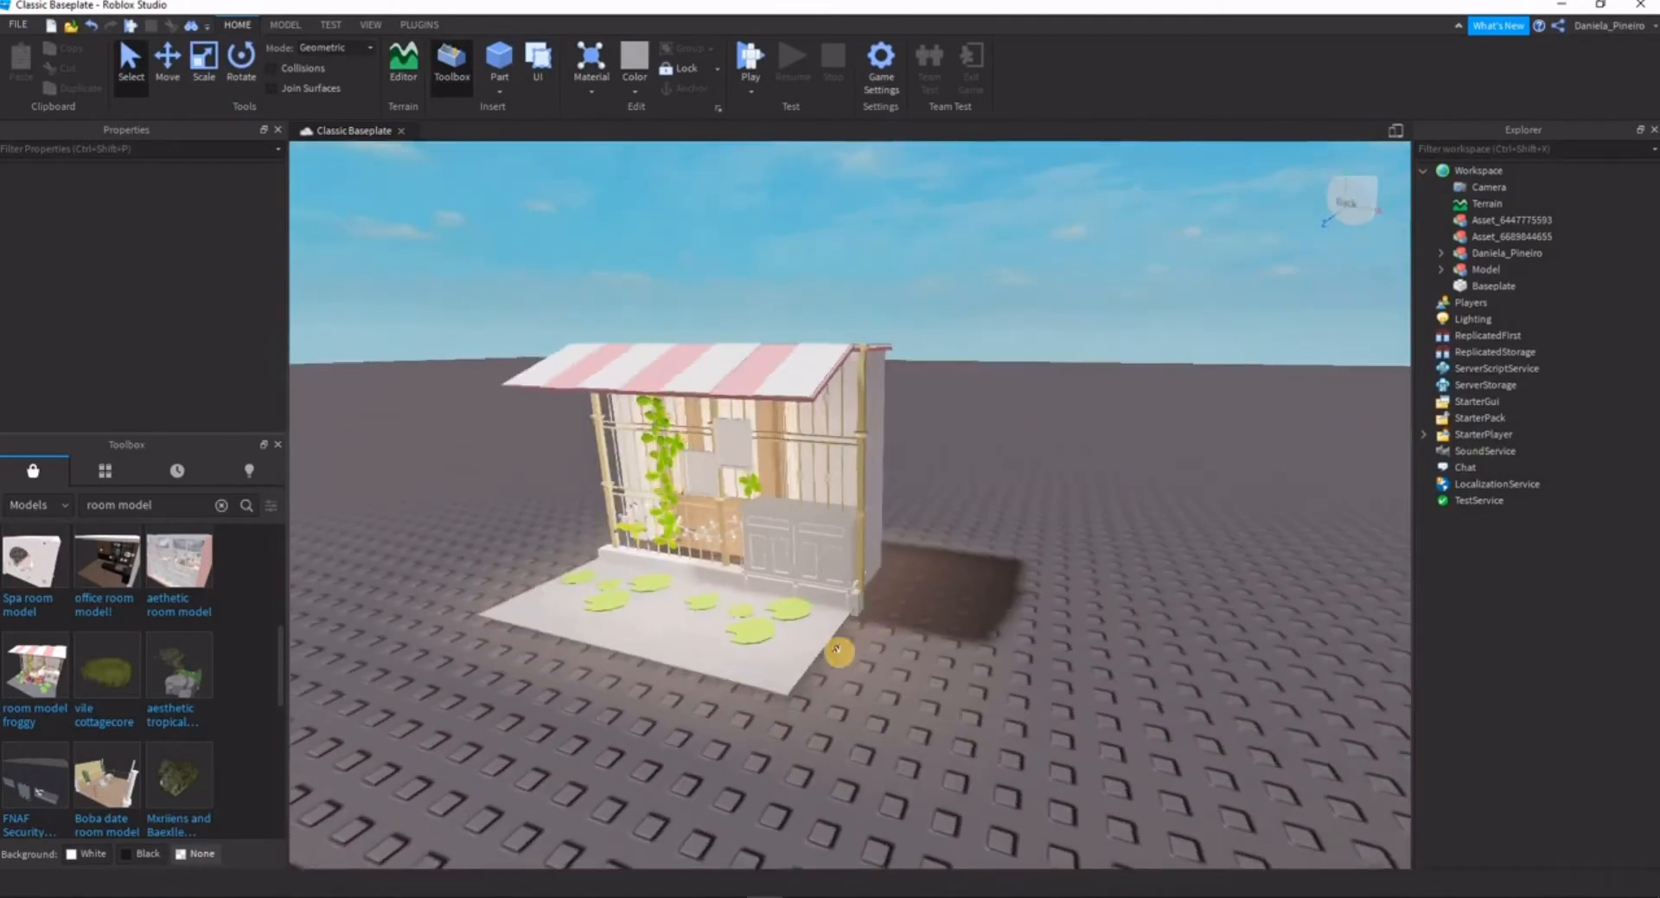
scroll(840, 653, "up", 4)
scroll(804, 588, "down", 3)
left_click(782, 546)
left_click(986, 597)
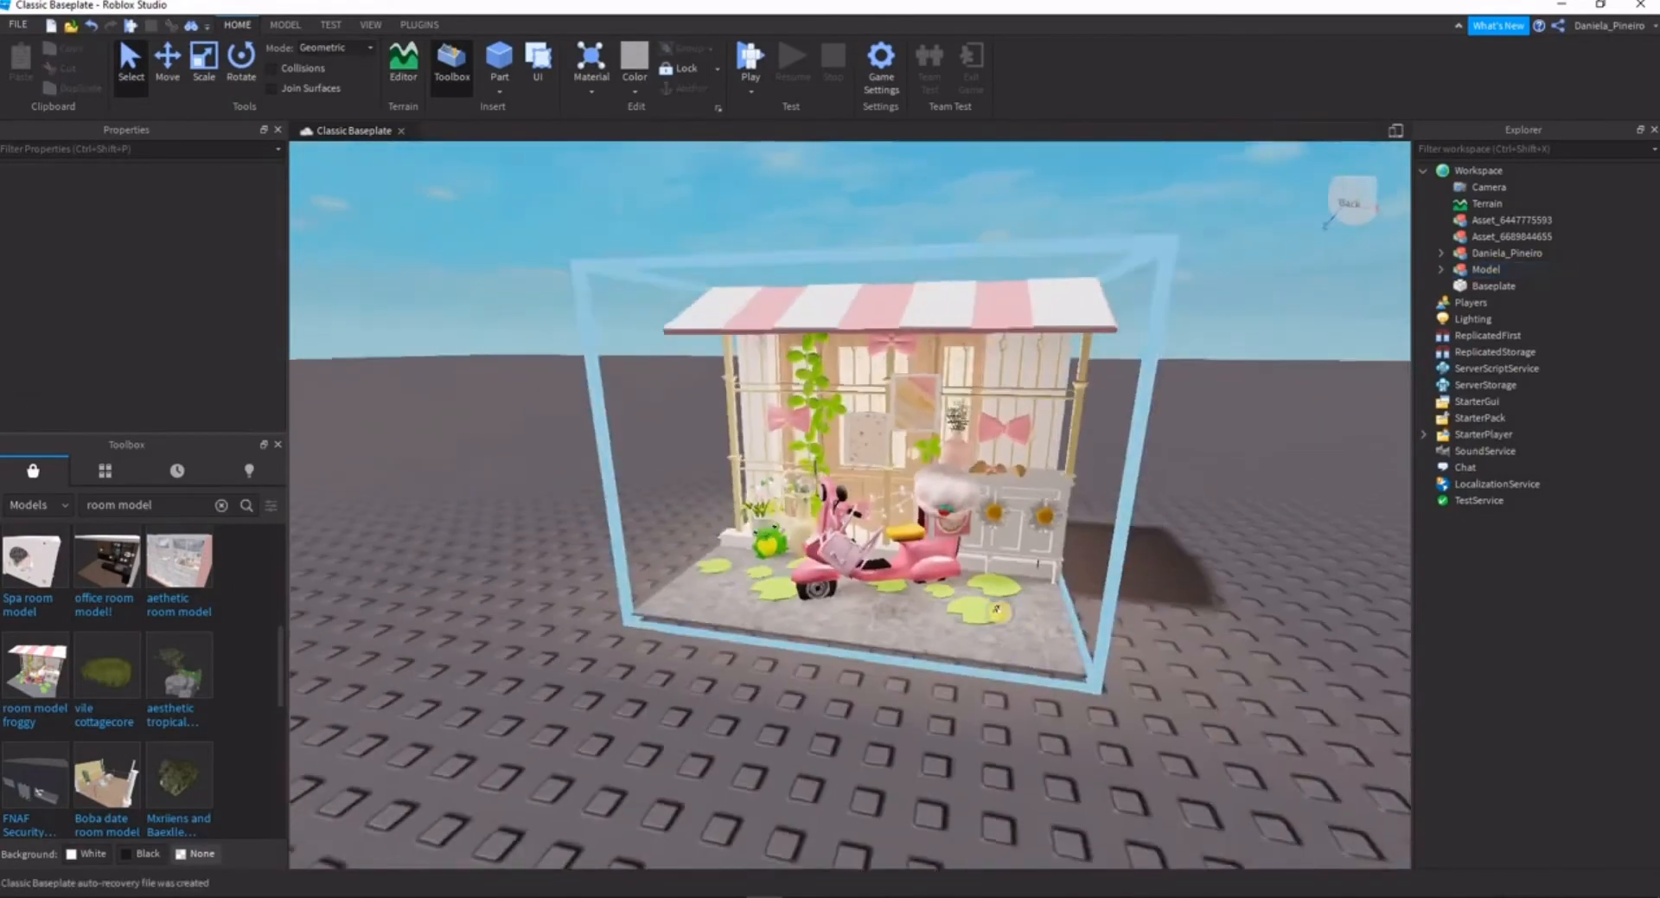
scroll(761, 519, "up", 5)
right_click_drag(991, 608, 995, 611)
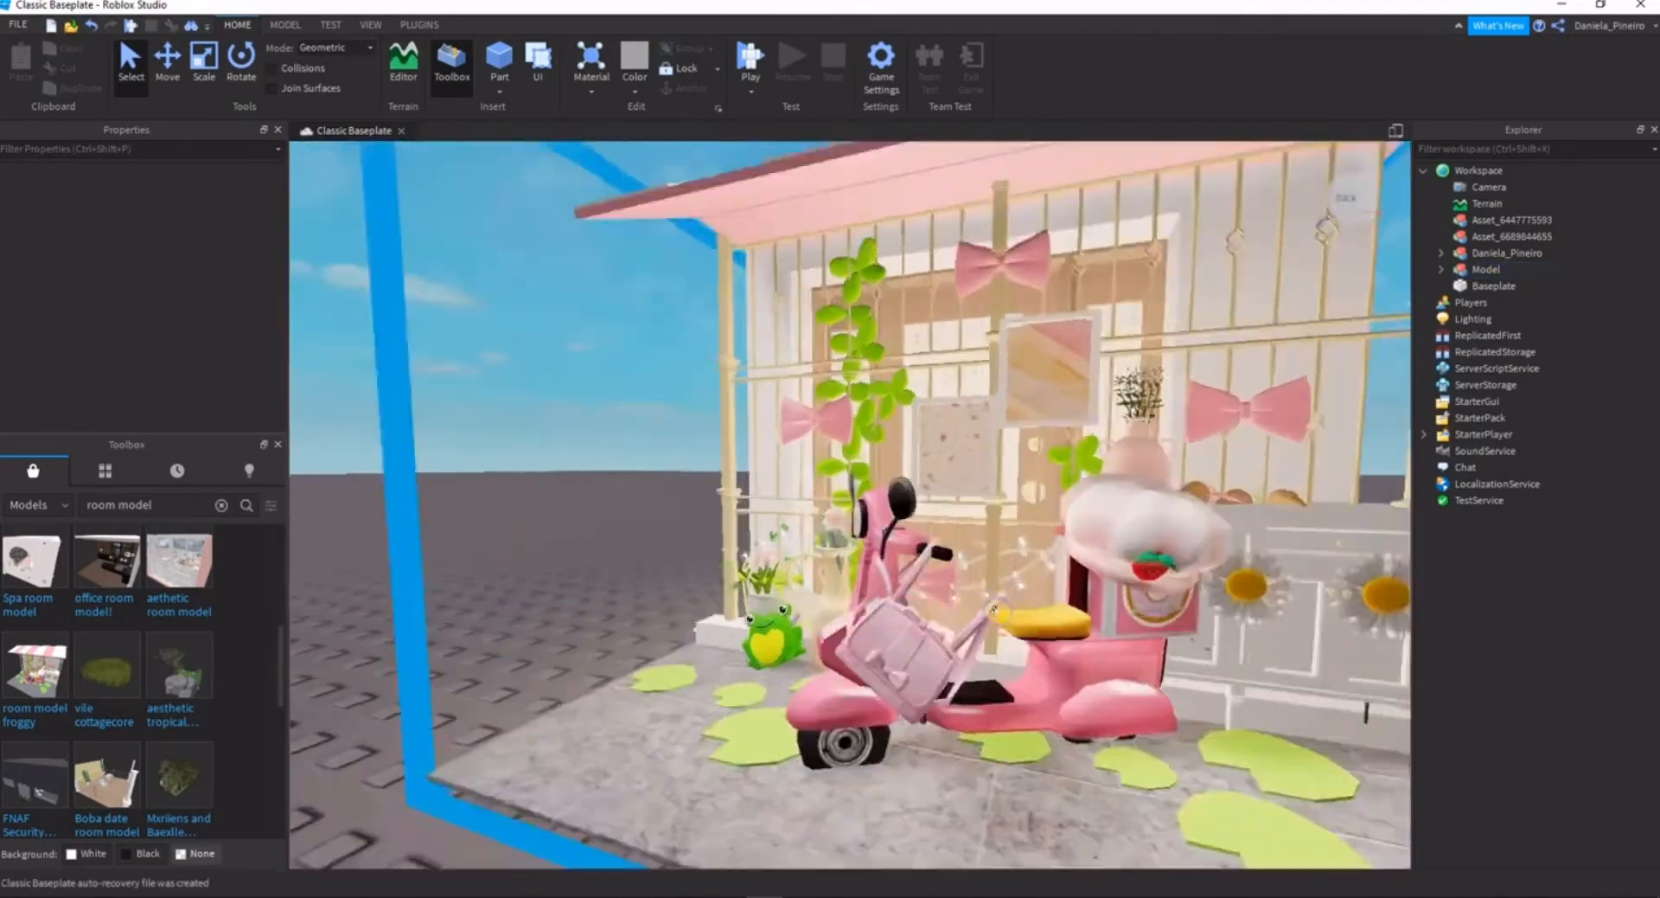
scroll(995, 610, "up", 4)
scroll(996, 611, "down", 8)
scroll(997, 611, "up", 4)
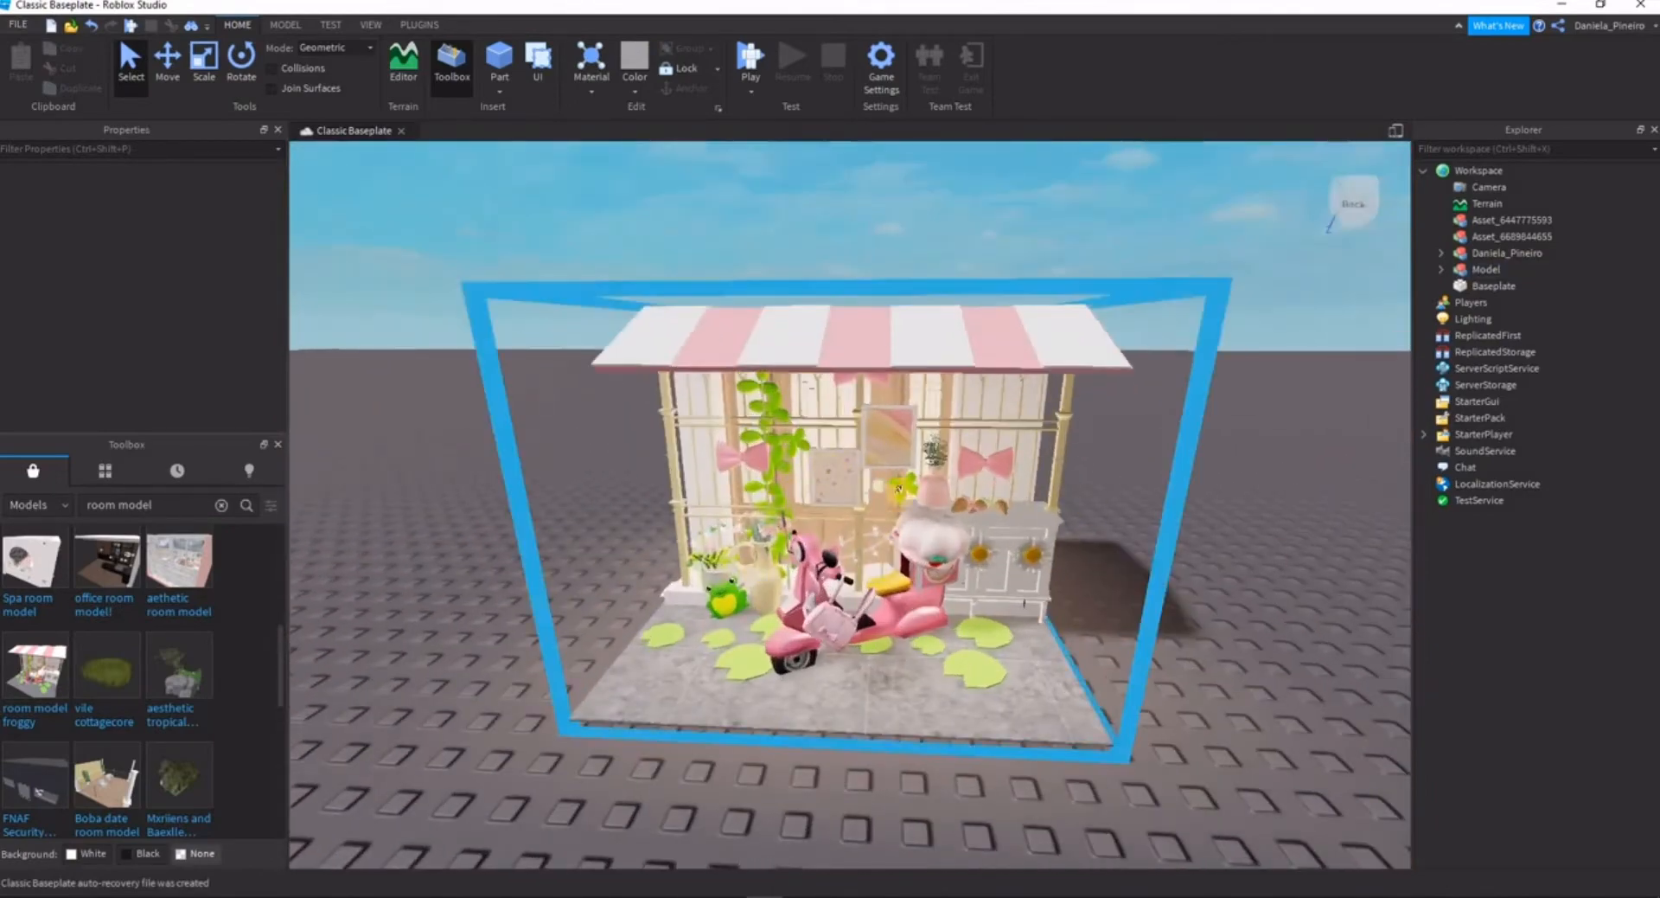
right_click(784, 523)
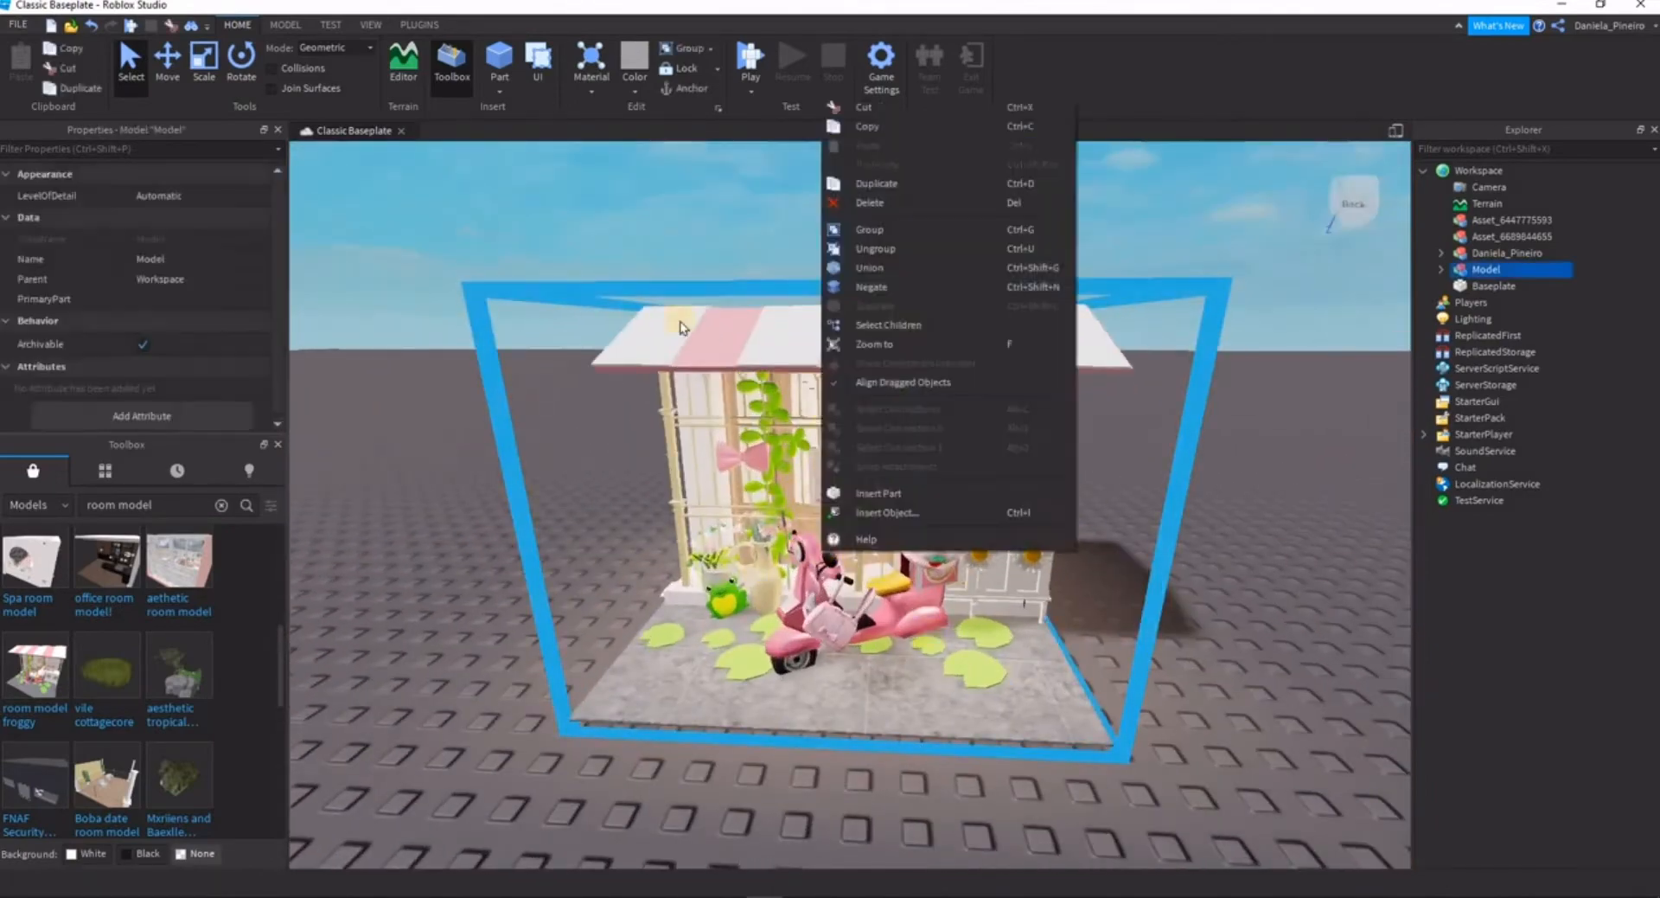
left_click(890, 245)
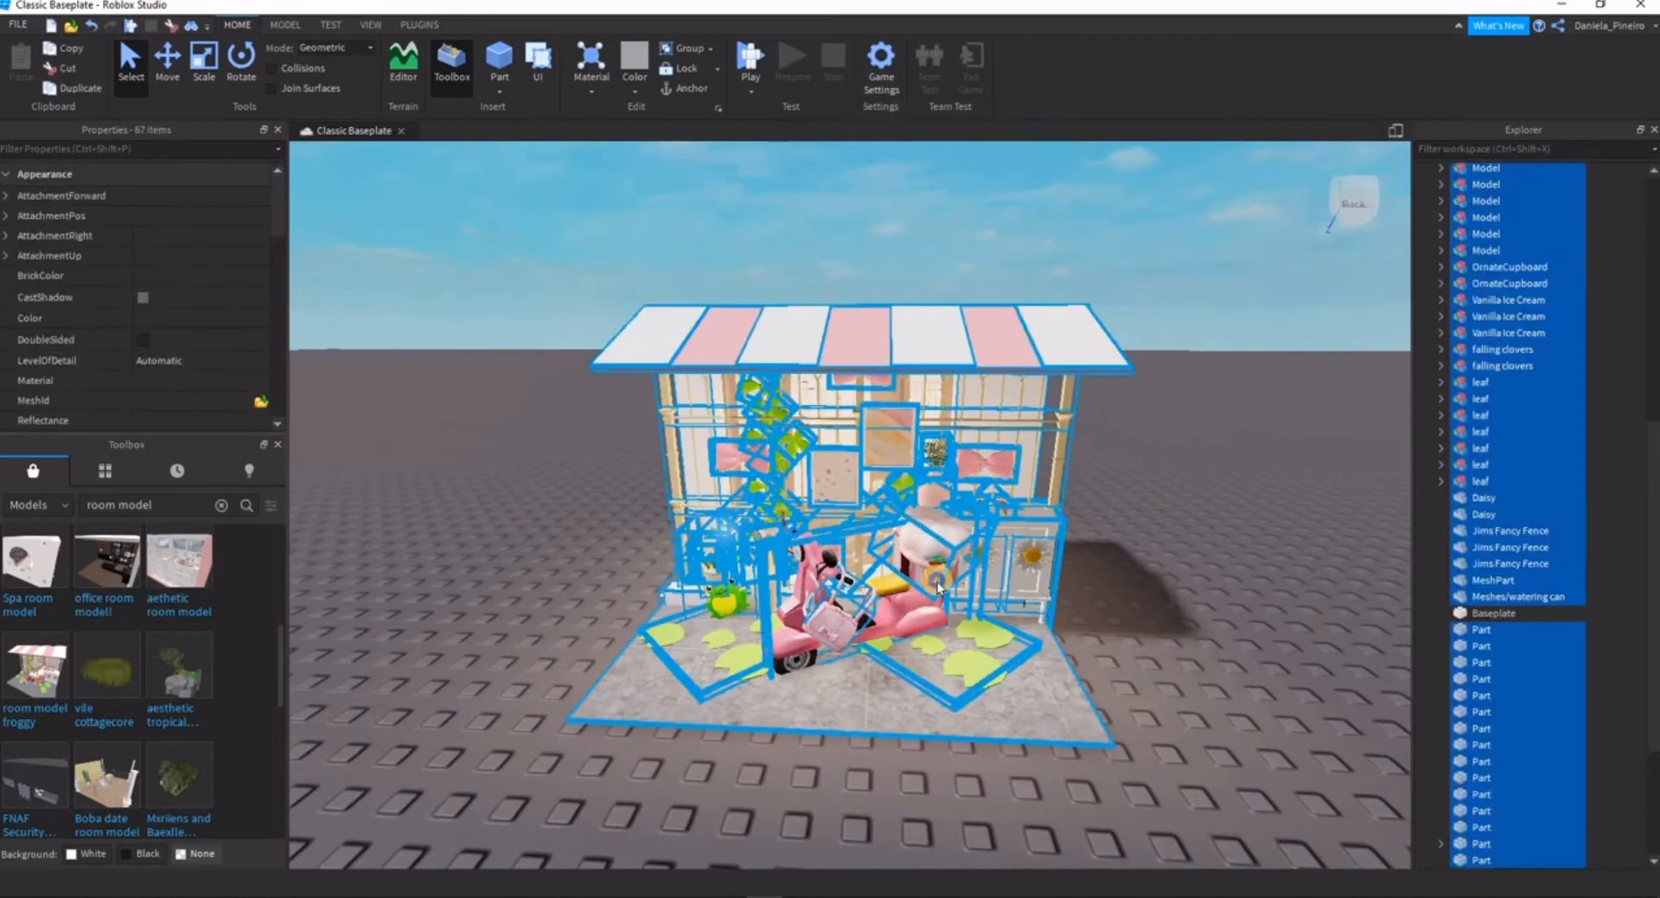
- Ungroup the remaining nested models until the stall is all loose parts
right_click(936, 581)
left_click(989, 274)
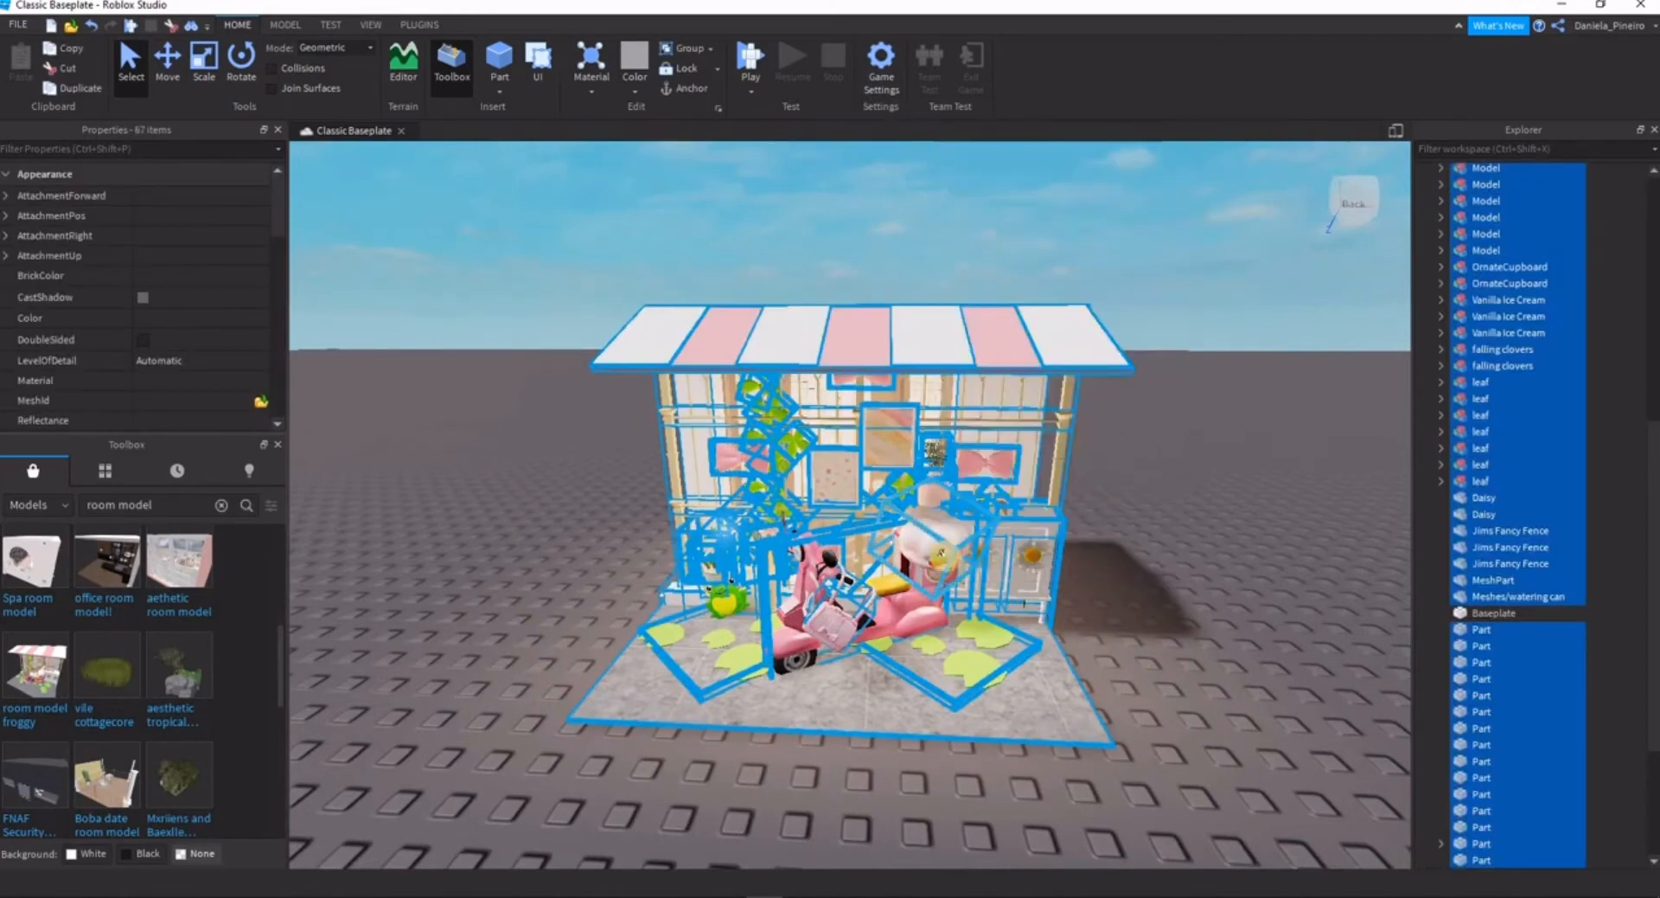
right_click(910, 692)
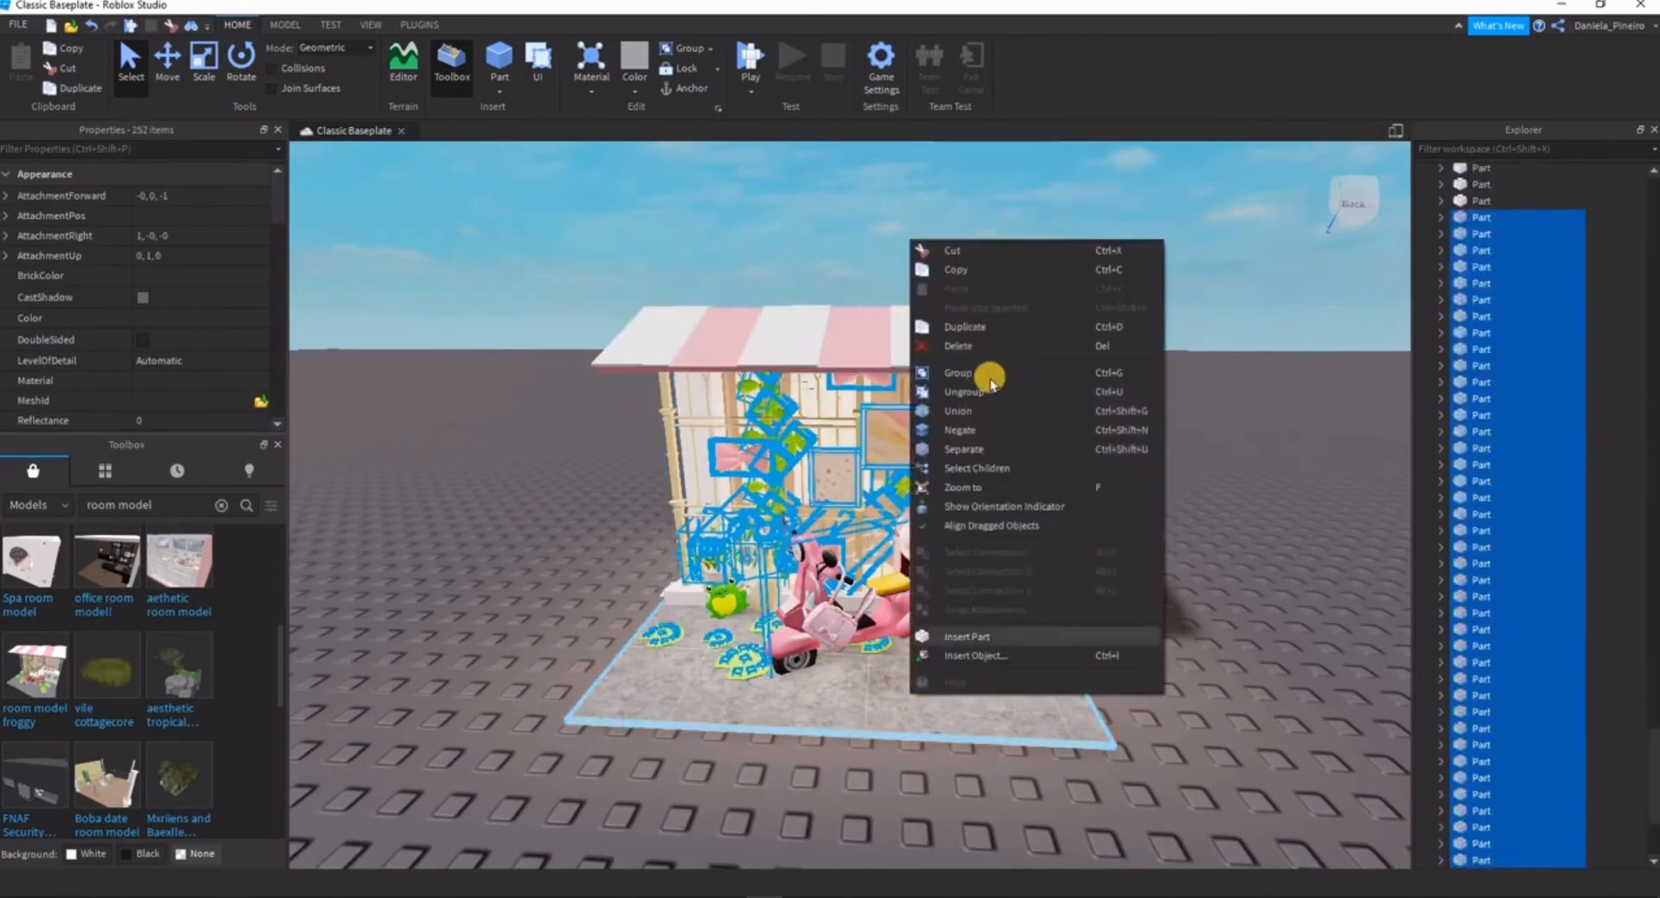
left_click(971, 388)
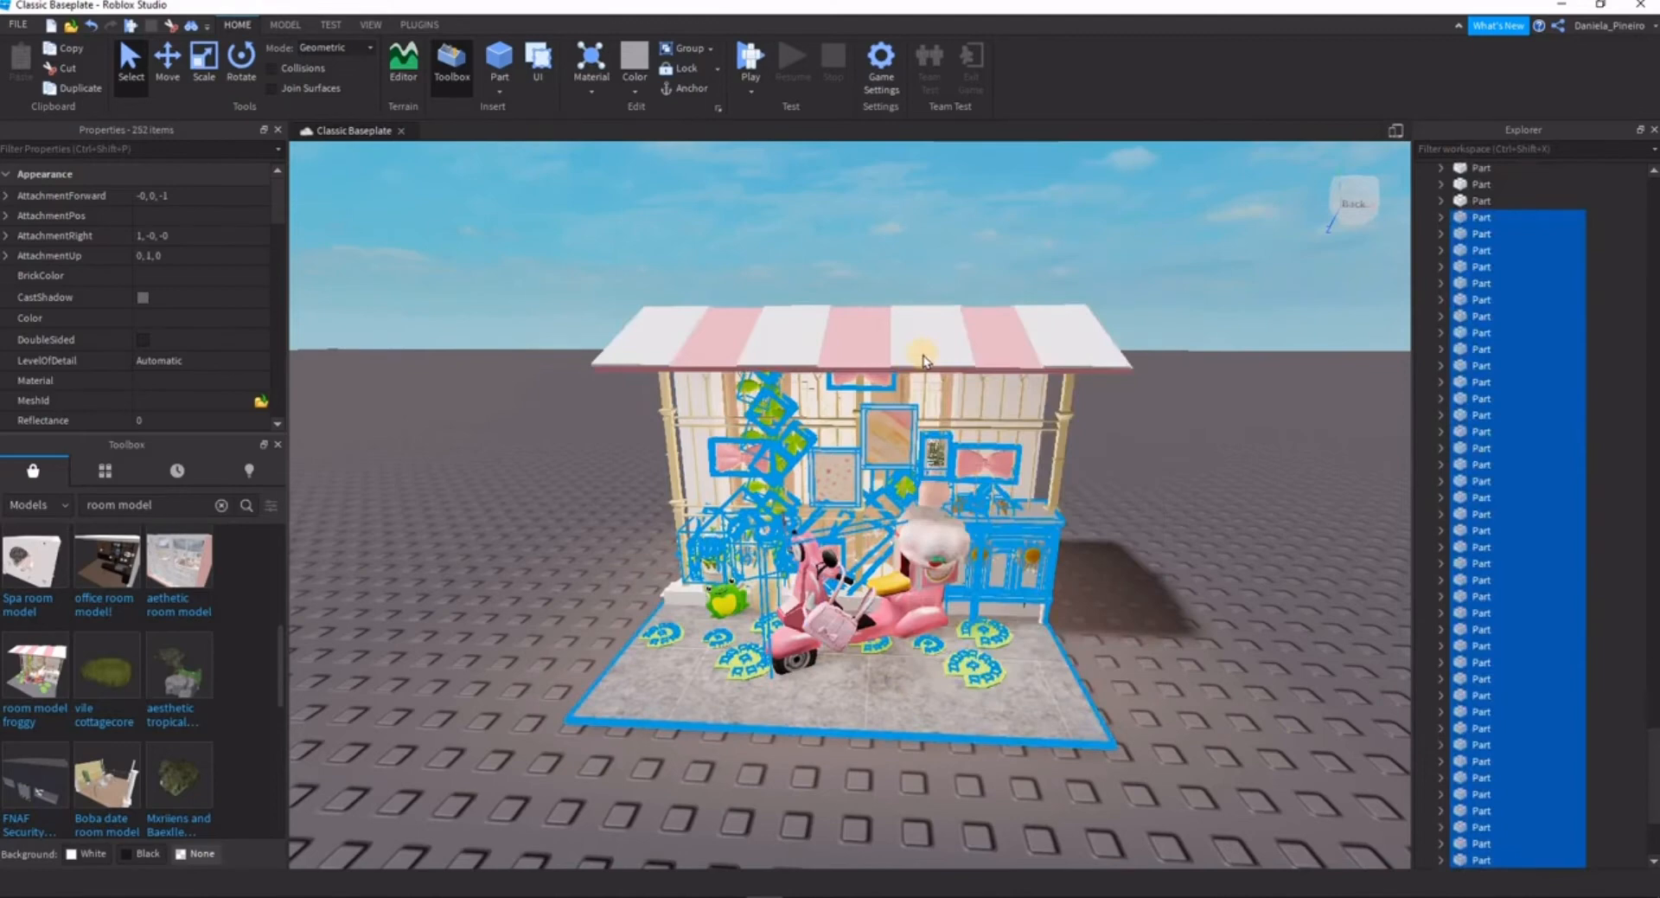
right_click(703, 414)
left_click(754, 569)
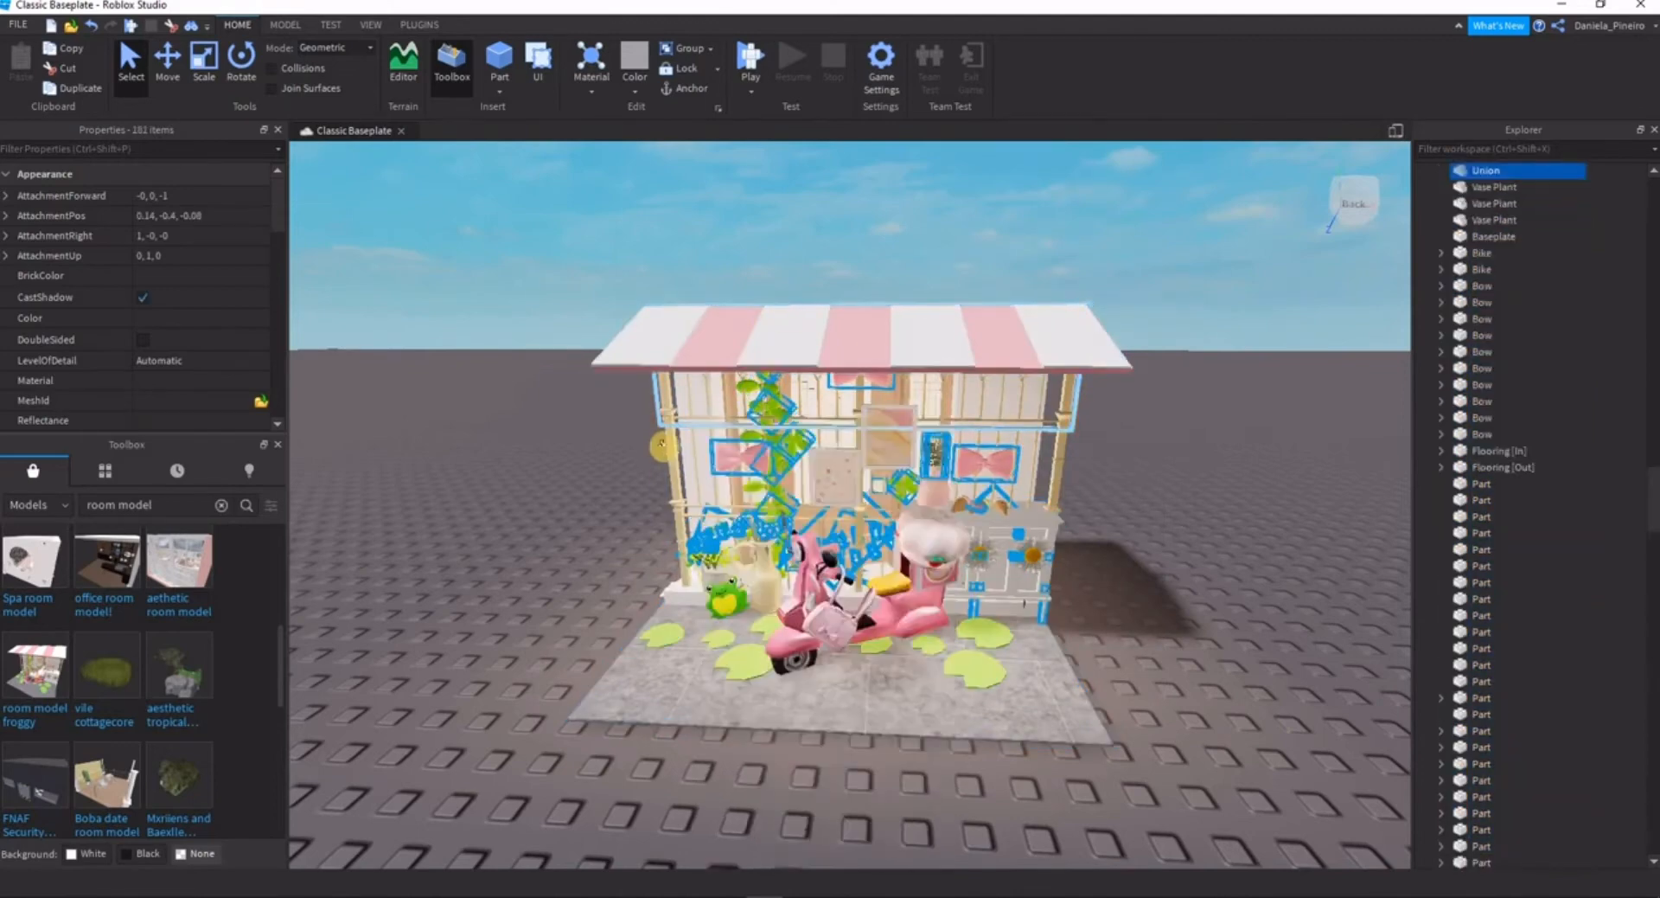
right_click(673, 467)
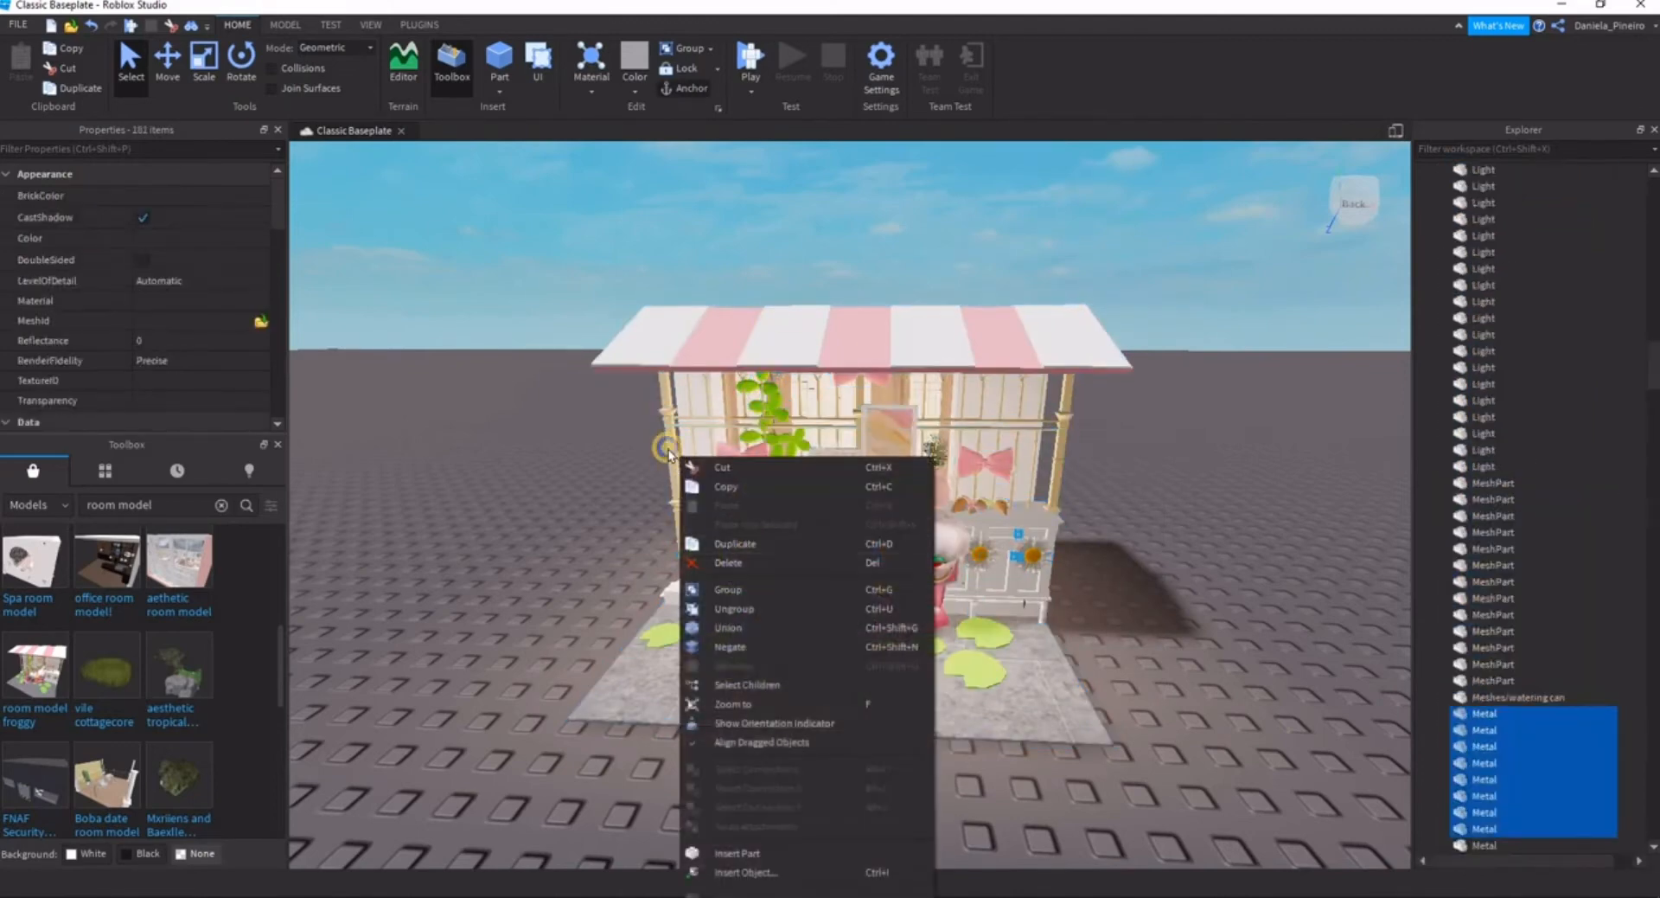
right_click(661, 458)
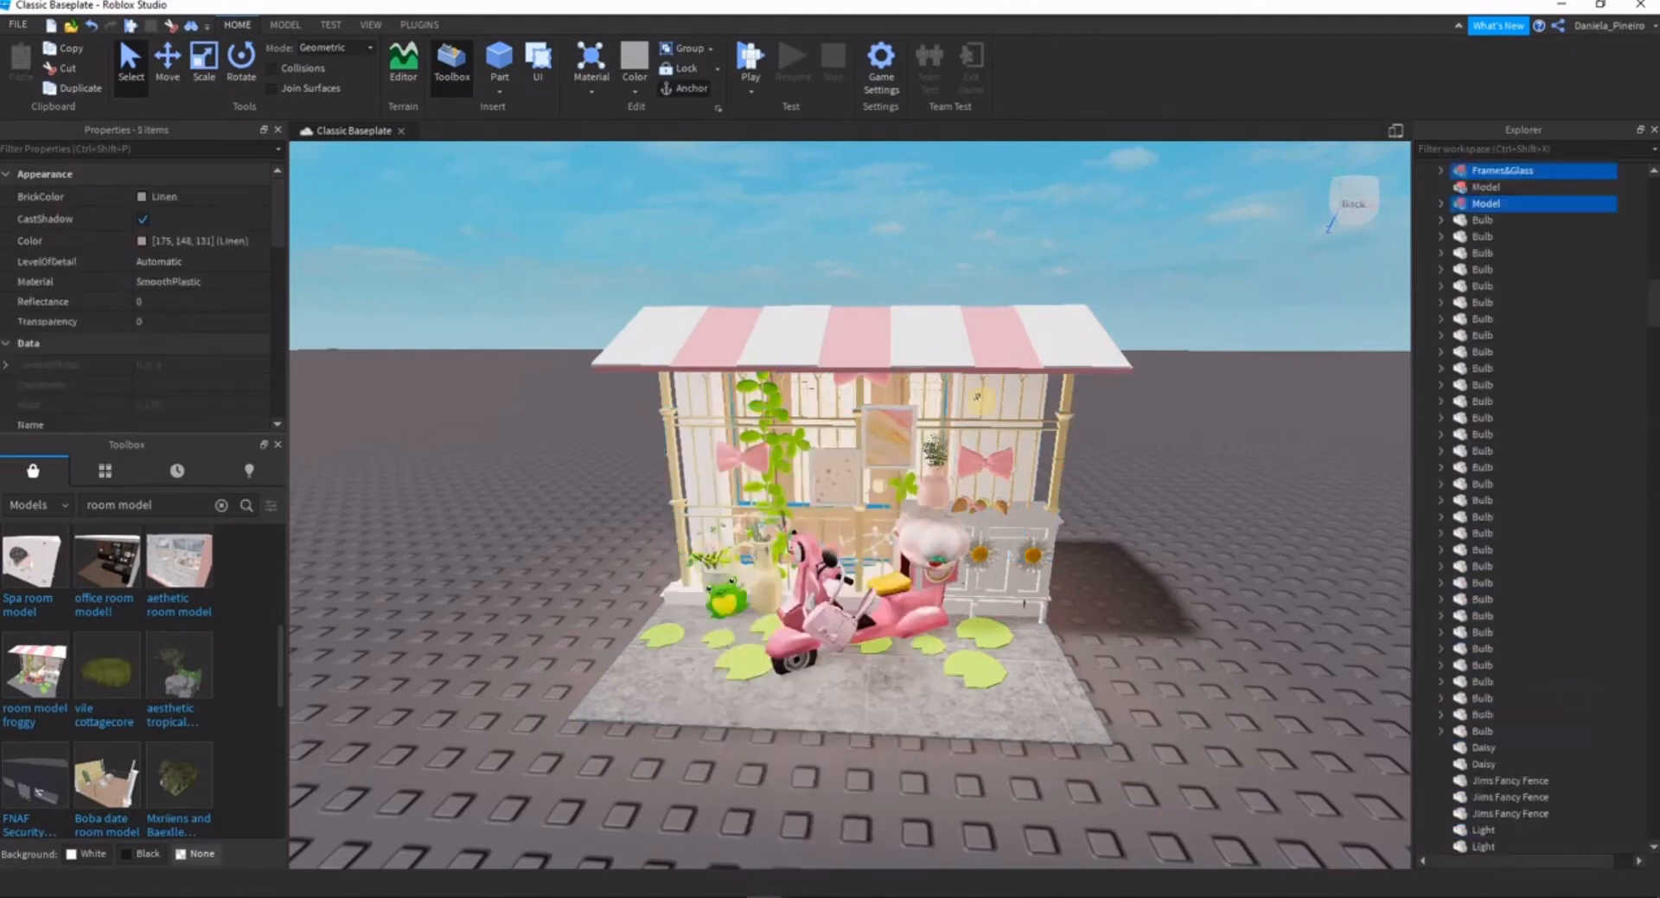
right_click(1043, 485)
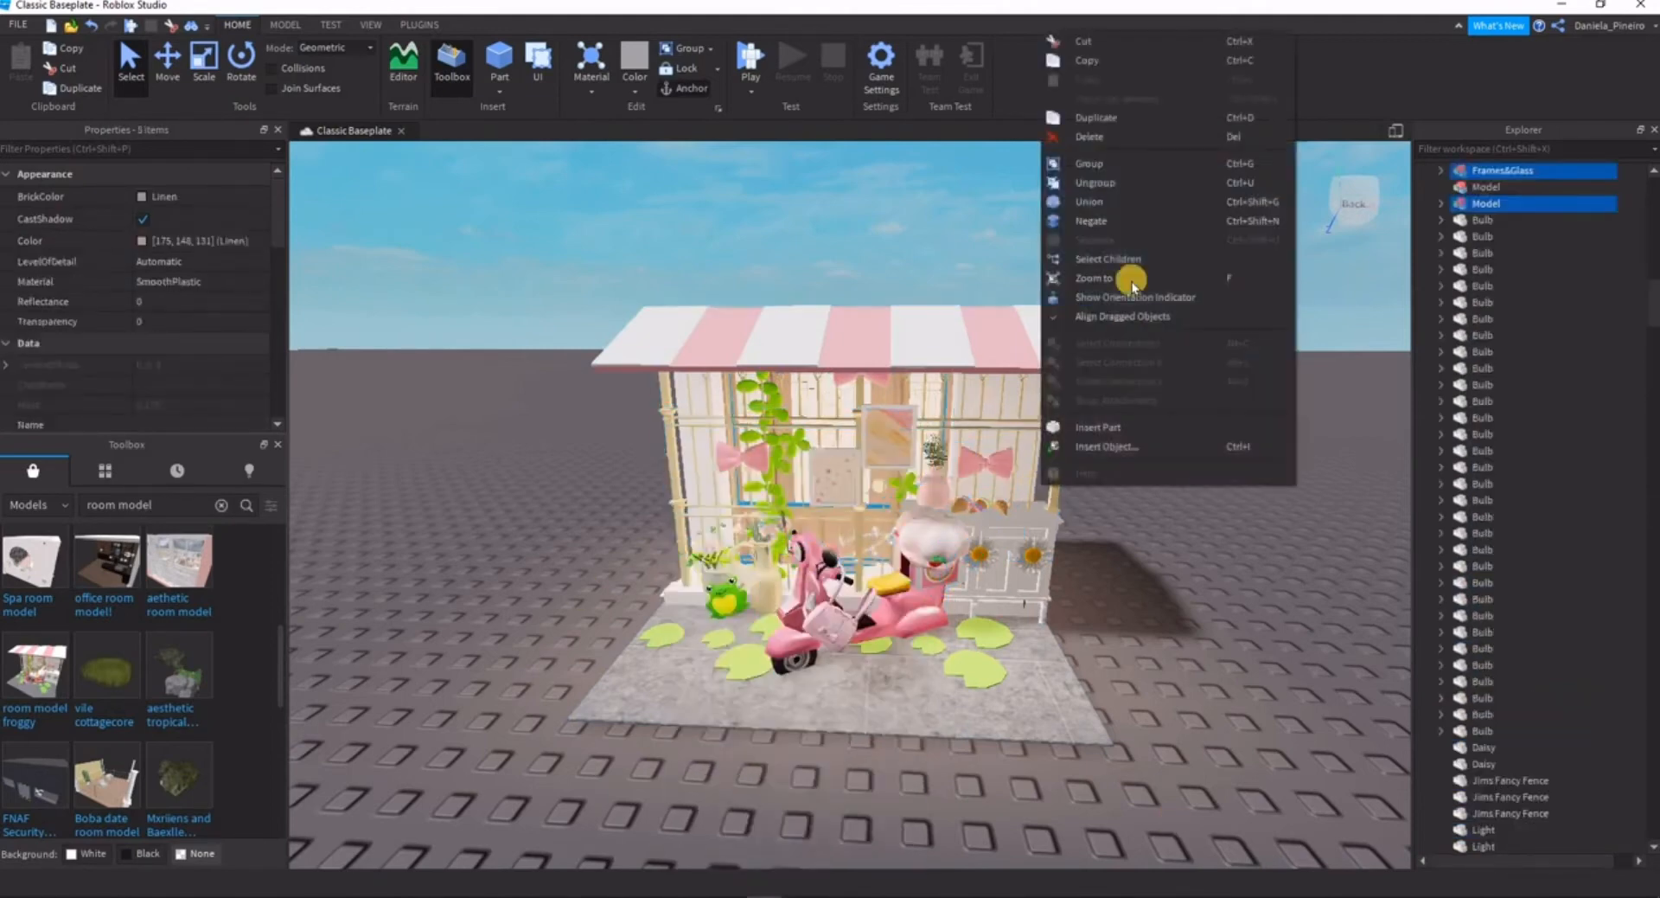
left_click(1095, 183)
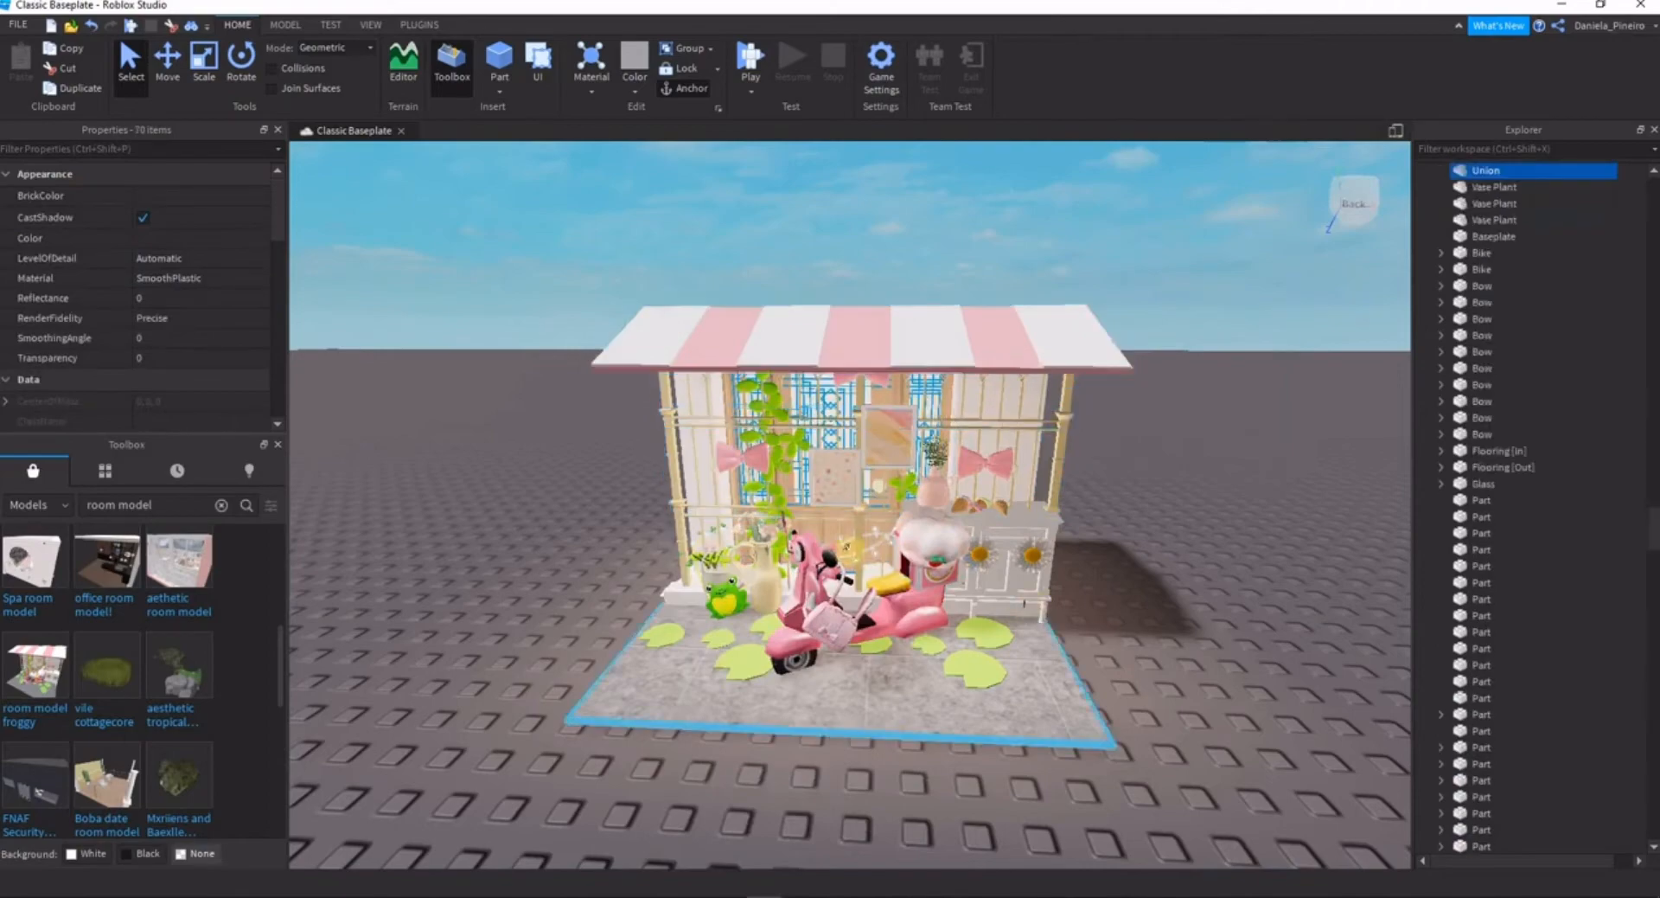
- Delete the pink bag and the fluffy ornament from the scooter
left_click(1107, 601)
right_click_drag(1107, 601, 1078, 631)
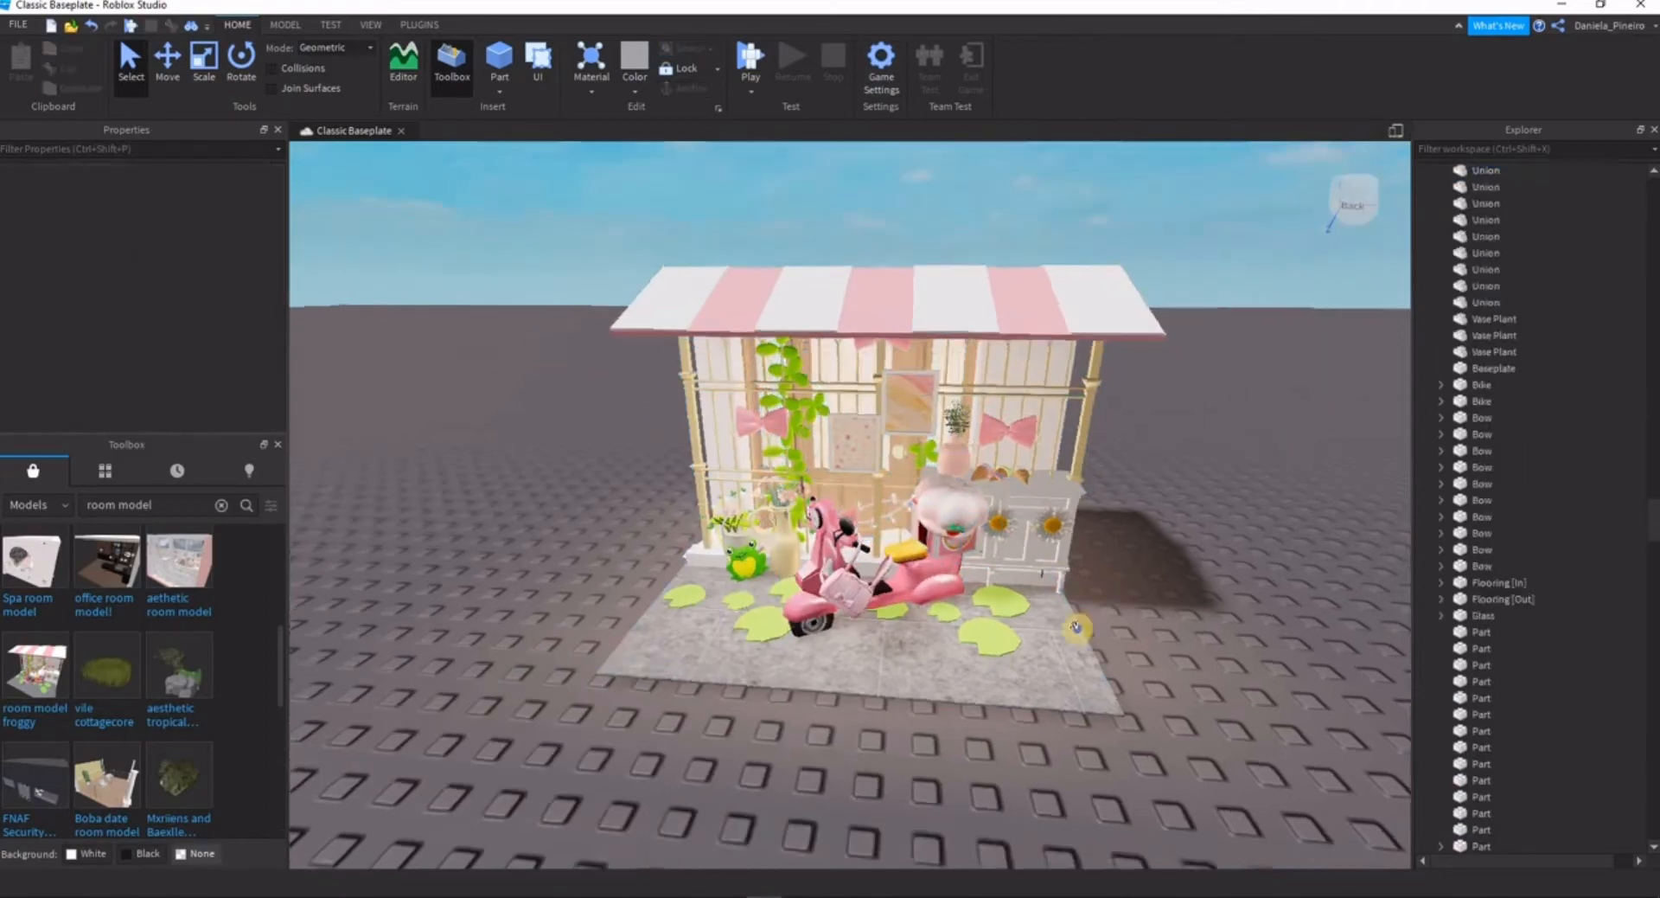
scroll(1072, 630, "up", 4)
left_click(915, 632)
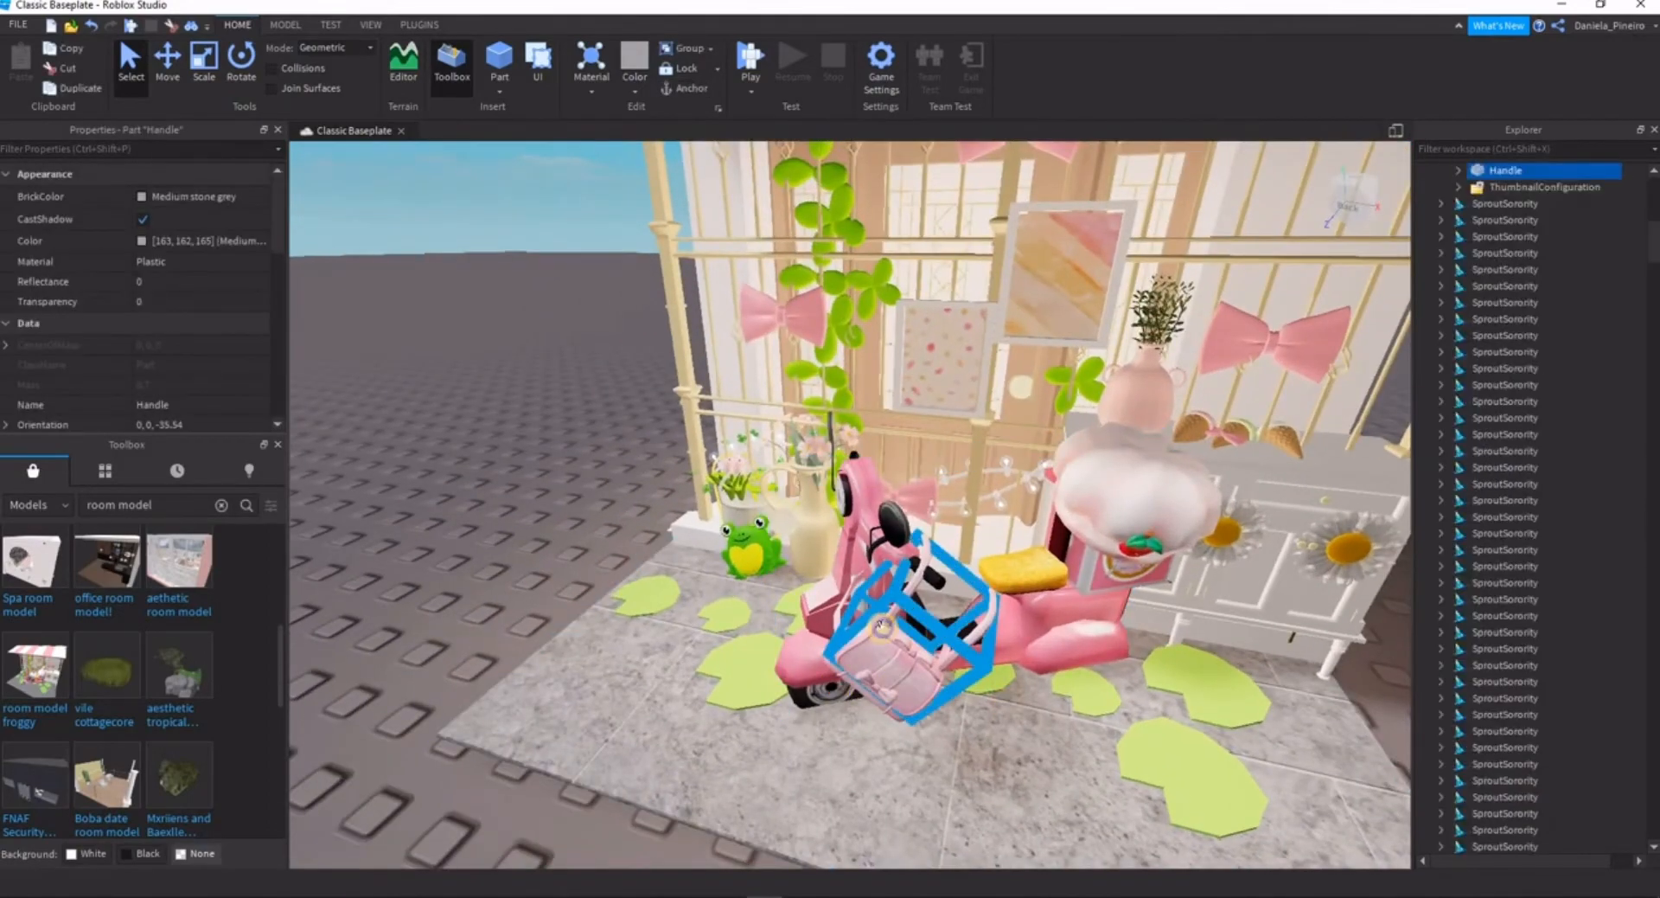
right_click_drag(915, 633, 906, 543)
scroll(869, 624, "down", 3)
scroll(869, 625, "up", 4)
key("Delete")
scroll(865, 623, "down", 4)
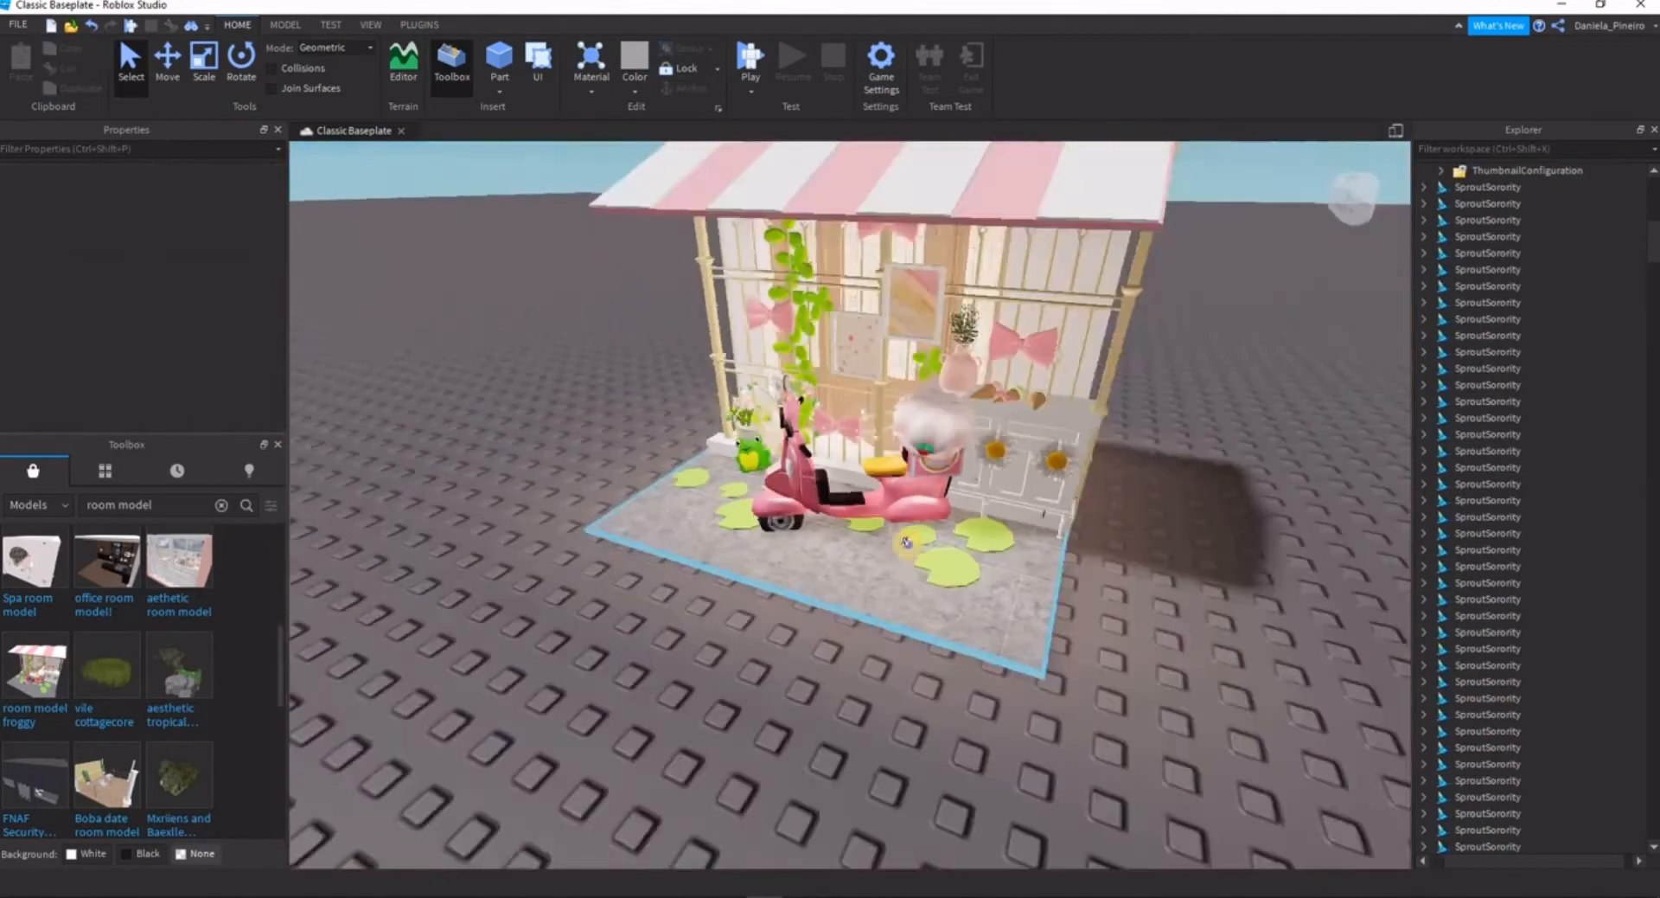
scroll(906, 543, "up", 3)
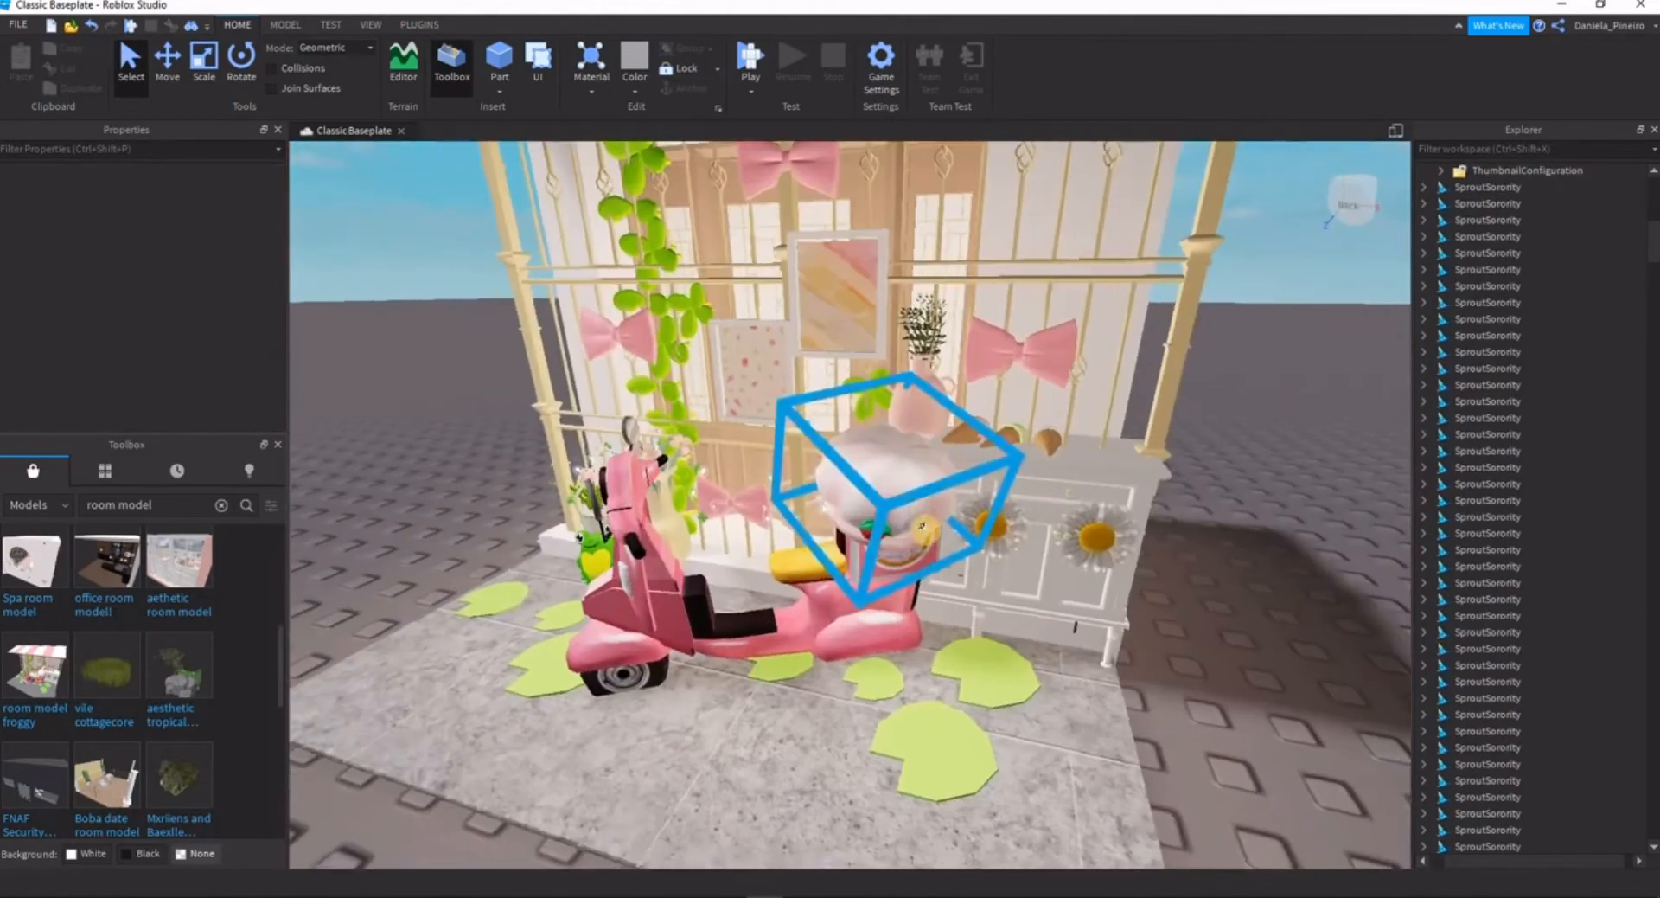
left_click(904, 540)
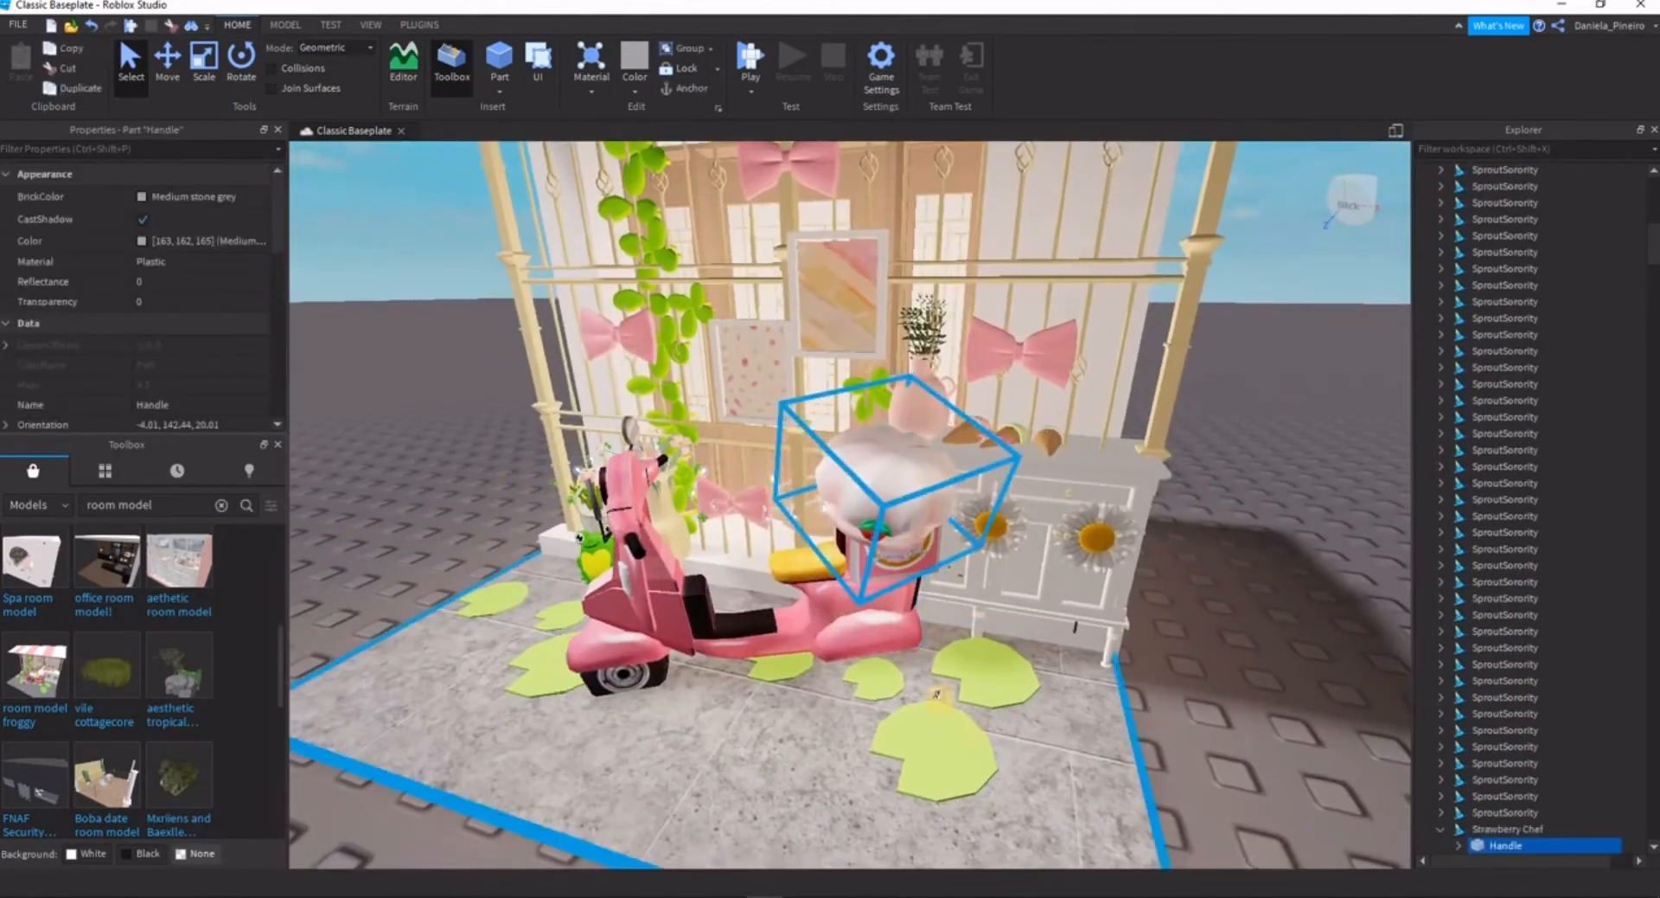
key("Delete")
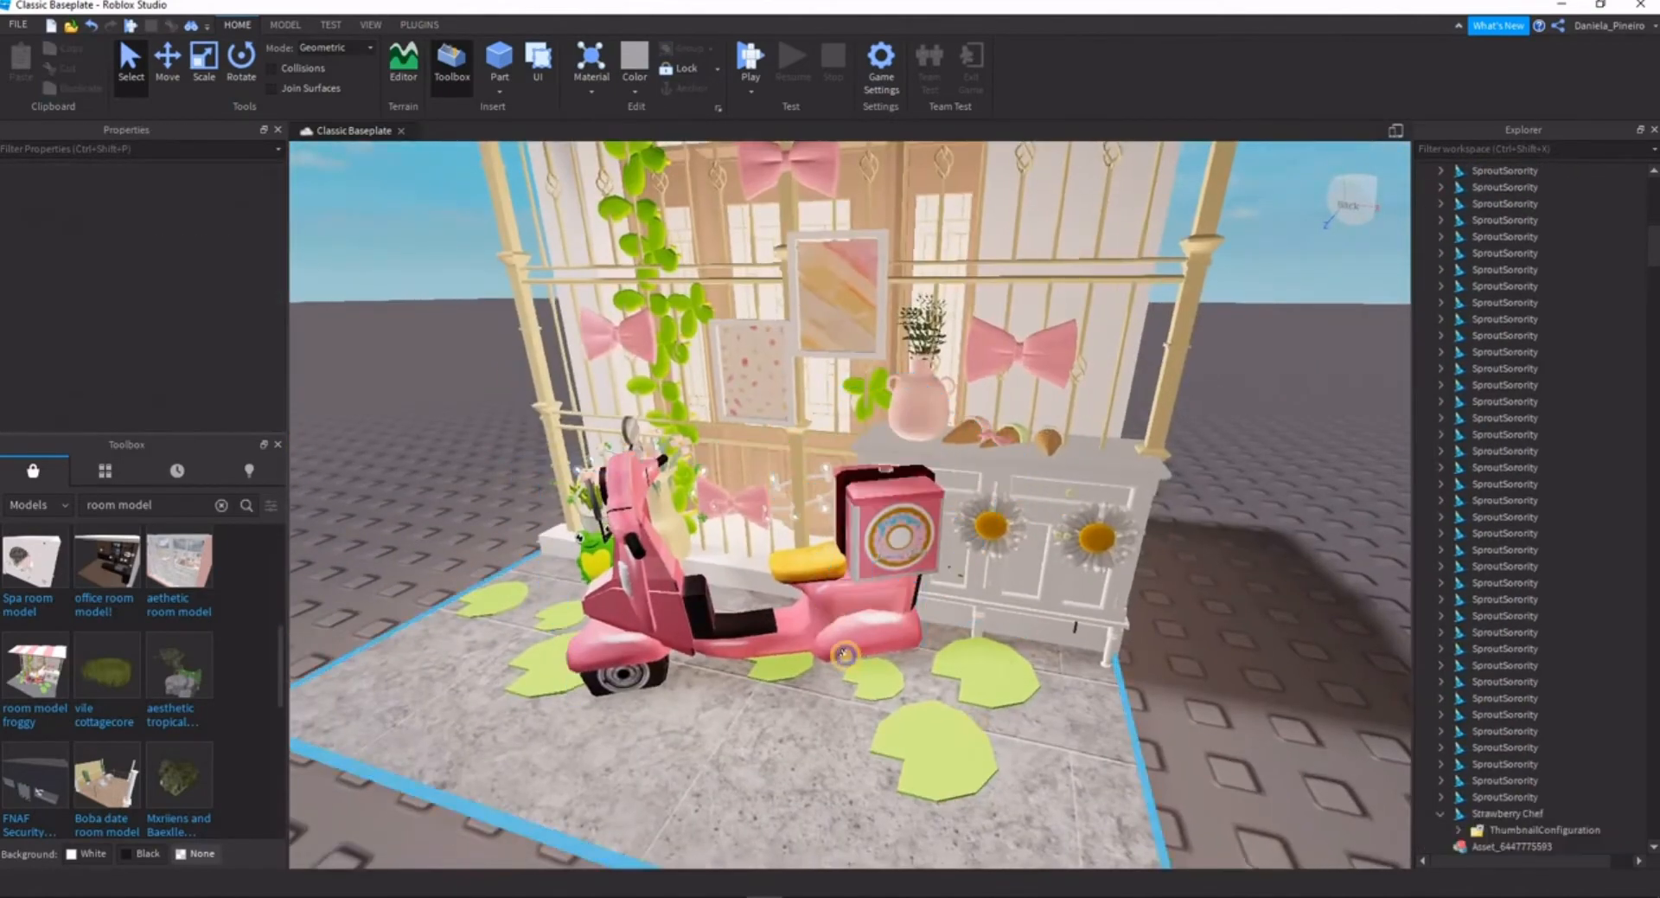
- Orbit around the stall and box-select all of its parts
middle_click_drag(845, 656, 845, 657)
scroll(753, 512, "down", 4)
scroll(753, 512, "up", 3)
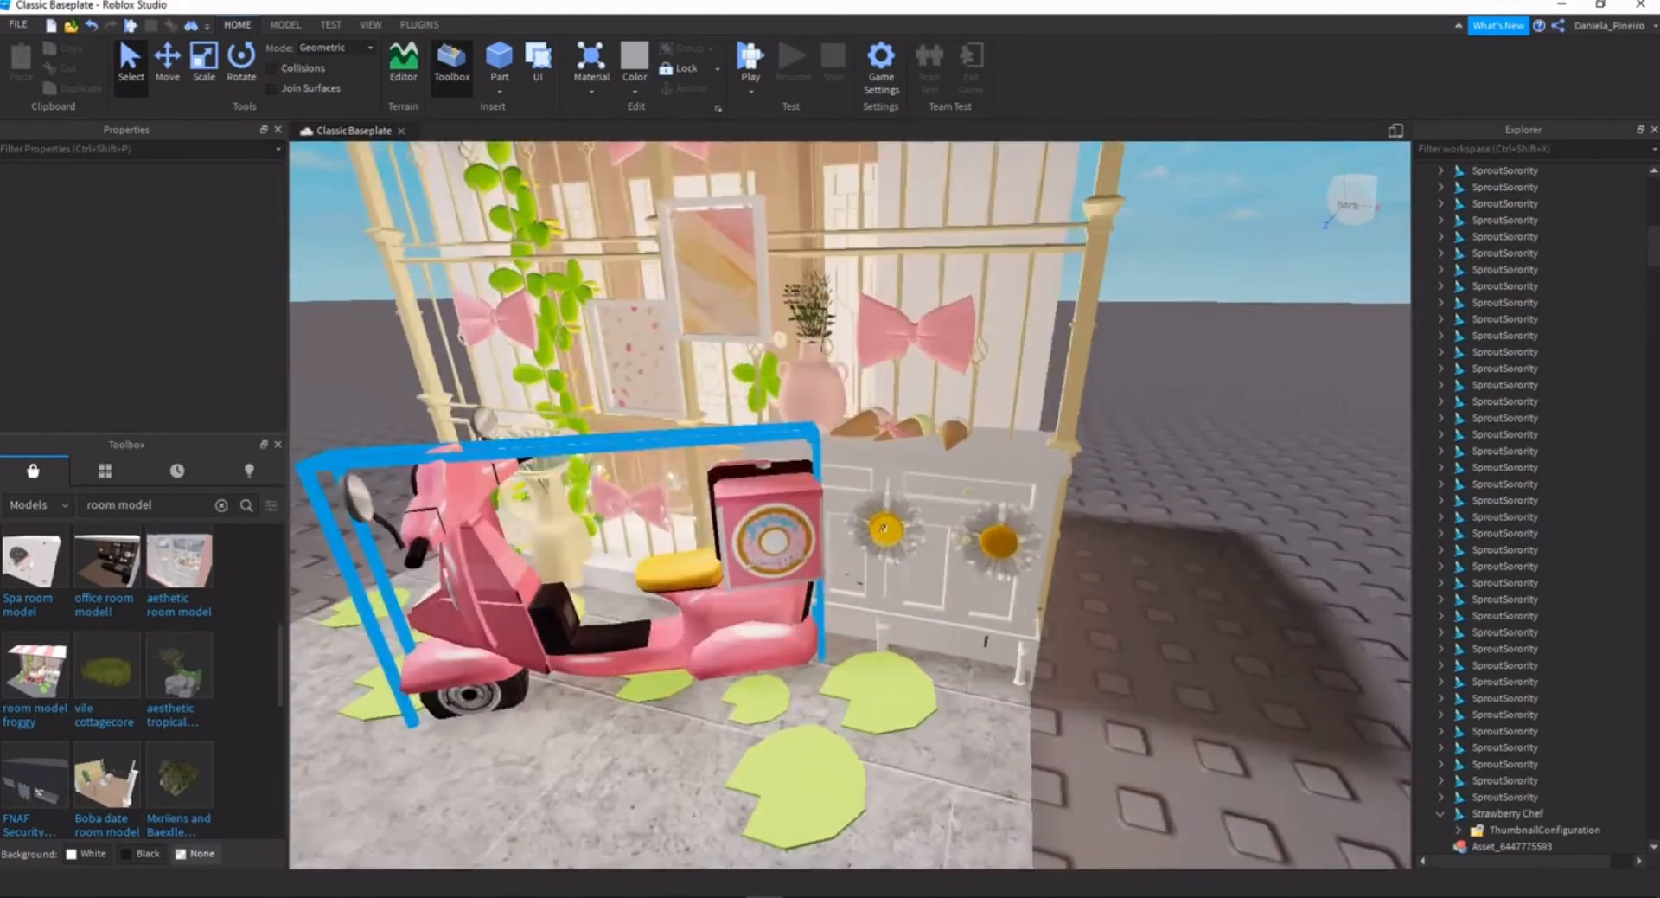
scroll(854, 527, "up", 2)
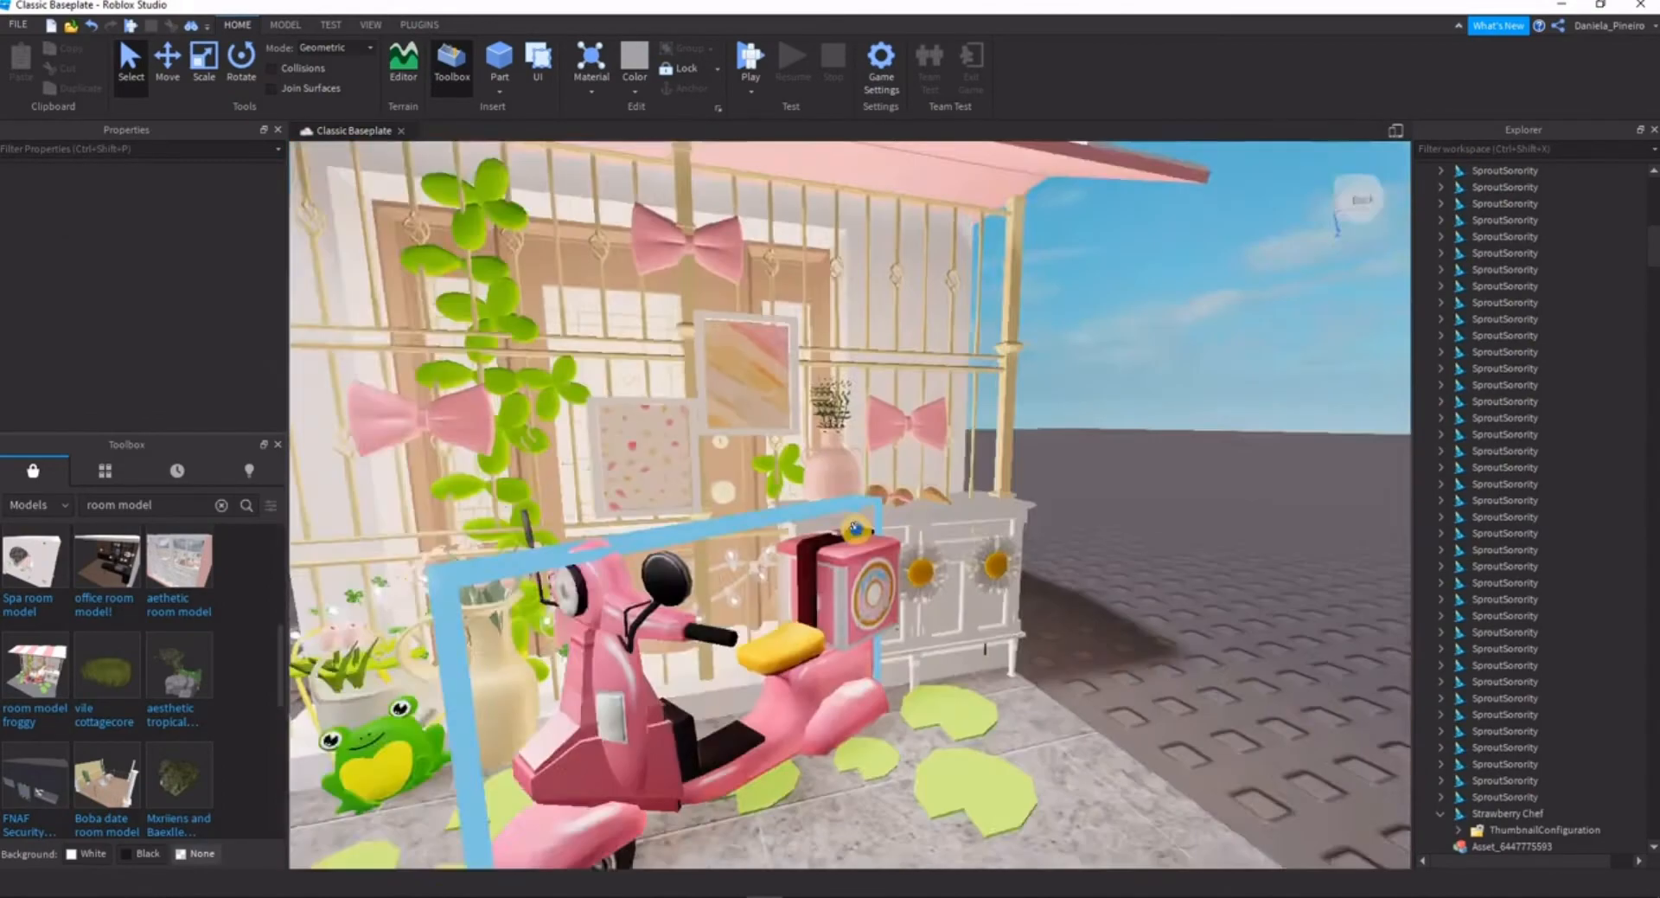
right_click_drag(855, 528, 864, 556)
scroll(855, 560, "down", 5)
scroll(858, 559, "up", 3)
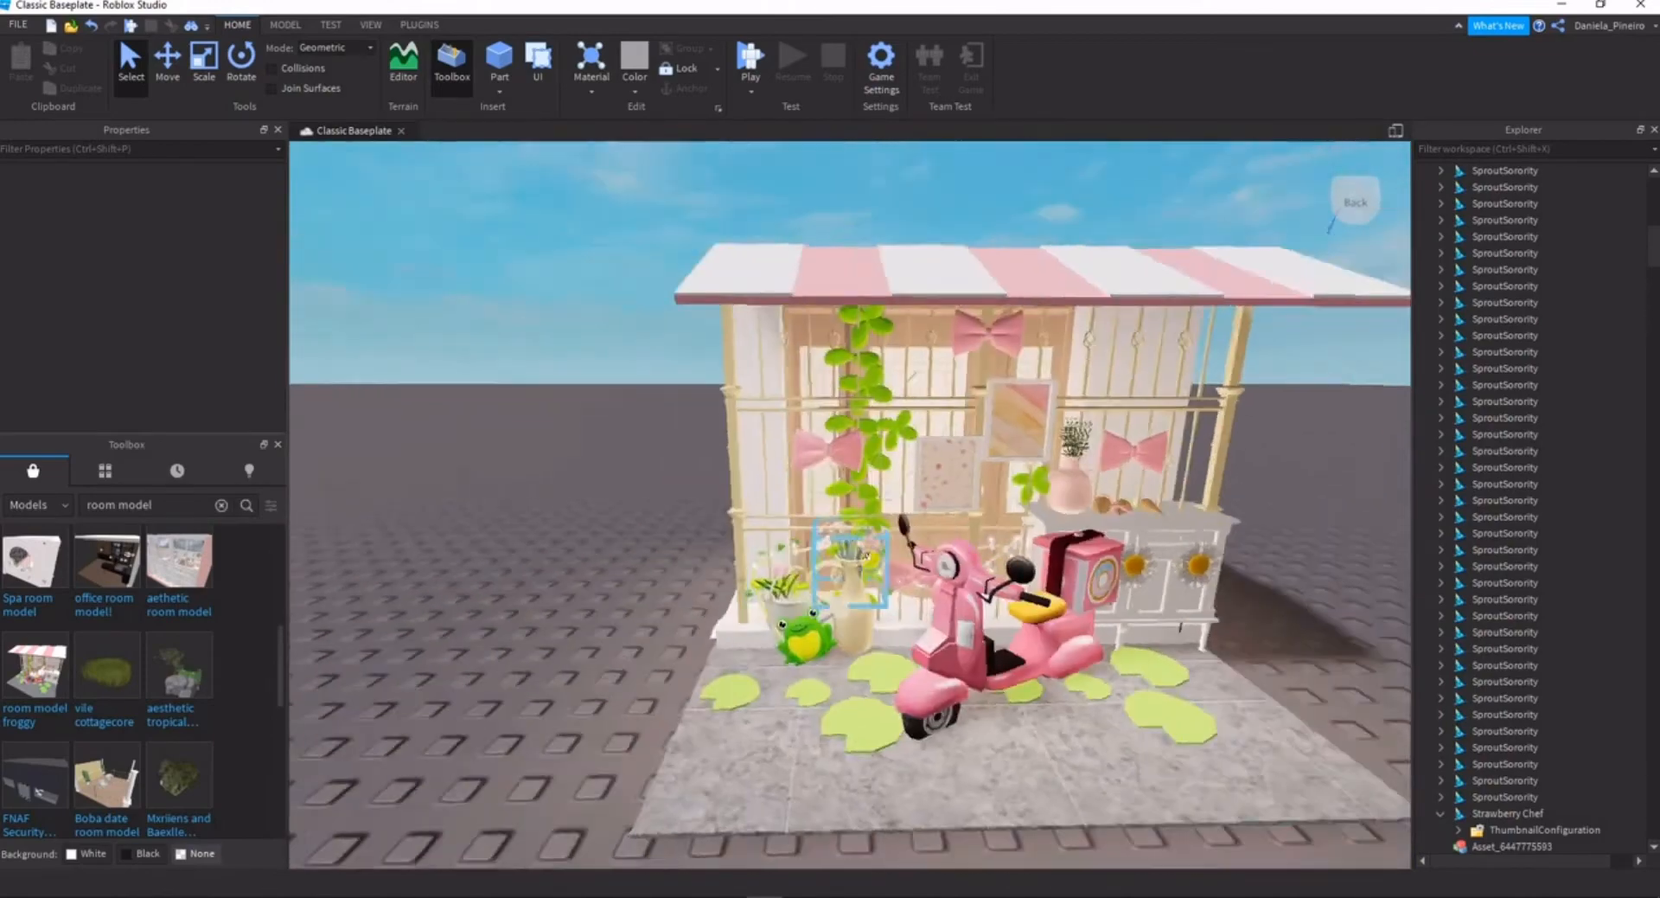
scroll(867, 556, "up", 3)
scroll(867, 556, "down", 5)
scroll(867, 556, "up", 2)
scroll(867, 558, "down", 5)
scroll(778, 337, "up", 2)
scroll(715, 577, "down", 1)
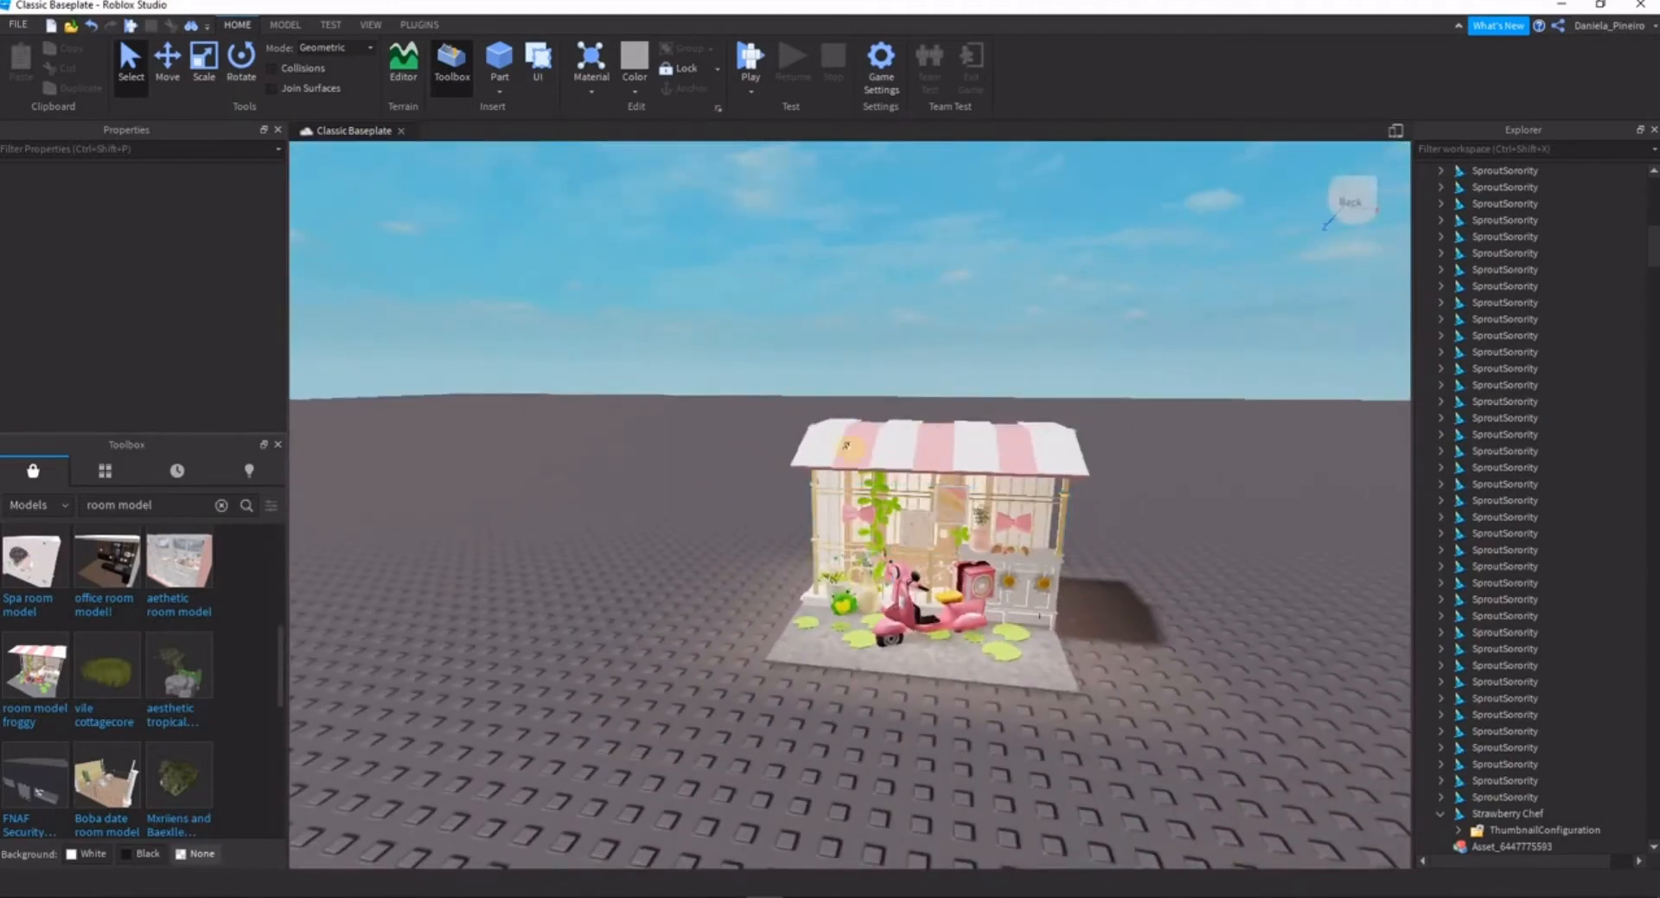
left_click(686, 491)
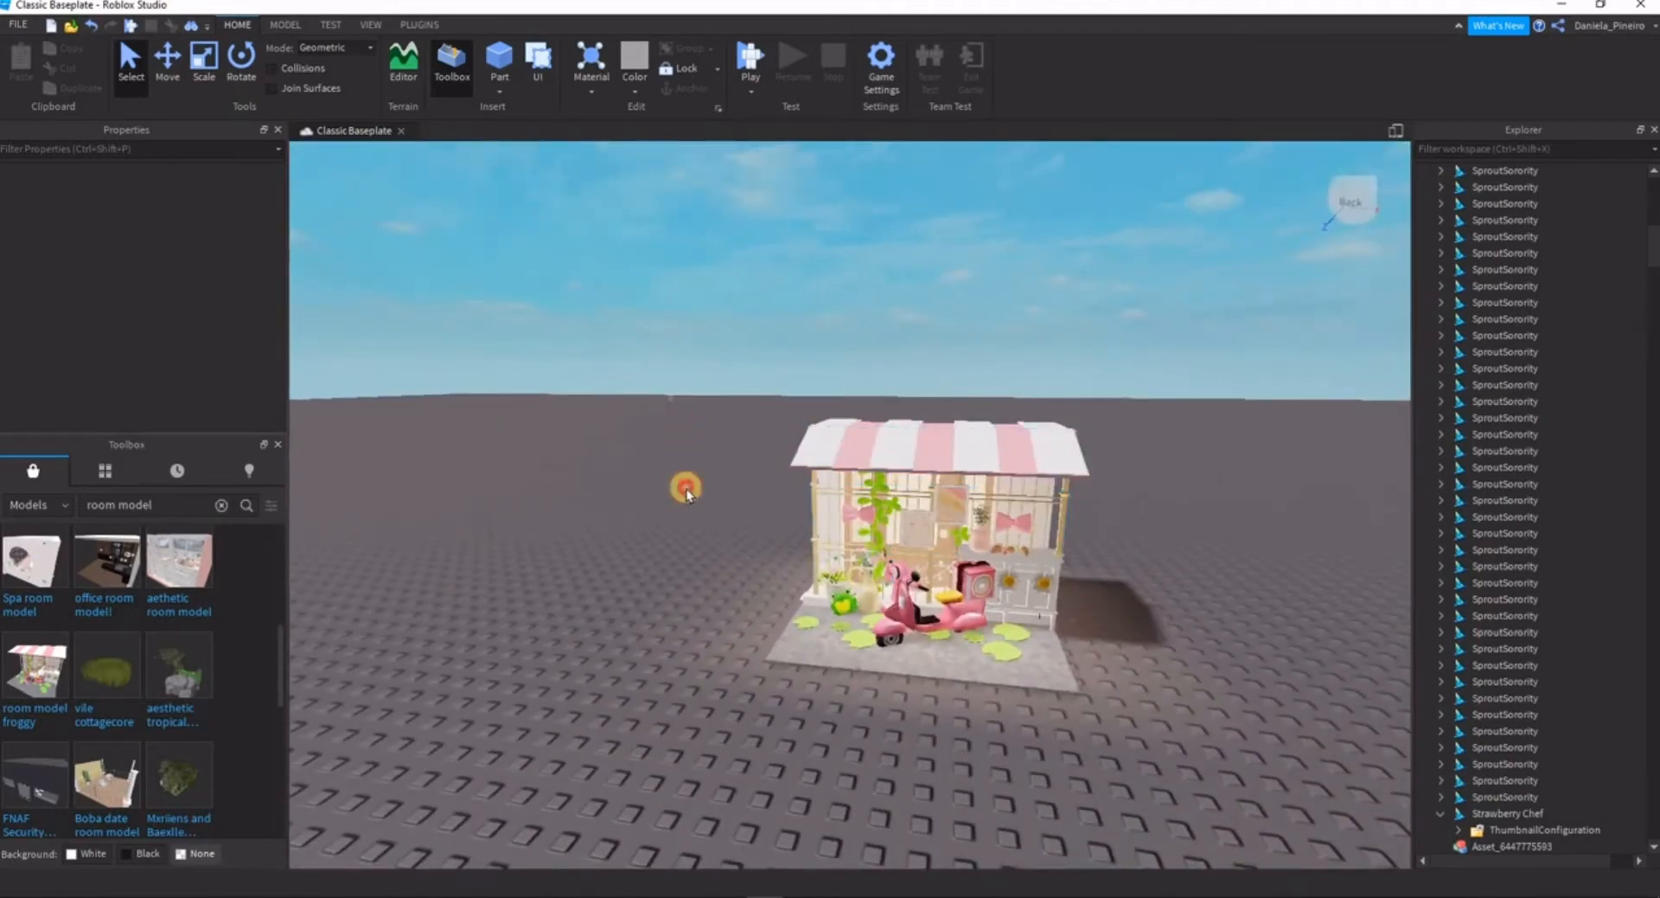
left_click_drag(686, 491, 1109, 777)
- Group the selected stall parts into one Model and slide it along X
right_click(927, 567)
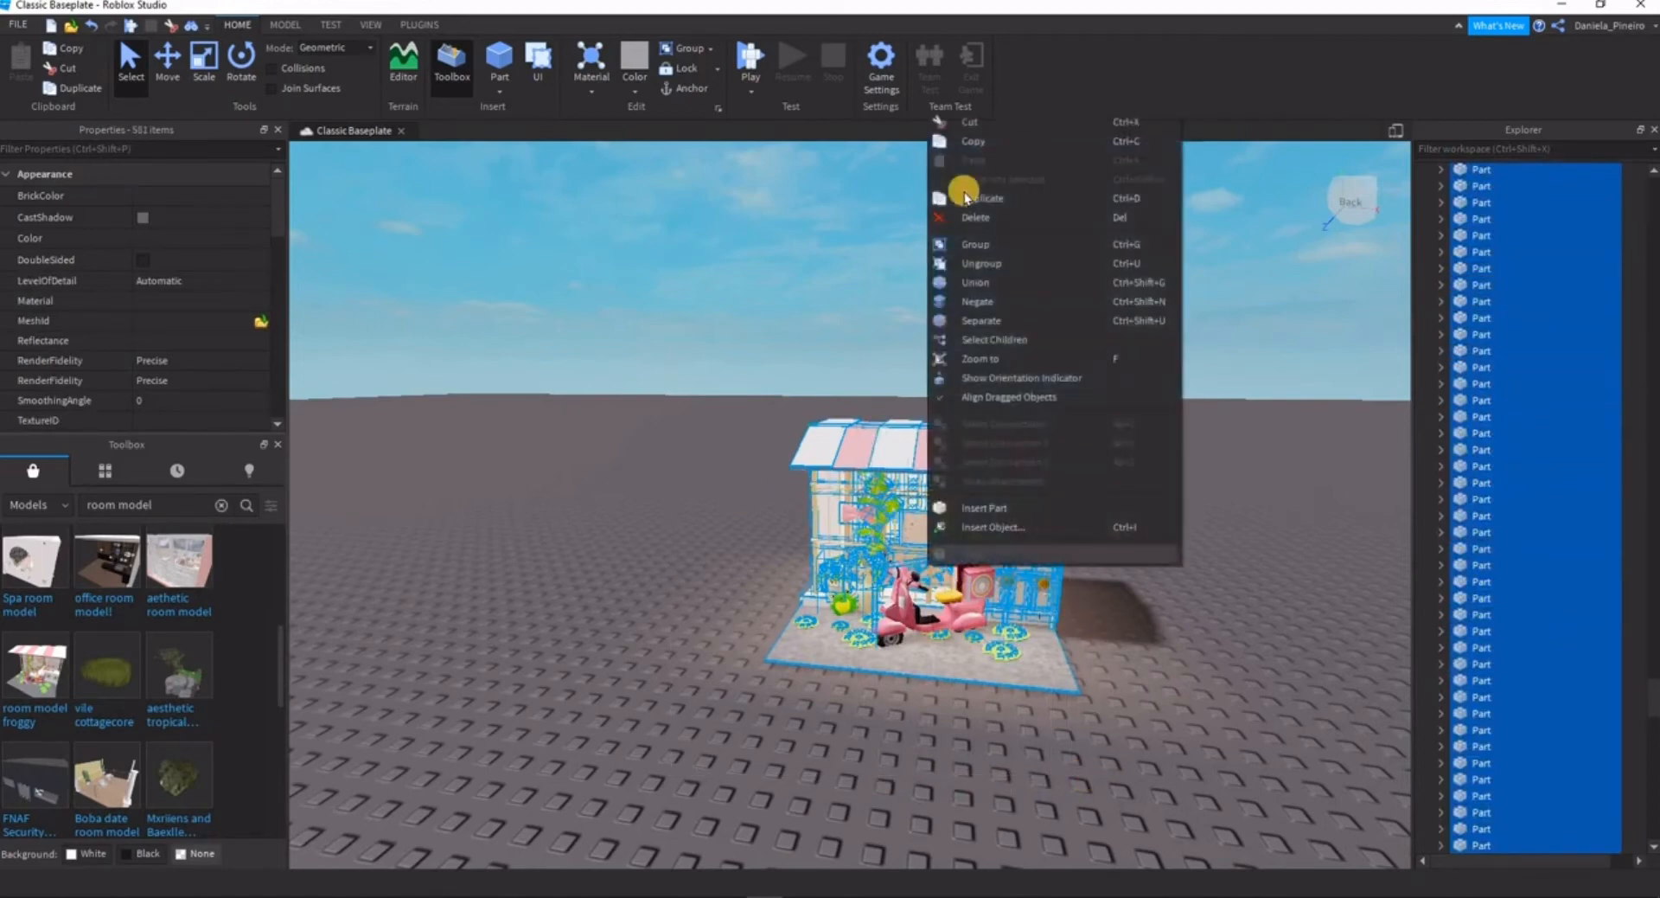
left_click(977, 242)
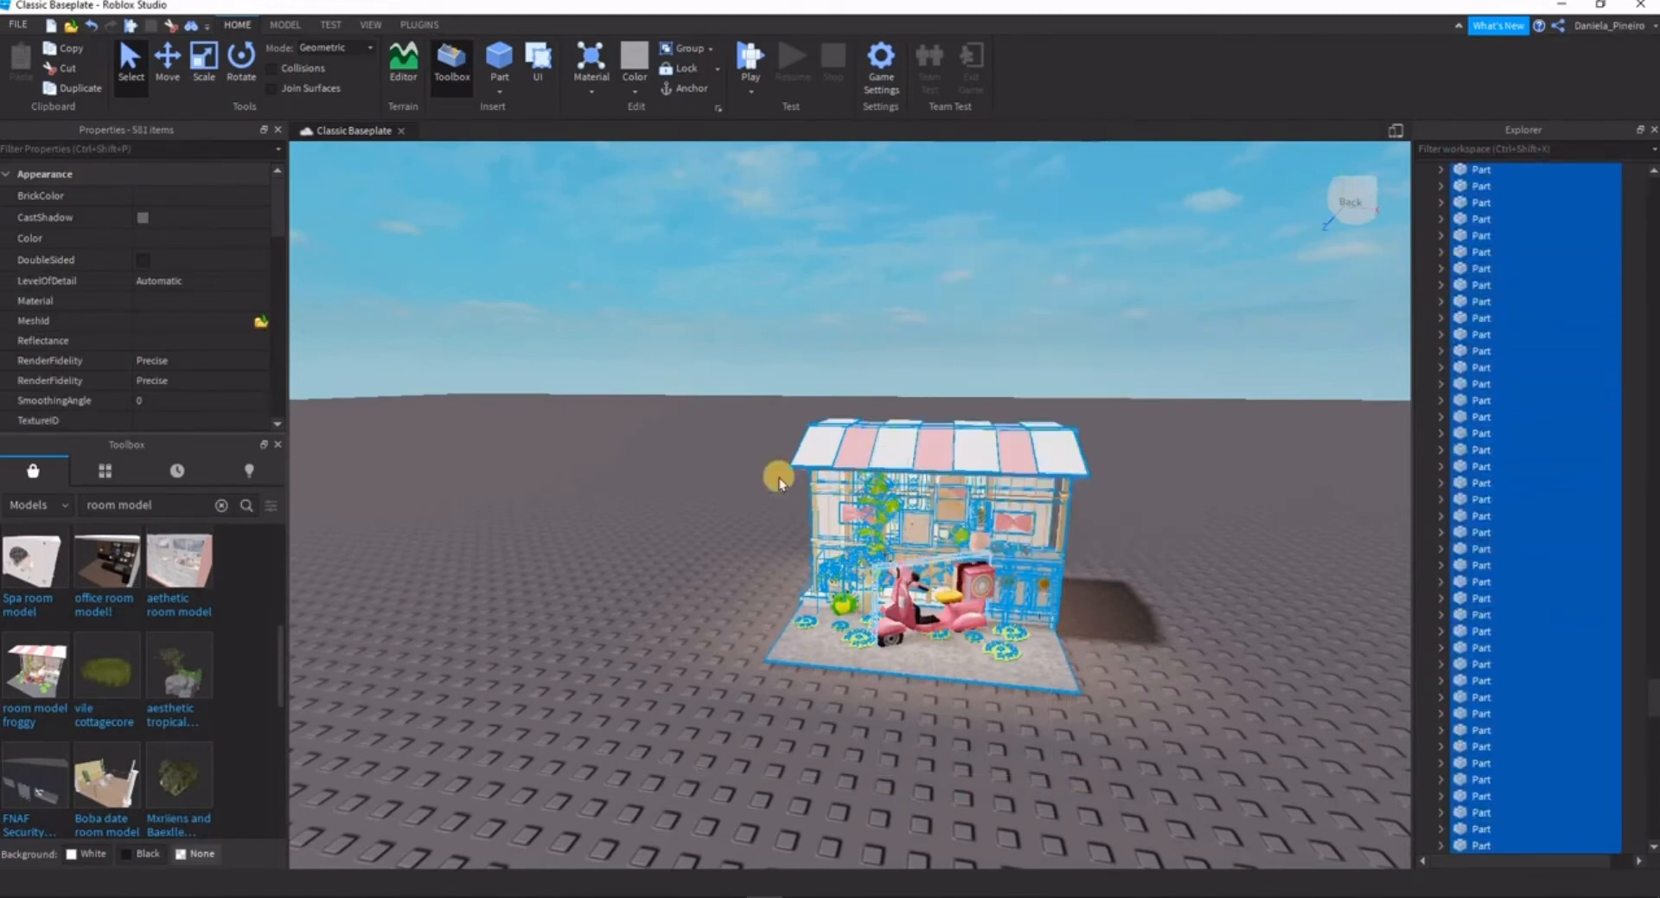
left_click(168, 59)
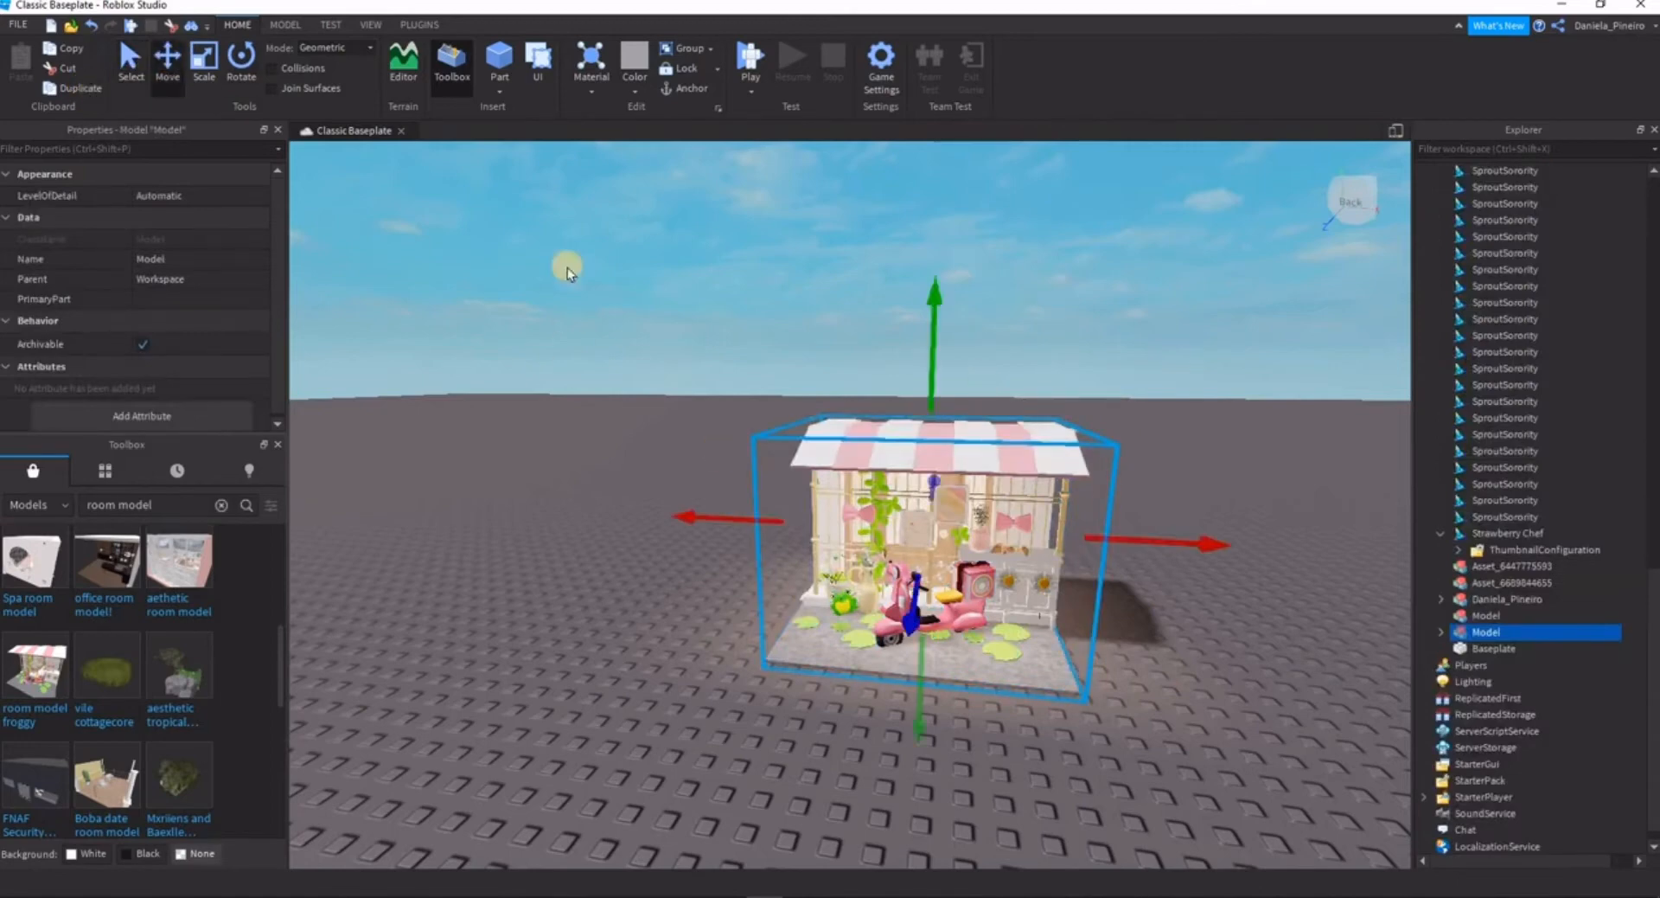
left_click_drag(1197, 542, 1407, 669)
- Export the grouped stall Model as an OBJ named 'donutmodel'
left_click(1469, 635)
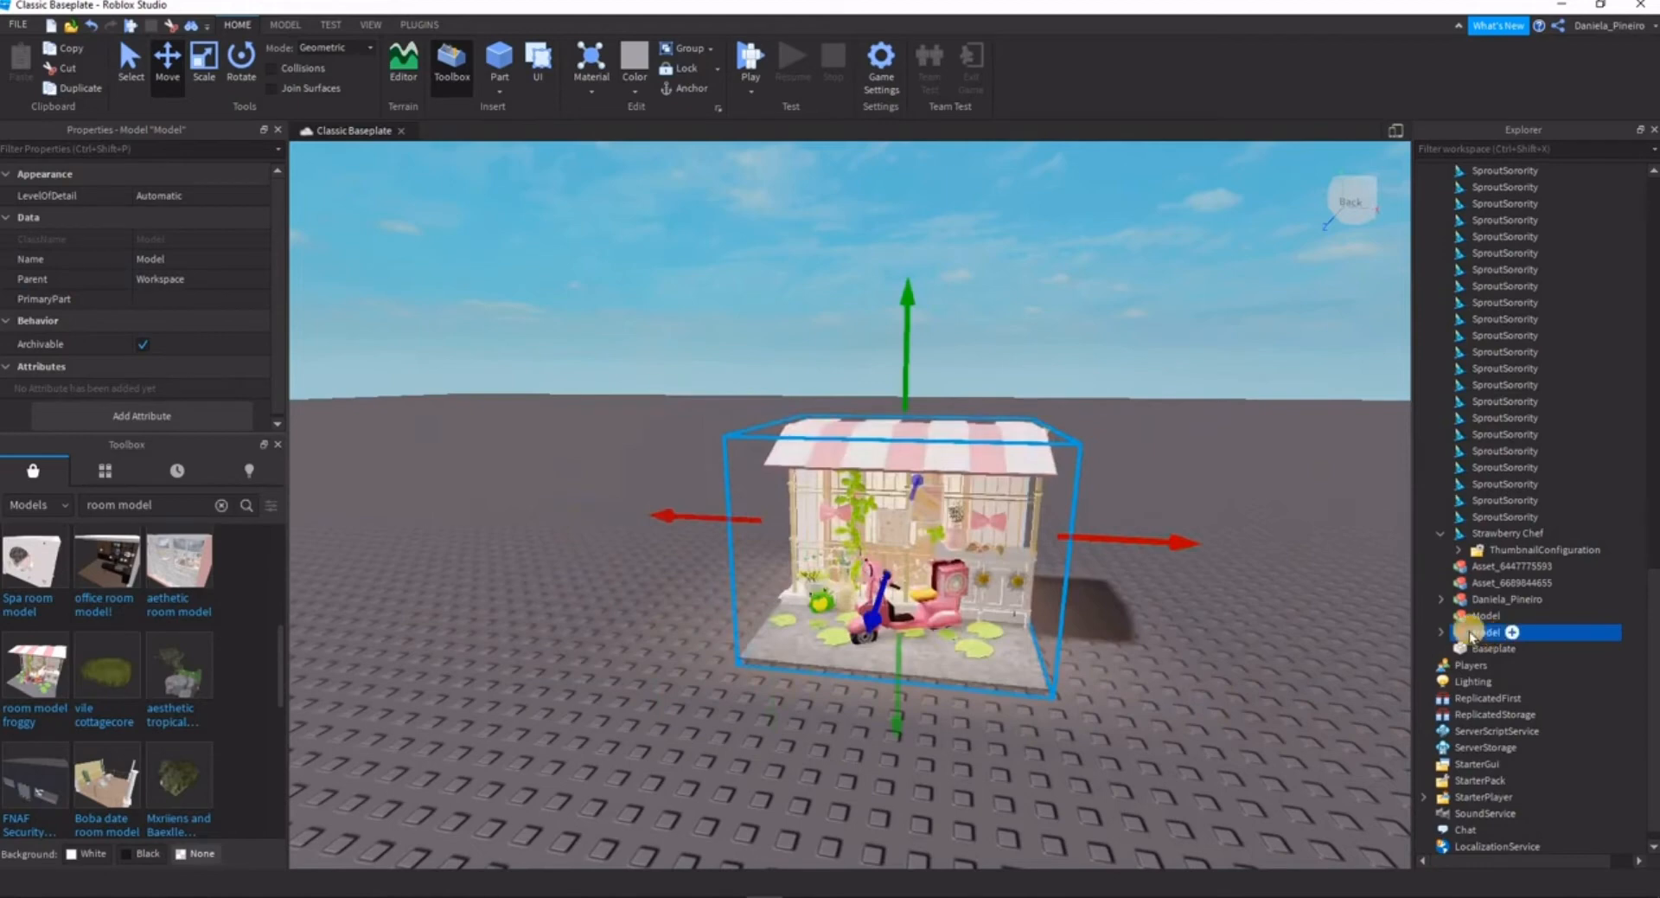
left_click(1472, 636)
right_click(1484, 636)
left_click(1476, 592)
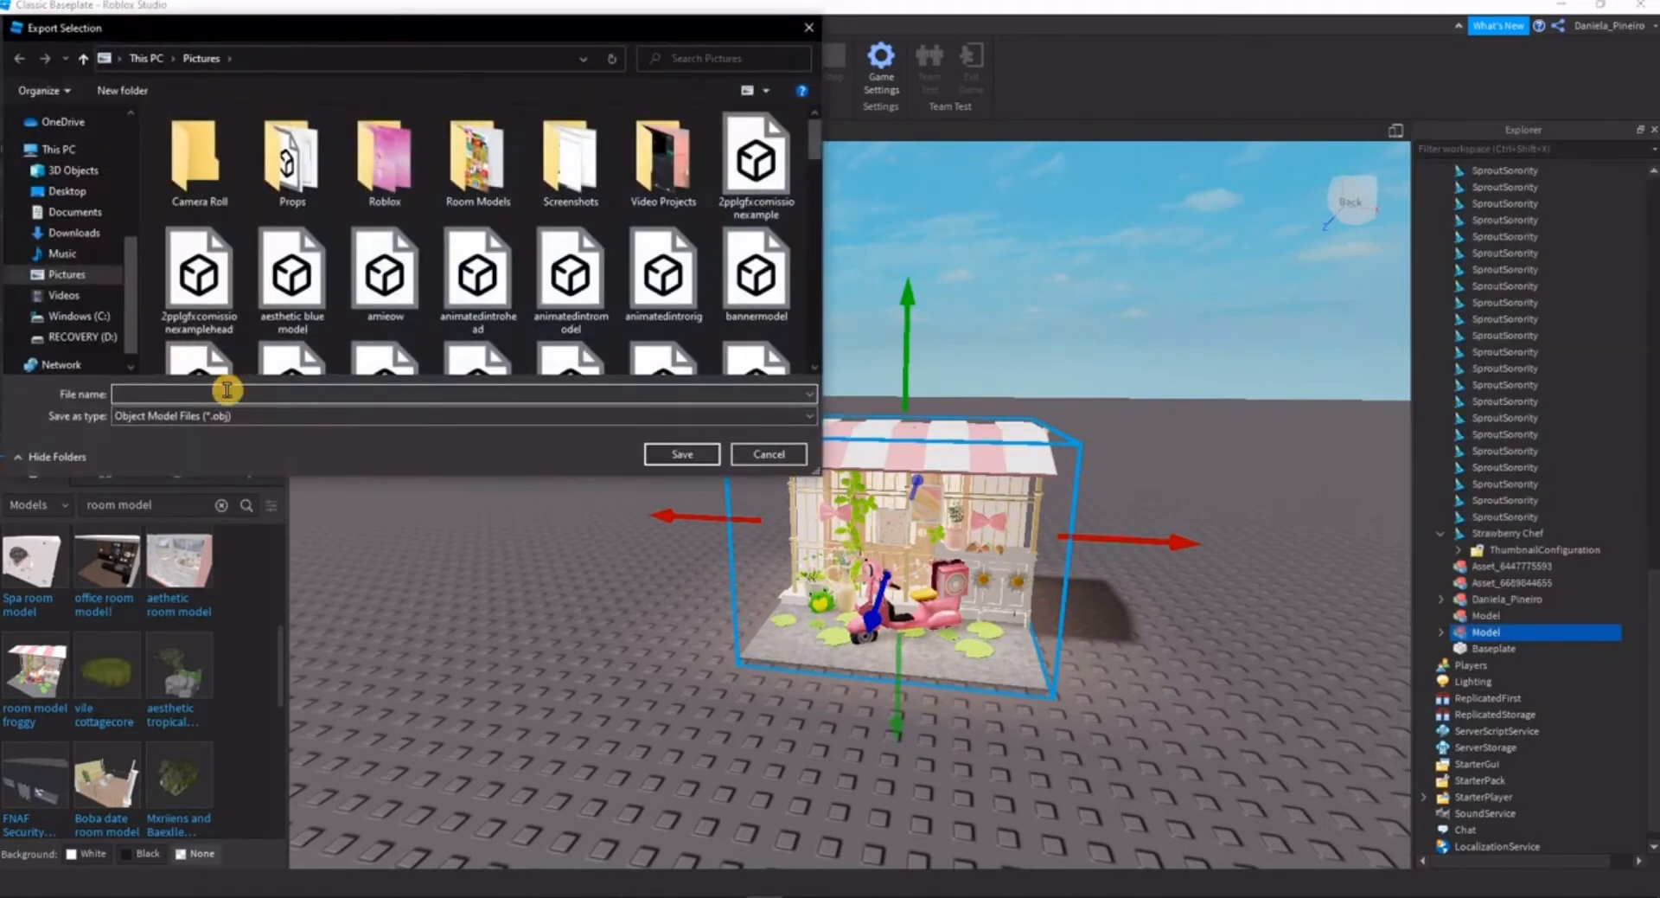
type("donutmodel")
key("Return")
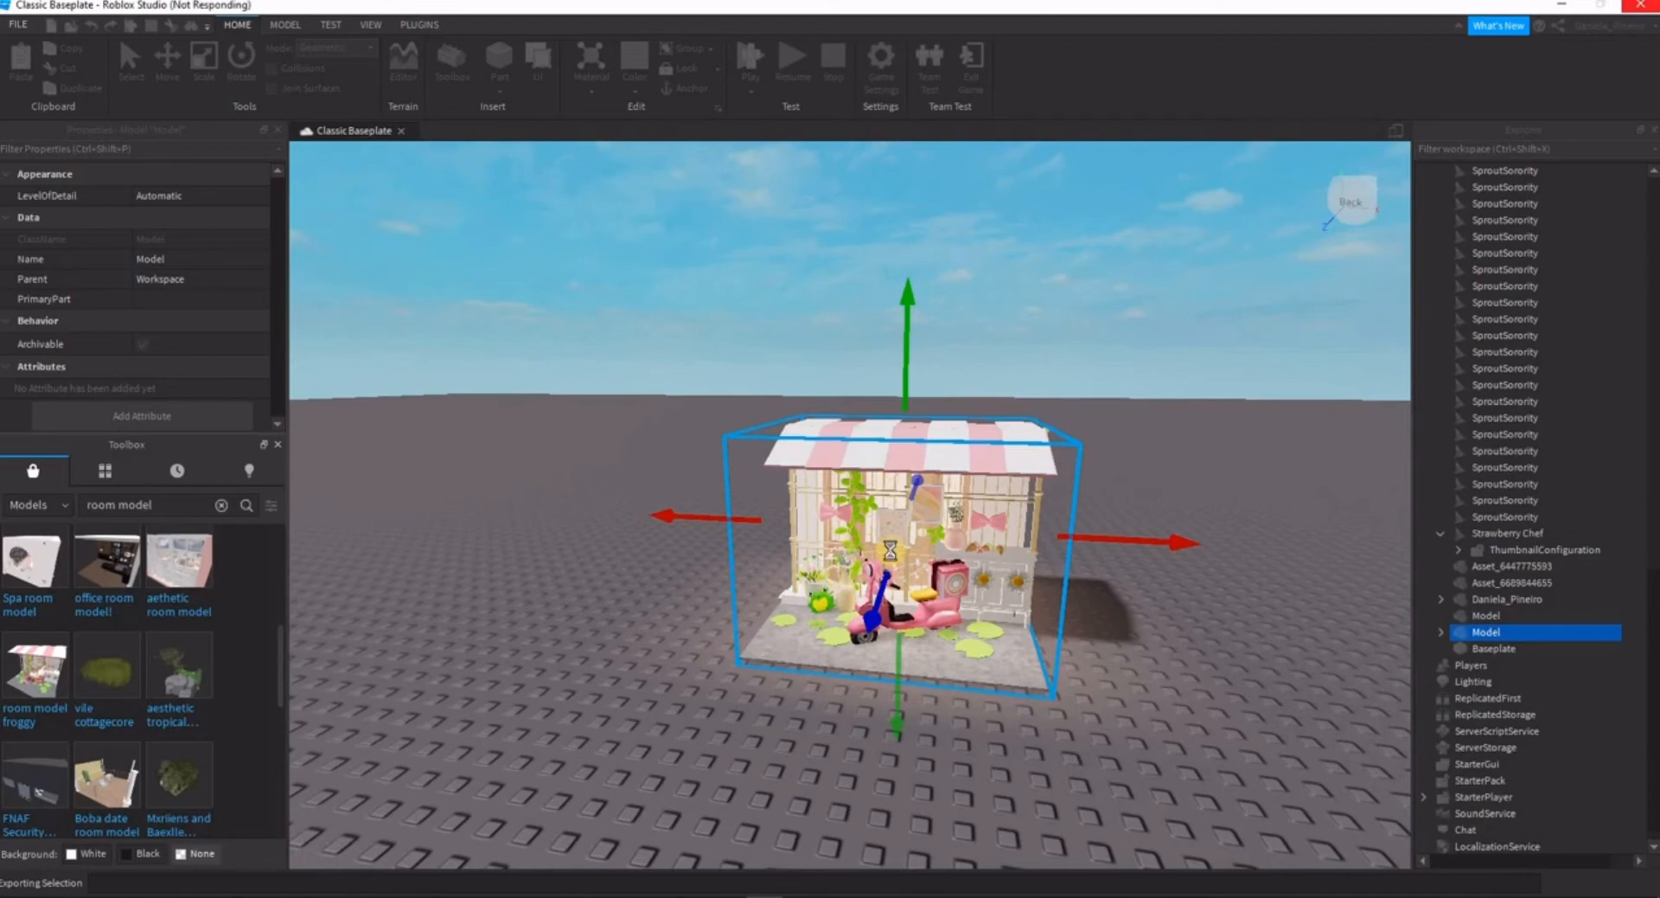
- Move the avatar next to the shop stand and rotate it to face the front
left_click(1141, 686)
scroll(971, 665, "up", 5)
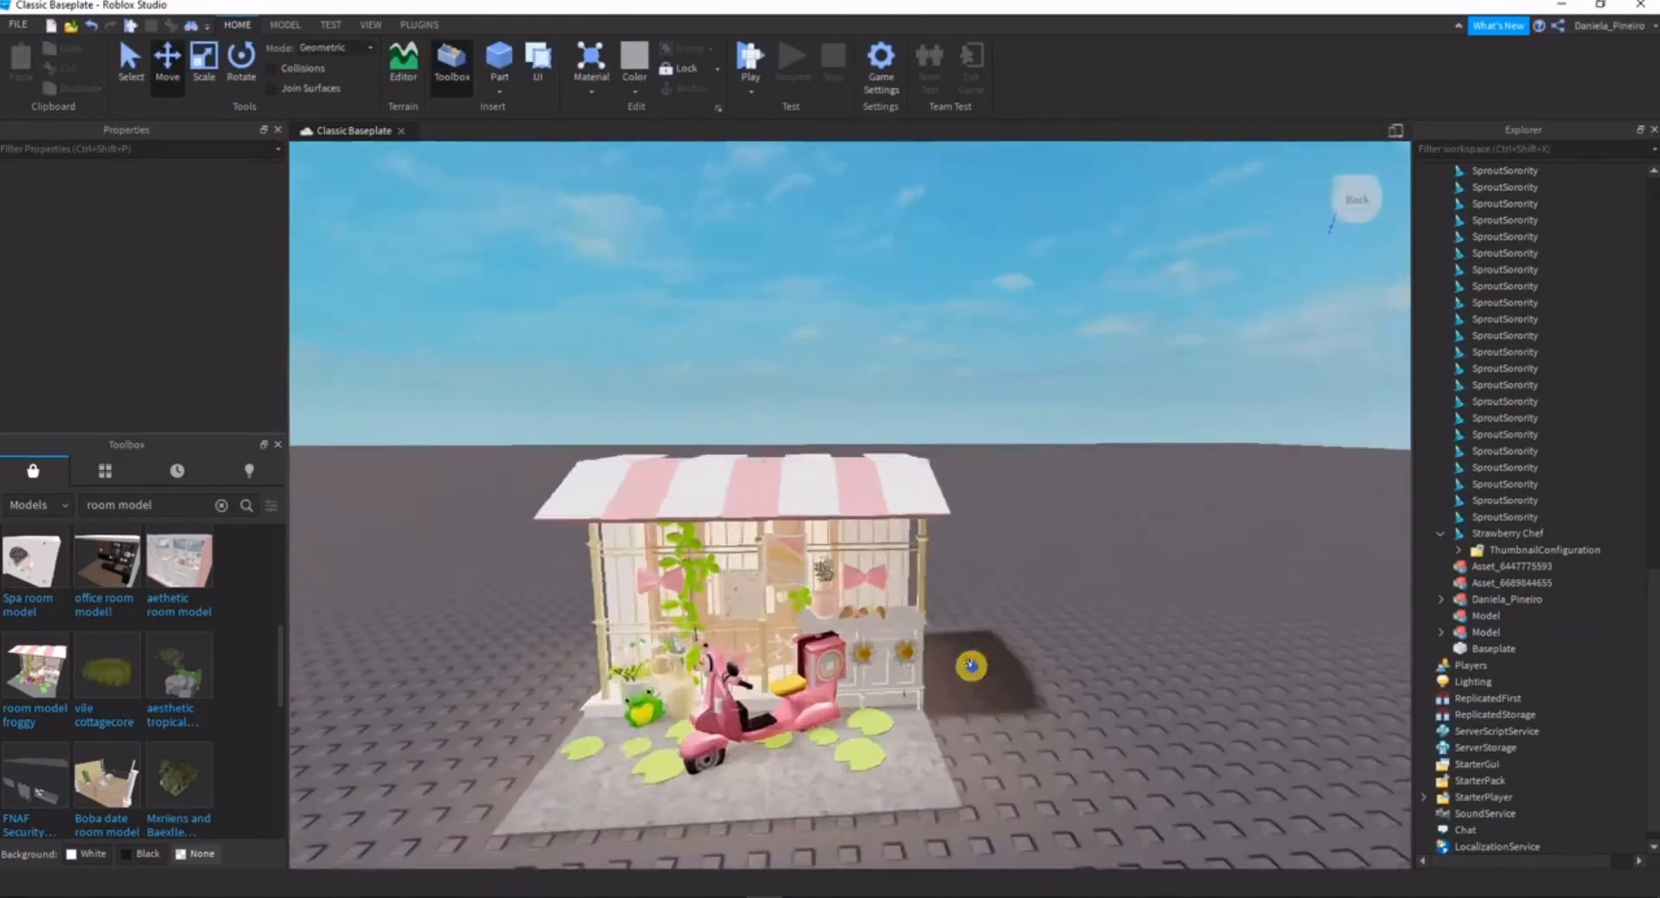
scroll(971, 666, "up", 5)
right_click_drag(970, 665, 1046, 604)
scroll(971, 667, "down", 8)
scroll(971, 667, "up", 6)
scroll(971, 667, "down", 6)
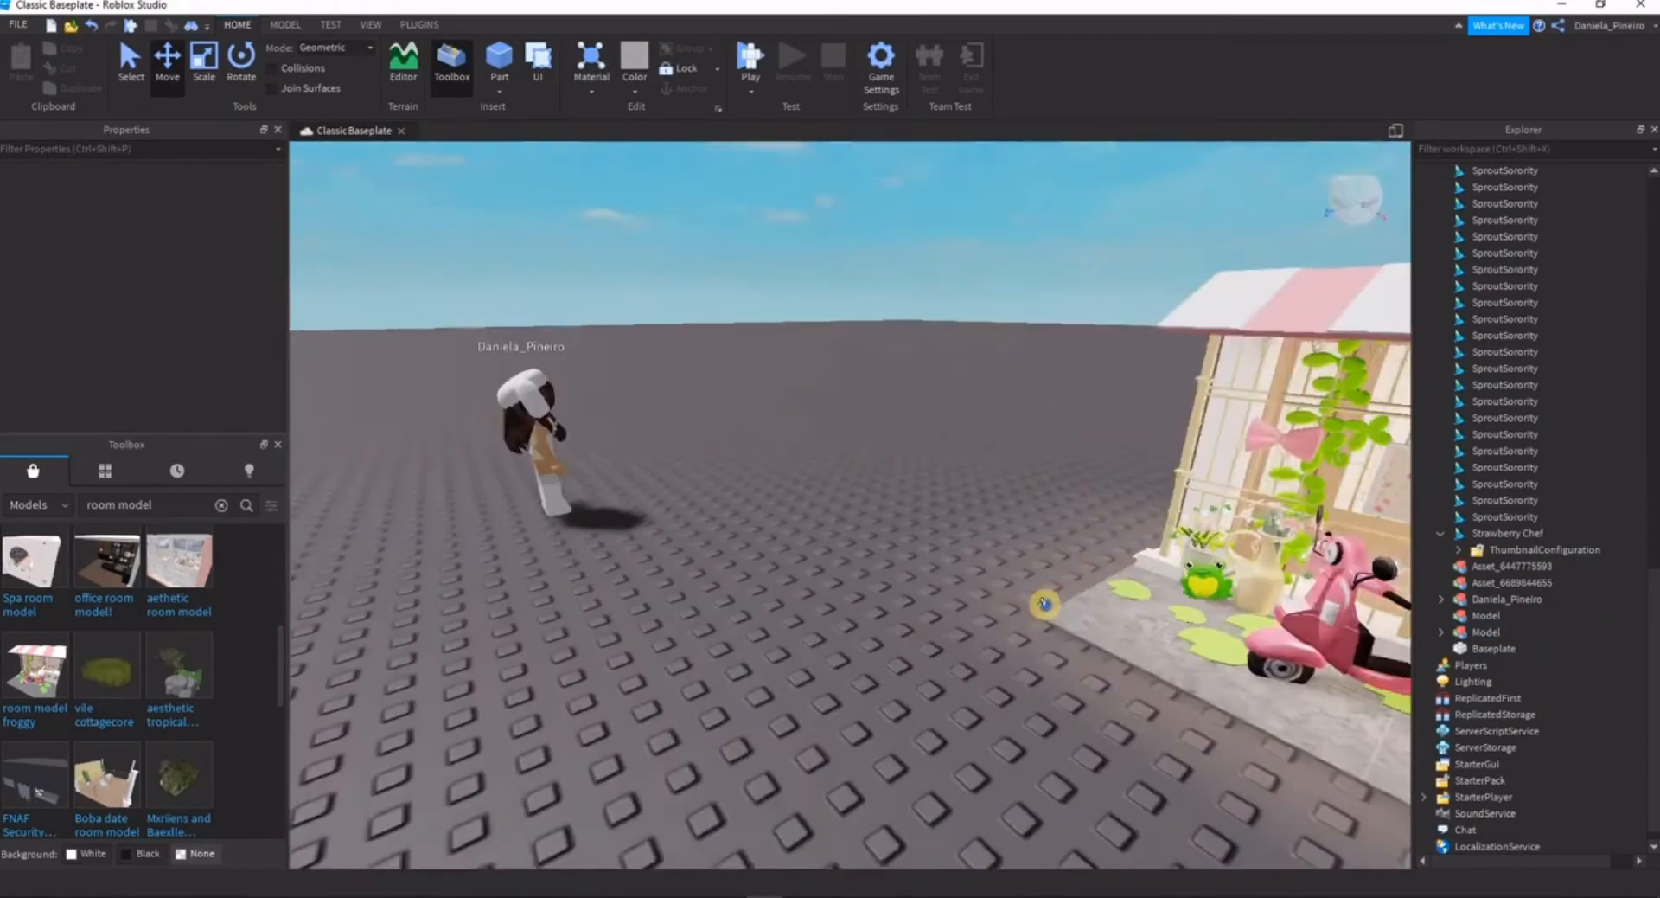
scroll(934, 595, "down", 4)
left_click(876, 599)
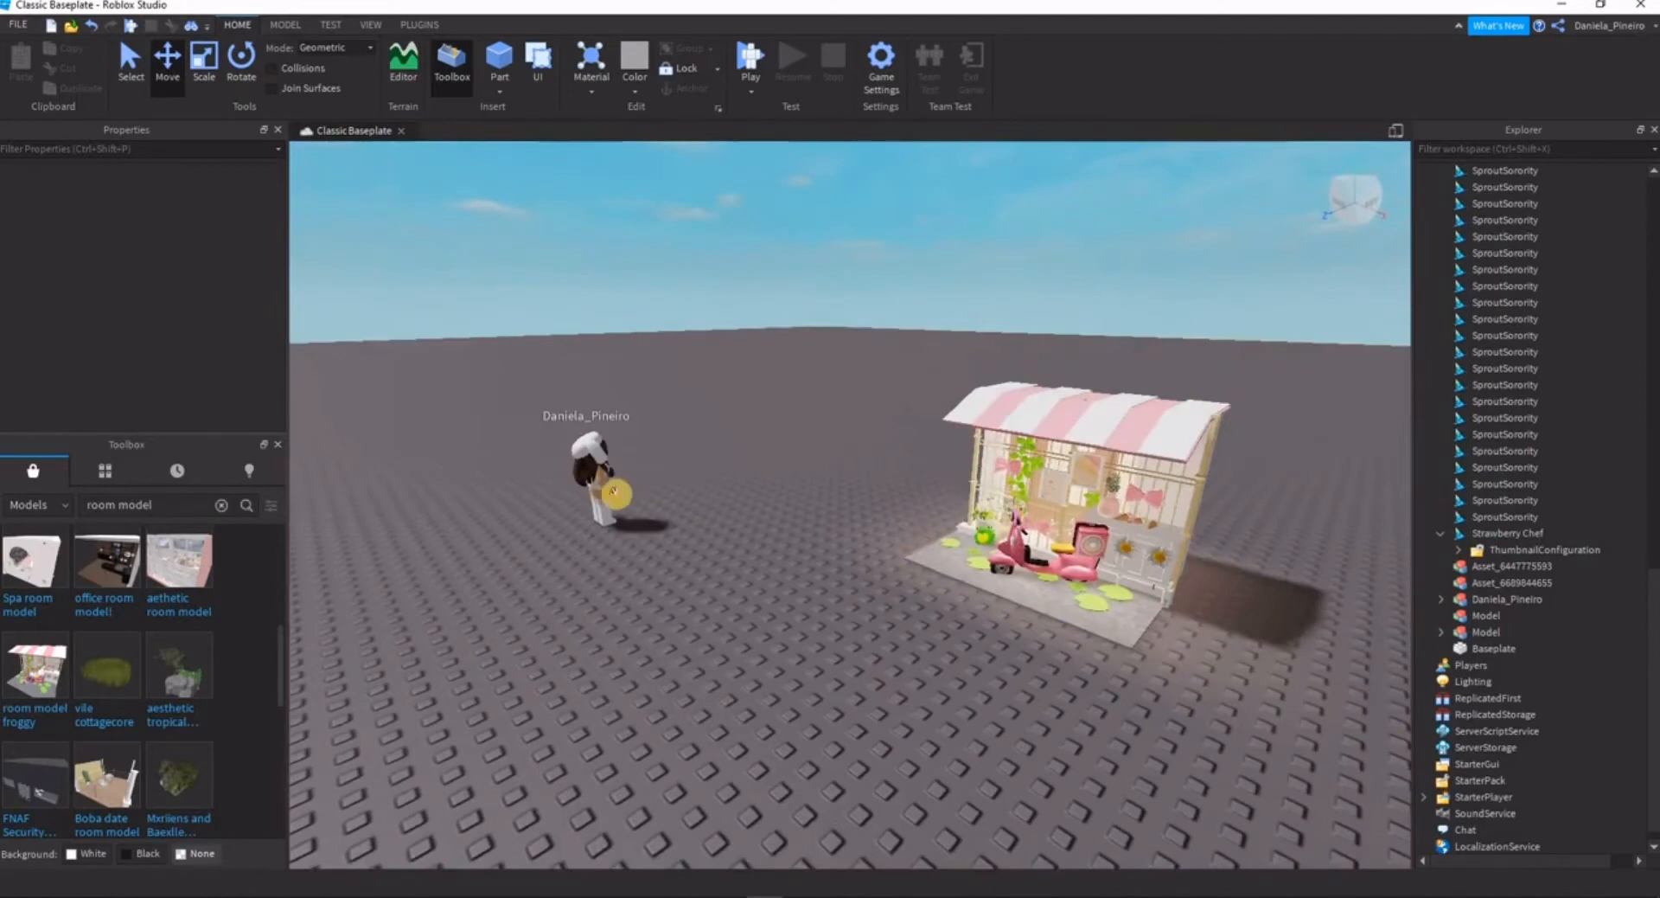
left_click_drag(614, 491, 792, 558)
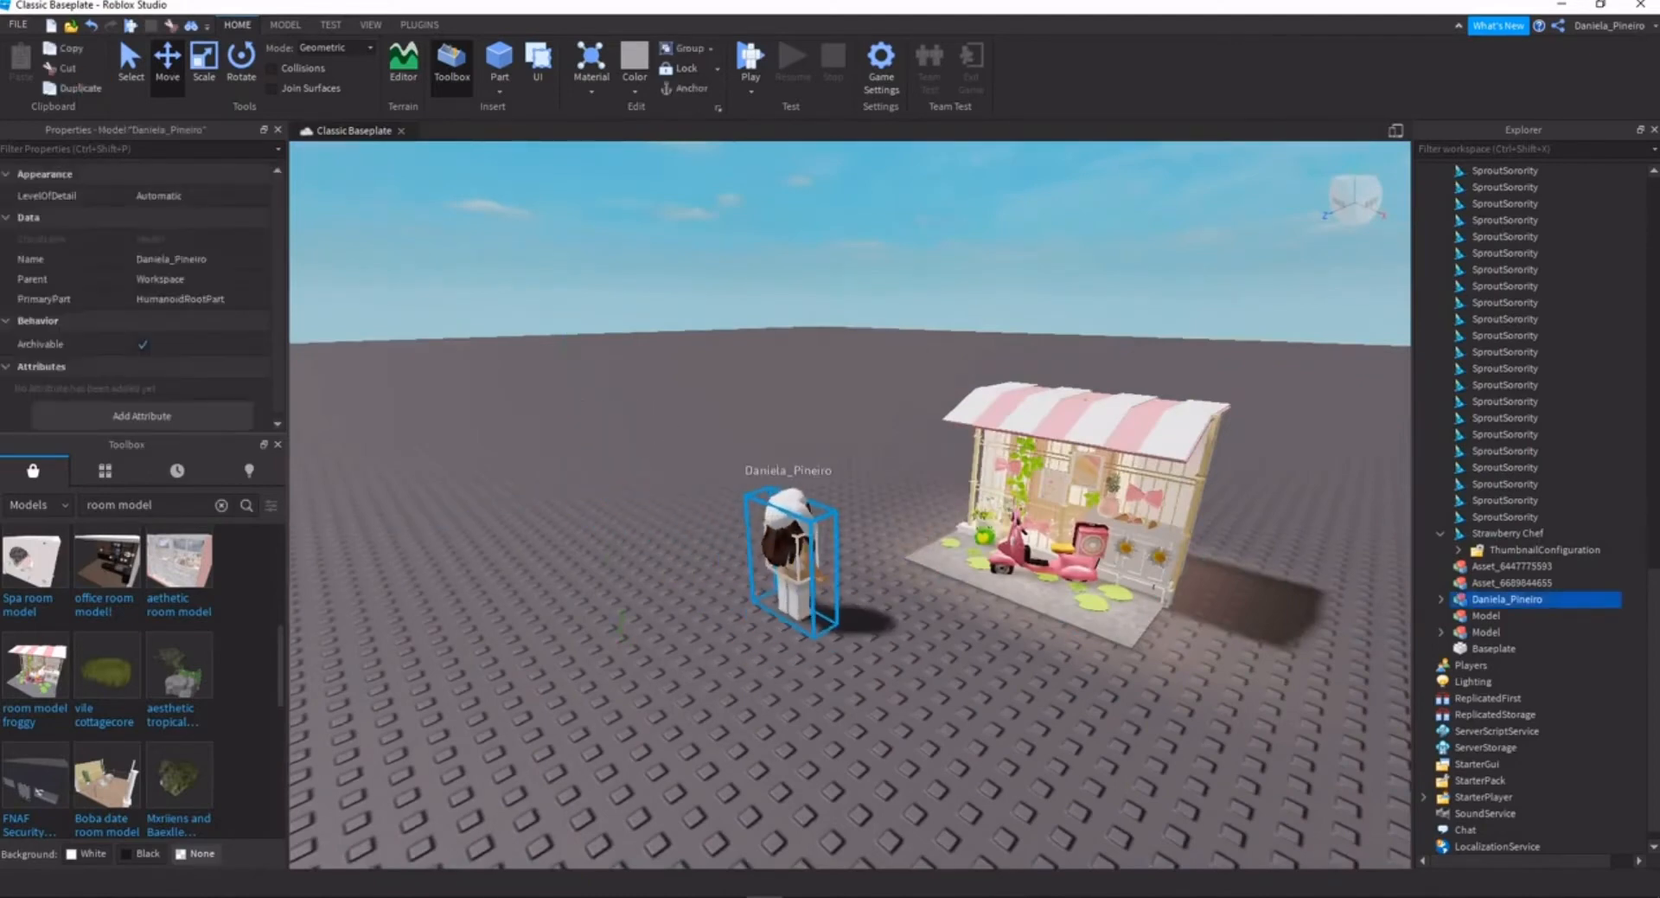
key("ctrl+4")
left_click_drag(853, 611, 561, 535)
- Pull the view back to frame both the avatar and the shop stand
left_click(963, 717)
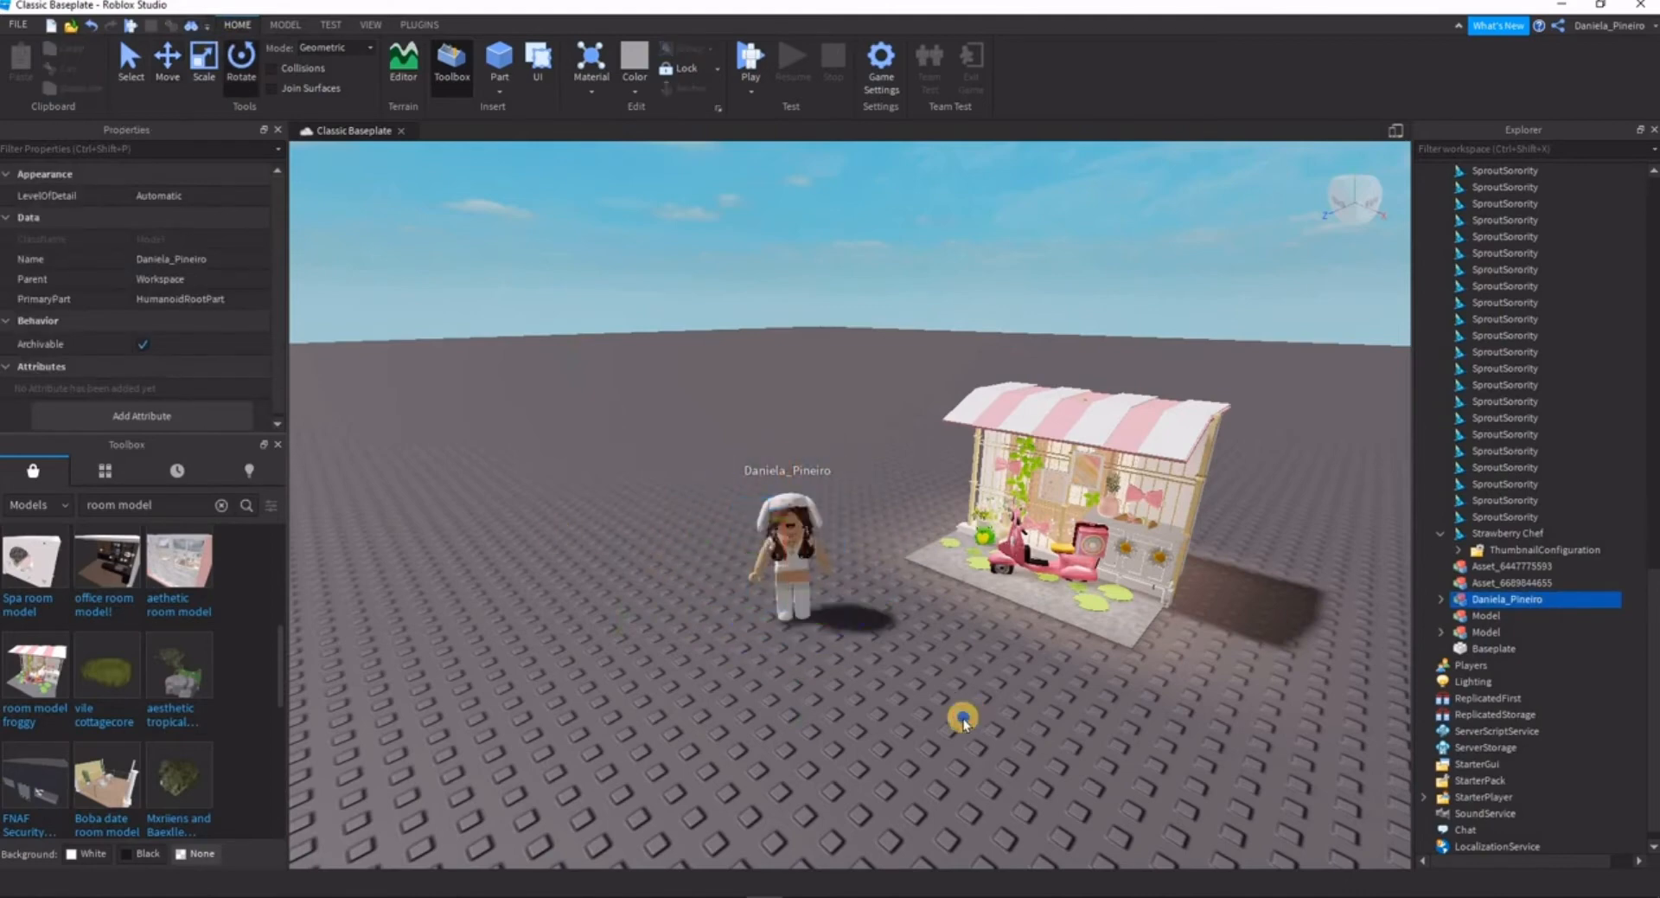
right_click_drag(964, 717, 326, 544)
scroll(974, 720, "up", 3)
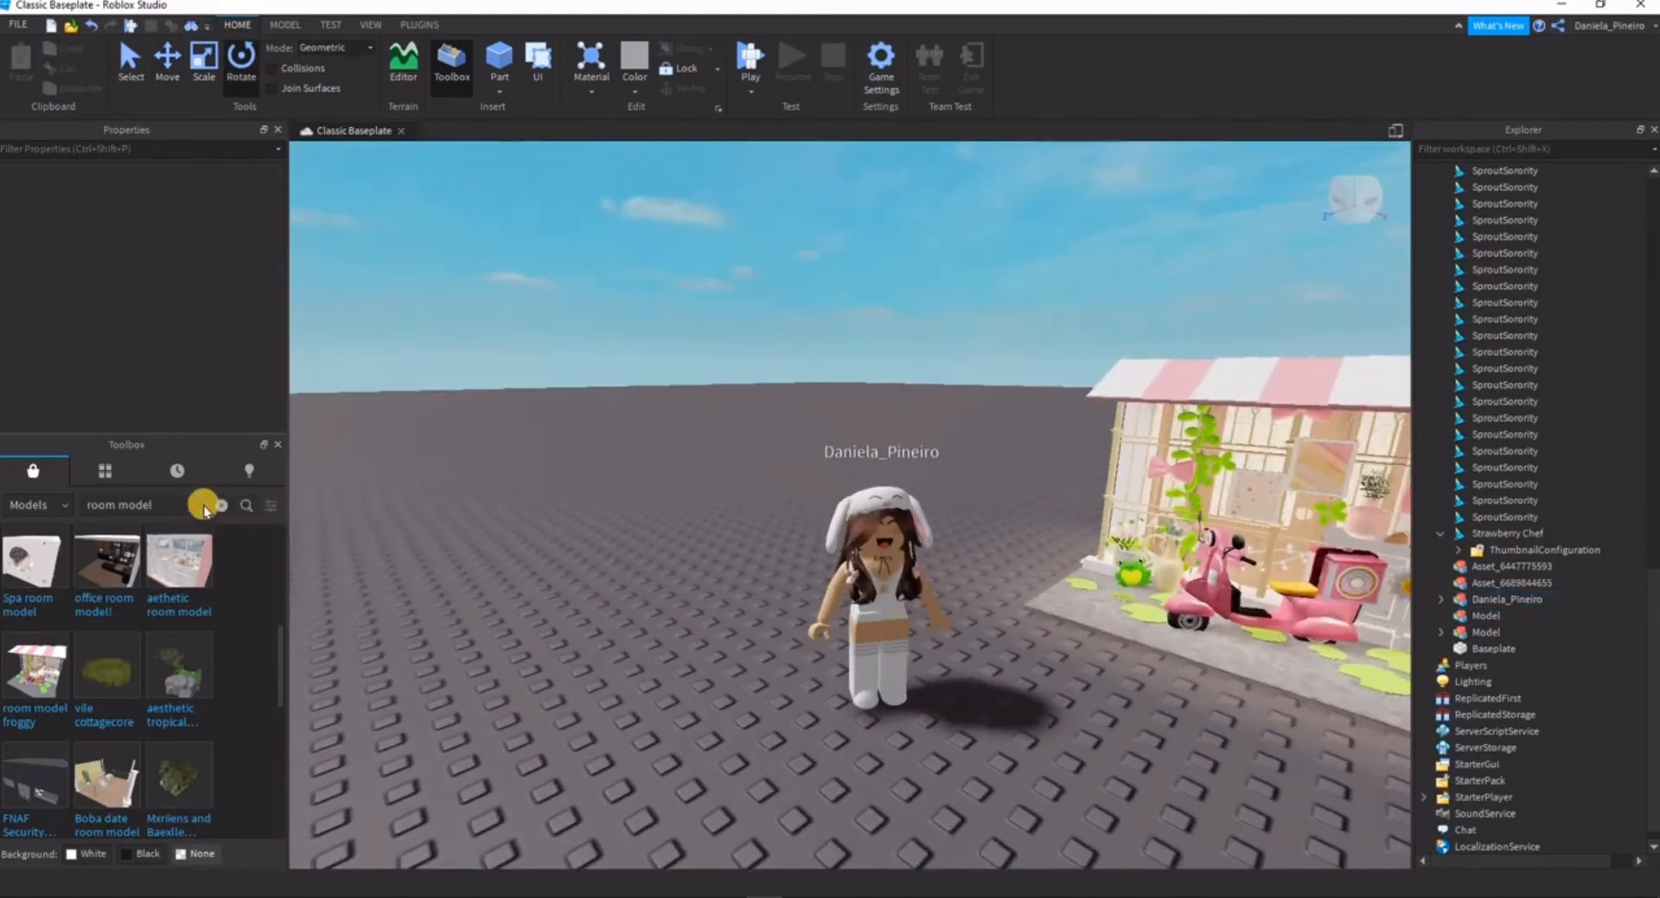
scroll(367, 573, "down", 3)
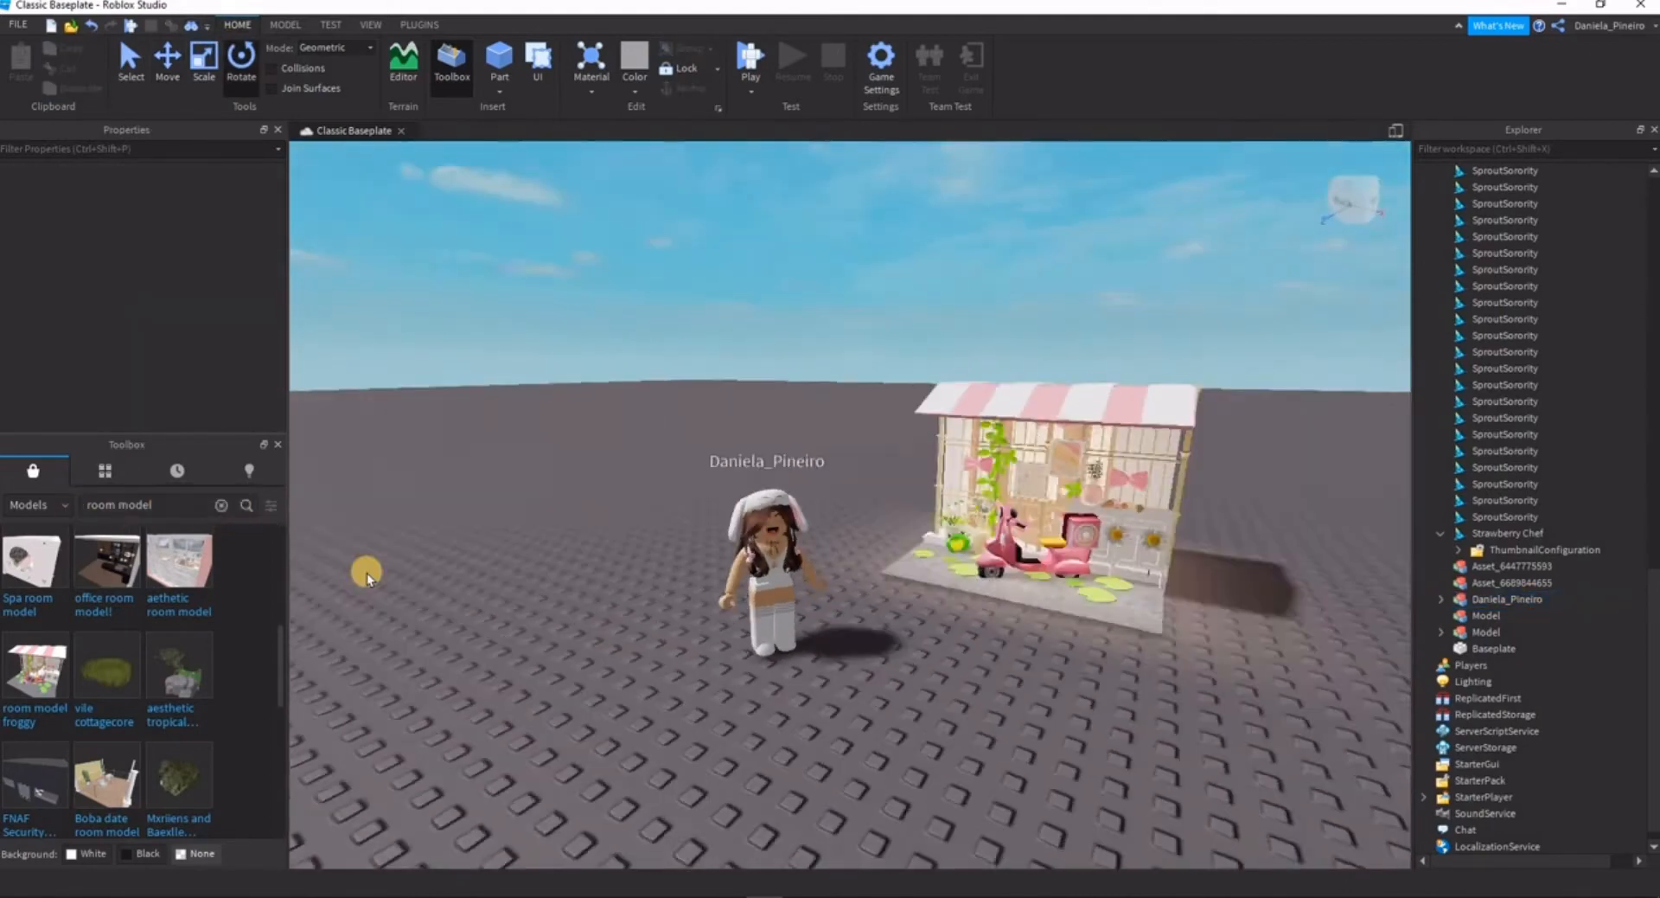
right_click_drag(366, 573, 937, 709)
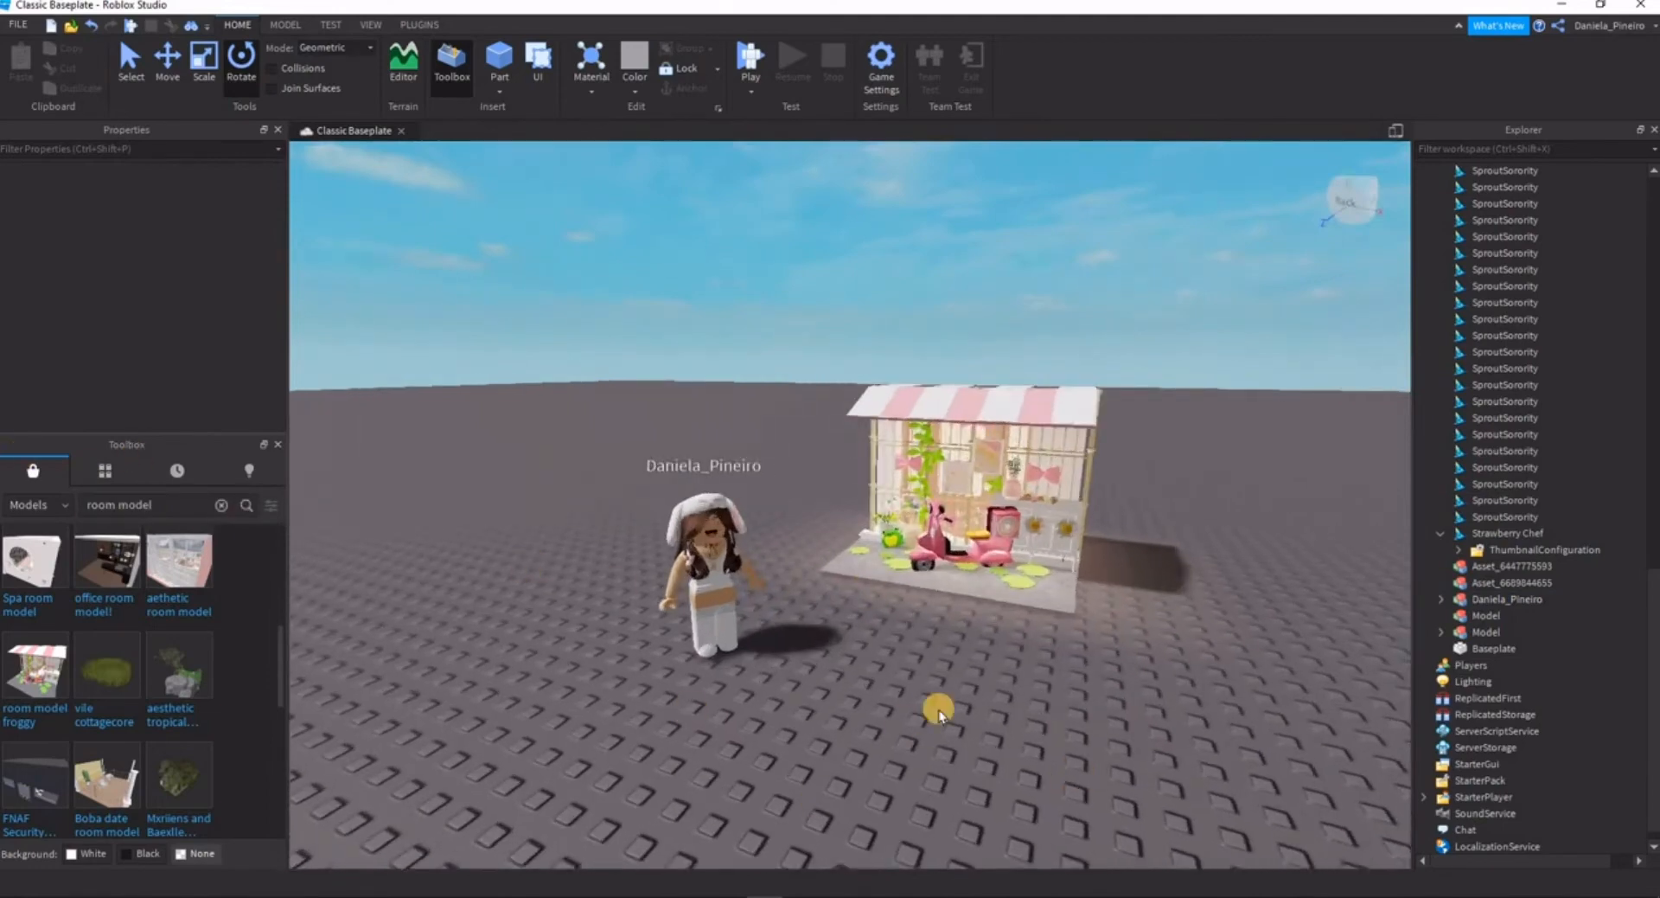
right_click(910, 656)
left_click(1360, 784)
right_click_drag(1081, 706, 1081, 706)
scroll(1081, 706, "up", 4)
scroll(1081, 706, "down", 4)
scroll(1081, 706, "down", 5)
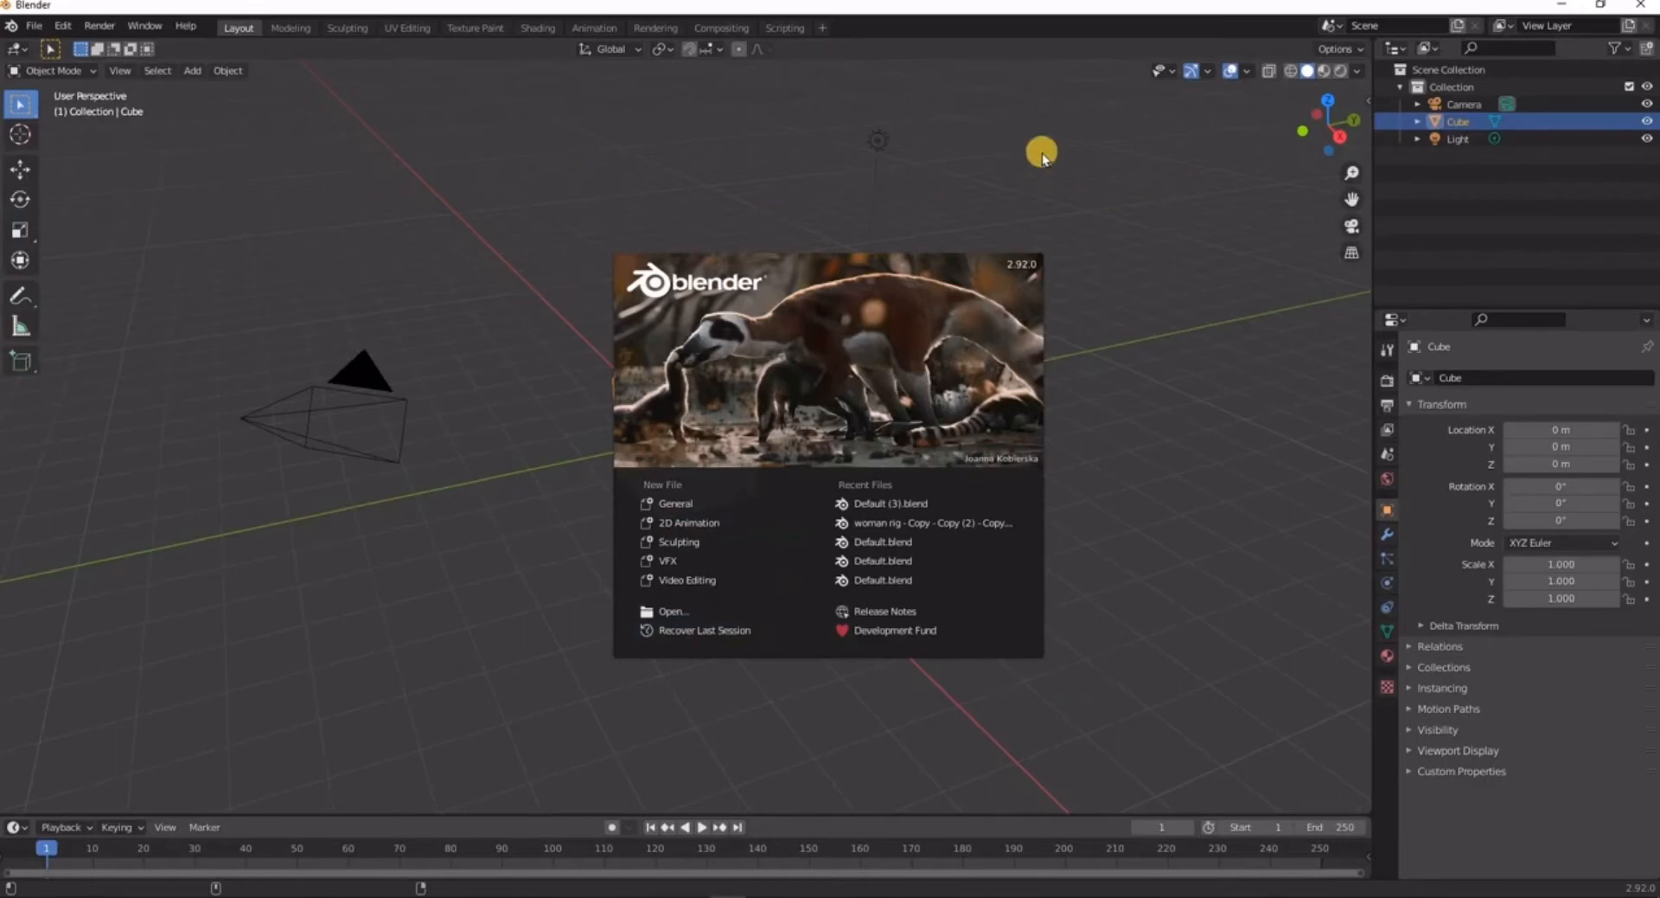
- Close the Blender splash screen and deselect the default cube
left_click(1208, 354)
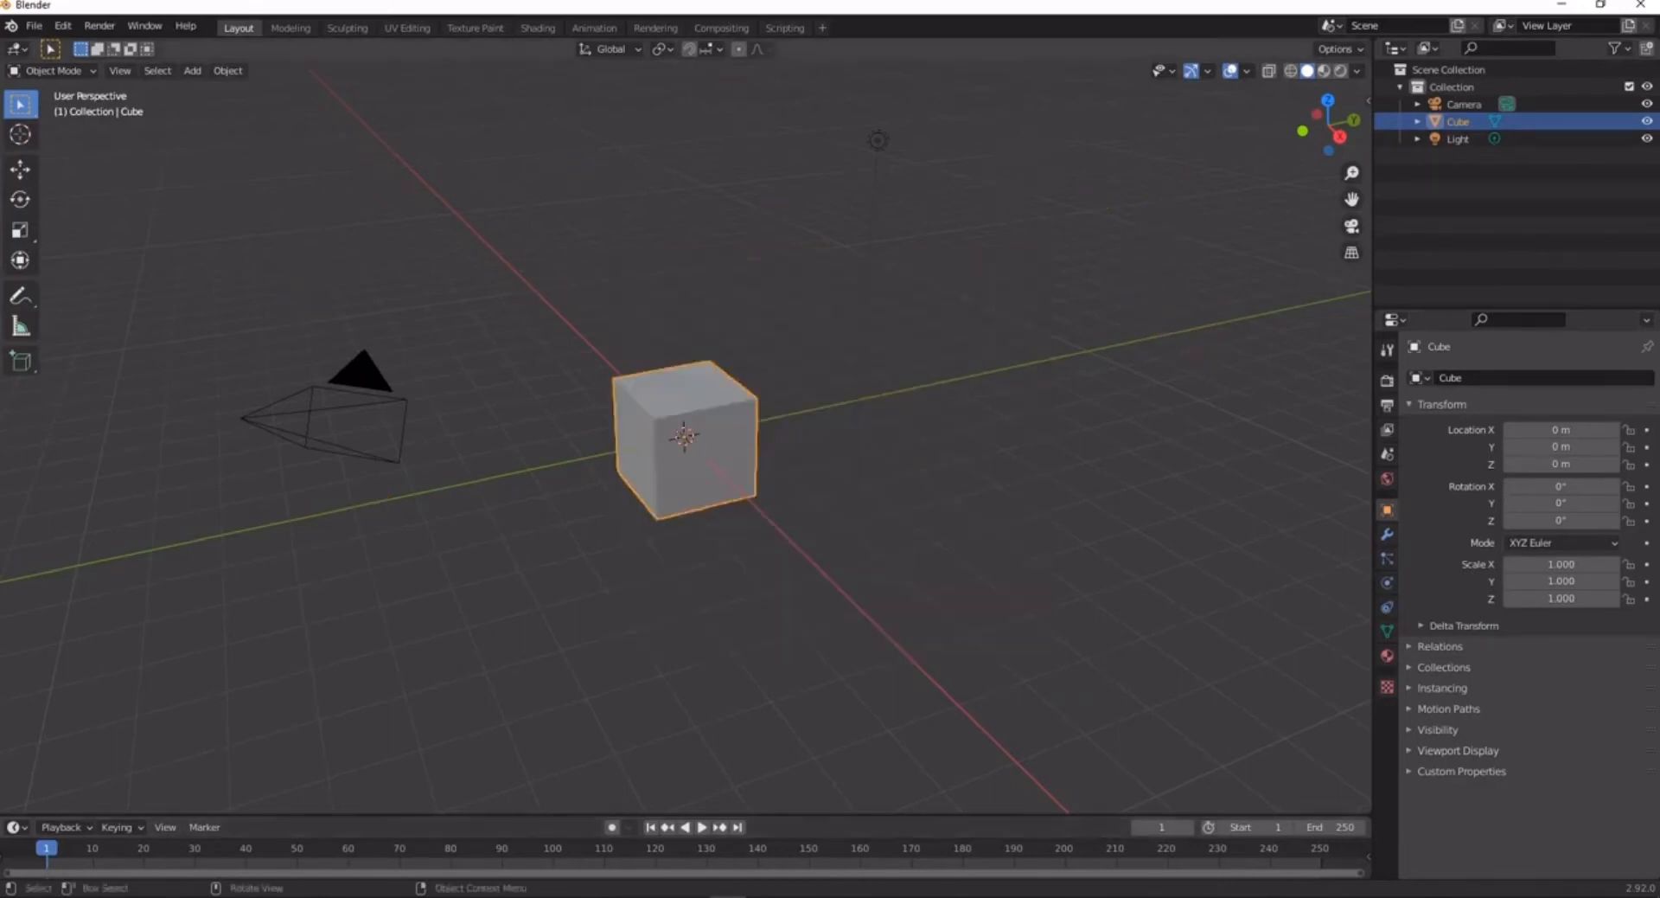
left_click(56, 34)
left_click(595, 489)
left_click(718, 429)
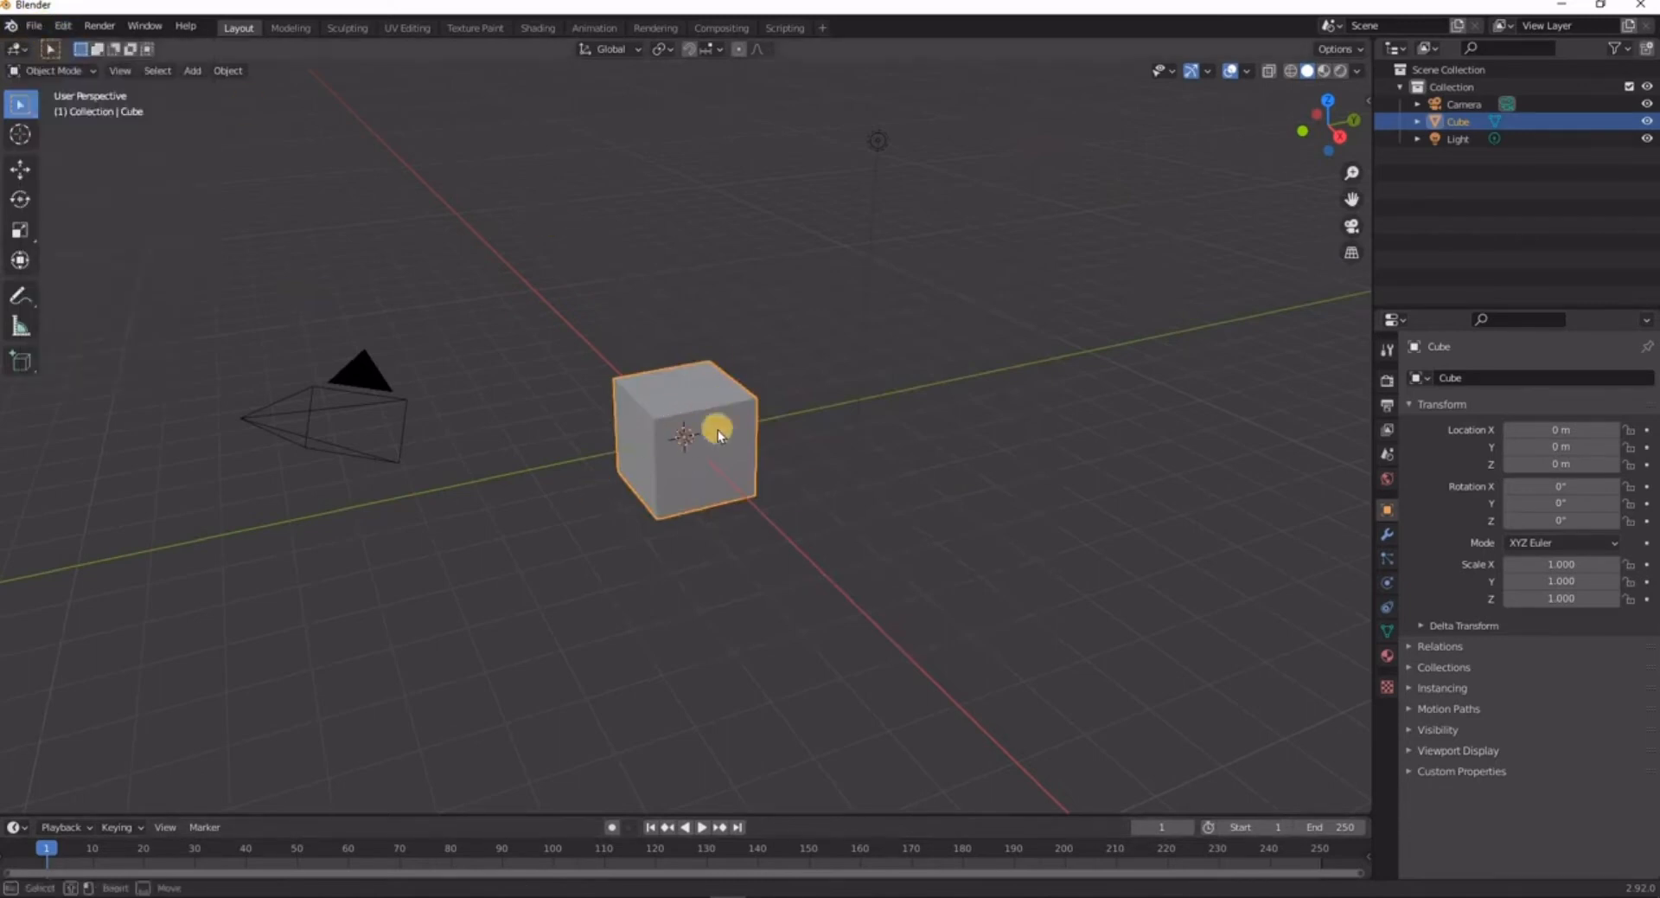
left_click(599, 333)
- Discard the untitled scene and open Default (3).blend from Downloads
left_click(34, 25)
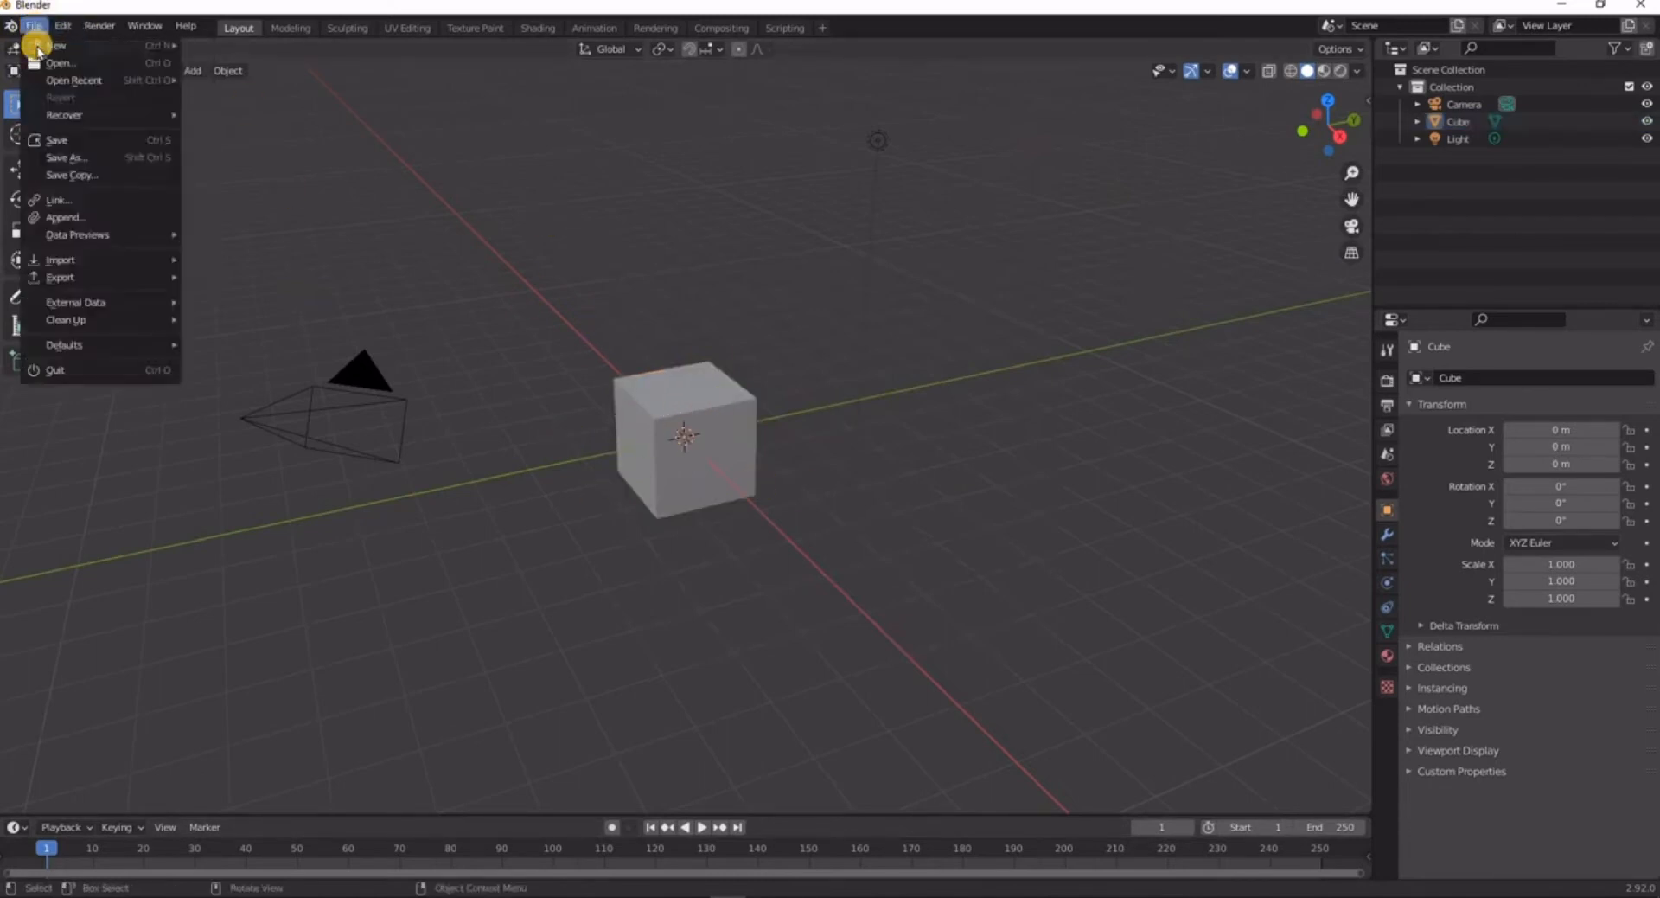
left_click(42, 64)
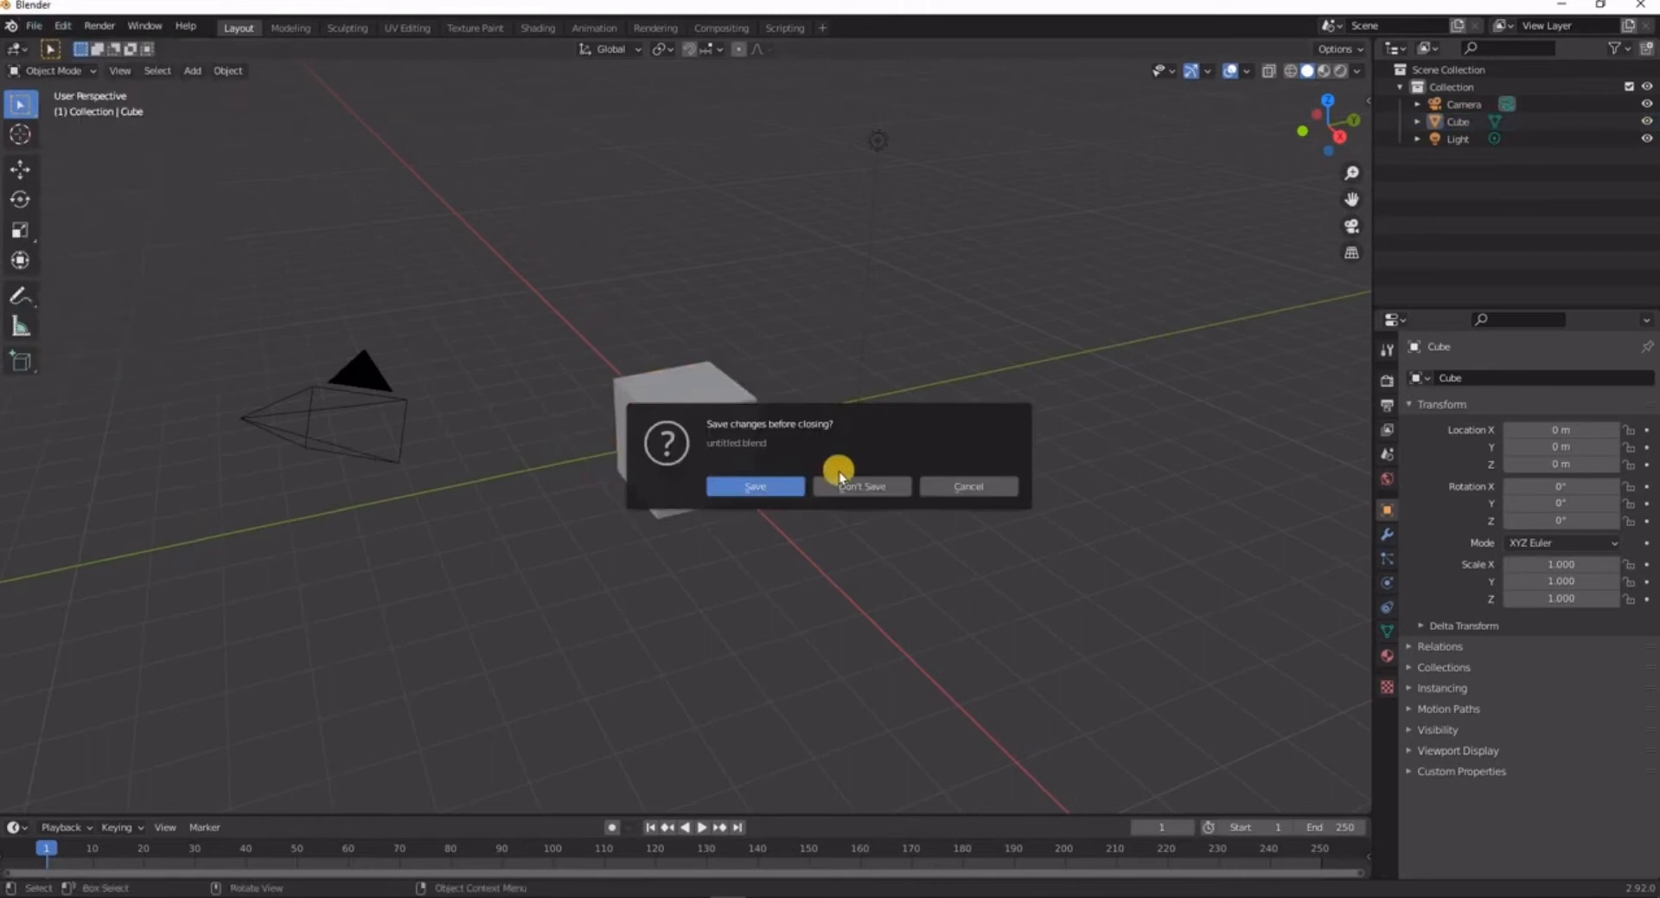
left_click(915, 487)
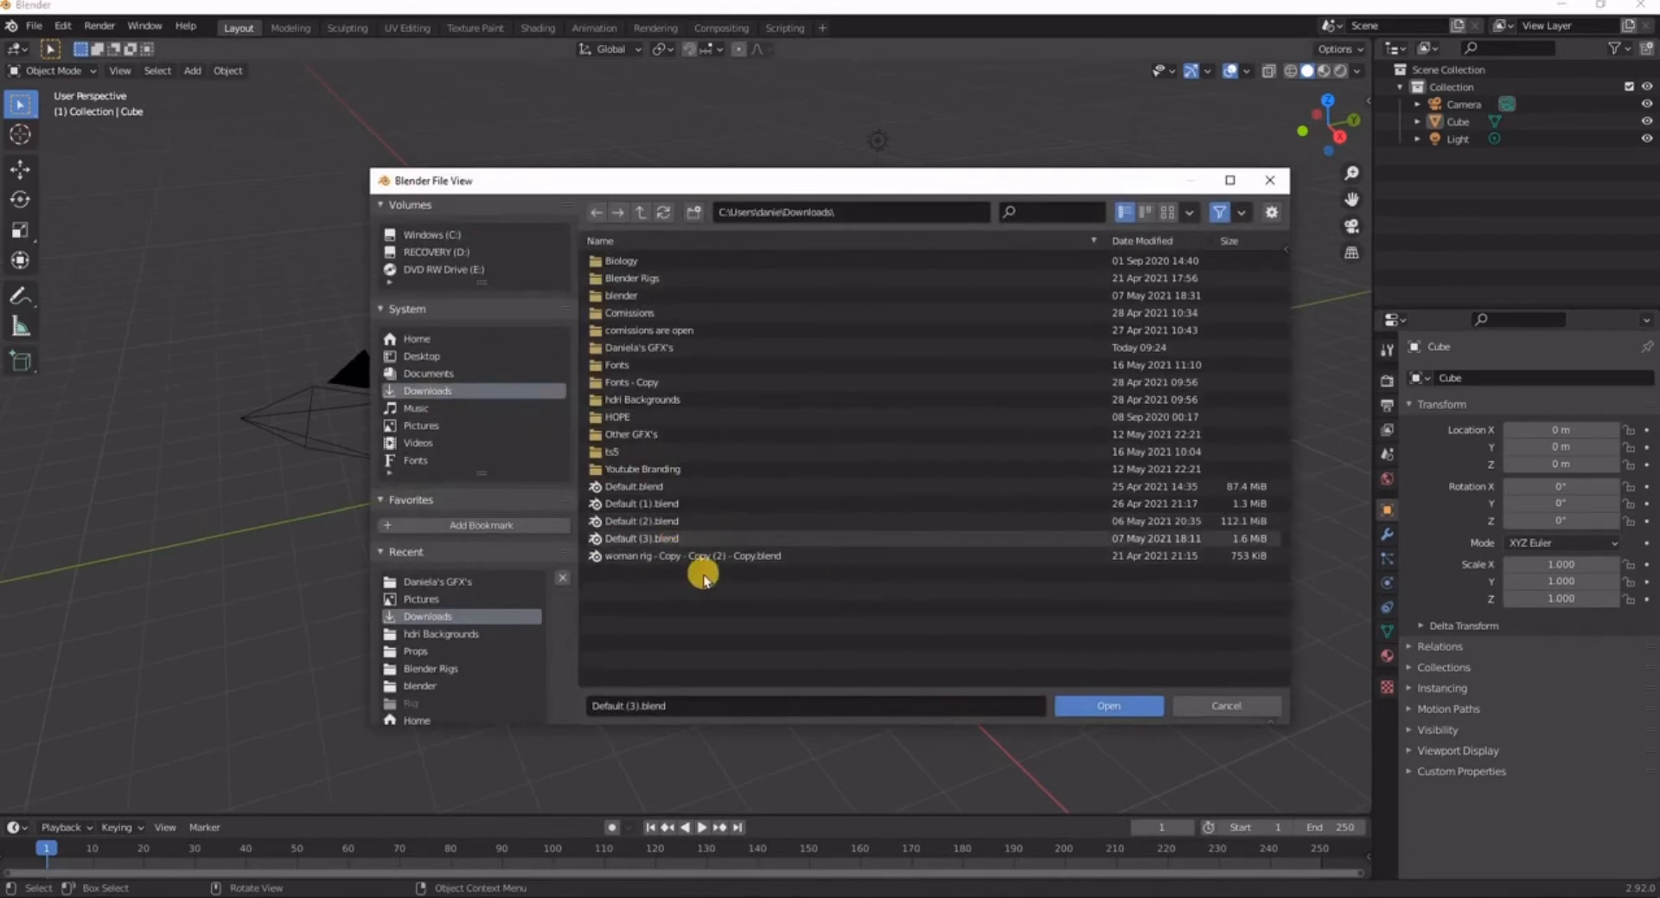
left_click(656, 538)
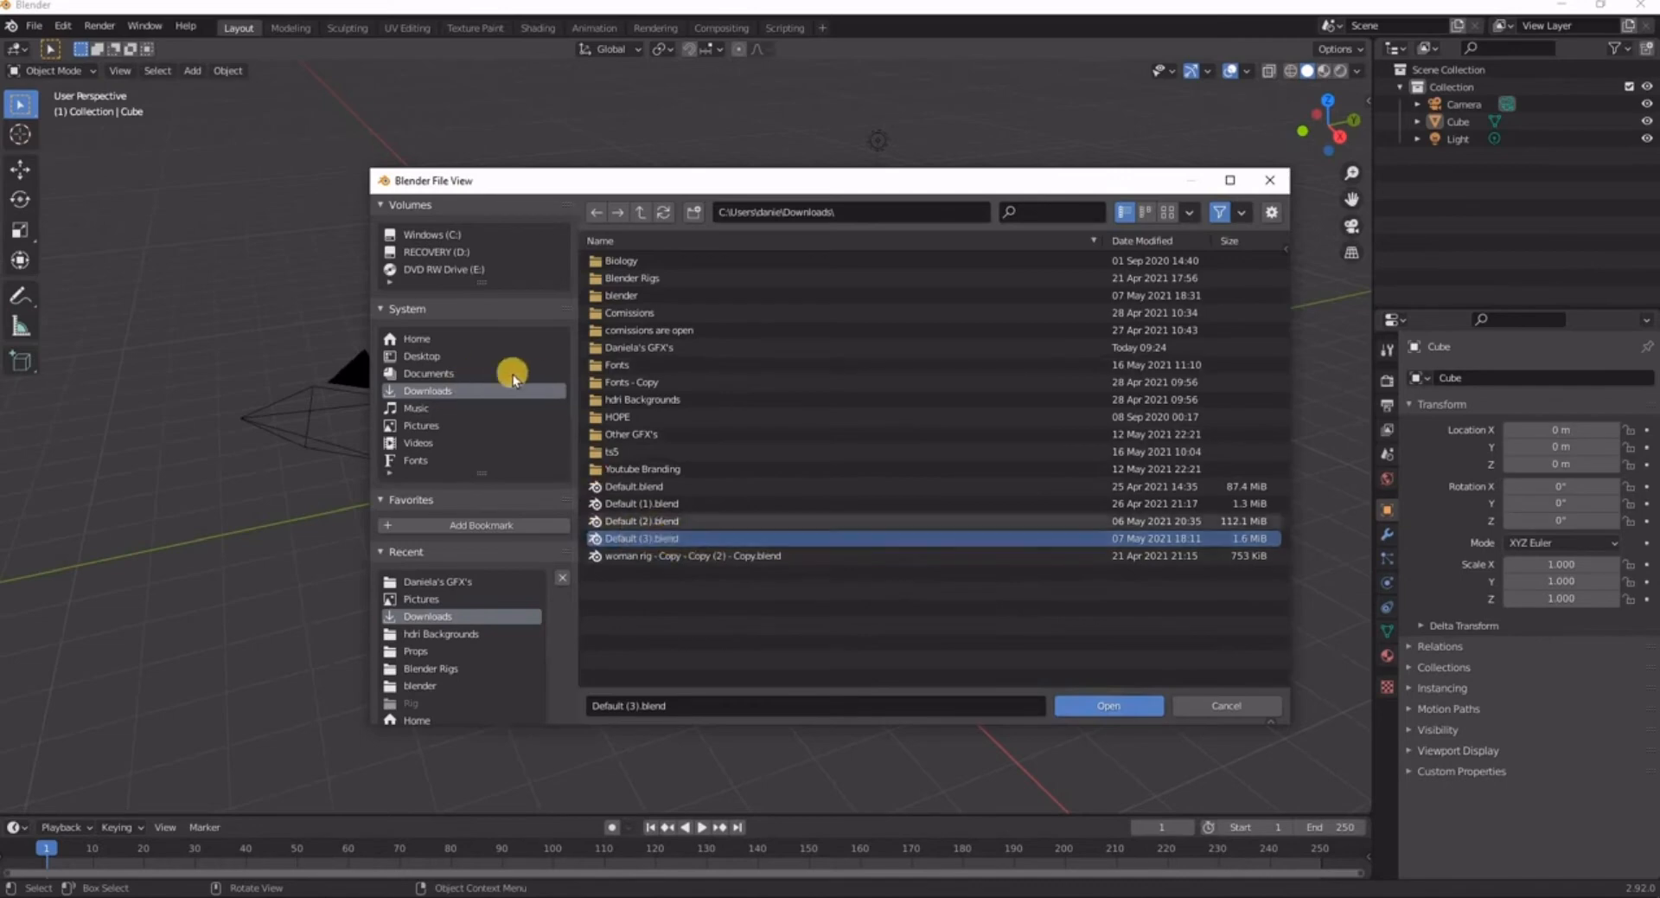
left_click(421, 394)
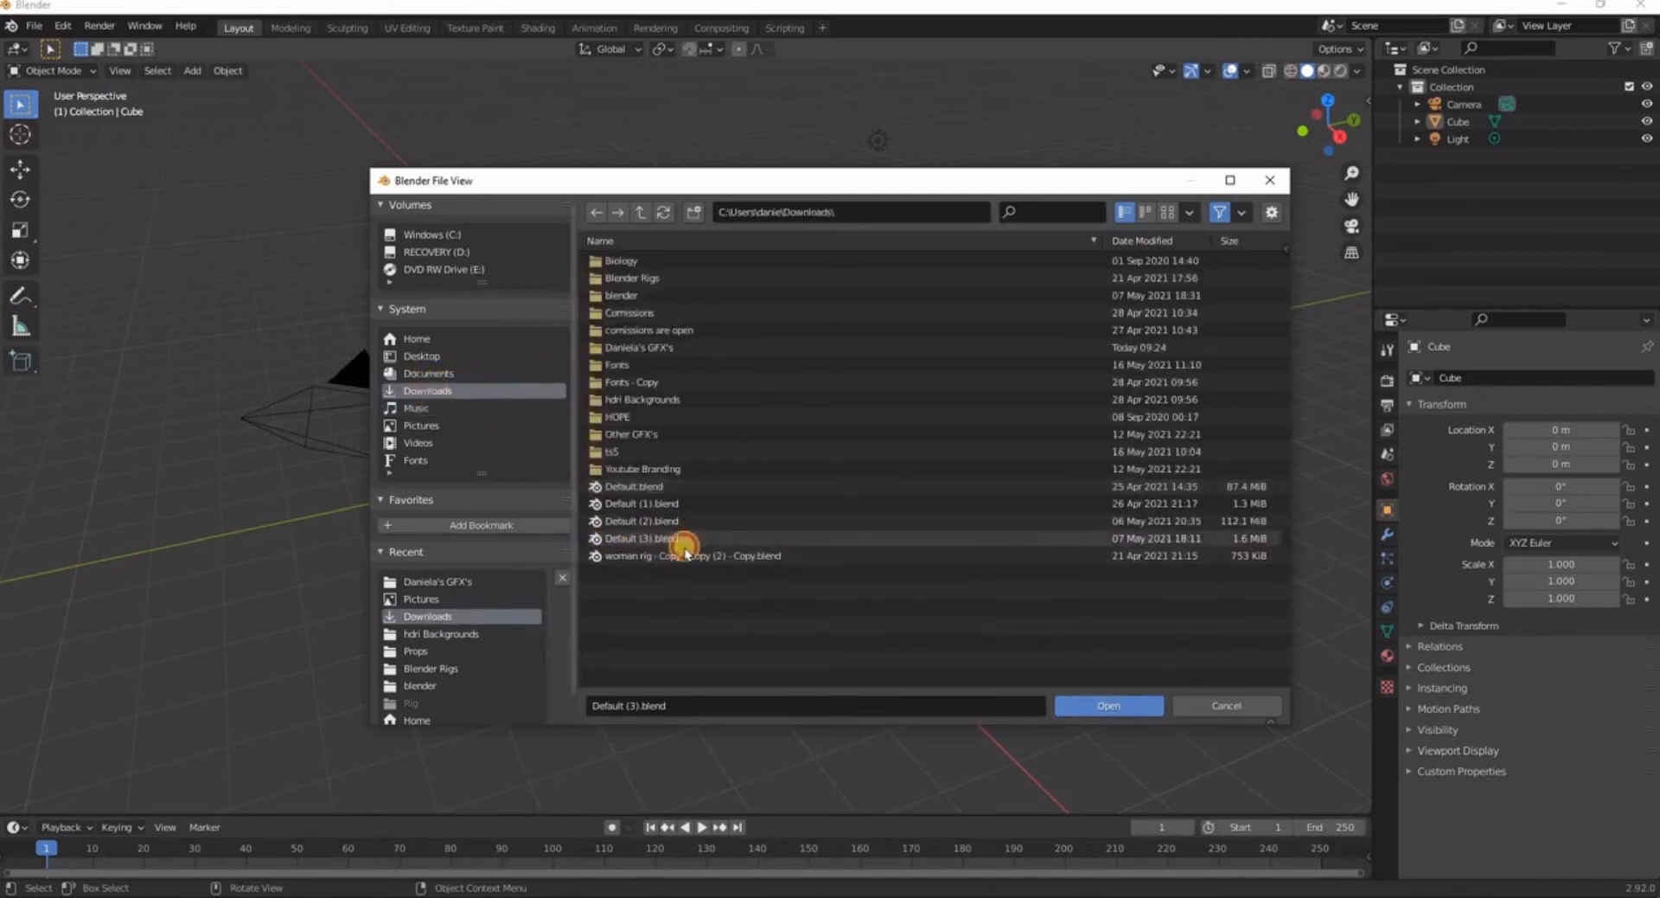
left_click(683, 545)
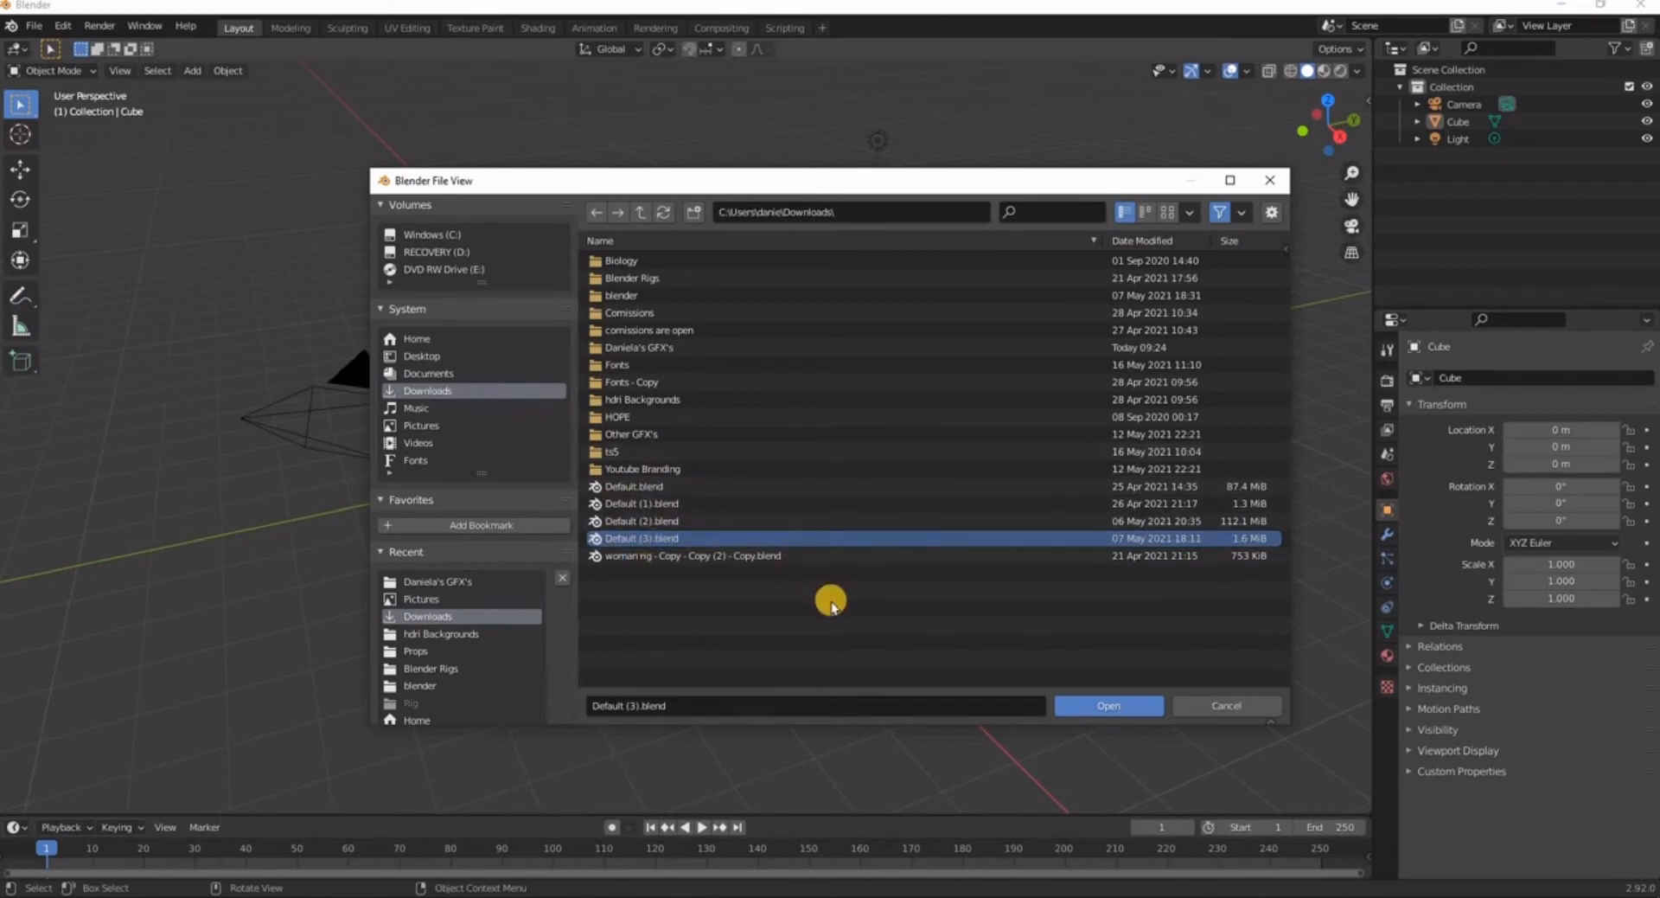
left_click(1091, 703)
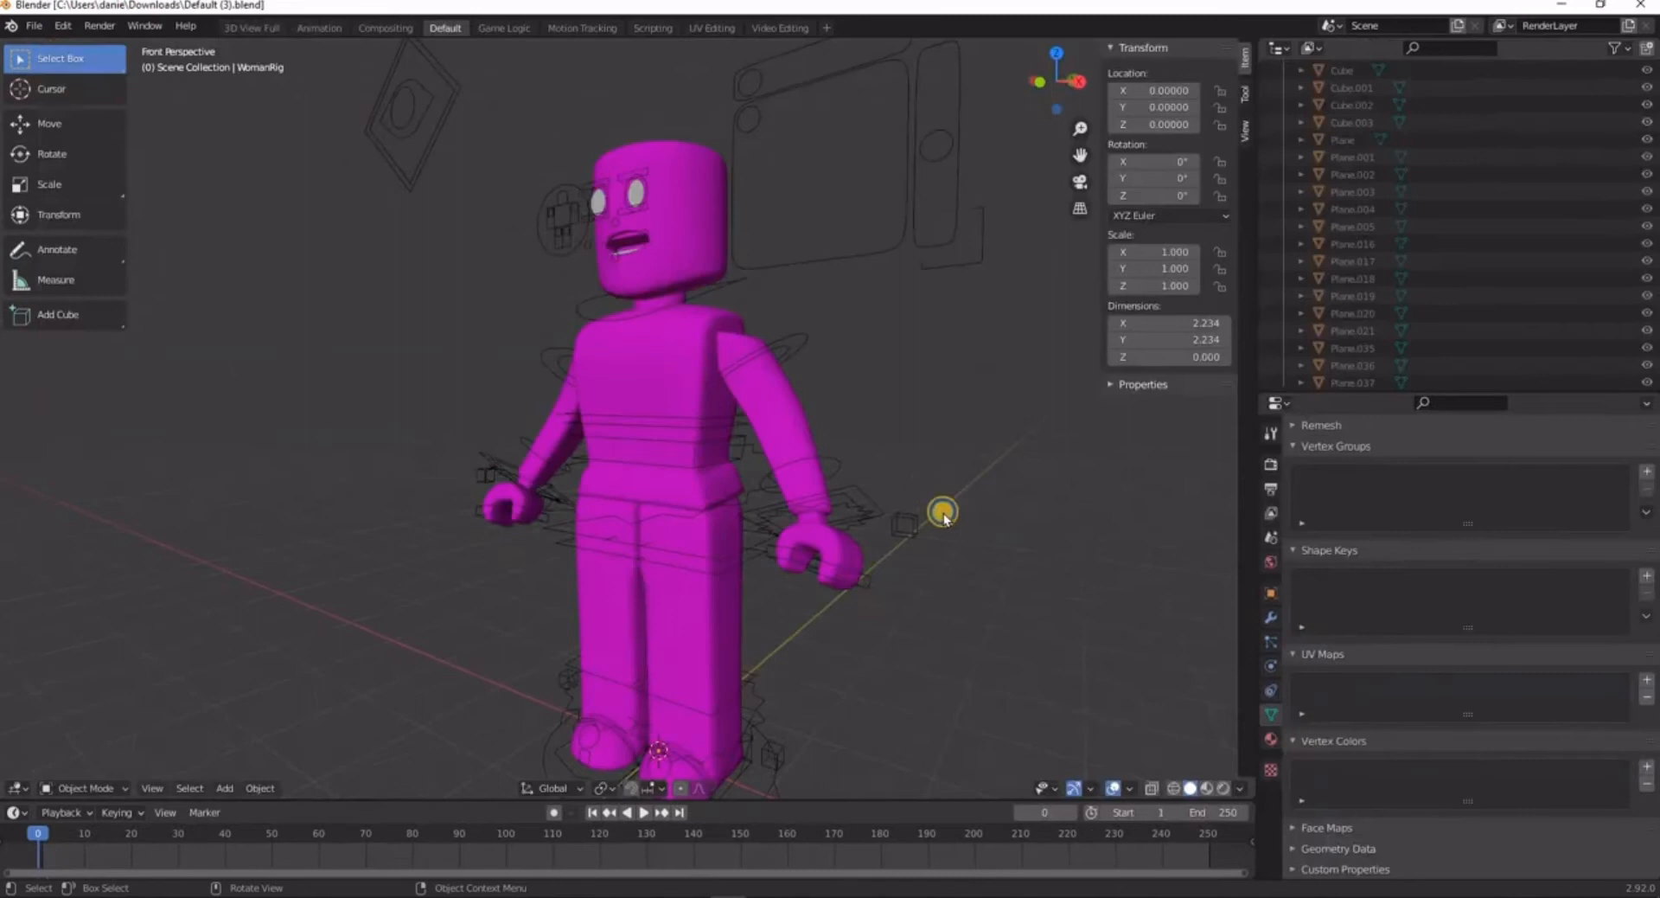
right_click(943, 515)
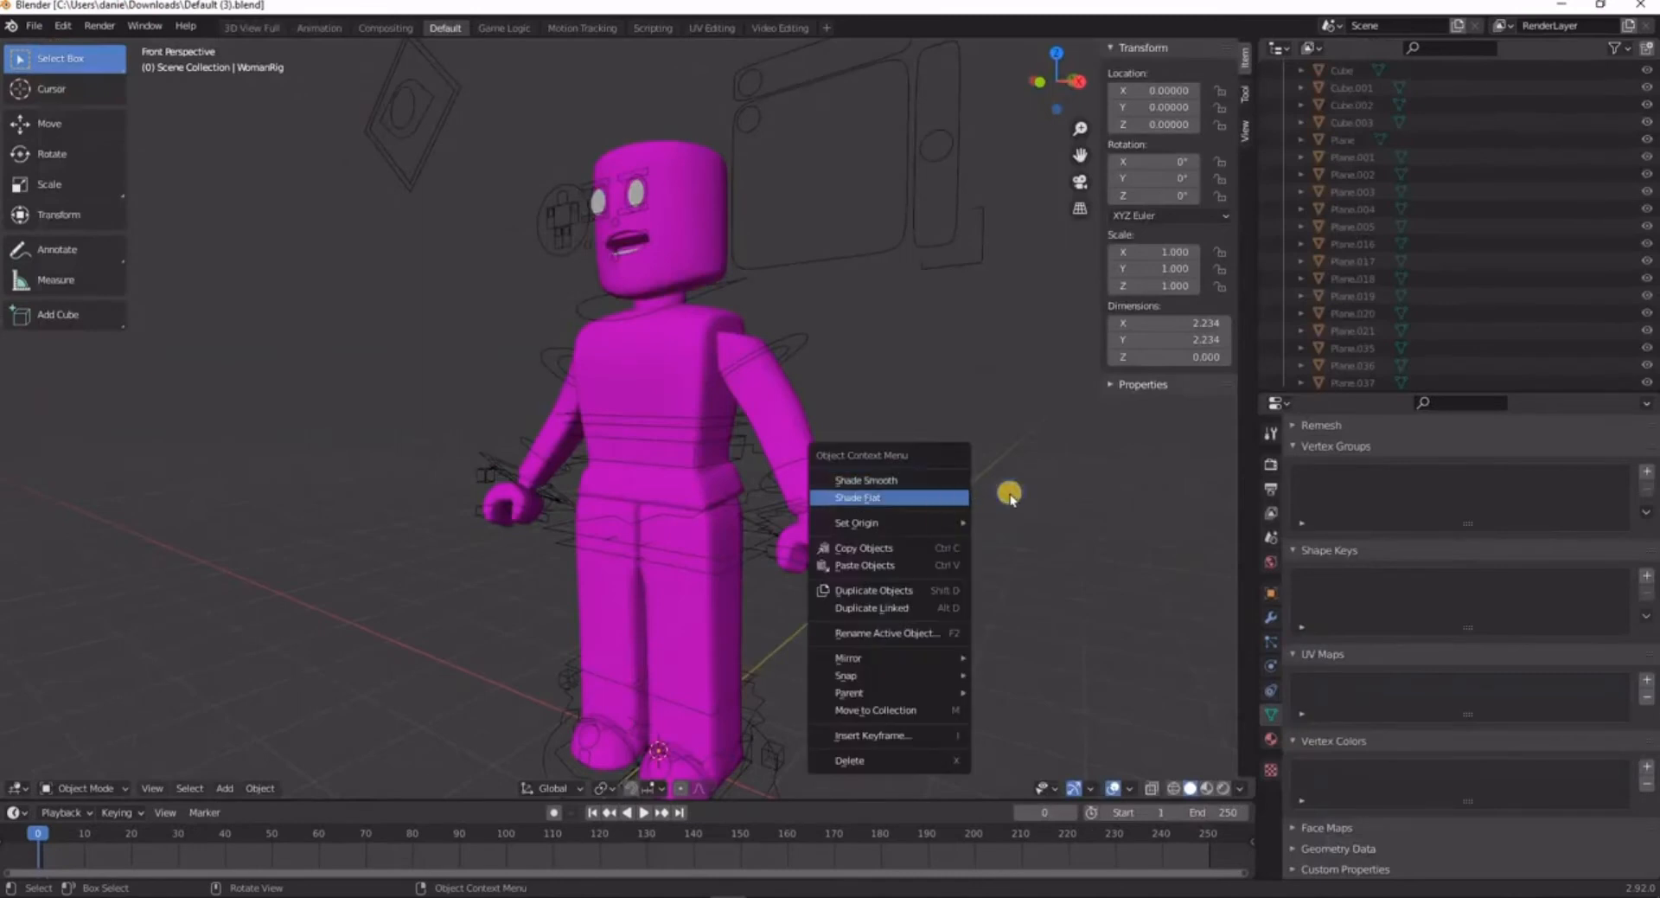
- Walk the view back, then forward close to the magenta character's head and chest
left_click(945, 378)
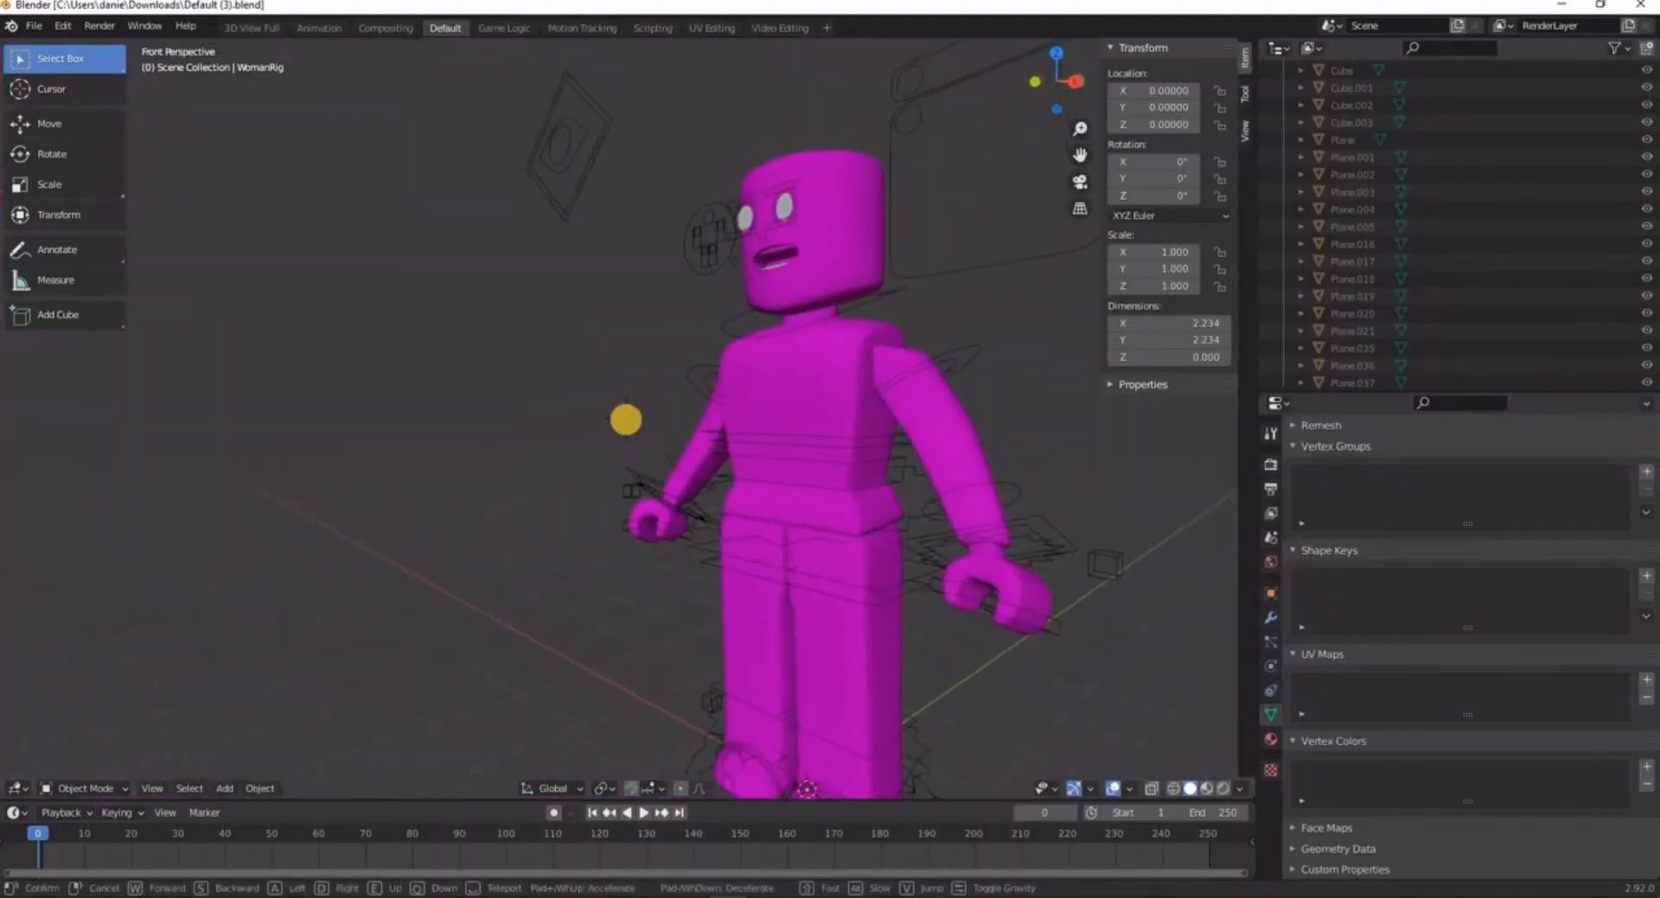
key("s")
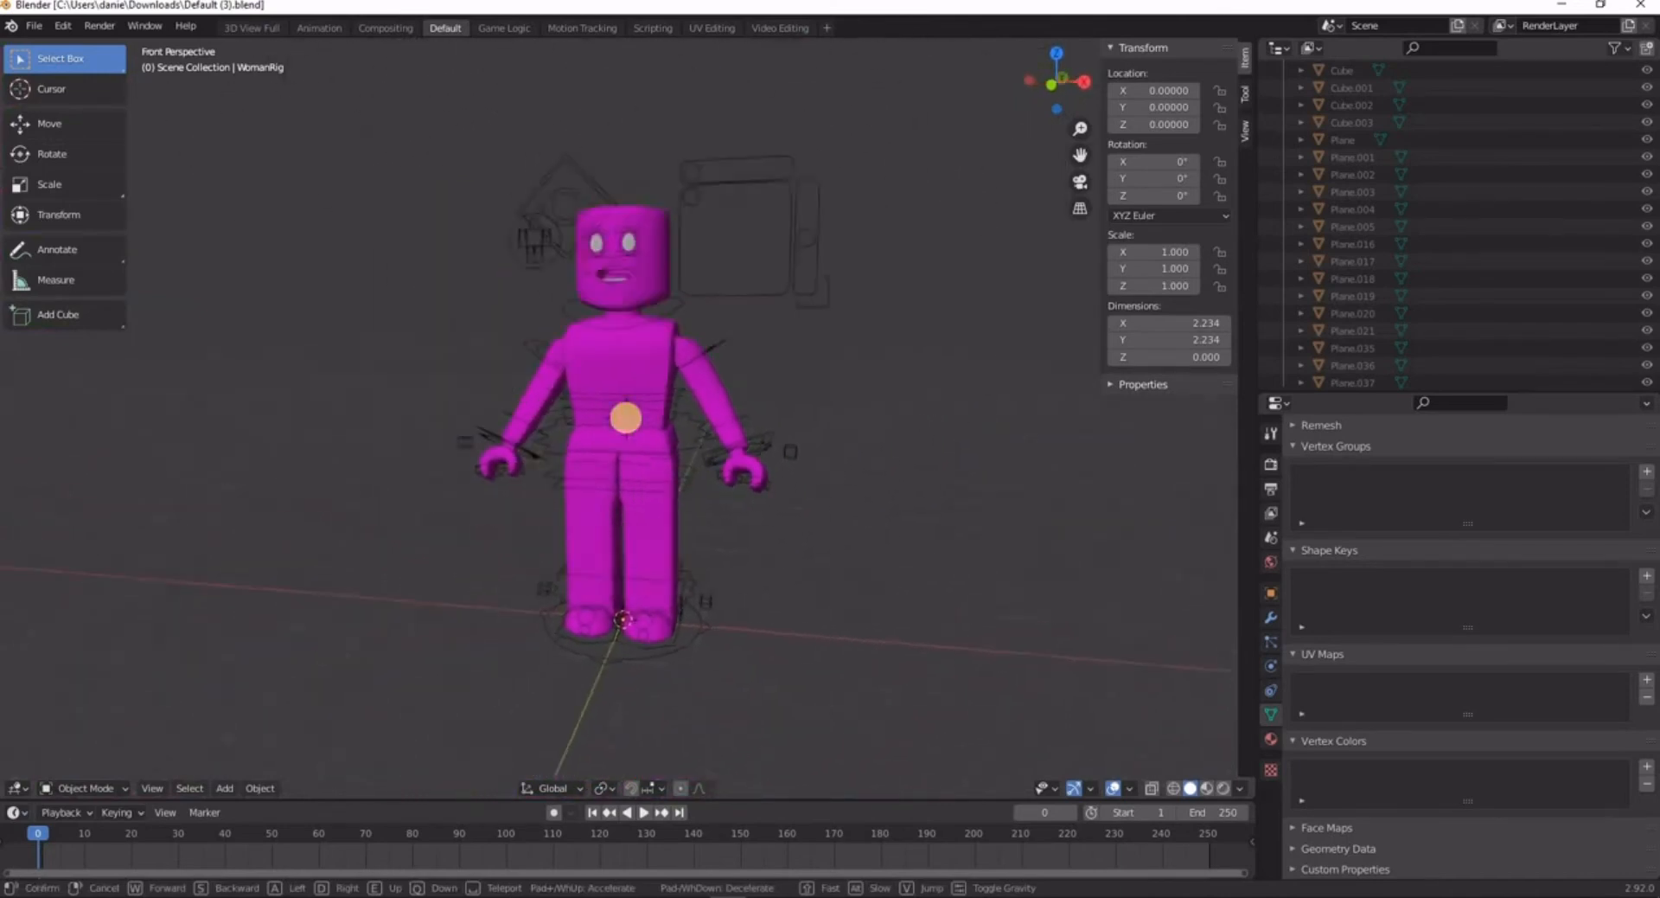
key("w")
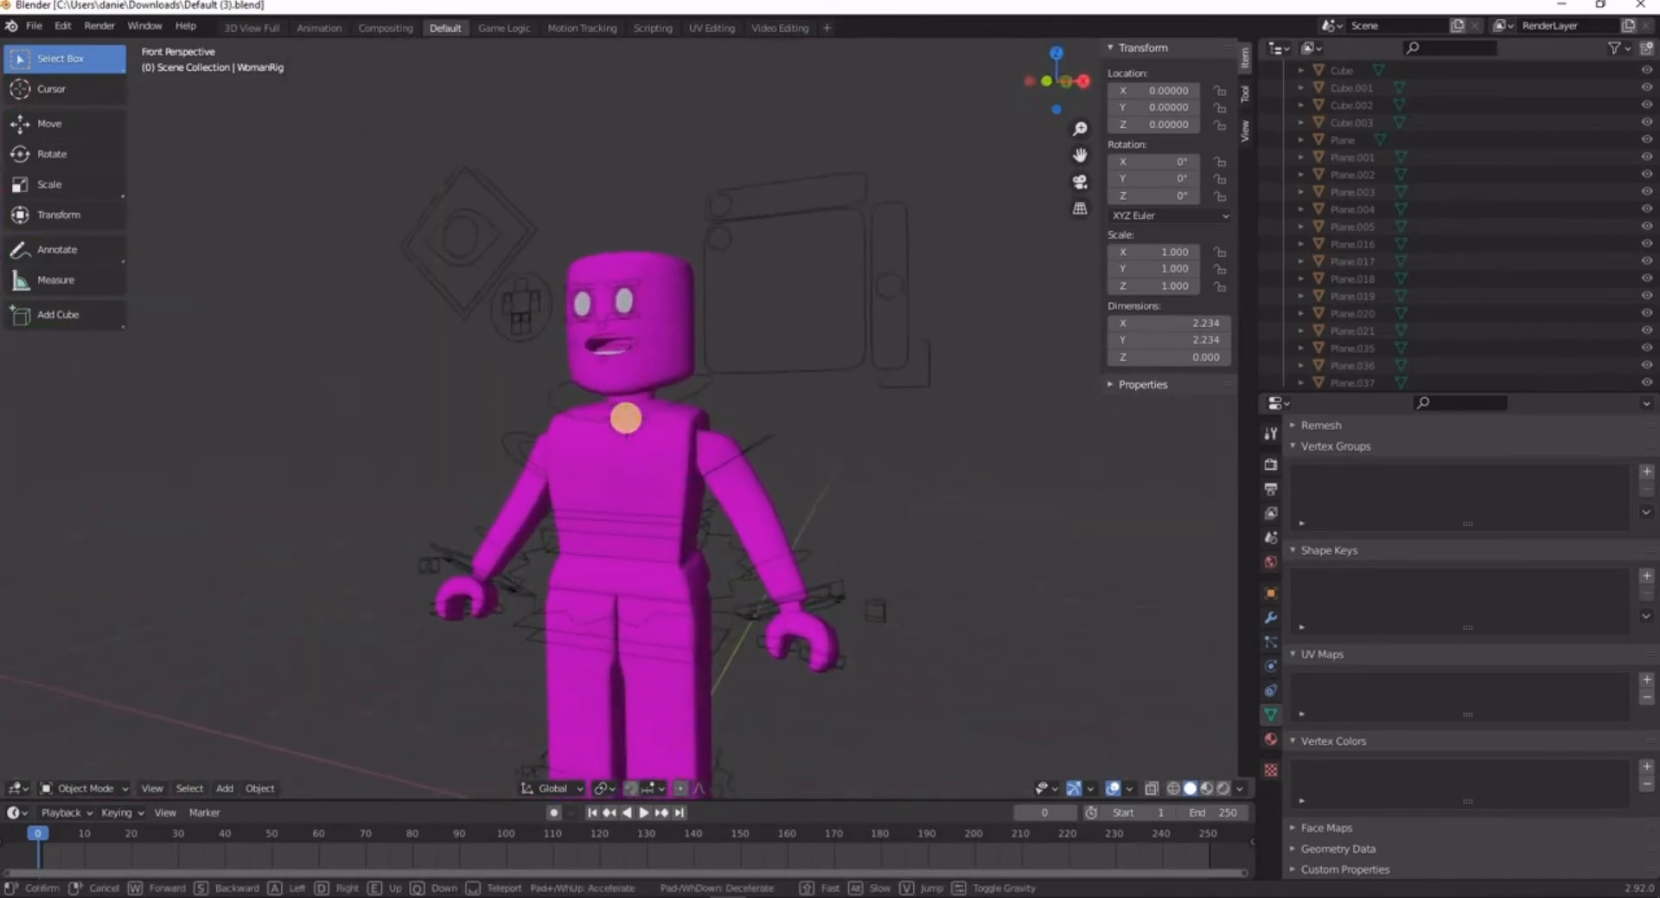
- Fly the view close to the character and delete its head
key("s")
key("a")
key("w")
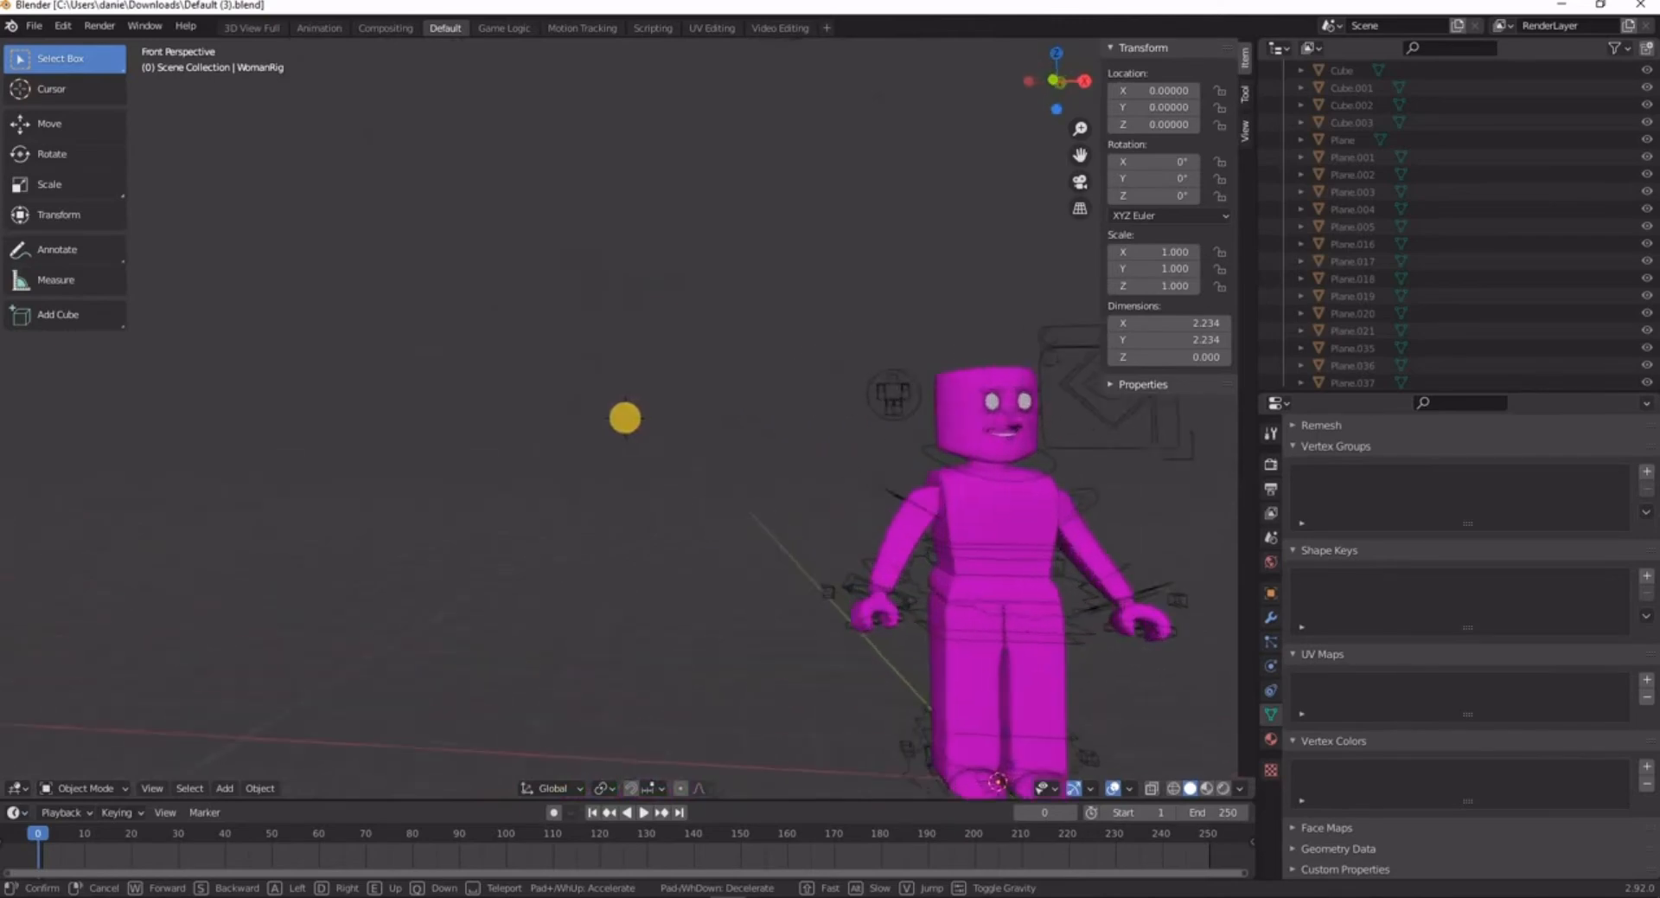
key("w")
key("d")
key("s")
key("a")
key("d")
key("w")
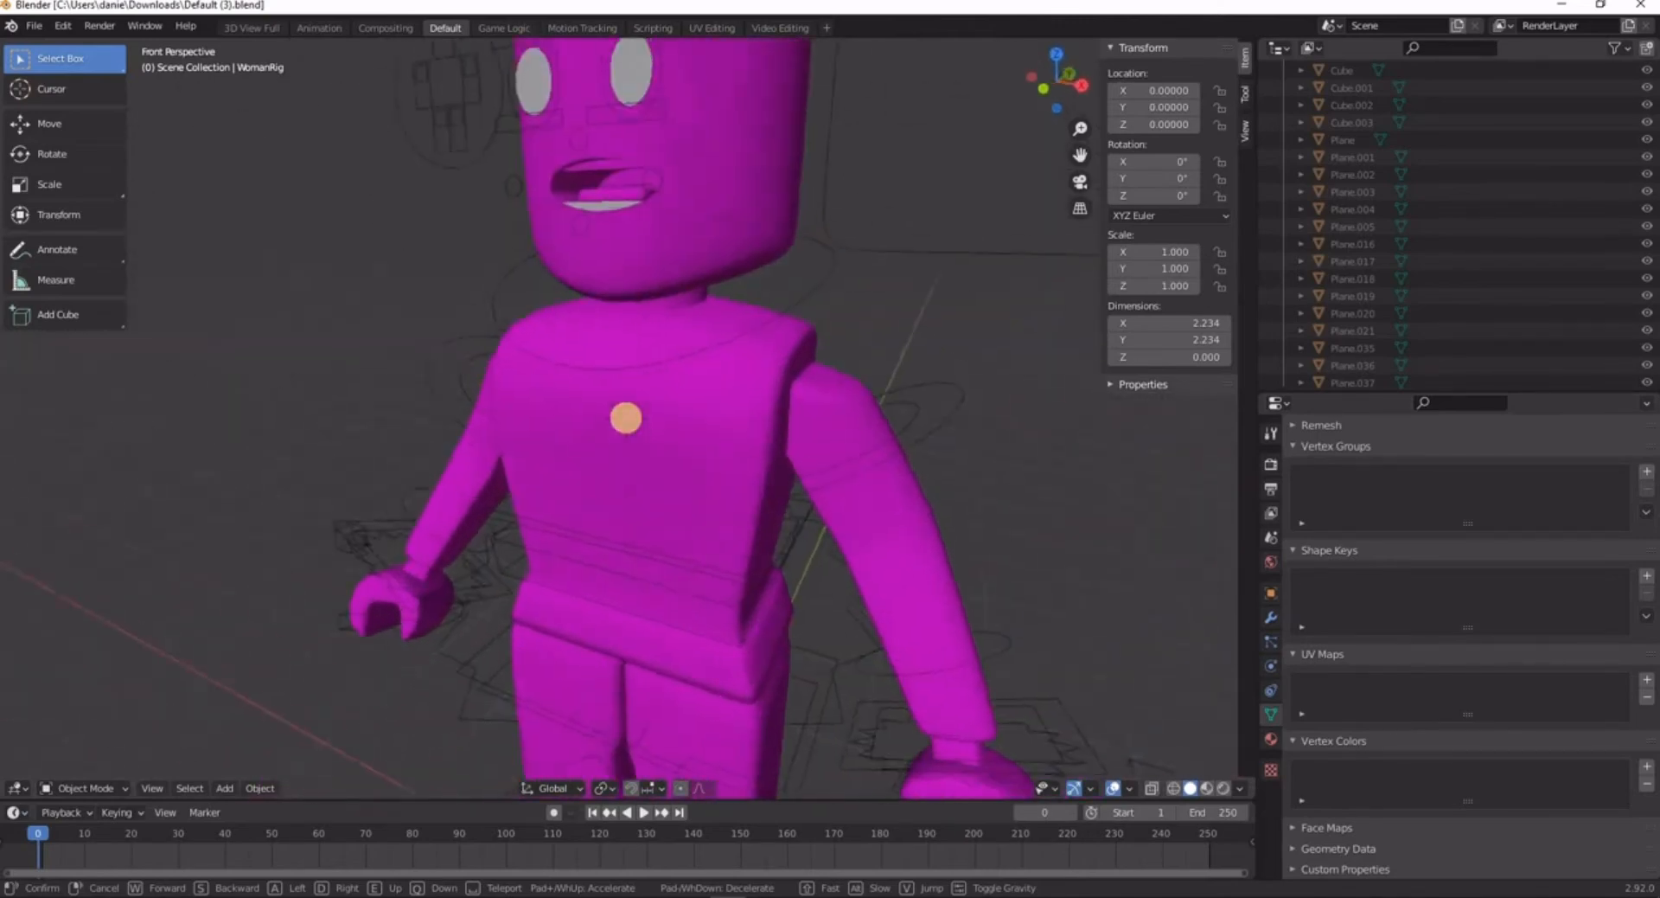
key("s")
left_click(668, 442)
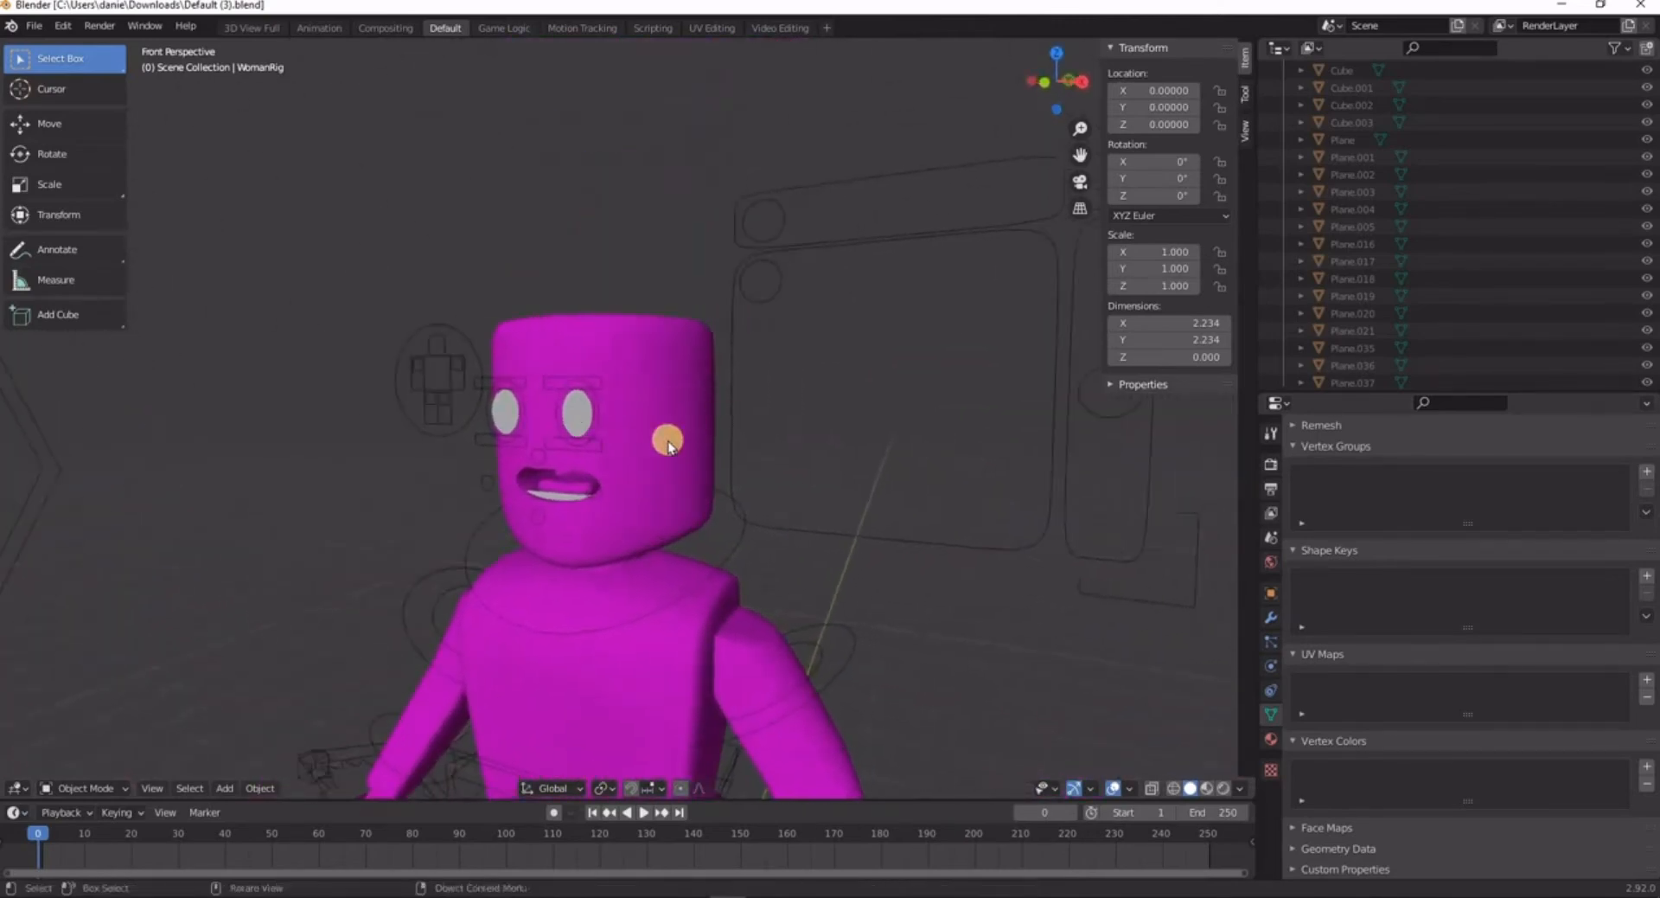
left_click(684, 450)
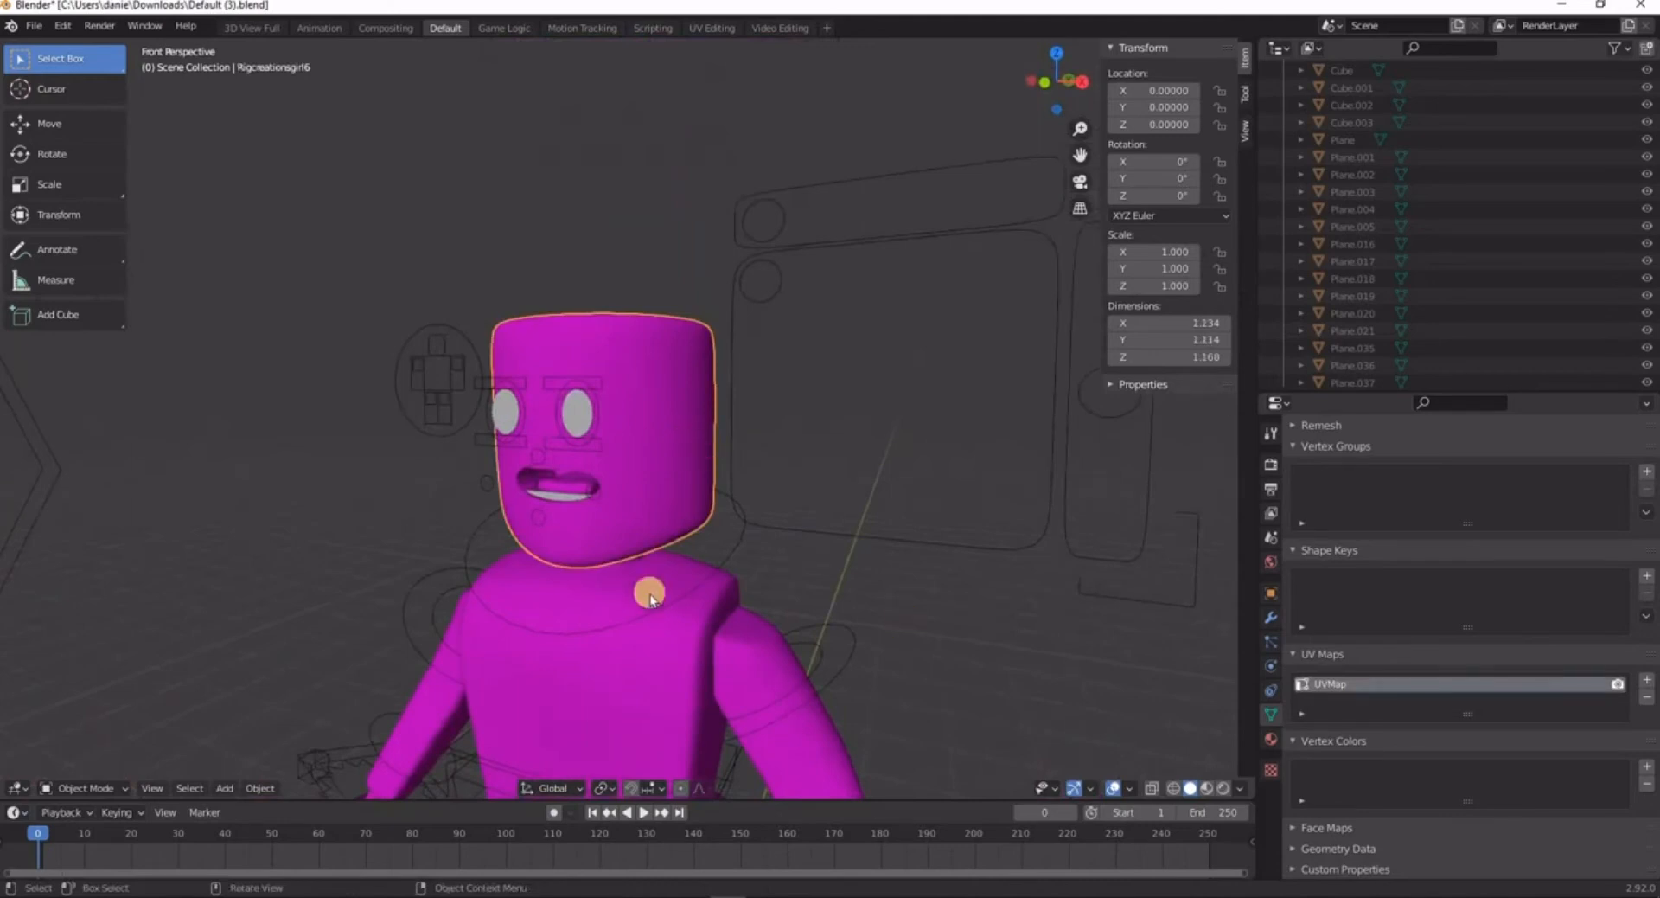
key("Delete")
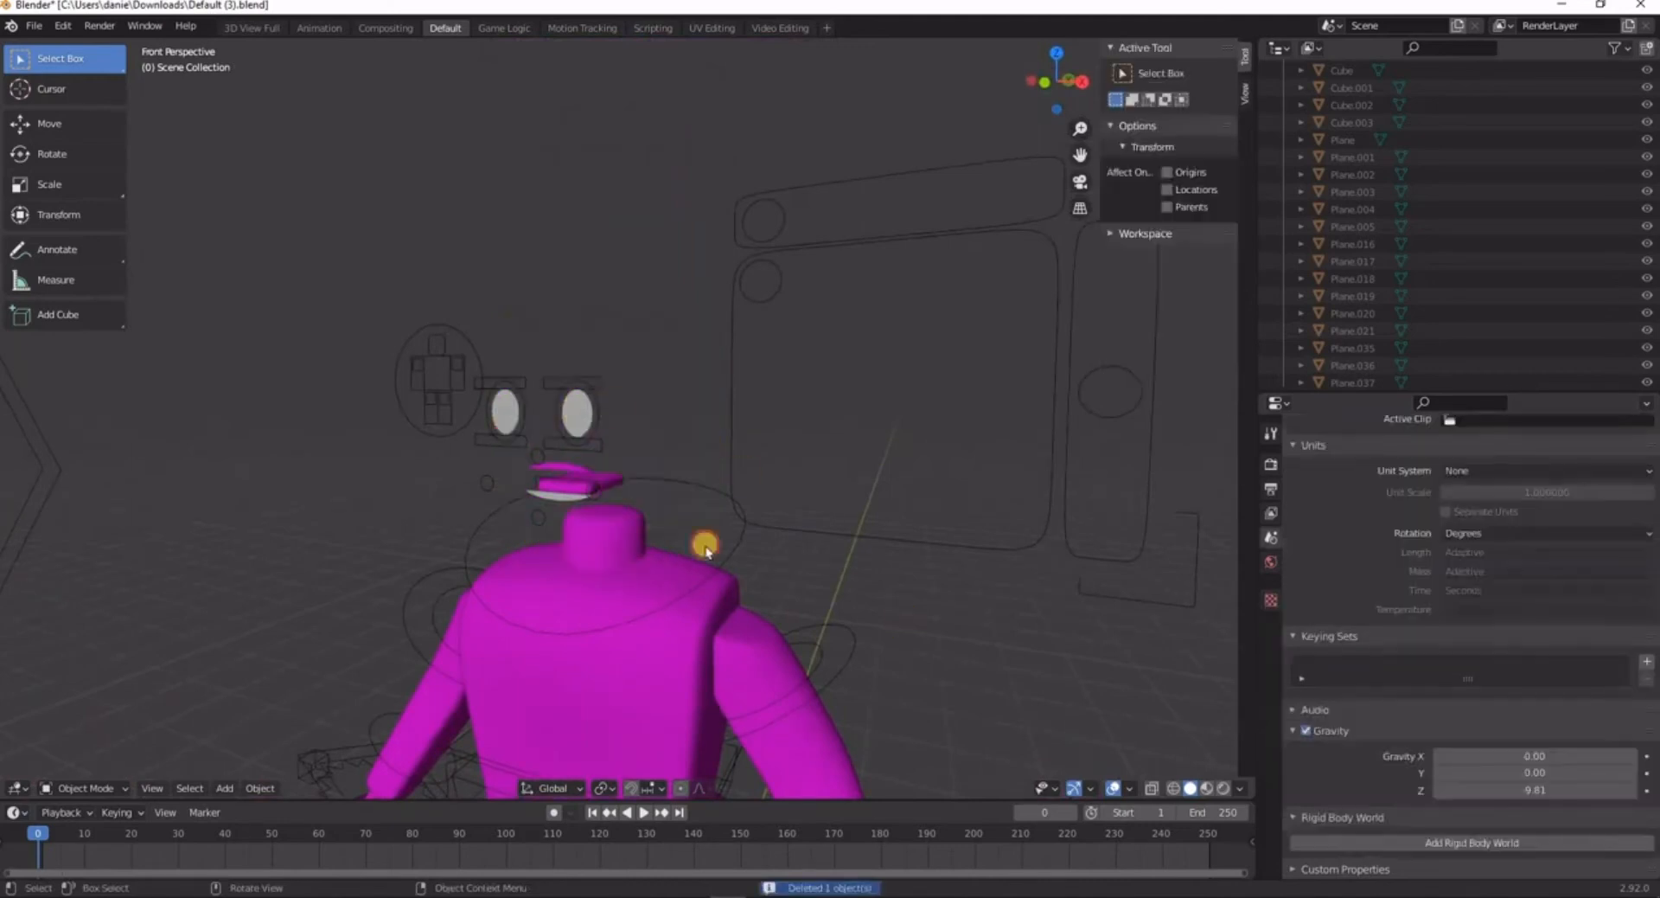
- Delete the eye, the purple eyelash and the pale mouth pieces
left_click(508, 410)
key("Delete")
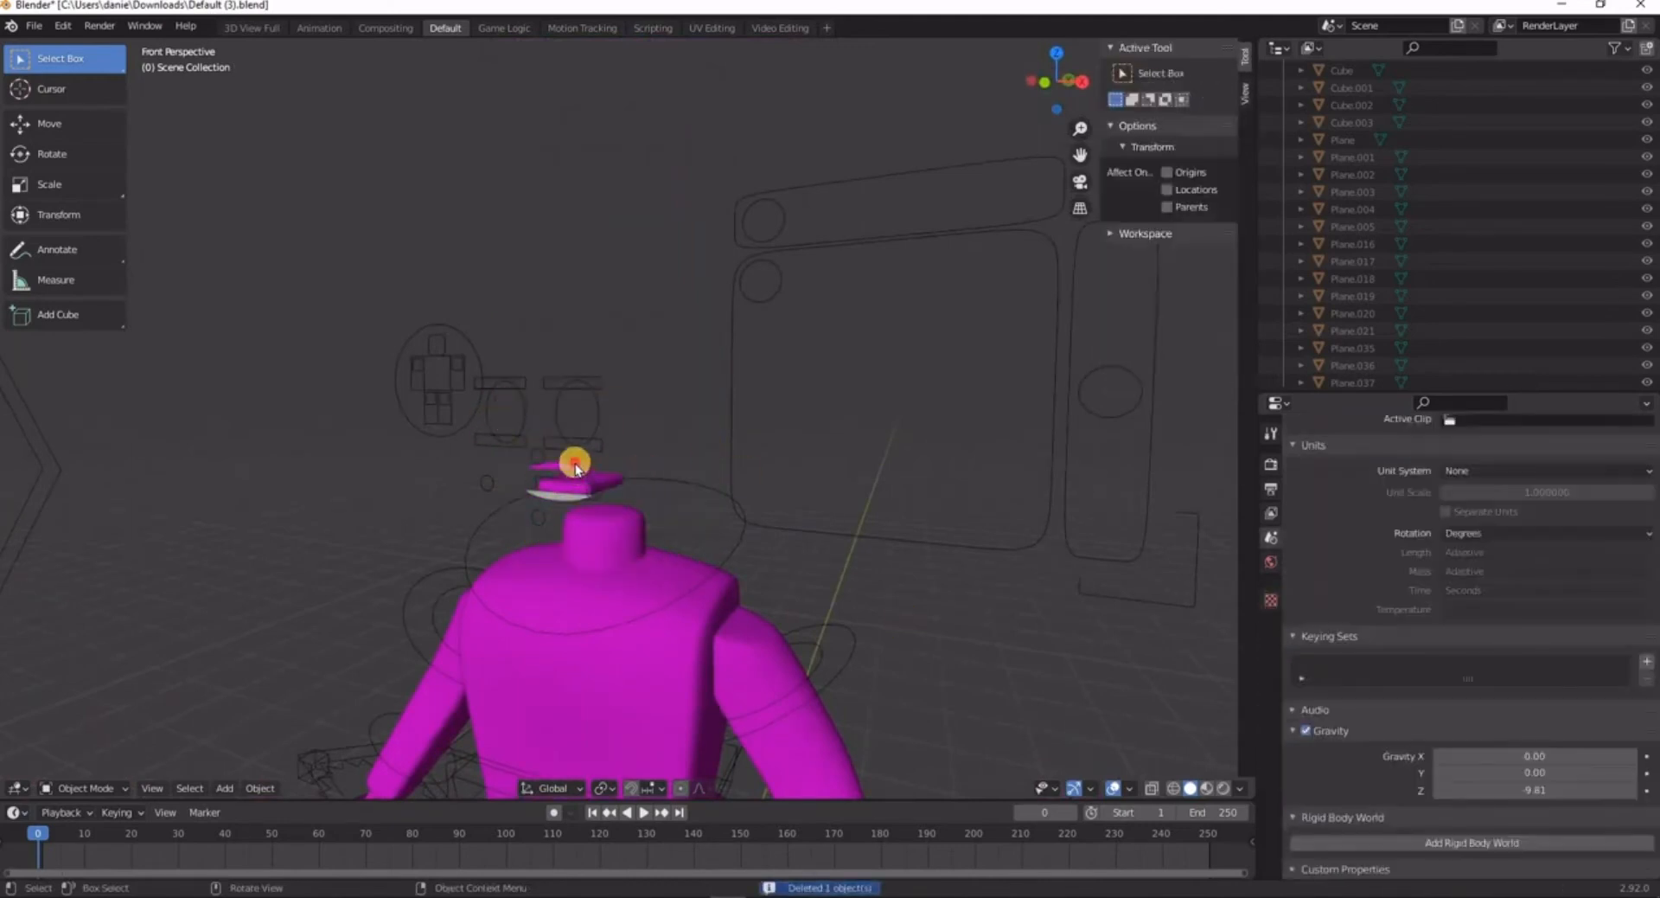
left_click(575, 463)
key("Delete")
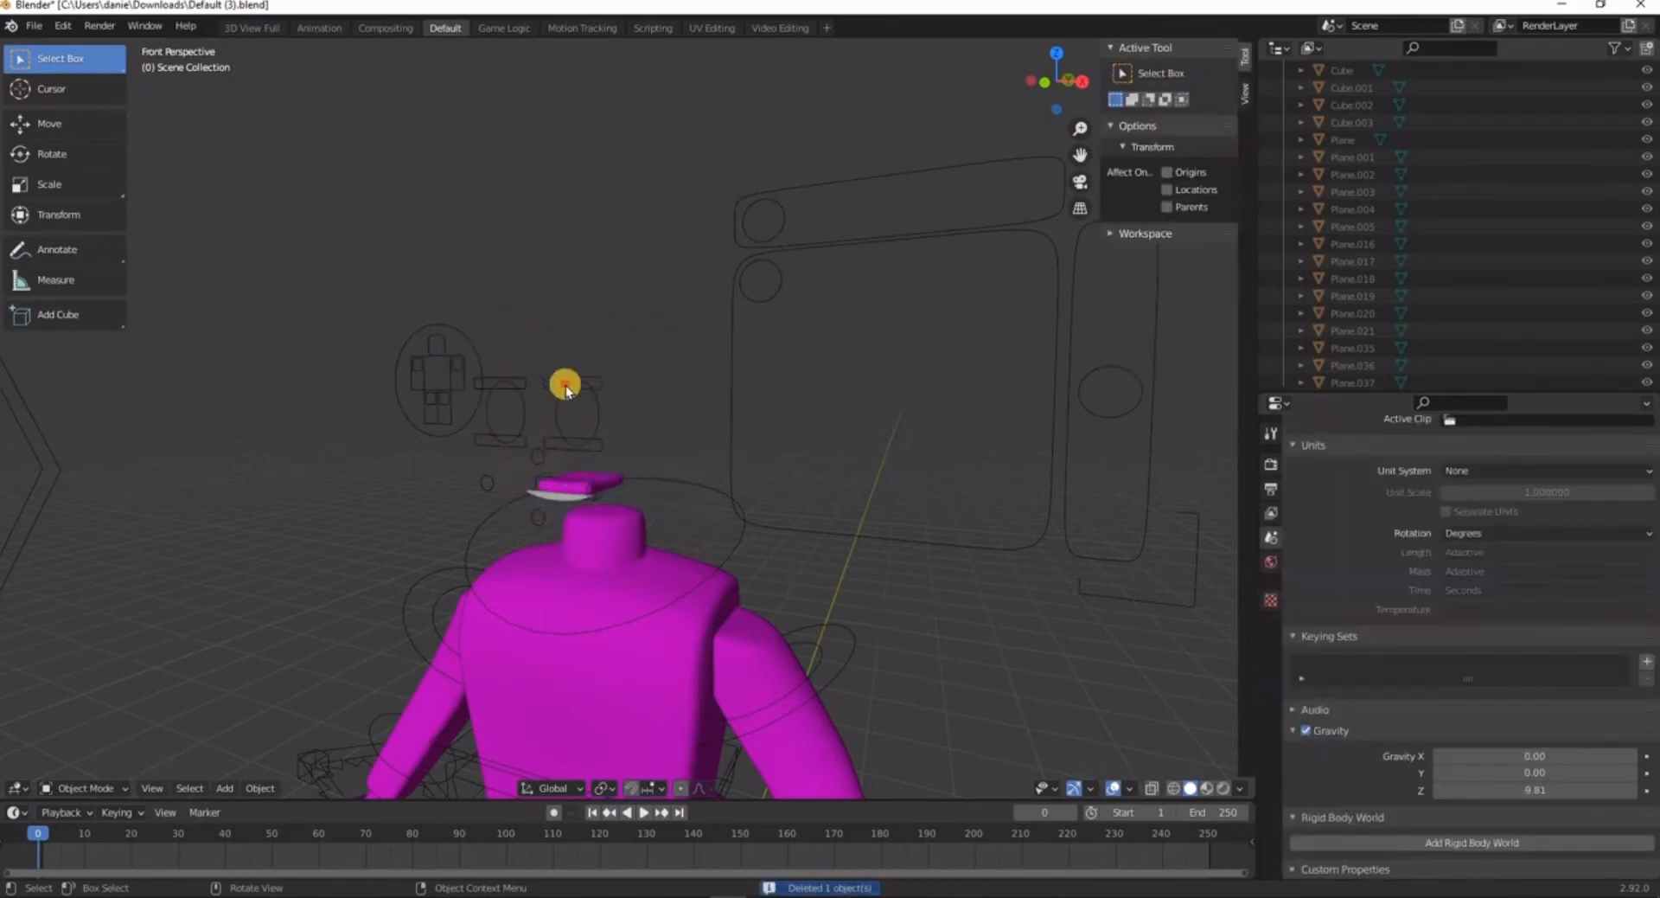
left_click(638, 398)
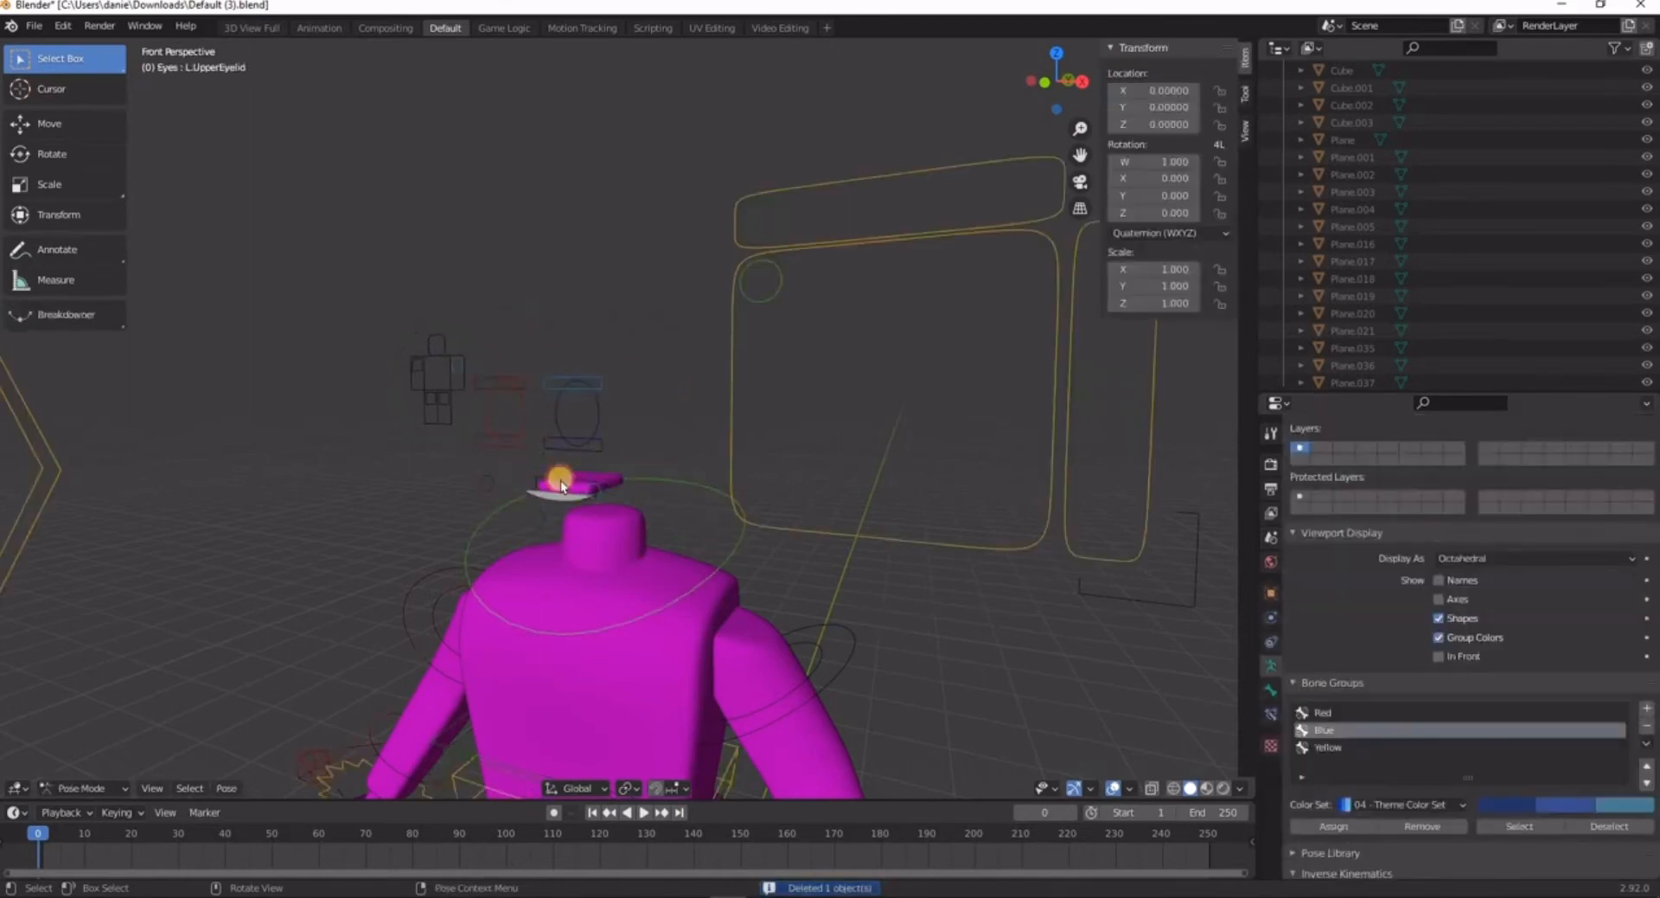
left_click(597, 478)
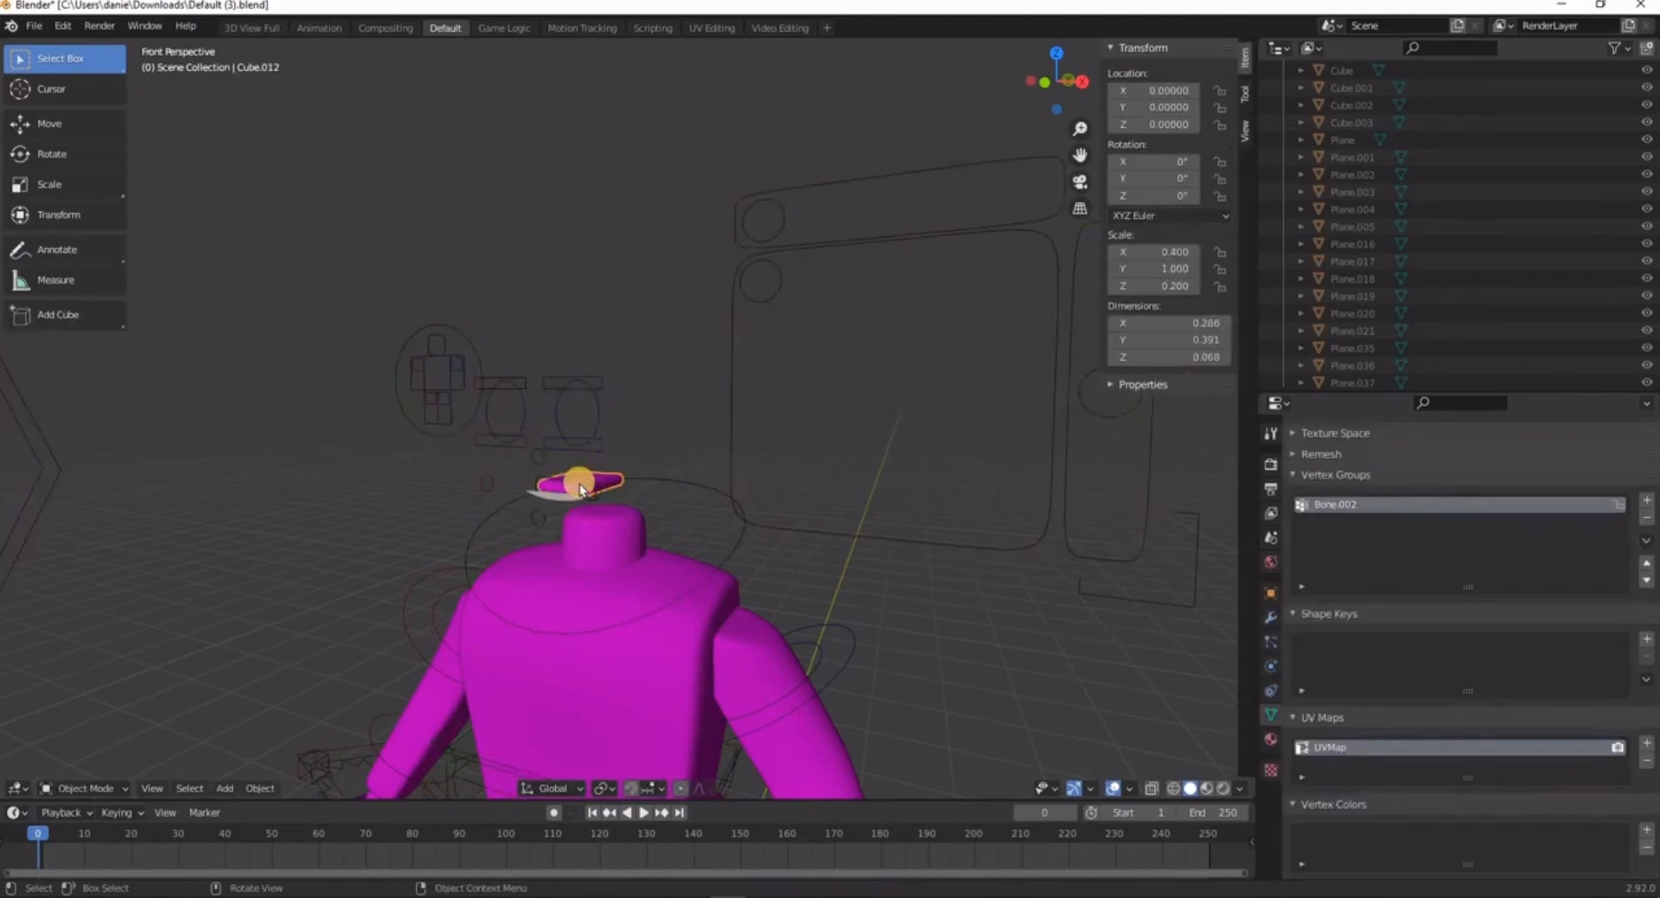
left_click(561, 499)
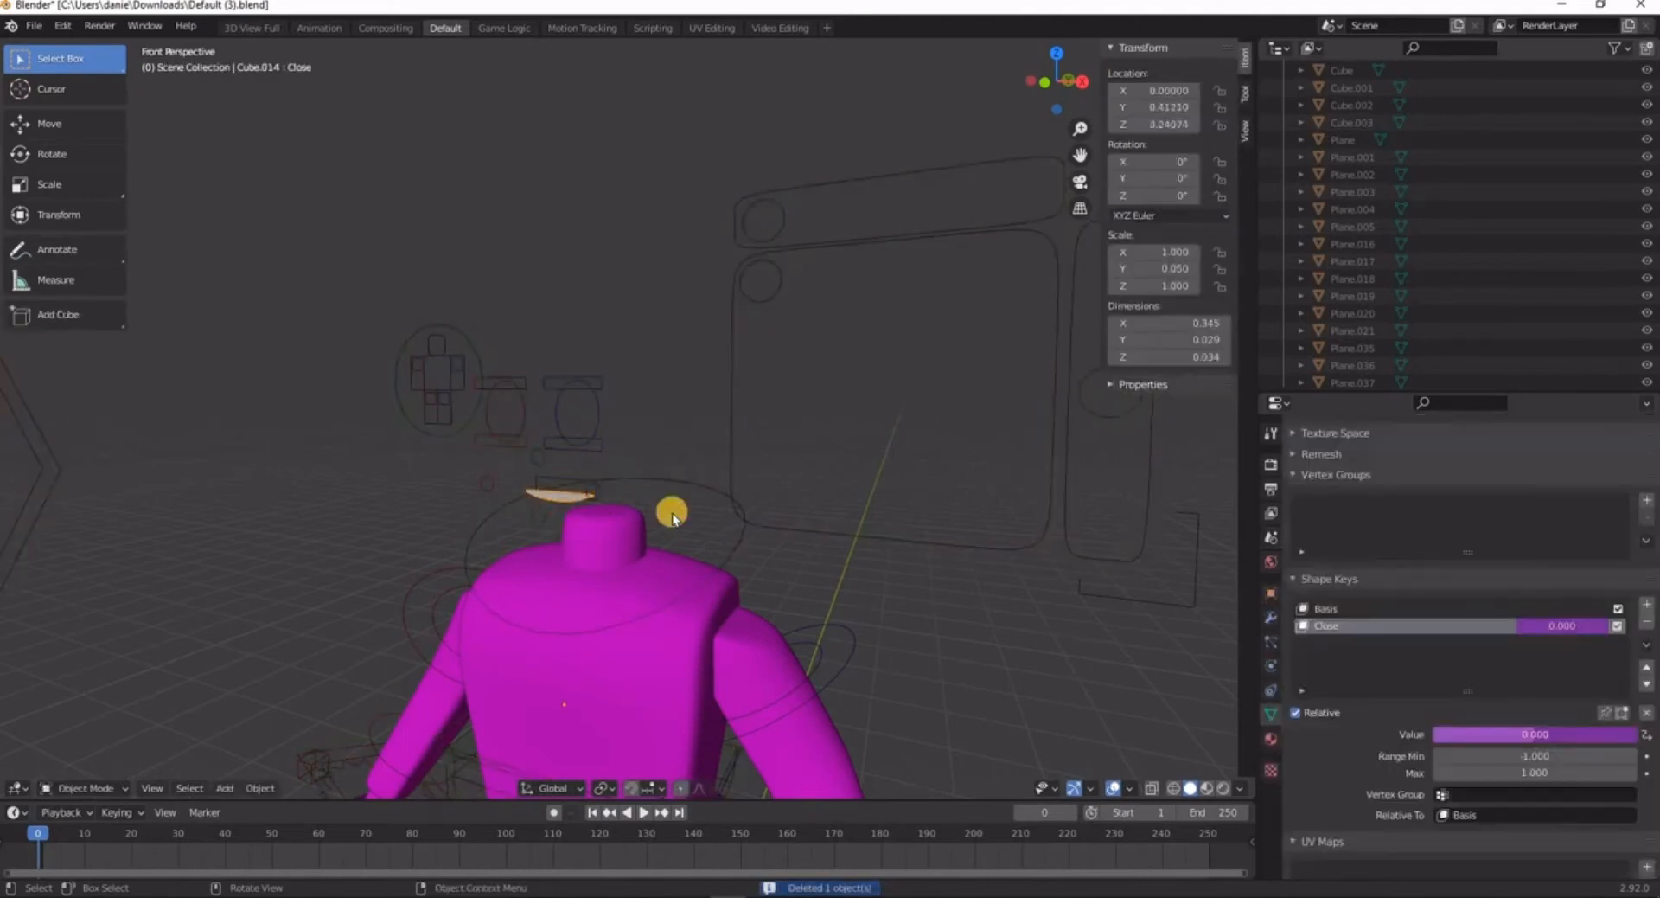
left_click(659, 438)
right_click(663, 431)
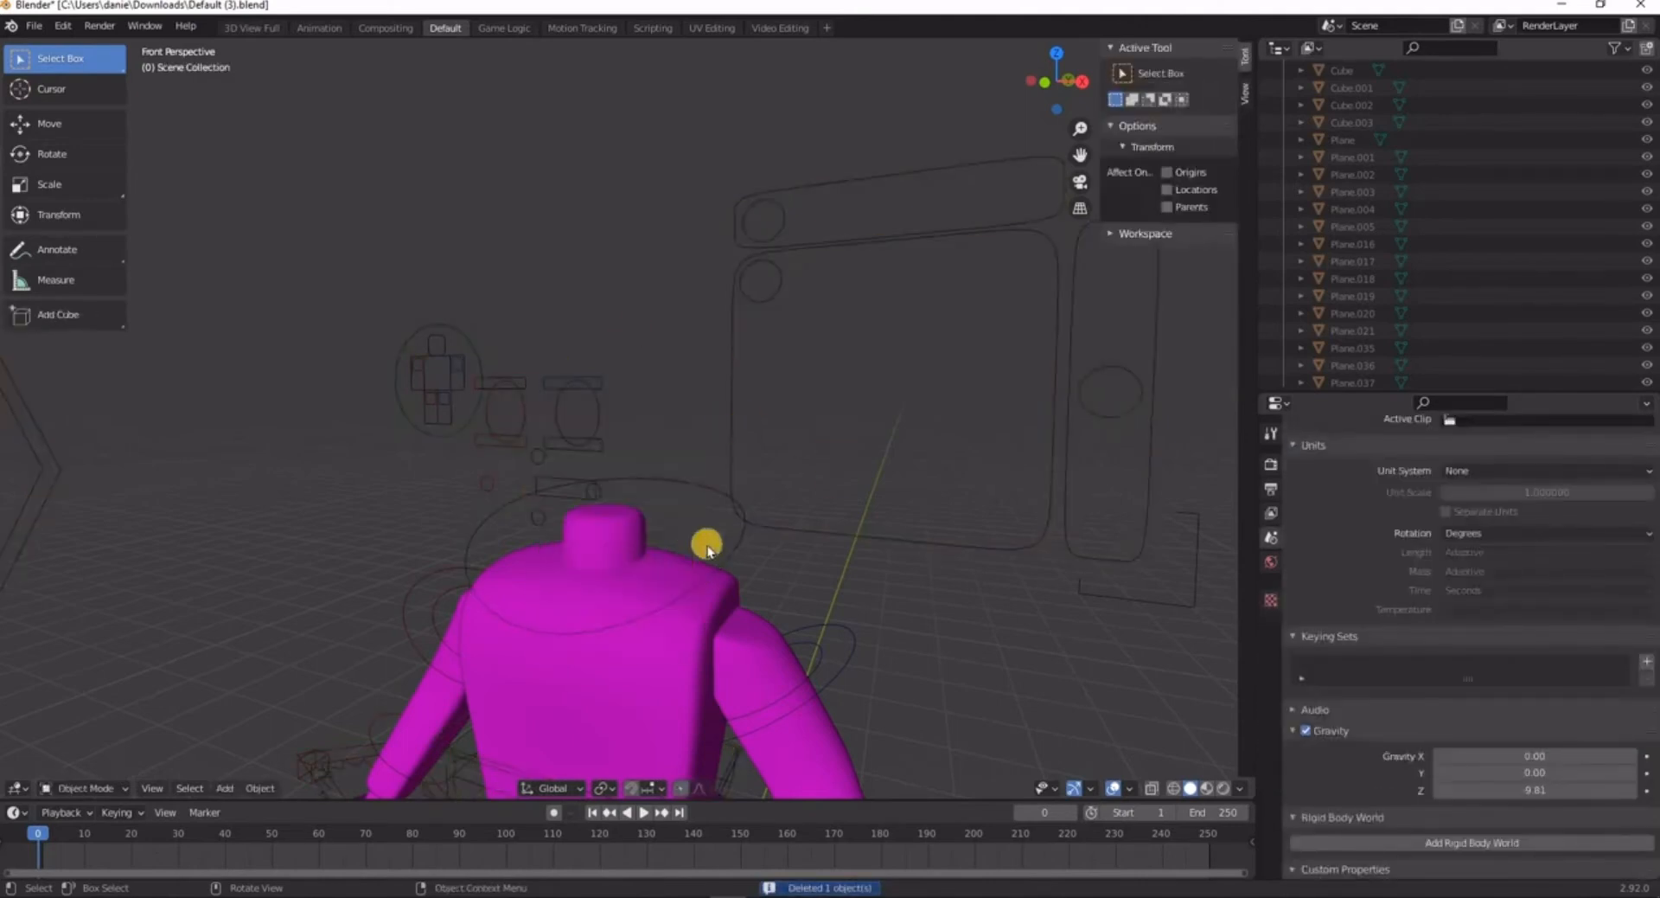
- Back the view away to see the whole headless body and select the torso
key("shift+grave")
key("s")
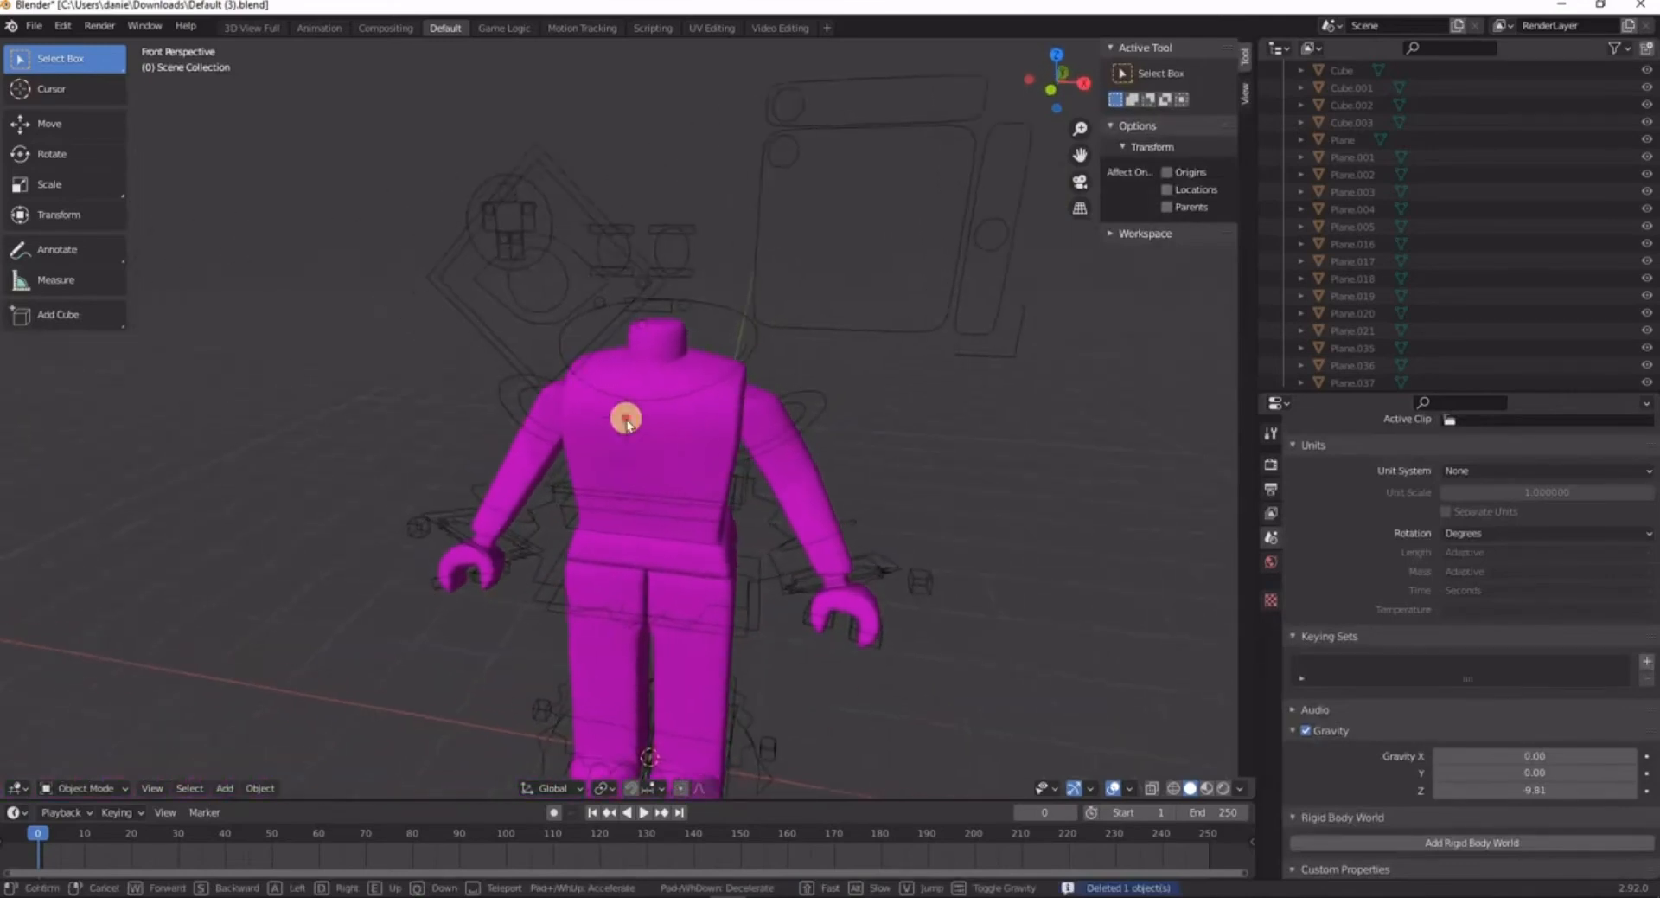
left_click(625, 419)
left_click(572, 360)
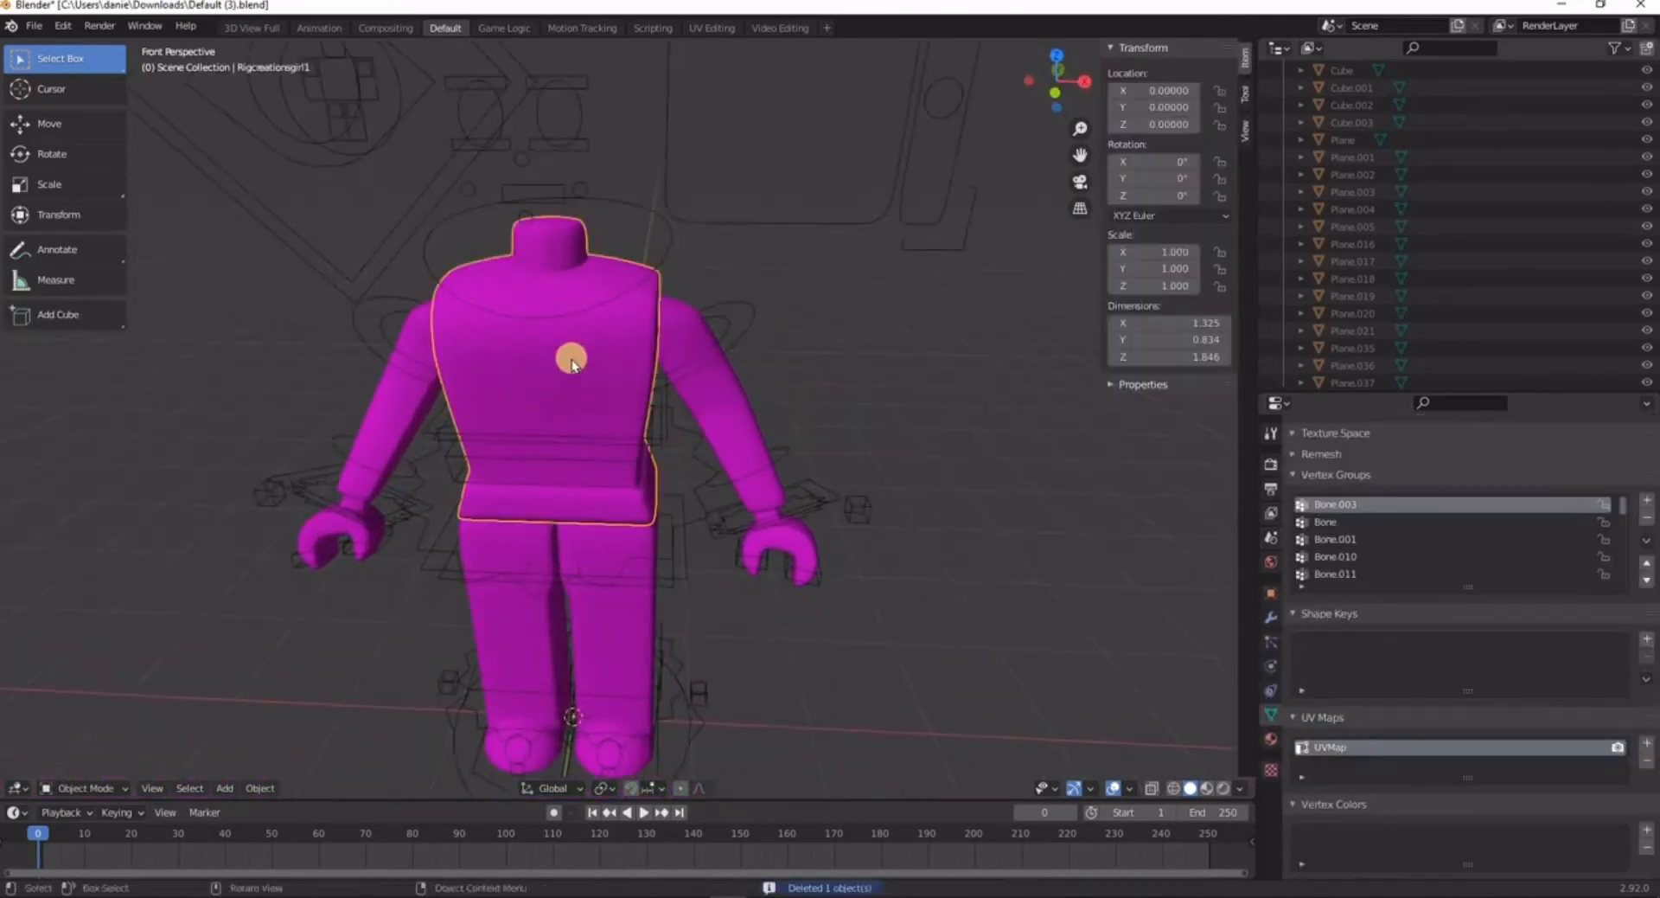
- Turn the Outliner area into a Shader Editor showing the torso material's nodes
left_click(1278, 47)
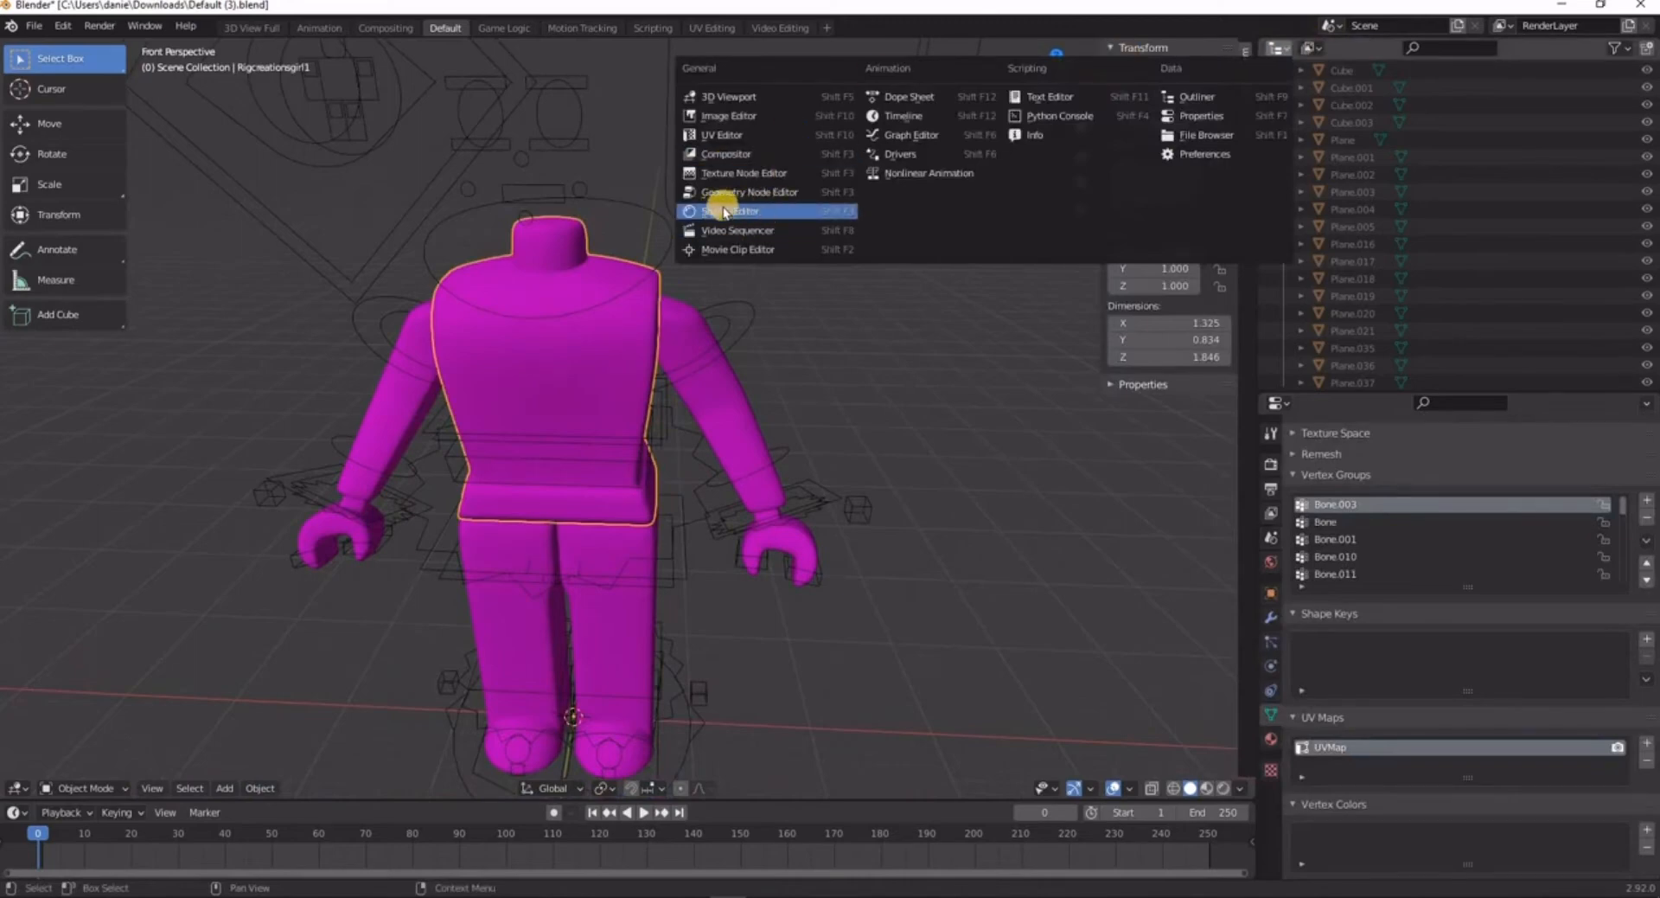
left_click(783, 211)
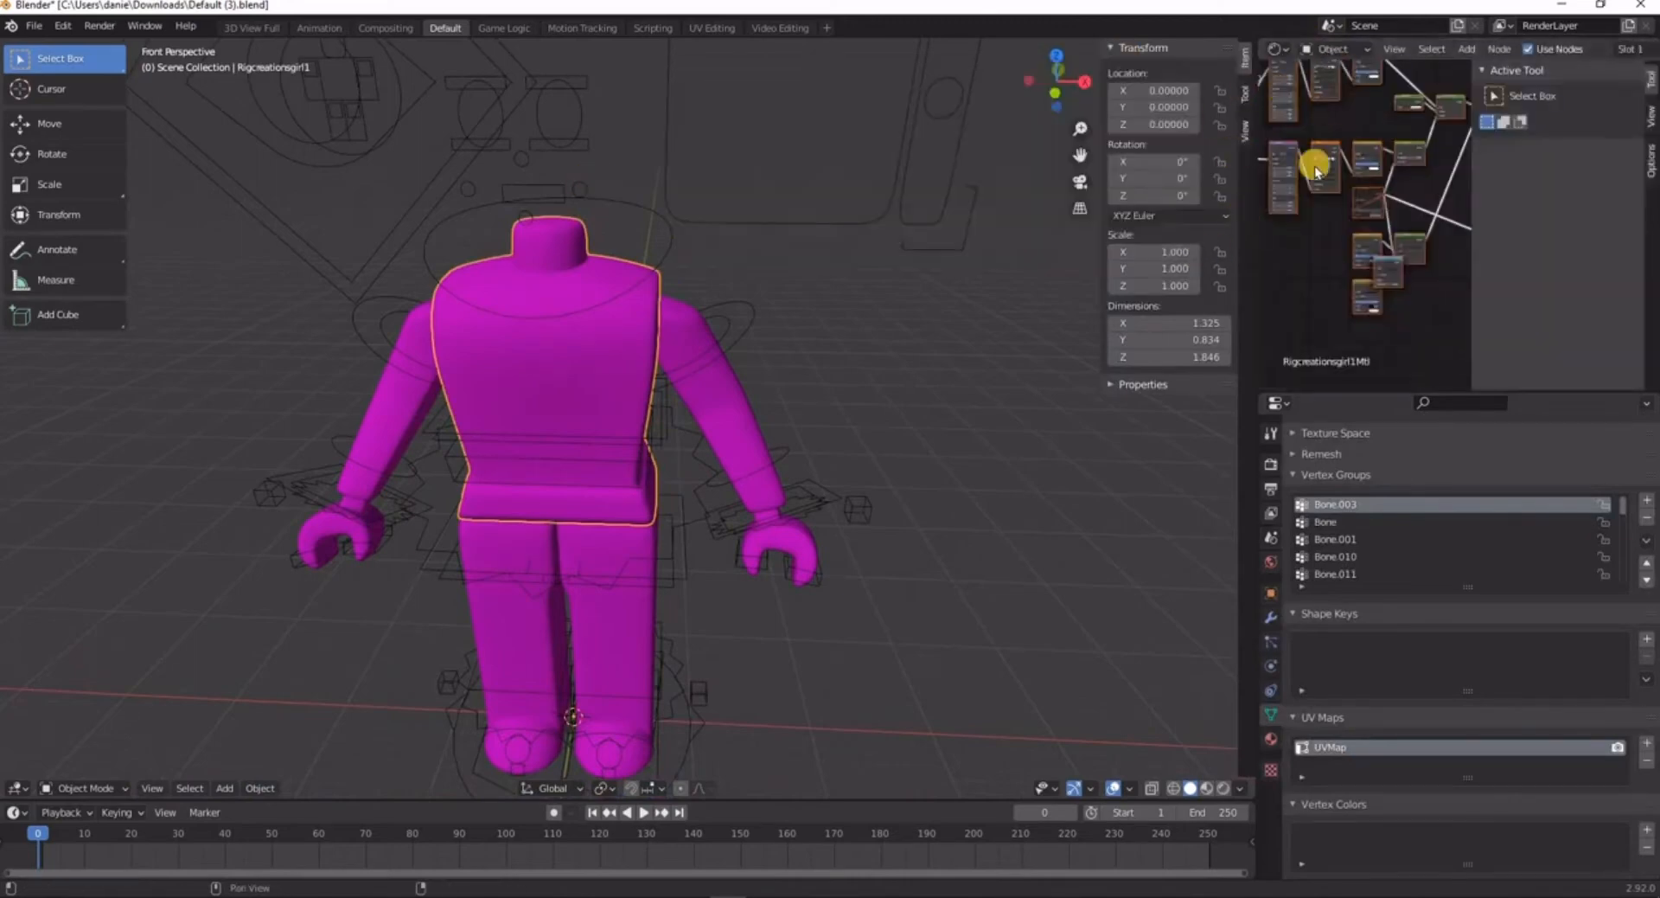
scroll(1336, 113, "up", 5)
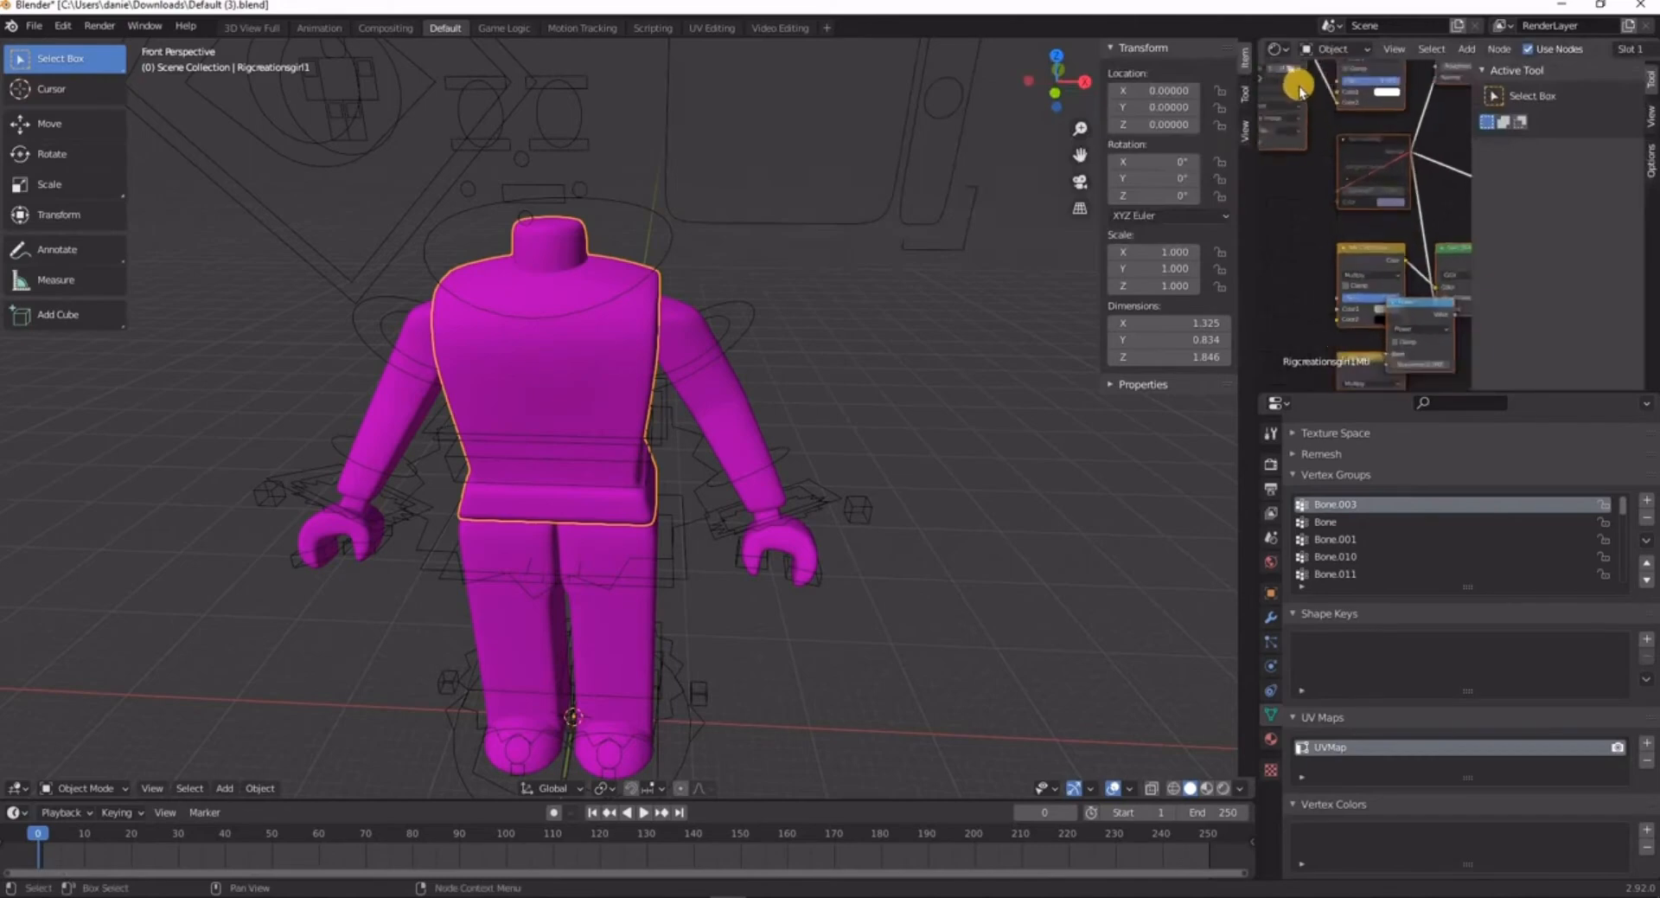
scroll(1321, 111, "down", 1)
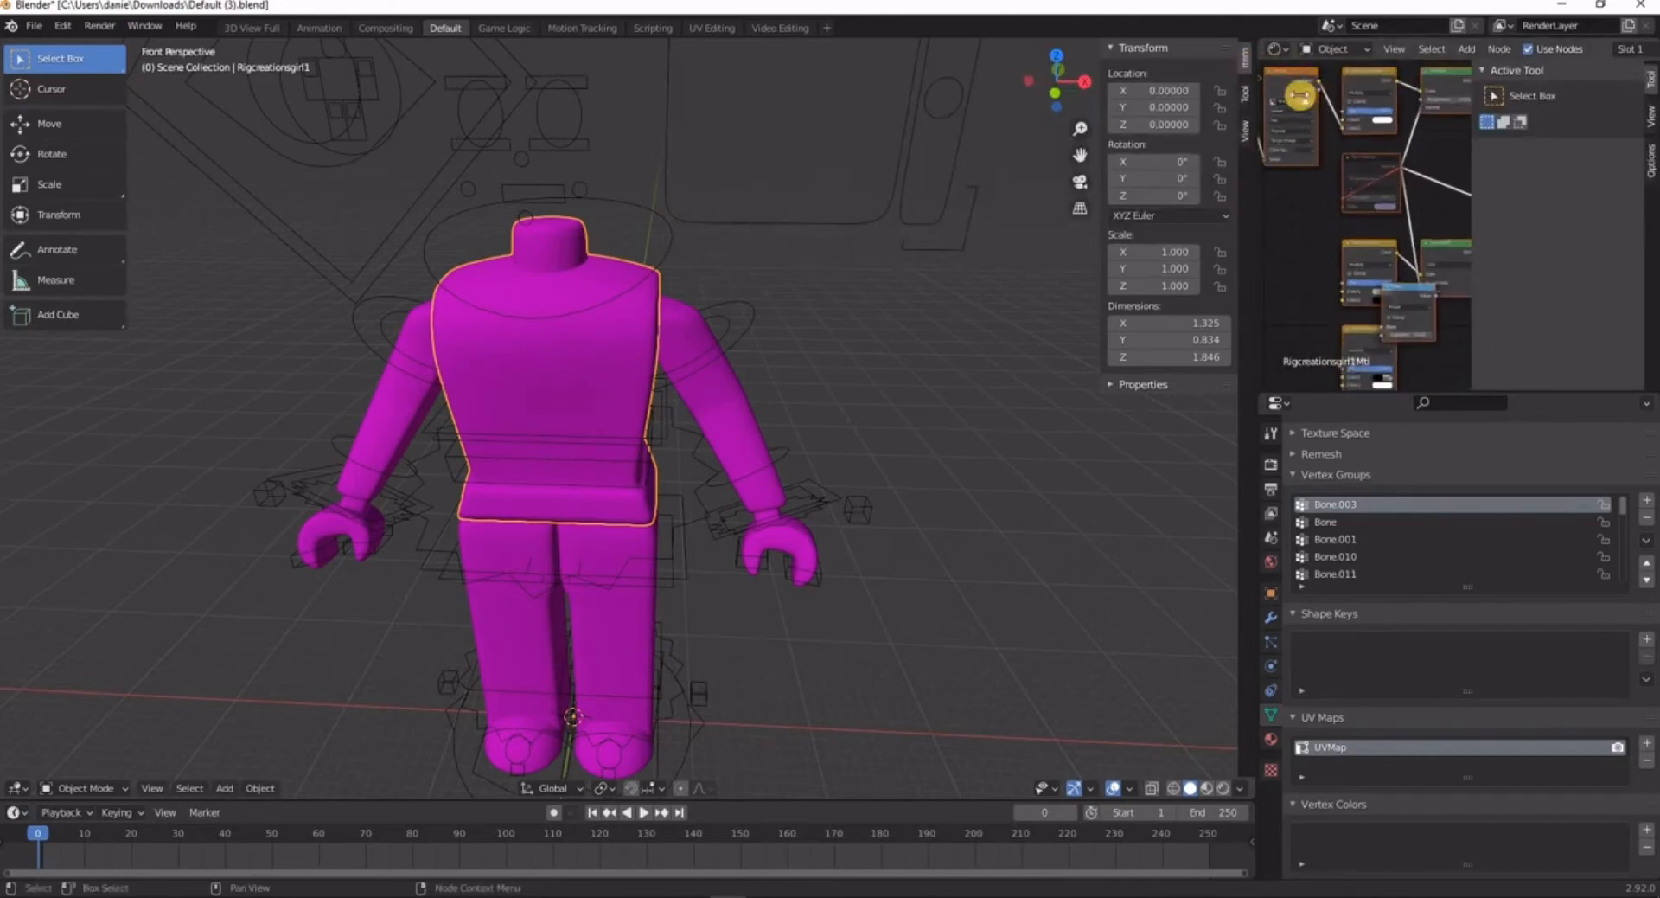
scroll(1290, 87, "up", 2)
scroll(1291, 78, "down", 1)
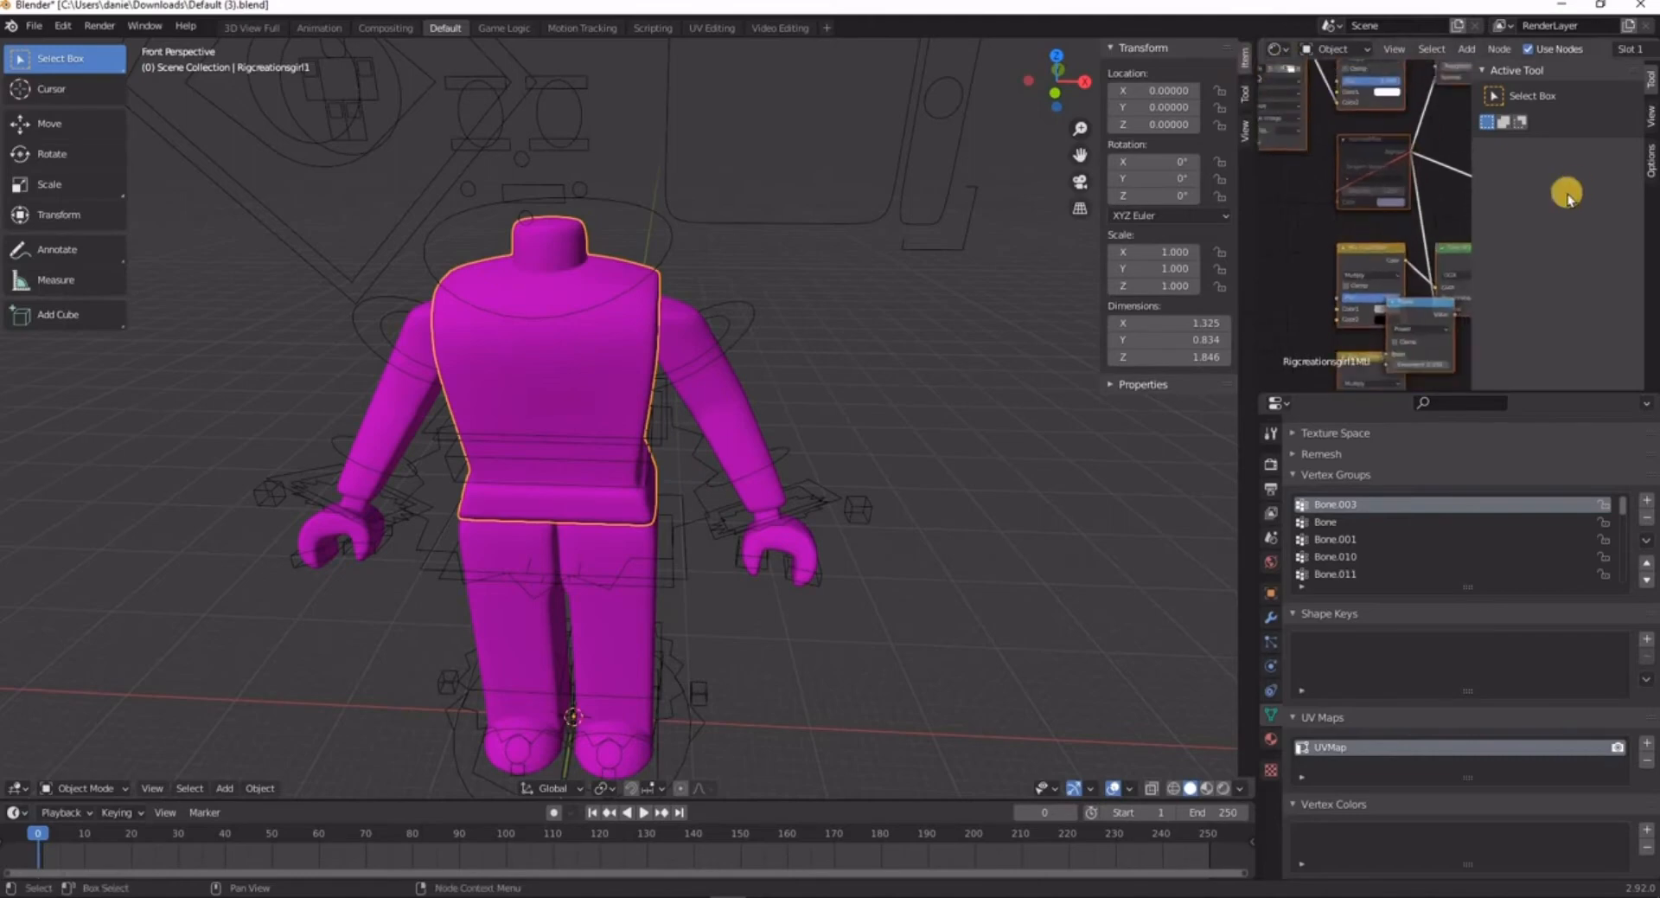
- Pan to the Image Texture node and browse to the Pictures folder for a new image
left_click_drag(1466, 213, 1466, 170)
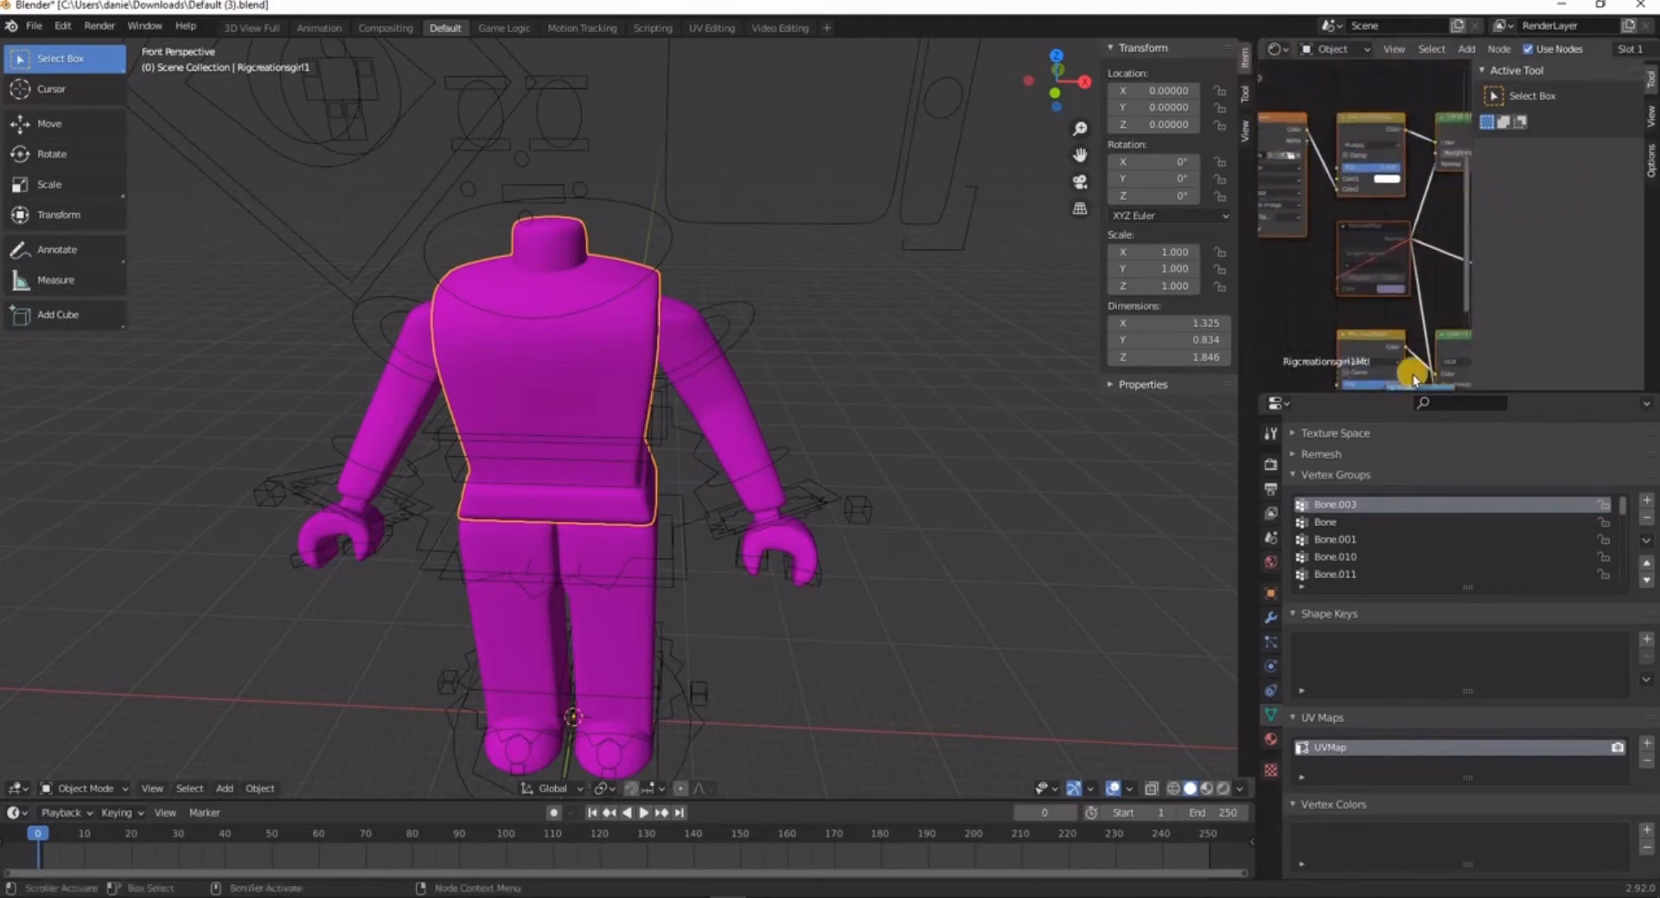
left_click_drag(1366, 387, 1351, 387)
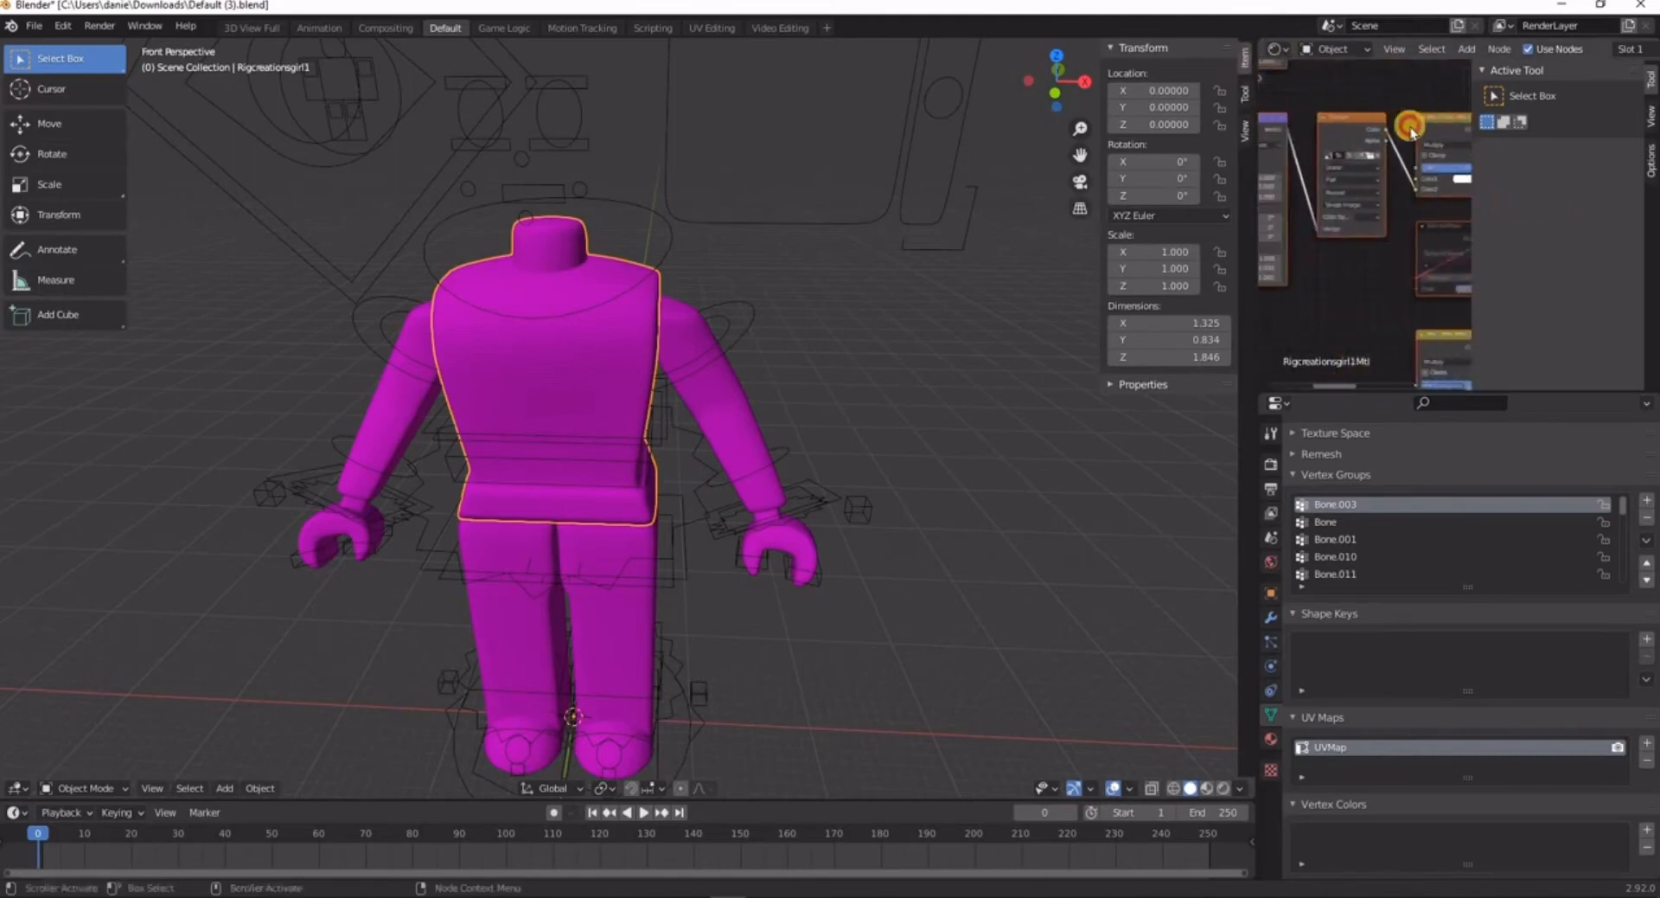
scroll(1361, 116, "up", 6)
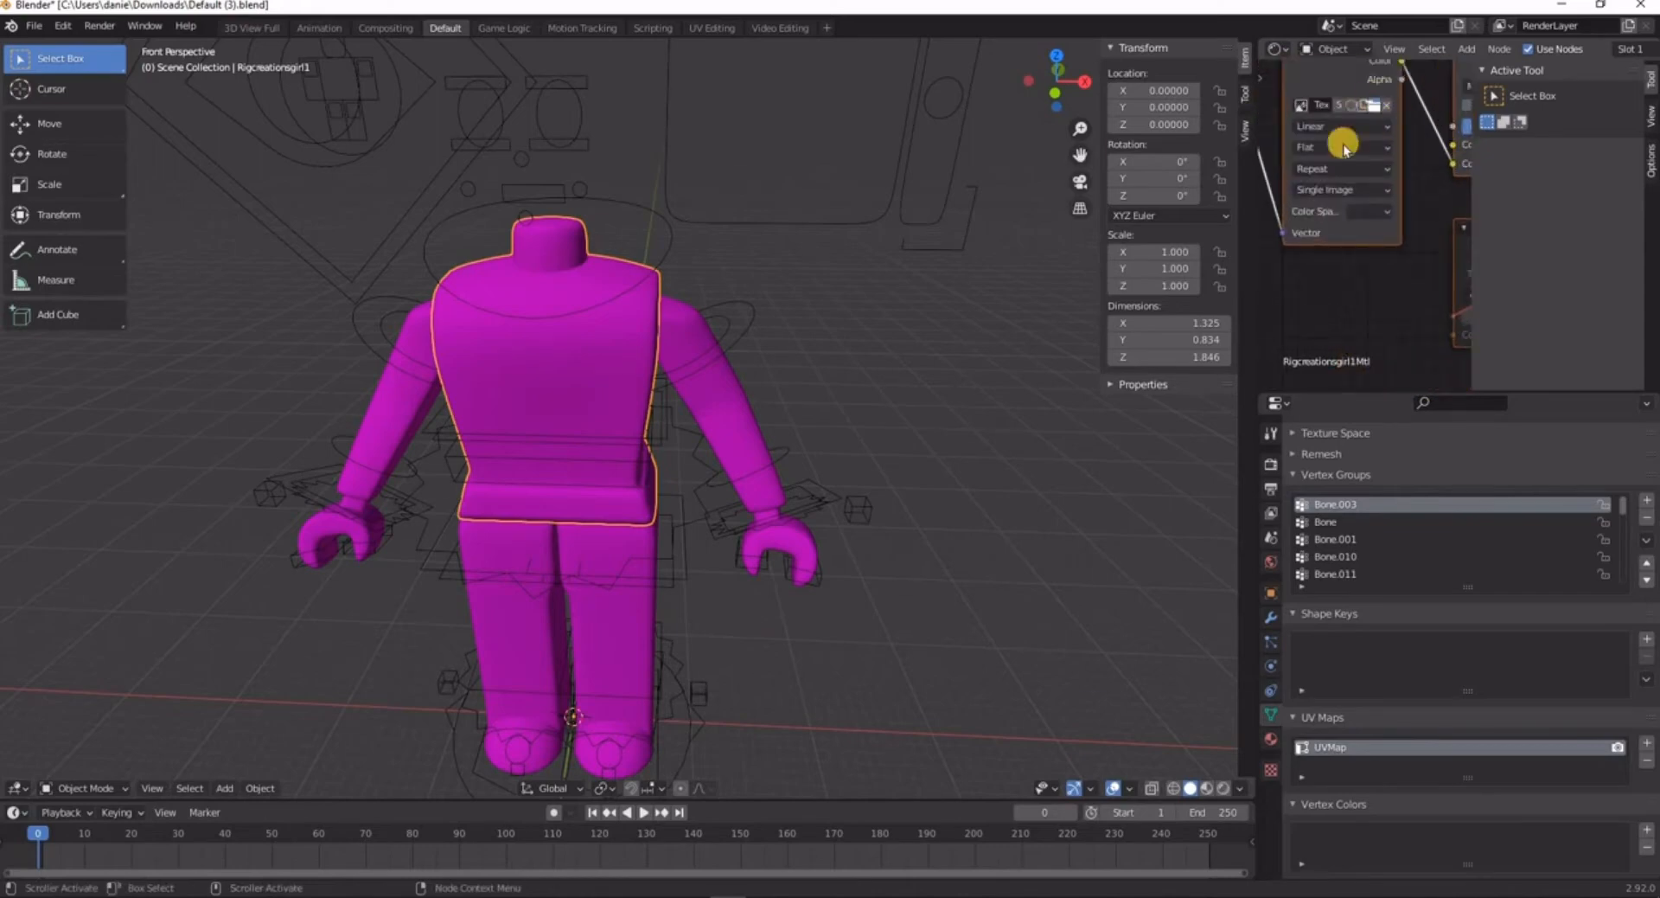
left_click(417, 425)
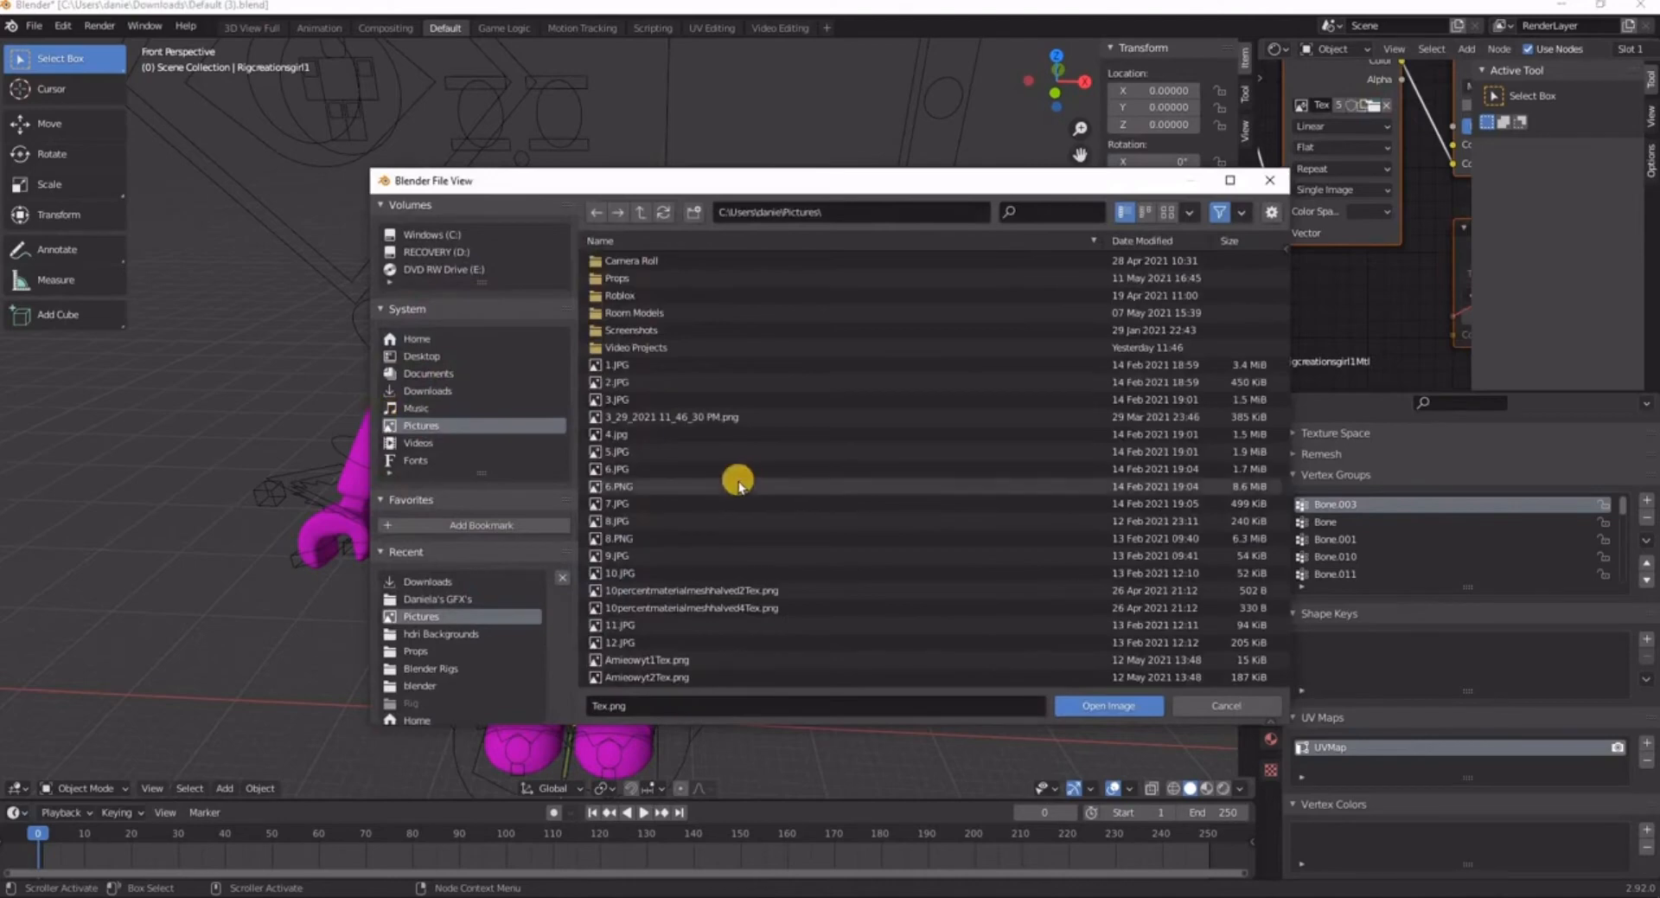
- Load the avatar texture PNG from Pictures into the Image Texture node
scroll(628, 566, "down", 8)
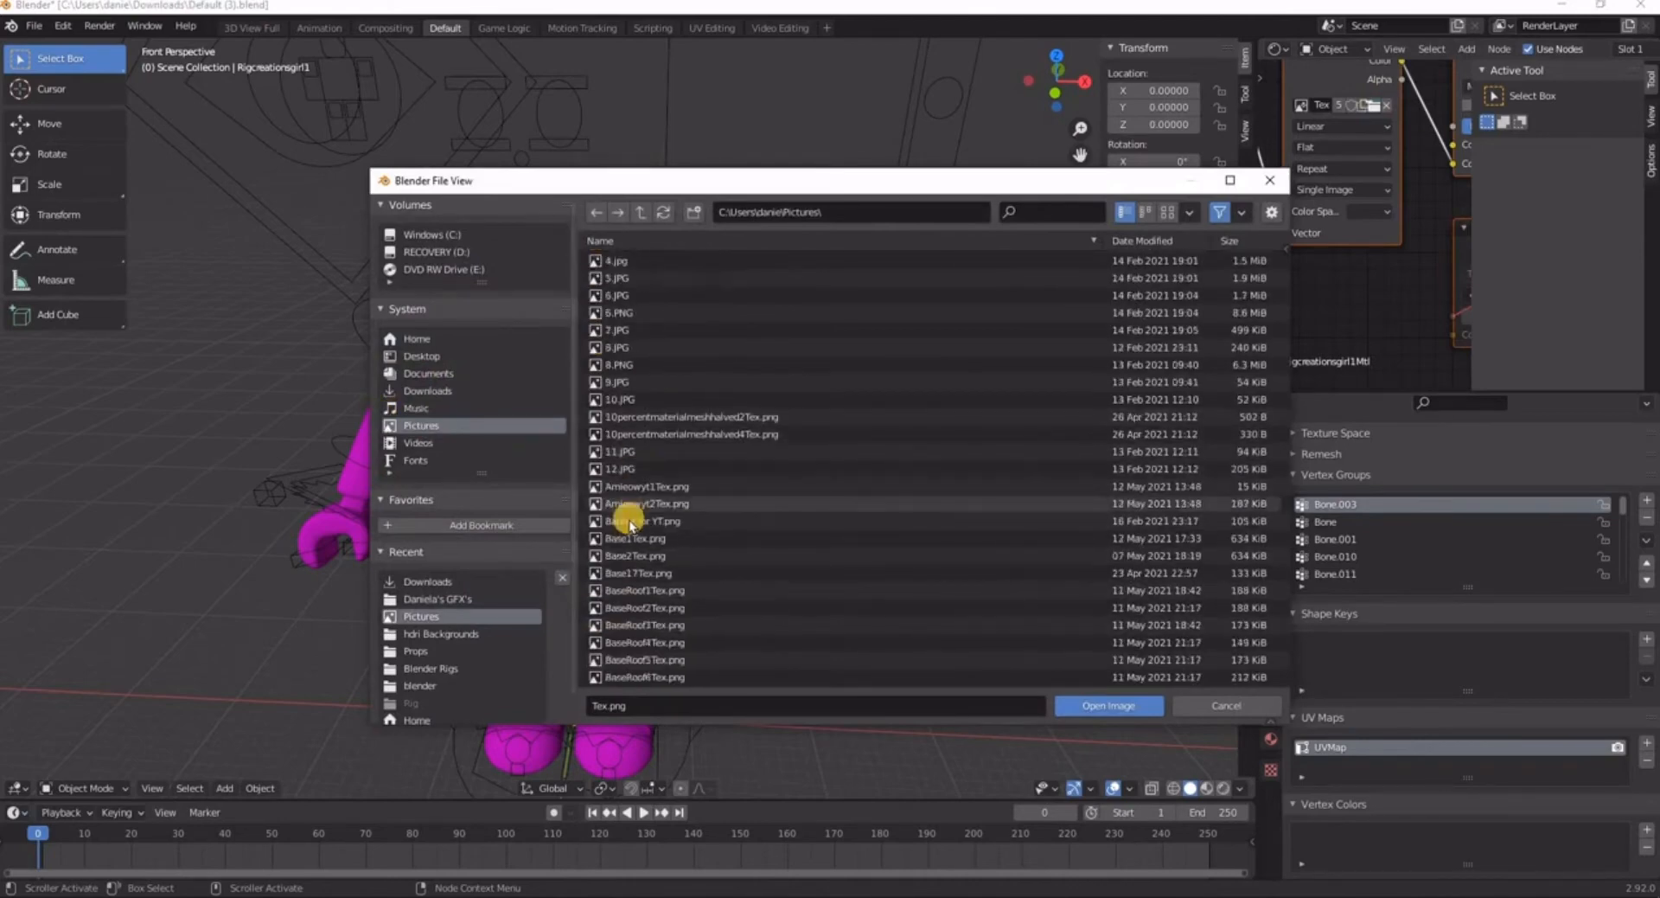
scroll(645, 484, "down", 8)
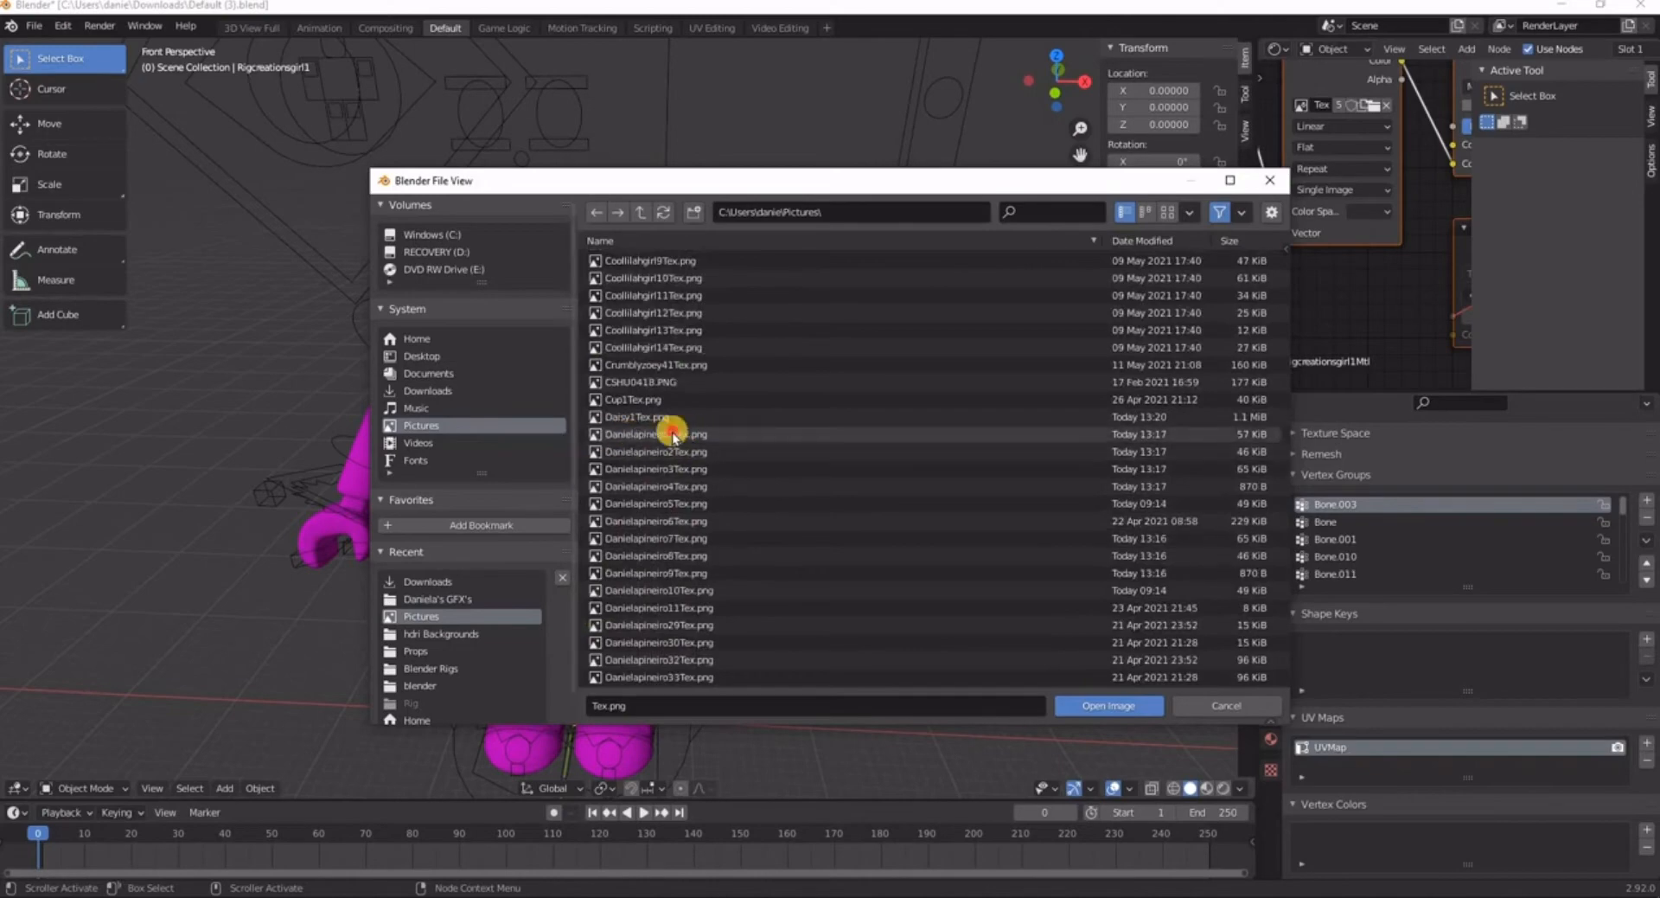
left_click(711, 437)
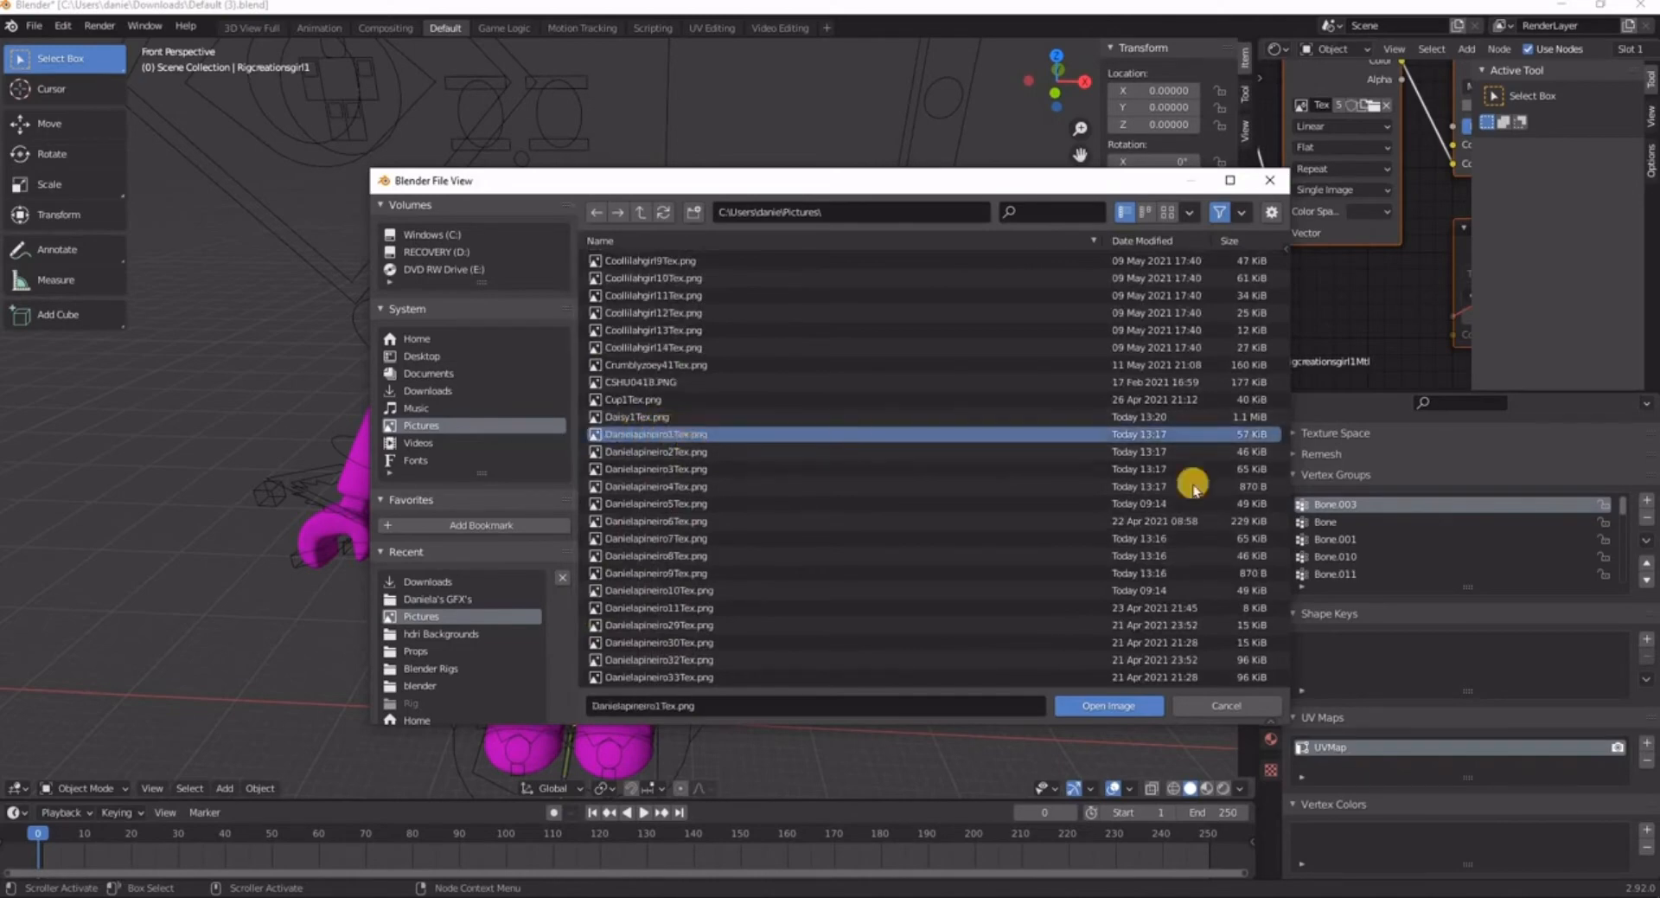
left_click(1121, 705)
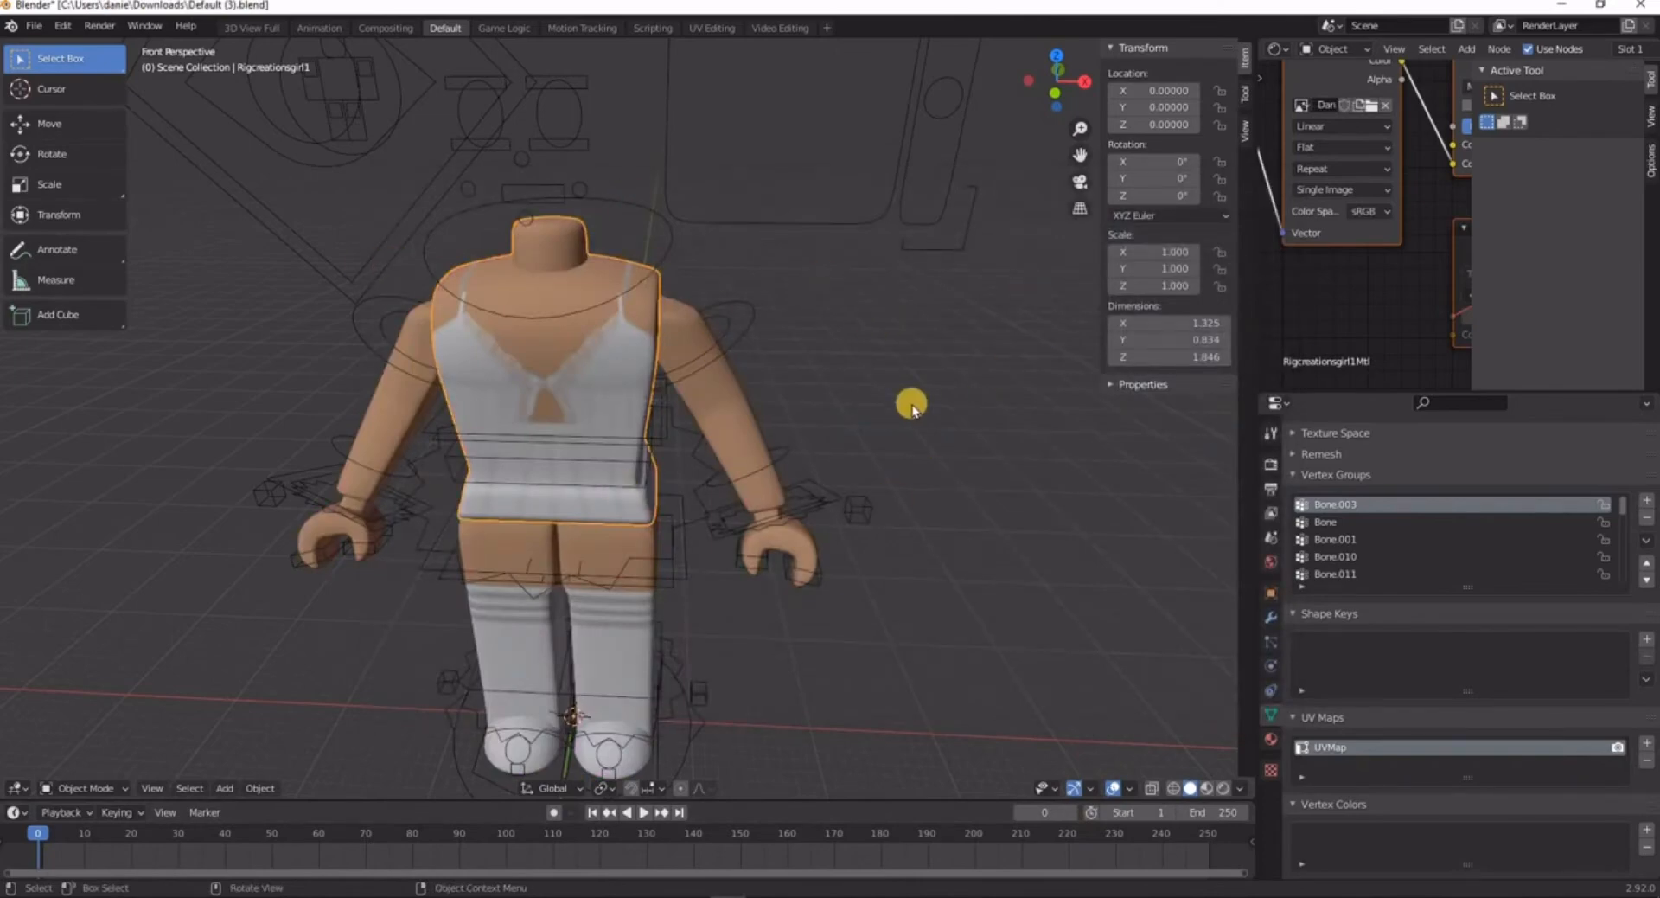
- Fly the view around the body to check the skin, white camisole and striped socks
key("shift+grave")
key("s")
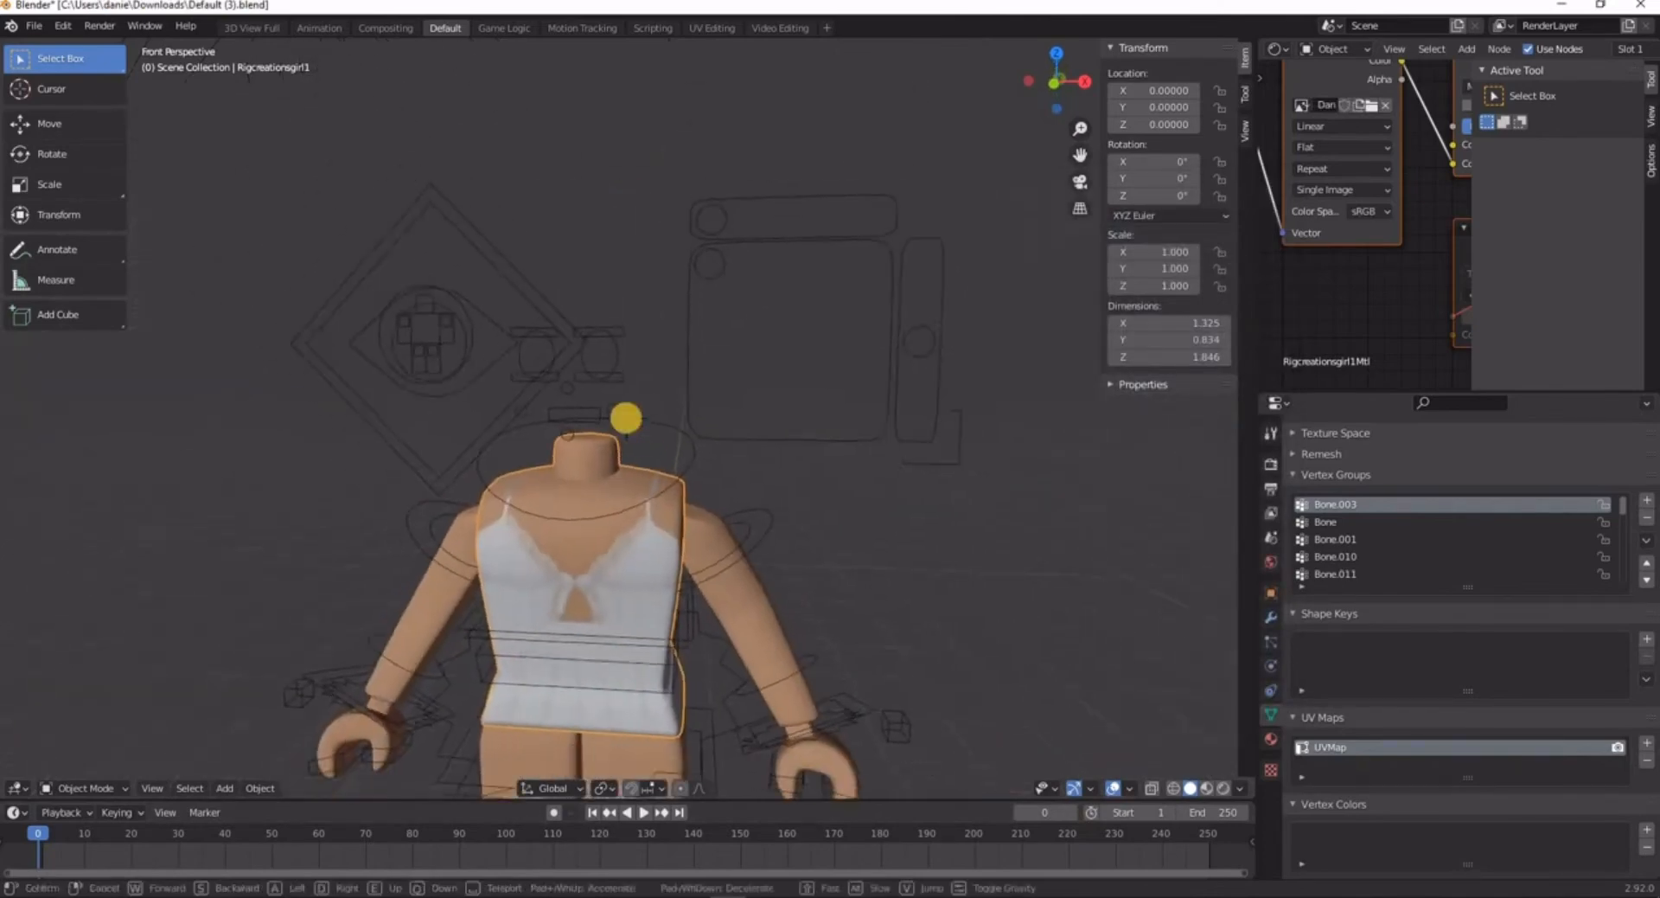
key("w")
key("s")
key("w")
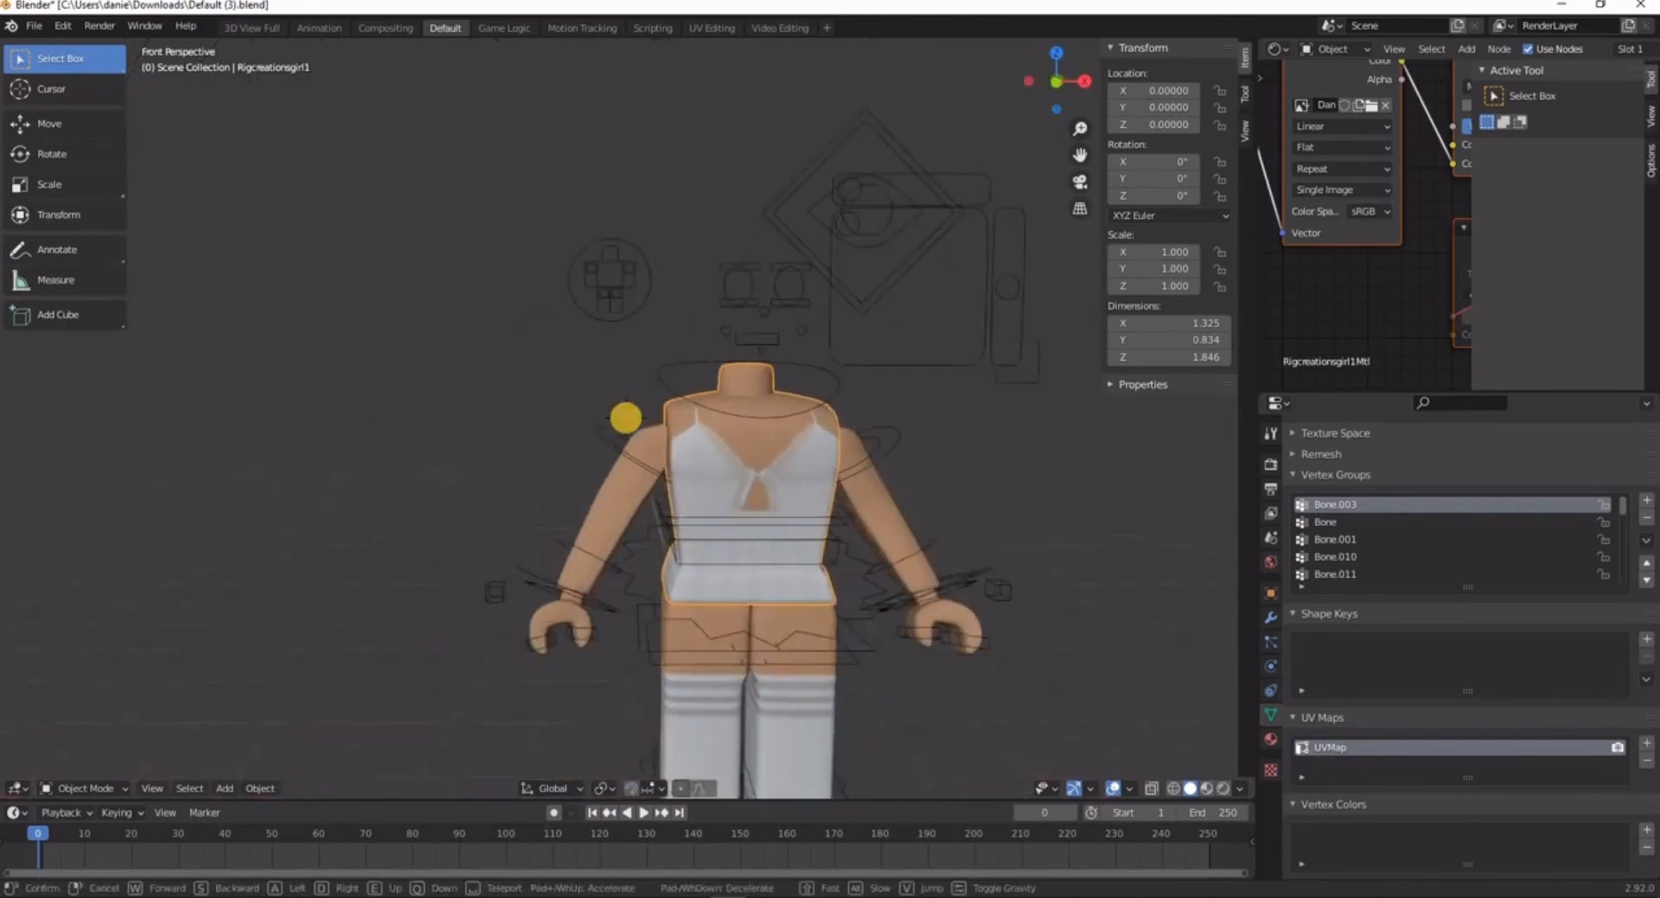
left_click(454, 353)
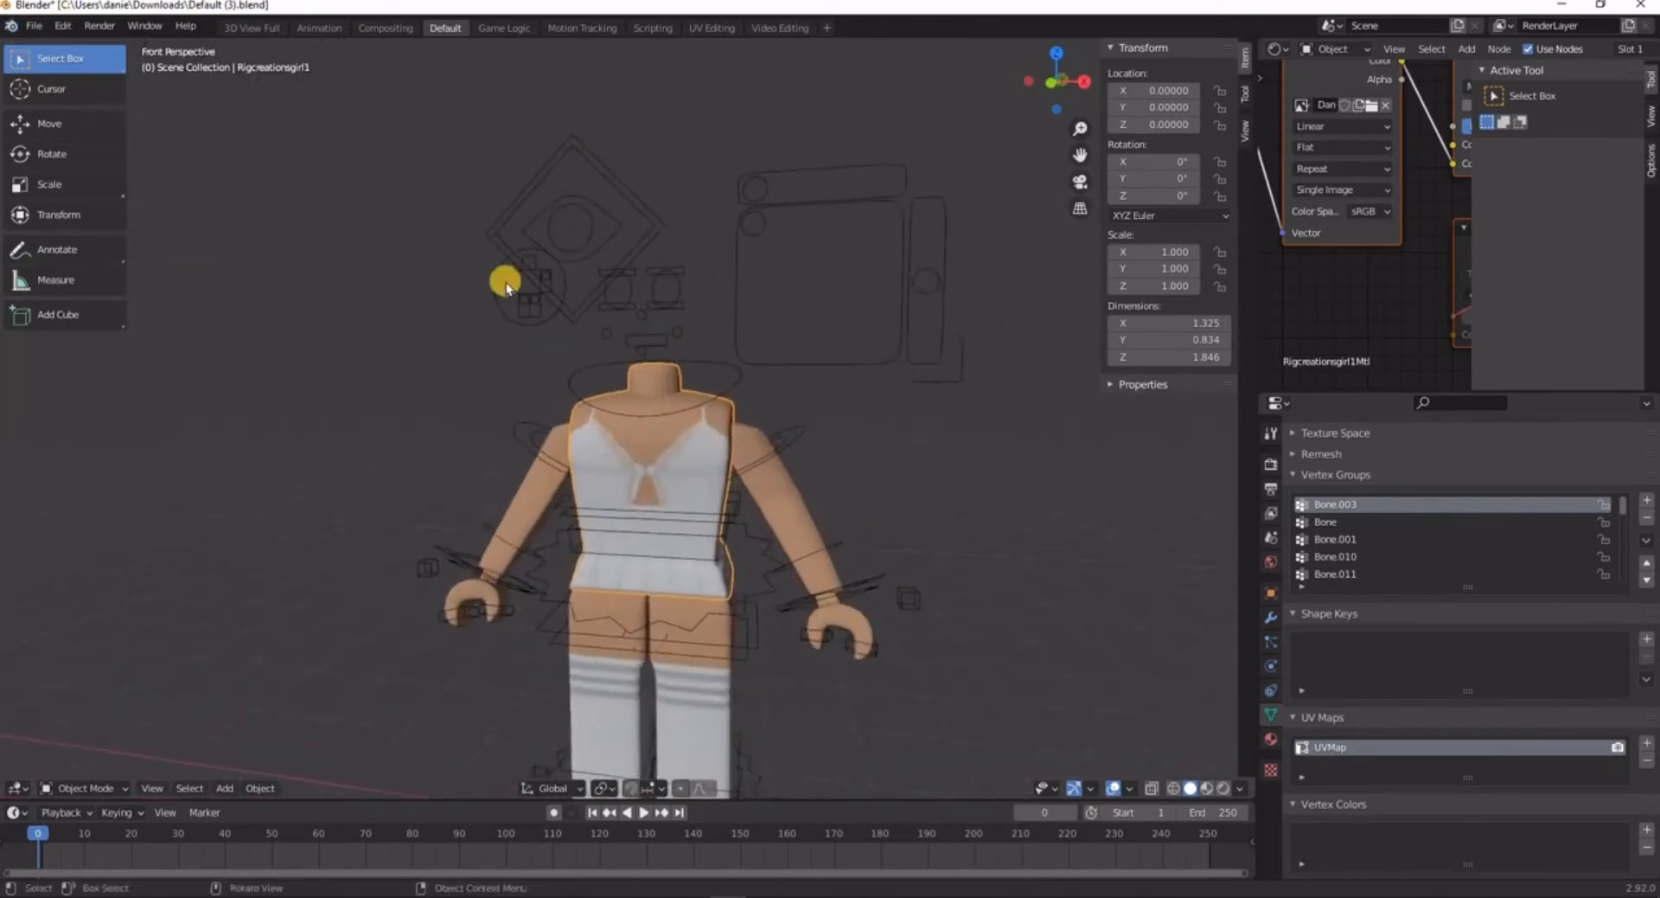
left_click(31, 26)
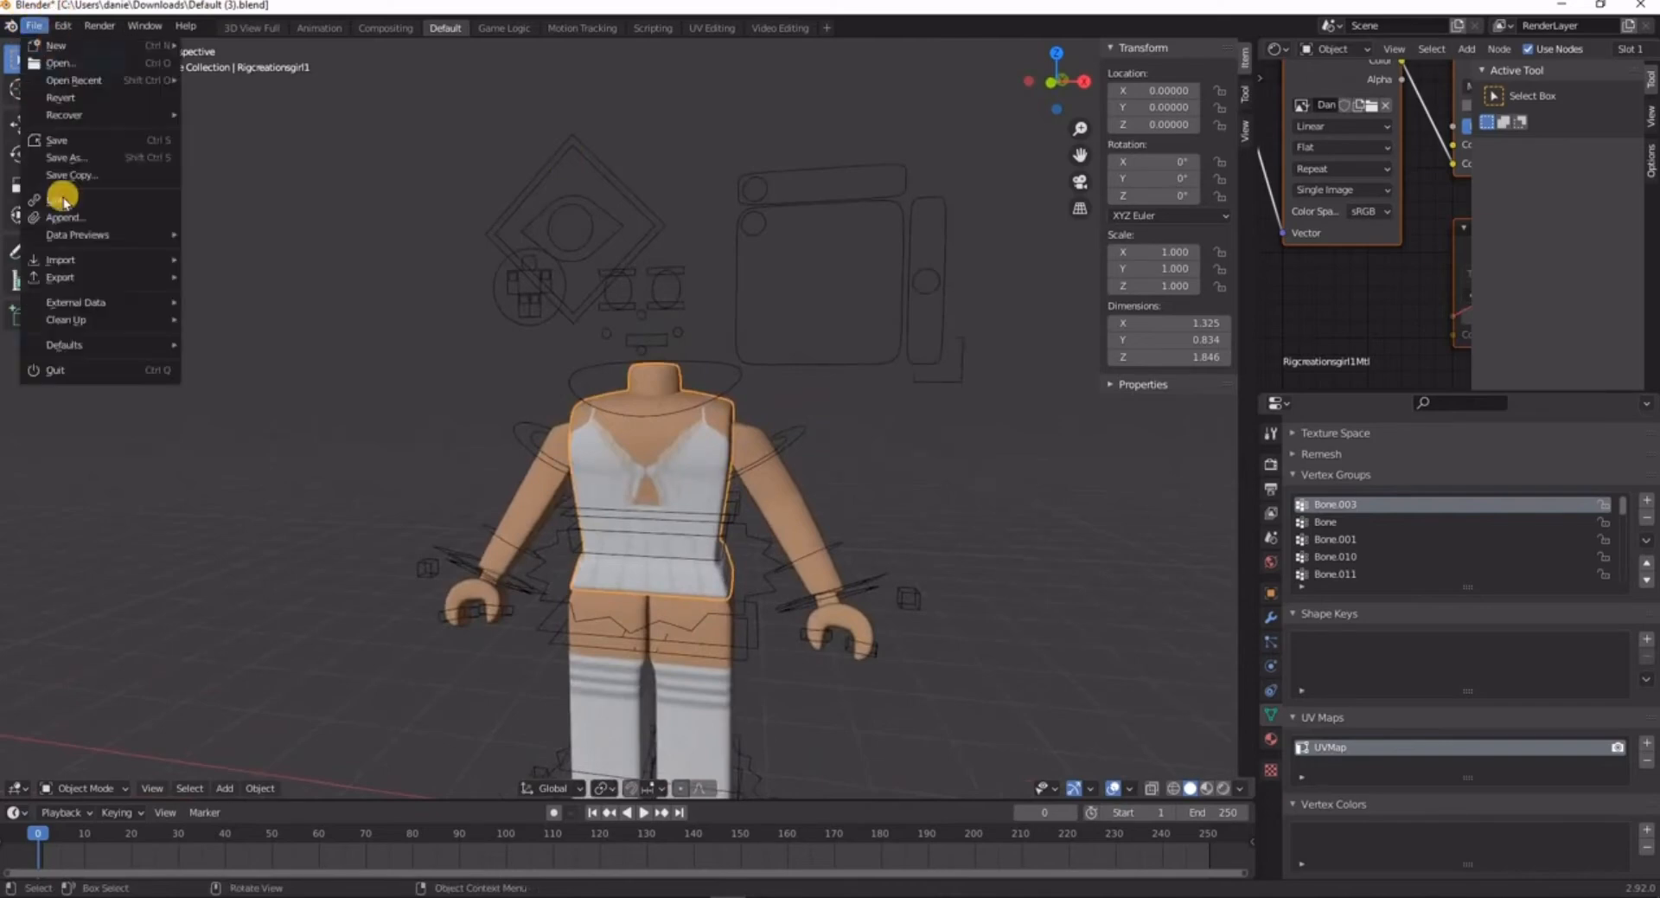
- Import the bunny-hat head .obj file from Pictures as a Wavefront OBJ
left_click(62, 25)
left_click(27, 26)
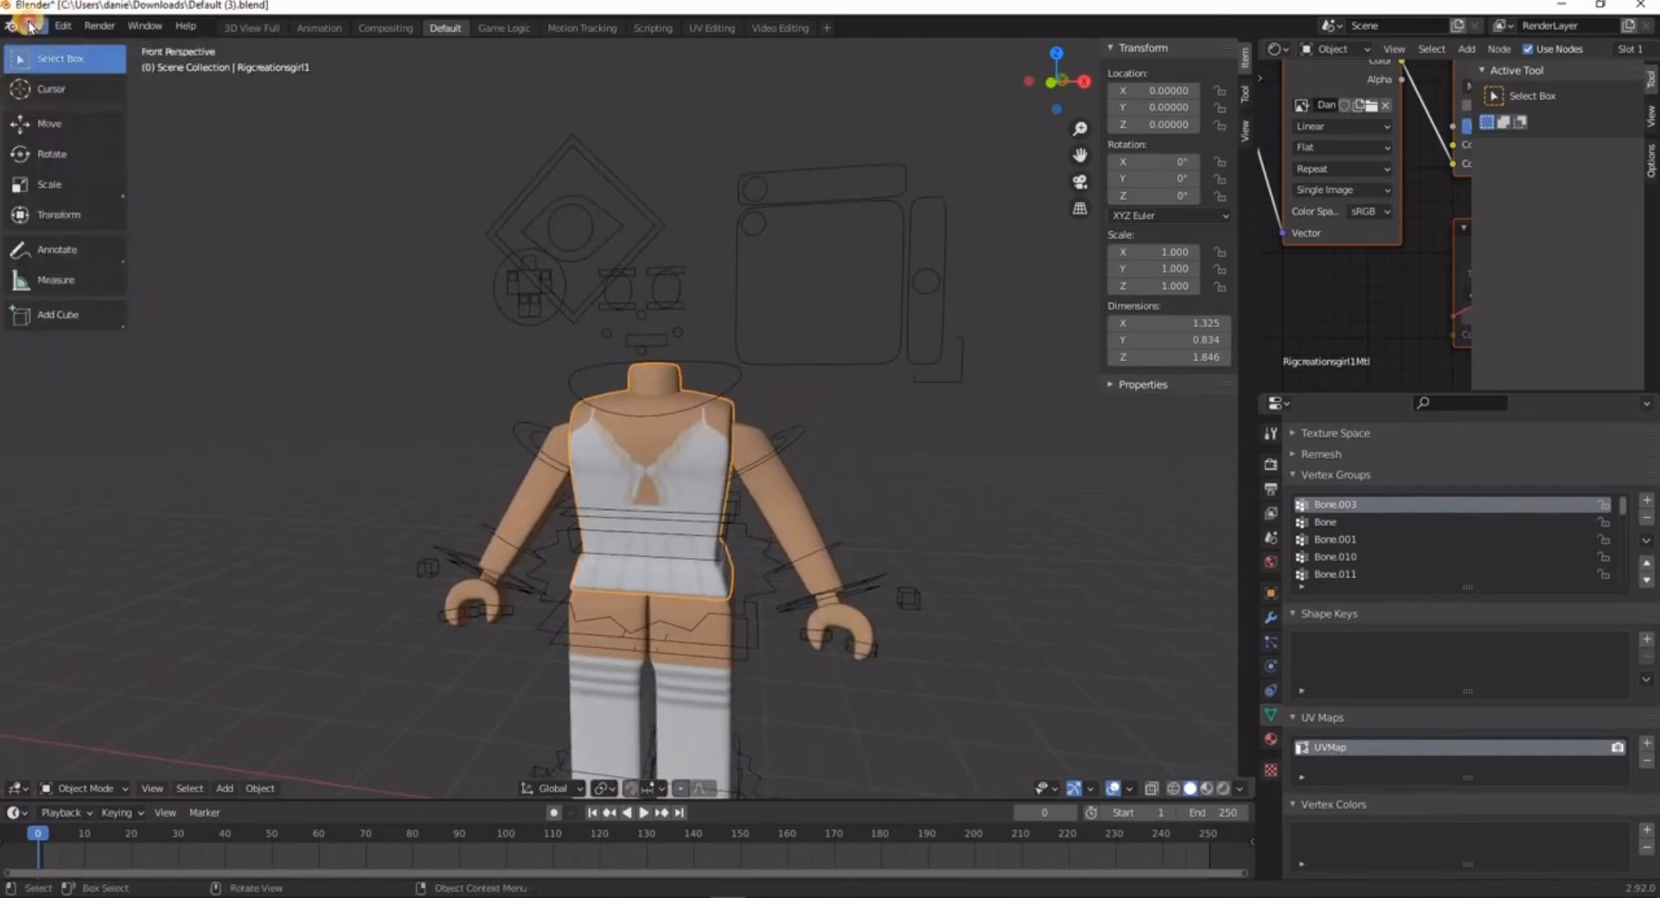
left_click(33, 25)
mouse_move(150, 264)
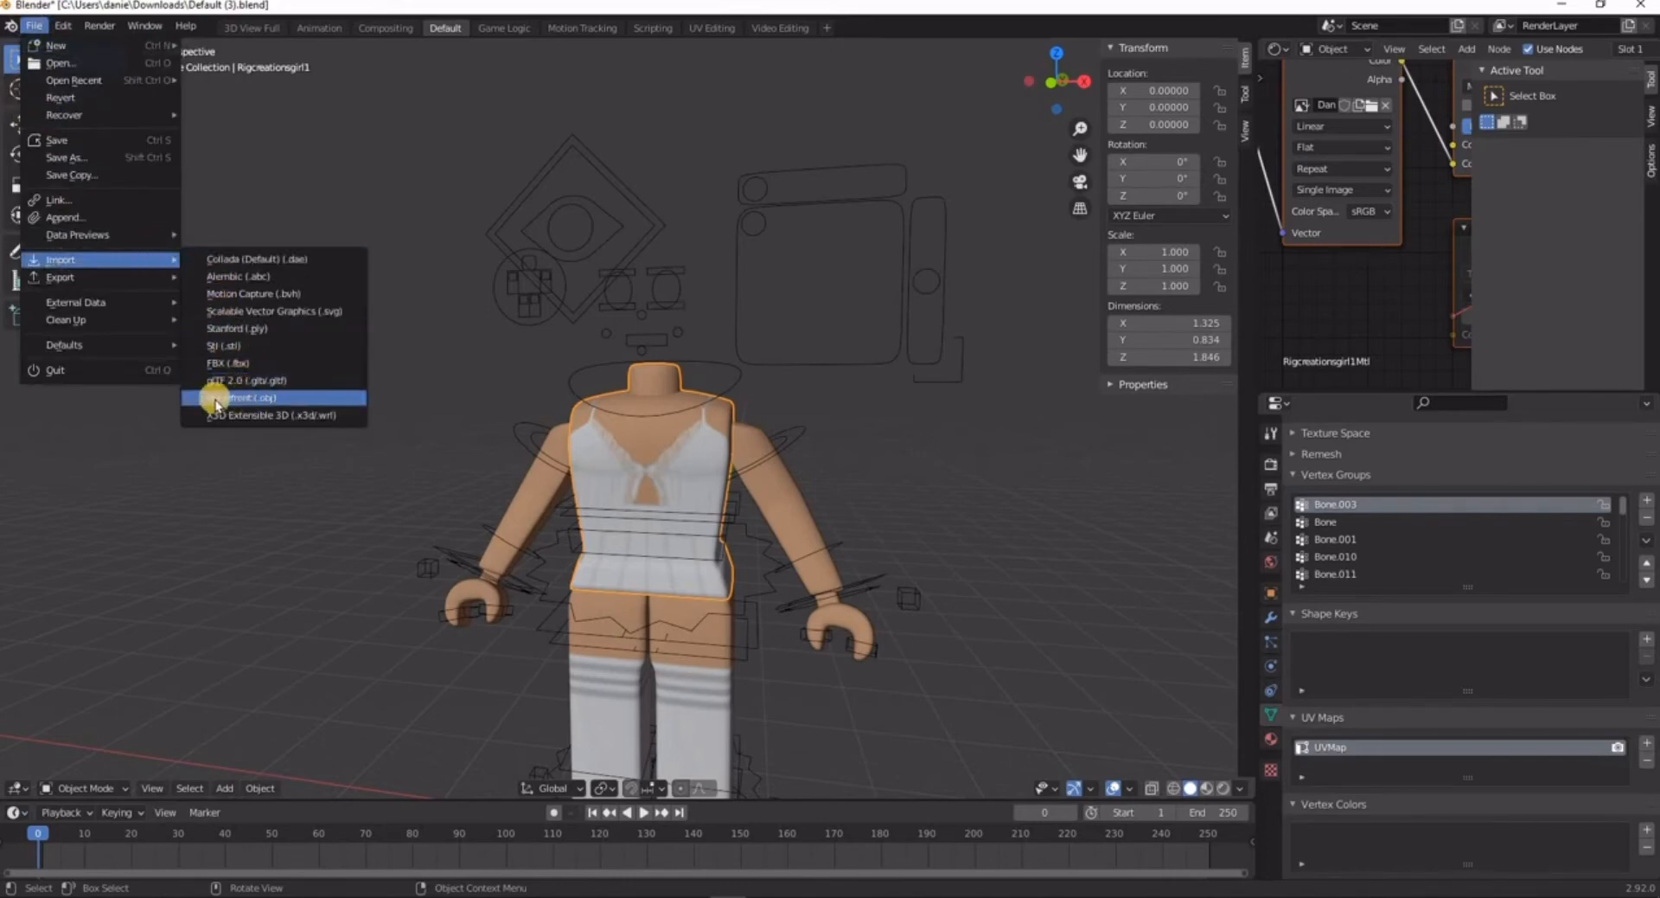
left_click(271, 399)
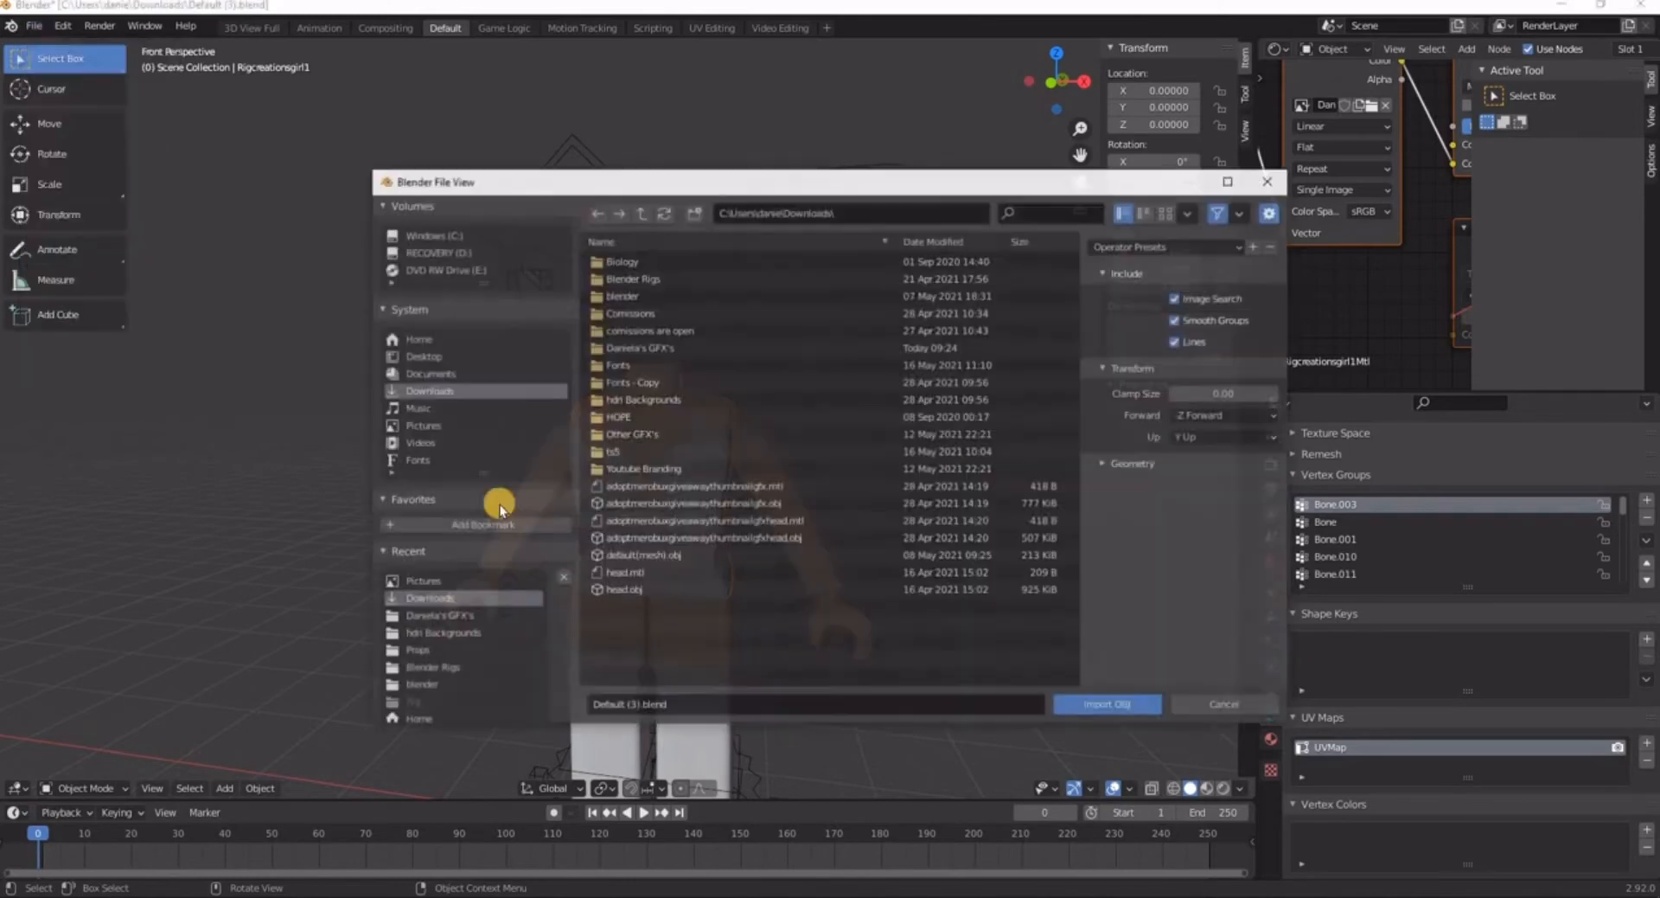
left_click(442, 426)
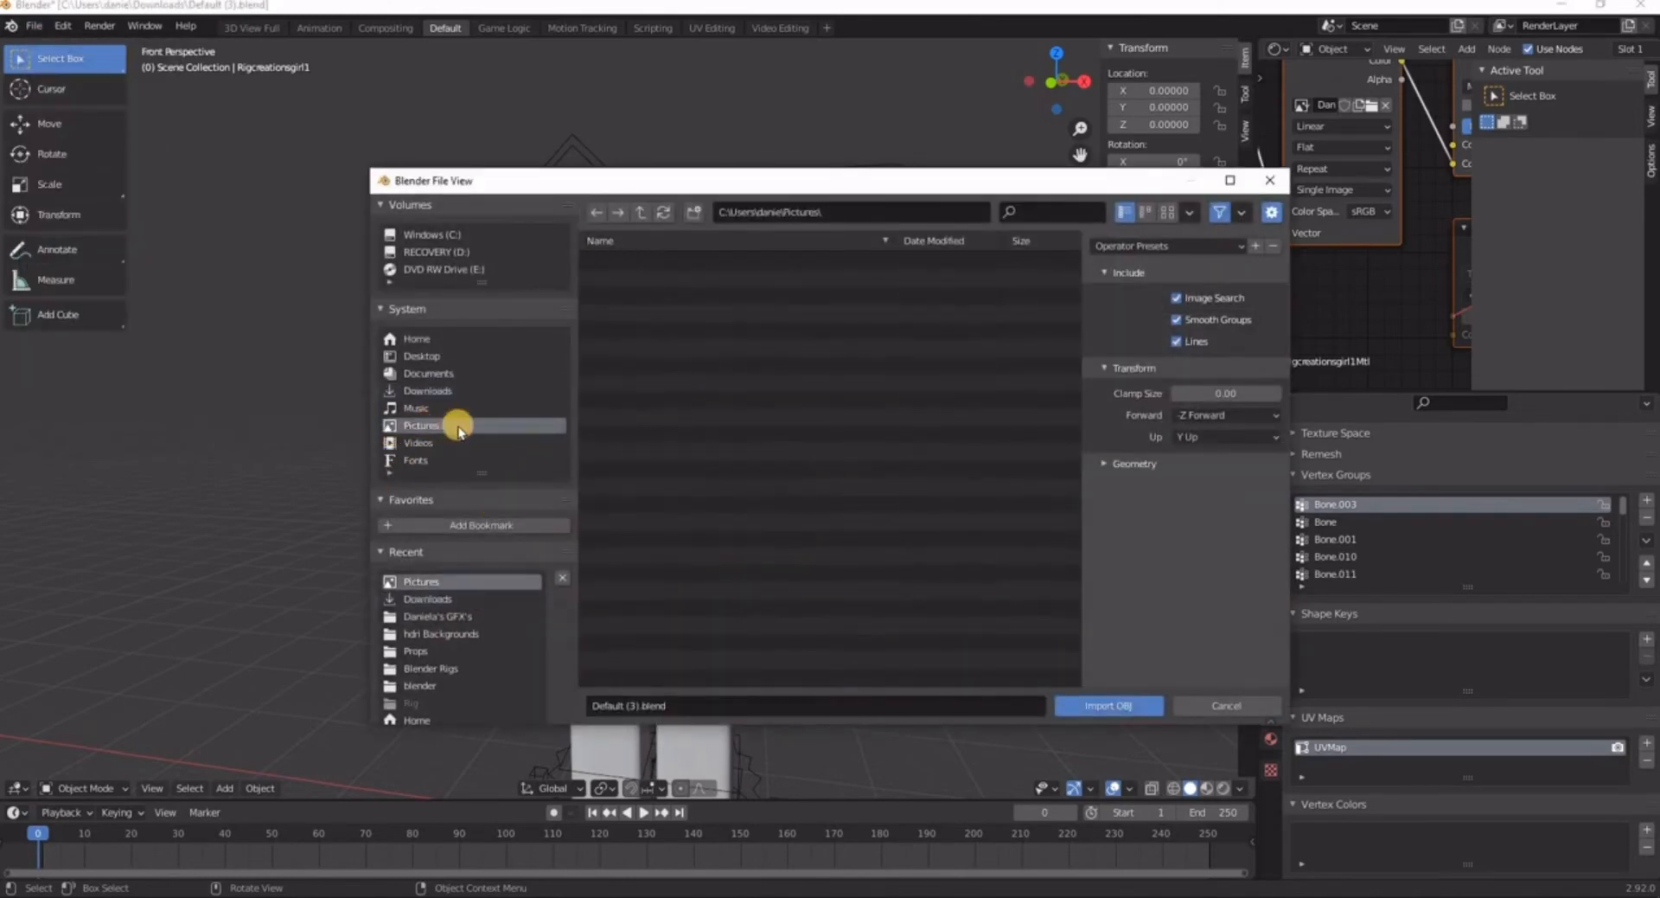
scroll(629, 474, "down", 10)
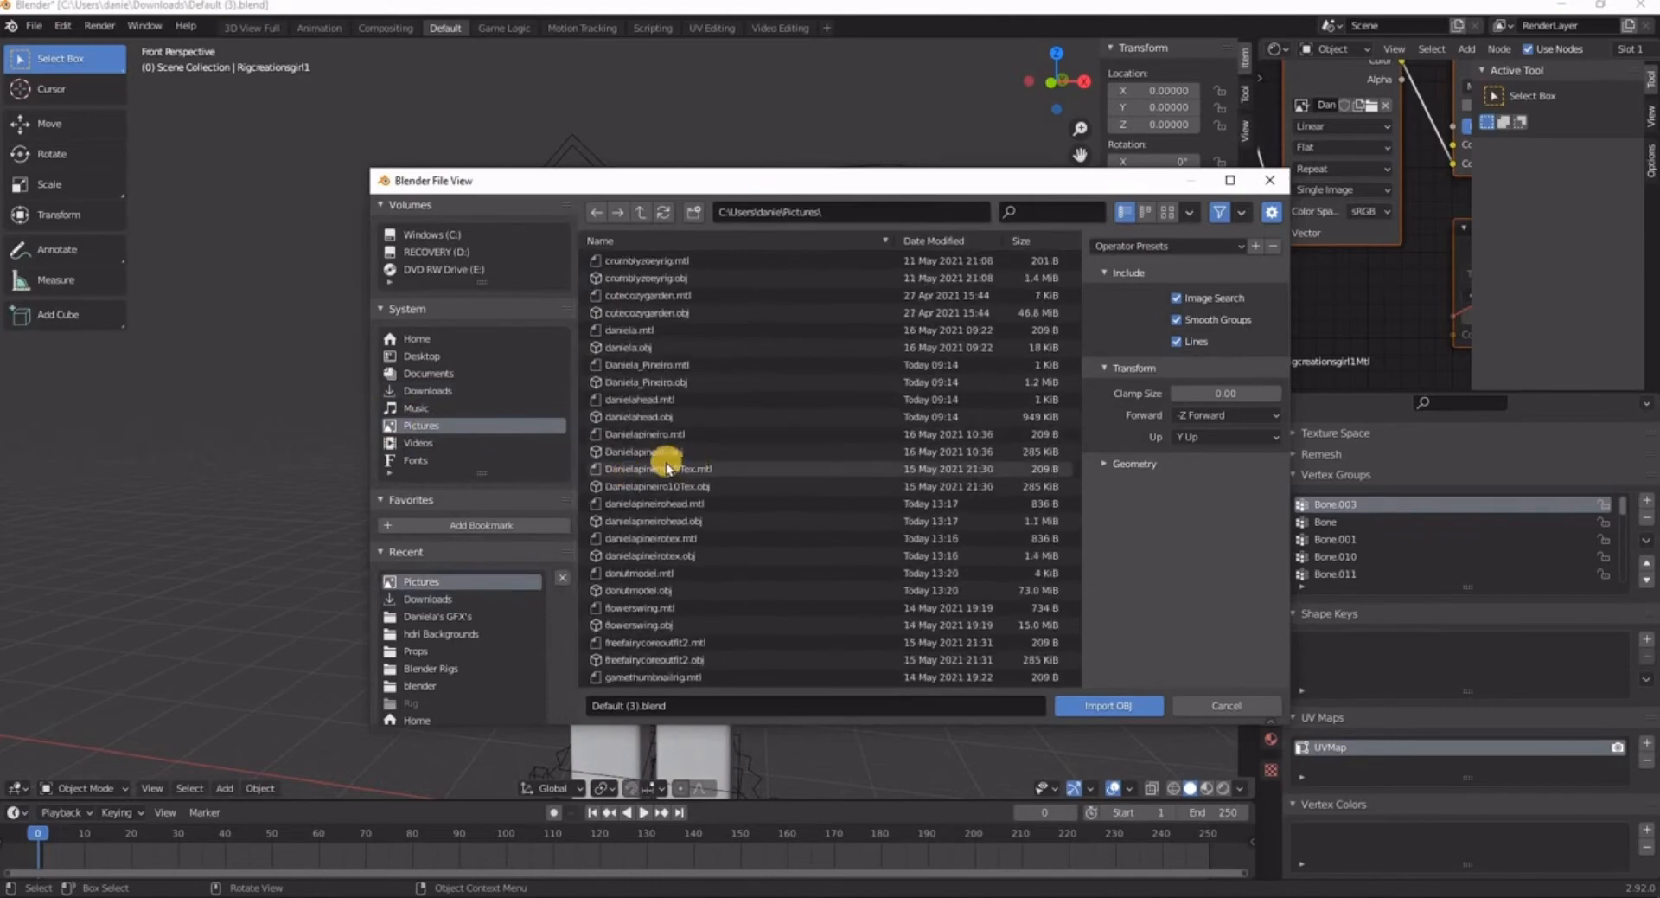
scroll(688, 471, "up", 2)
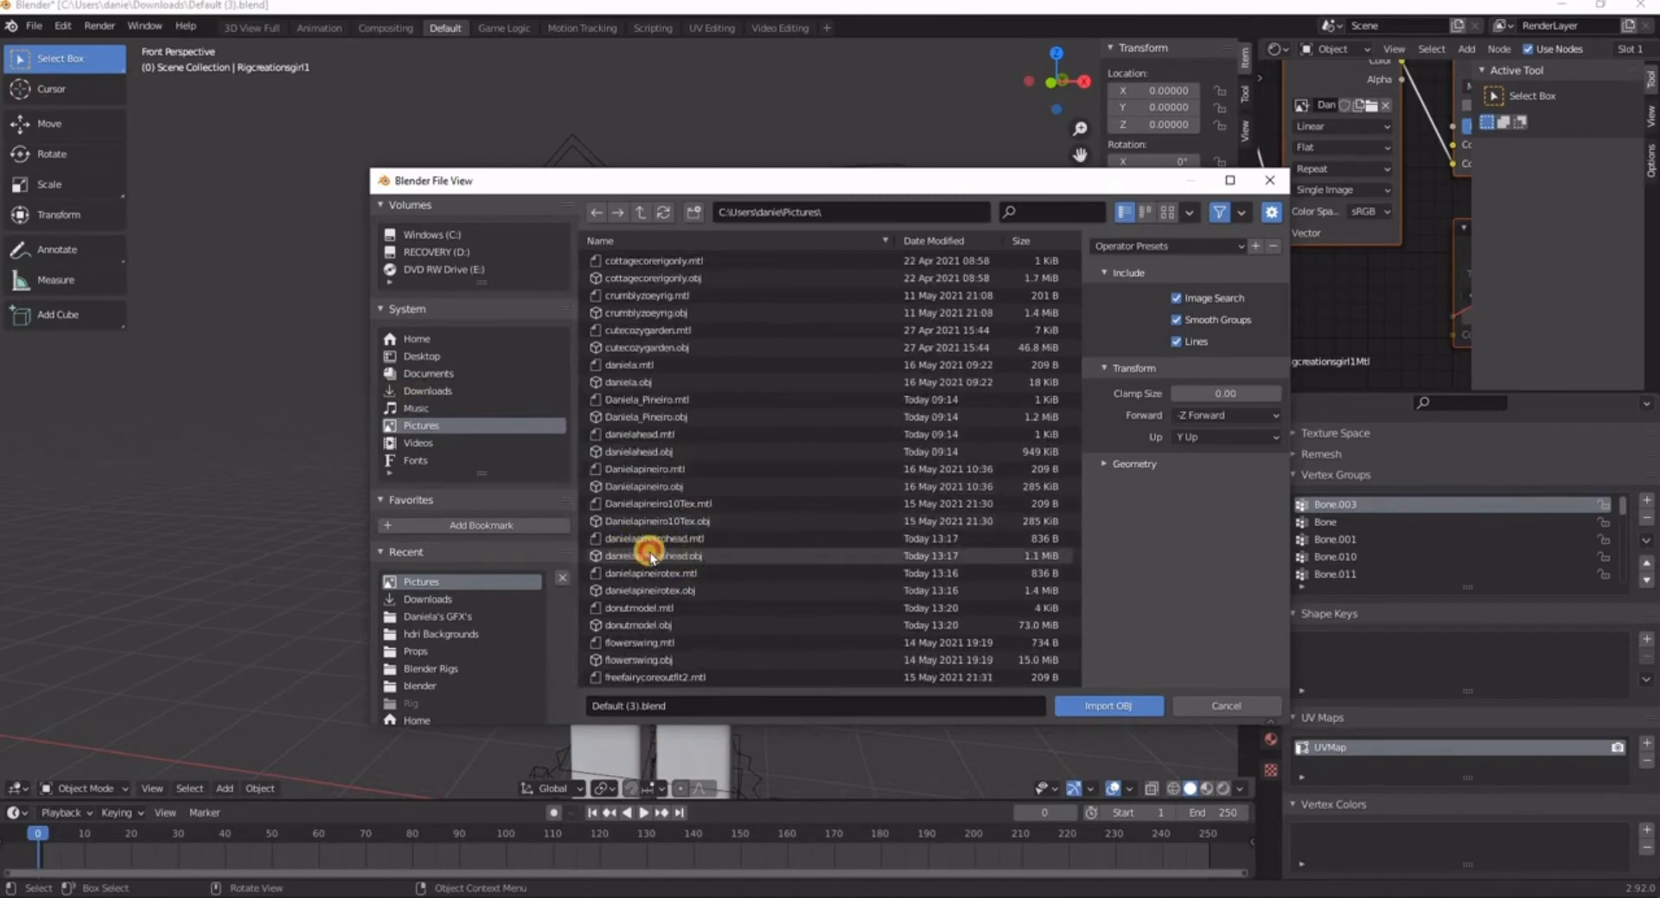
left_click(682, 556)
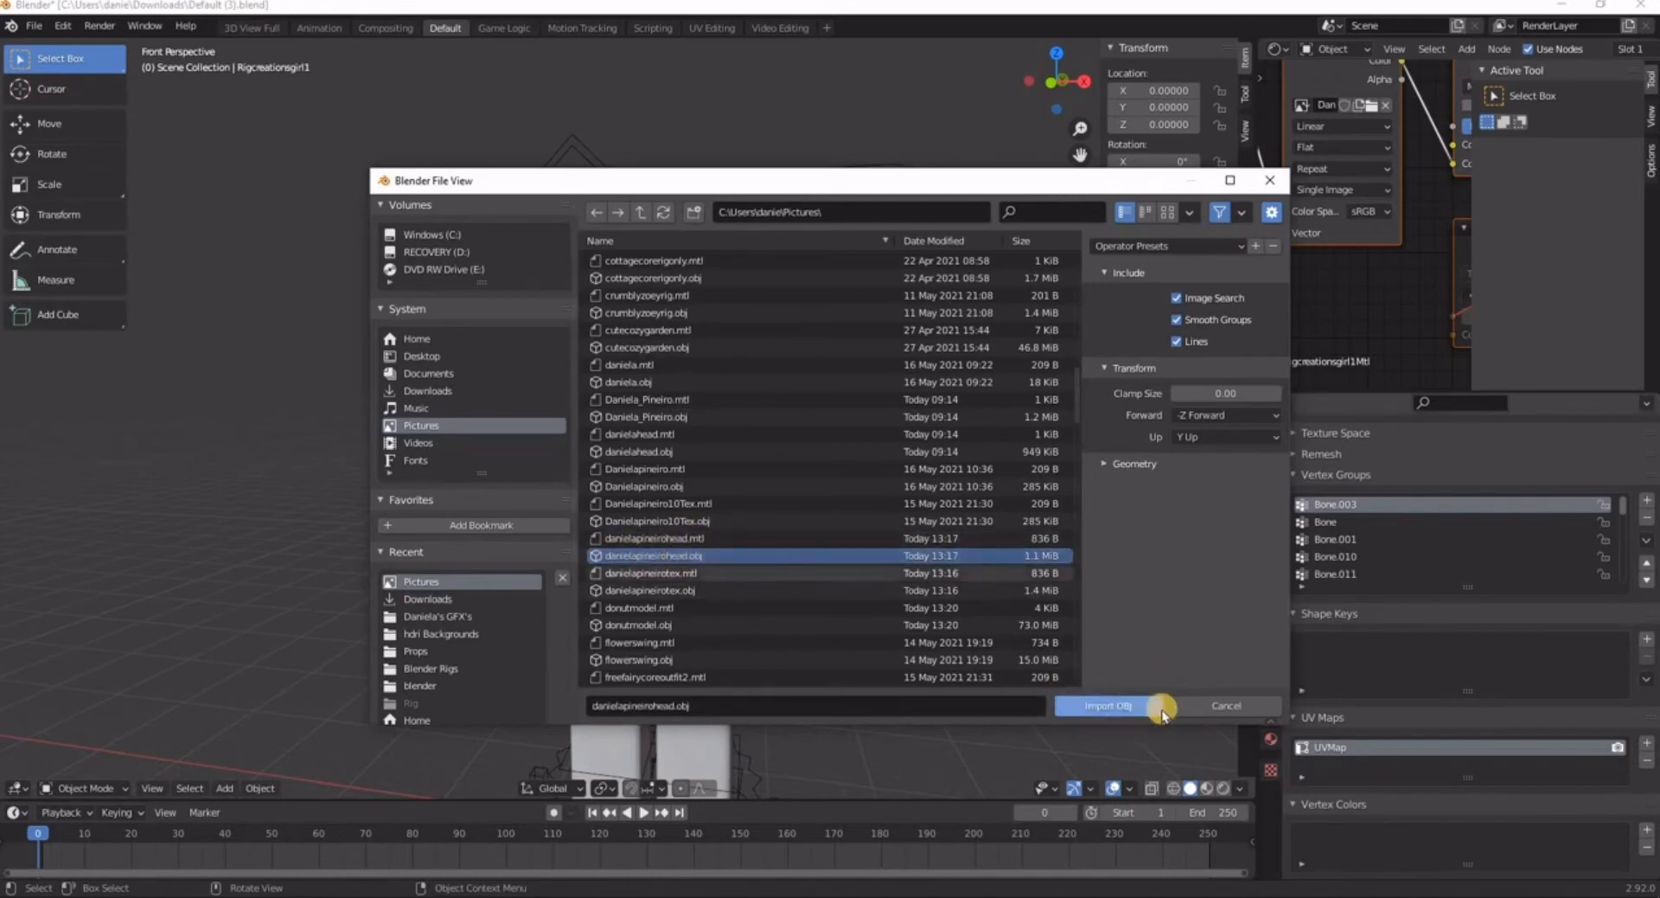
left_click(1100, 704)
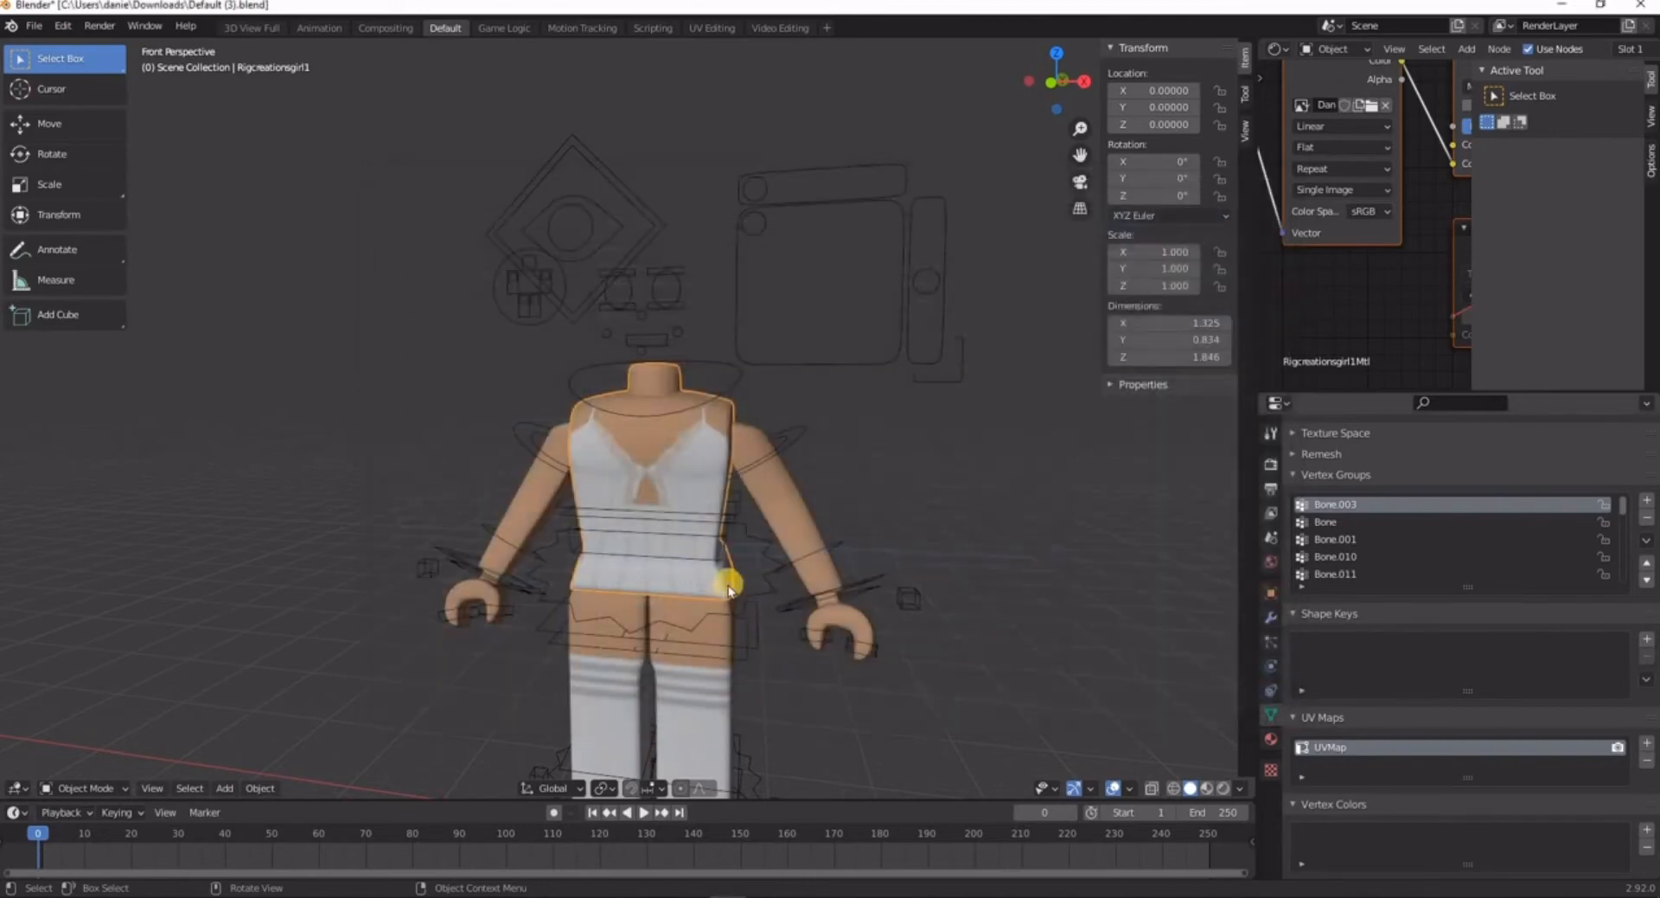
key("shift+grave")
- Select the imported head and set its origin to geometry
key("s")
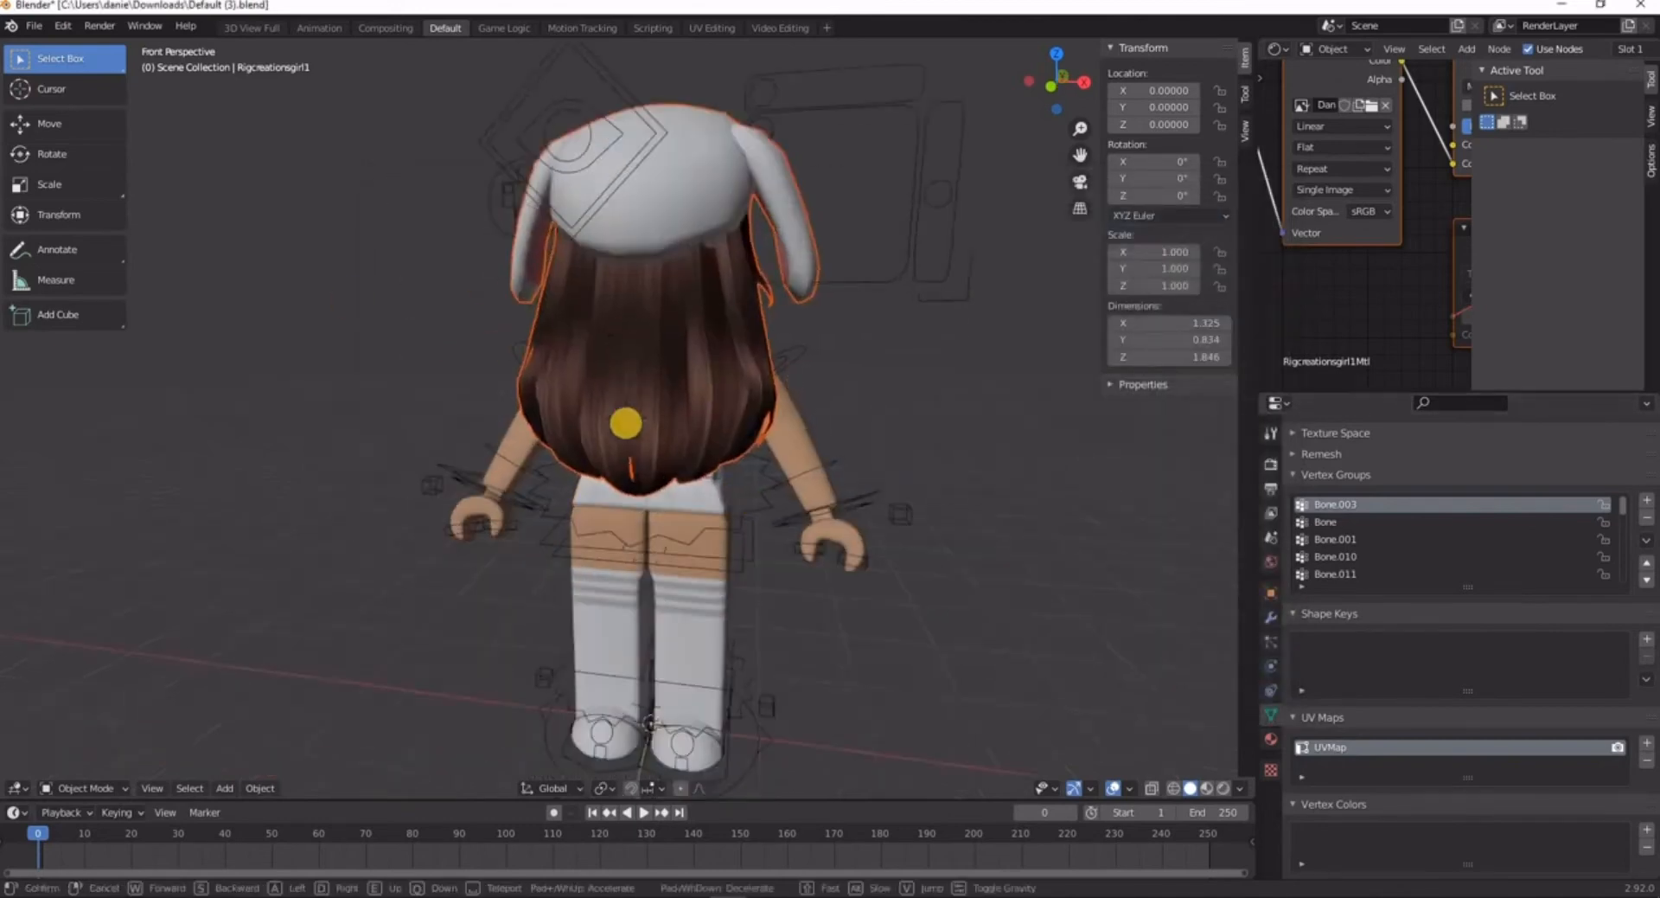
key("w")
key("s")
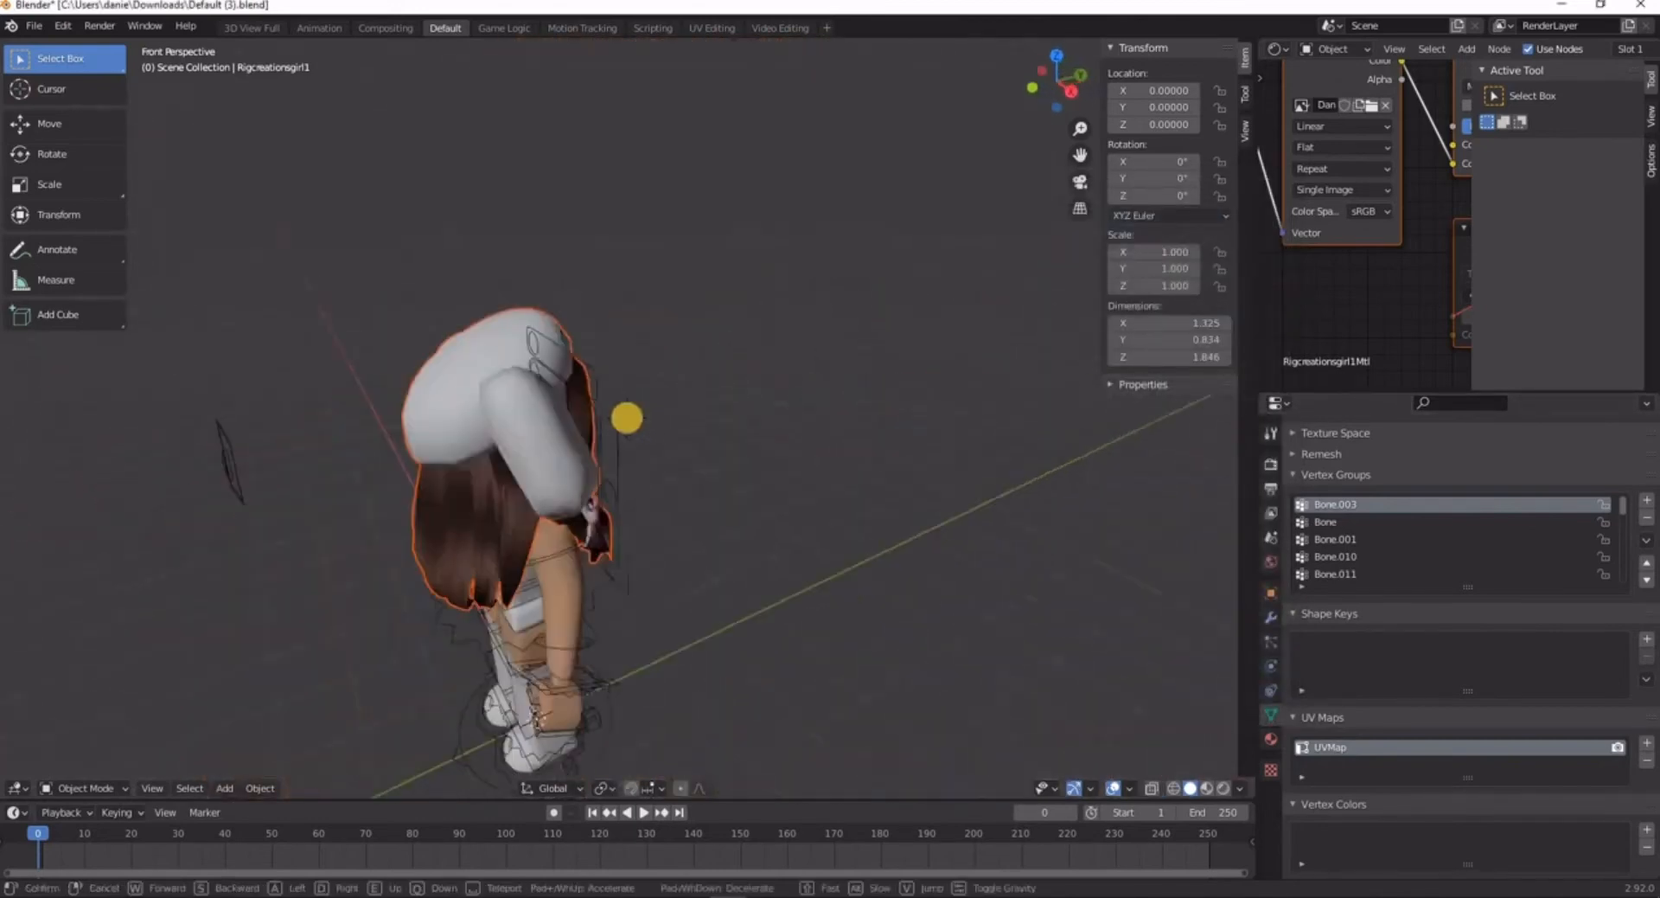
left_click(582, 480)
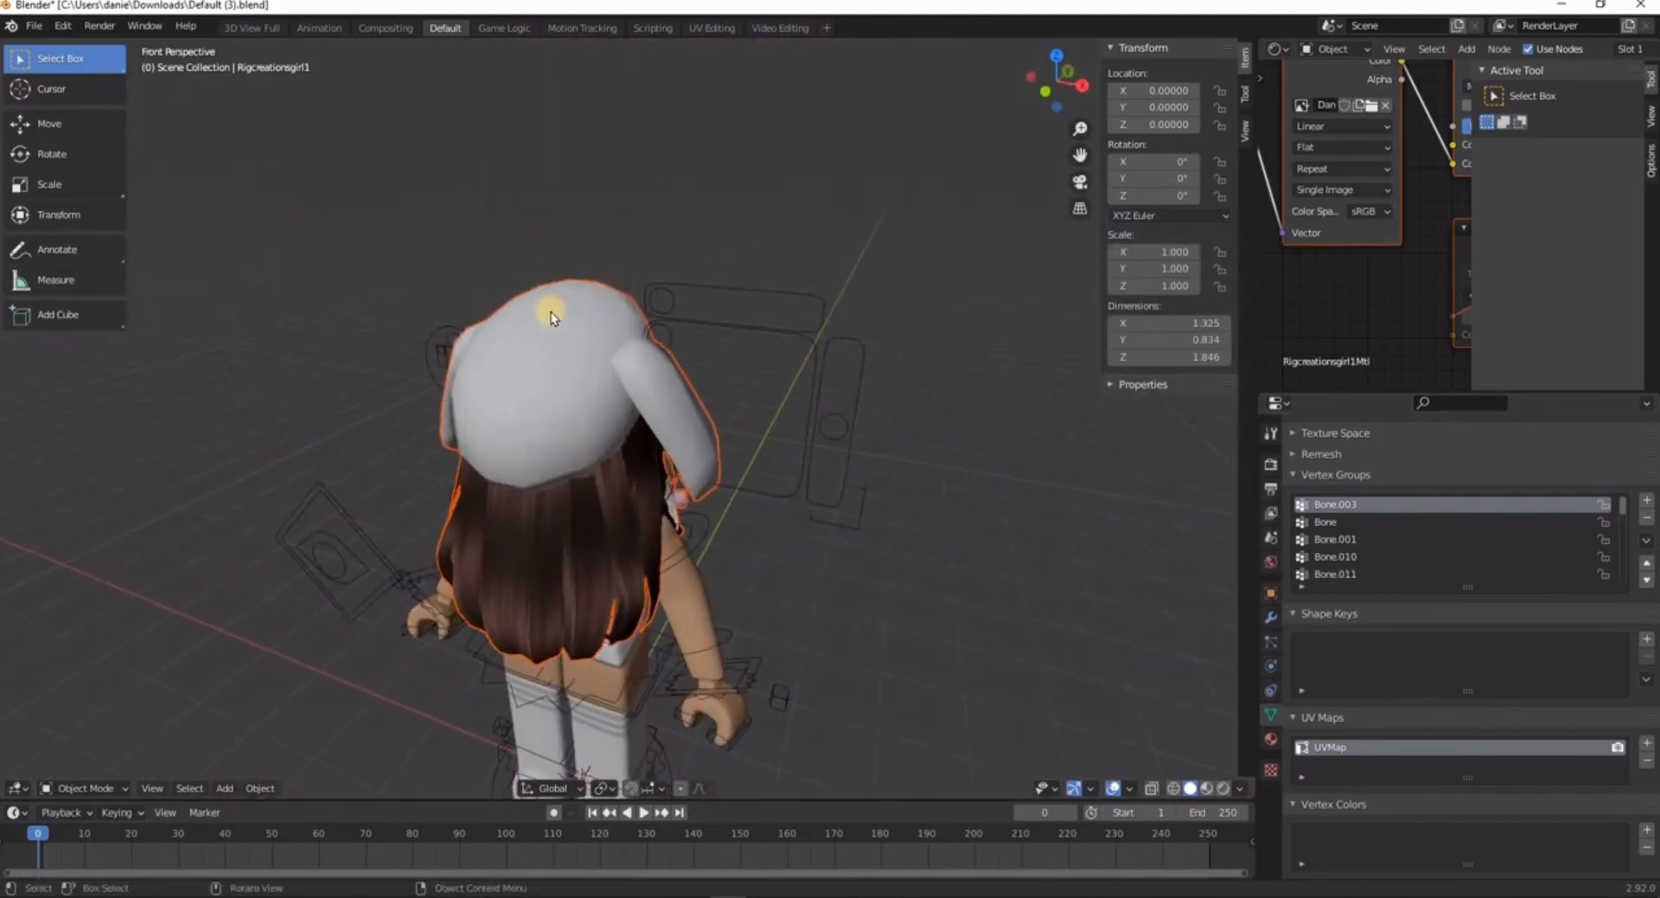
left_click(702, 297)
right_click(537, 344)
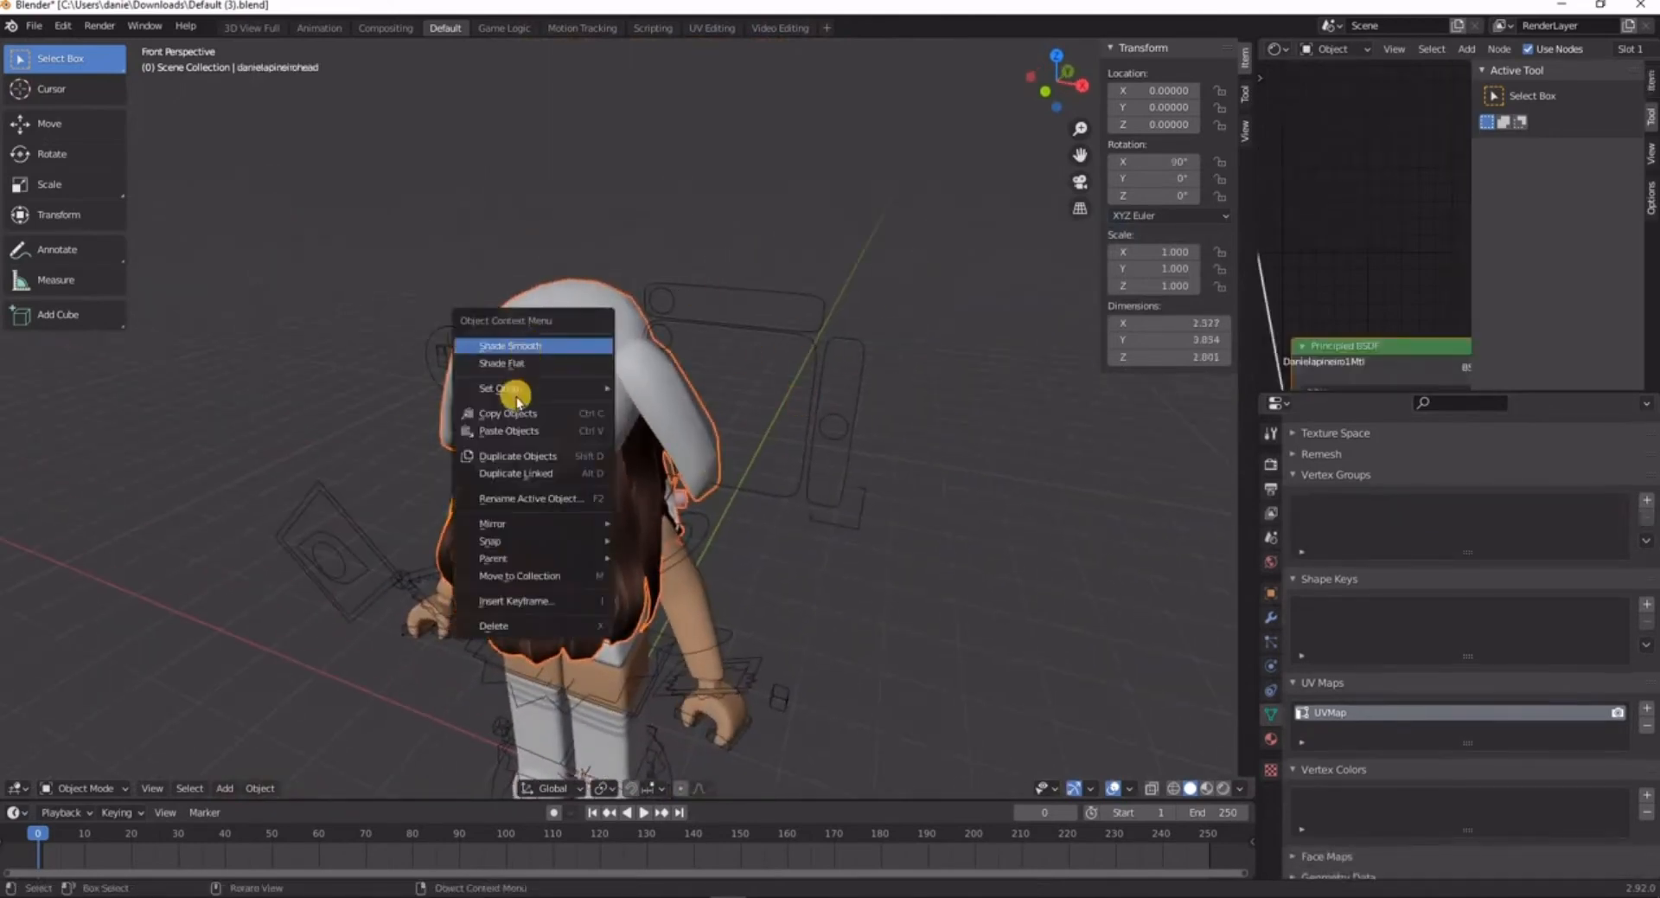
mouse_move(439, 387)
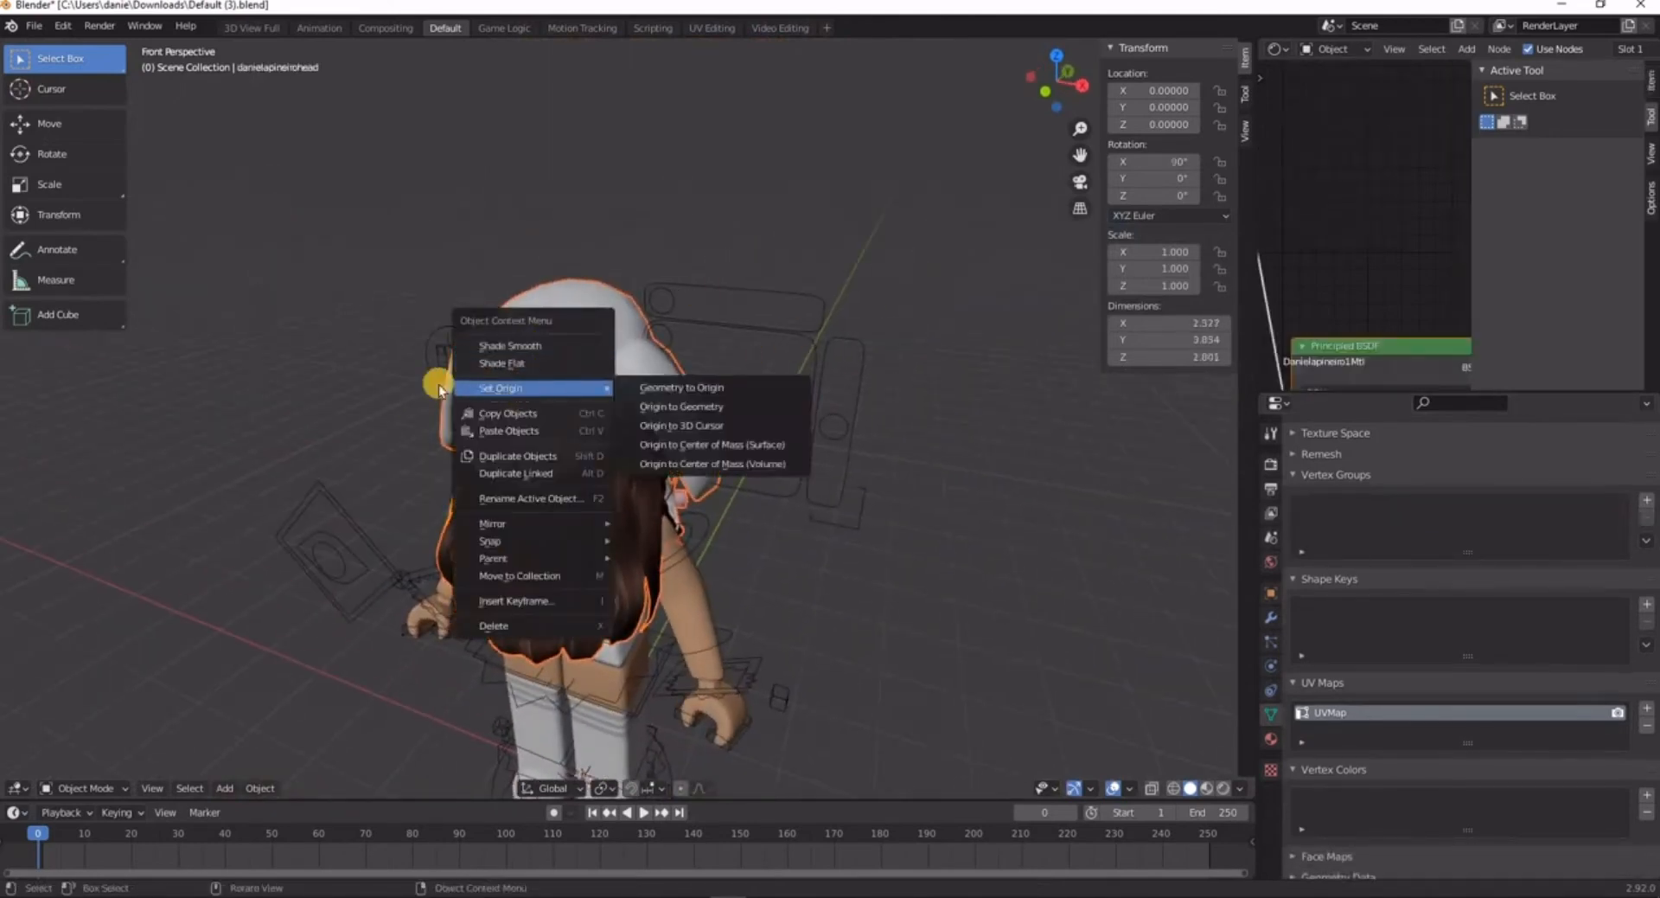
left_click(697, 405)
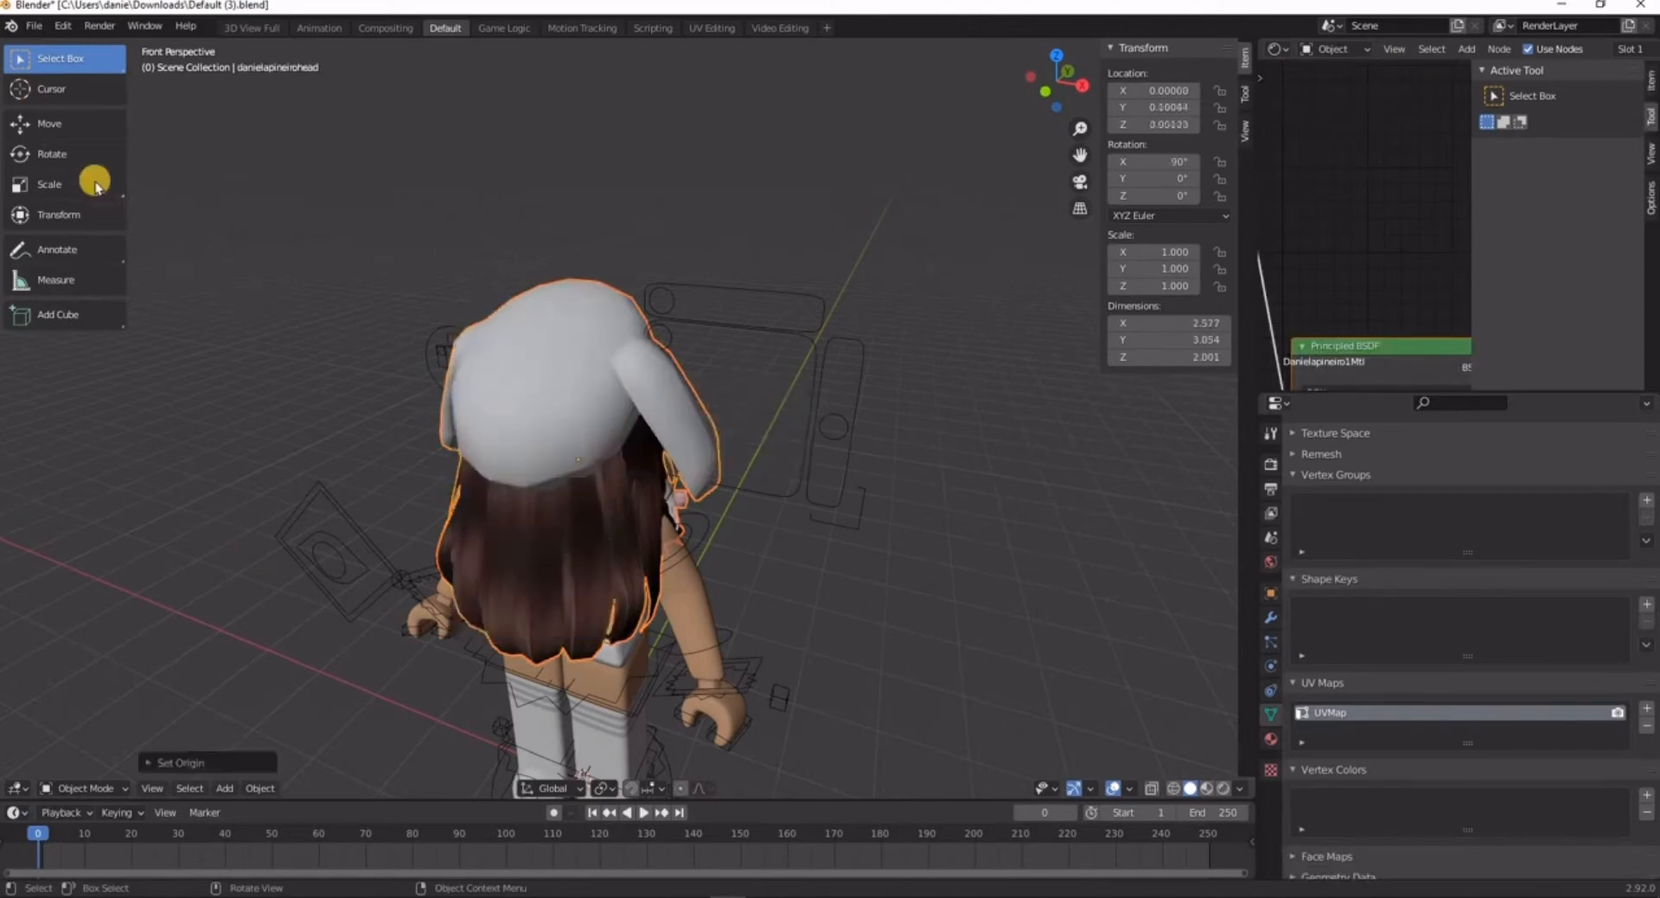
- Rotate the head about -182° on Z to face forward and move it down onto the body
left_click(52, 153)
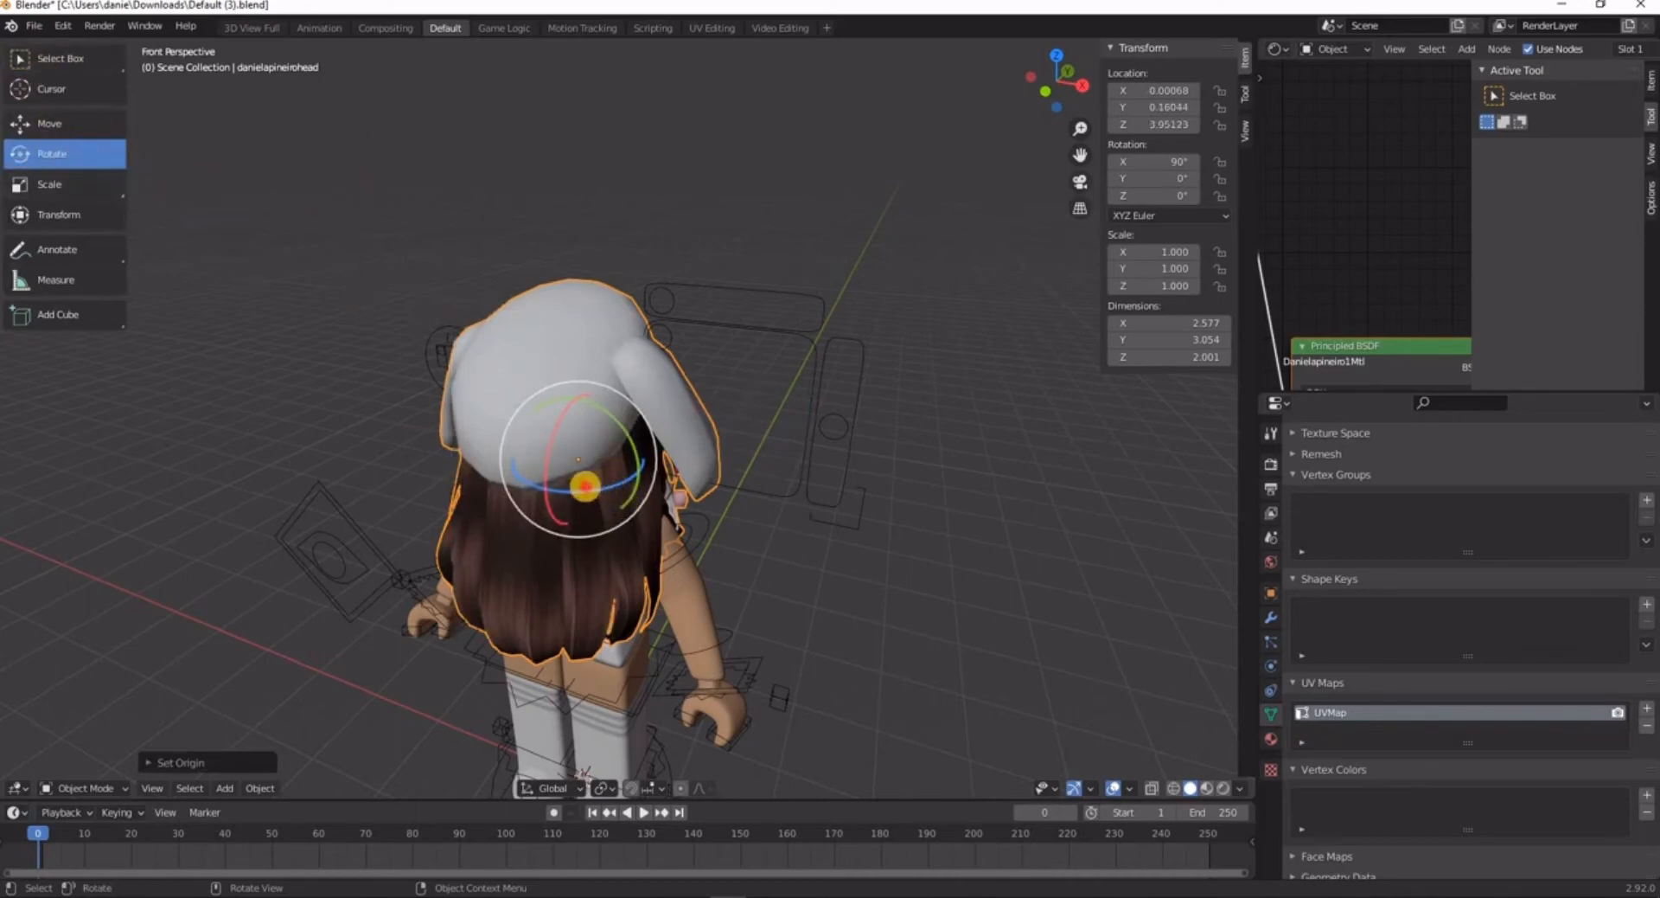
left_click_drag(582, 485, 538, 417)
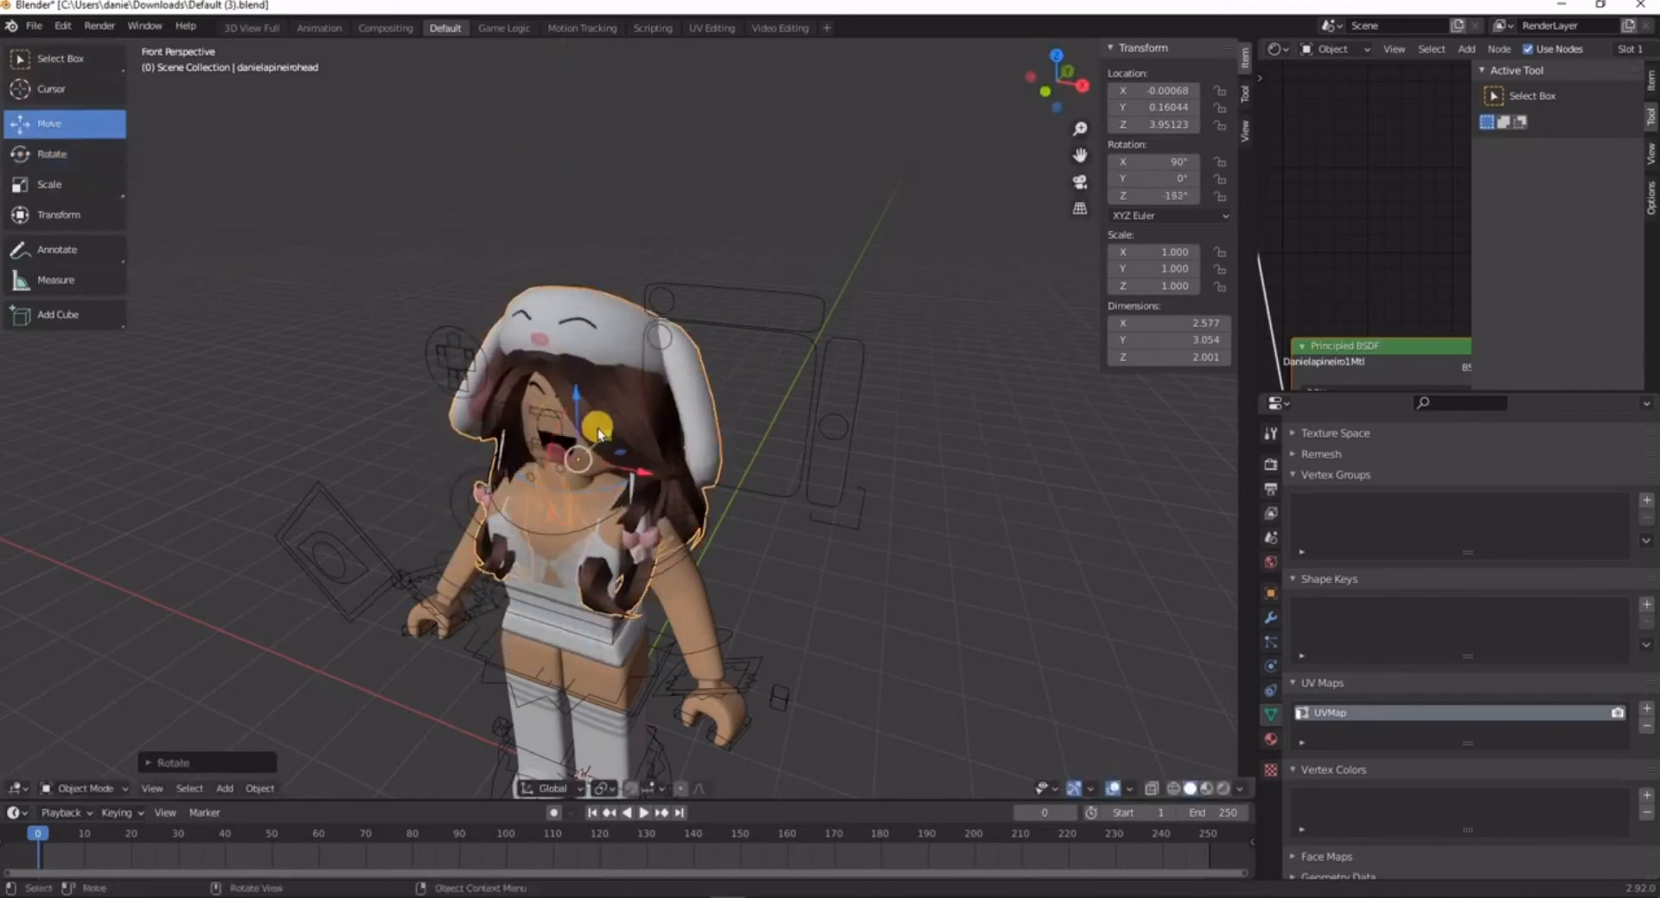
mouse_move(575, 451)
left_mouse_down()
mouse_move(631, 490)
mouse_move(595, 457)
mouse_move(573, 468)
left_mouse_up()
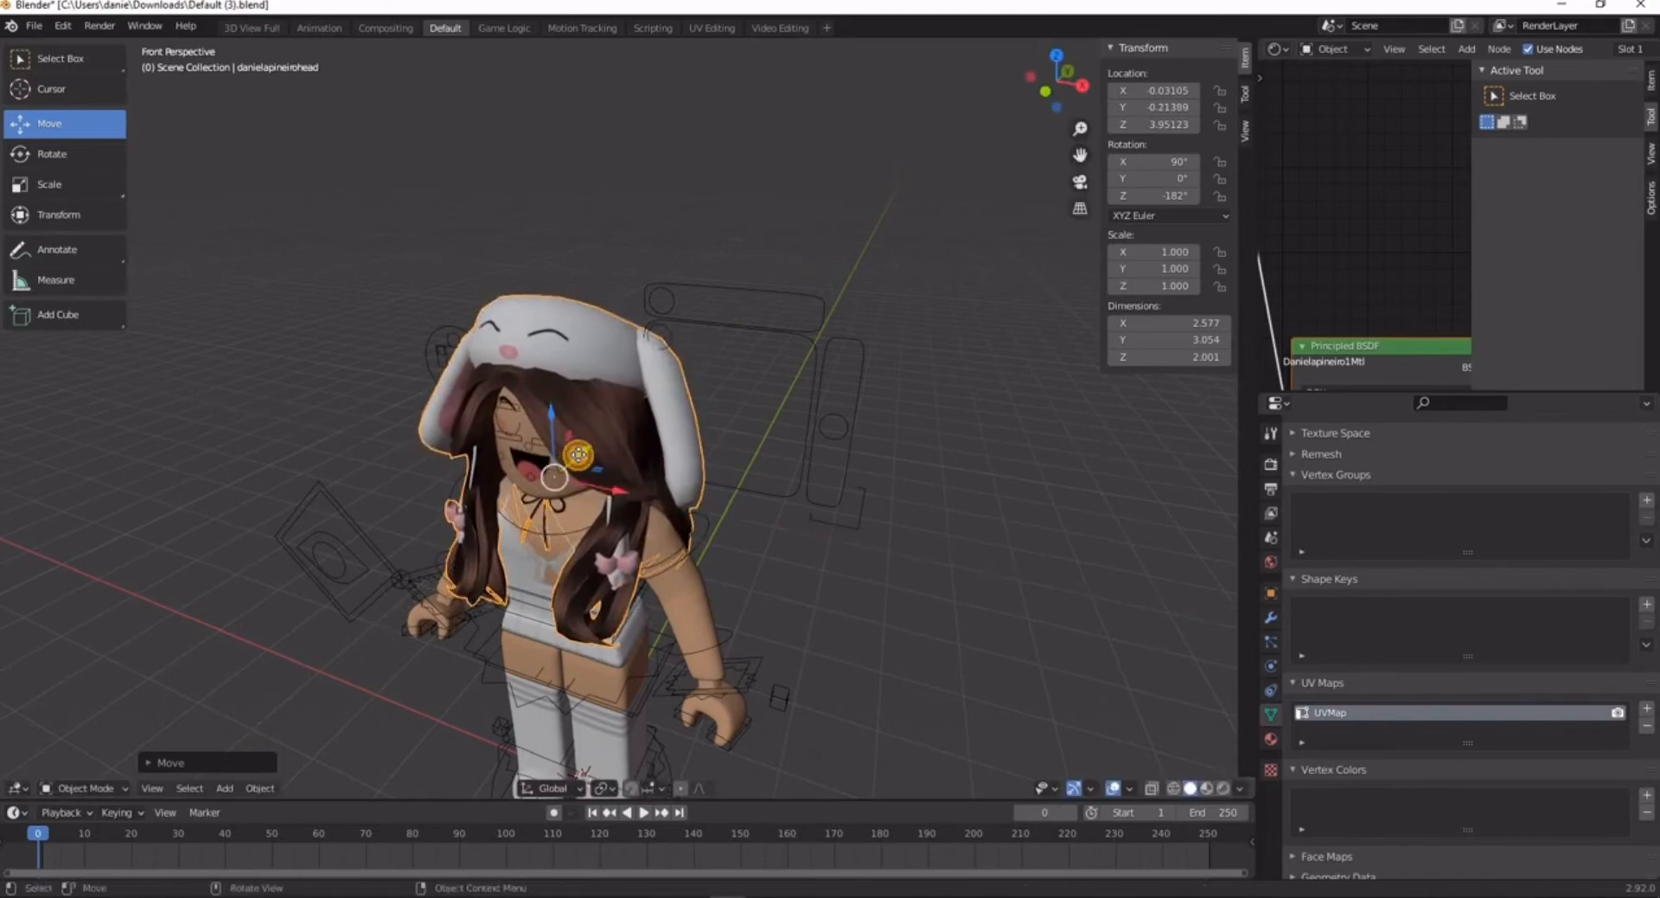
left_click_drag(579, 454, 578, 455)
- Deselect the head and fly the view to the character's front
left_click(853, 521)
key("shift+grave")
key("w")
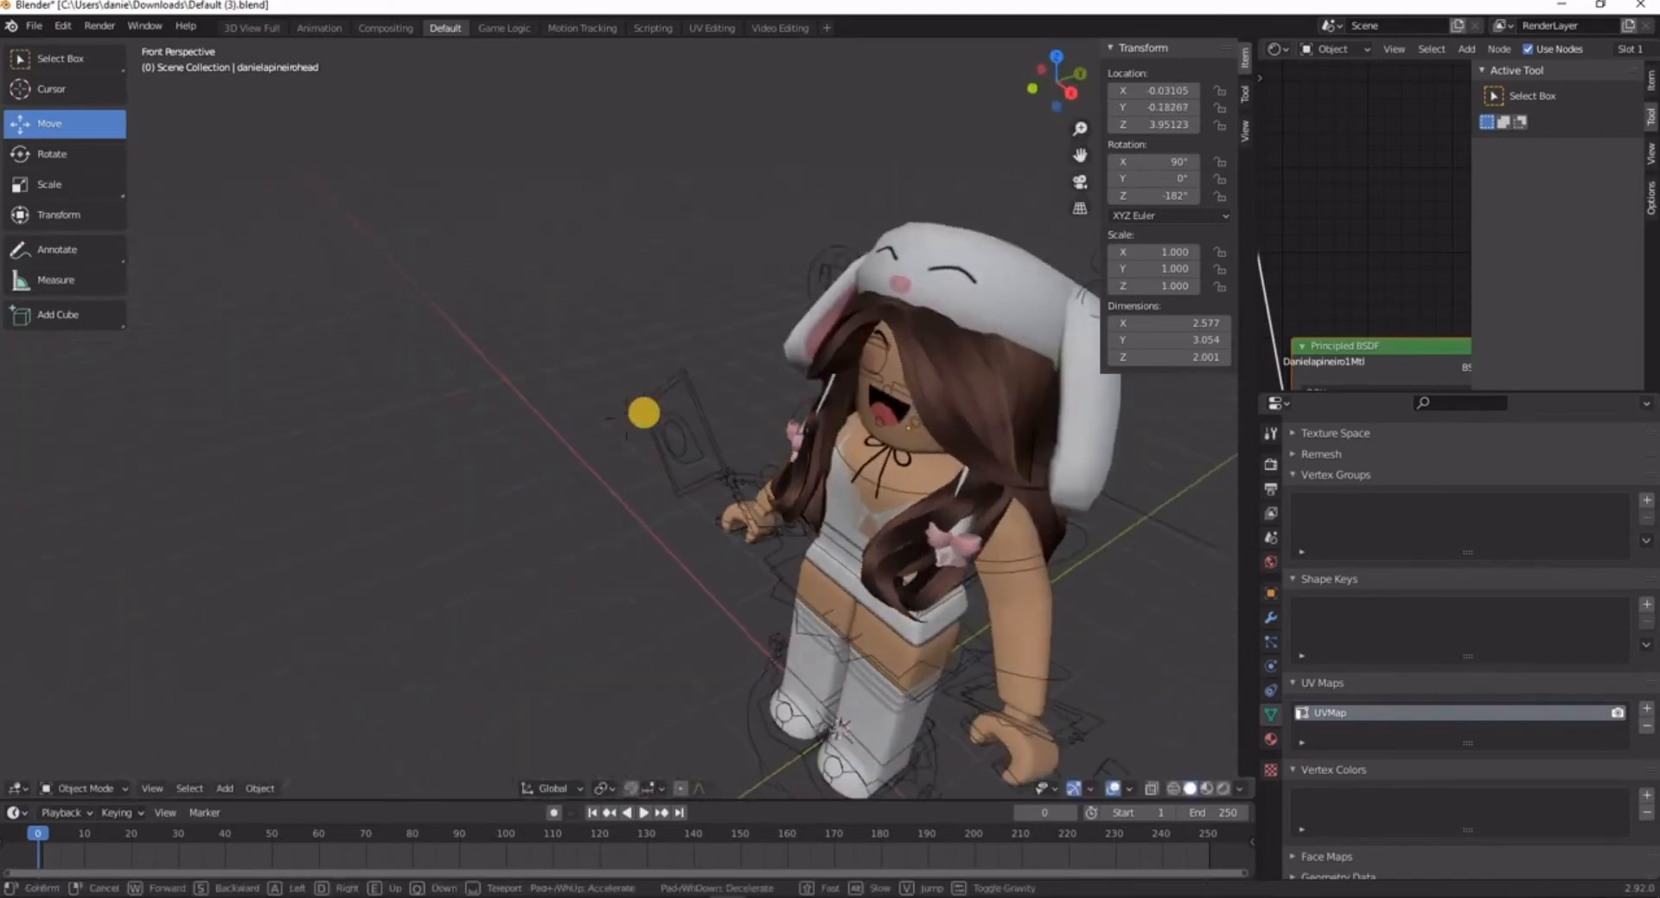
key("a")
key("s")
key("w")
left_click(661, 252)
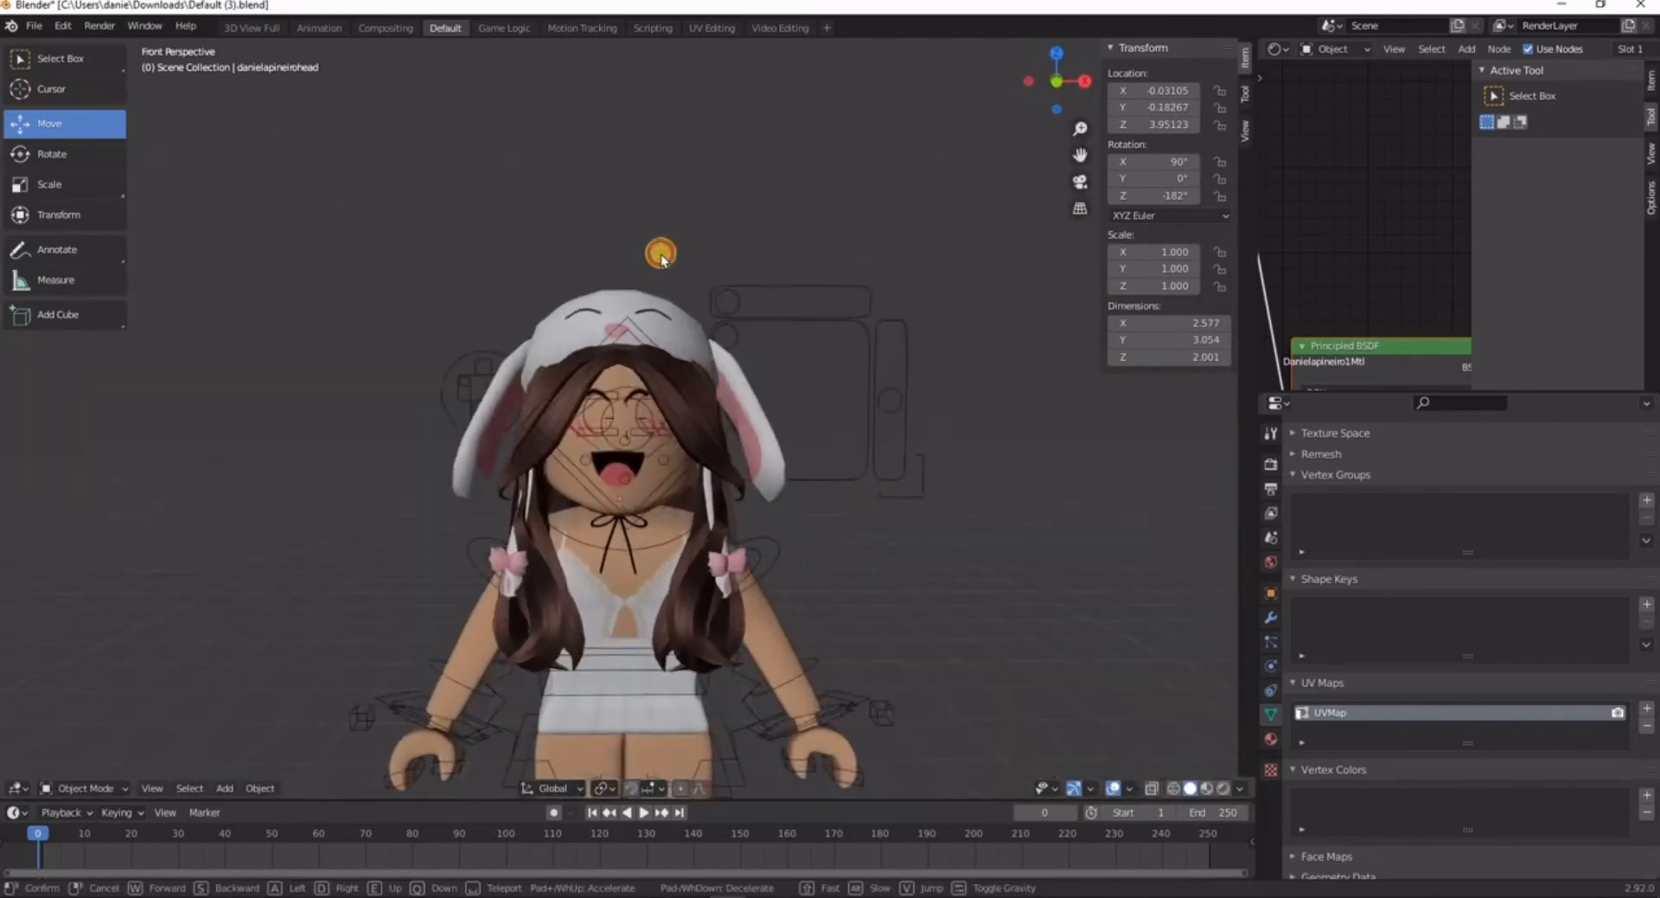
- Turn the head to -179° on Z and shift it to X -0.01787
left_click(697, 506)
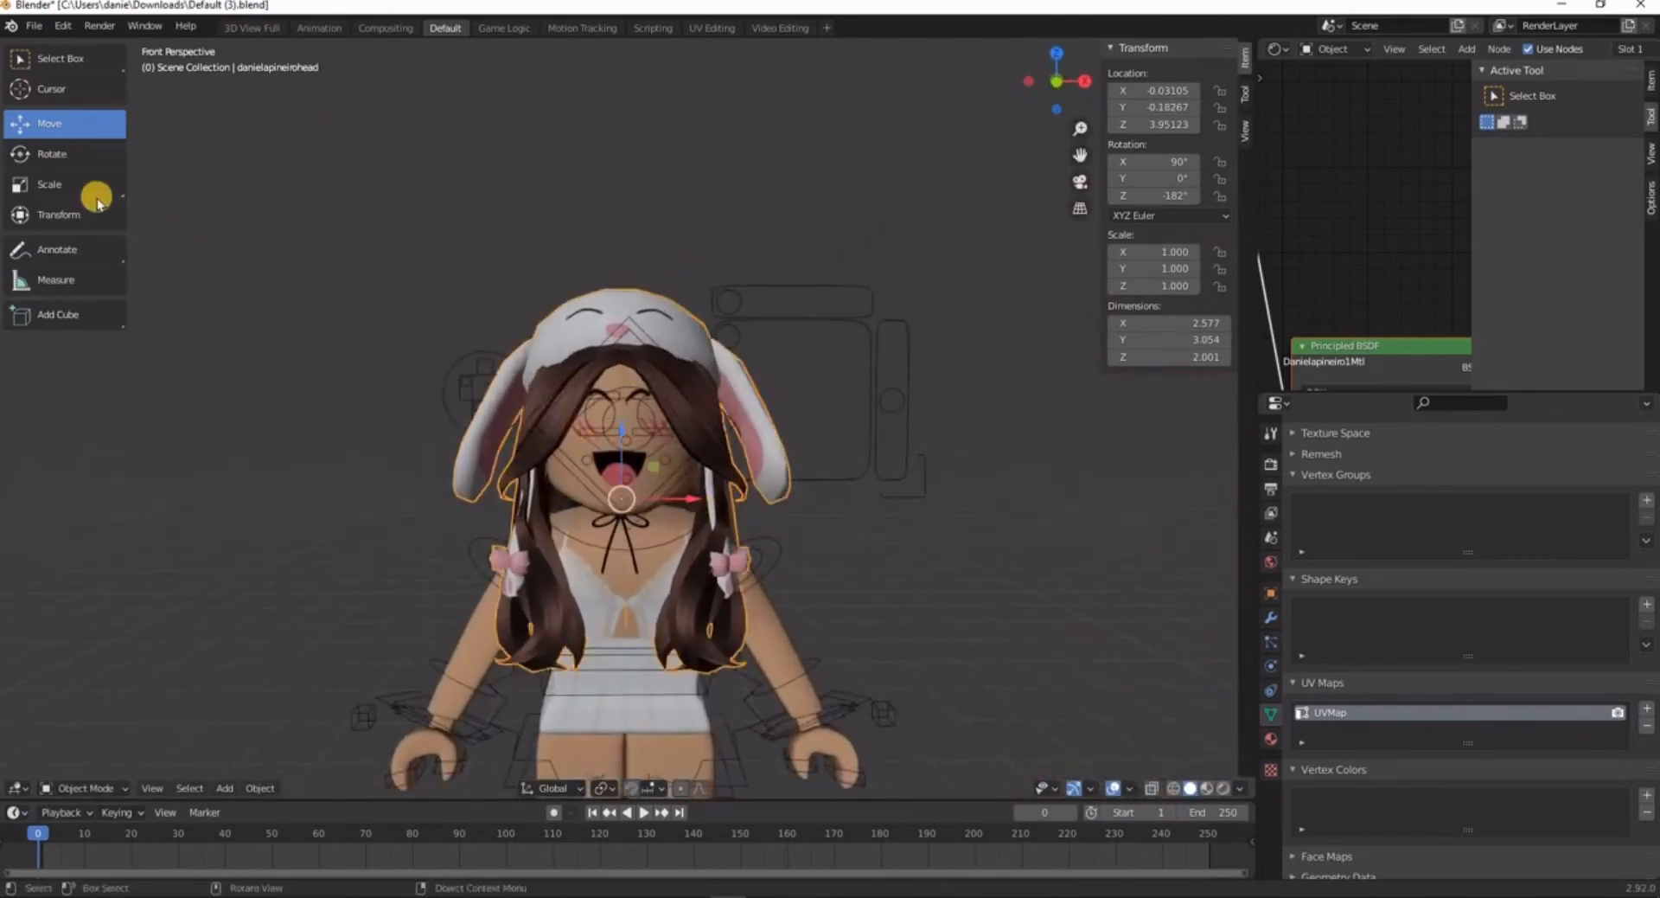
left_click(87, 155)
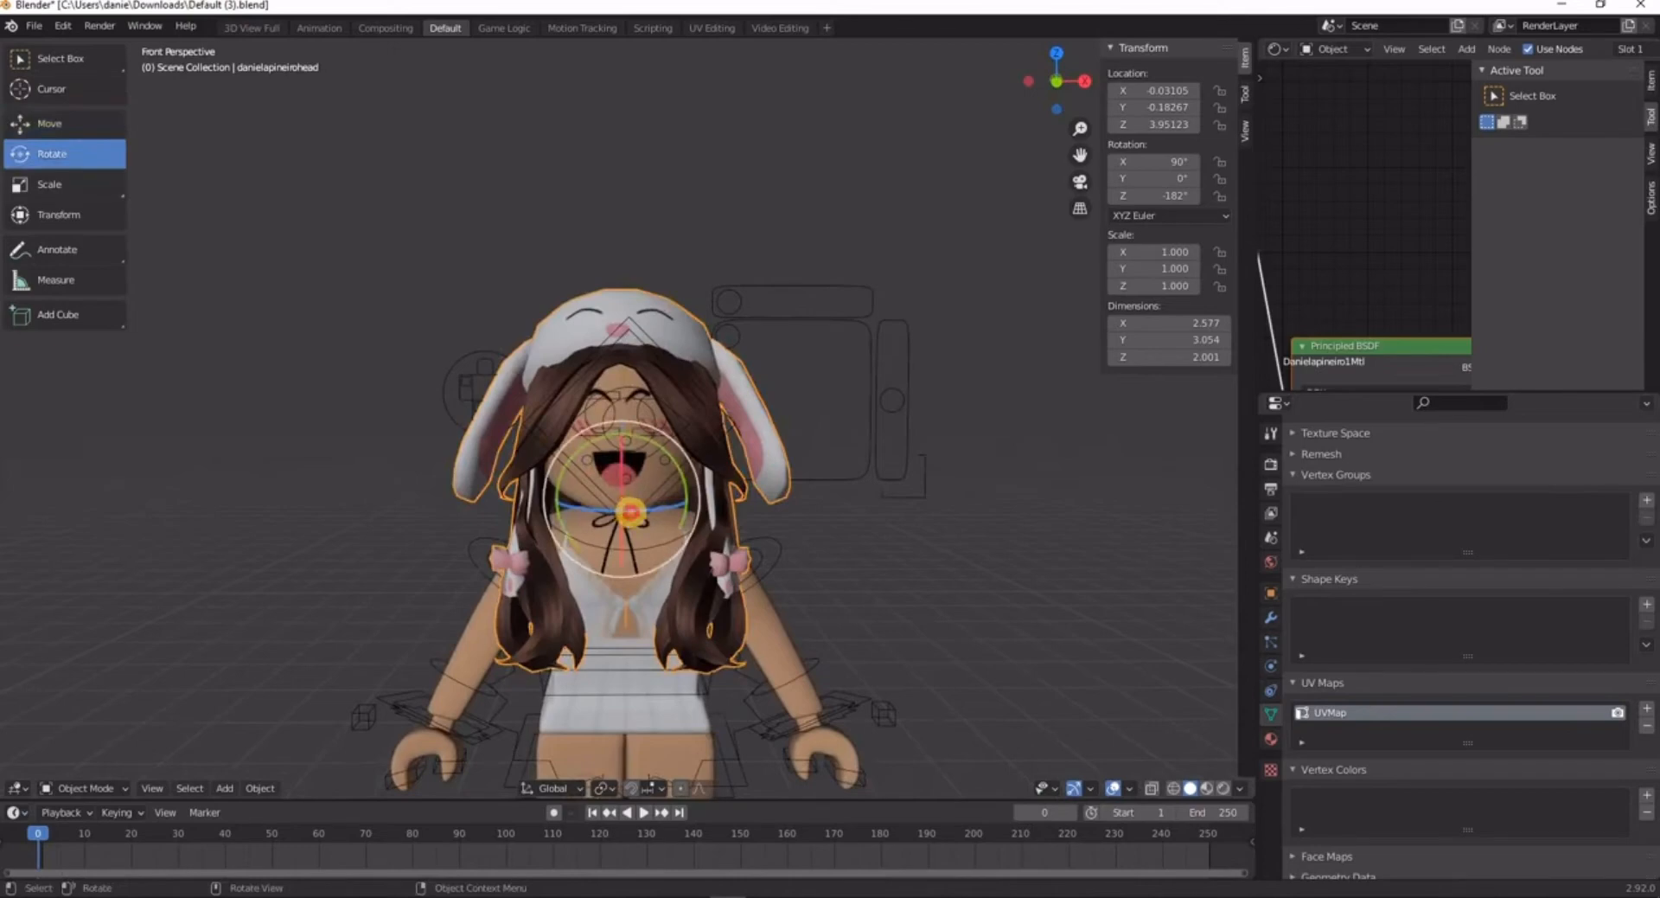
left_click_drag(629, 511, 694, 495)
left_click(95, 122)
left_click(922, 571)
- Fly around the character to check the head sits squarely, ending on a front view
key("shift+grave")
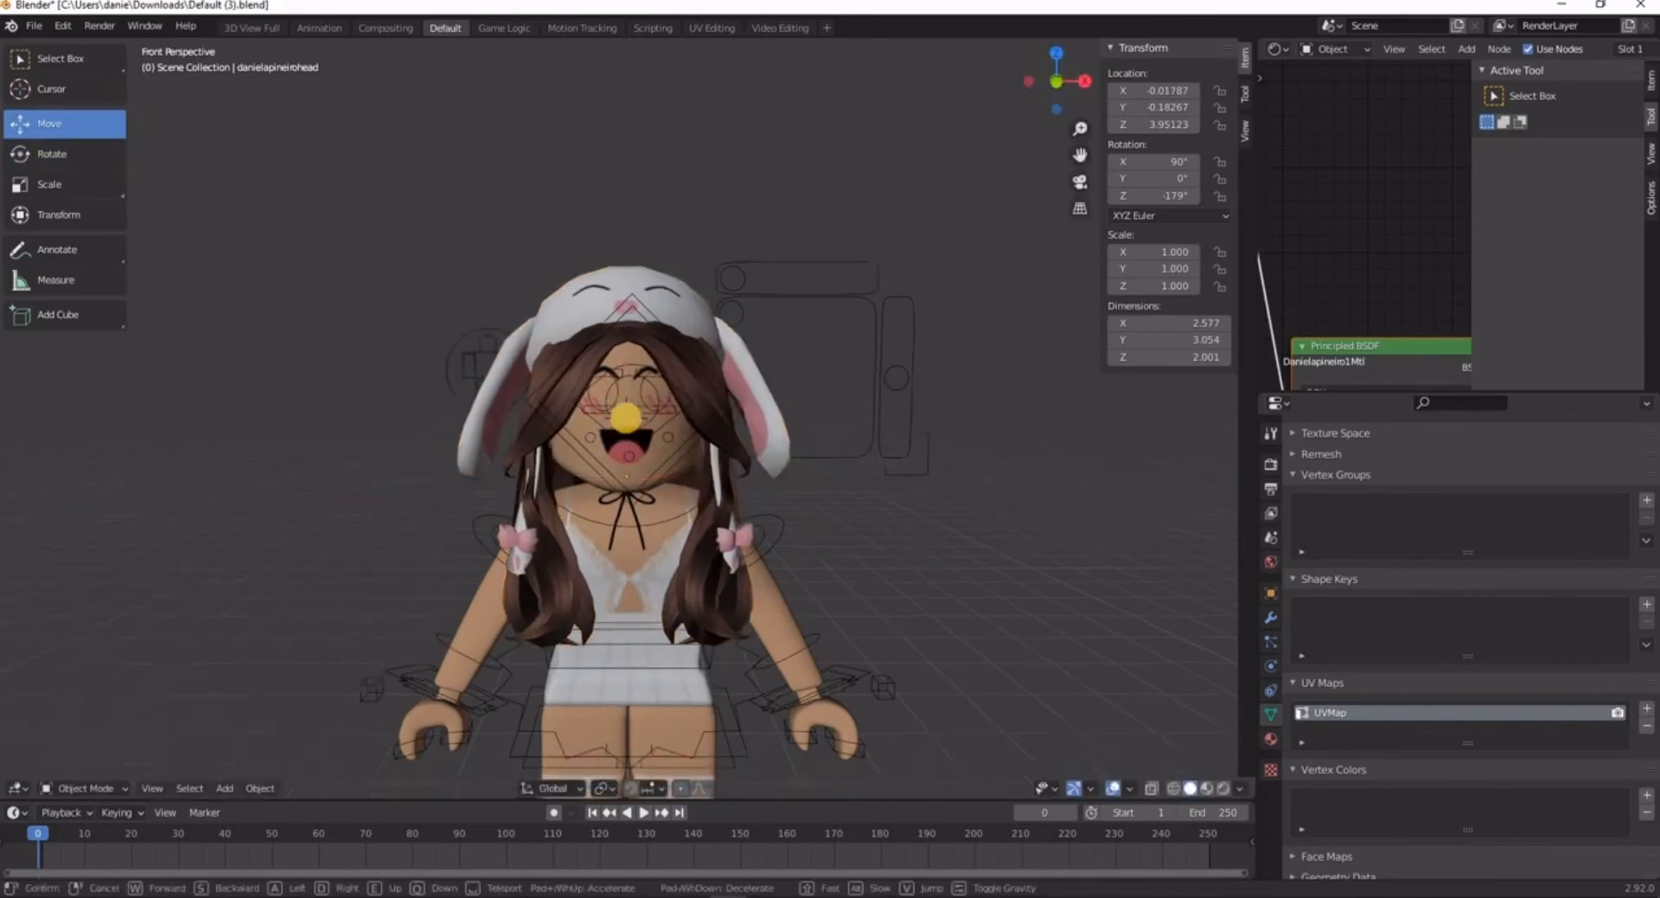
key("w")
key("s")
key("s")
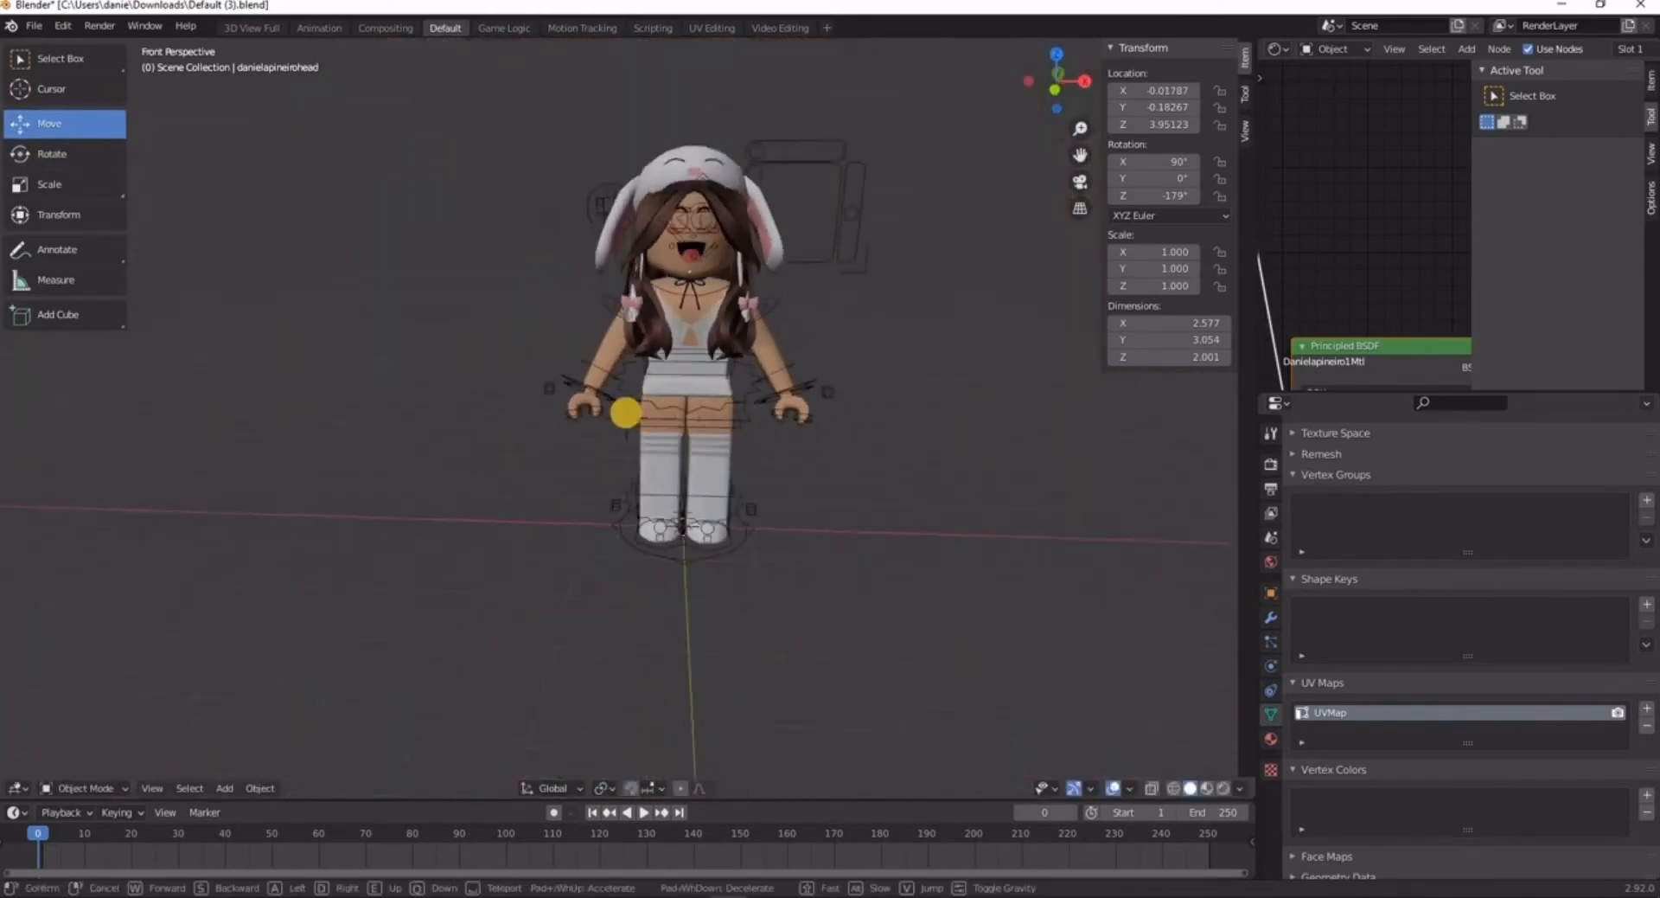
key("d")
key("a")
key("w")
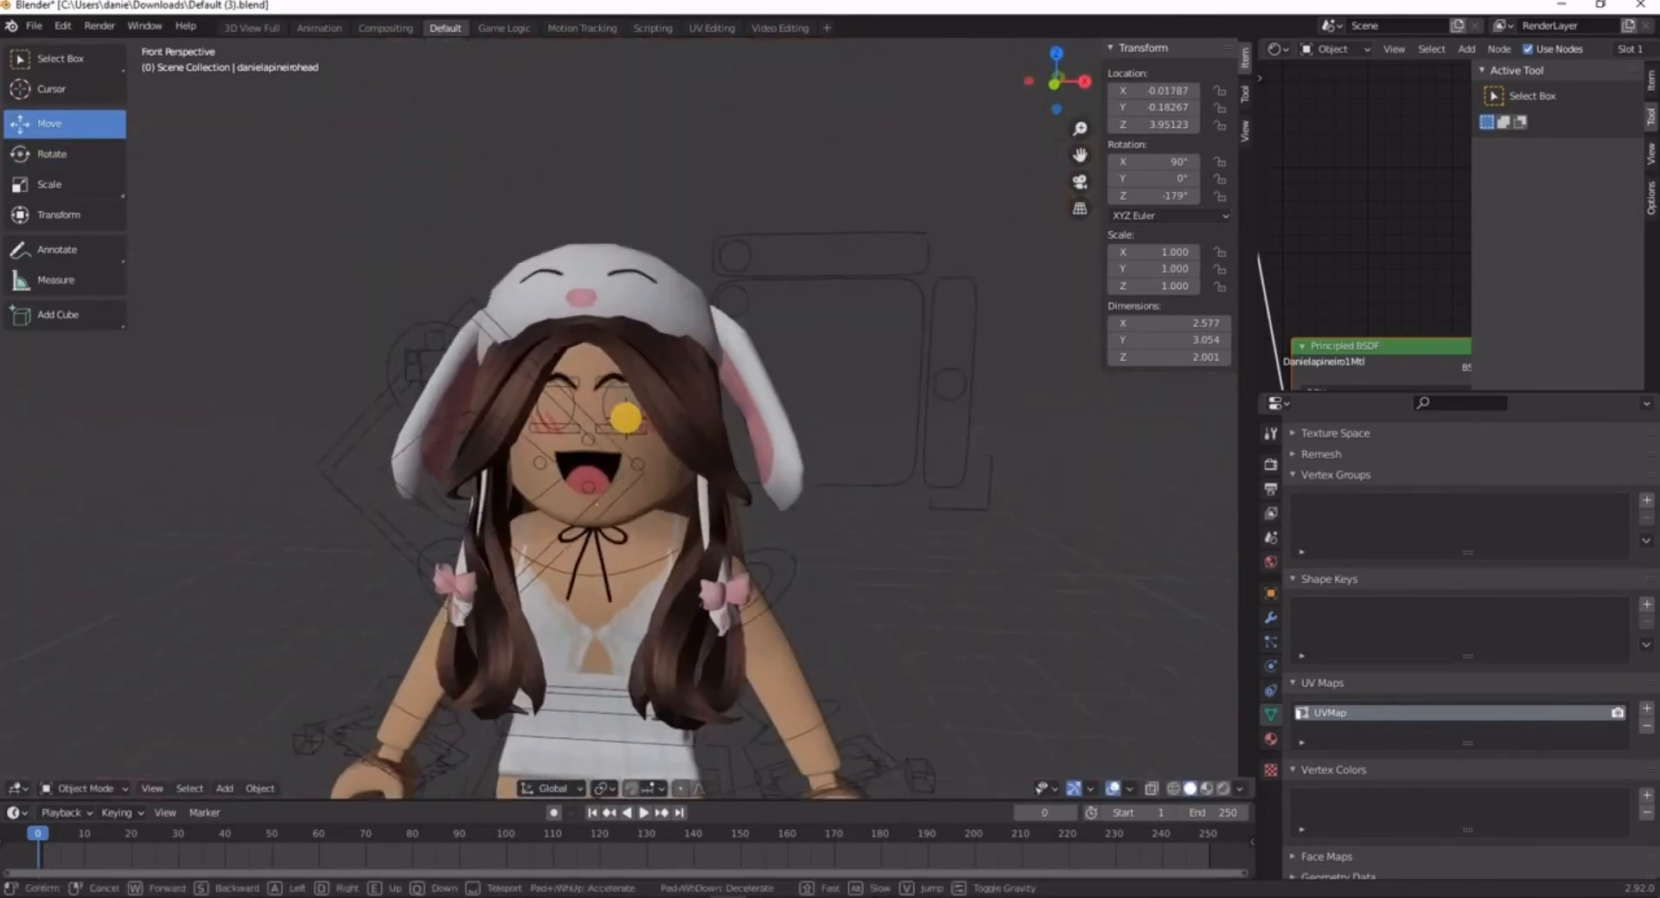
key("s")
key("w")
key("w")
key("s")
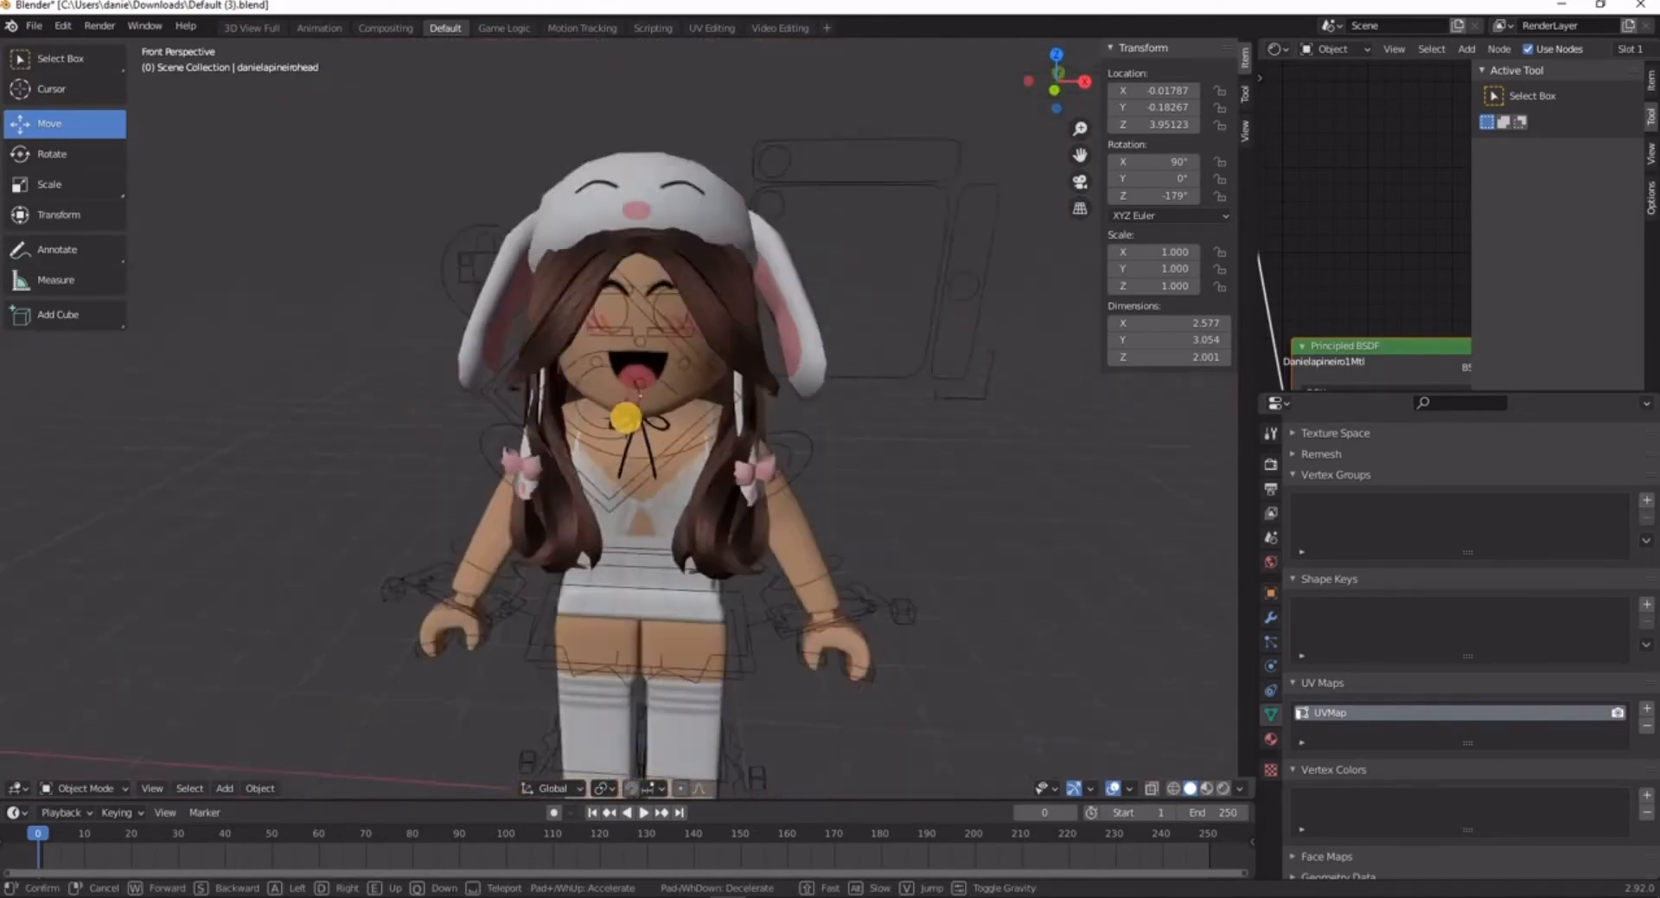
key("w")
key("s")
key("s")
key("w")
left_click(626, 418)
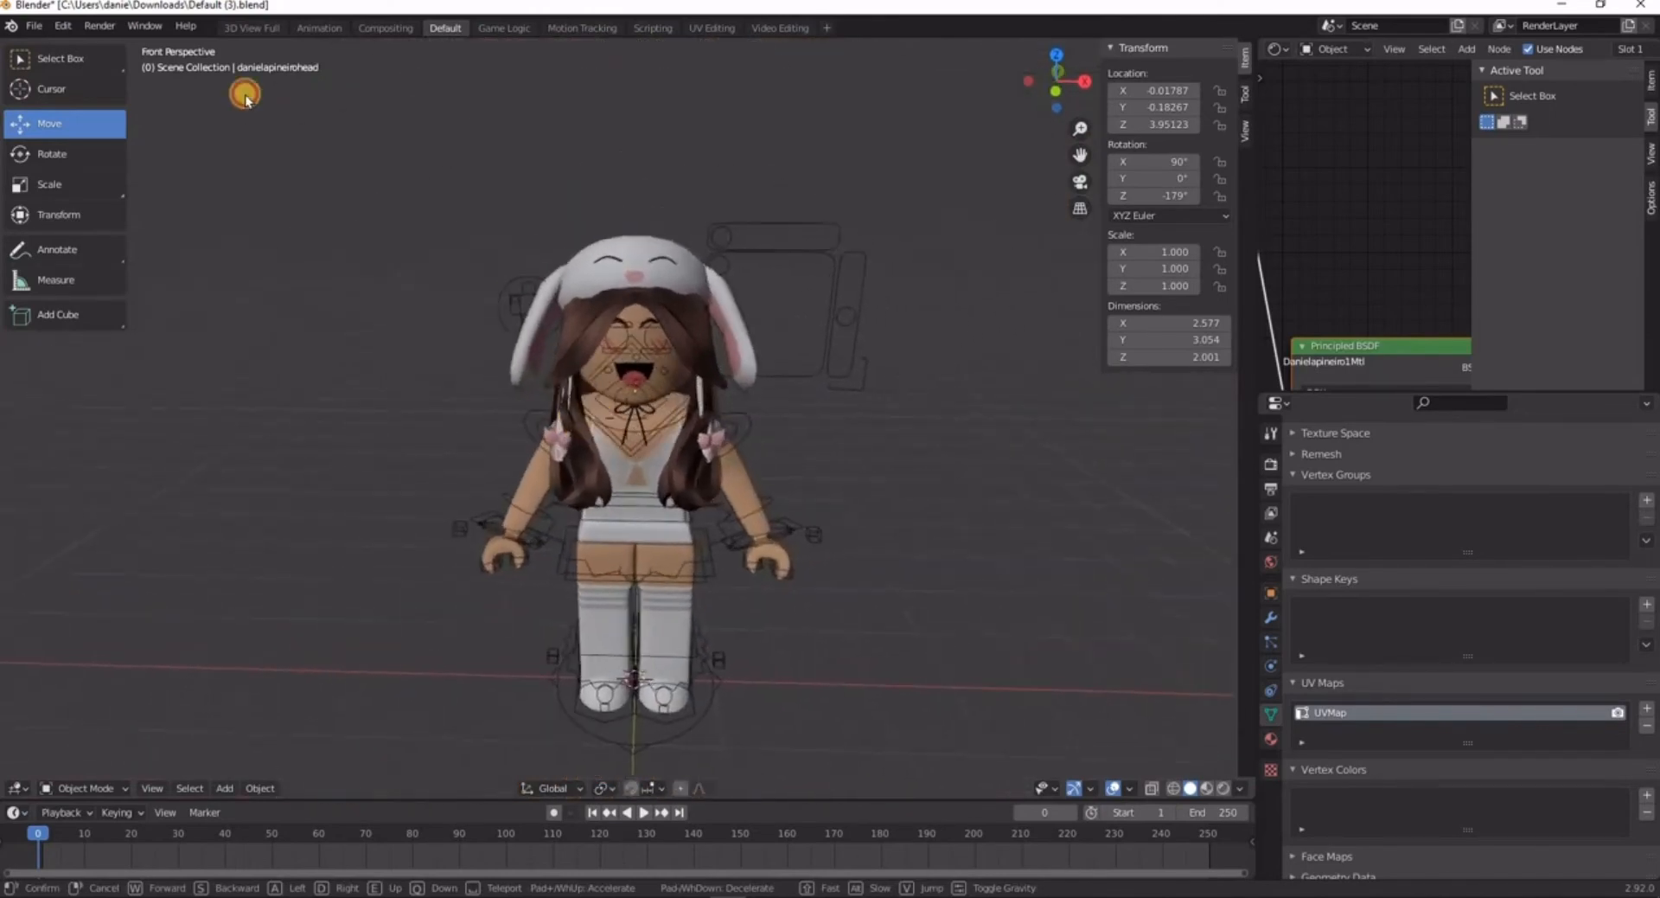
- Import donutmodel.obj as a Wavefront OBJ, finding it by searching 'don'
left_click(33, 27)
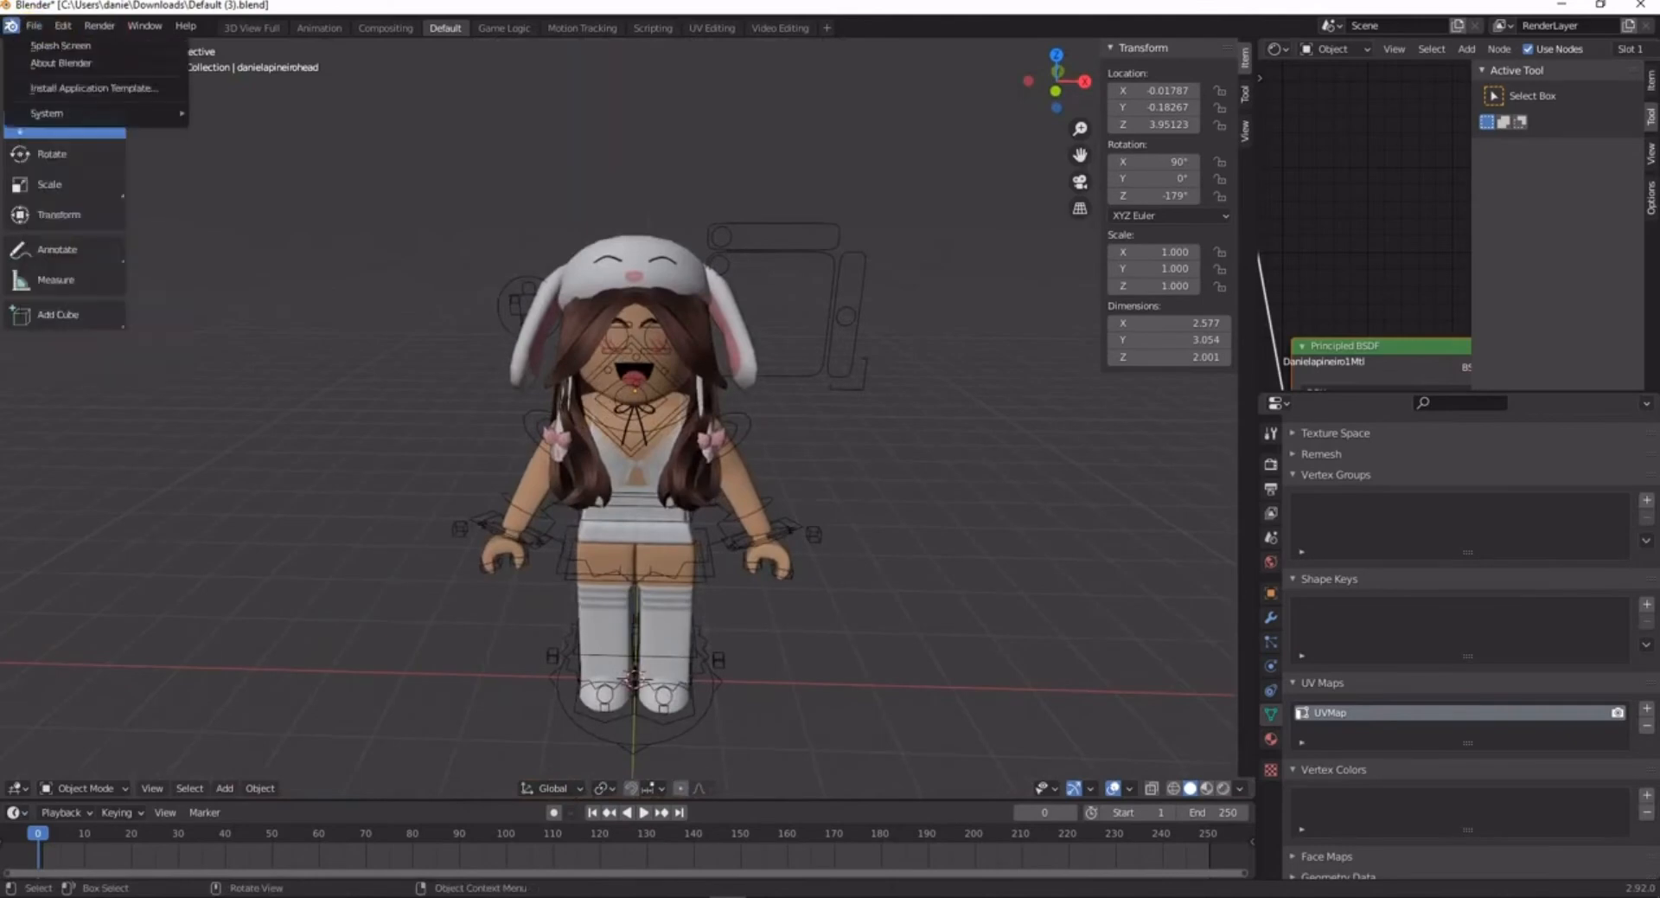
left_click(62, 26)
left_click(32, 26)
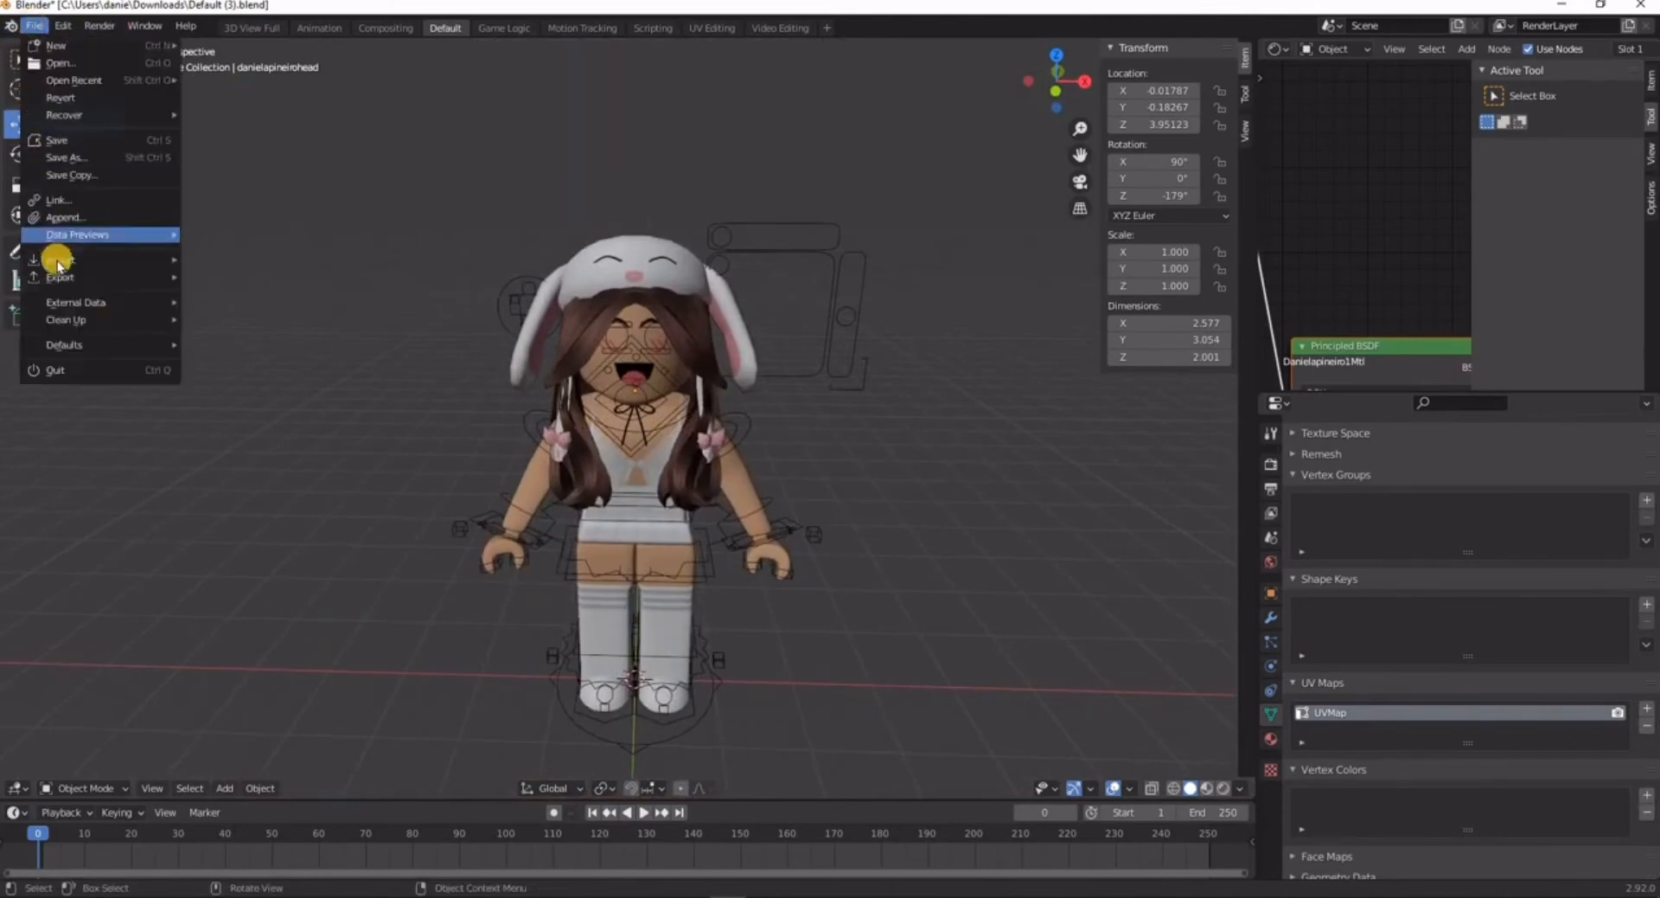
mouse_move(163, 261)
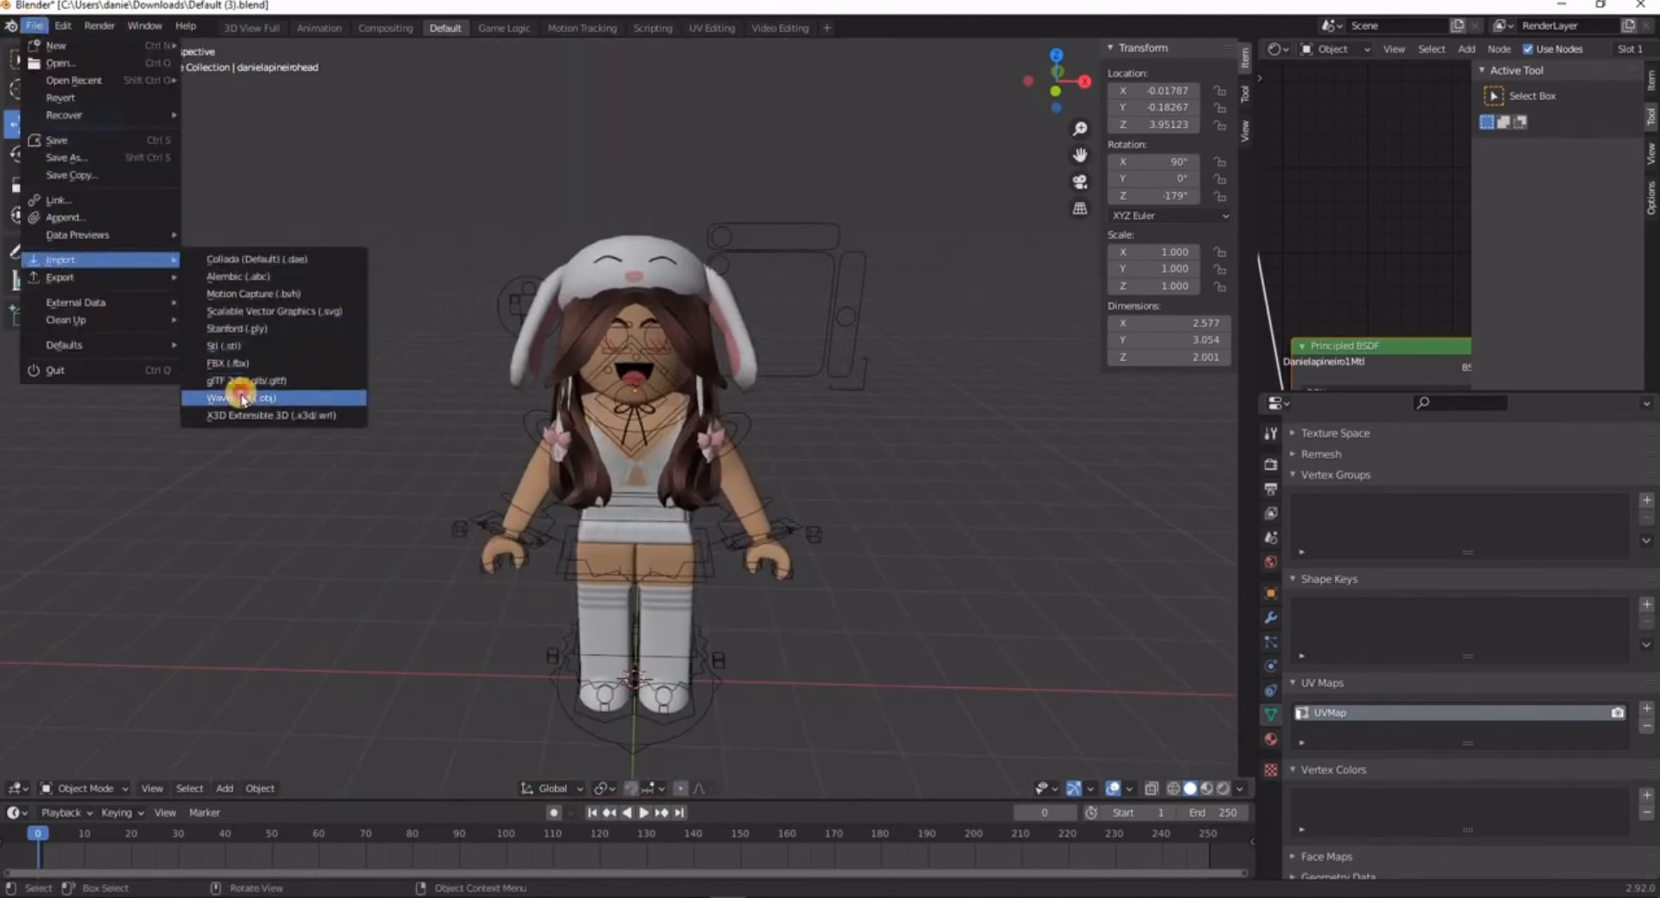
left_click(292, 397)
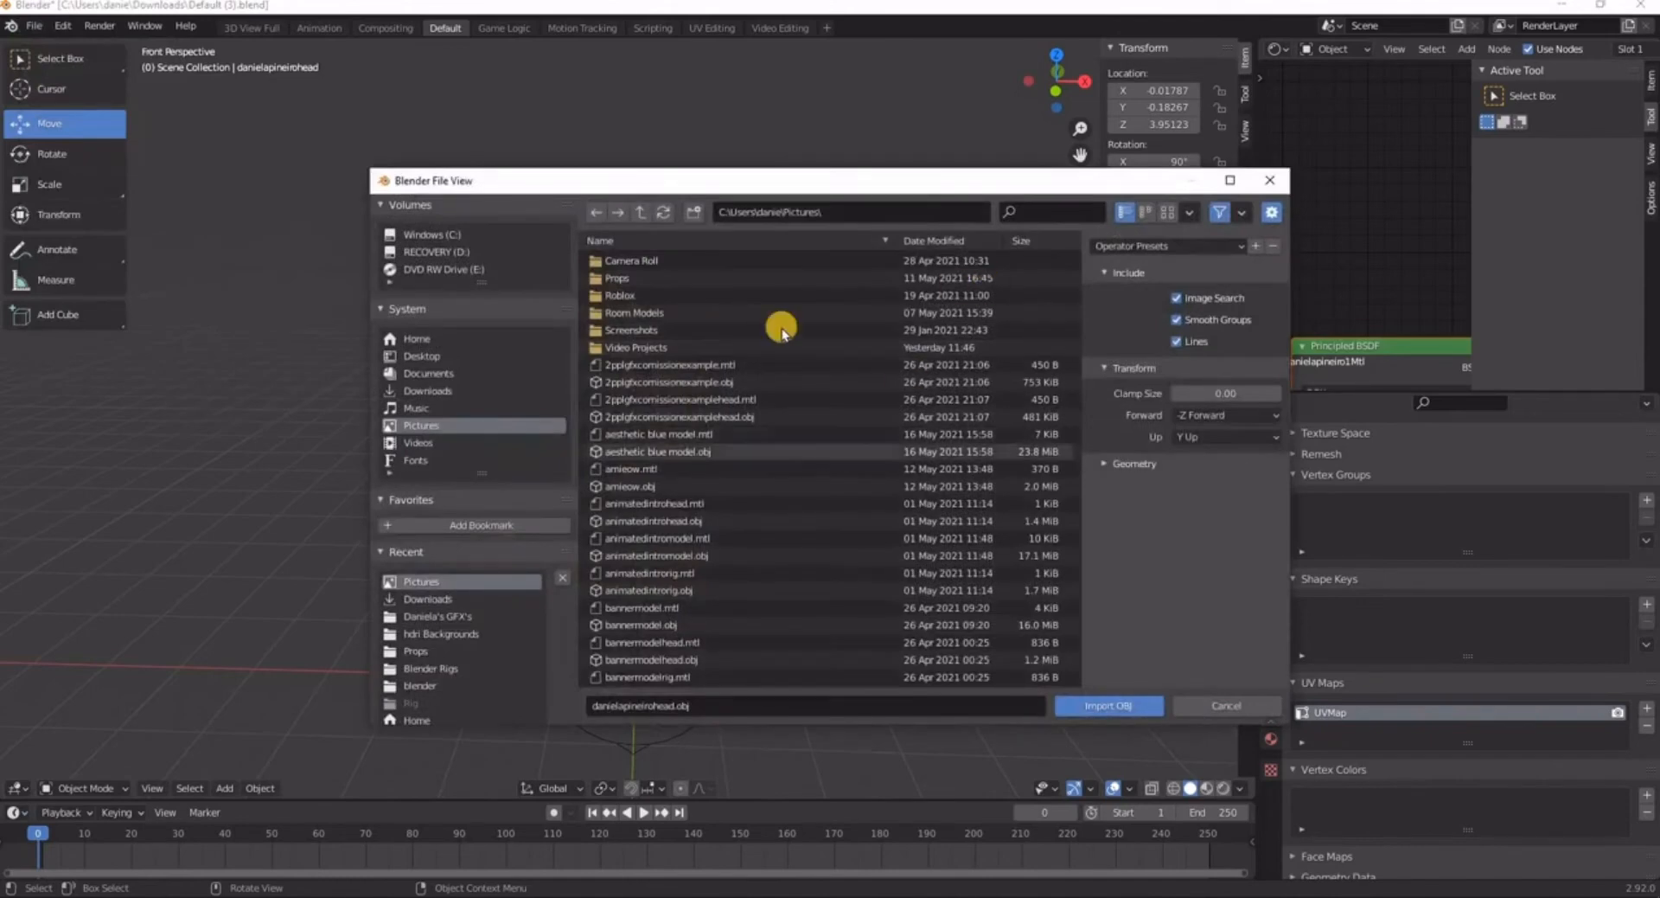
left_click(1049, 210)
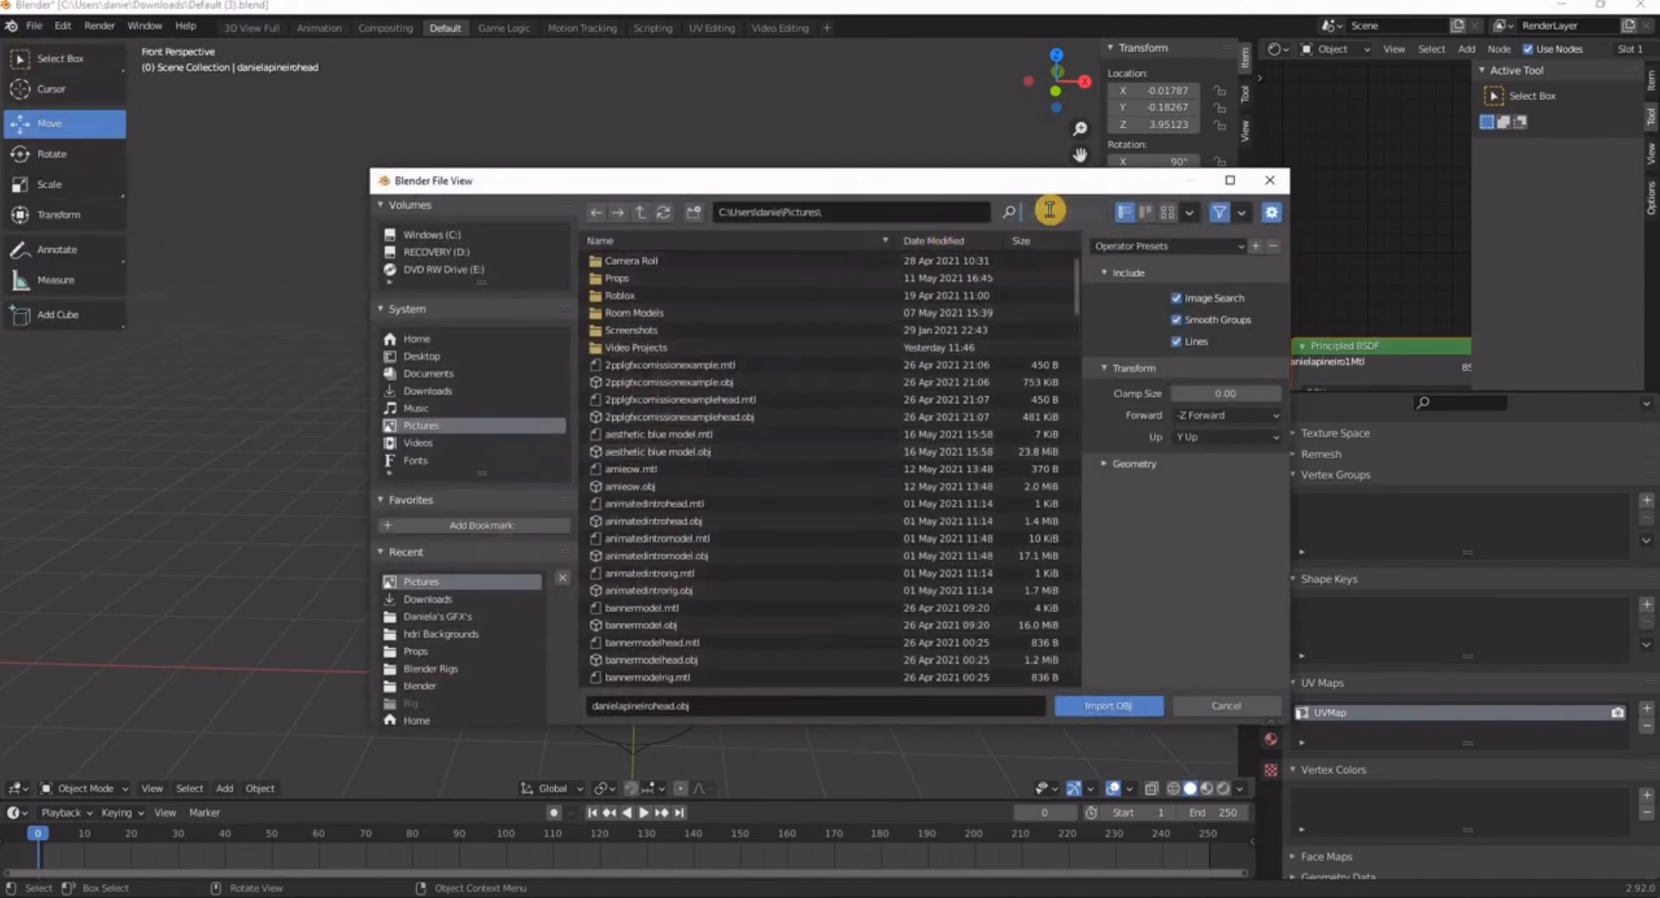
type("d")
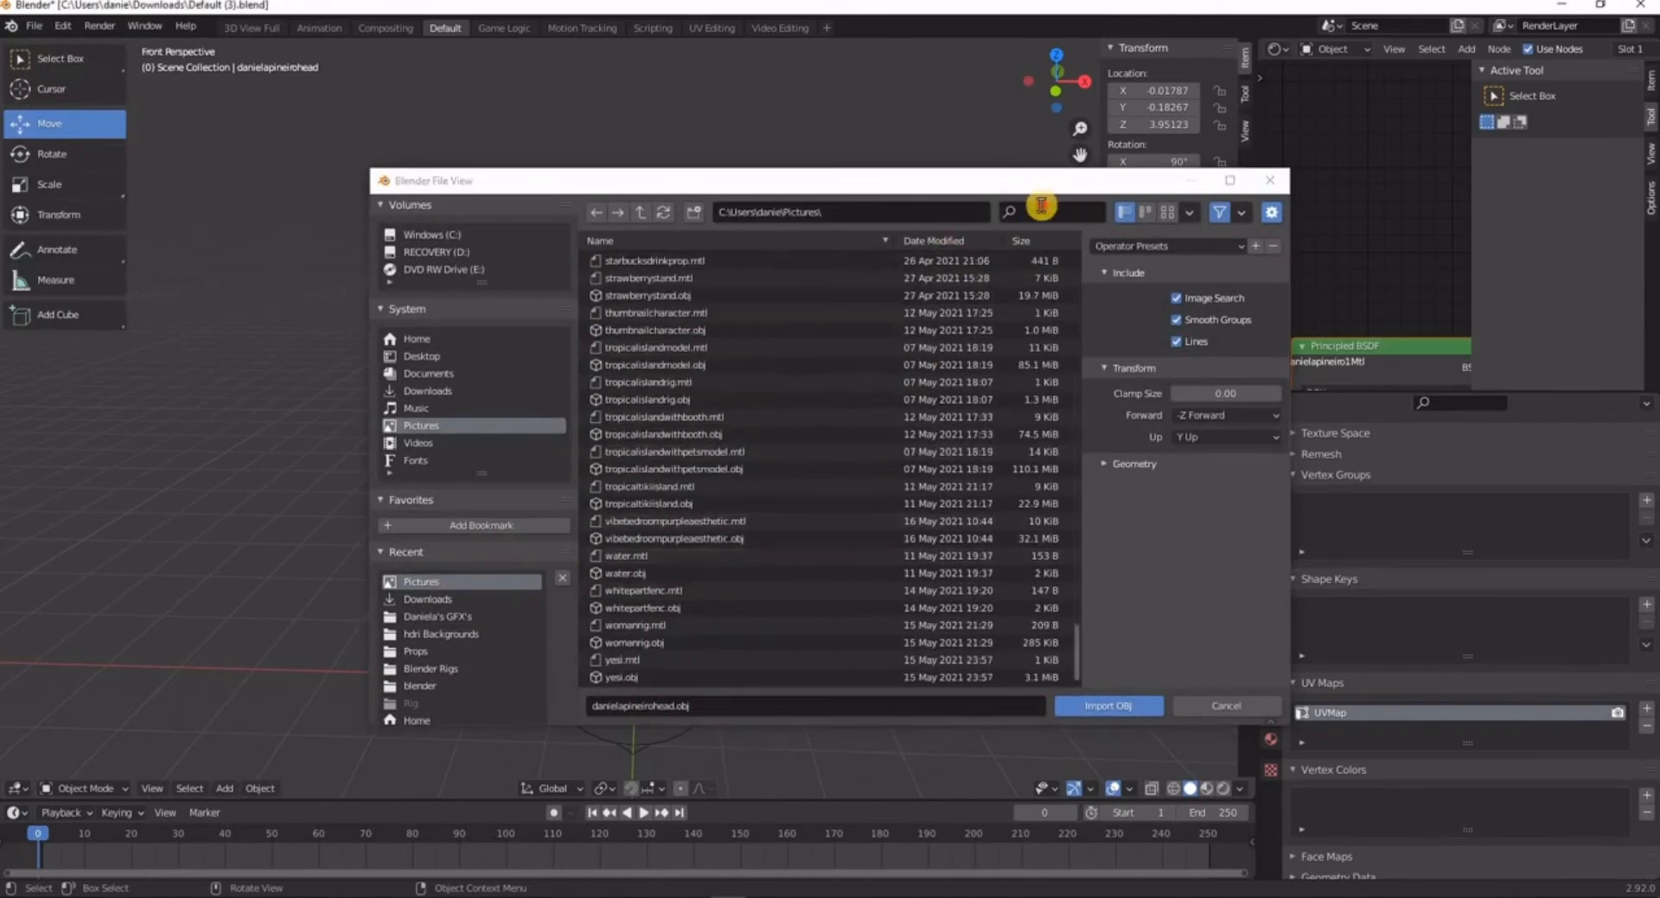
type("onu")
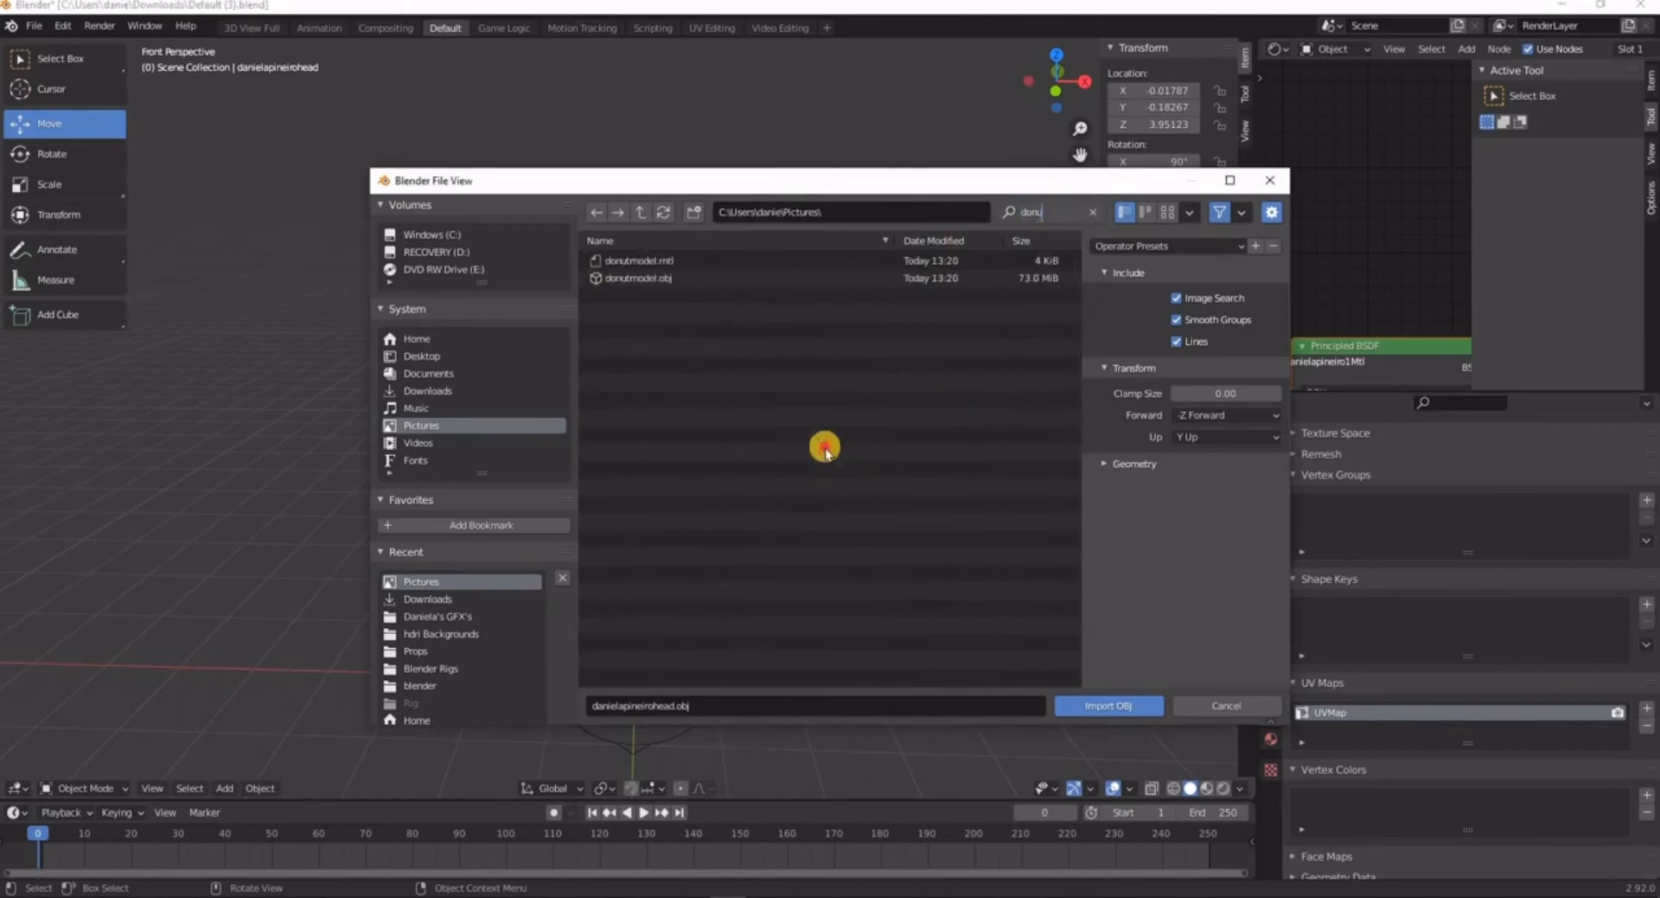
left_click(826, 448)
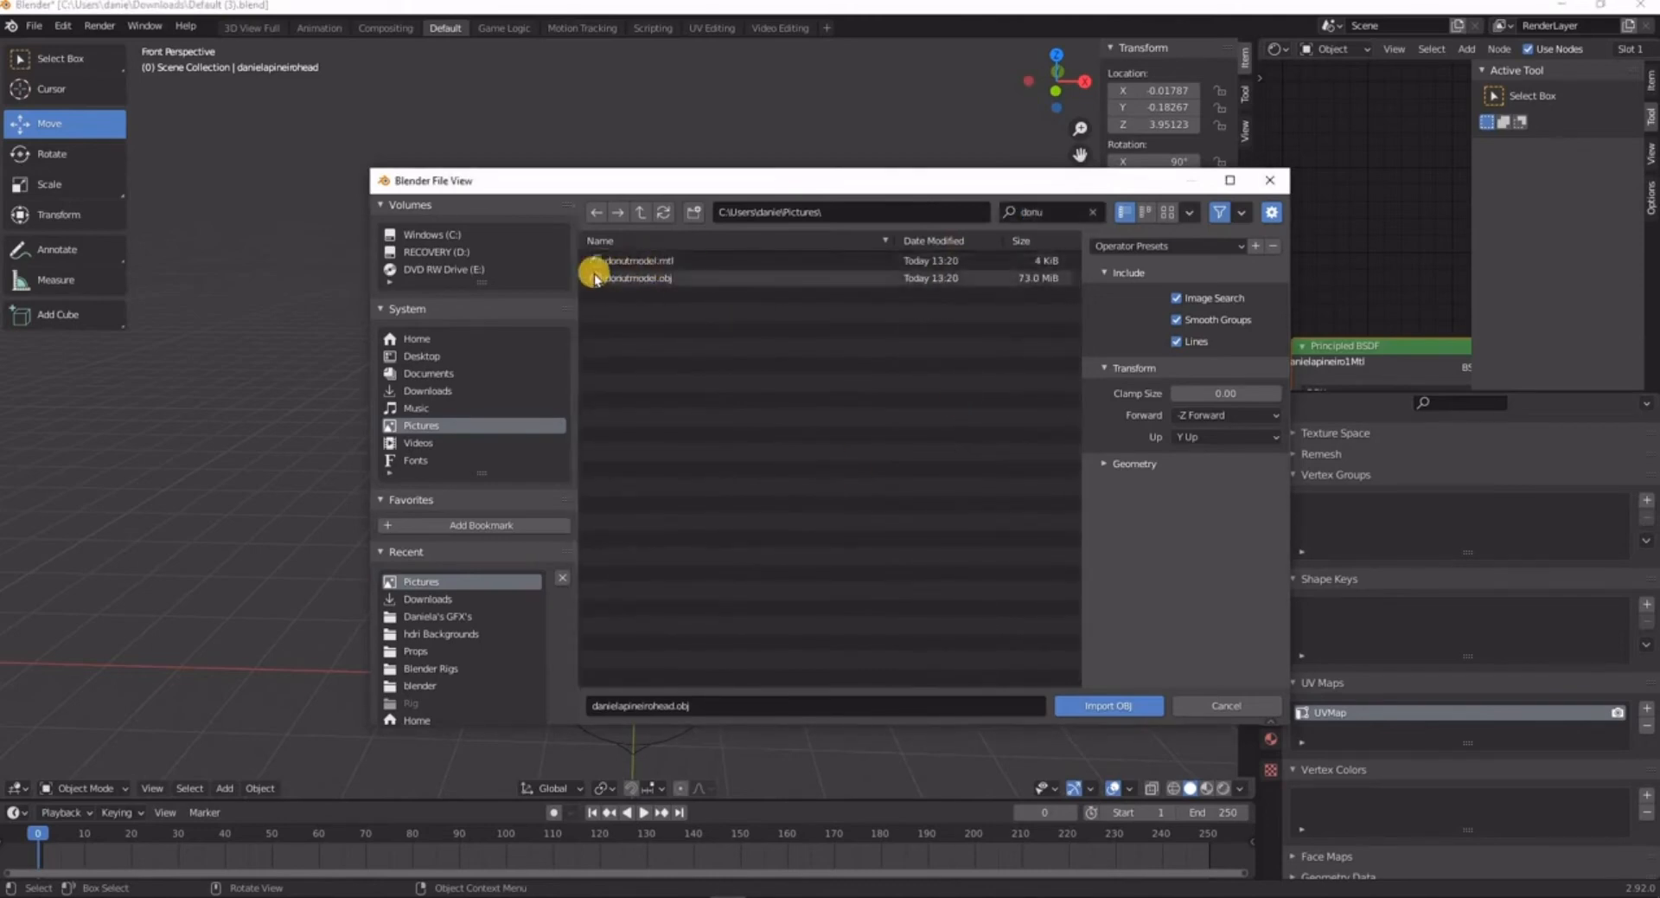
left_click(639, 278)
left_click(1126, 705)
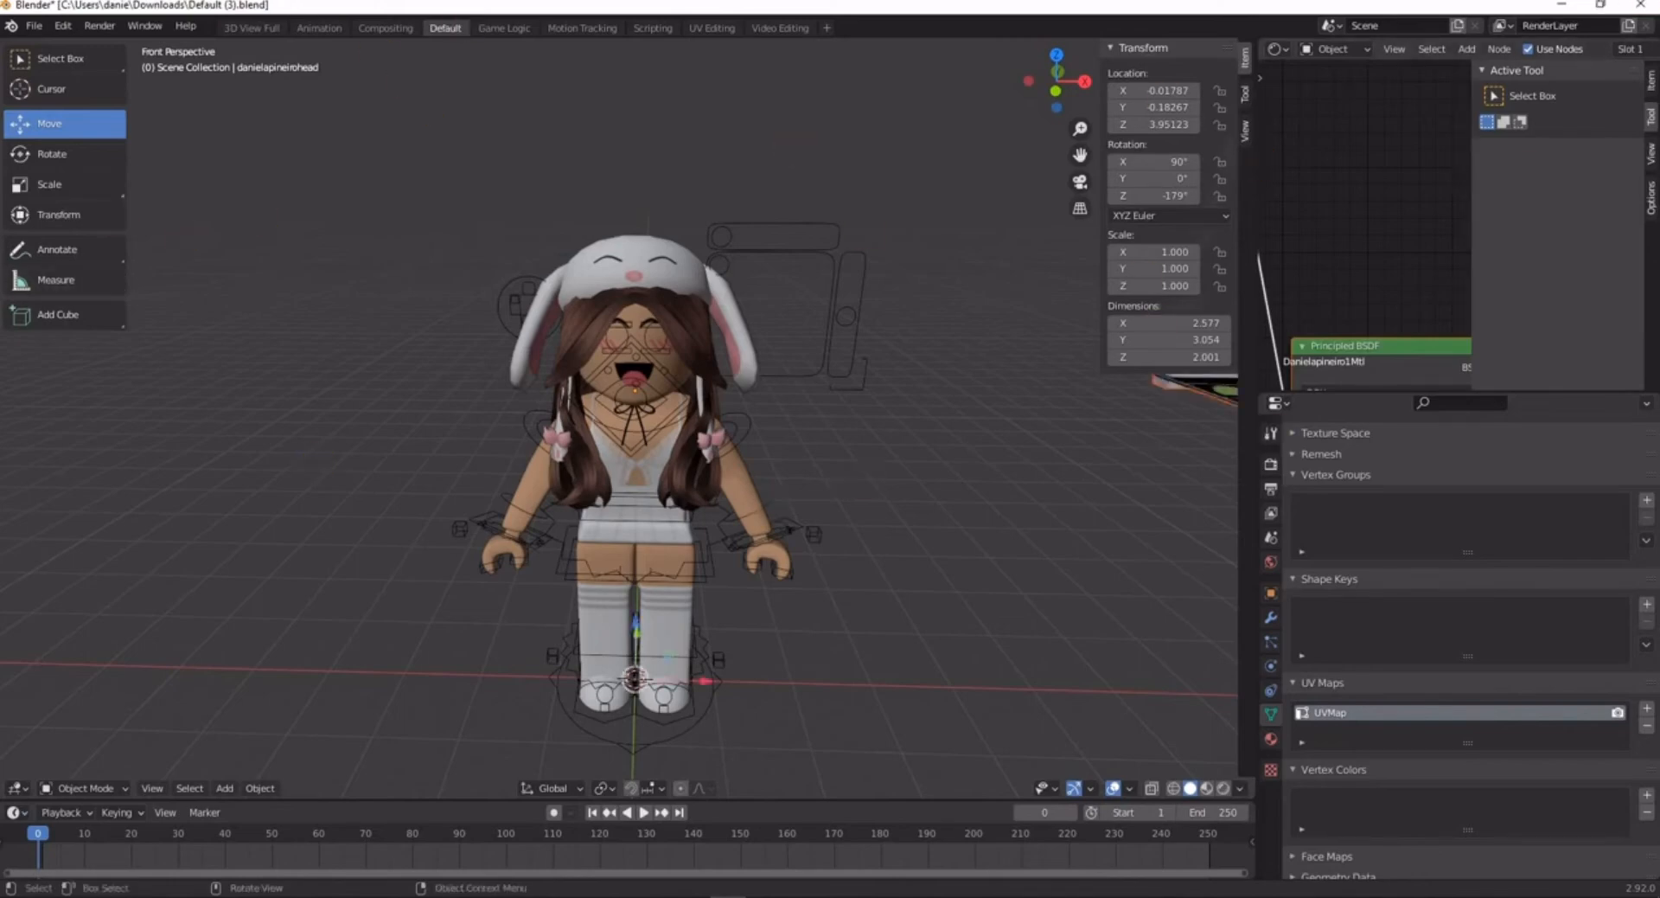
- Select the shop model and set its origin to geometry
scroll(1193, 360, "down", 8)
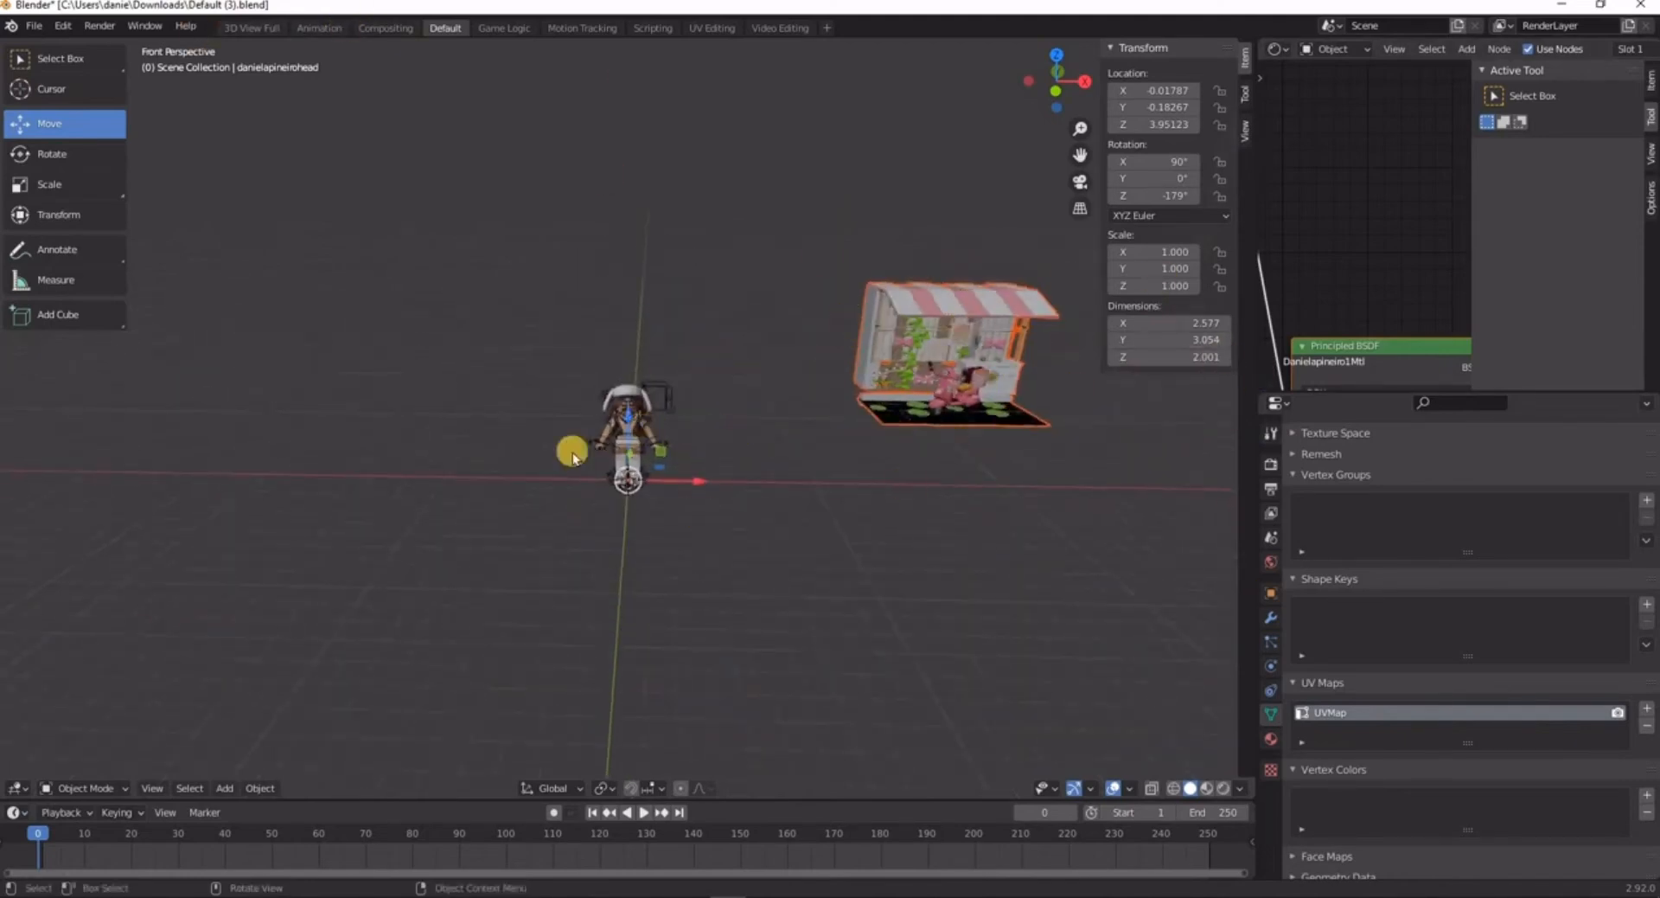
left_click(886, 346)
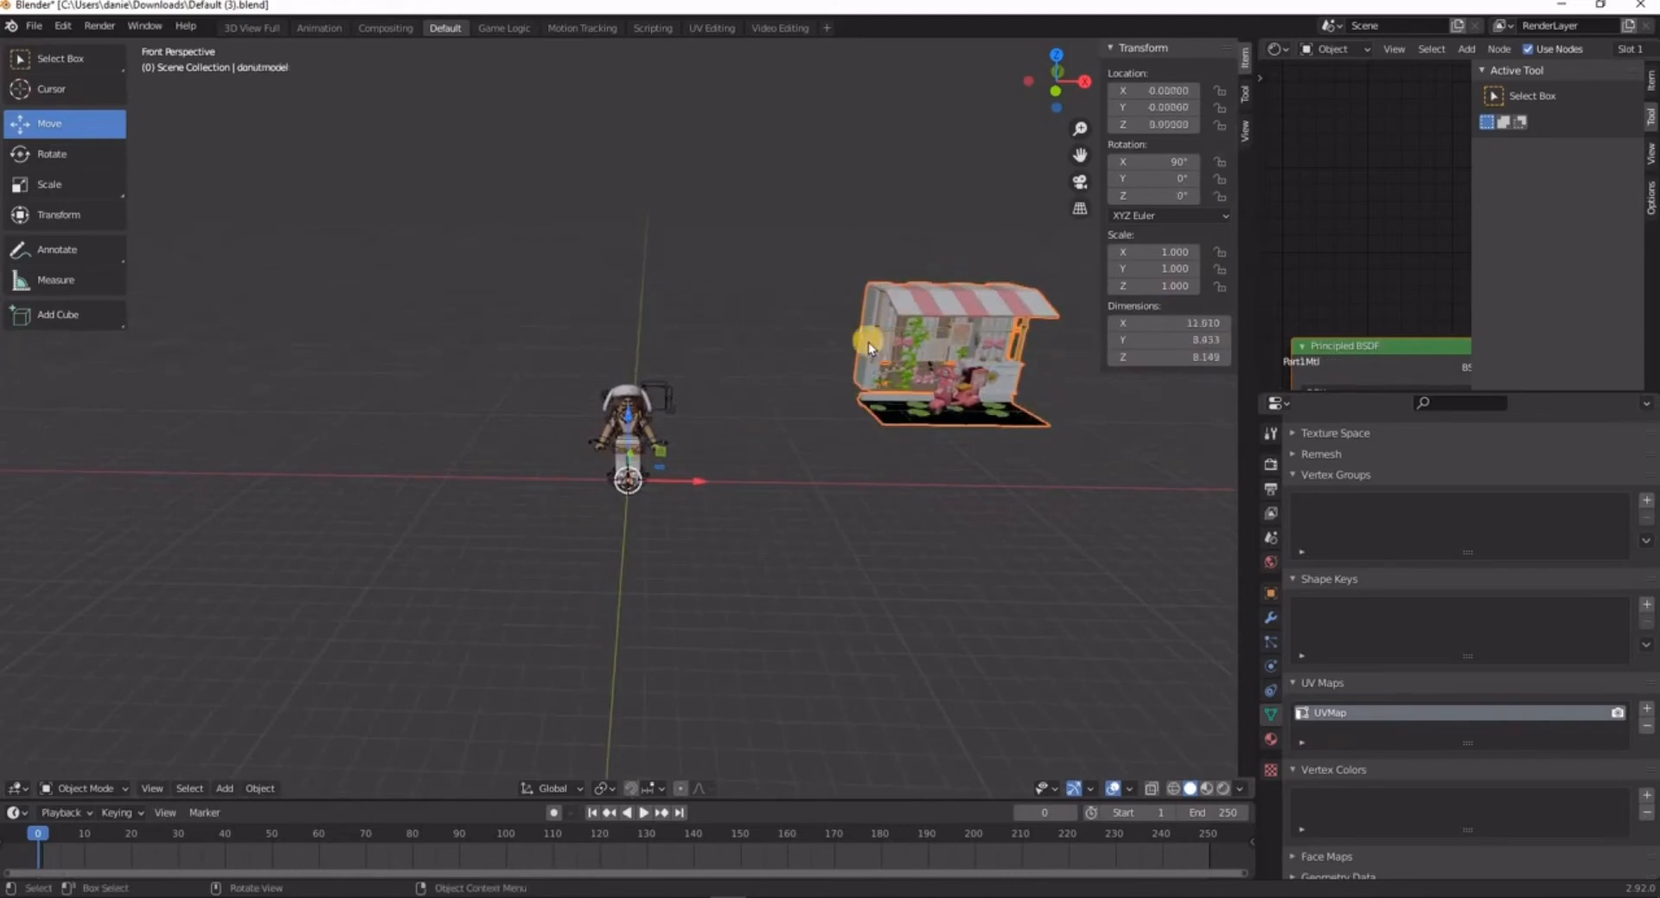
right_click(962, 348)
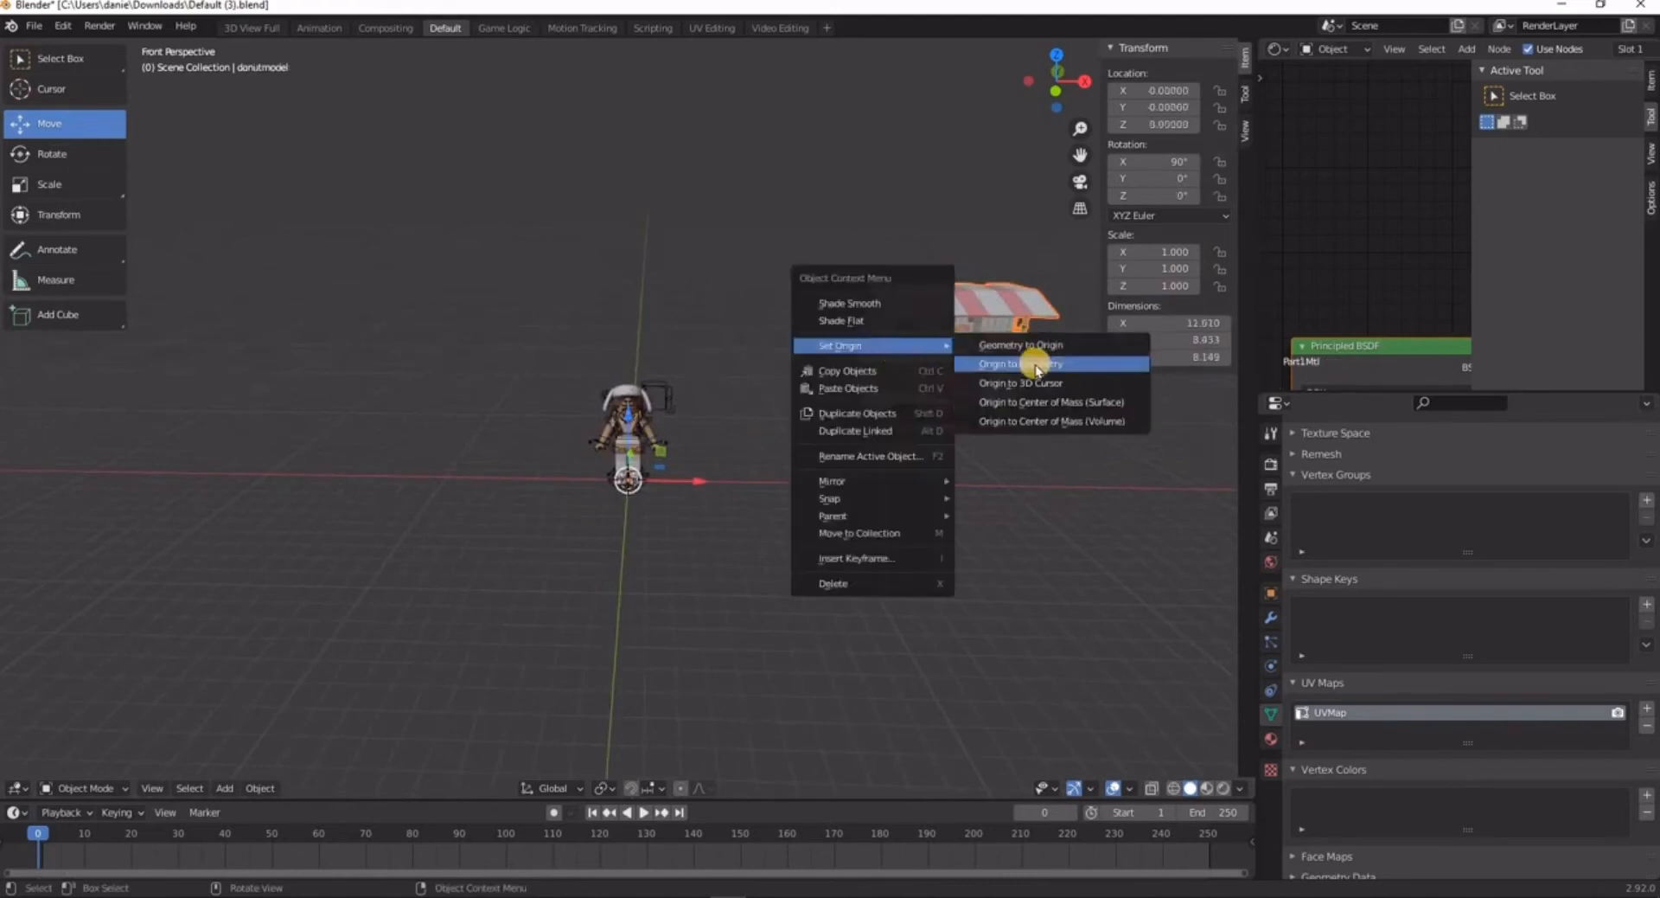
left_click(953, 364)
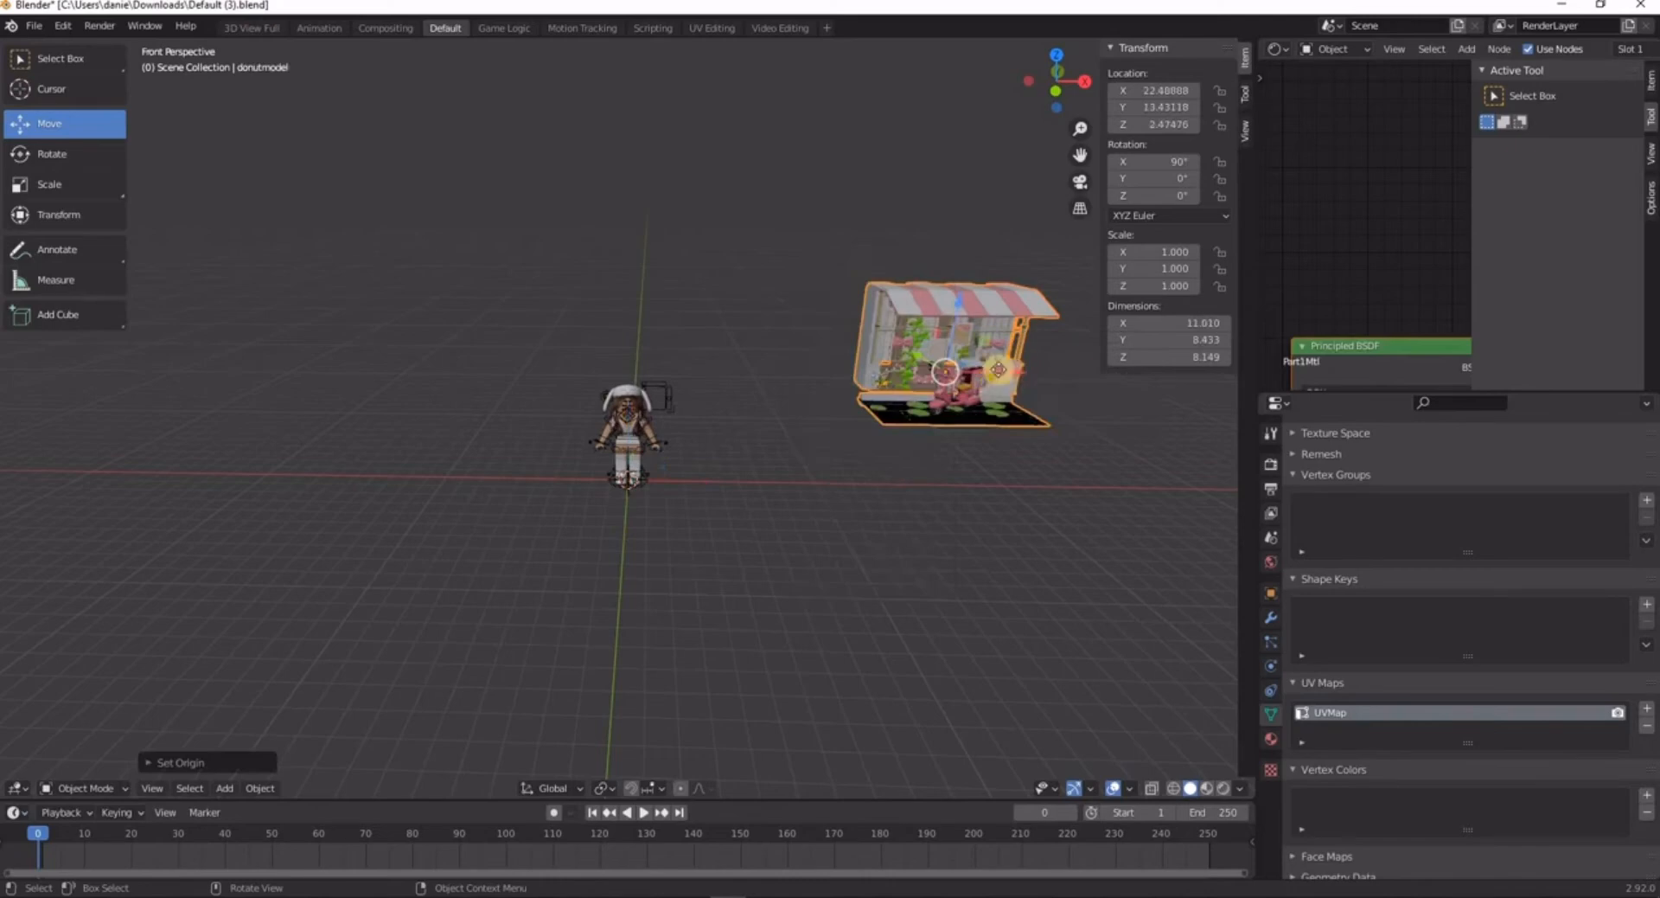
- Move the shop stand behind the avatar, undoing one misplaced move and lowering it slightly
left_click_drag(998, 369, 770, 350)
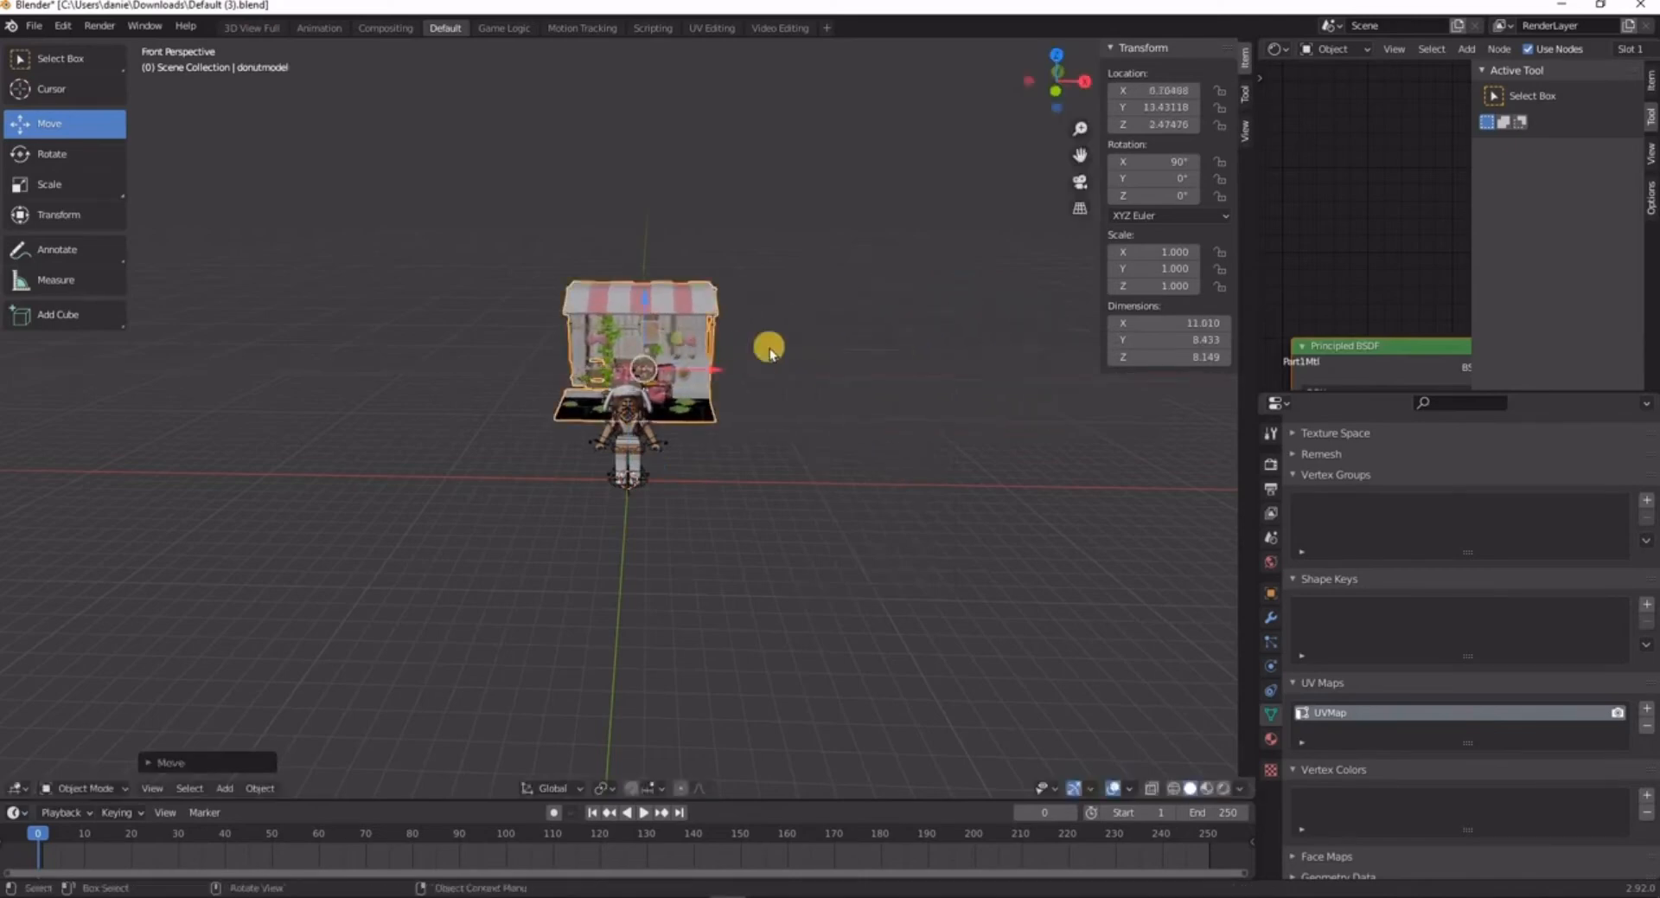
key("shift+grave")
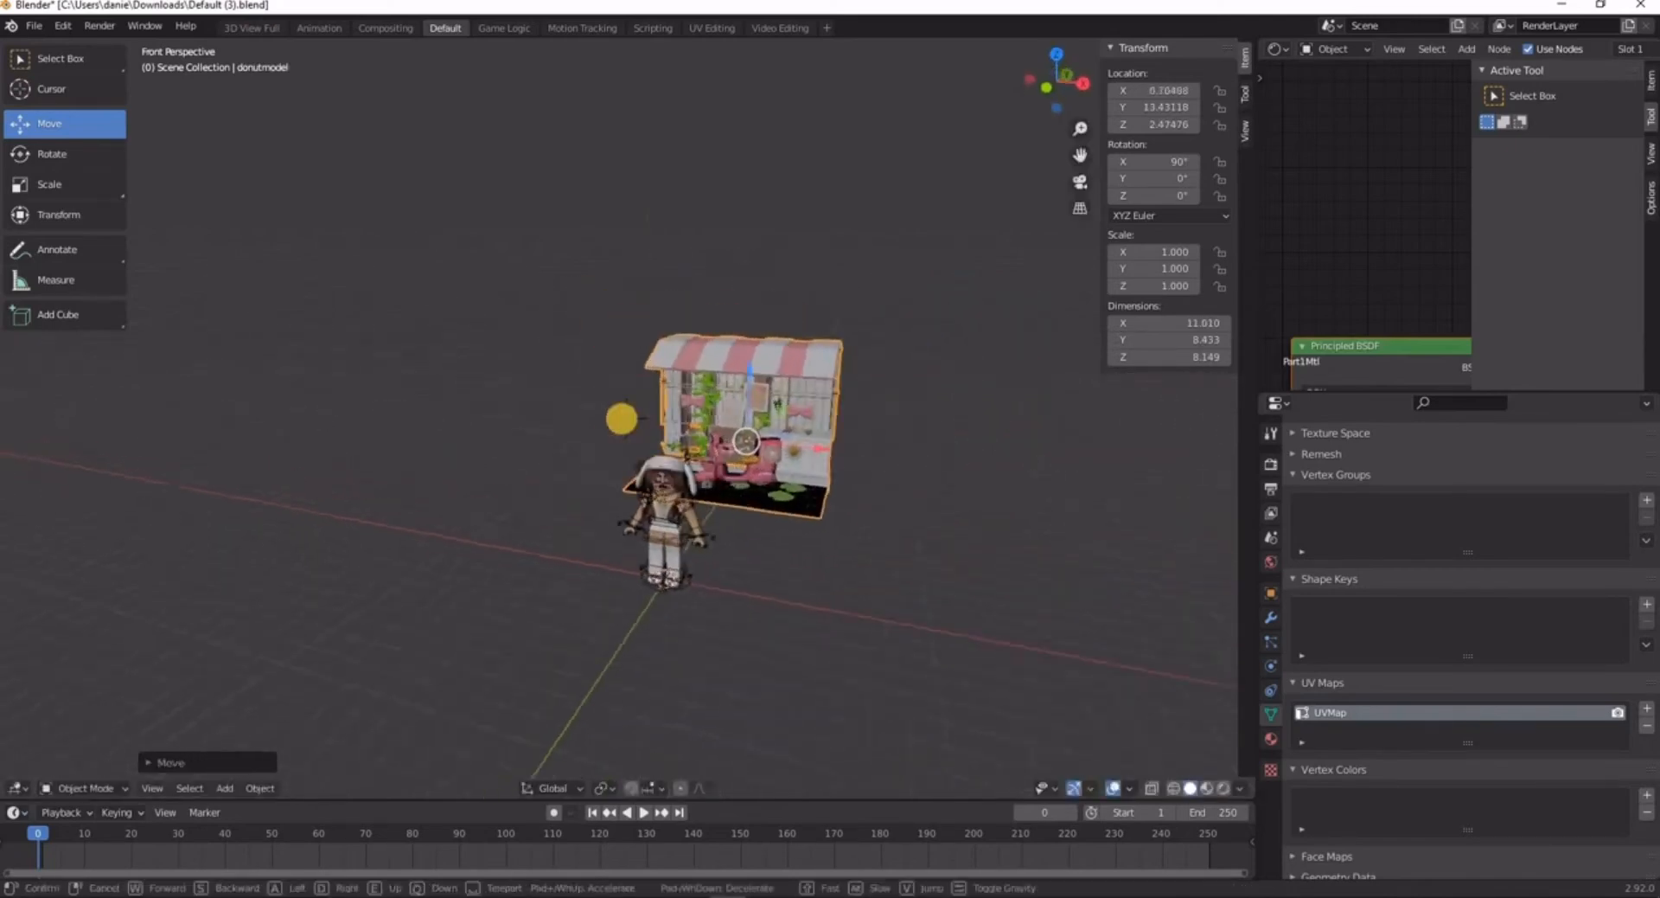
left_click(626, 422)
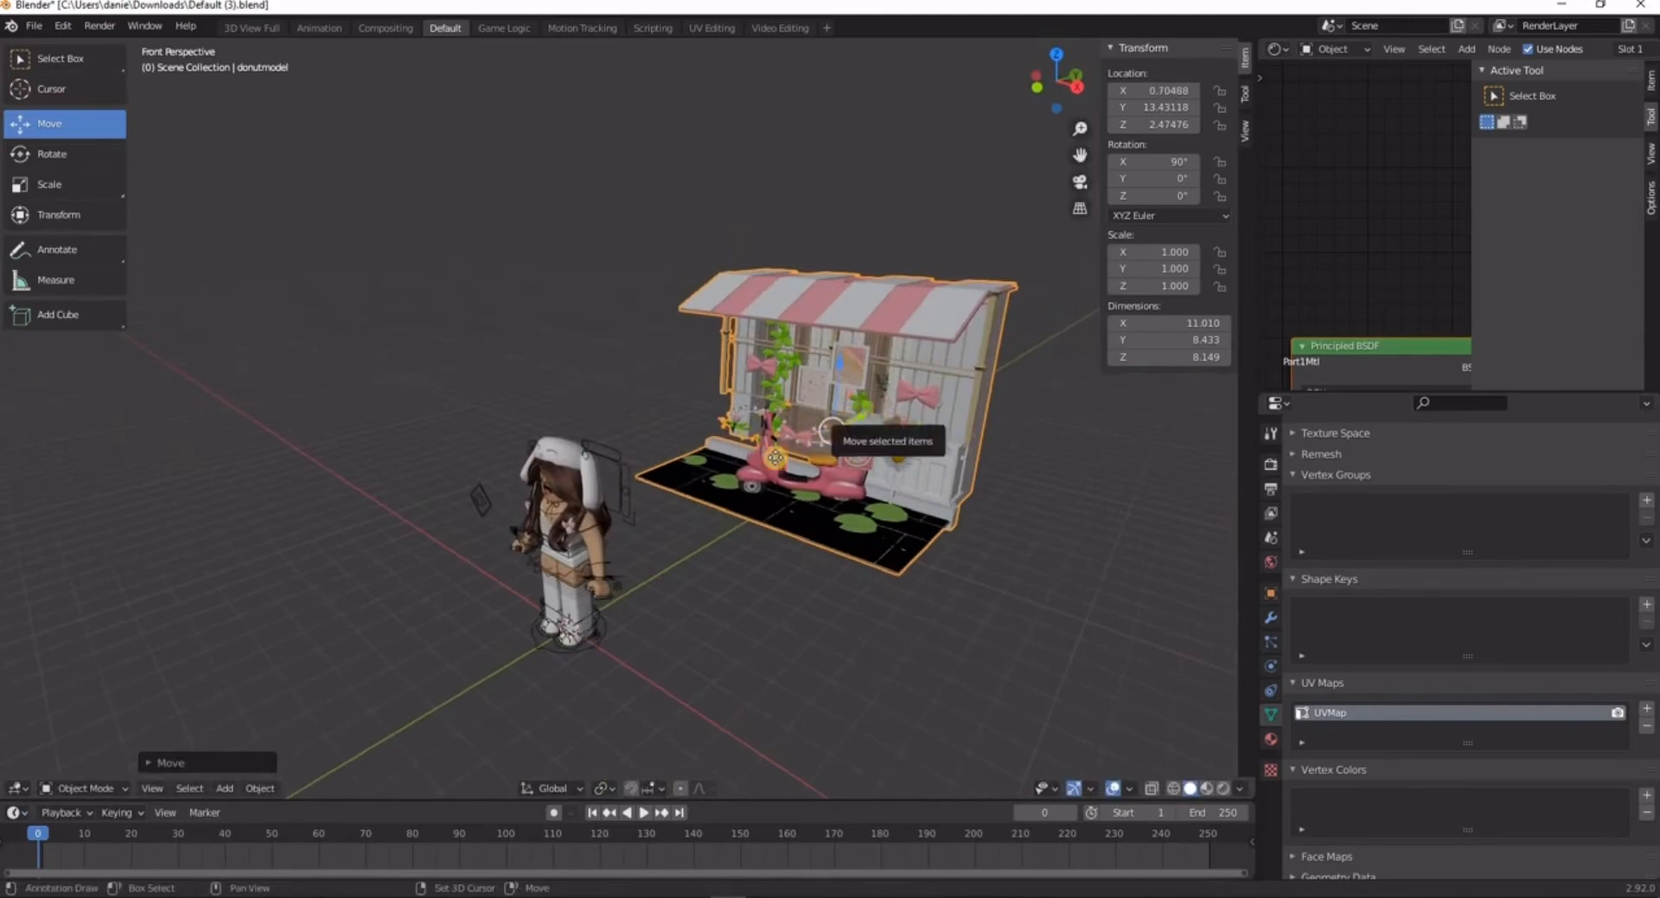
left_click_drag(858, 427, 811, 416)
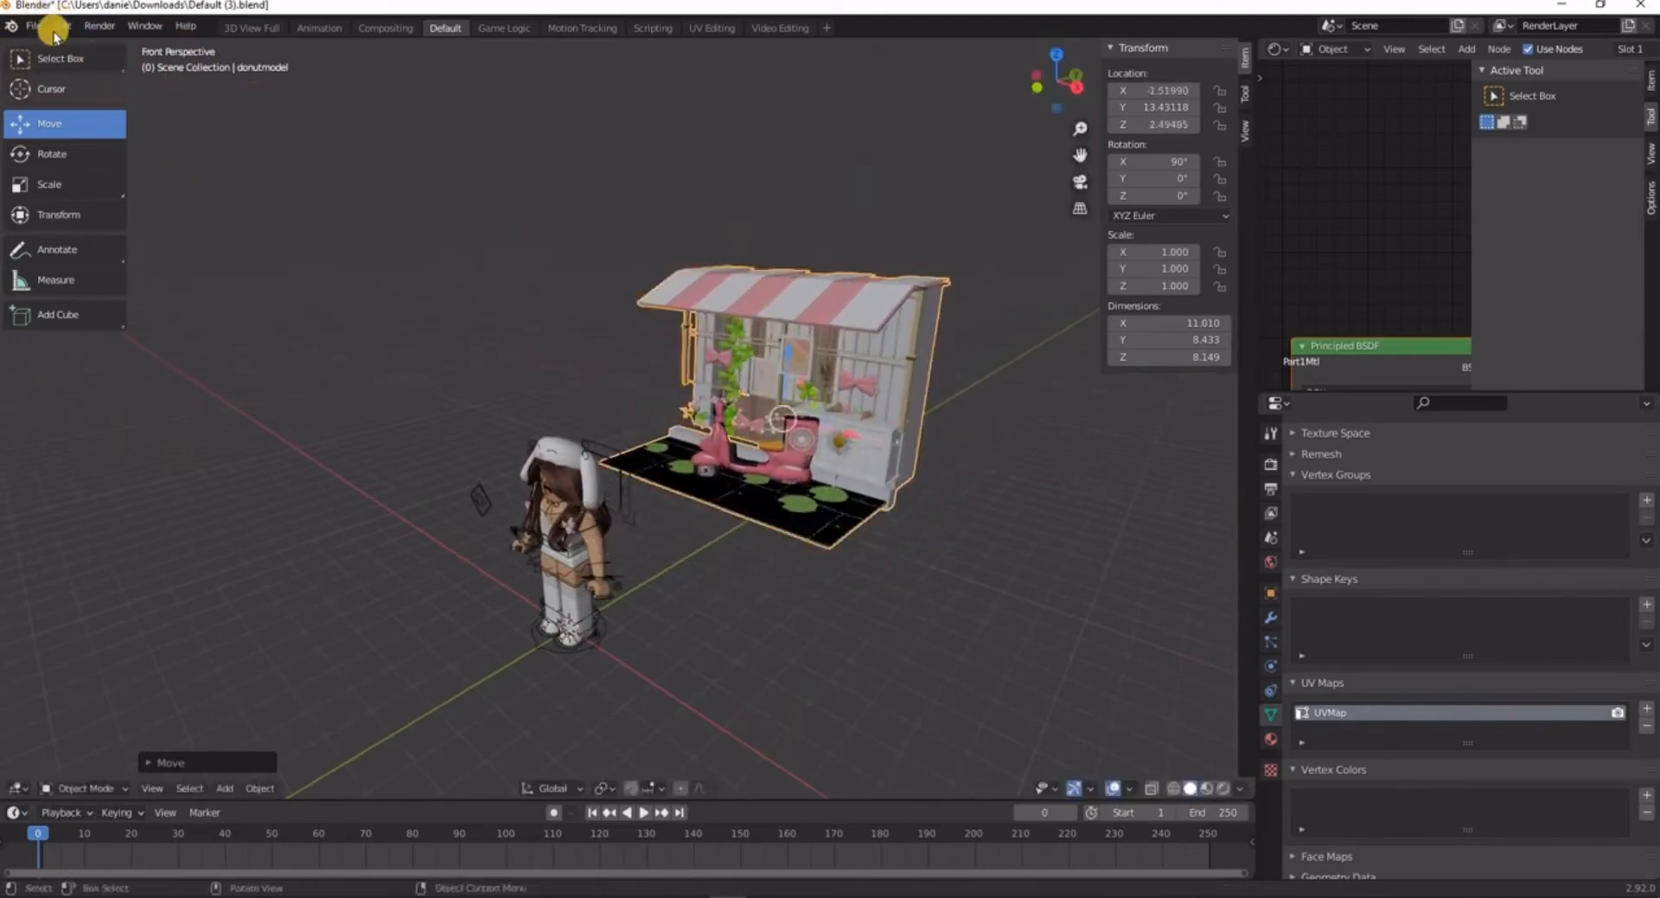
left_click(83, 26)
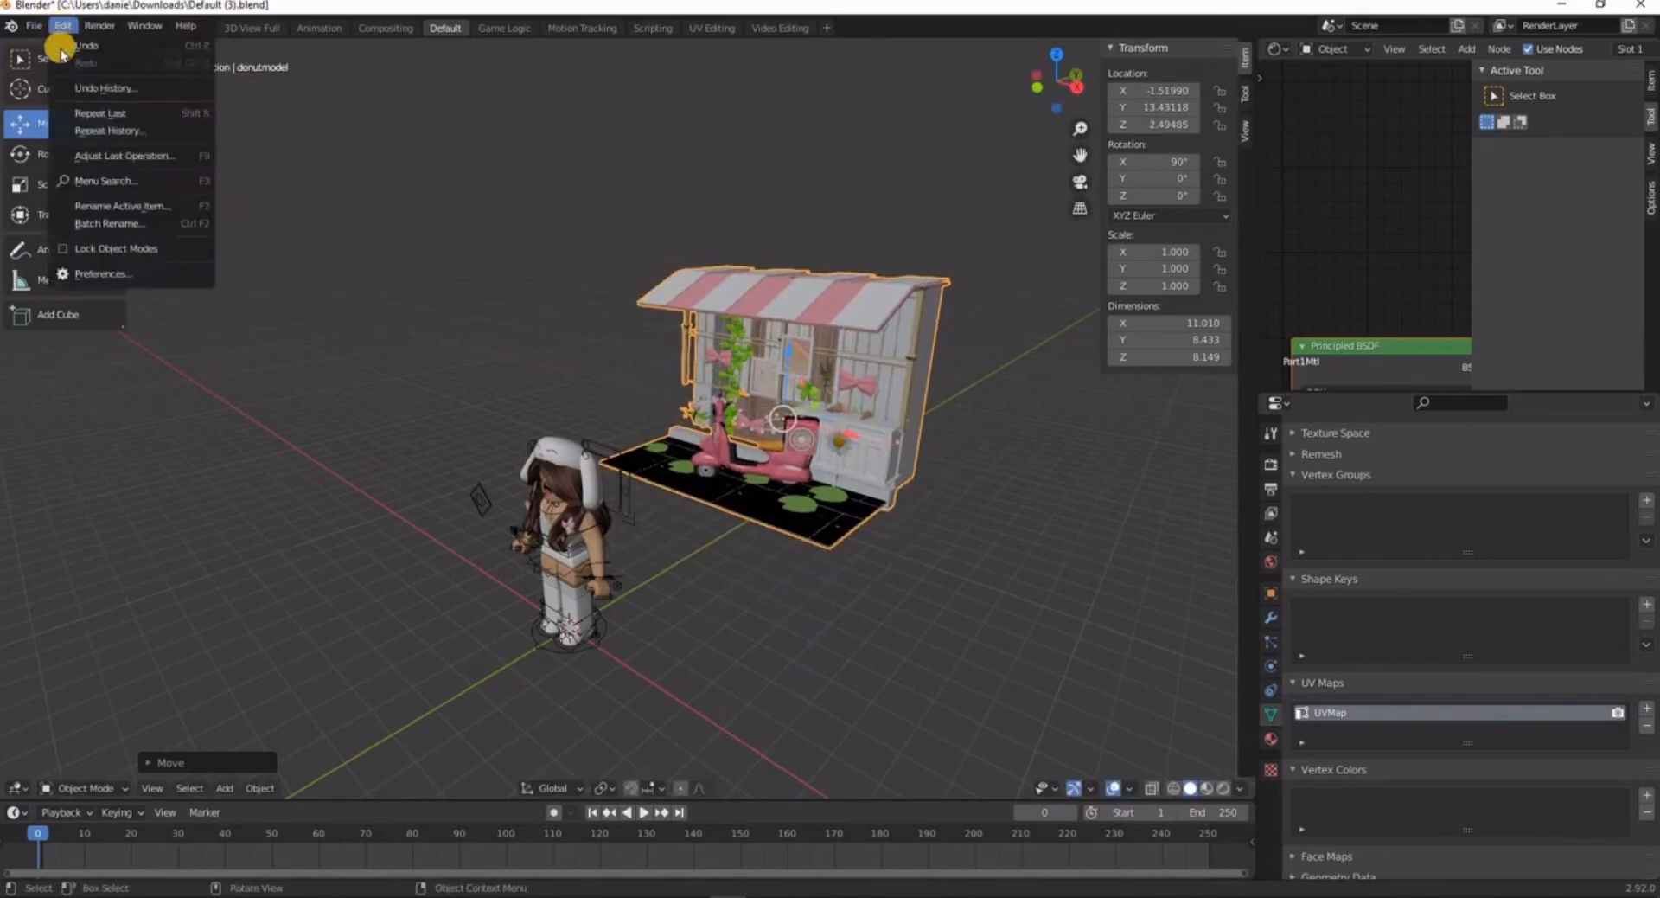
left_click(164, 47)
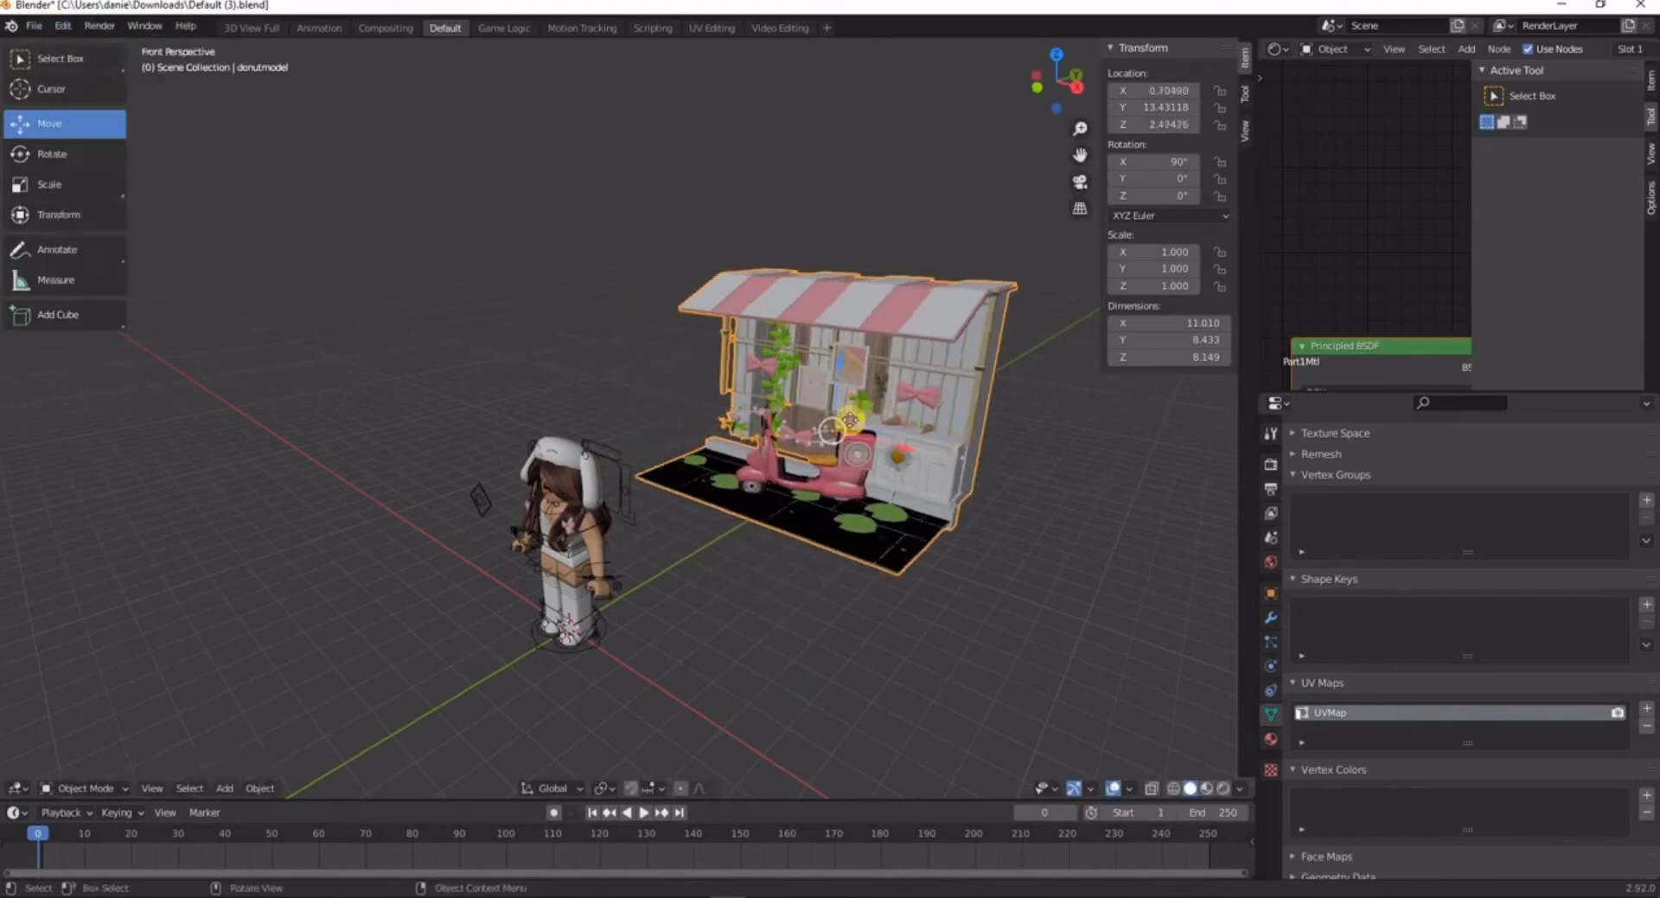
left_click_drag(851, 420, 667, 608)
left_click_drag(681, 549, 635, 509)
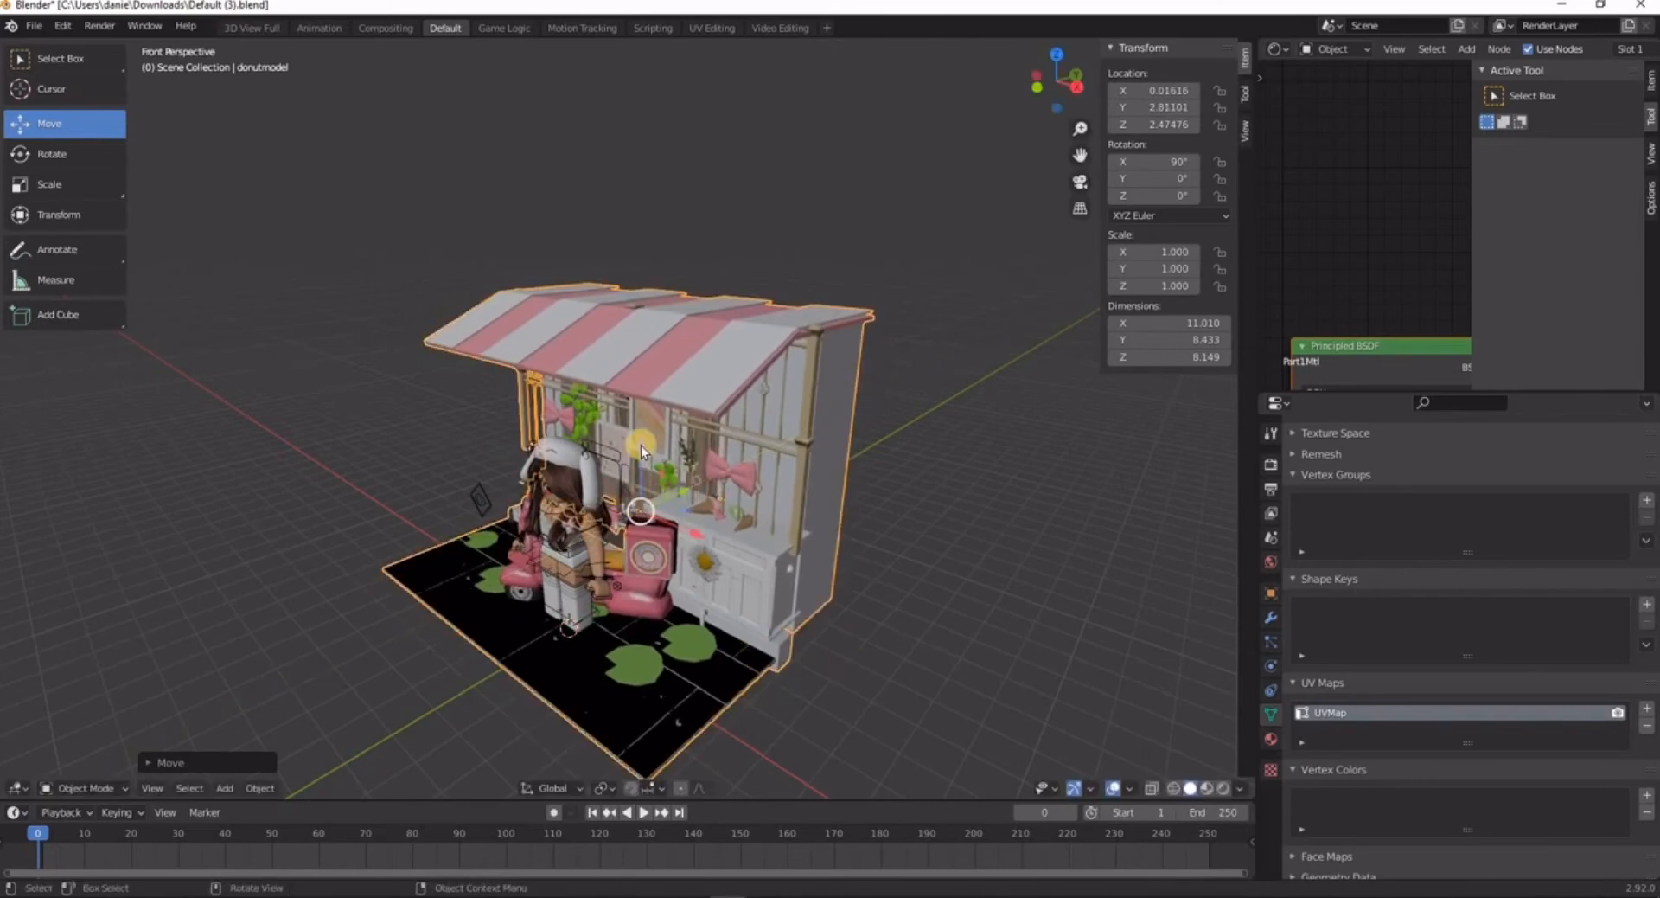
left_click_drag(641, 448, 640, 453)
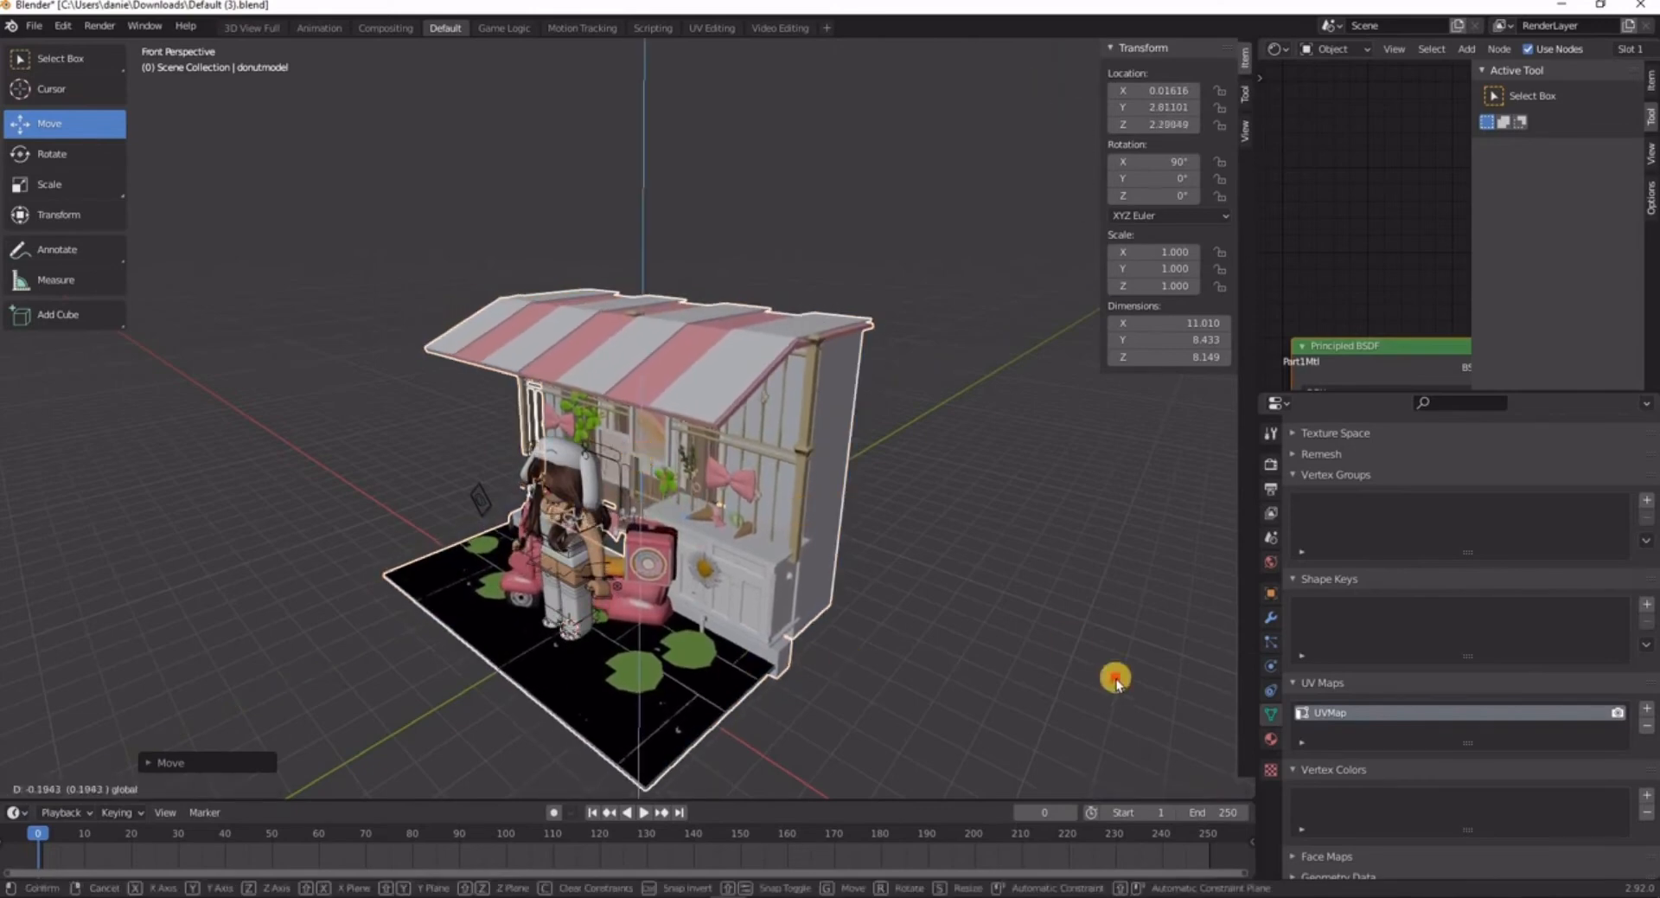
- Deselect the shop and fly to a close front view of the avatar with the stand behind
left_click_drag(1115, 679, 1116, 679)
left_click(377, 629)
key("shift+grave")
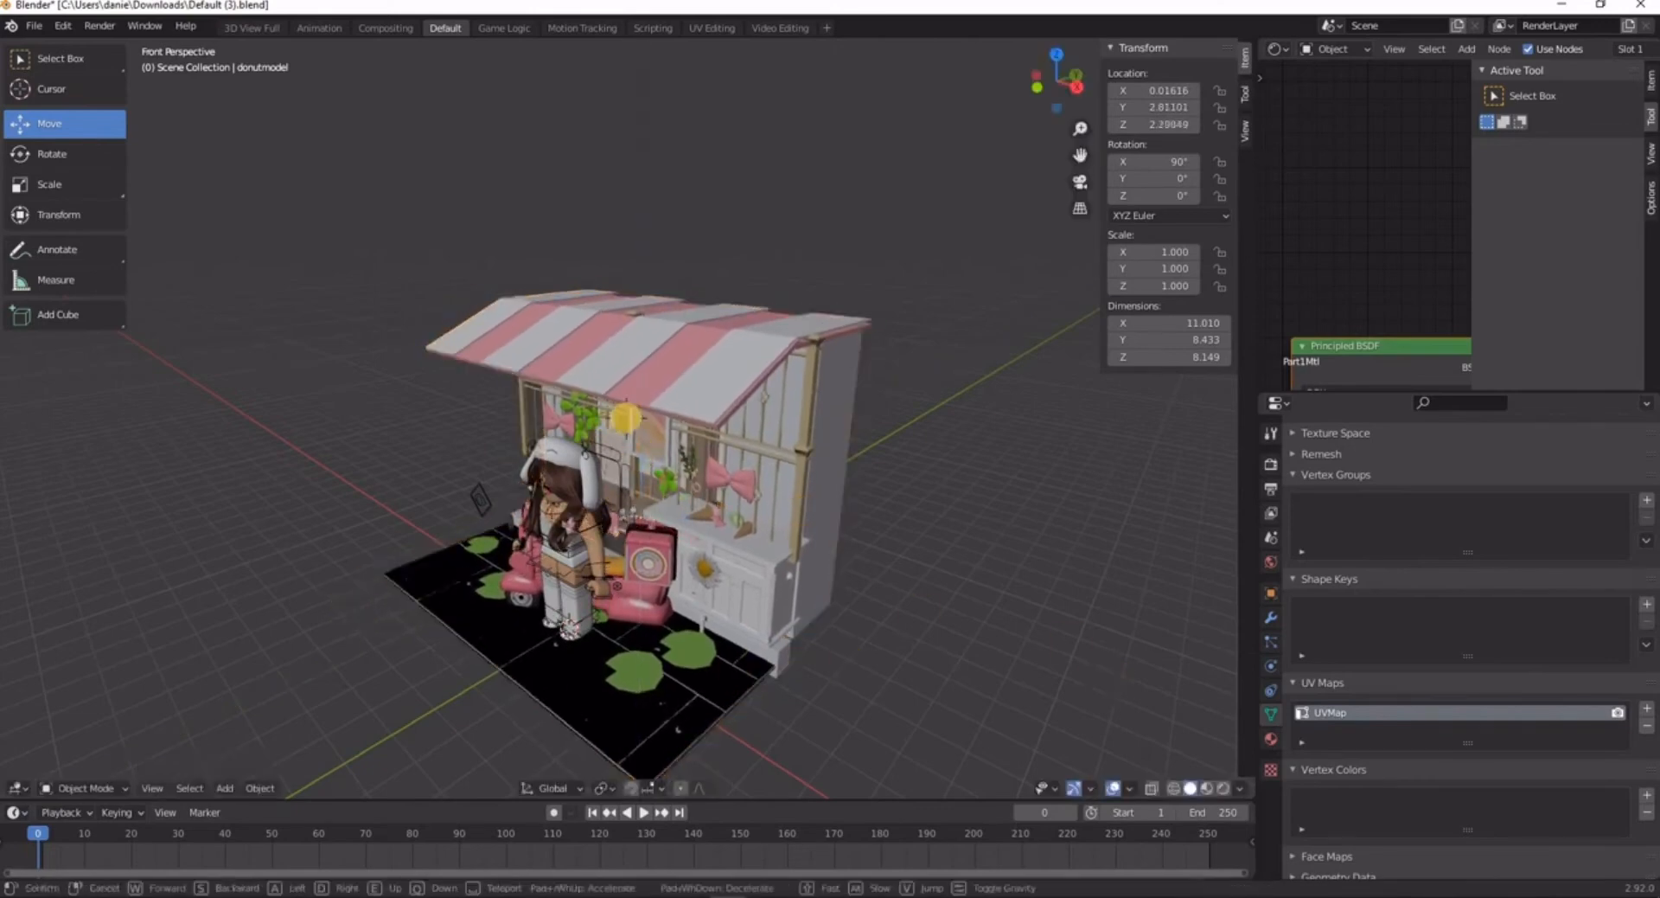
key("w")
key("w")
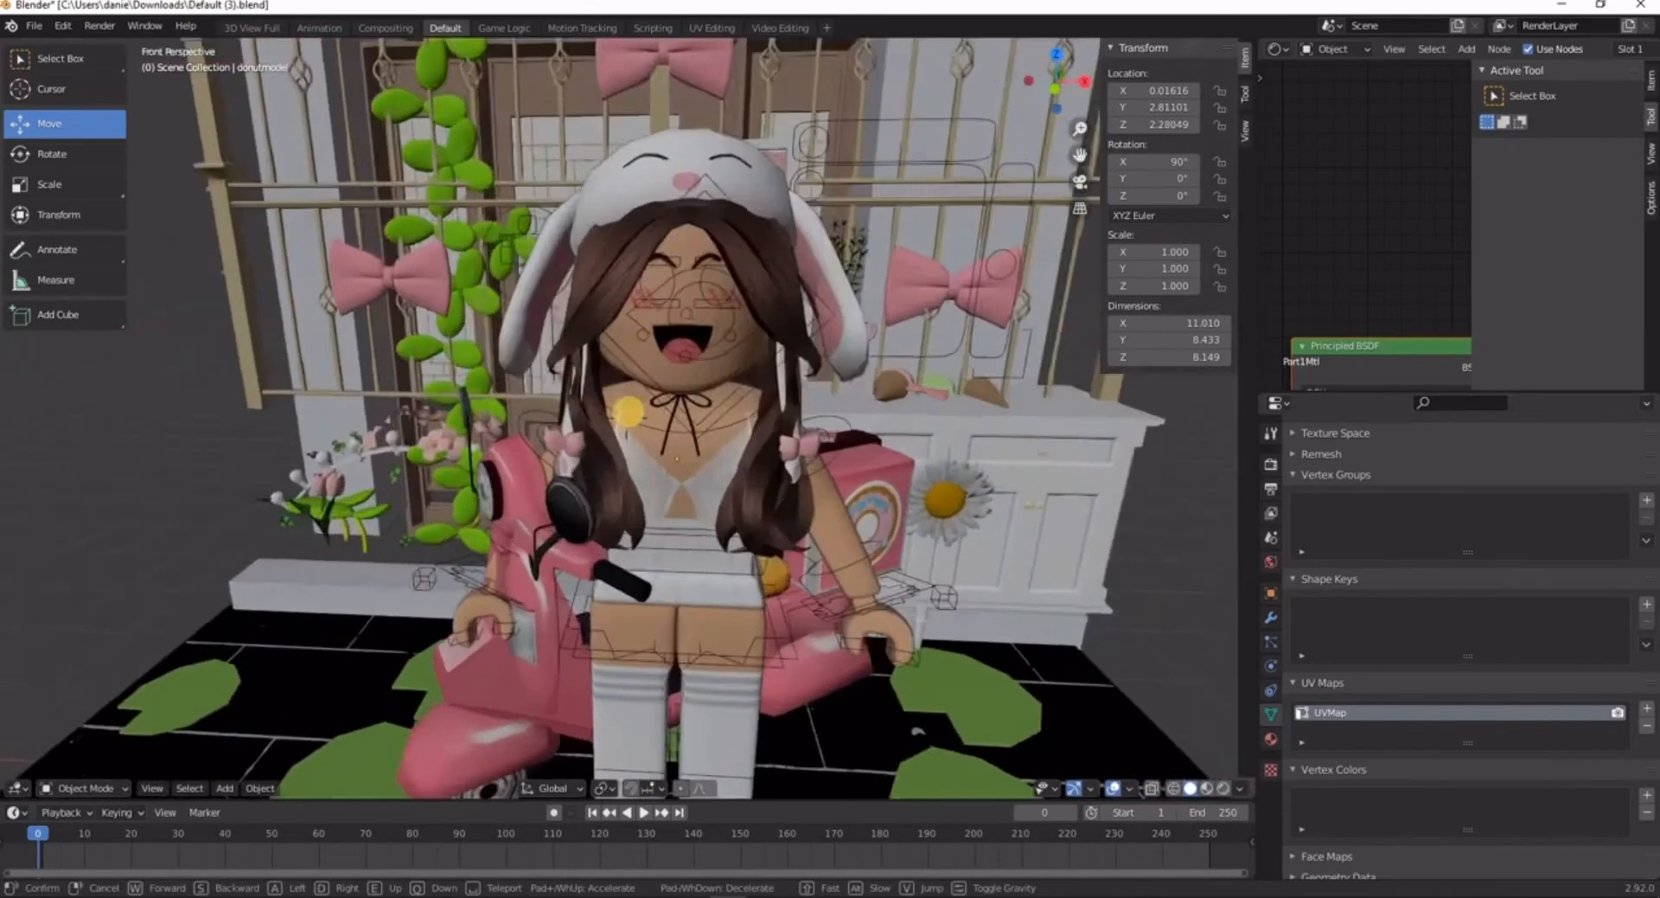
key("s")
key("w")
key("w")
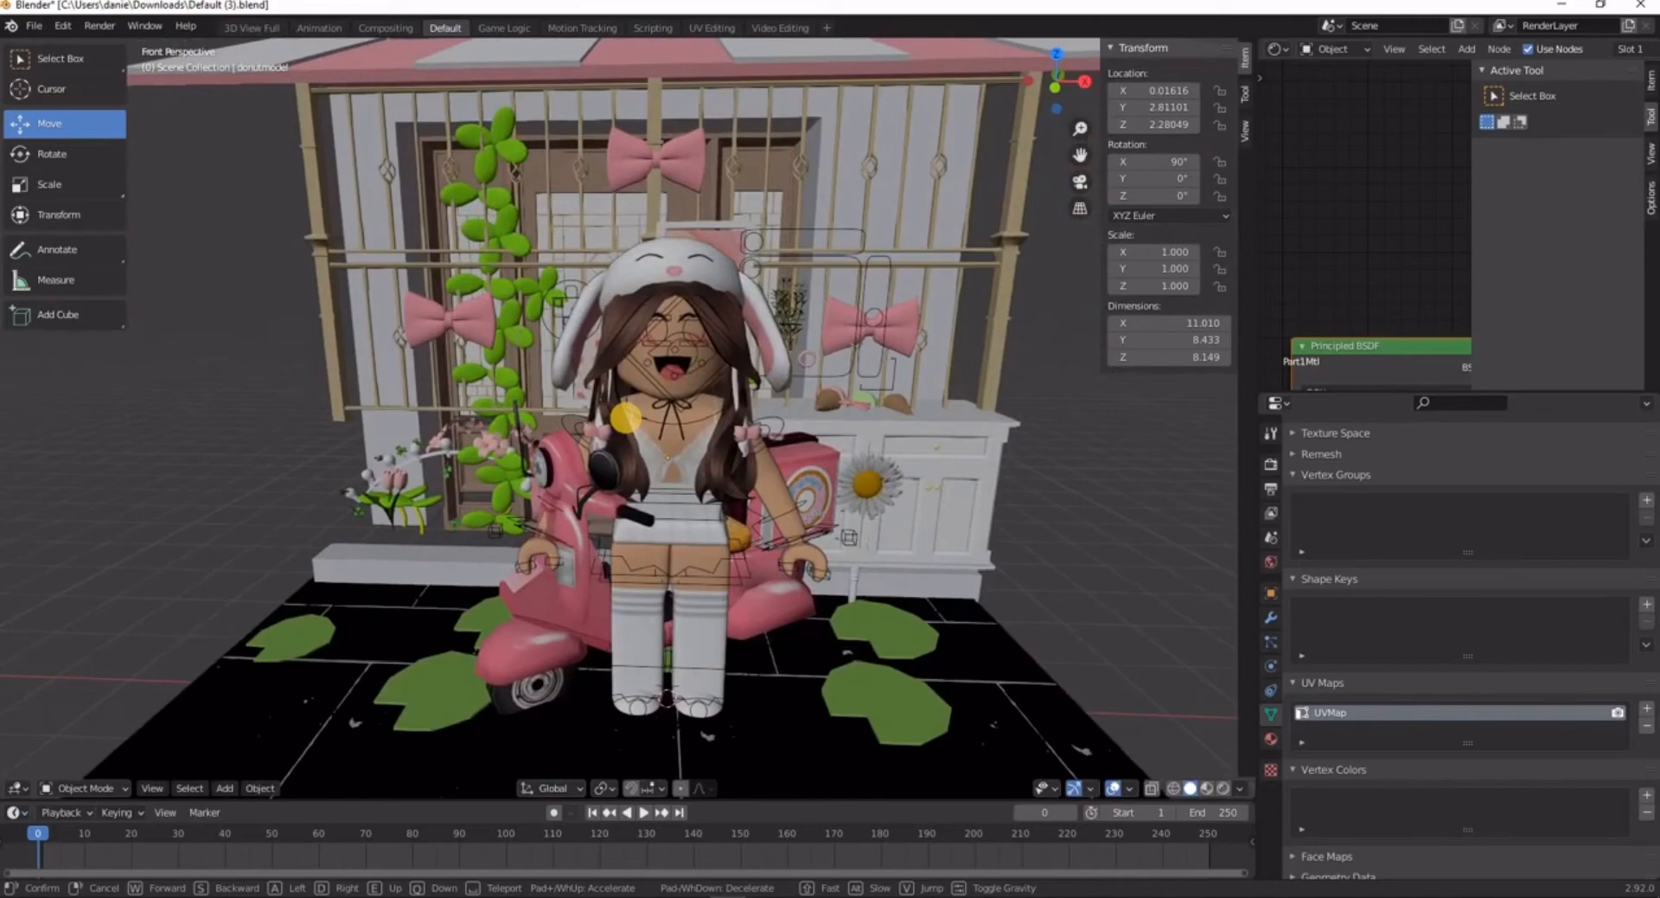
key("s")
key("w")
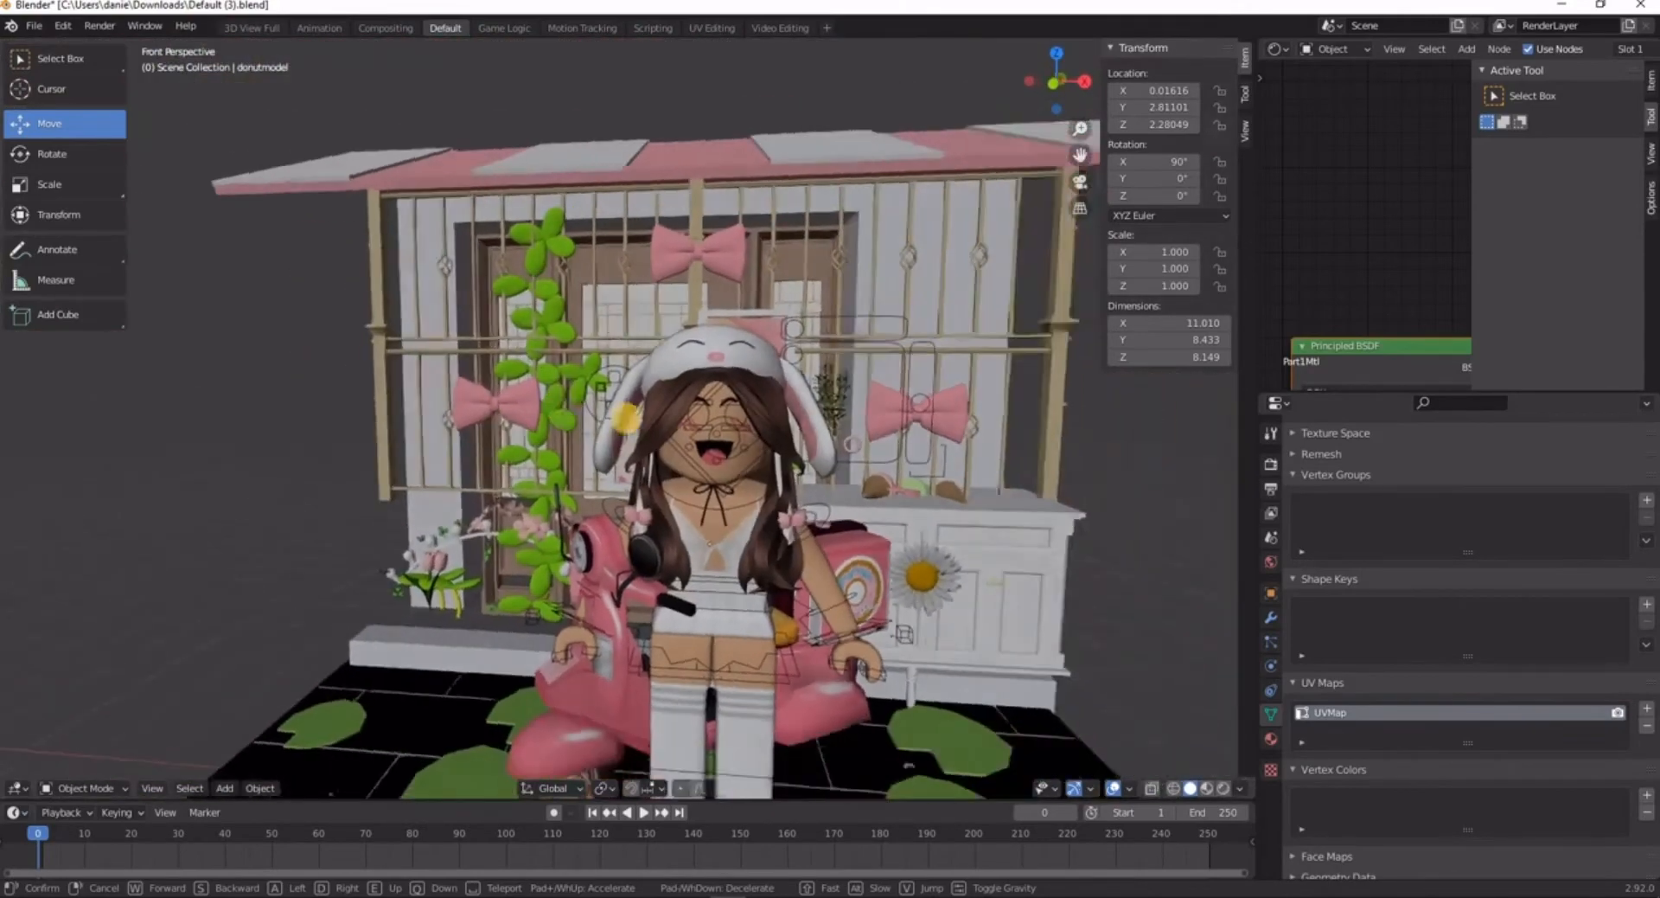
left_click(625, 417)
- Open the File menu's import list and close it without importing
left_click(34, 25)
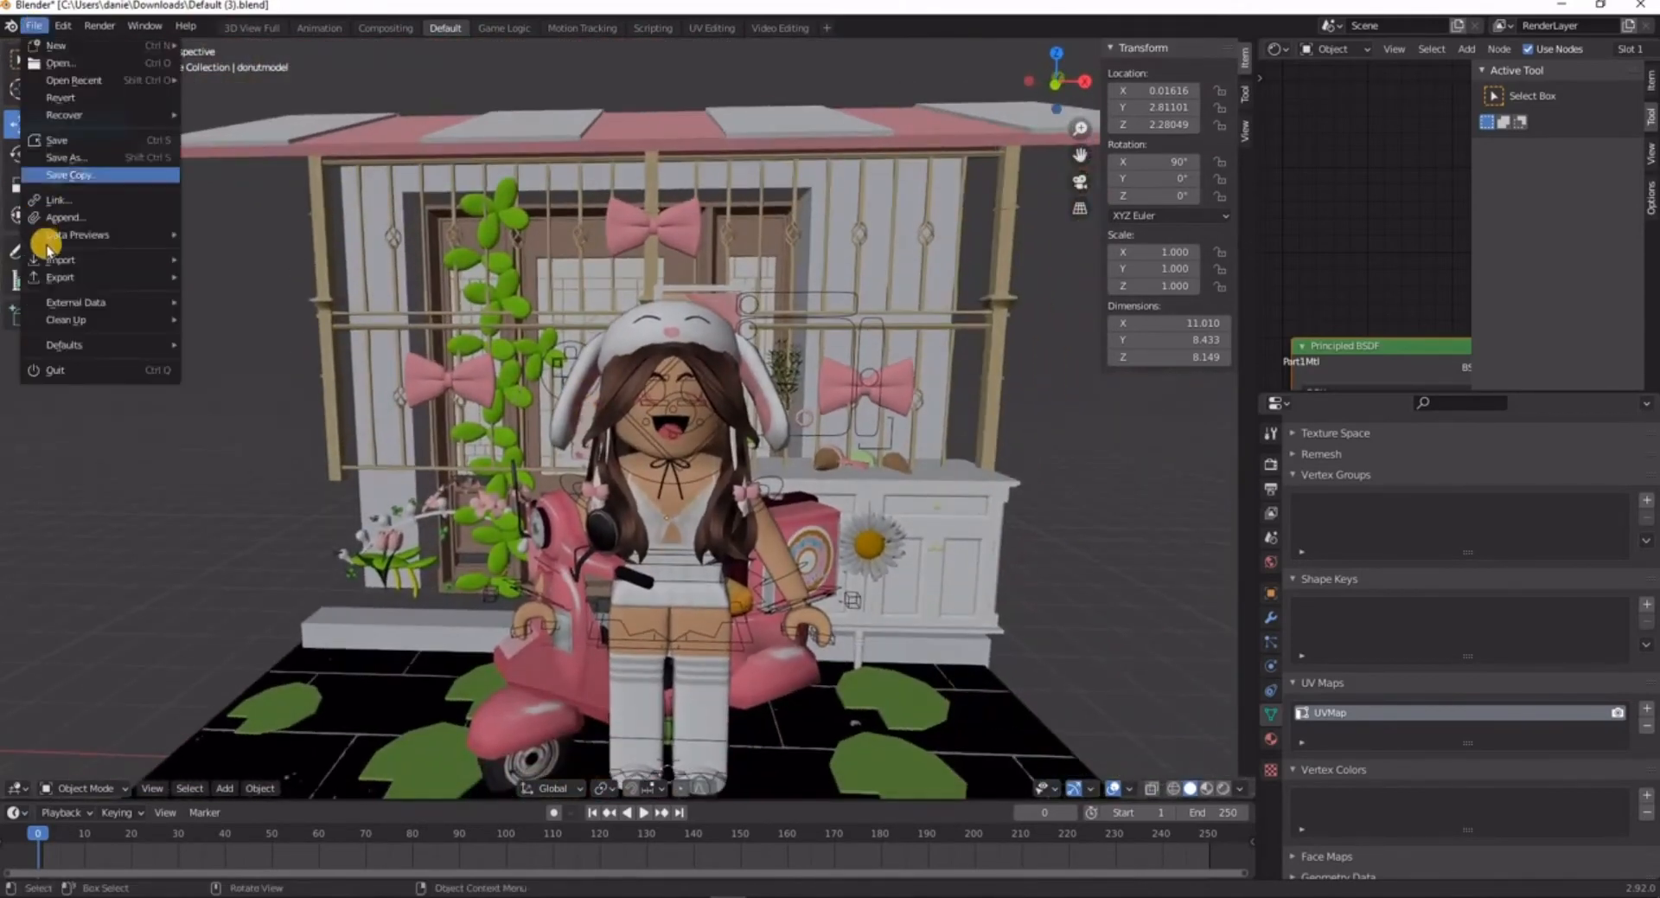
mouse_move(60, 259)
left_click(183, 566)
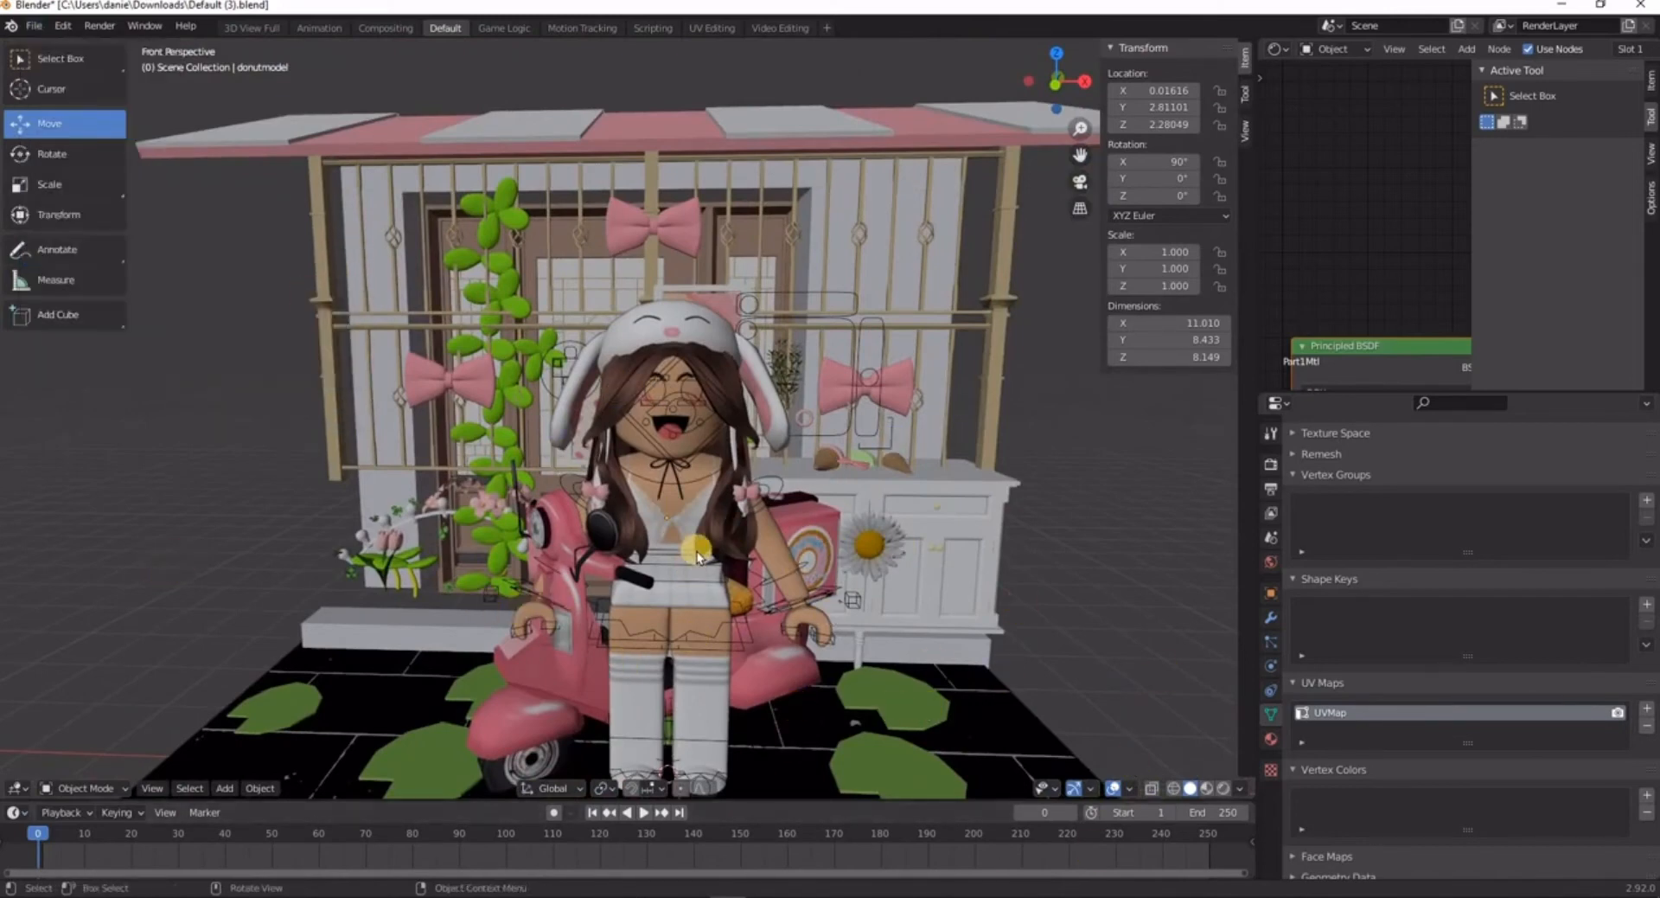
- Walk the view in close to the avatar seated on the pink scooter
key("shift+grave")
key("w")
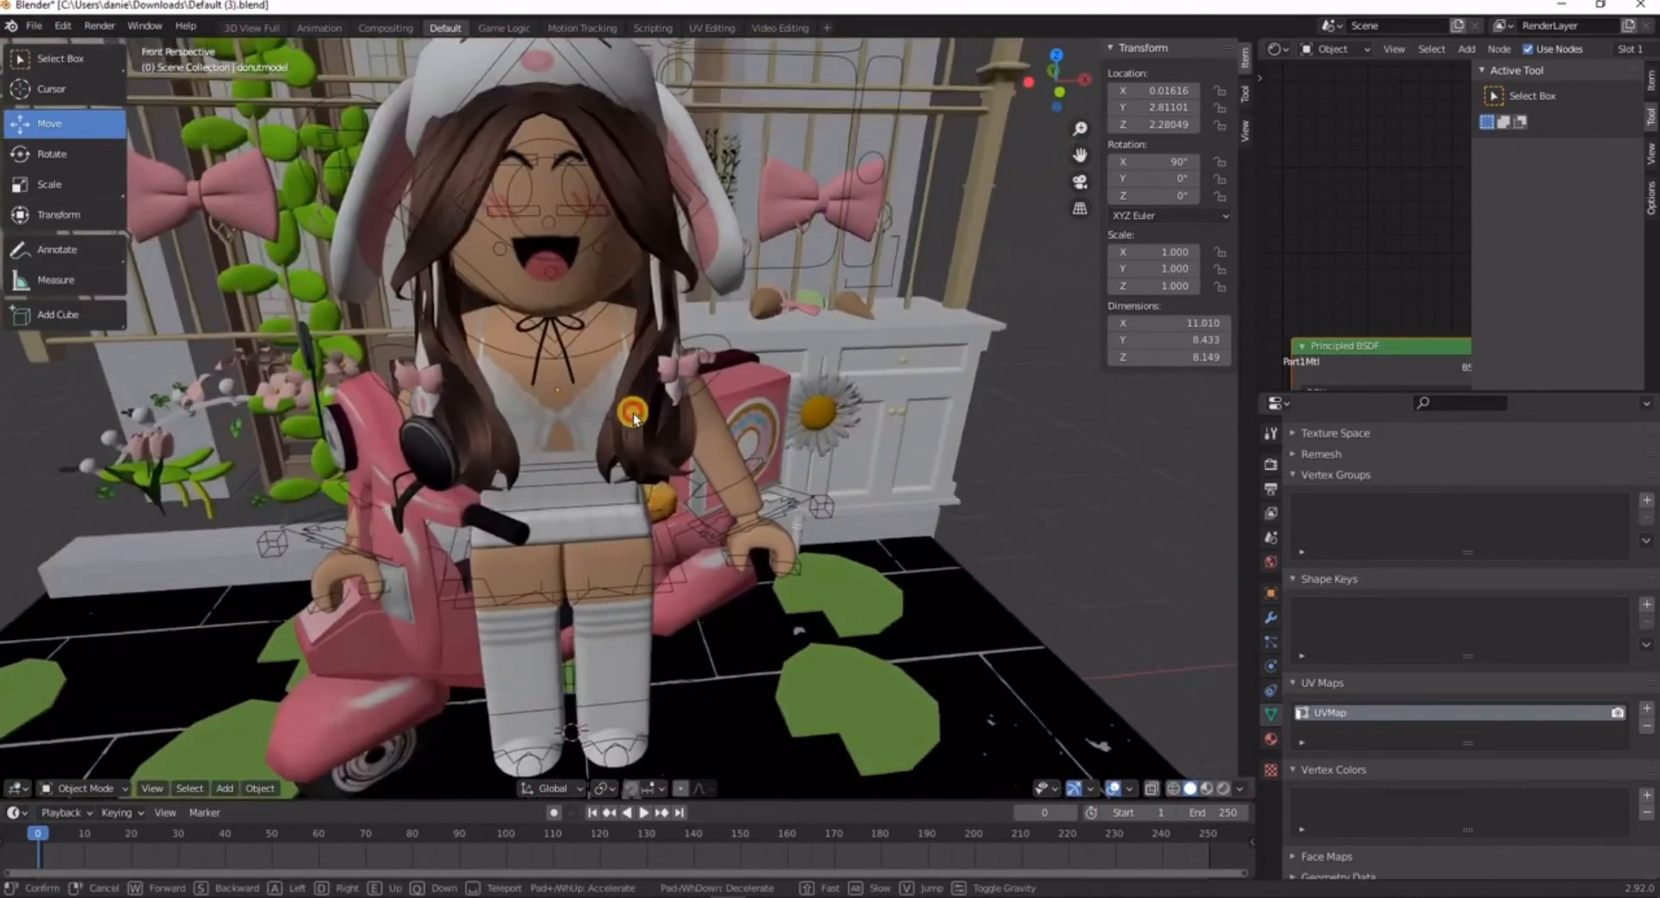
left_click(676, 595)
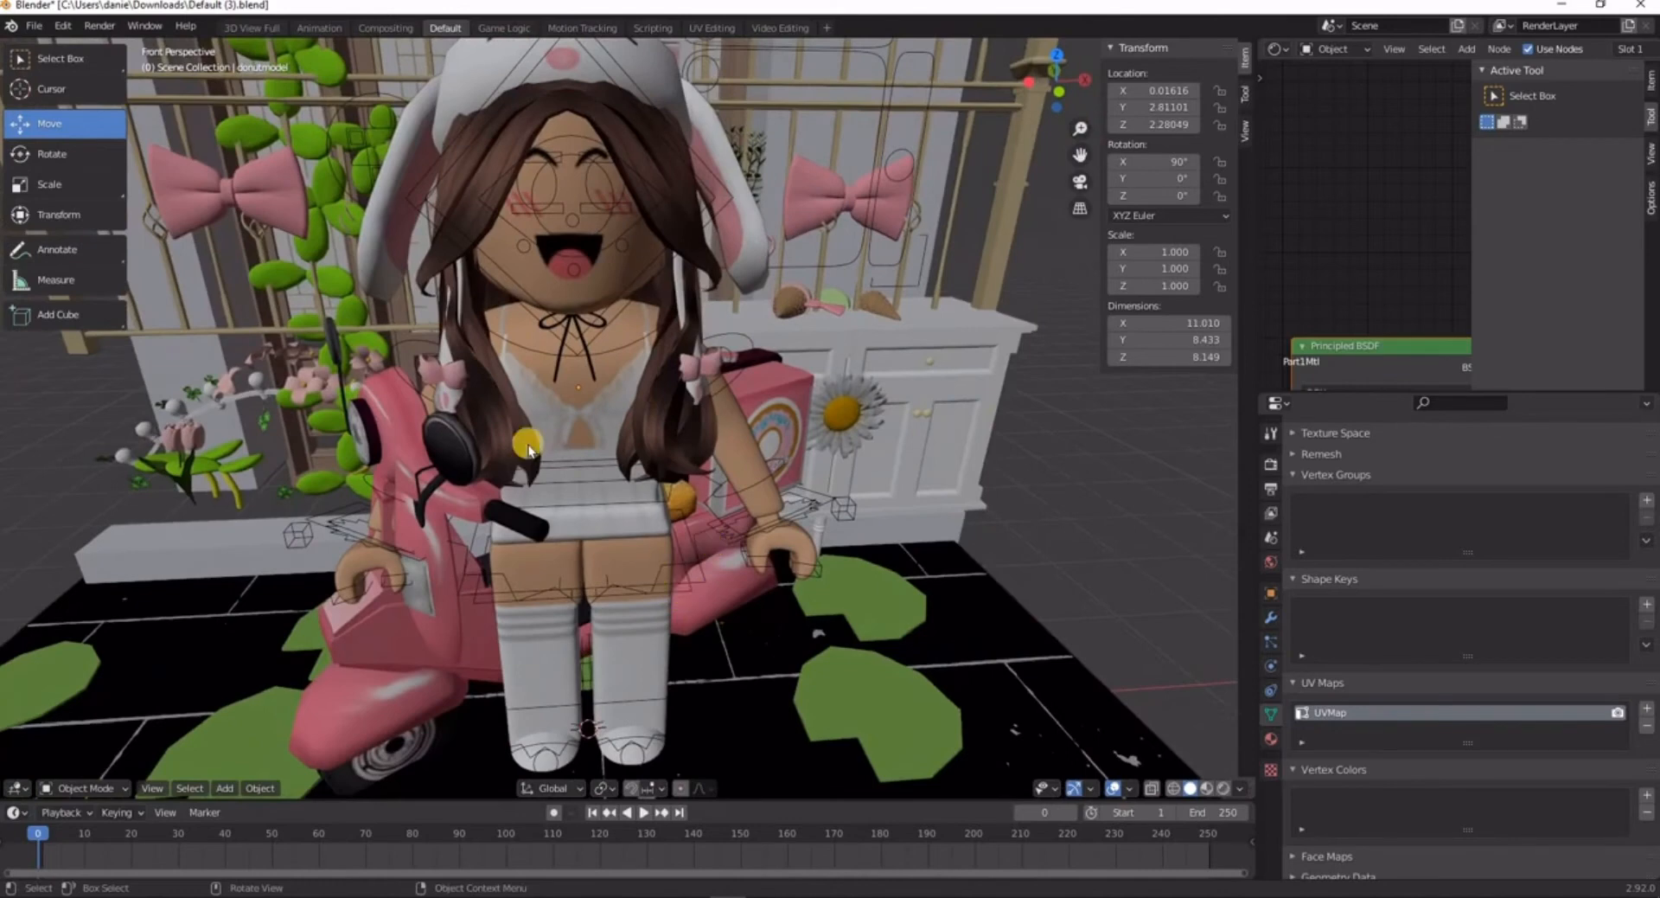
- Select the avatar's rig and try a torso rotation, then undo it
left_click(617, 508)
left_click(50, 150)
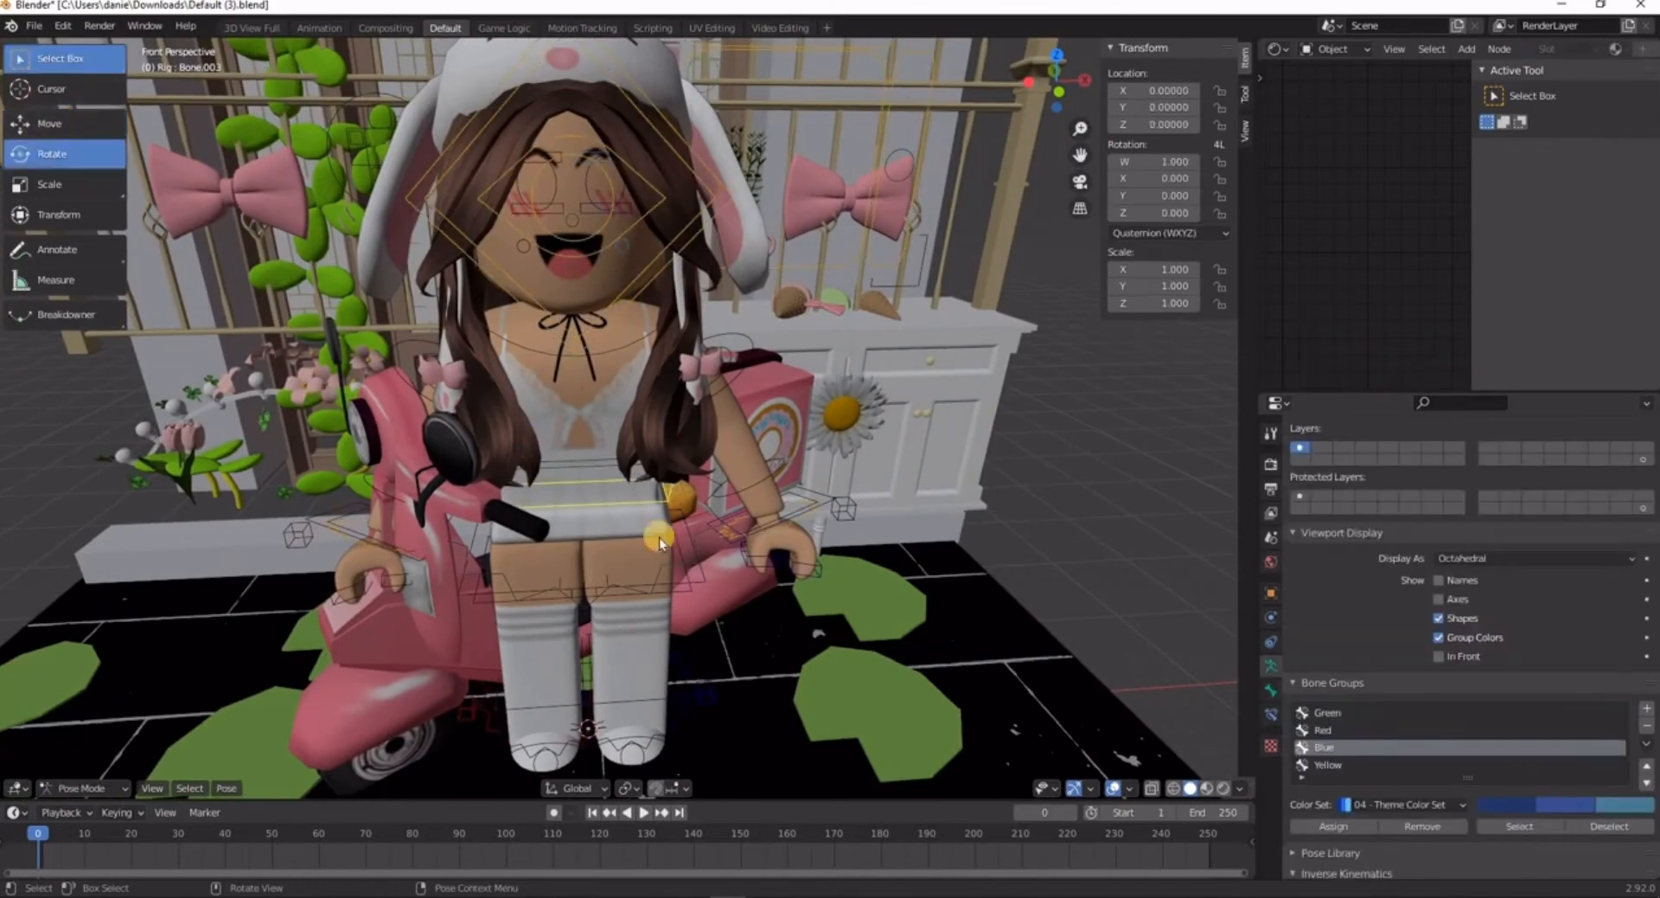
mouse_move(605, 491)
left_mouse_down()
mouse_move(583, 495)
mouse_move(611, 494)
left_mouse_up()
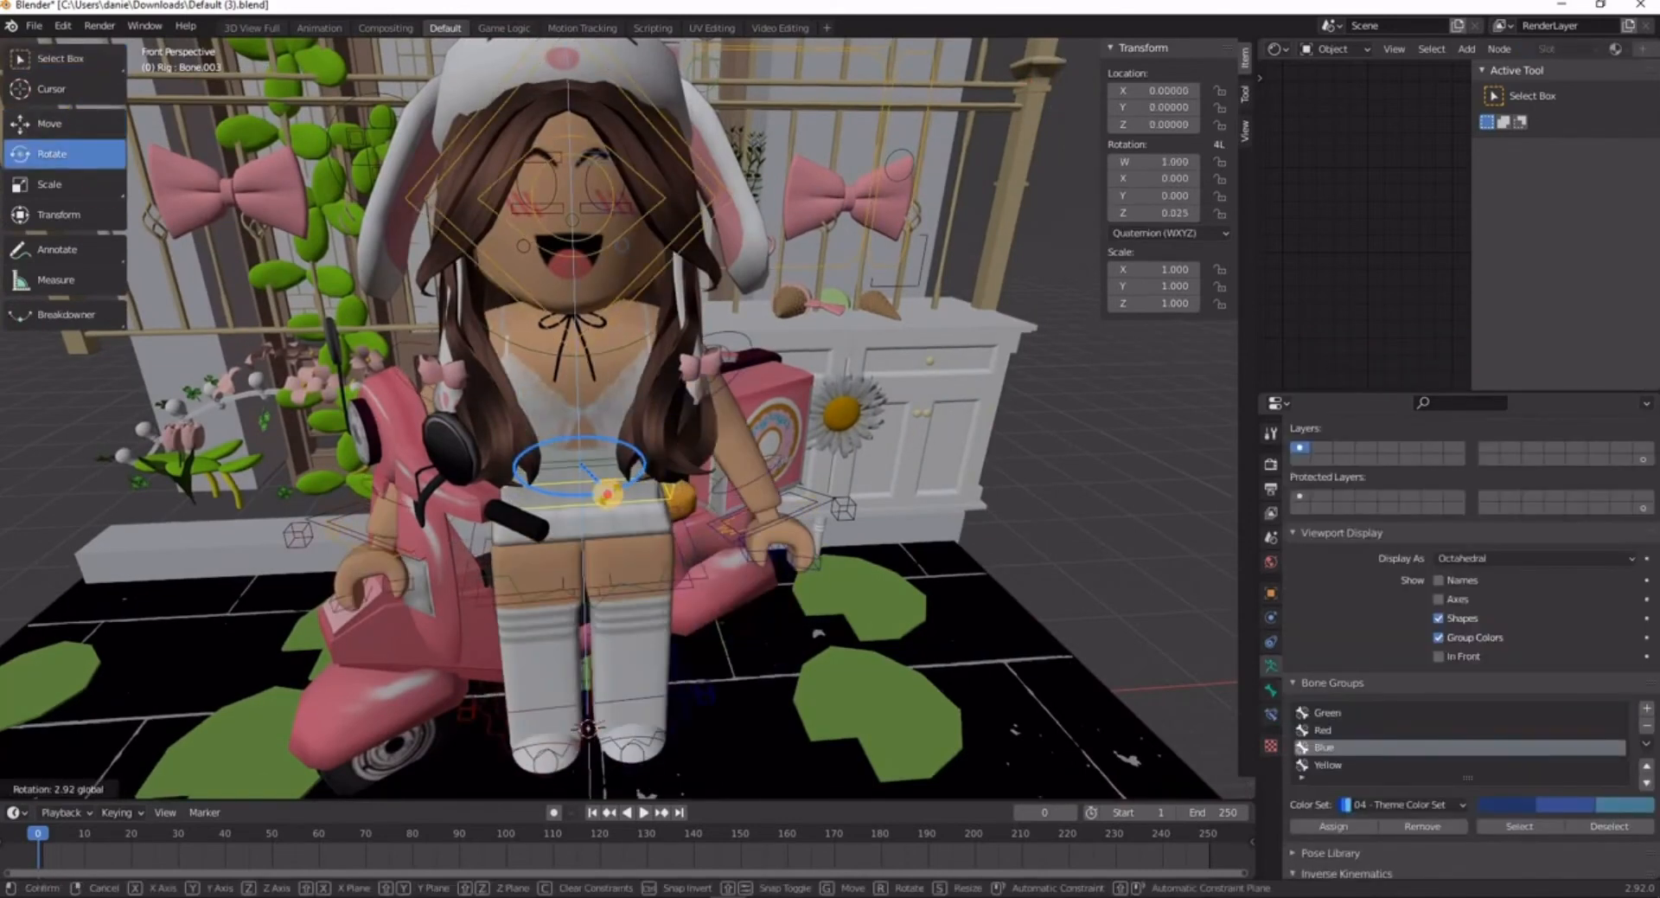
left_click(58, 27)
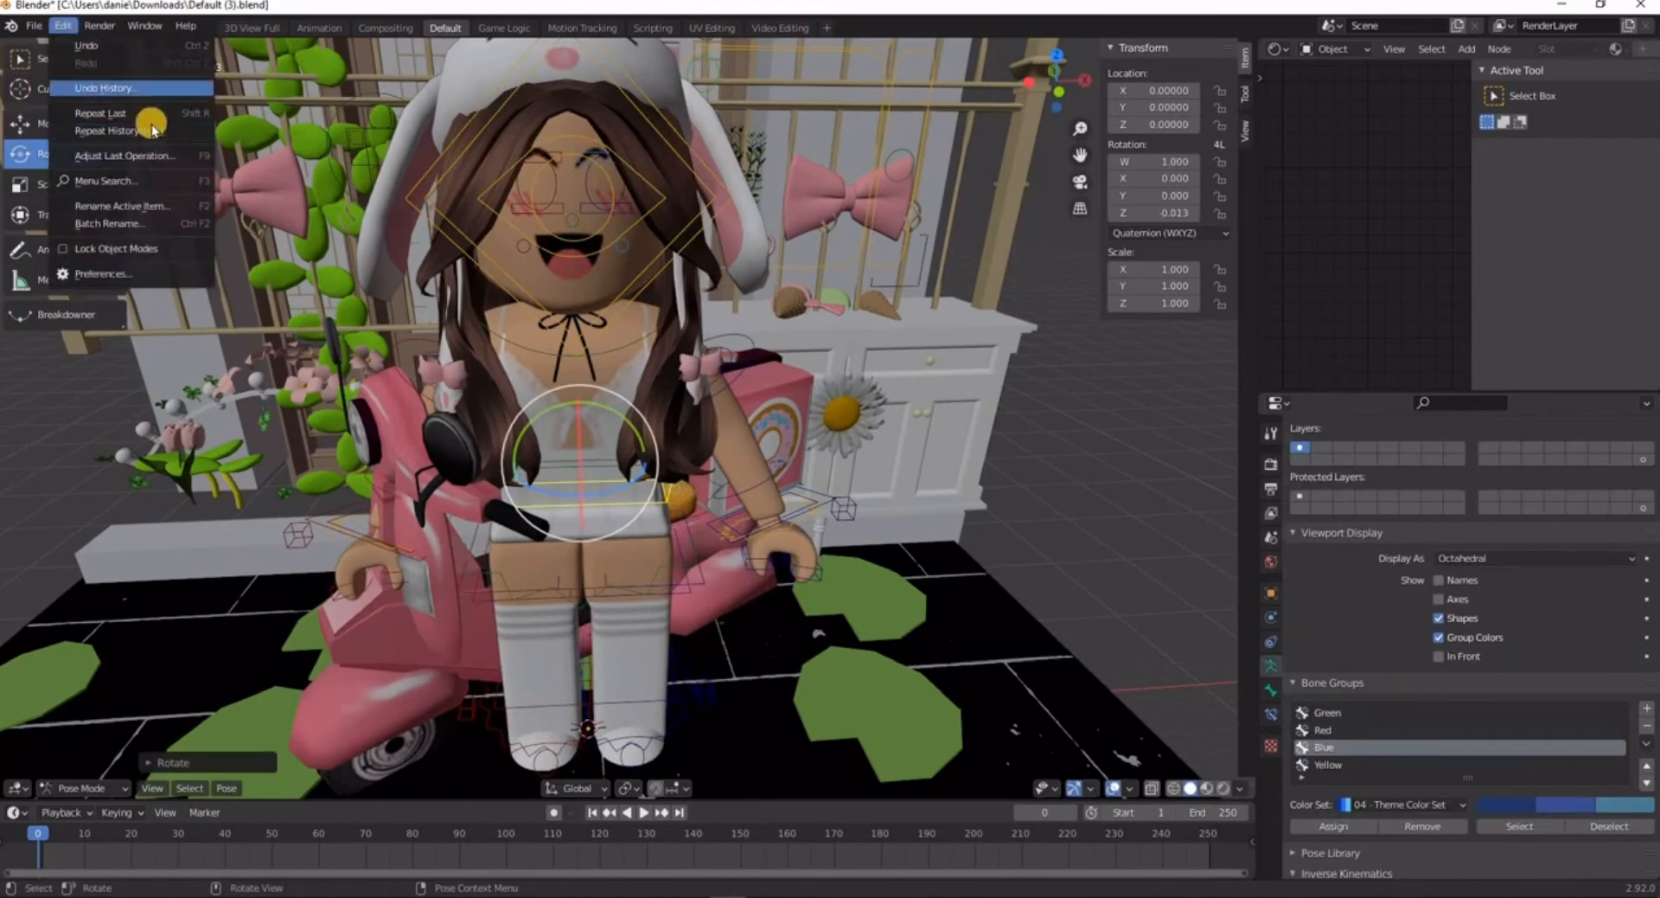
left_click(86, 45)
left_click(517, 314)
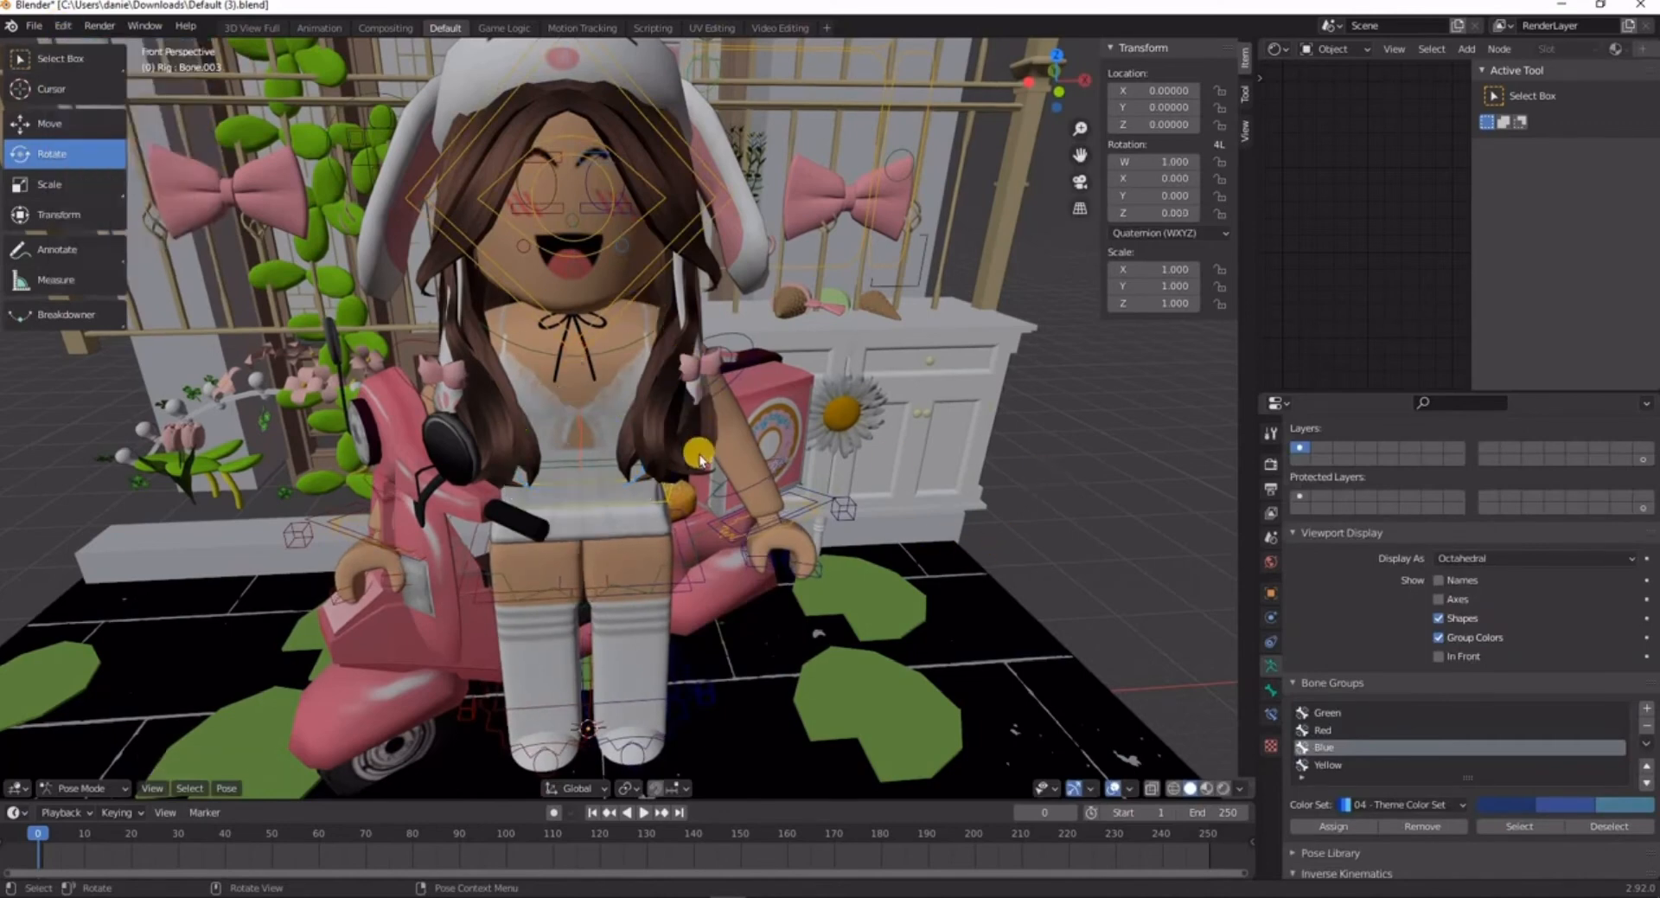
- Swing the upper arm up into a wave, then return to Object Mode
left_click(735, 379)
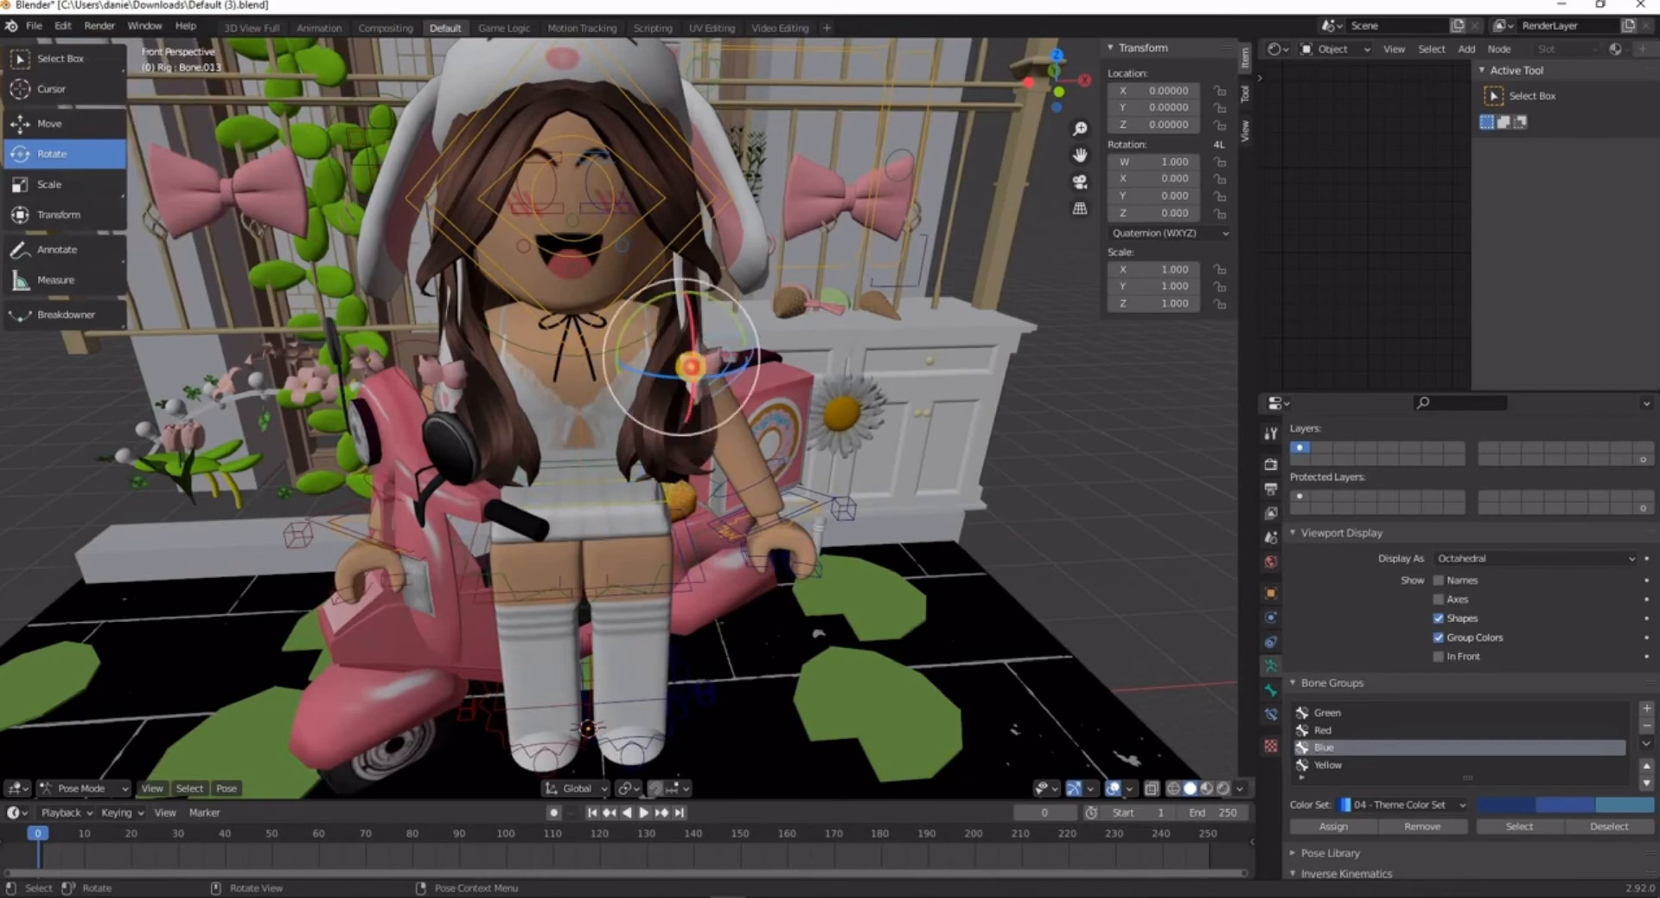
left_click_drag(689, 362, 818, 396)
left_click(818, 396)
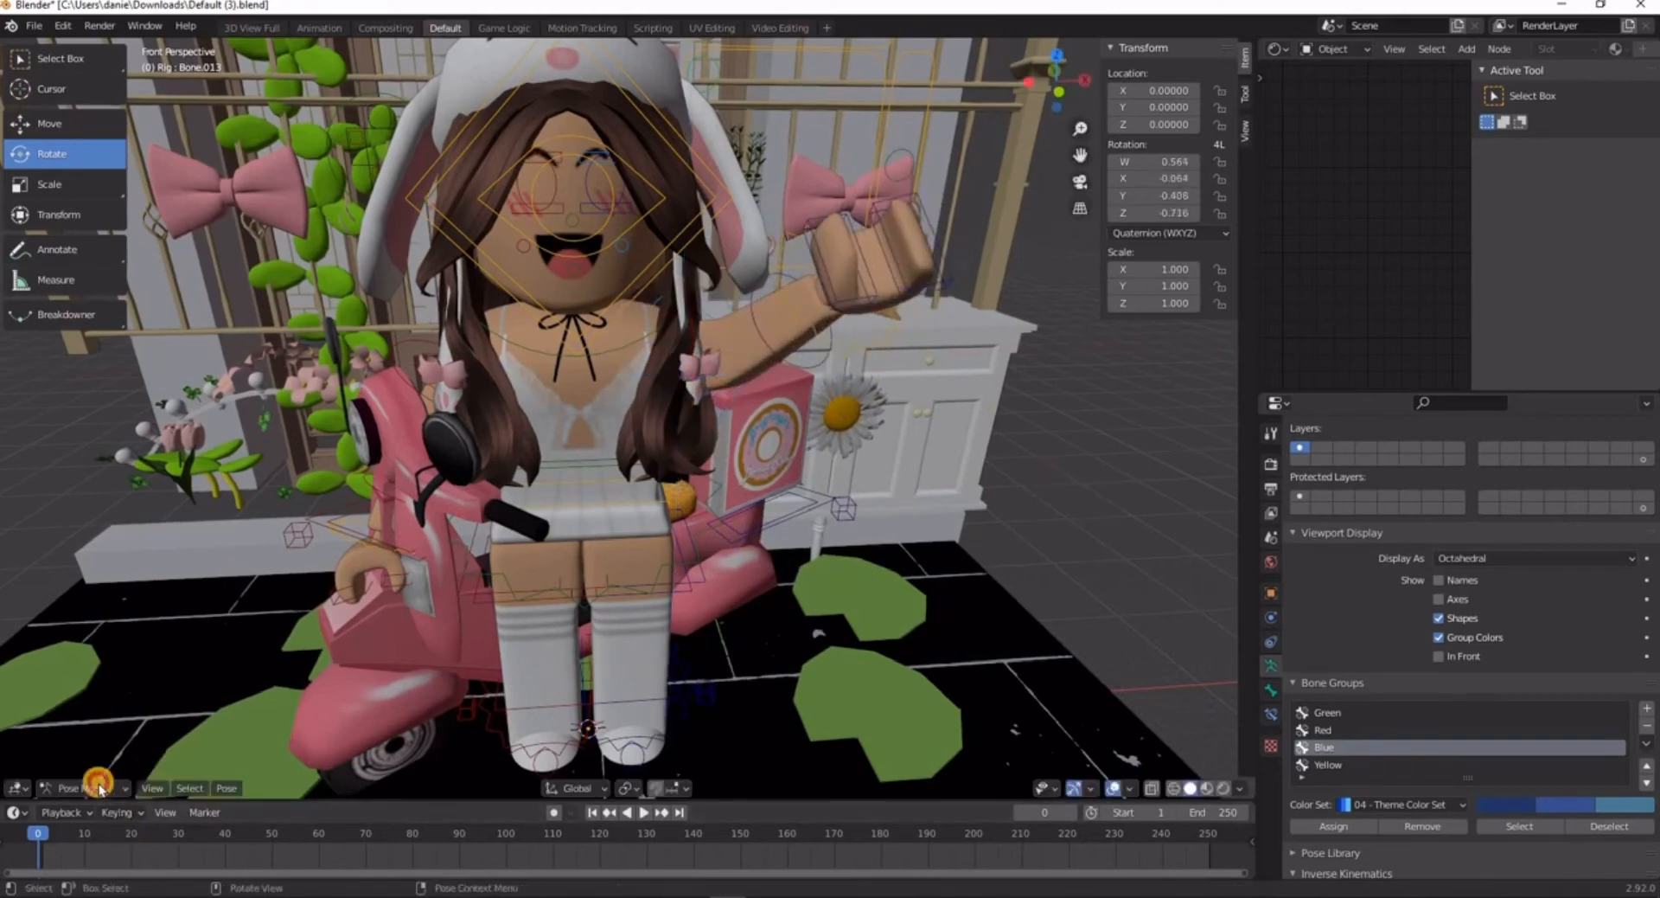
left_click(99, 781)
left_click(100, 786)
left_click(93, 769)
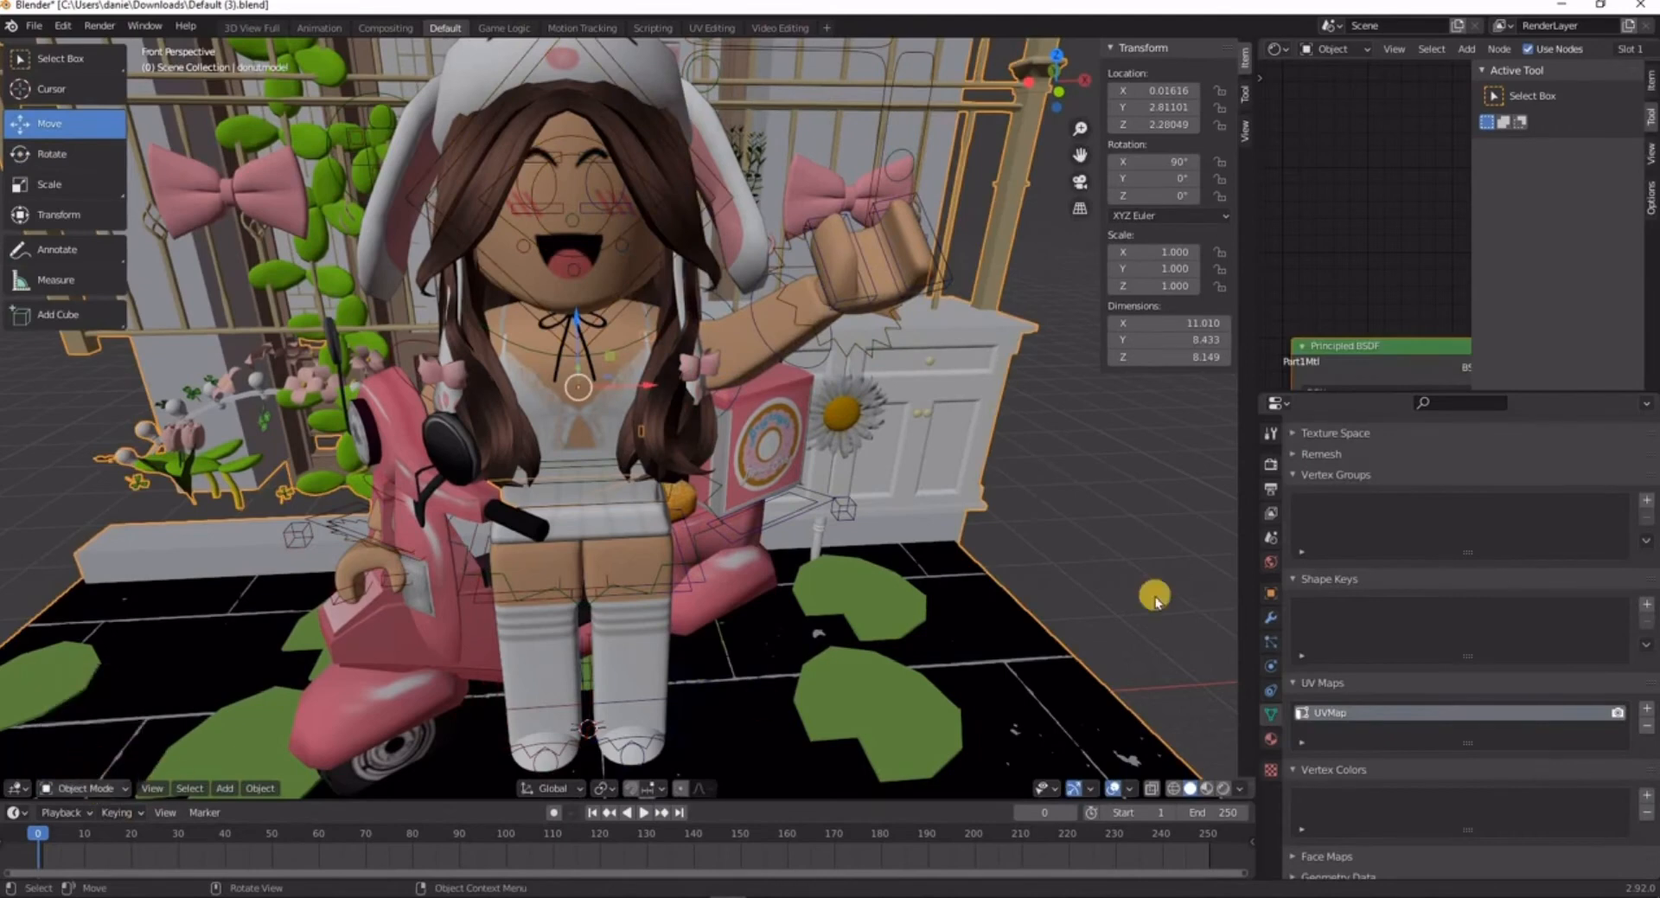
- Reselect the avatar's rig and switch back into Pose Mode
left_click(873, 624)
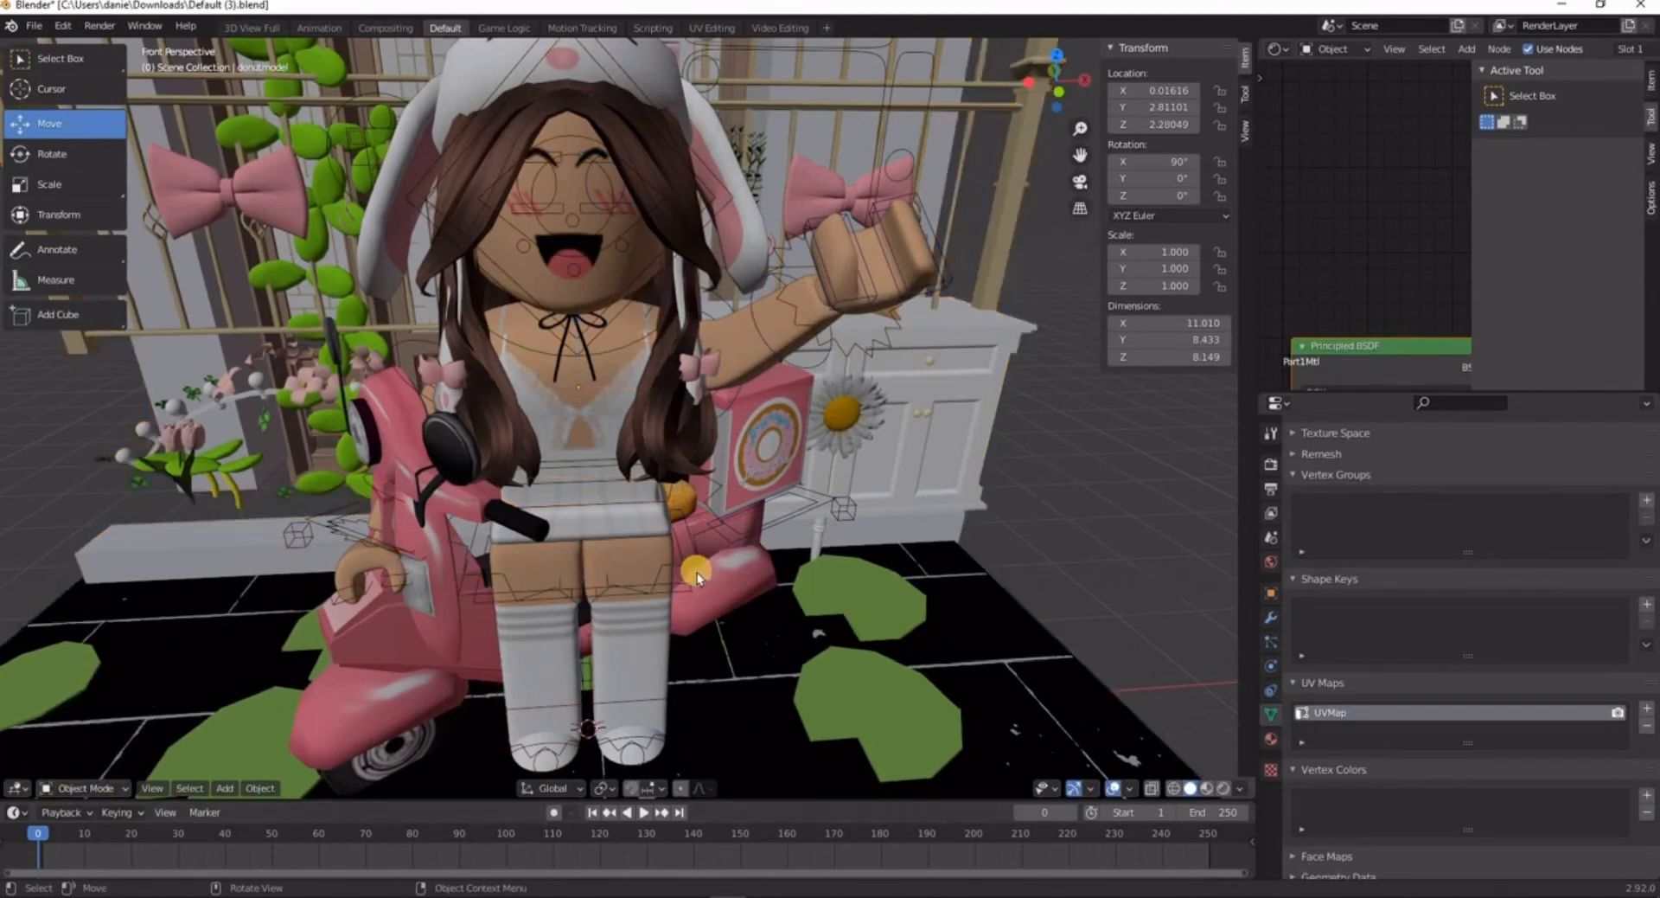
left_click(764, 555)
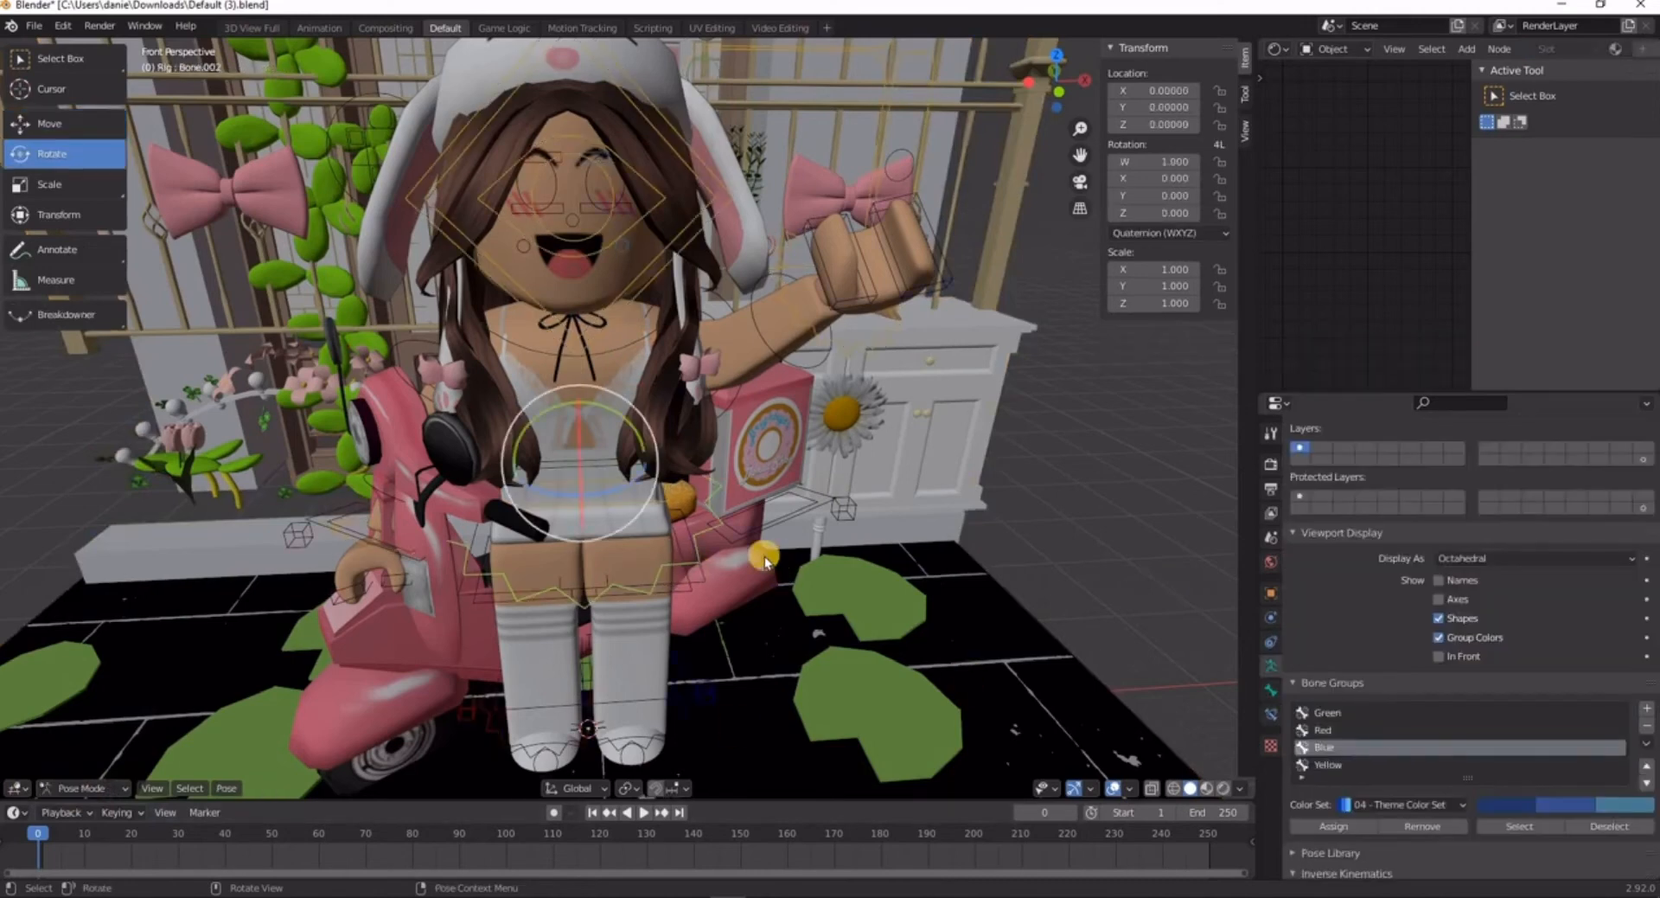
left_click(73, 786)
left_click(68, 789)
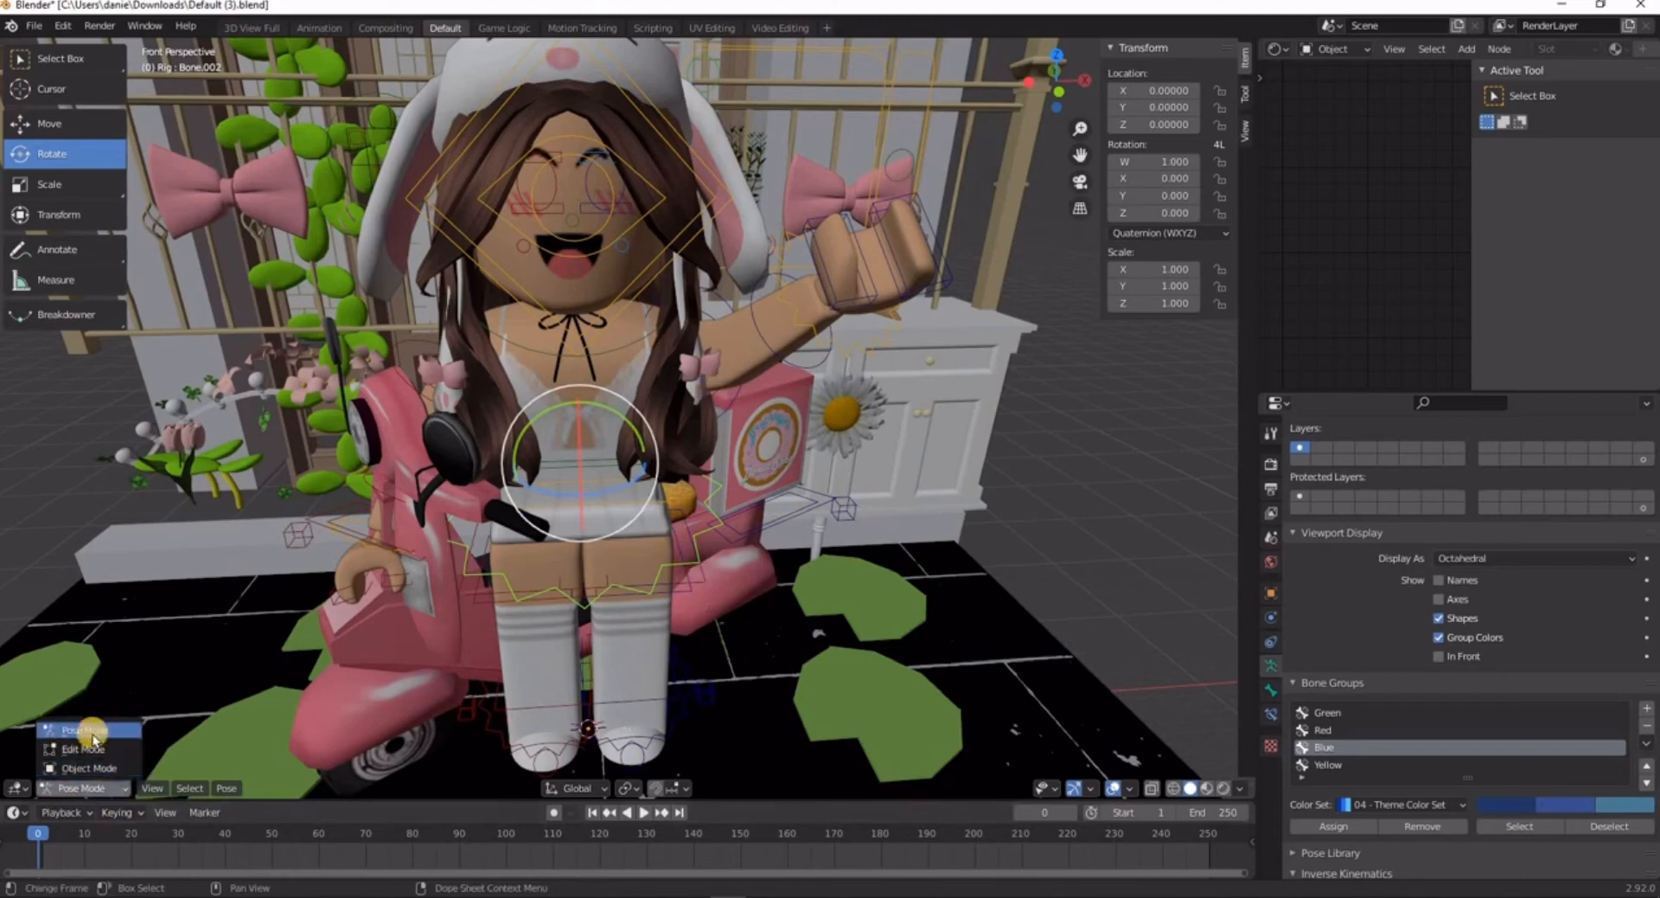
left_click(93, 738)
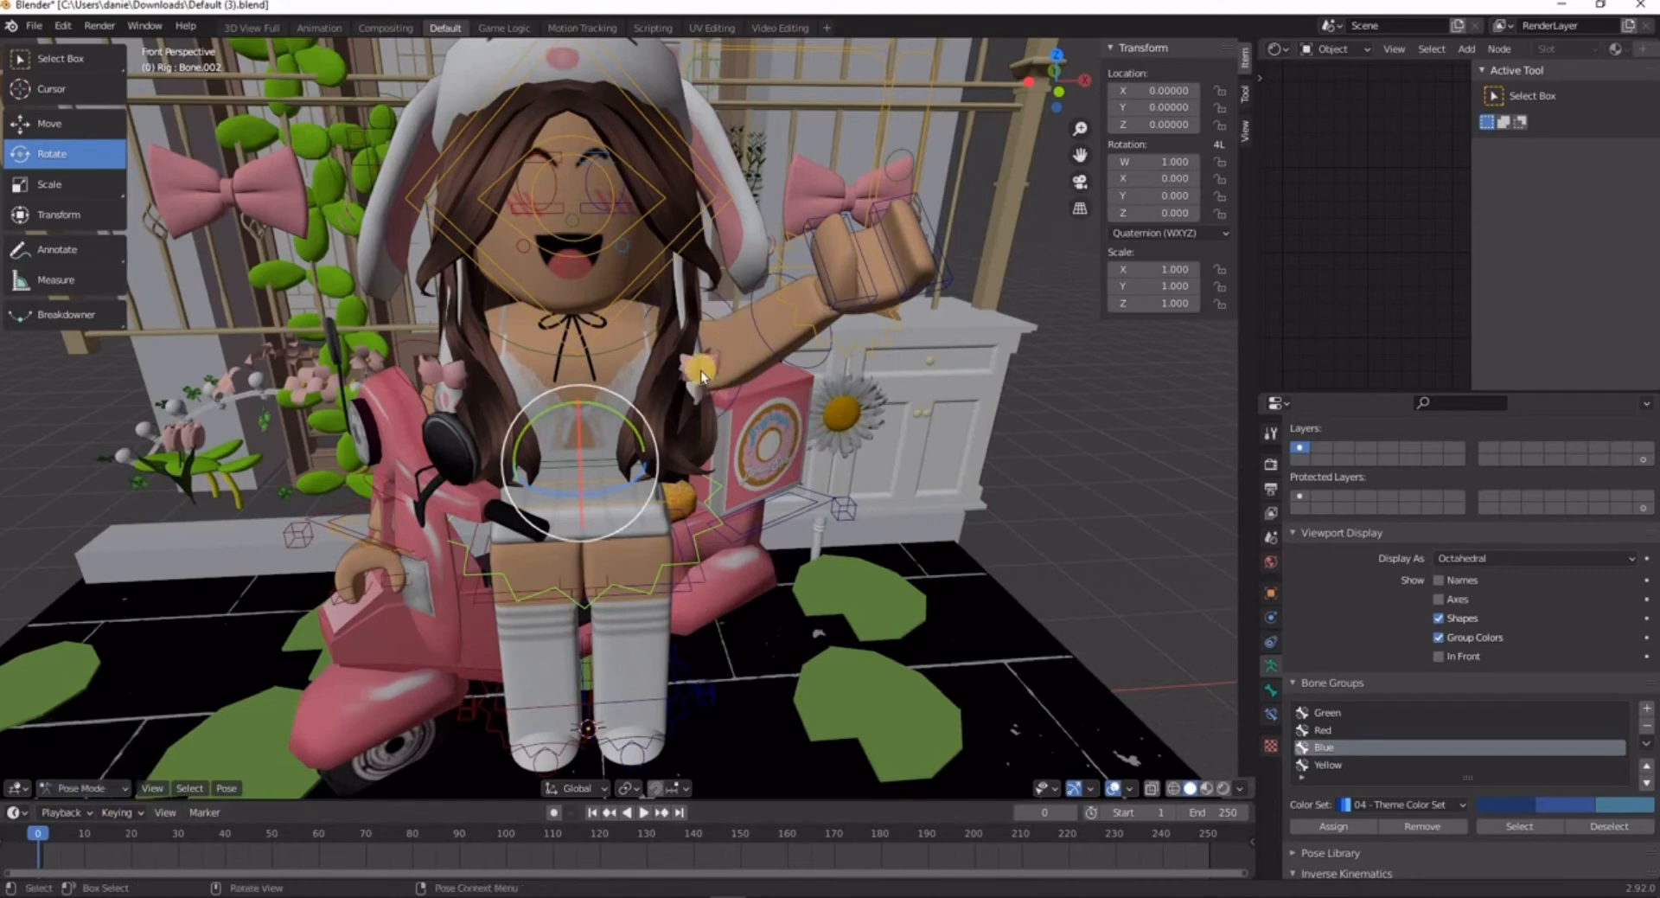
- Raise the upper arm about 15 degrees further, bend the forearm and rotate the hand into a wave
left_click(719, 307)
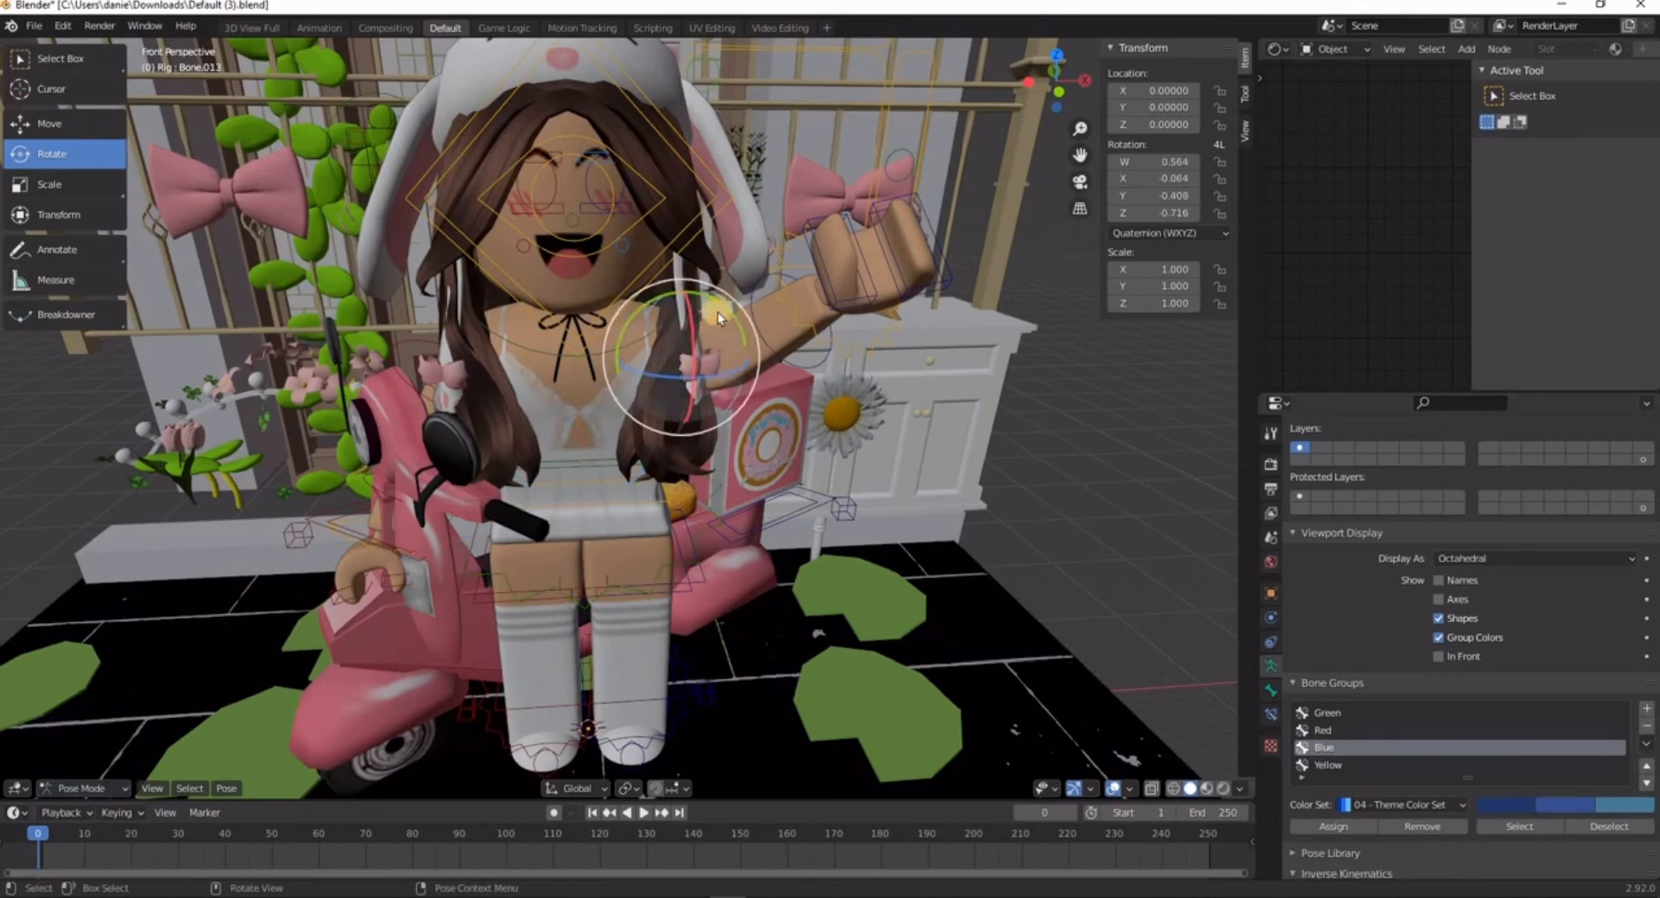
left_click_drag(696, 340, 785, 294)
left_click(757, 330)
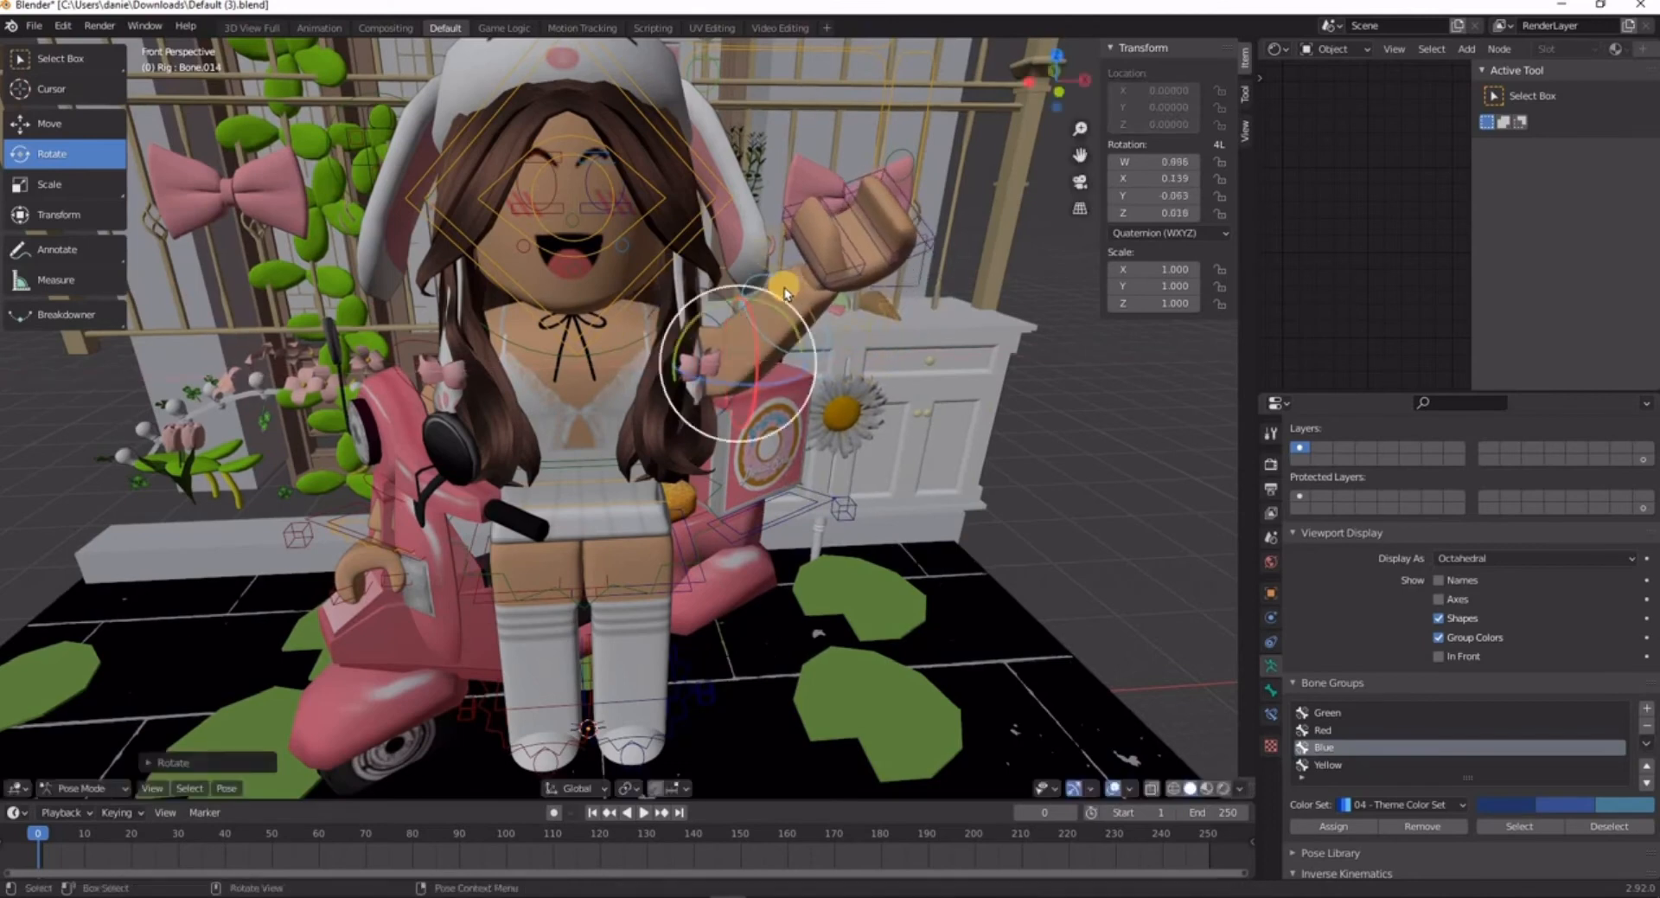
left_click(839, 259)
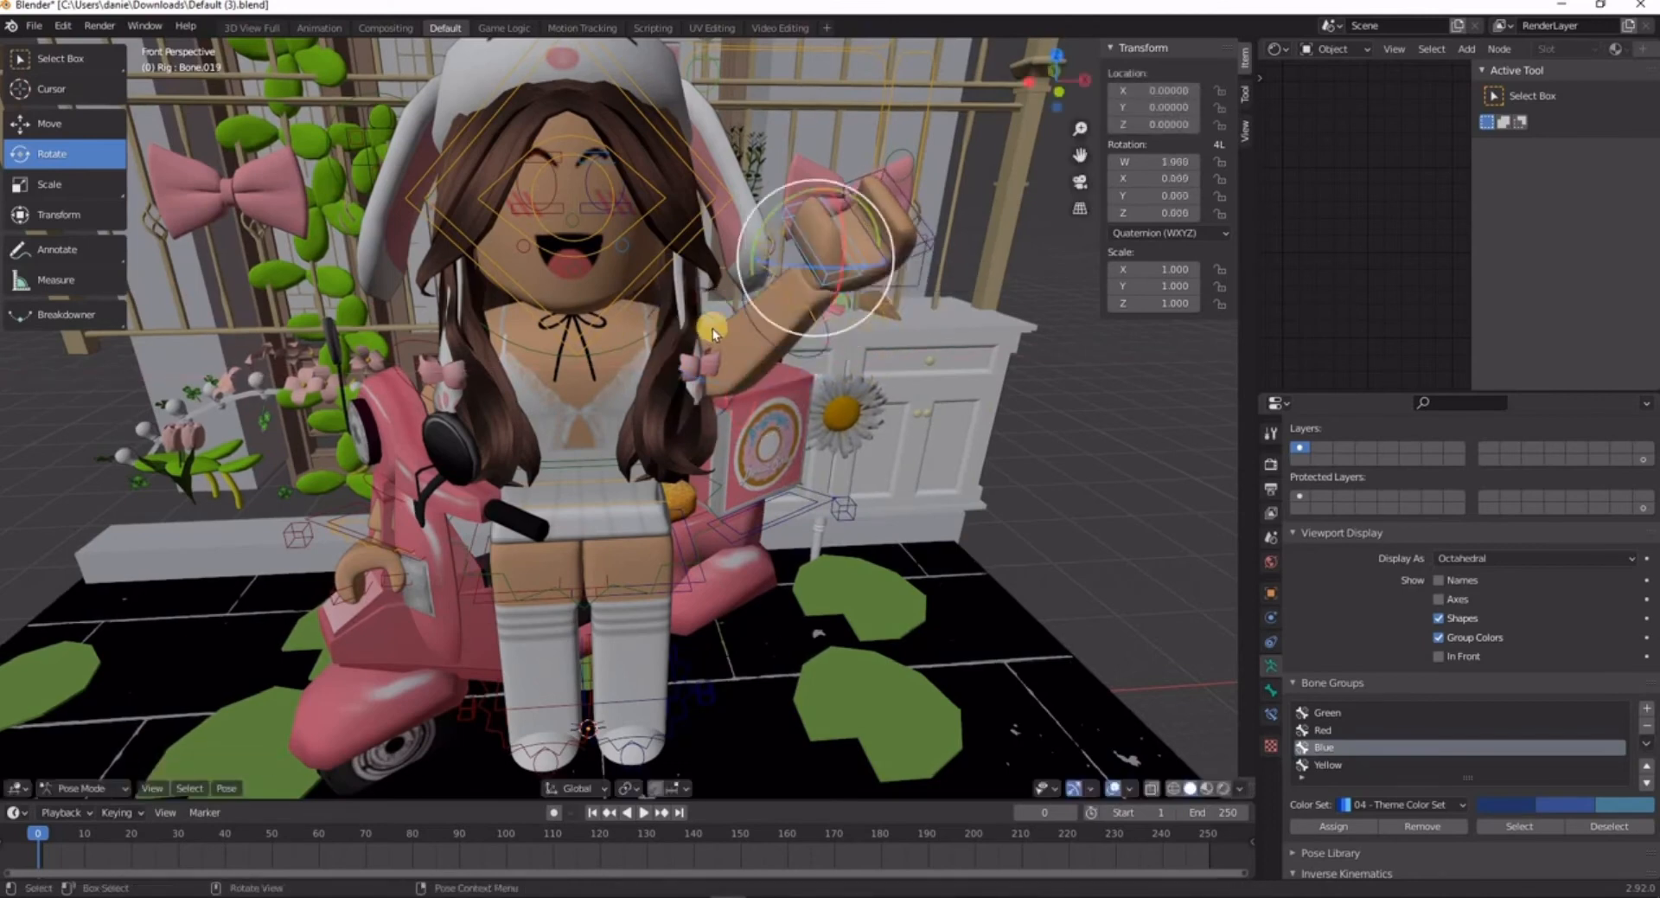
left_click(686, 359)
left_click_drag(703, 375, 814, 280)
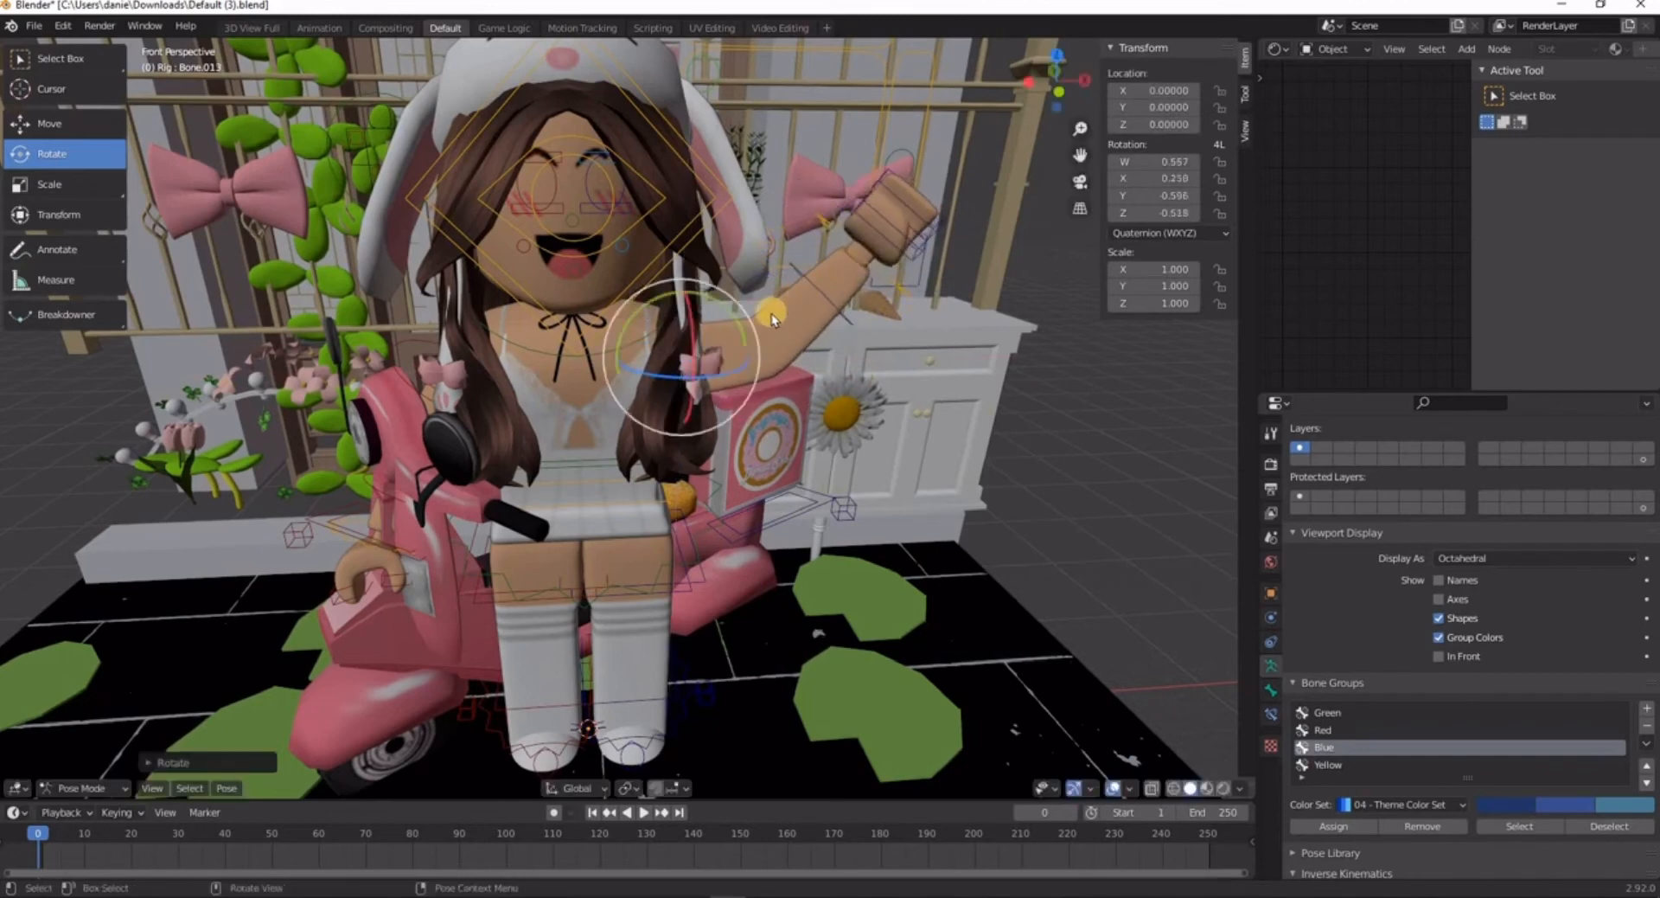
left_click_drag(689, 346, 705, 377)
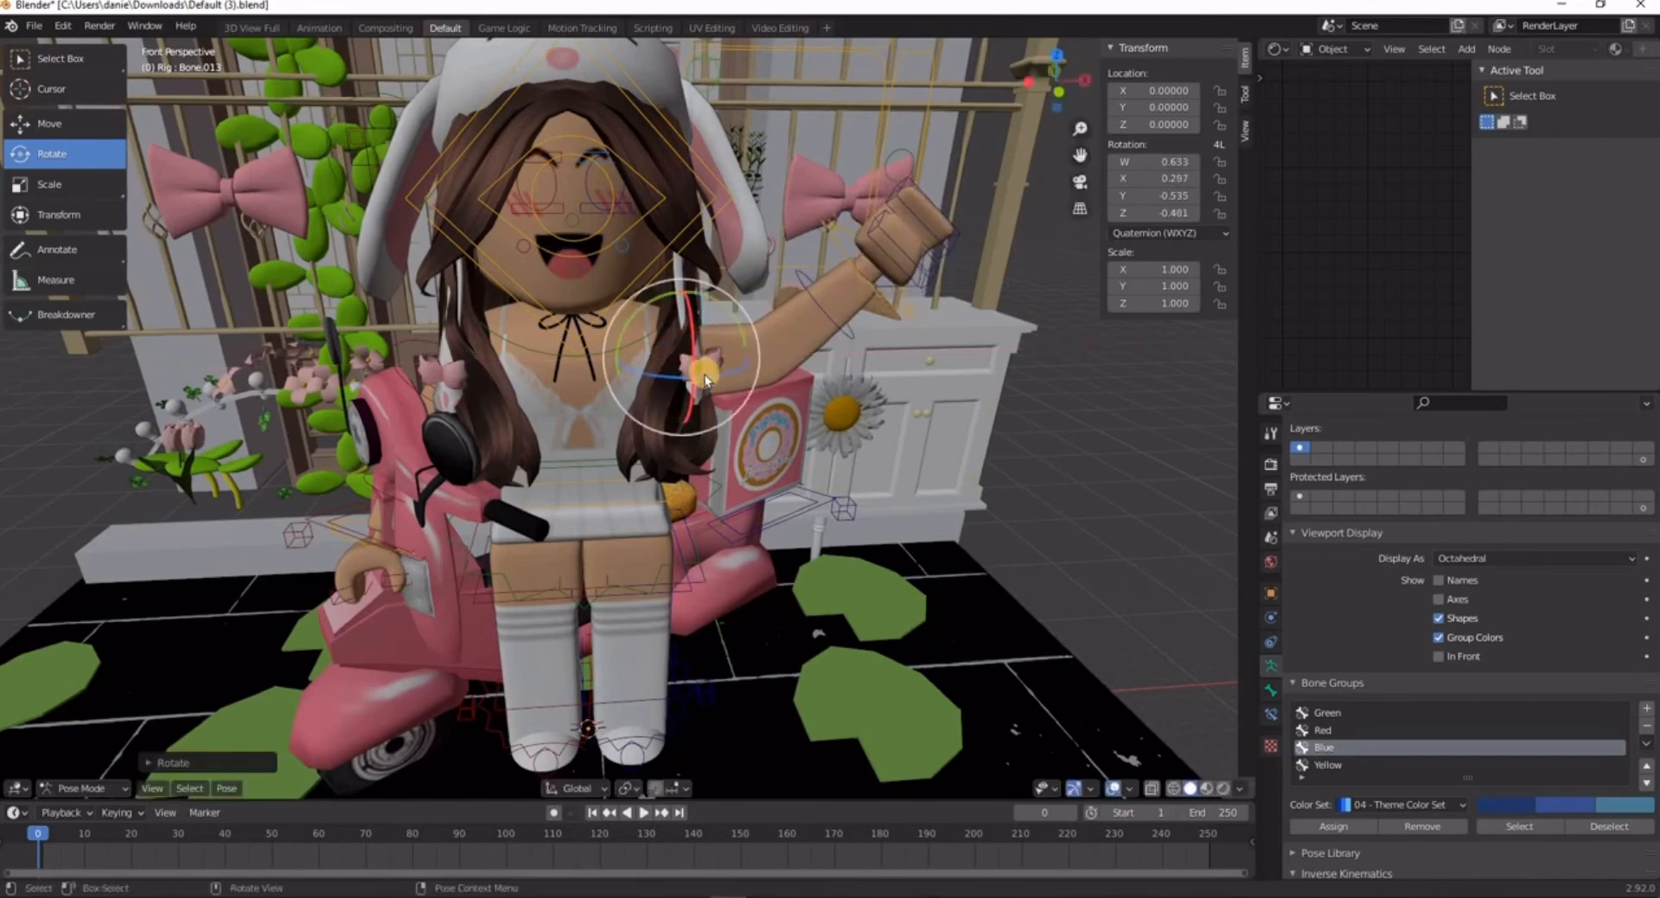
left_click(820, 299)
left_click_drag(802, 292, 903, 237)
left_click(872, 197)
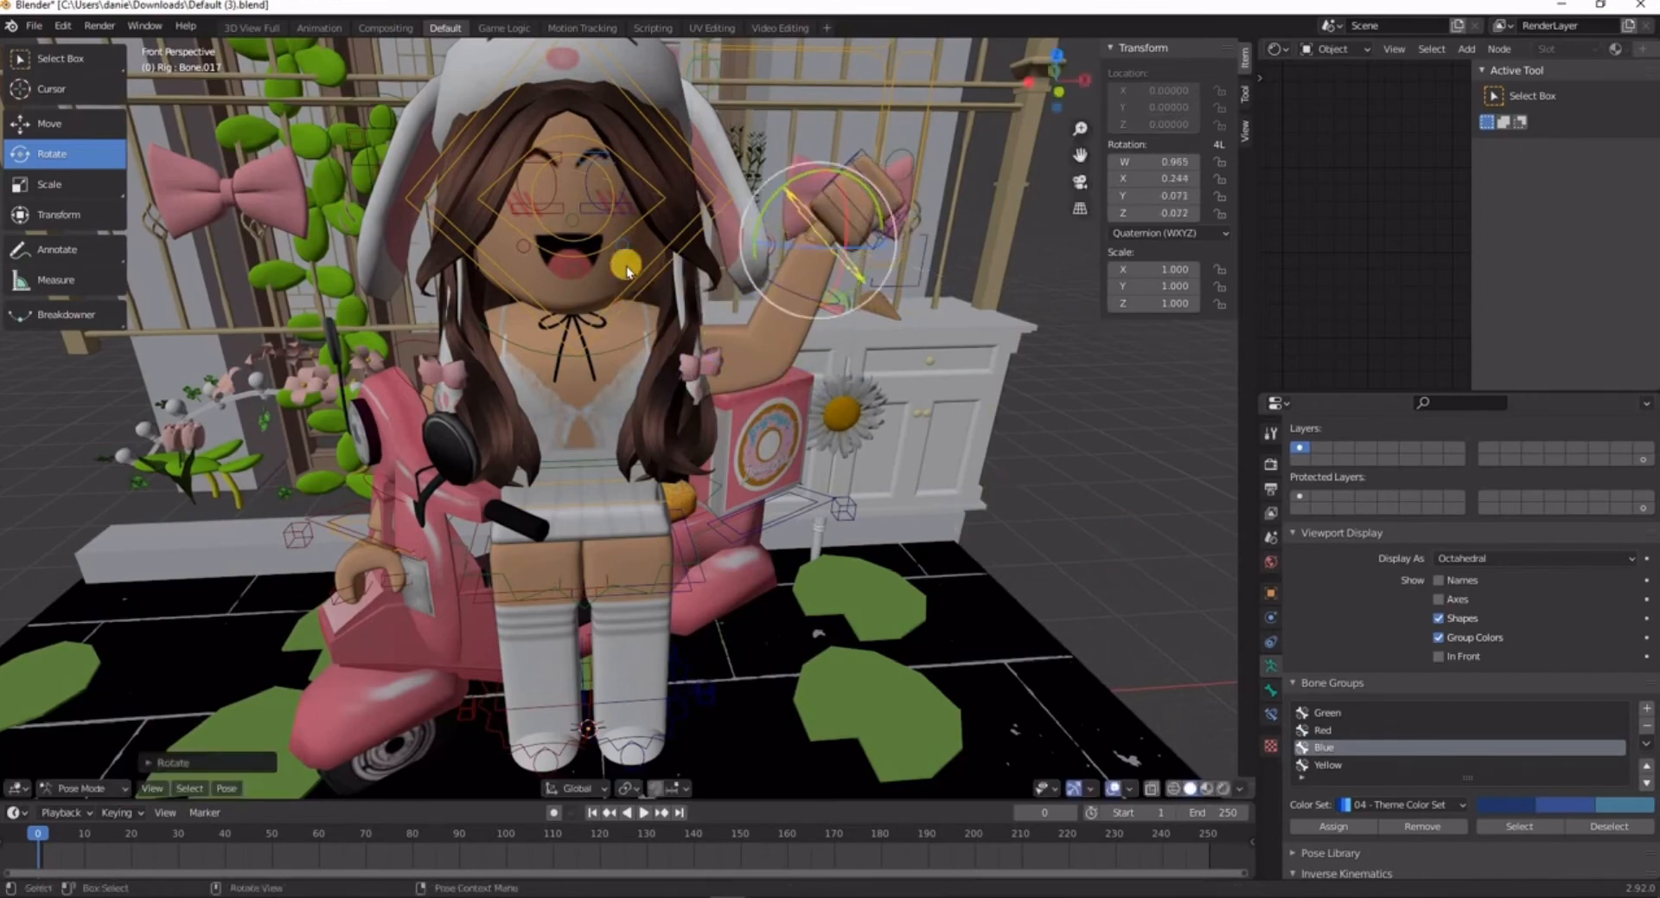
left_click(429, 481)
- Rotate the other arm's shoulder bone so the hand lifts toward the scooter handlebar
key("shift+grave")
key("w")
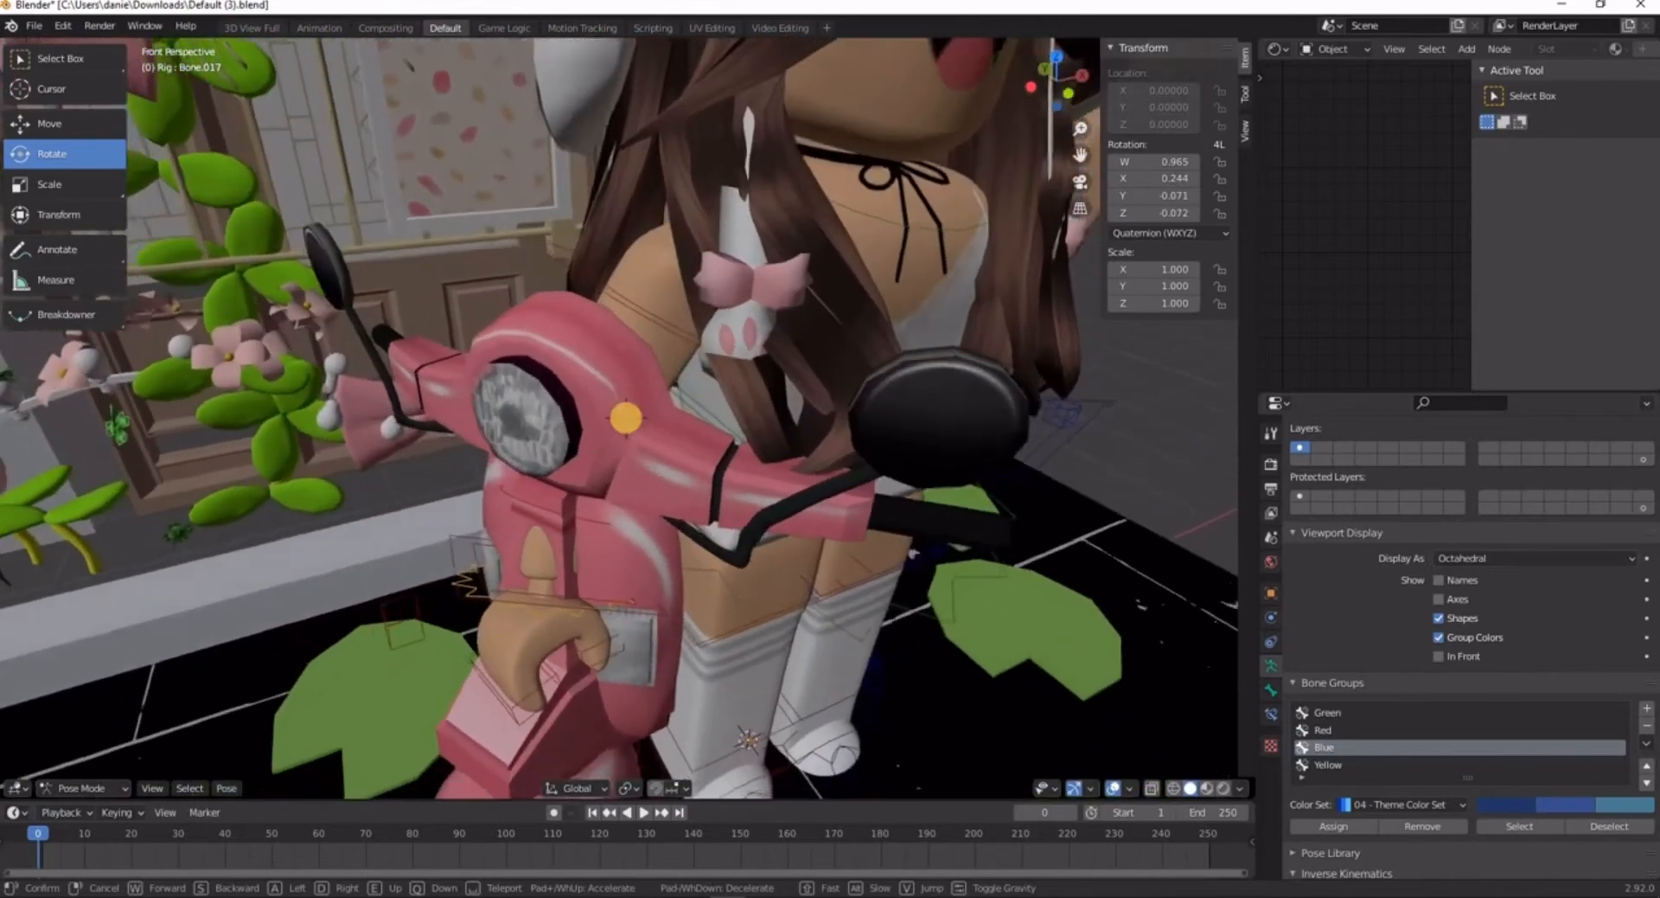
key("s")
left_click(626, 419)
left_click(553, 318)
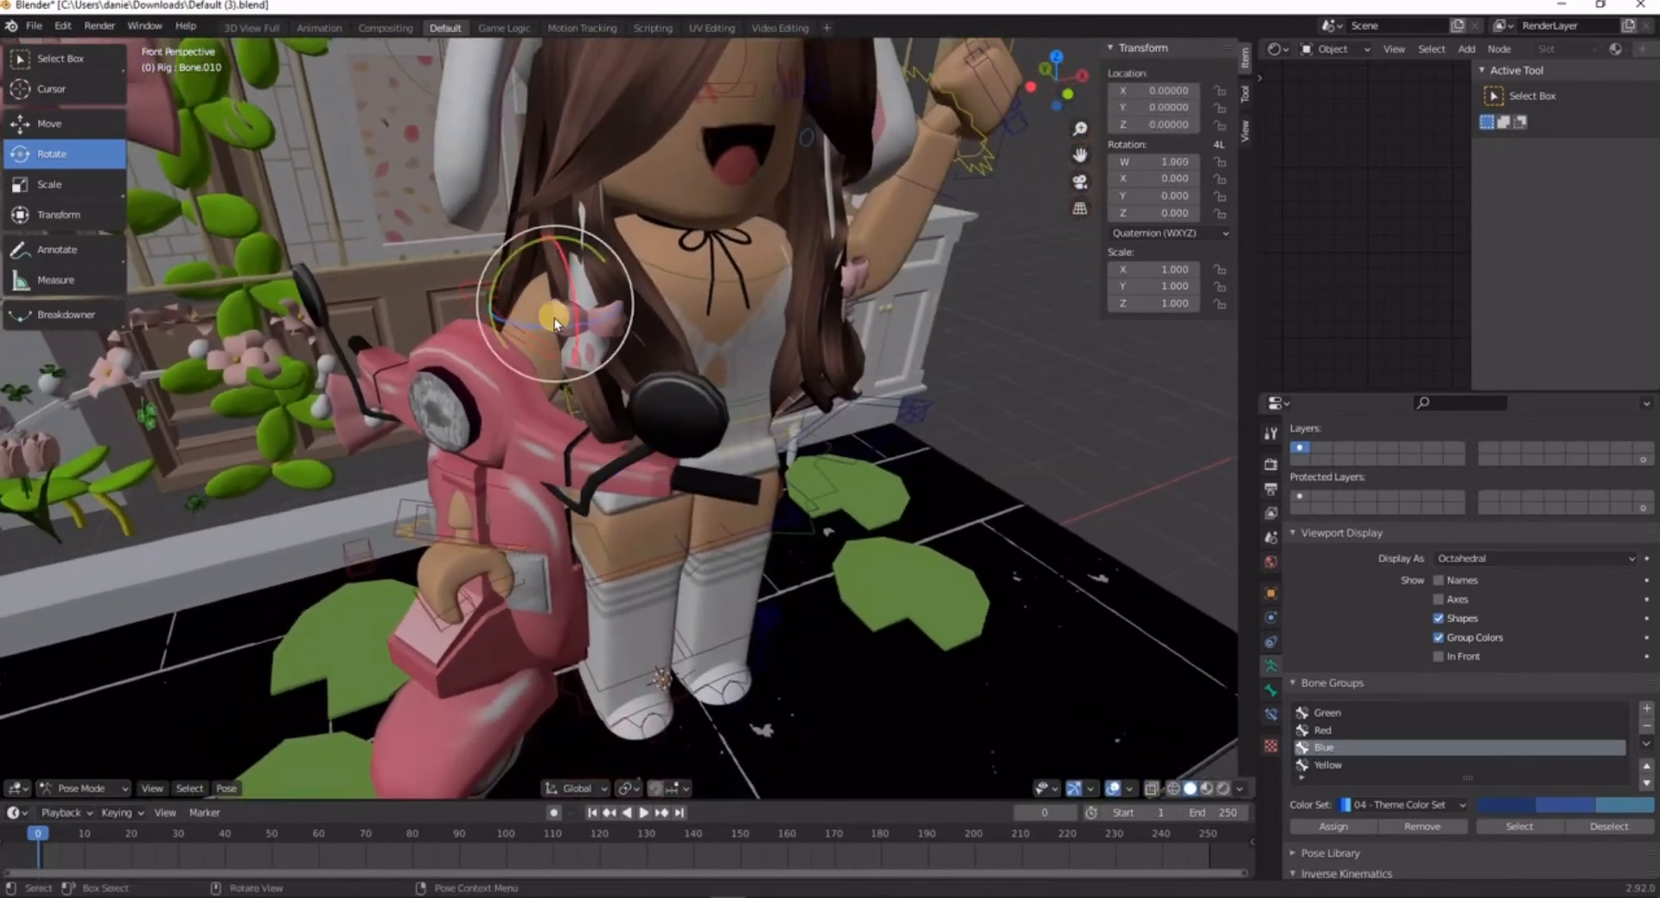
key("r")
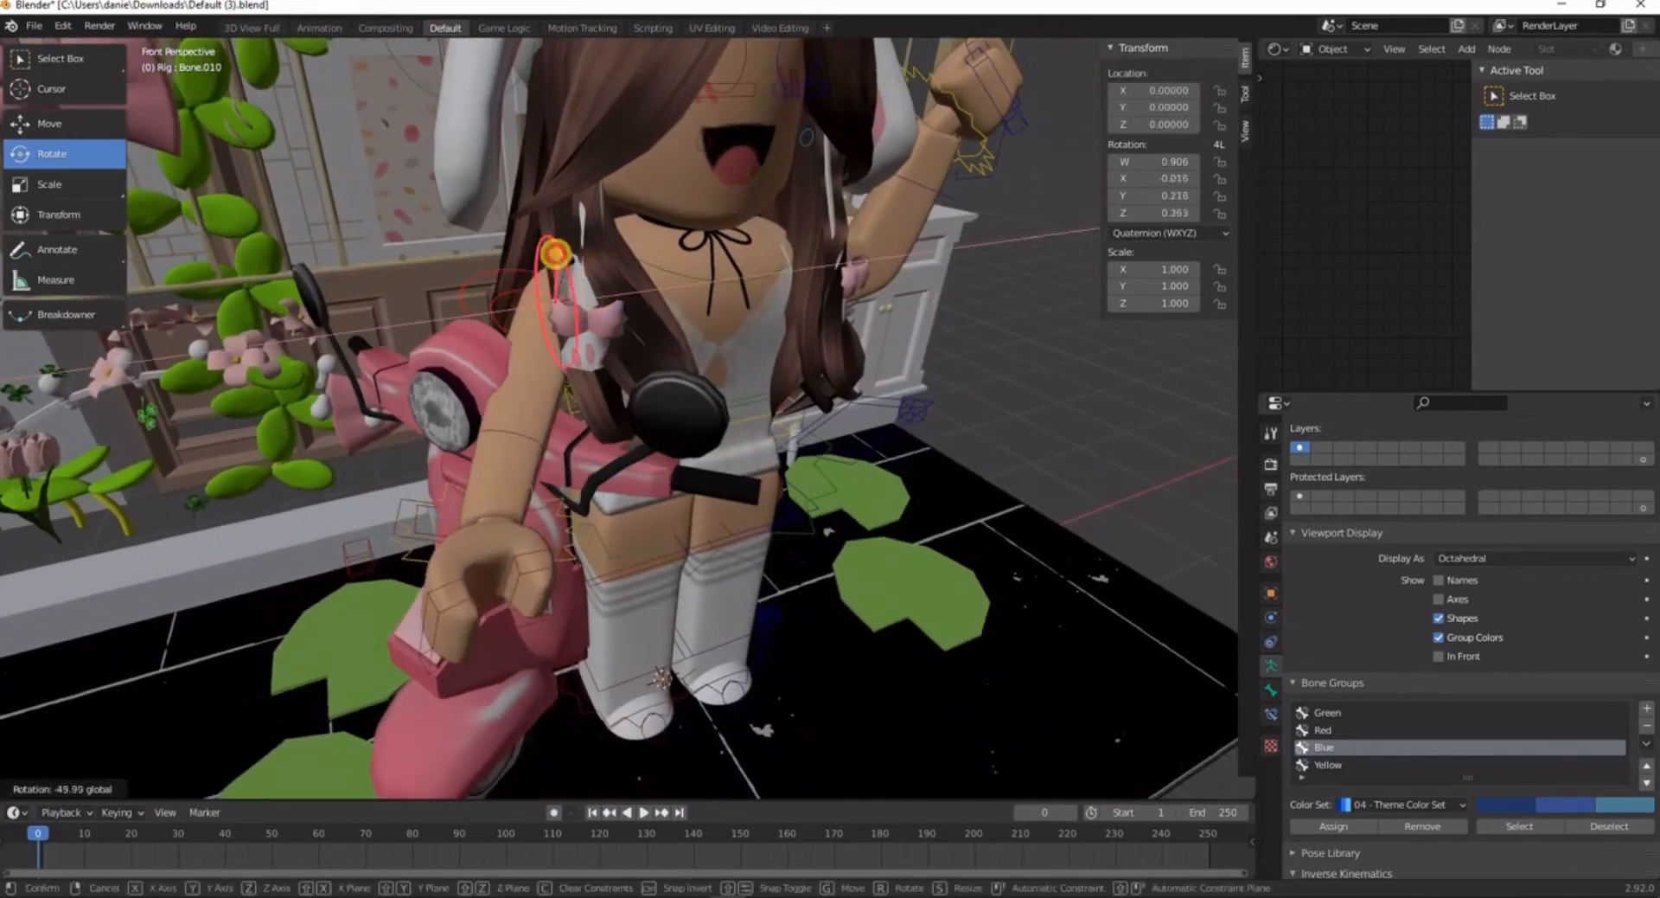
left_click(562, 255)
left_click_drag(634, 270, 653, 458)
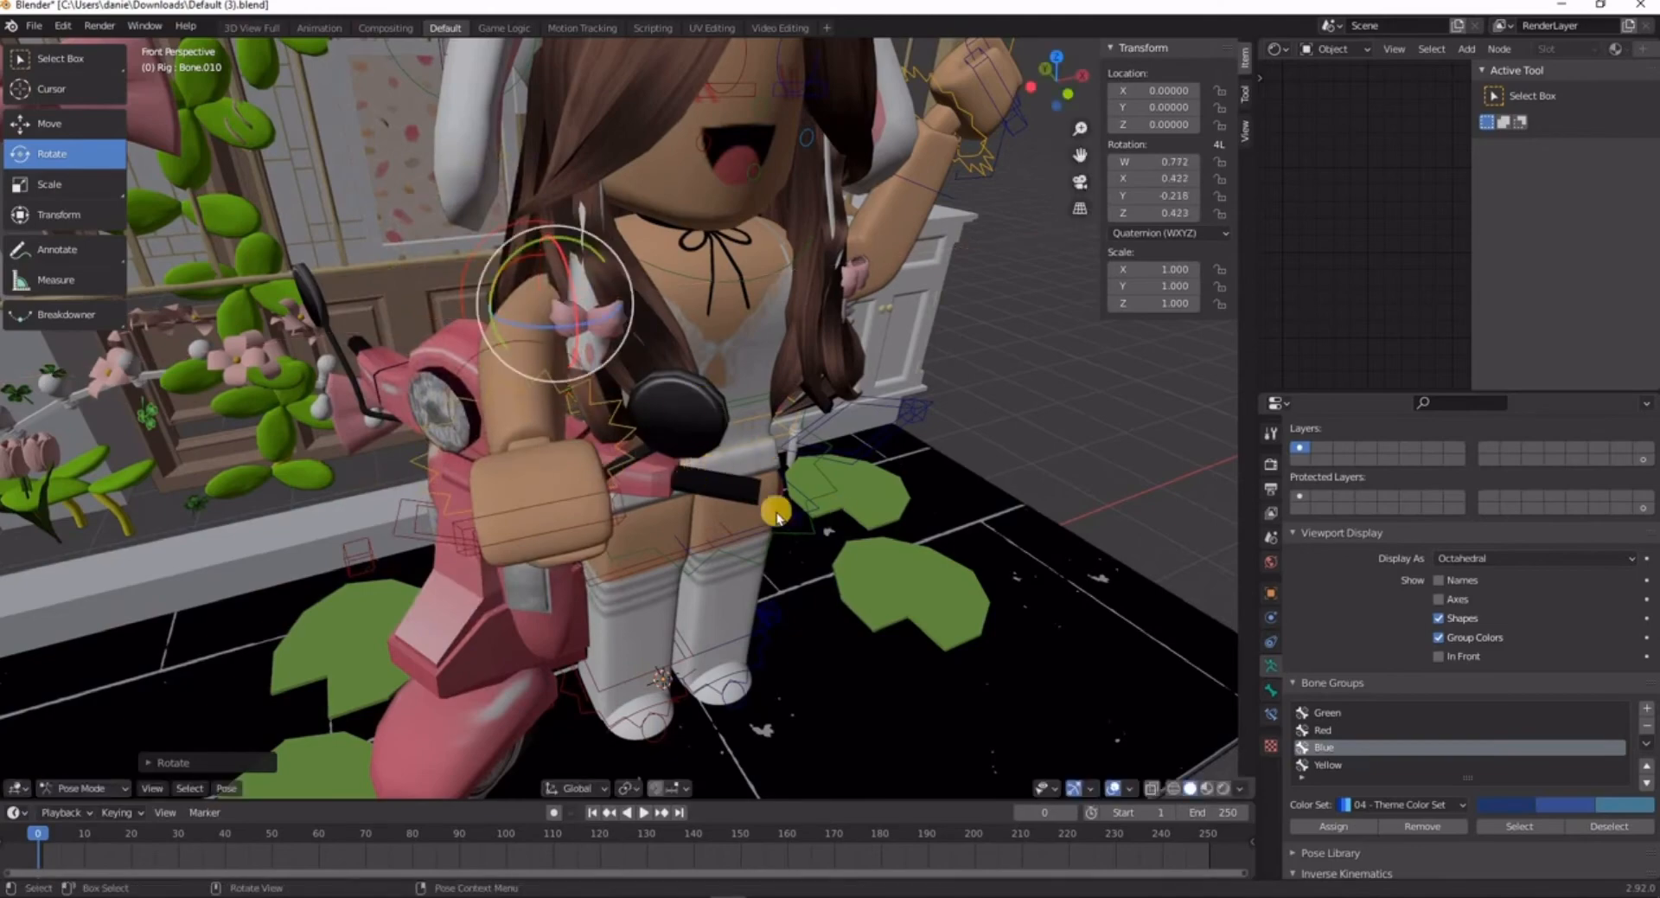
- Rotate the stall about 40 degrees around vertical and slide it left along X
scroll(917, 504, "down", 8)
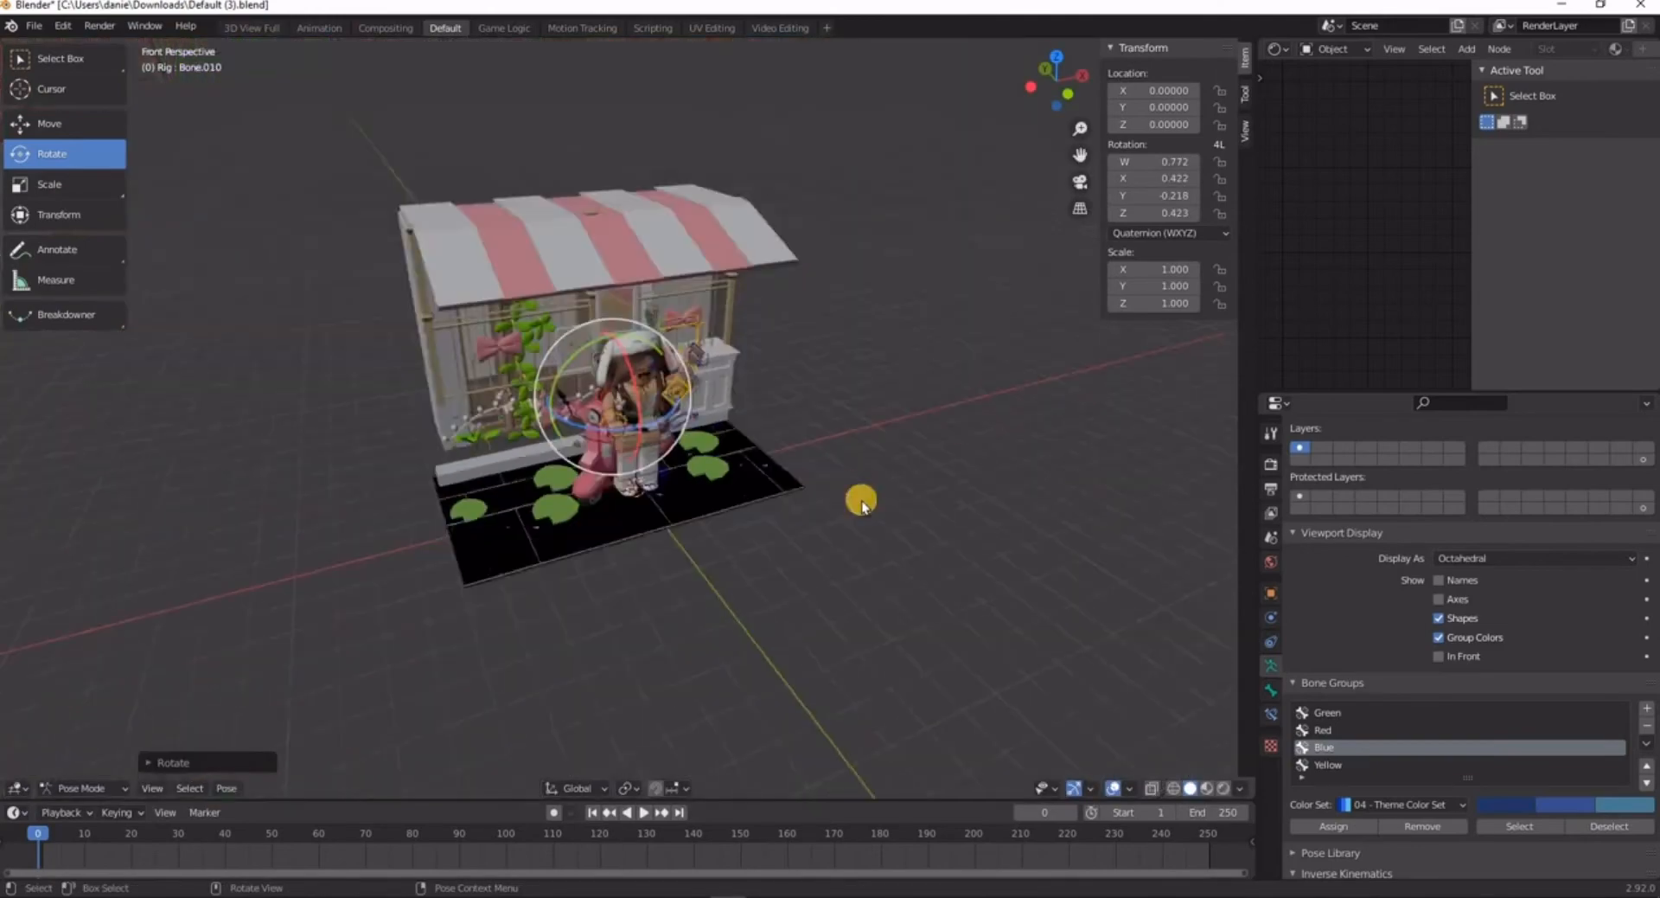
scroll(860, 497, "up", 12)
scroll(856, 490, "down", 12)
left_click(498, 385)
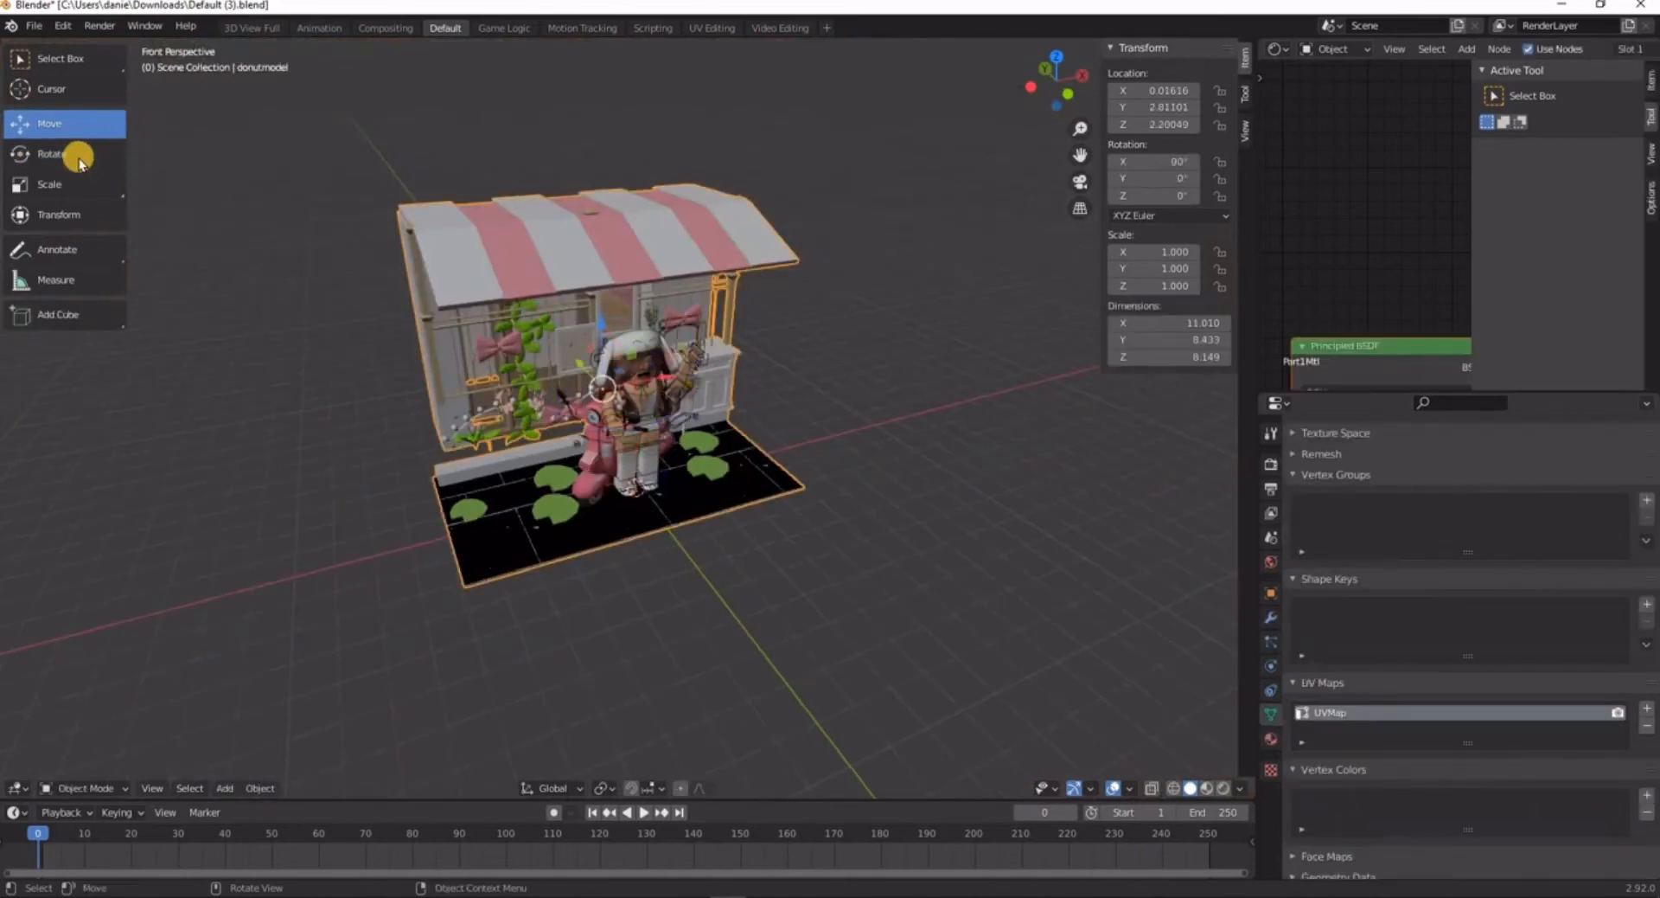
left_click(77, 155)
left_click_drag(595, 417, 75, 107)
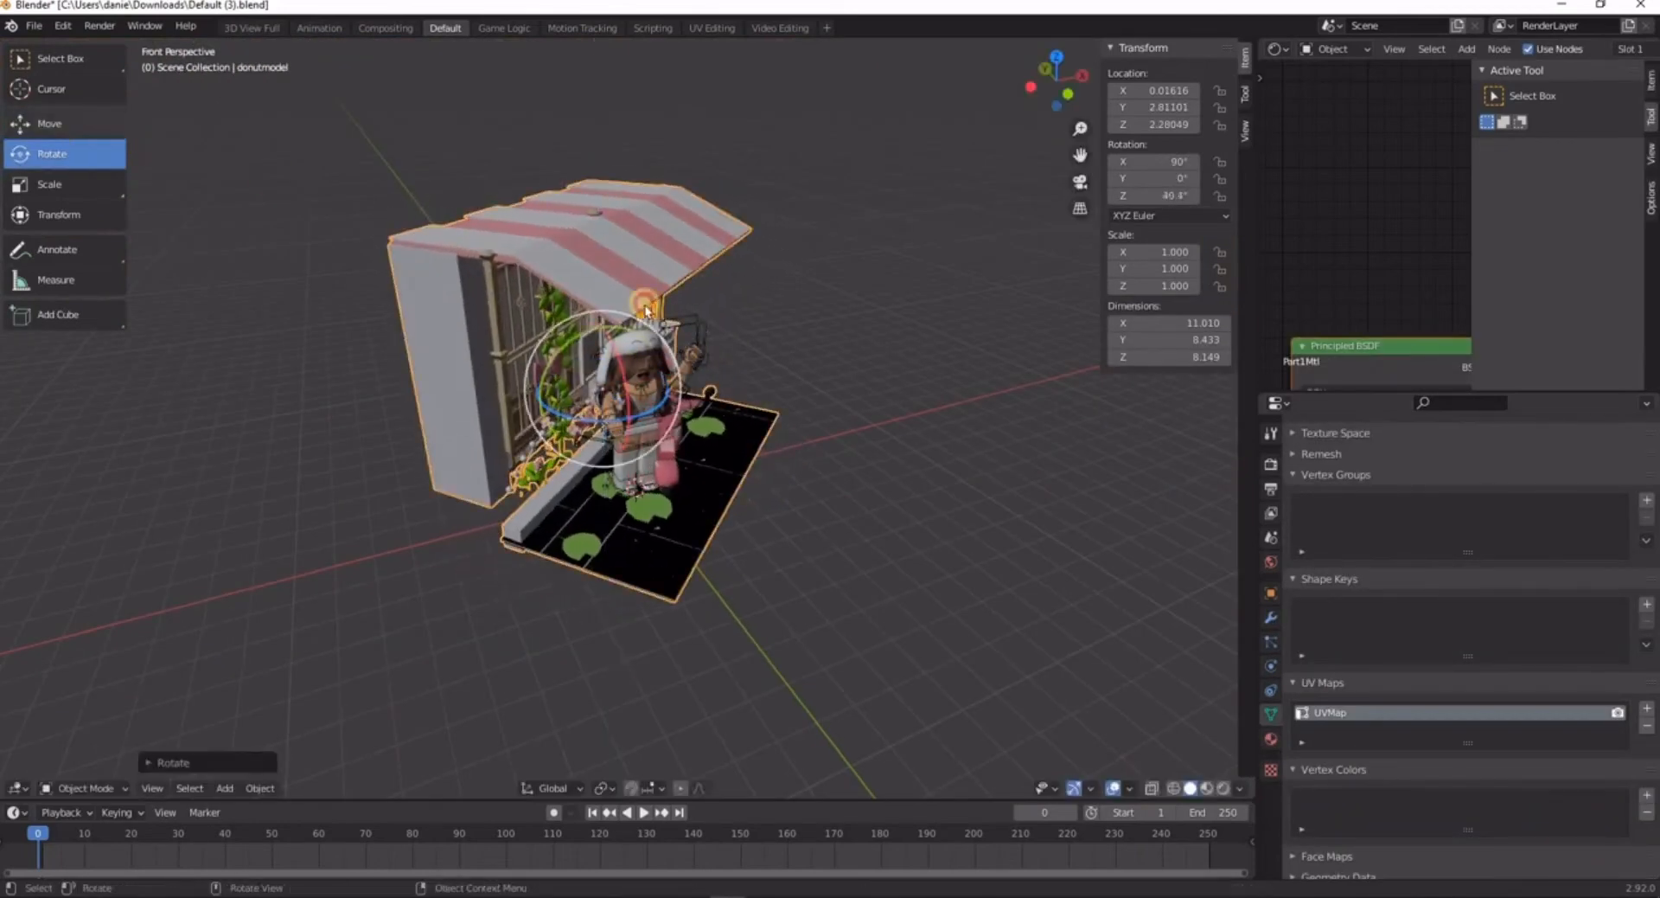
left_click(53, 123)
left_click_drag(640, 375, 614, 381)
- Slide the stand along Y, then nudge it along X within the ground plane
key("shift+grave")
key("w")
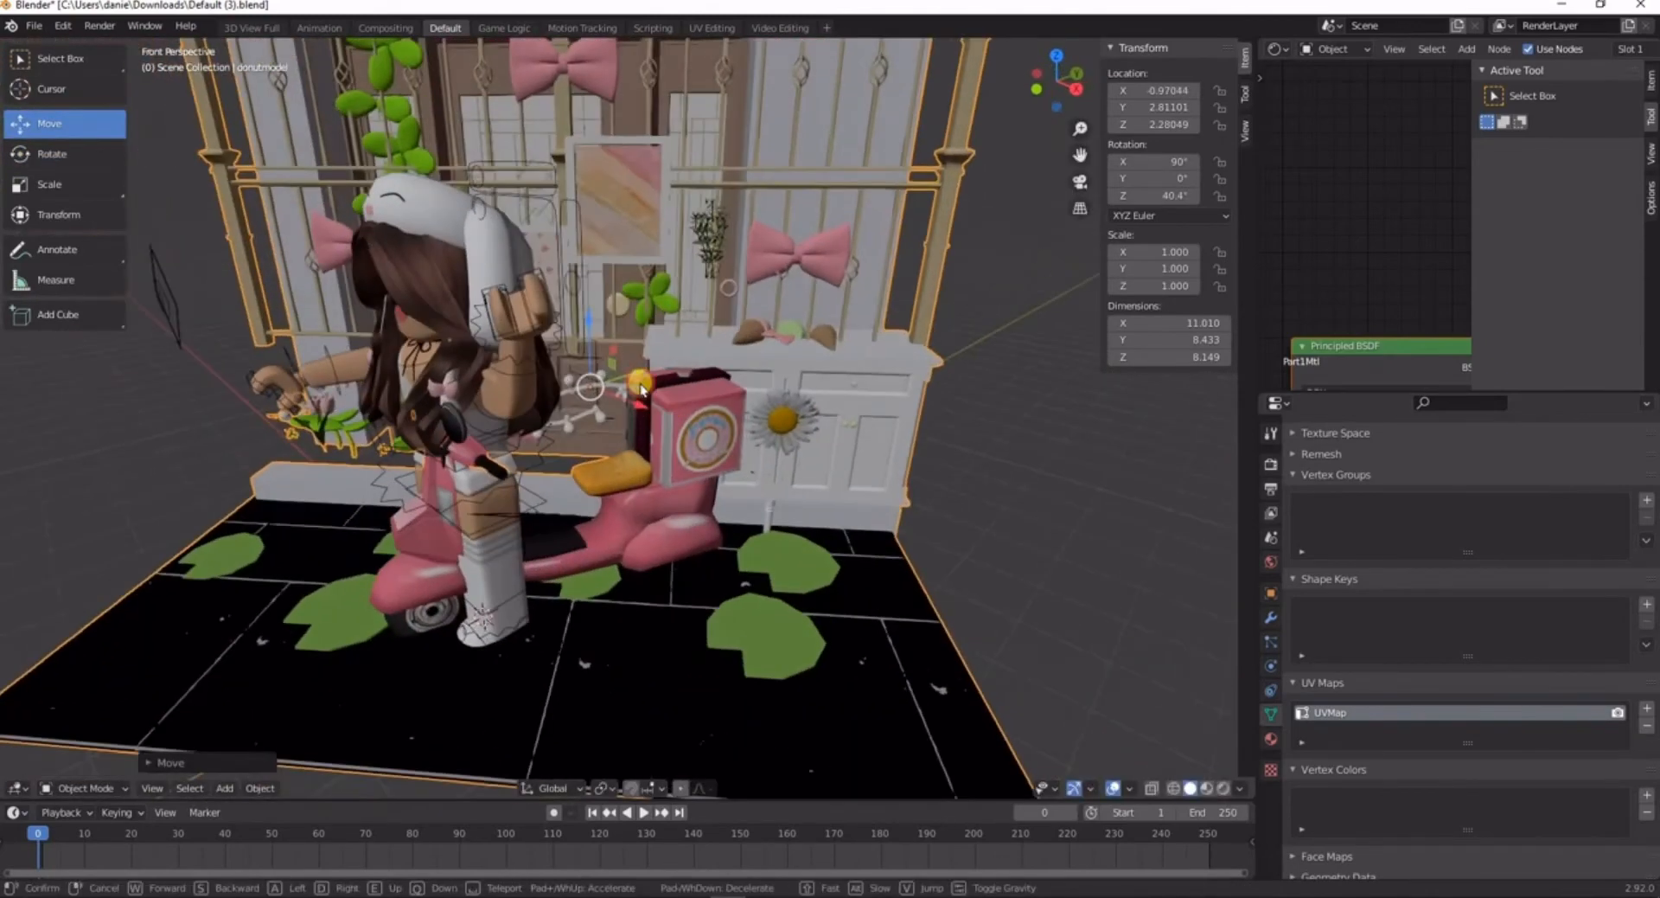
left_click(641, 386)
left_click_drag(615, 380, 538, 420)
key("g")
key("shift+z")
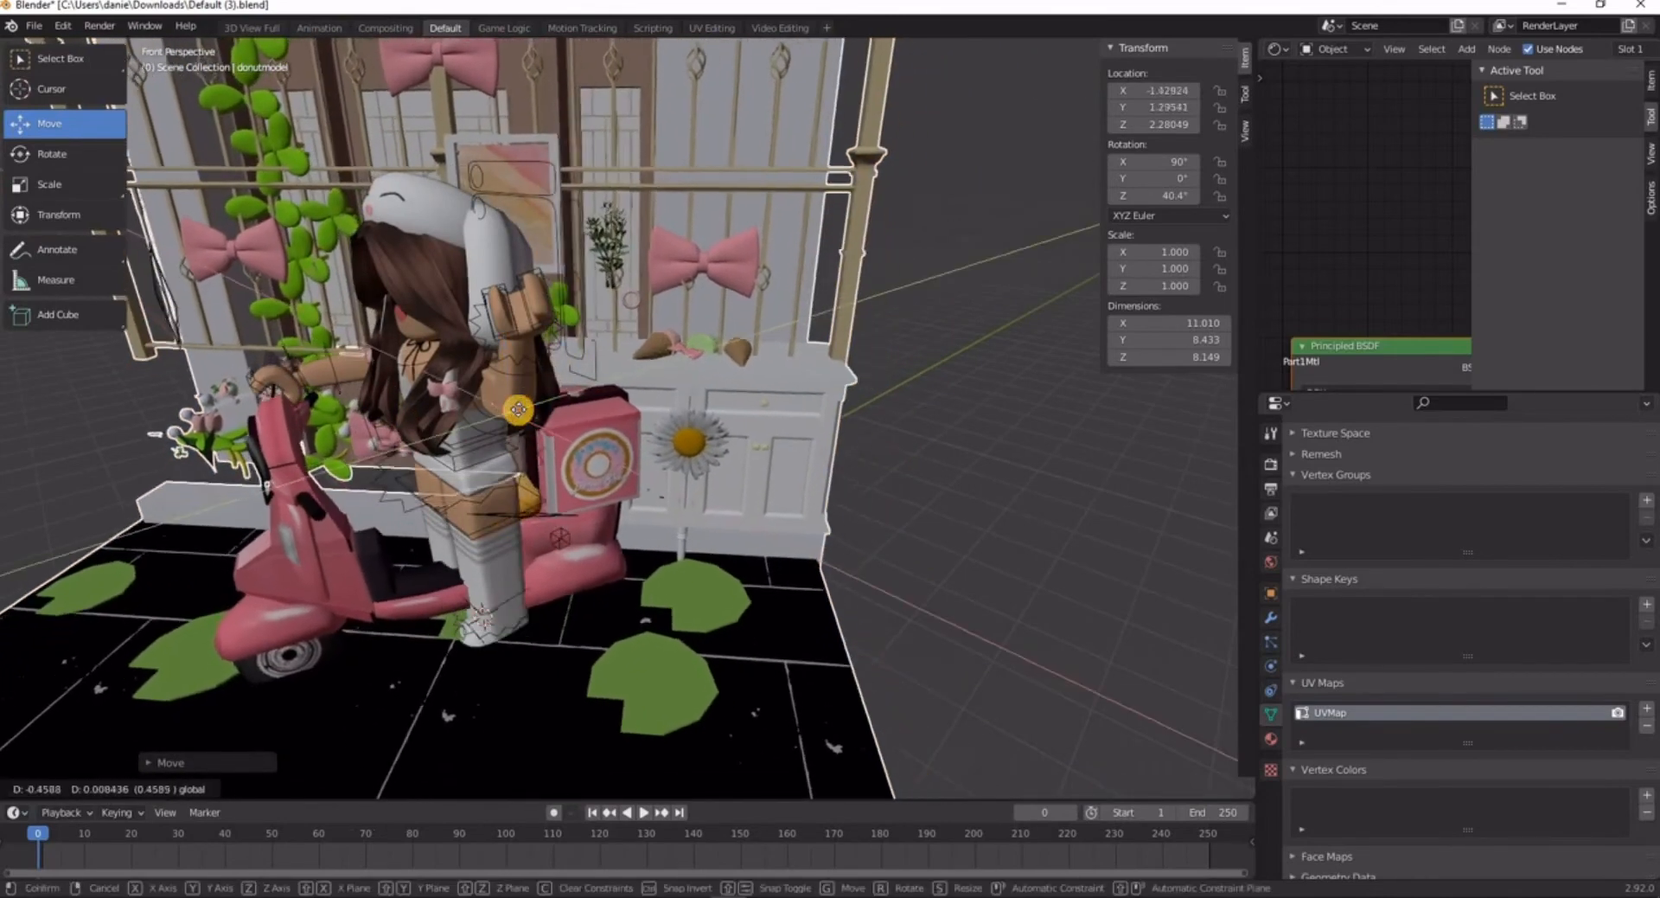
mouse_move(522, 410)
left_mouse_down()
mouse_move(538, 429)
mouse_move(544, 381)
mouse_move(533, 394)
mouse_move(553, 406)
left_mouse_up()
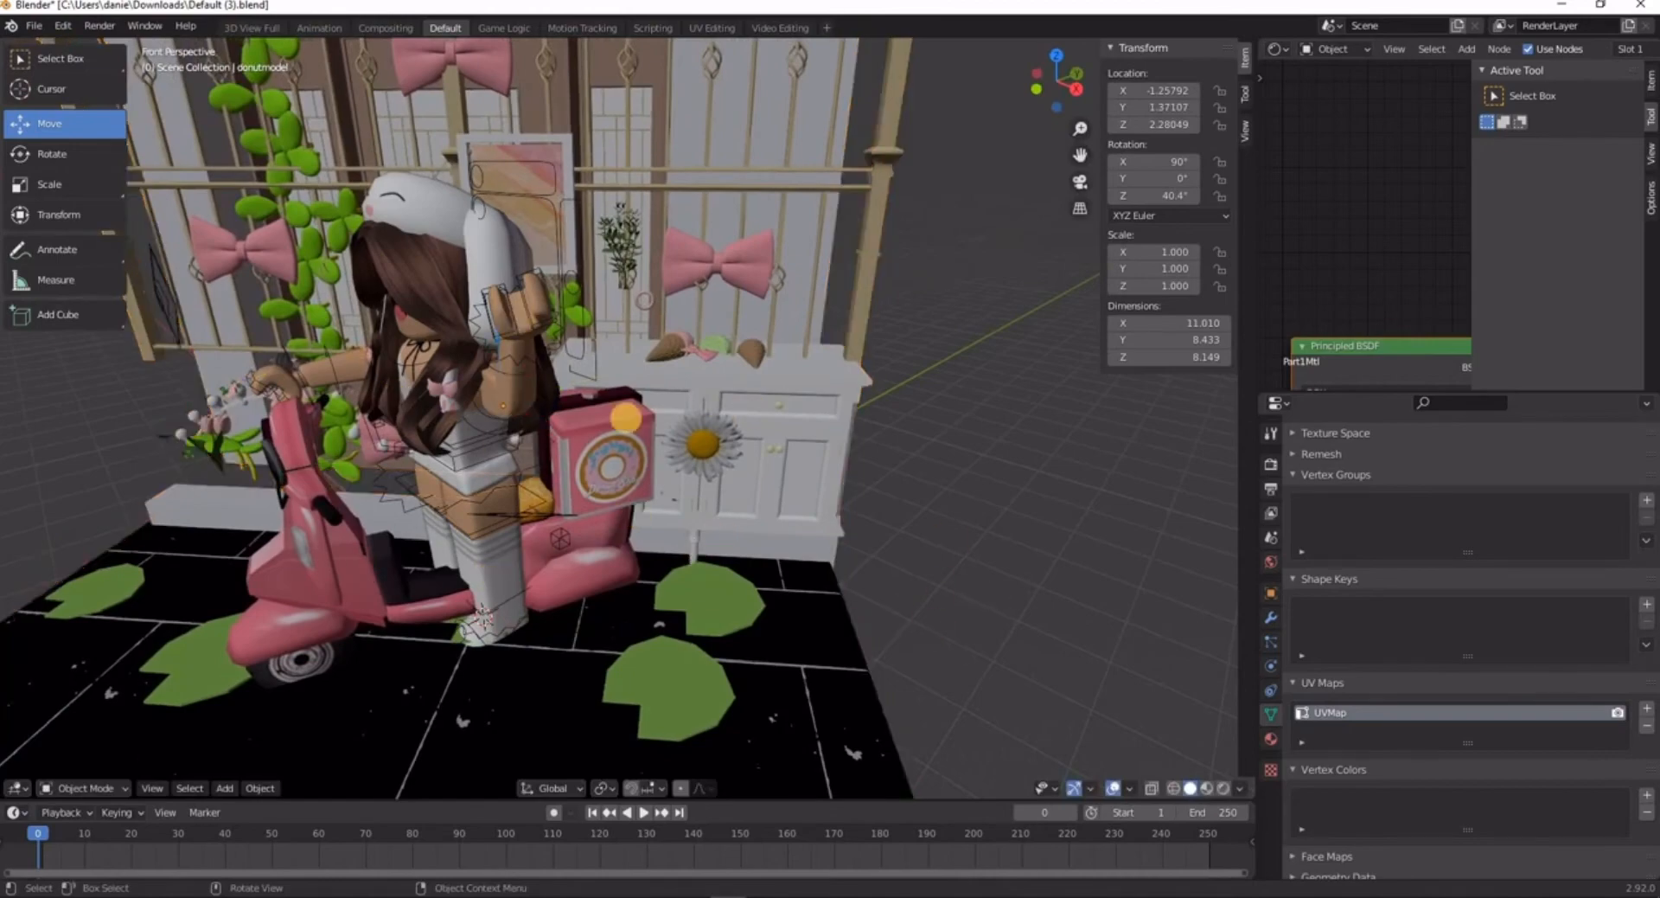
key("shift+grave")
- Rotate the arm bone further and switch to the right side view
key("w")
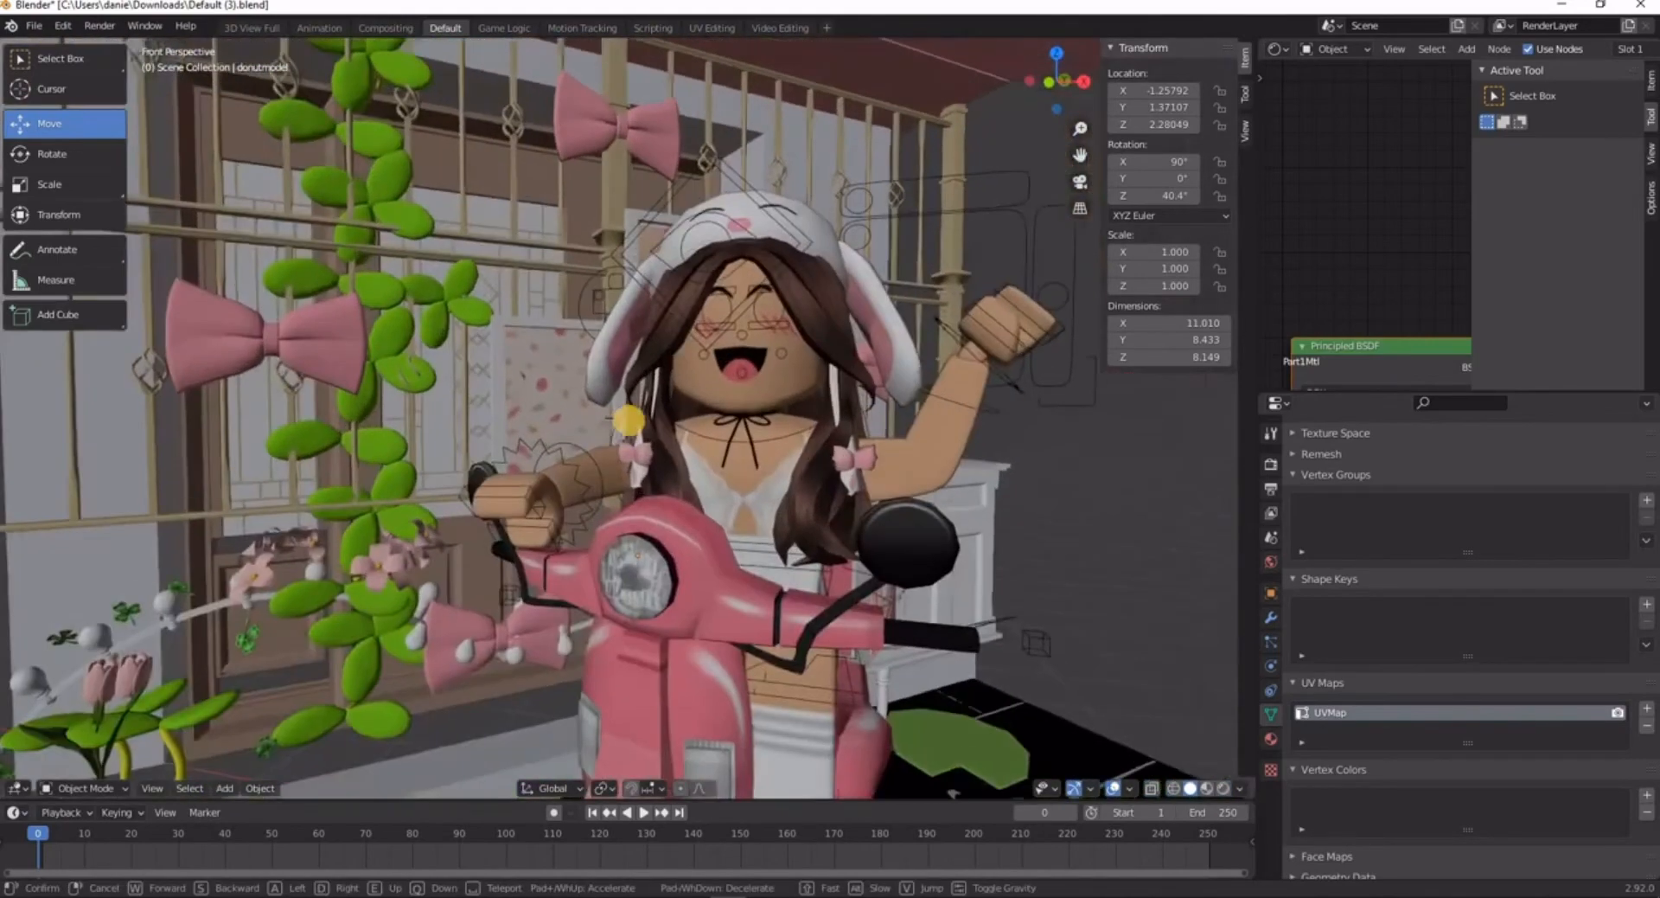
key("s")
left_click(626, 419)
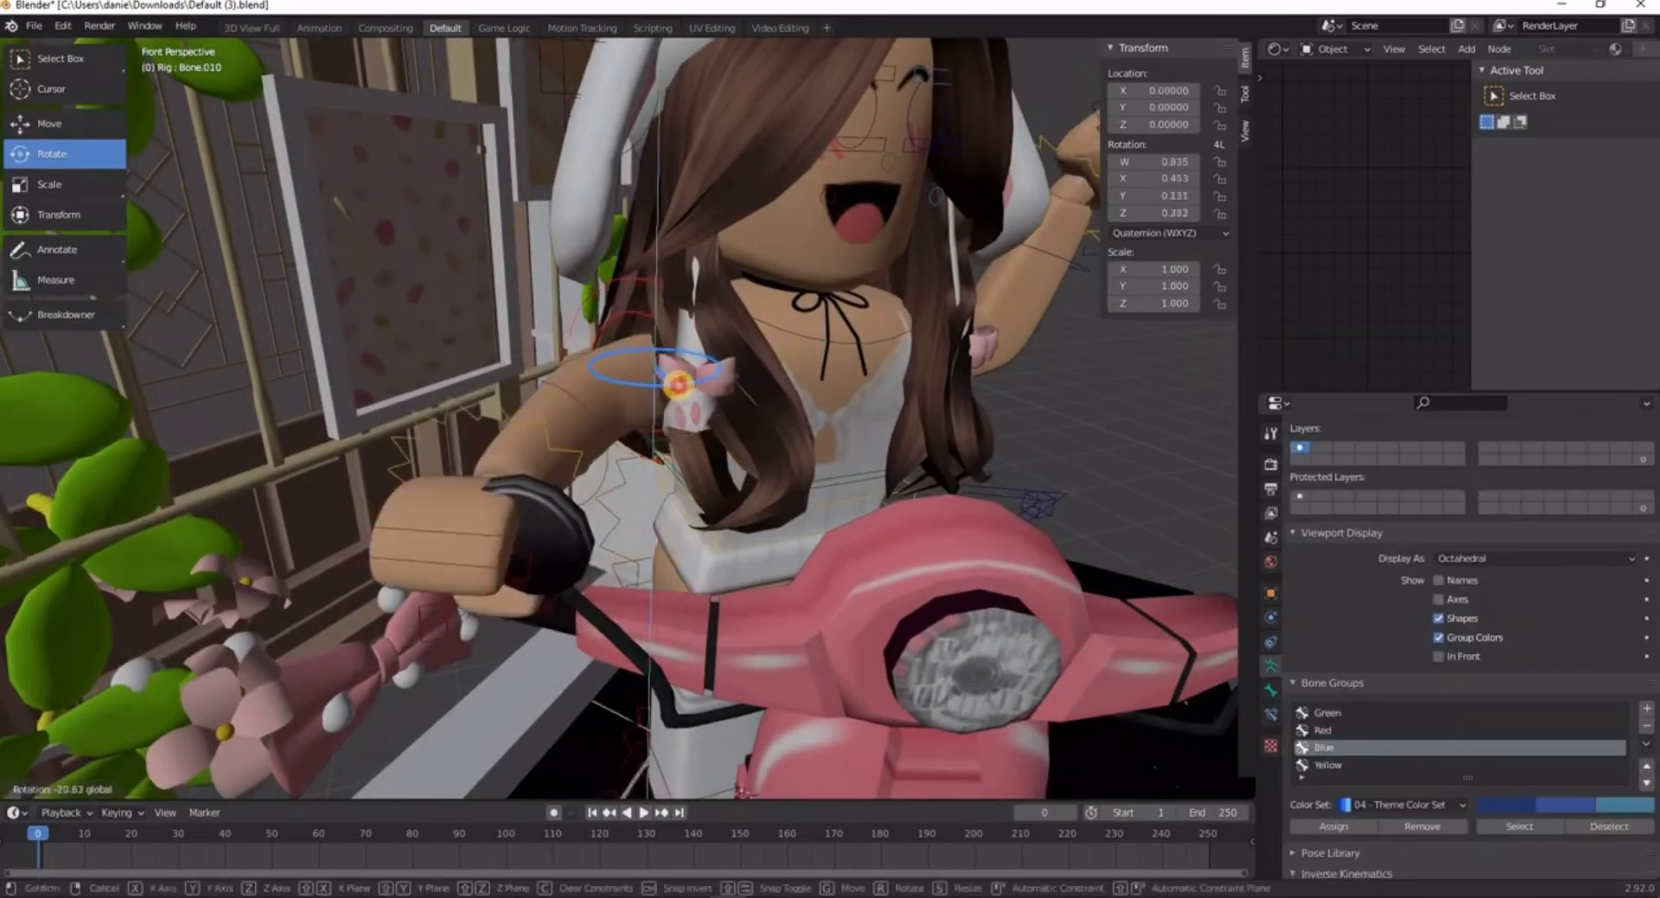
mouse_move(690, 386)
left_mouse_down()
mouse_move(682, 371)
mouse_move(706, 380)
left_mouse_up()
key("r")
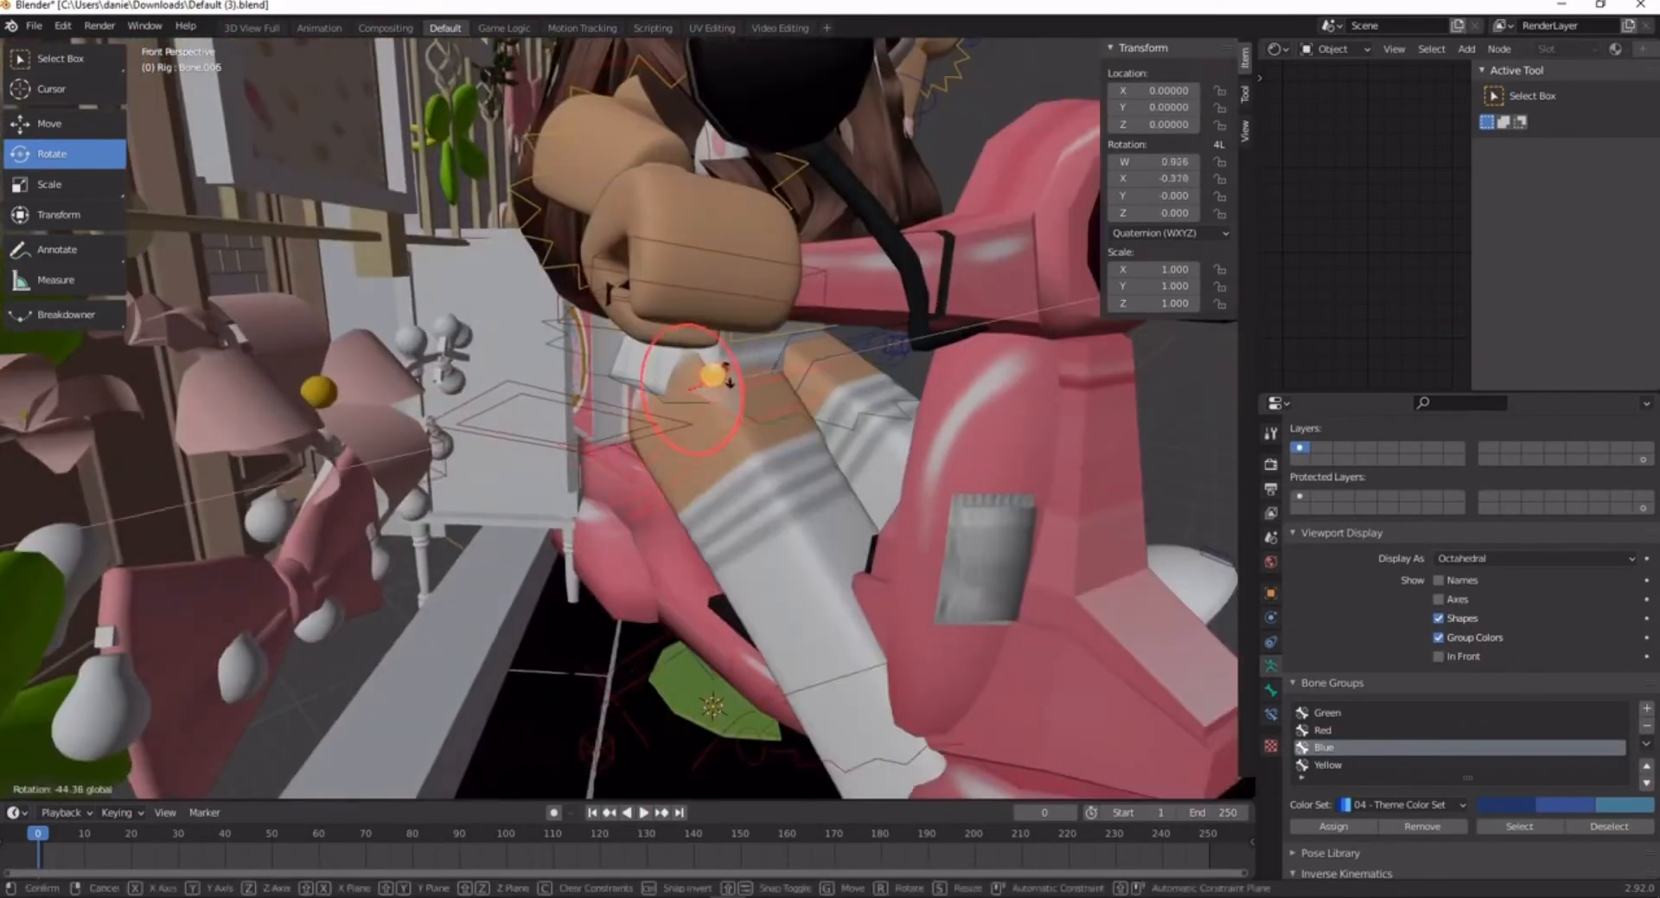
key("grave")
left_click(644, 374)
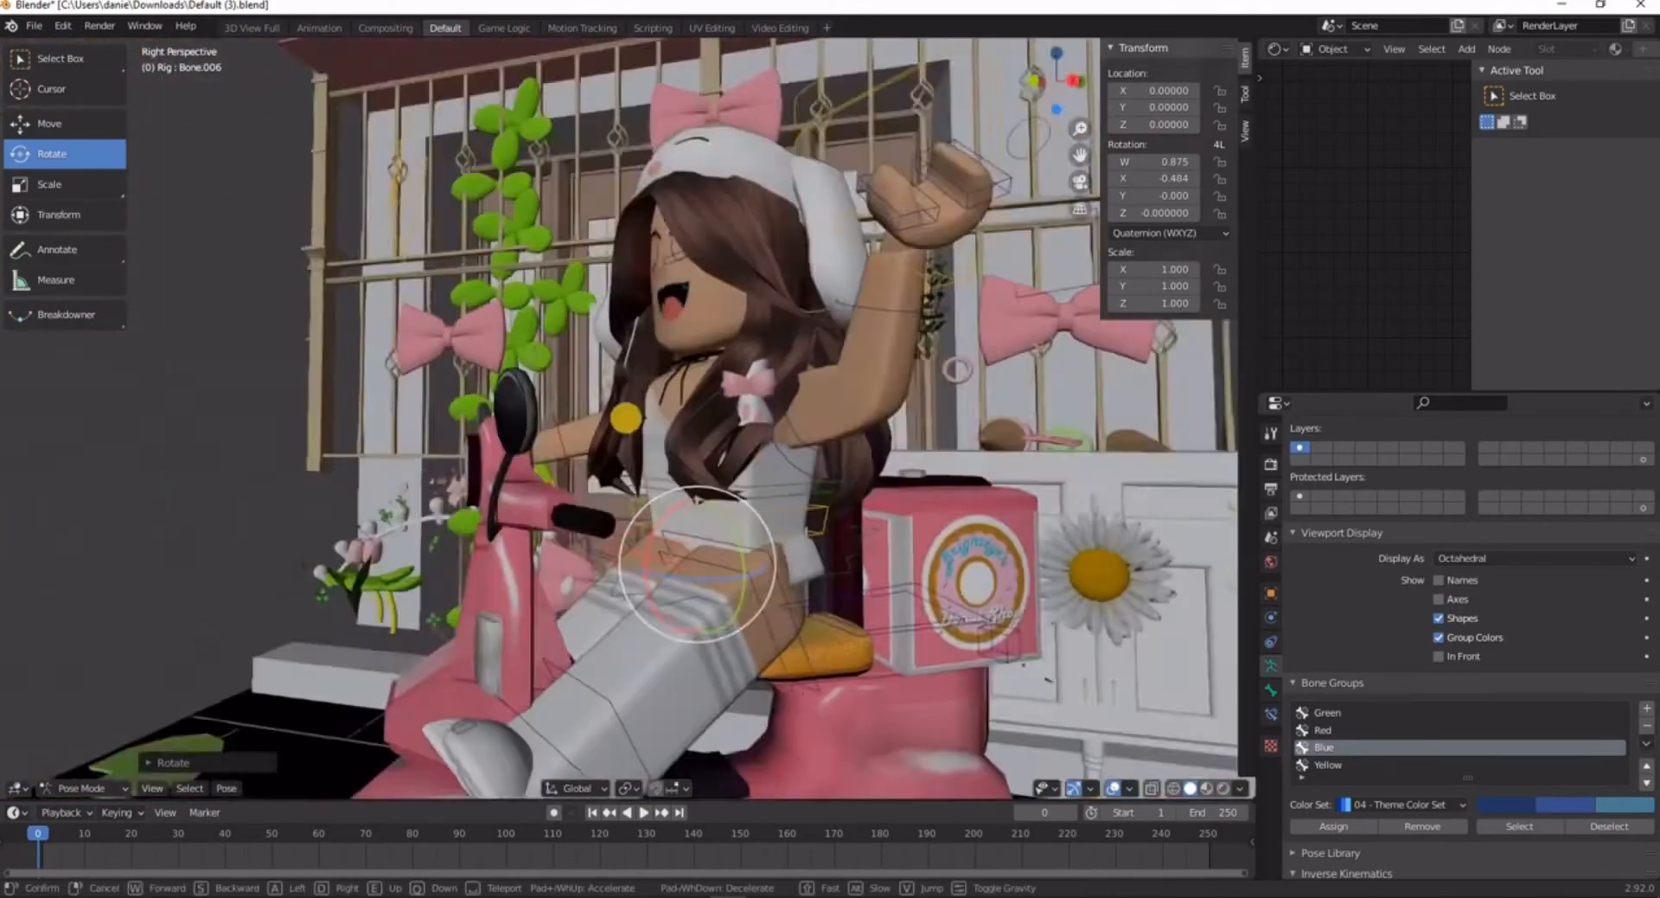
- Move Bone.003 so the leg comes down onto the scooter seat
key("g")
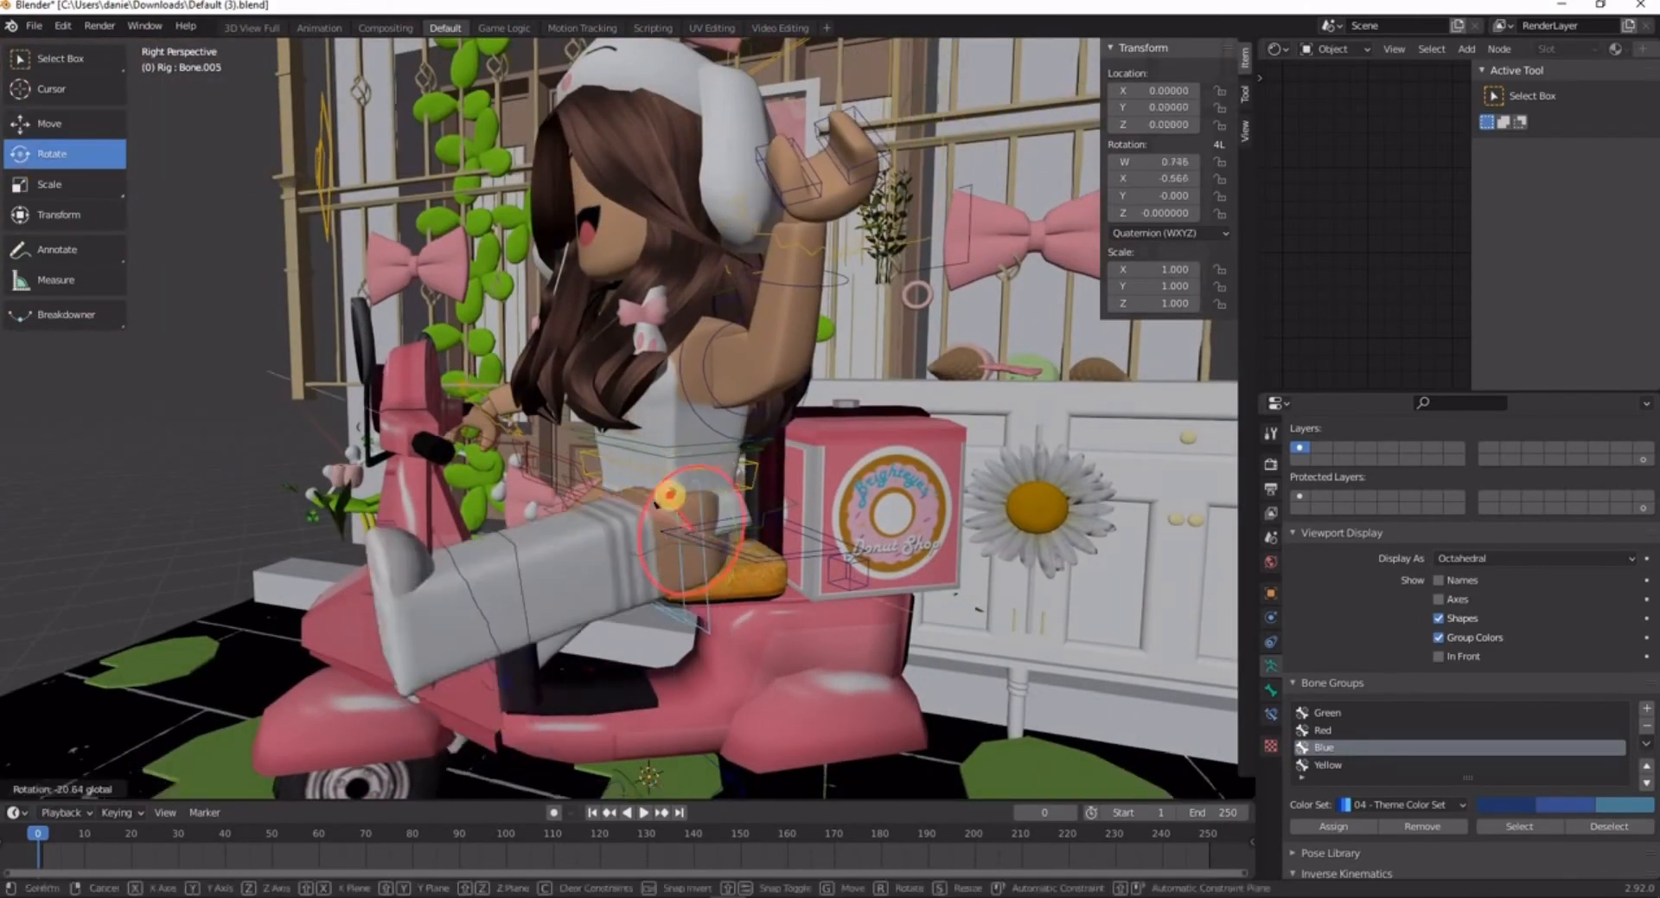
left_click_drag(484, 553, 749, 474)
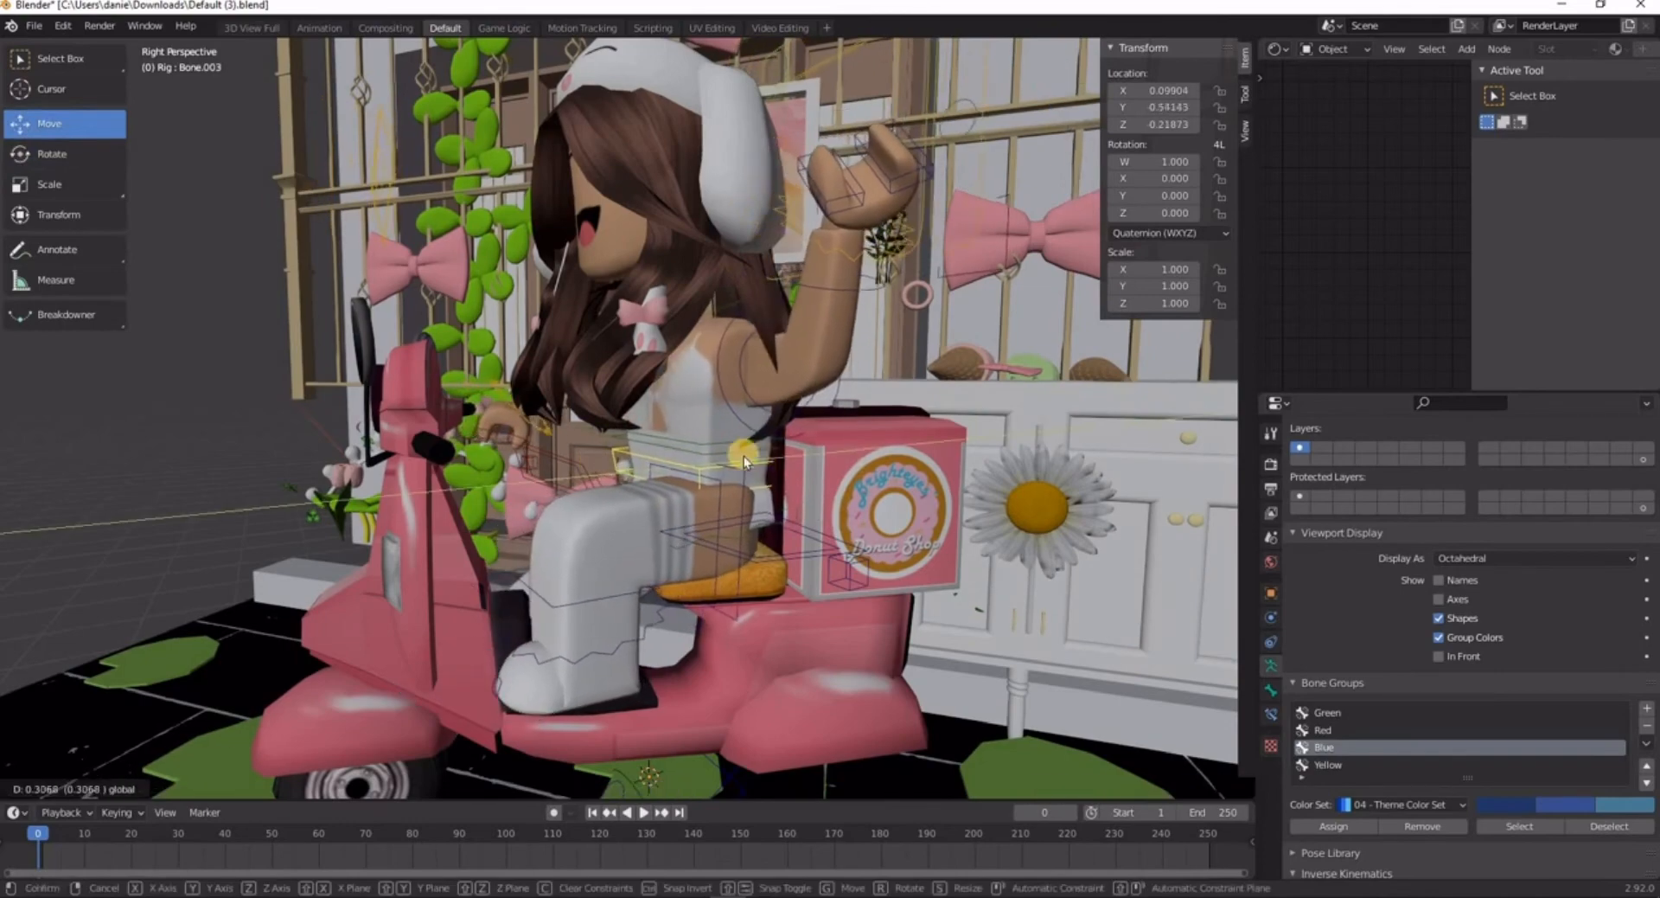
left_click(733, 449)
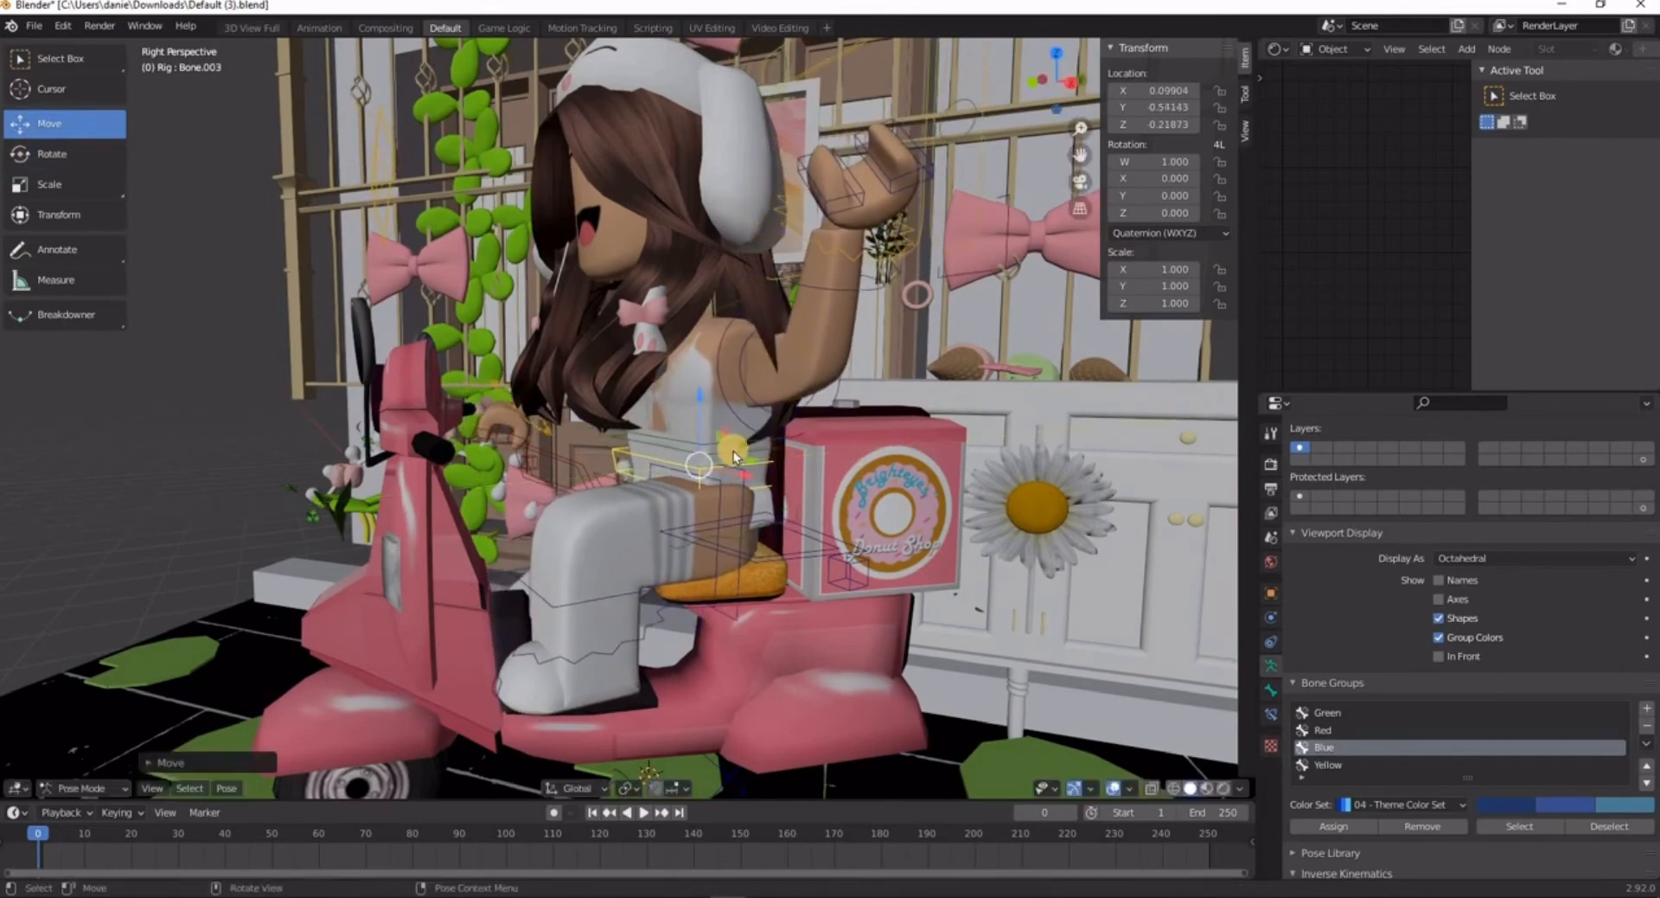
key("shift+grave")
key("w")
key("s")
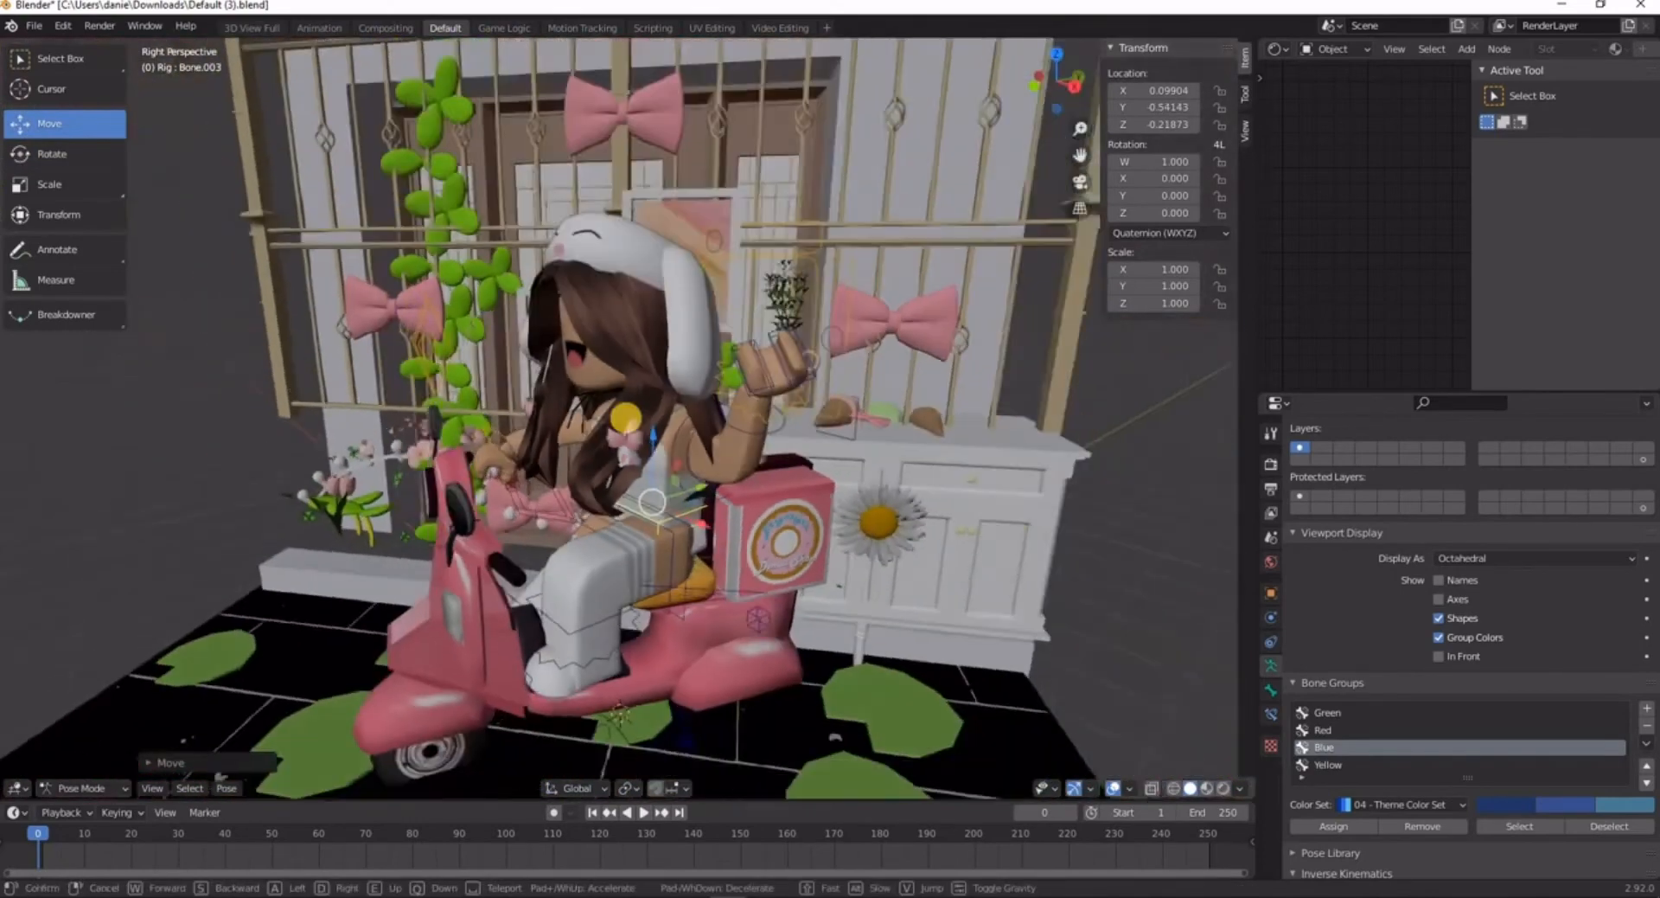
key("w")
key("s")
key("w")
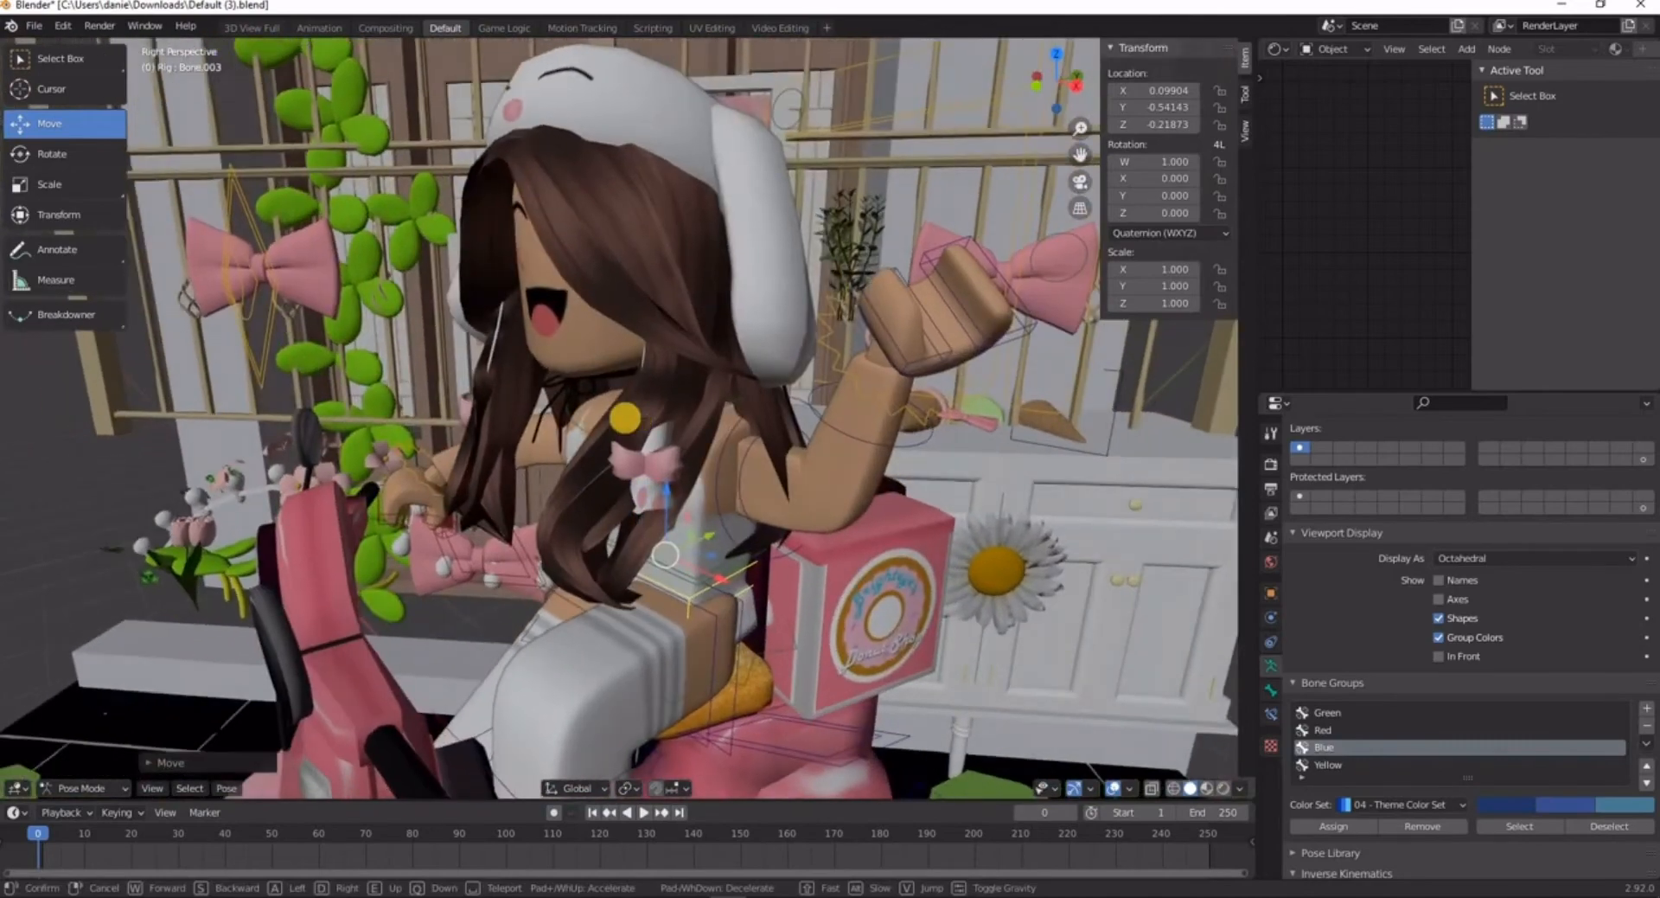
left_click(626, 419)
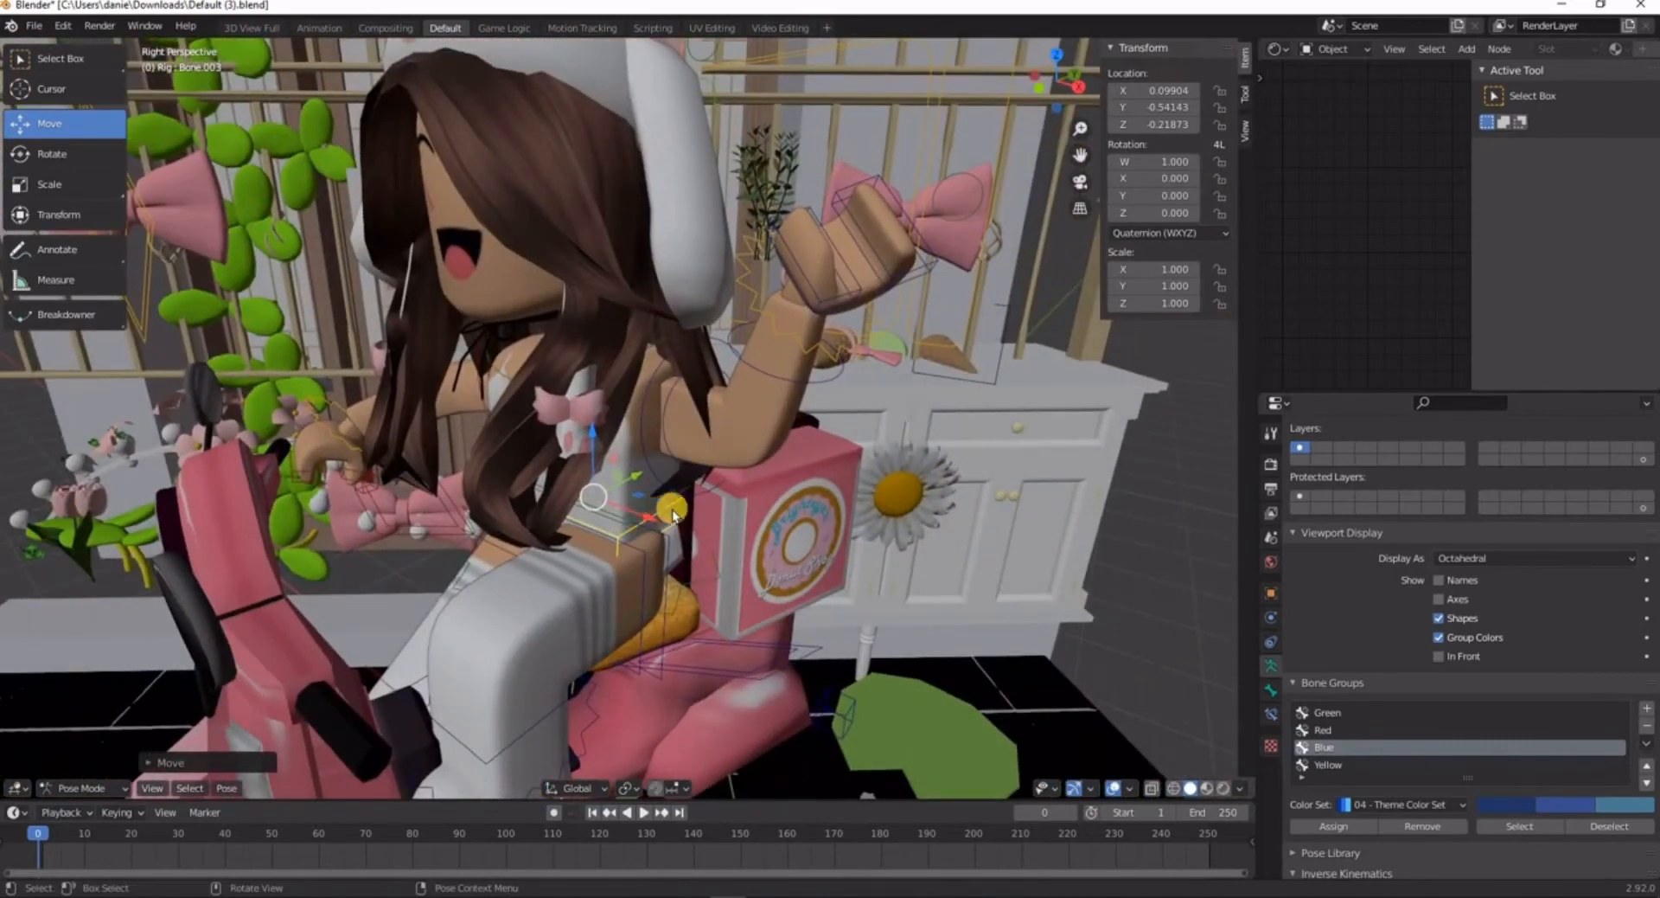
- Shift the torso bone along Y, rotate Bone.008, then pick the avatar's head mesh
left_click(663, 523)
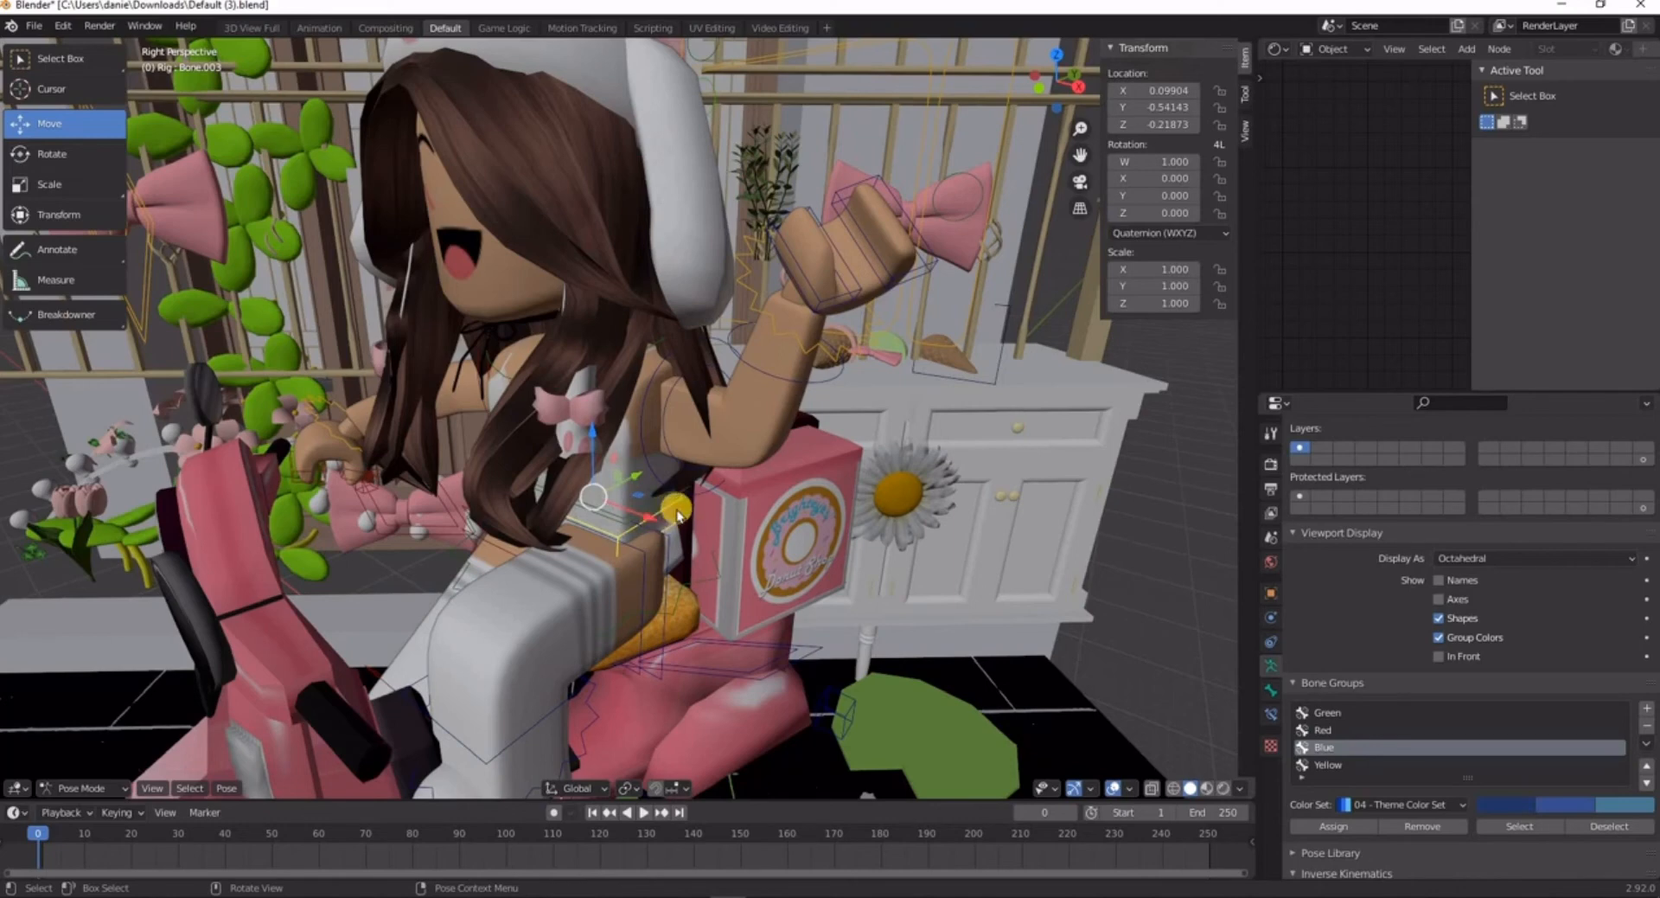
left_click_drag(623, 484, 614, 497)
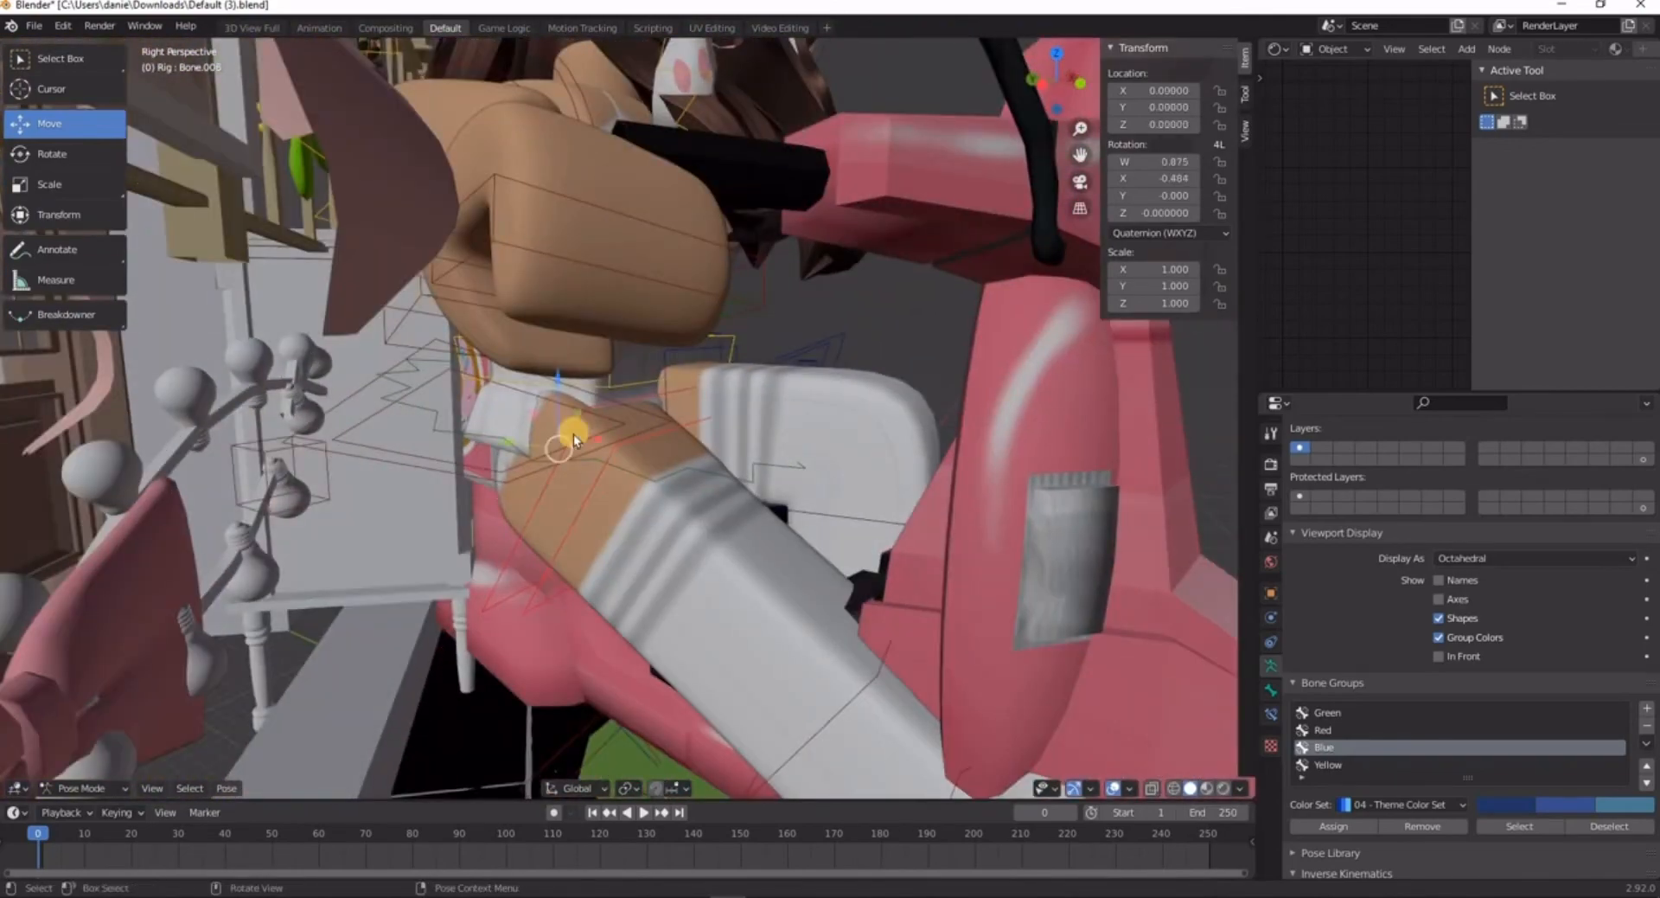
key("shift+space")
key("r")
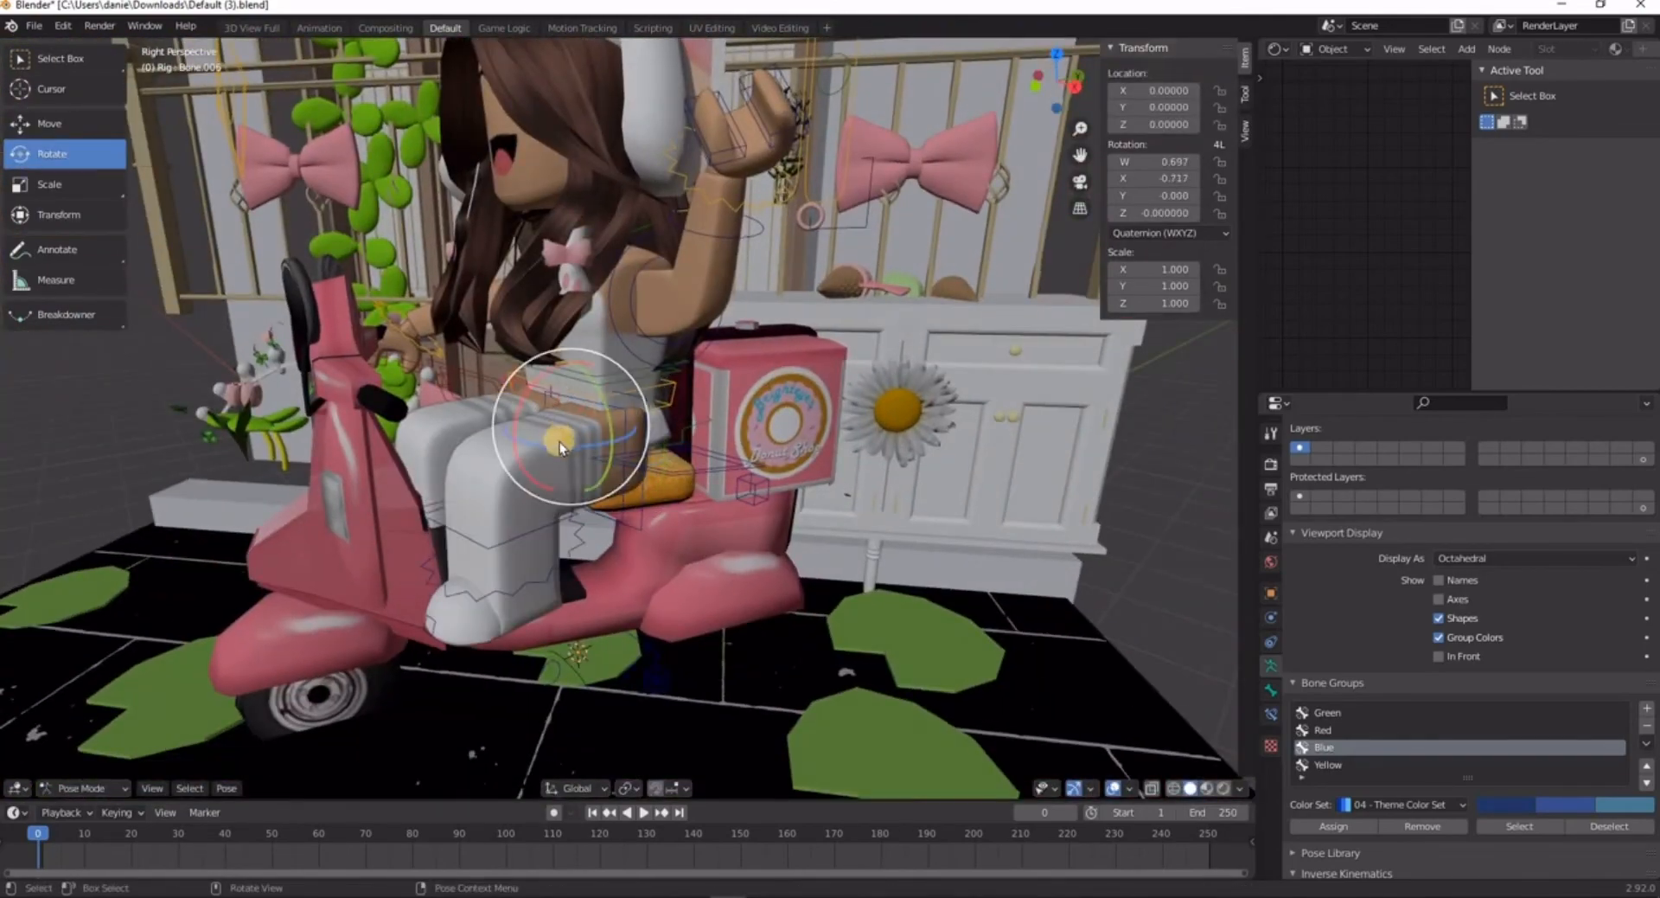
key("shift+space")
key("g")
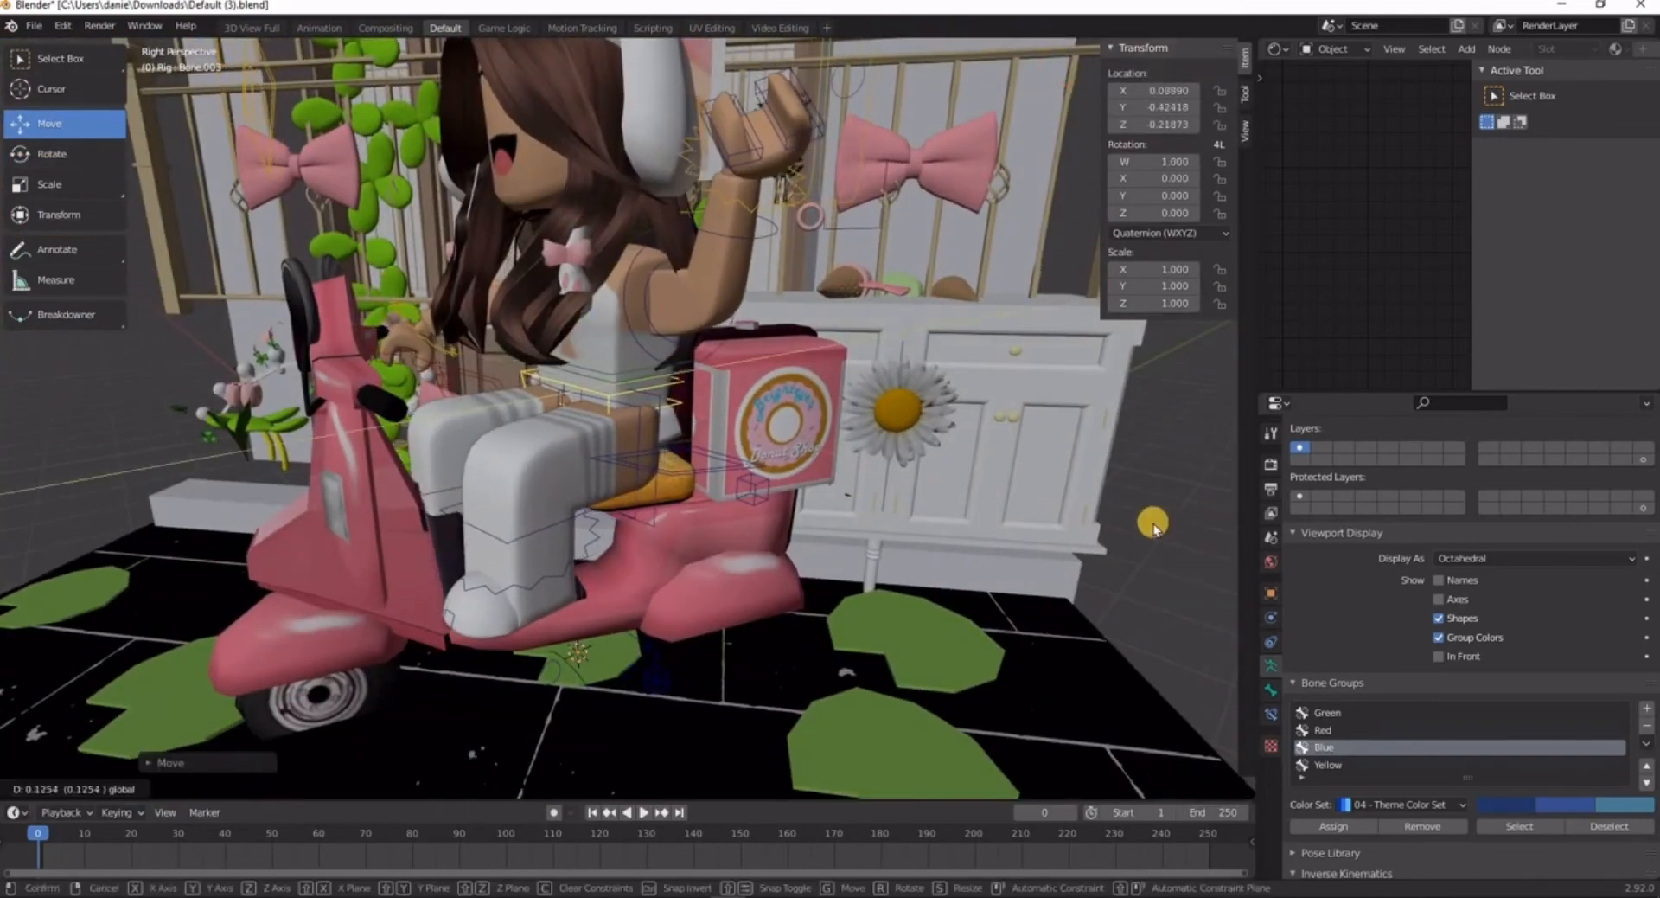
key("shift+grave")
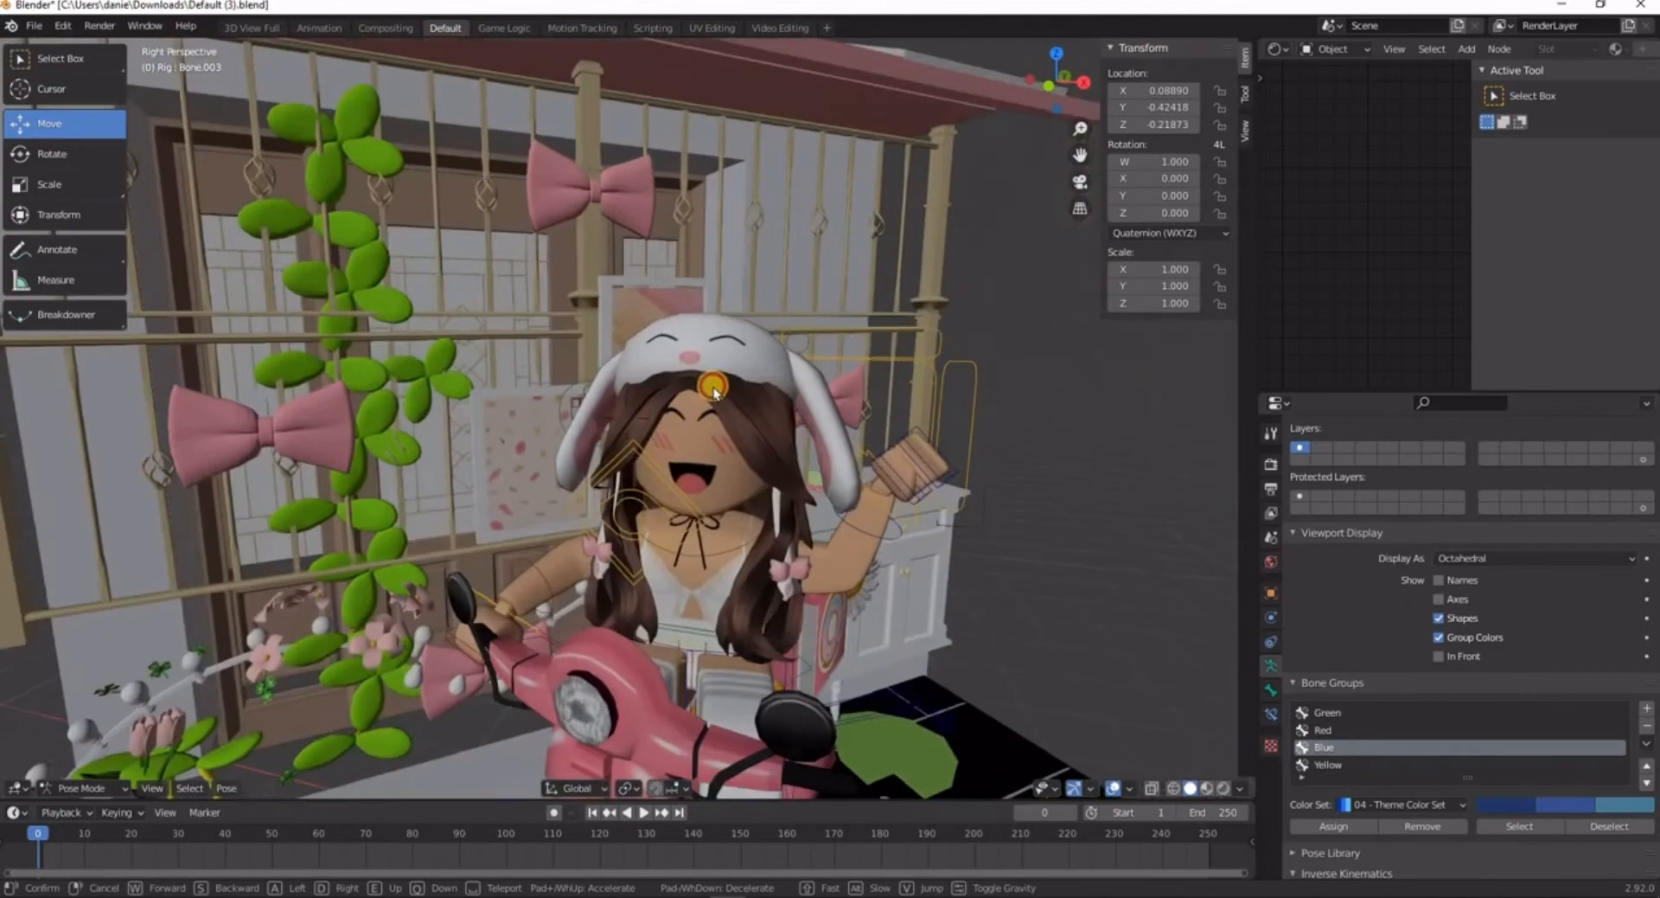
left_click(714, 387)
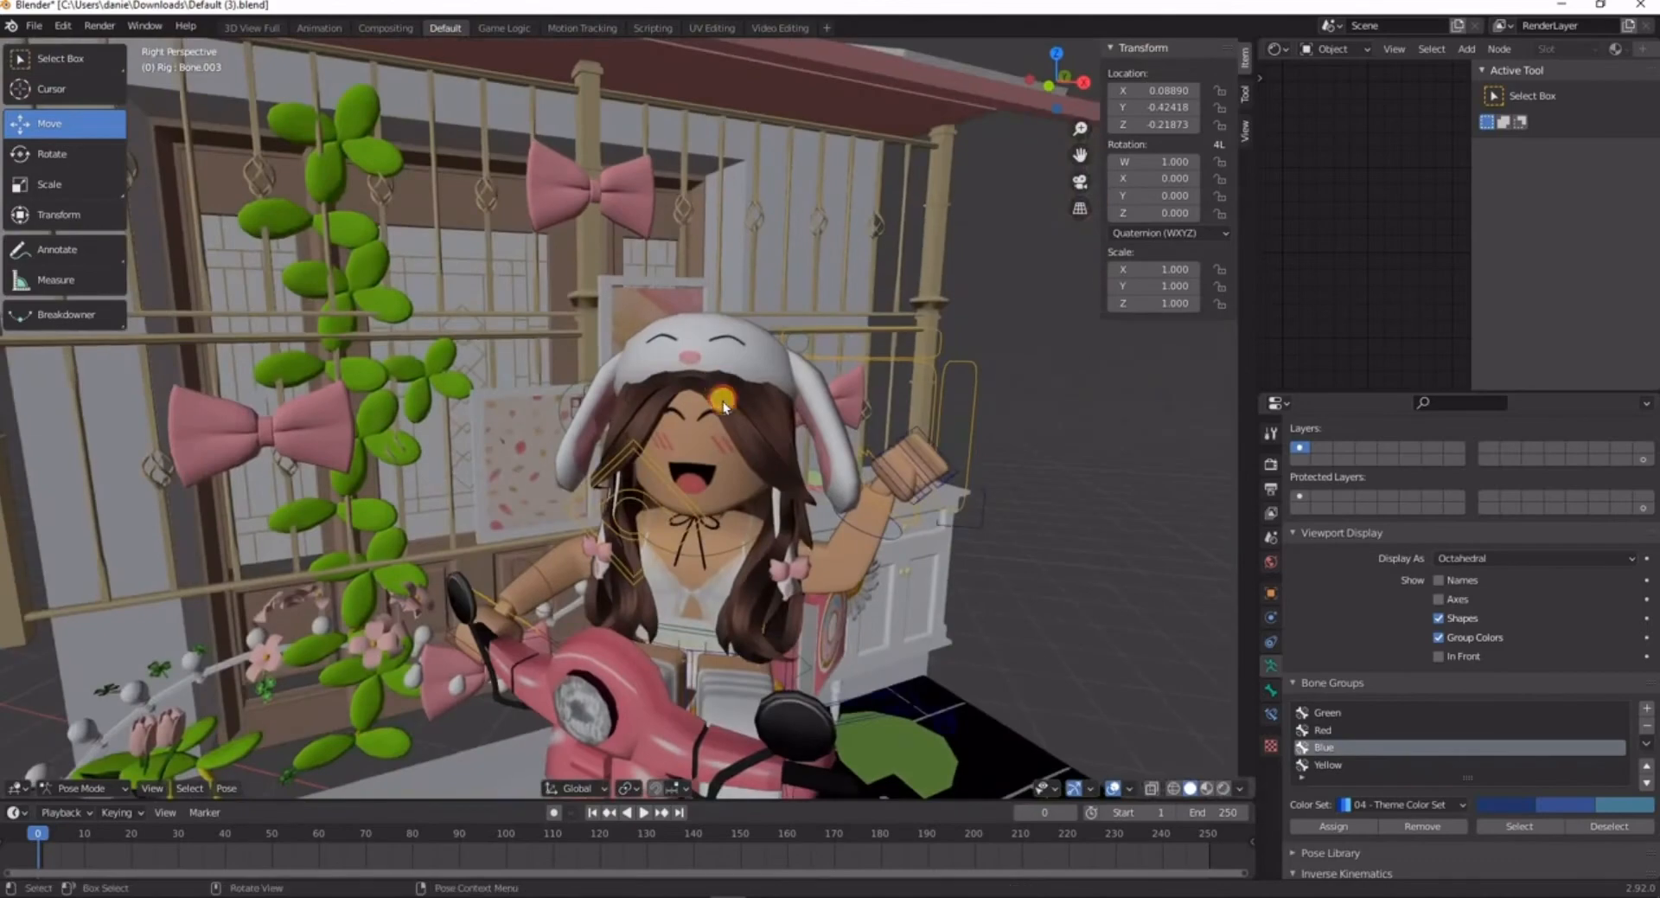
- Move the avatar's head along the Y axis
left_click(742, 483)
key("shift+grave")
key("d")
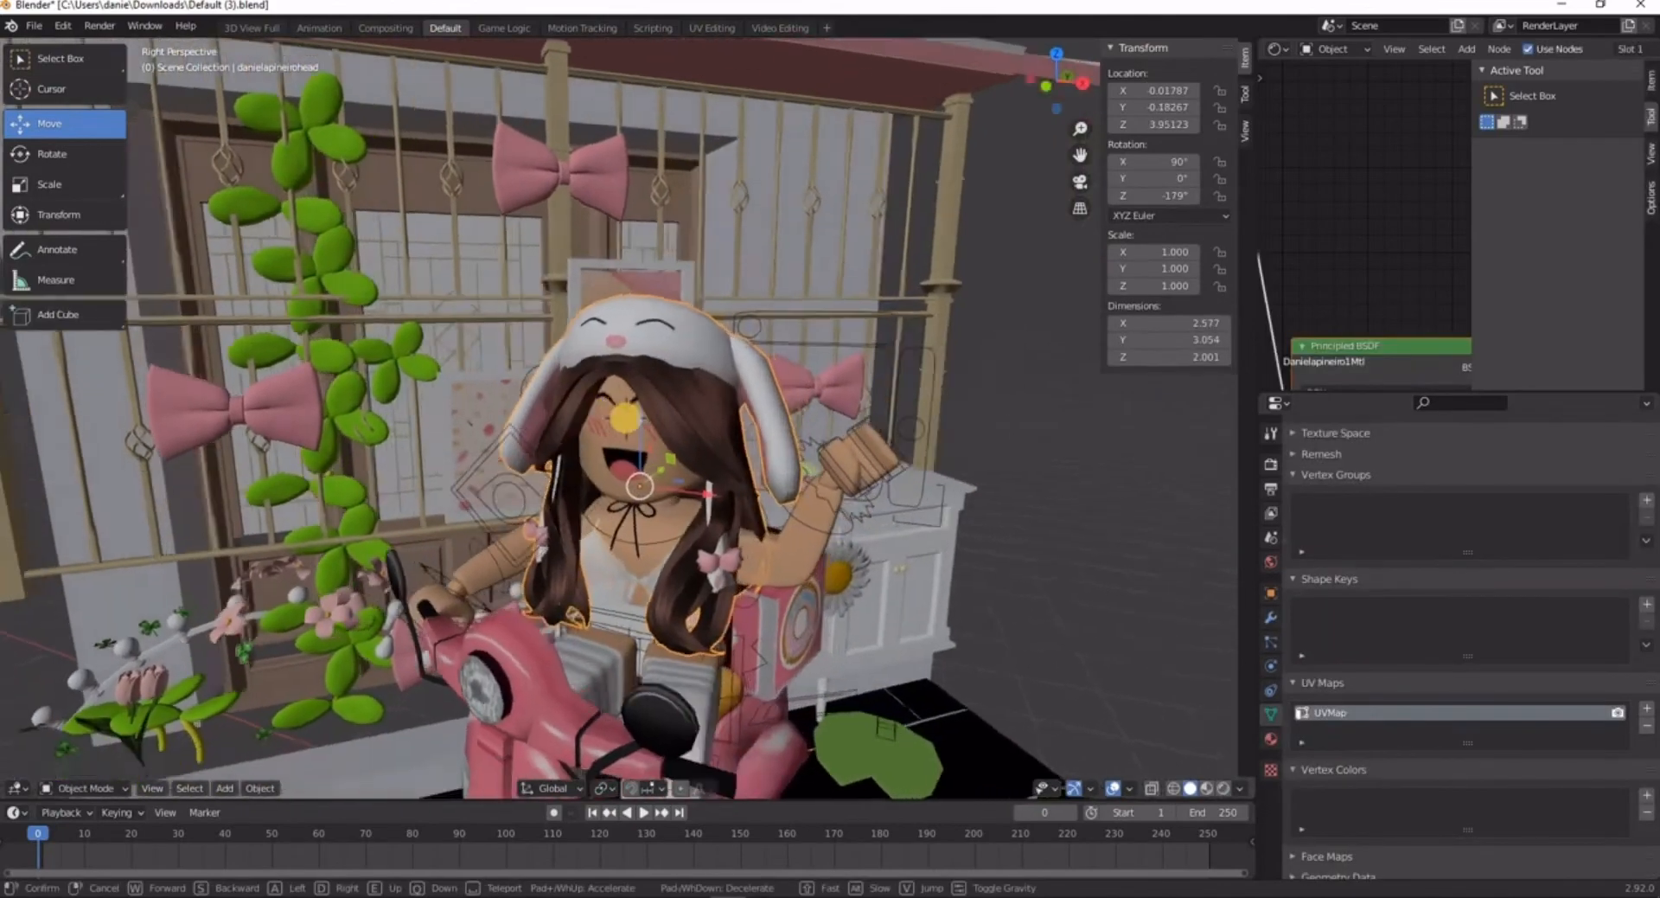
key("w")
left_click(605, 404)
mouse_move(601, 411)
left_mouse_down()
mouse_move(677, 390)
mouse_move(634, 323)
mouse_move(622, 388)
left_mouse_up()
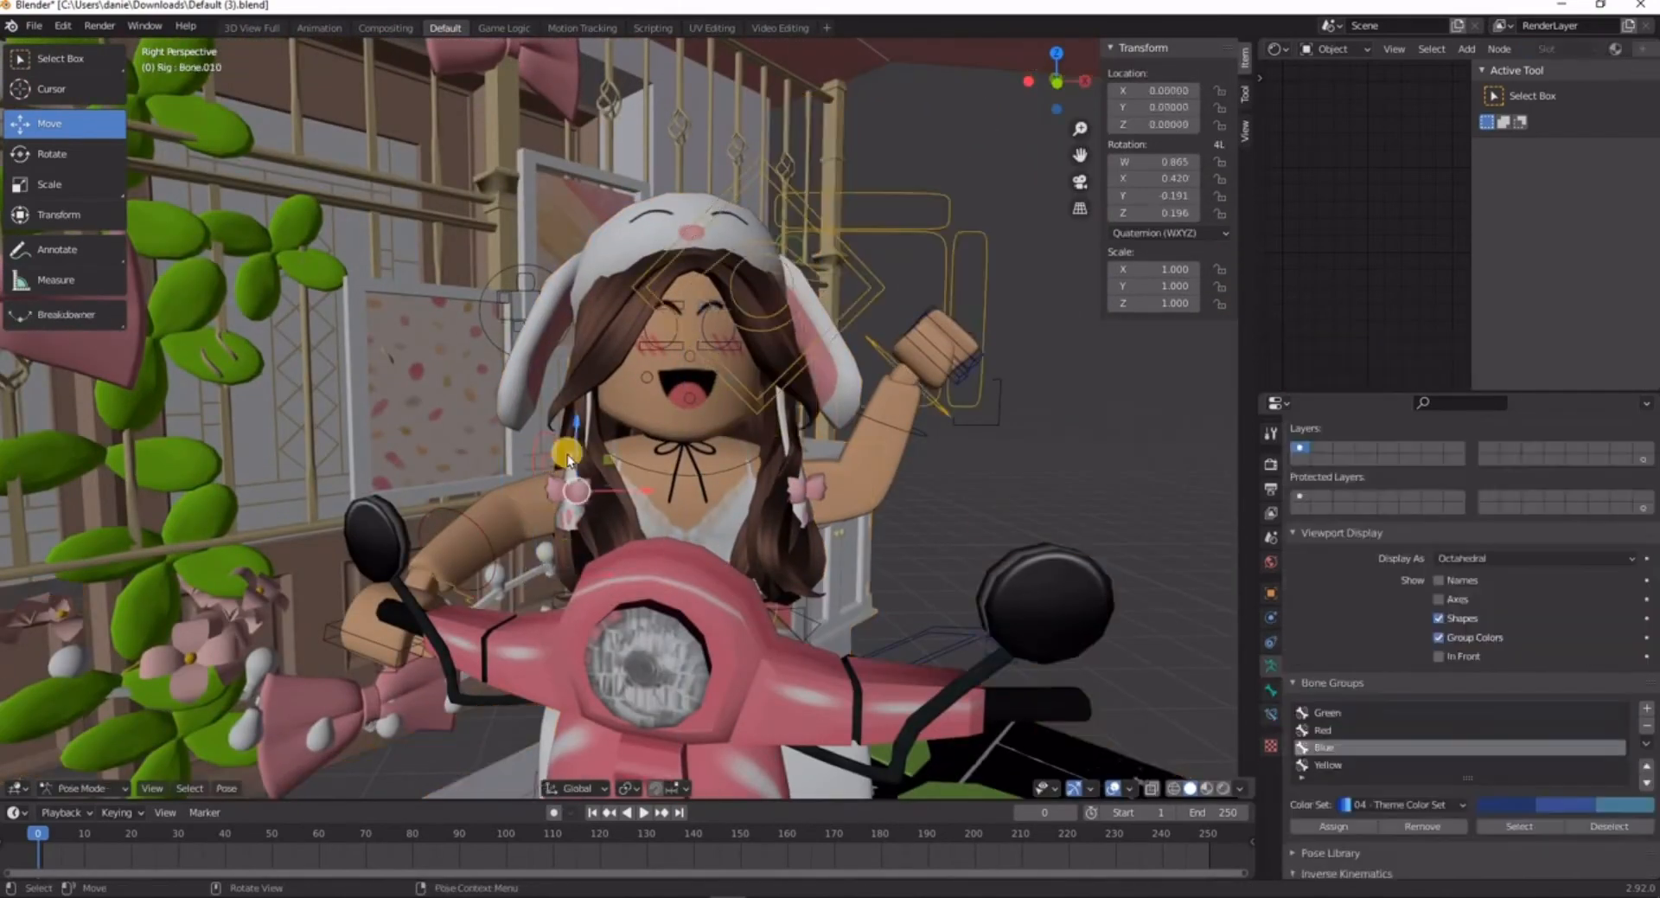
- Rotate Bone.010 and Bone.012 of the rig
left_click(51, 153)
left_click_drag(470, 523, 570, 454)
left_click(471, 557)
left_click_drag(467, 554, 415, 536)
left_click_drag(459, 566, 1009, 571)
- Rotate Bone.005 of the rig
key("shift+grave")
key("s")
left_click(627, 418)
left_click(574, 348)
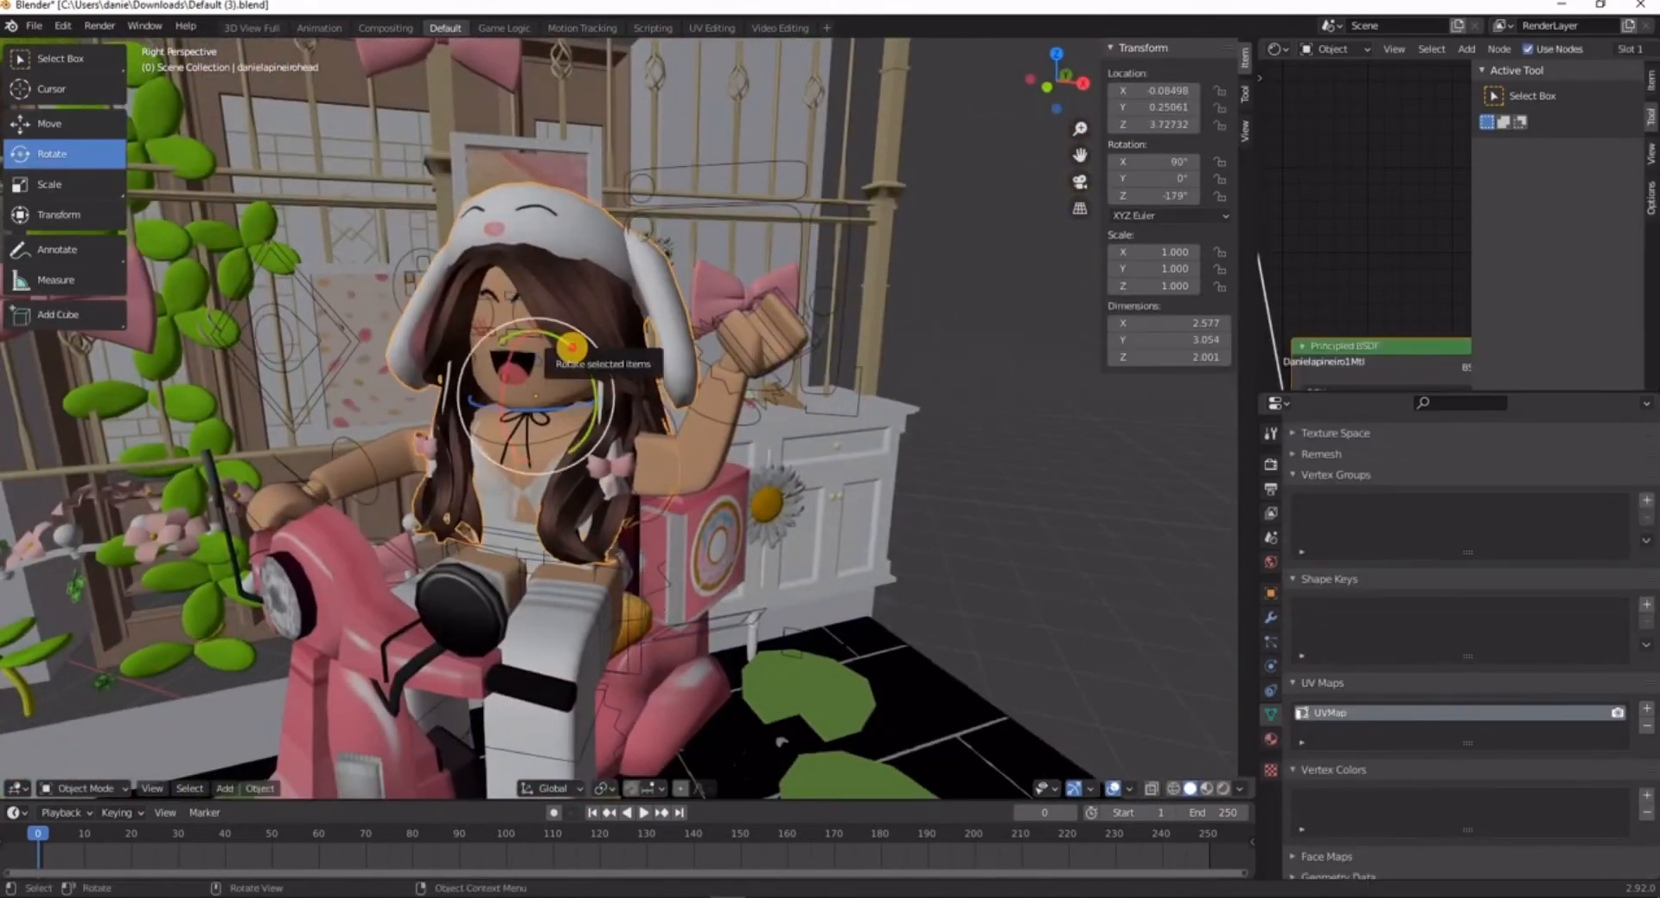
left_click(636, 562)
left_click_drag(635, 536, 623, 570)
right_click(978, 475)
left_click(1082, 408)
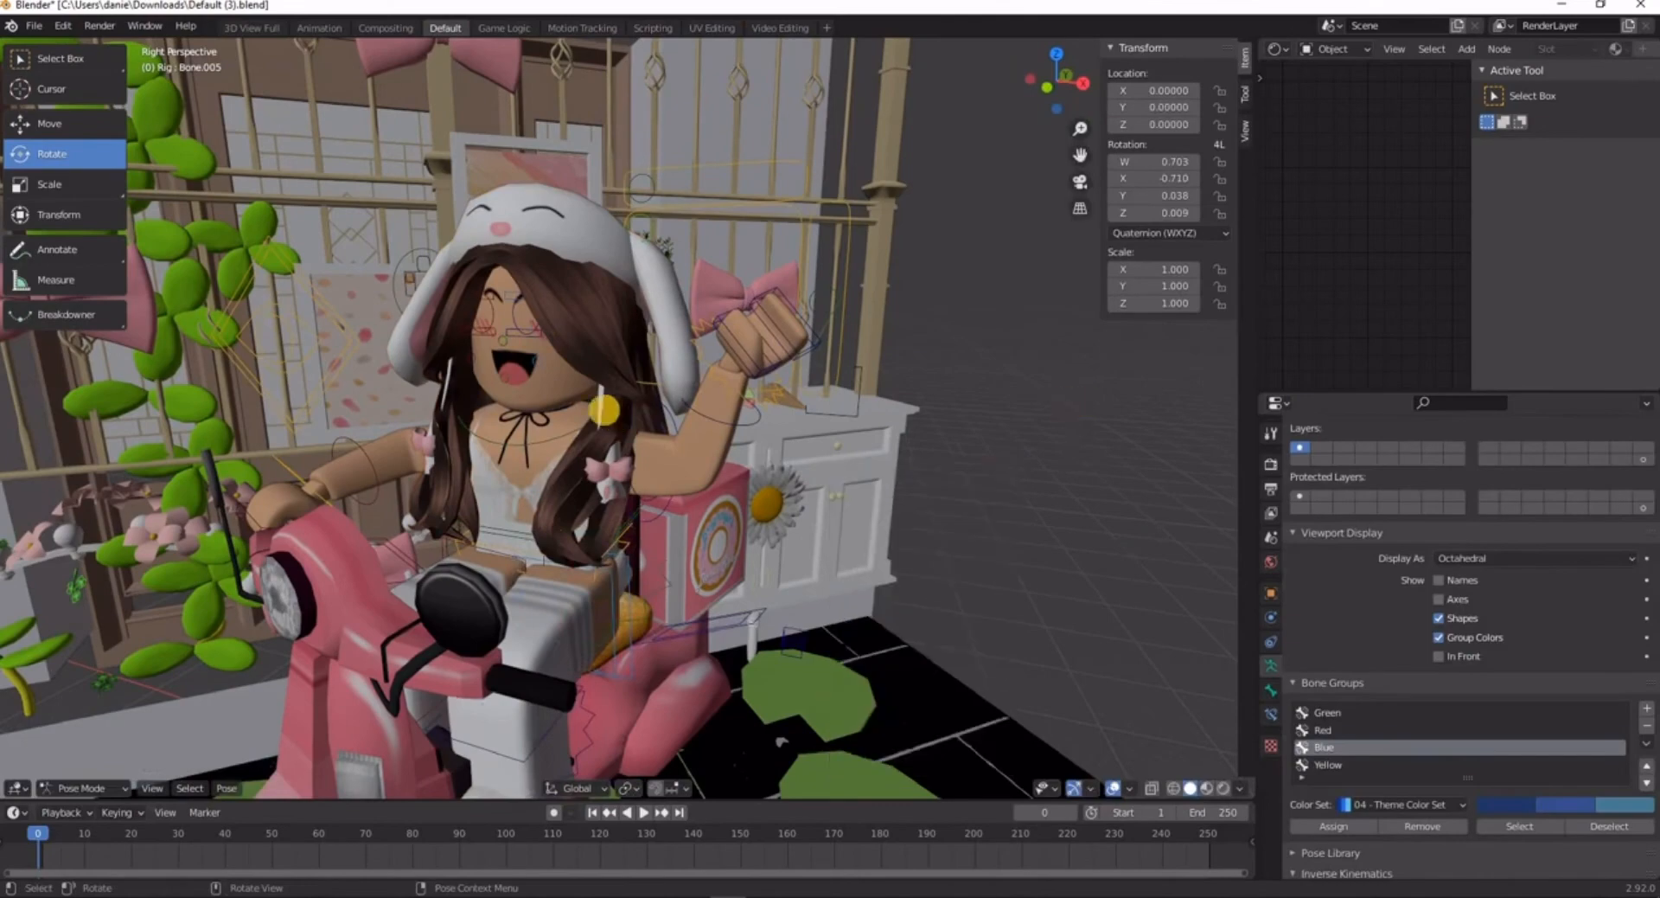
- Frame the waving avatar up close and return the rig to Object Mode
key("shift+grave")
key("s")
key("w")
key("s")
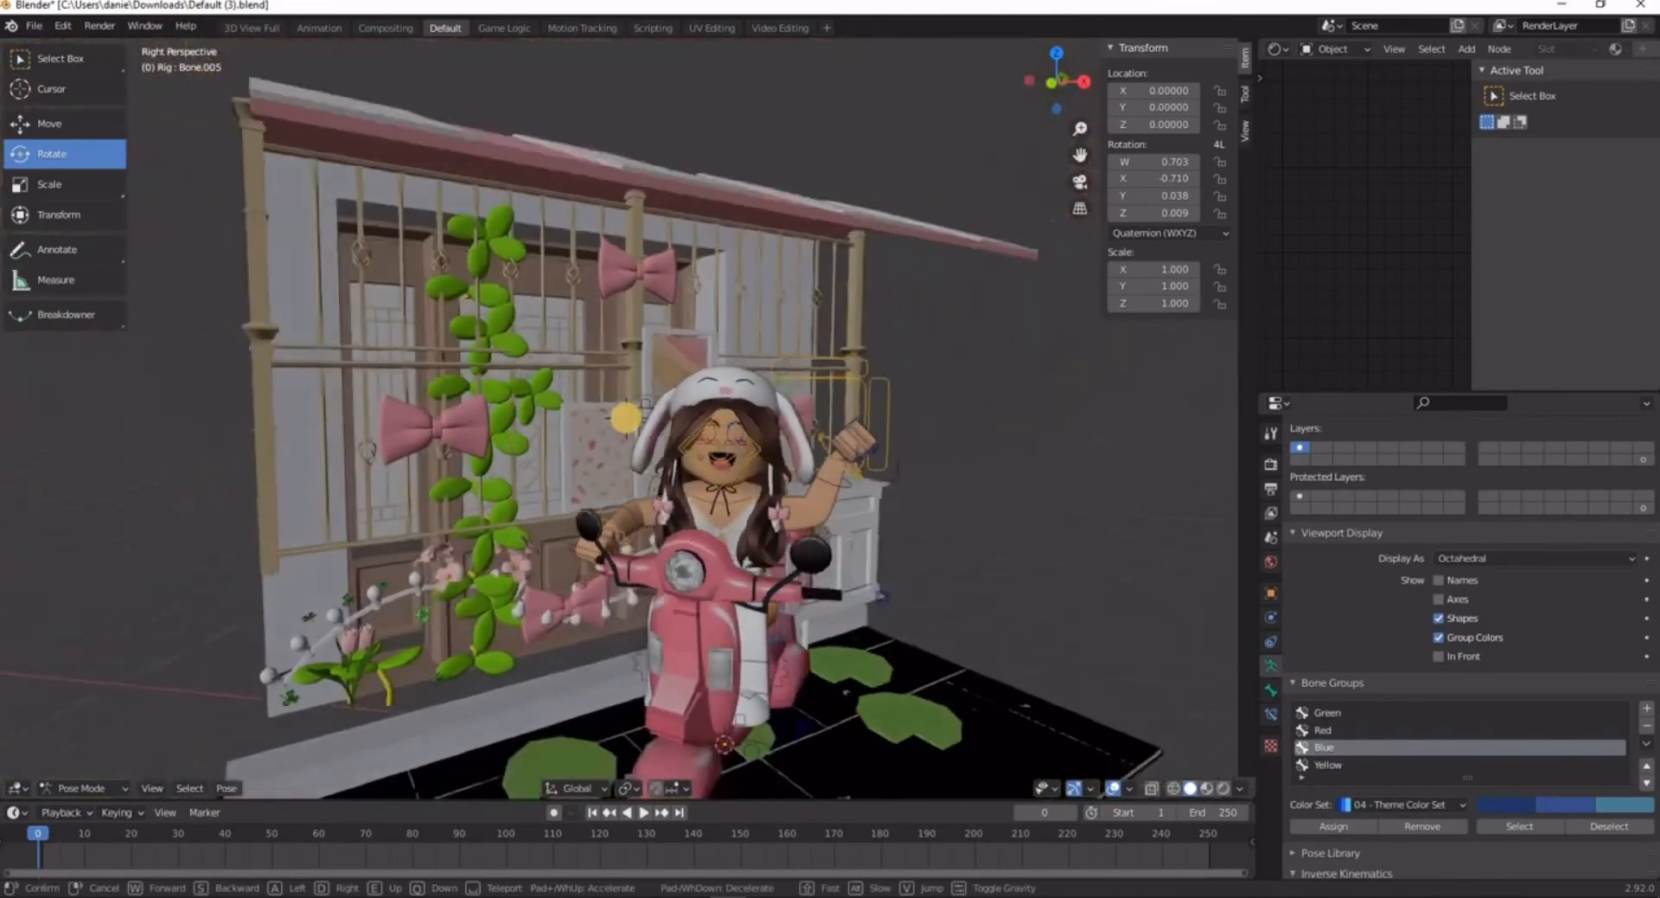
key("w")
key("s")
key("w")
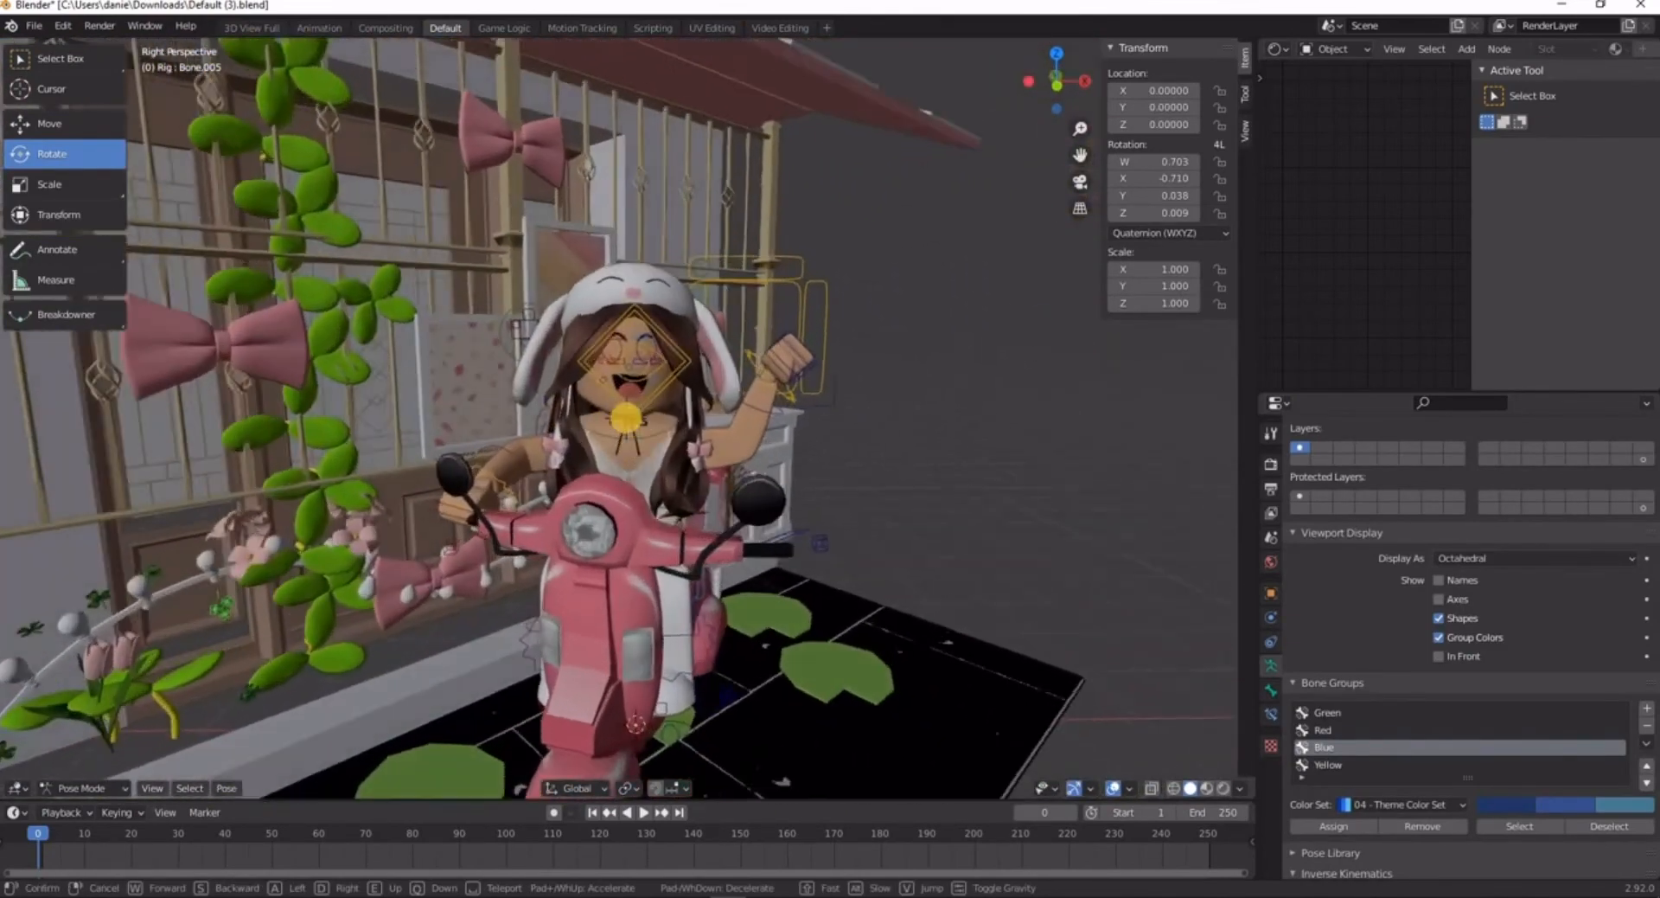
key("w")
left_click(774, 526)
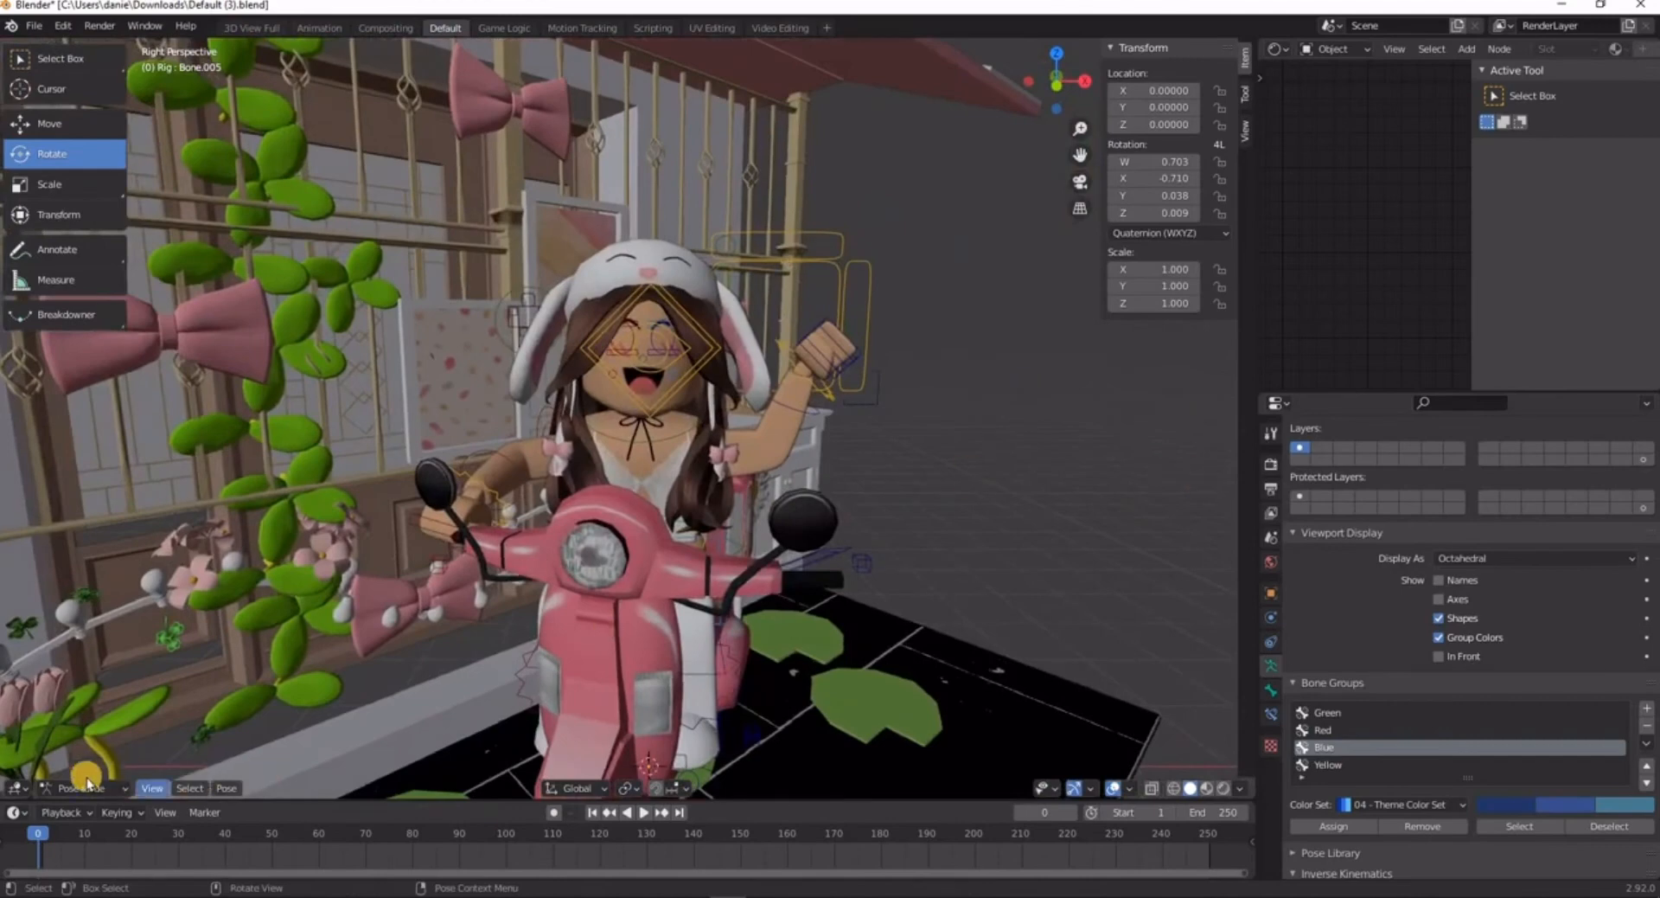
left_click(109, 791)
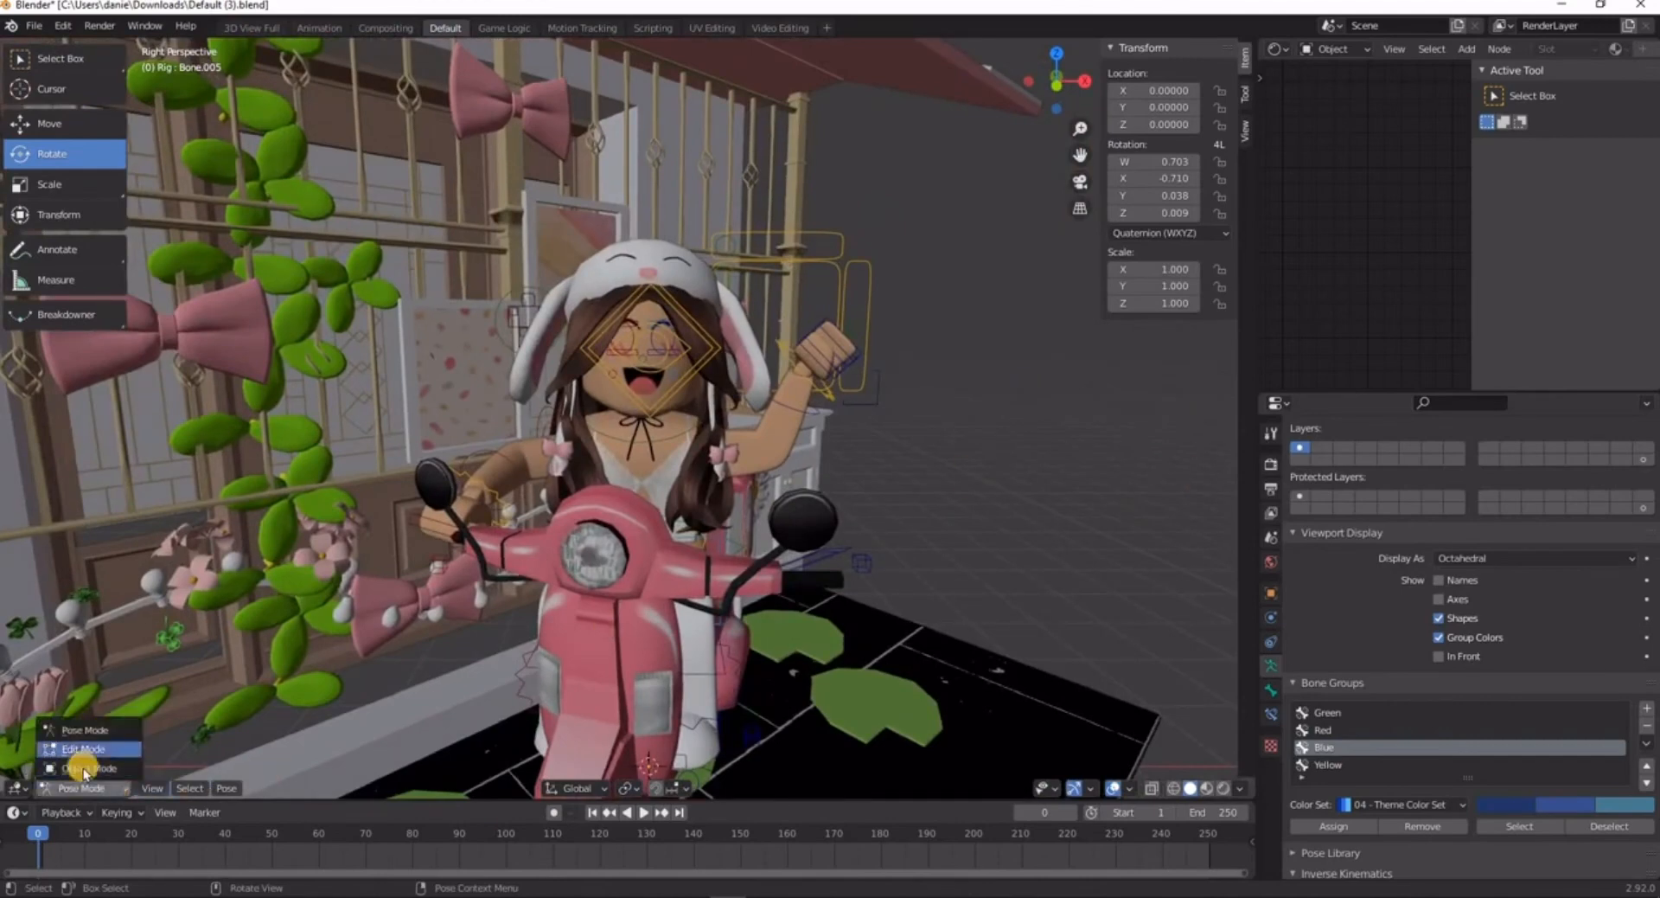
left_click(74, 751)
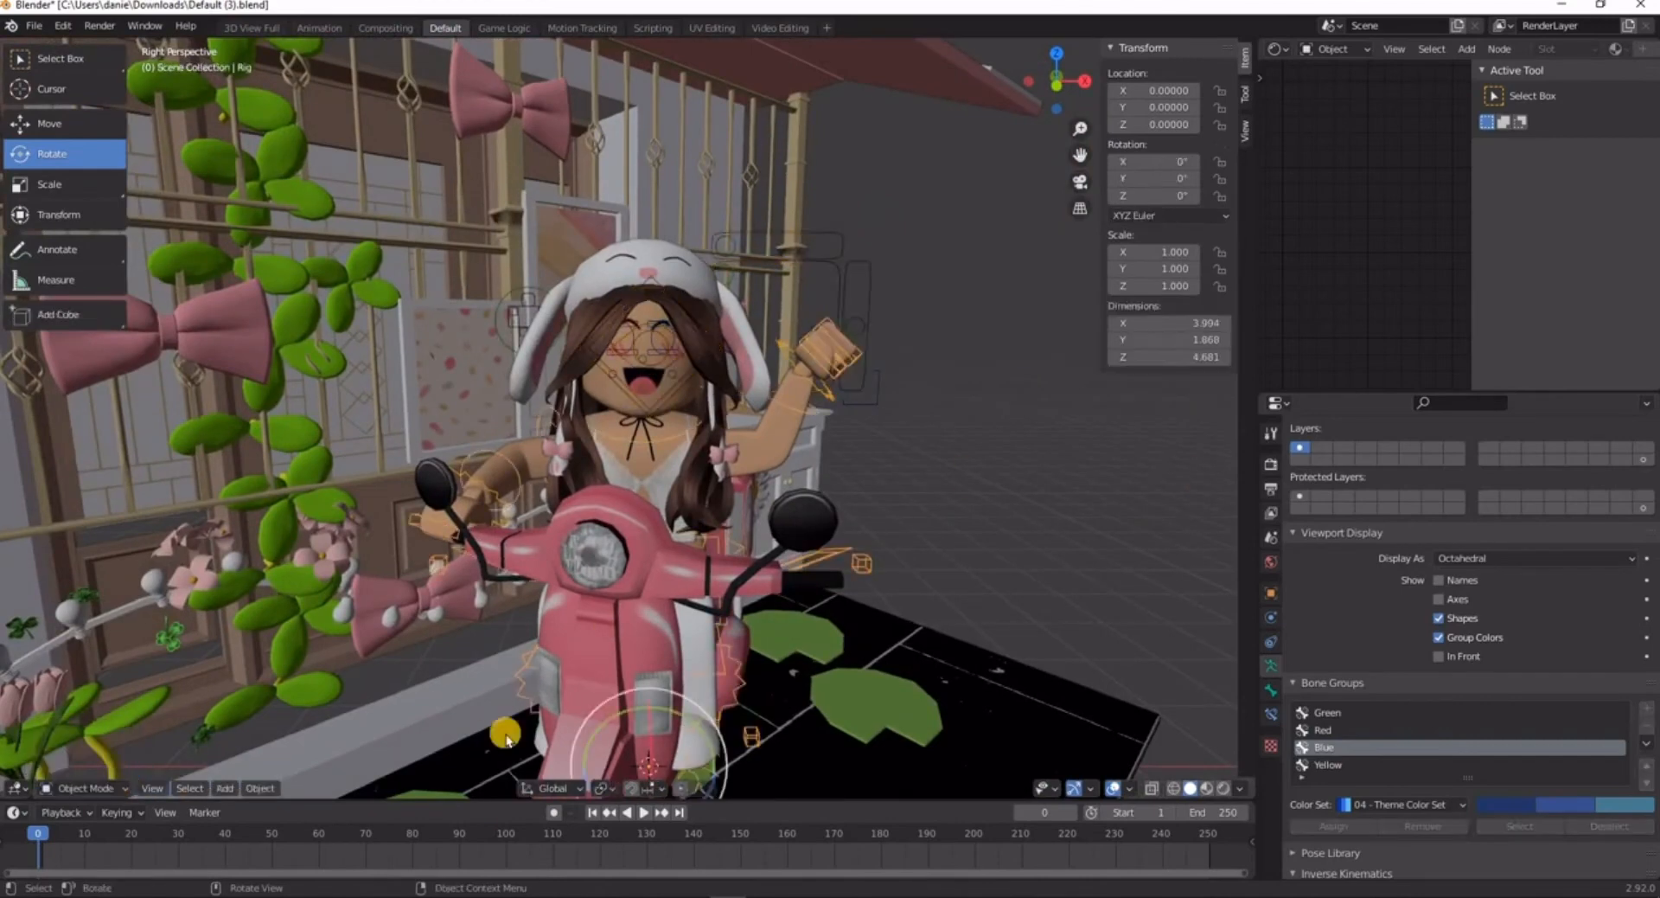
- Deselect the rig, add a new camera and look through it
left_click(1119, 439)
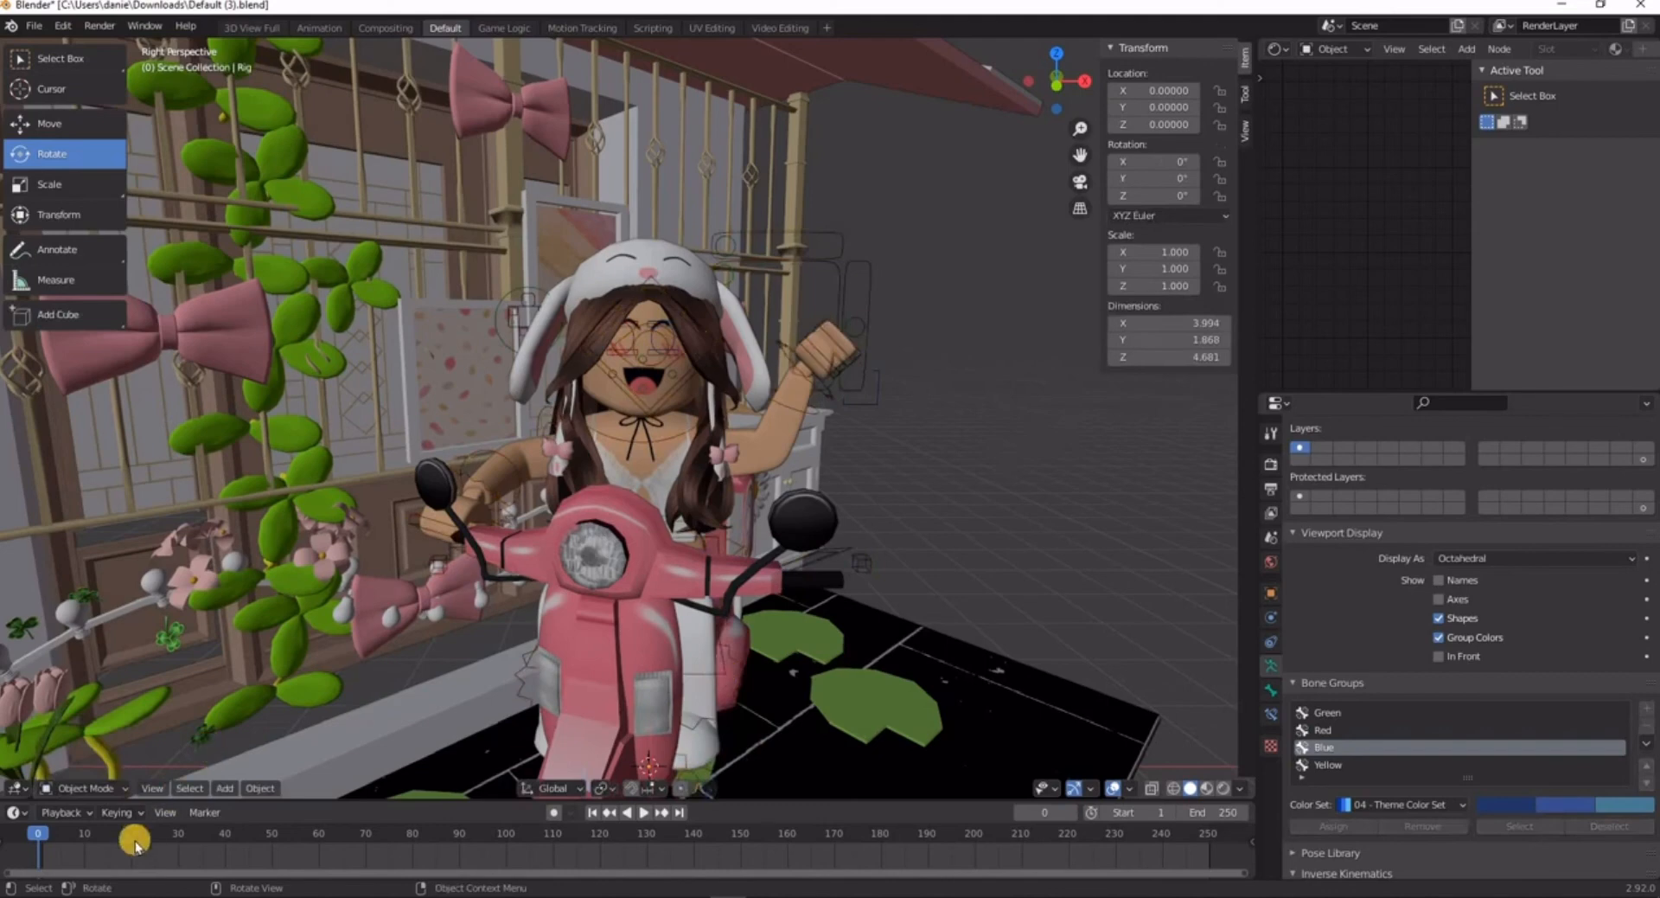
left_click(227, 788)
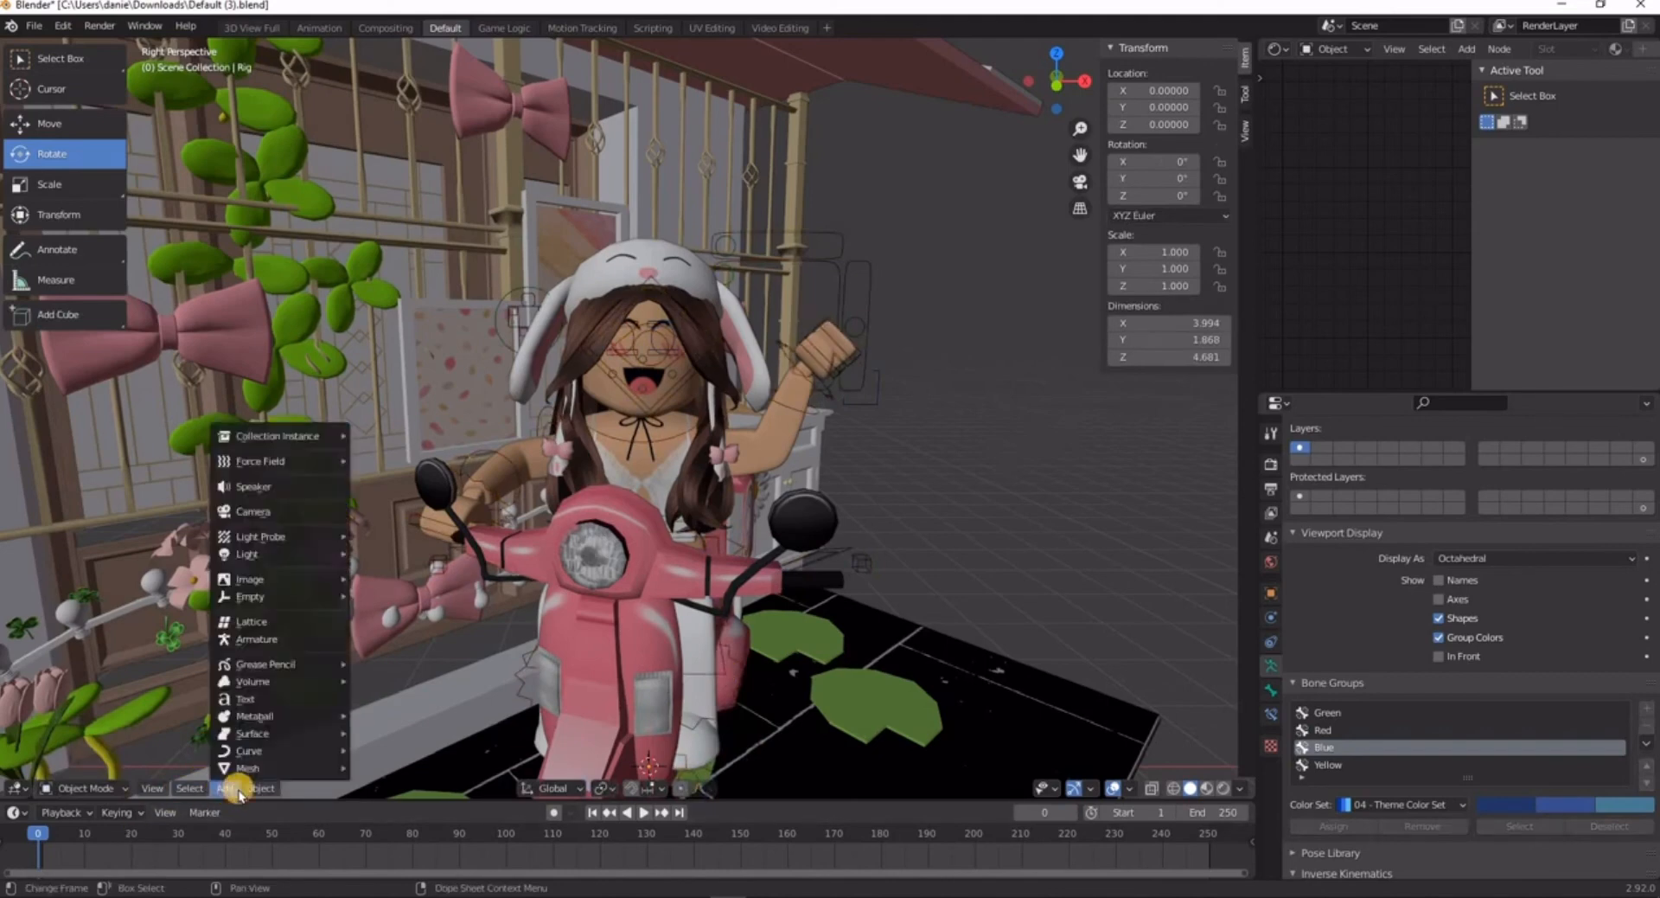
left_click(232, 512)
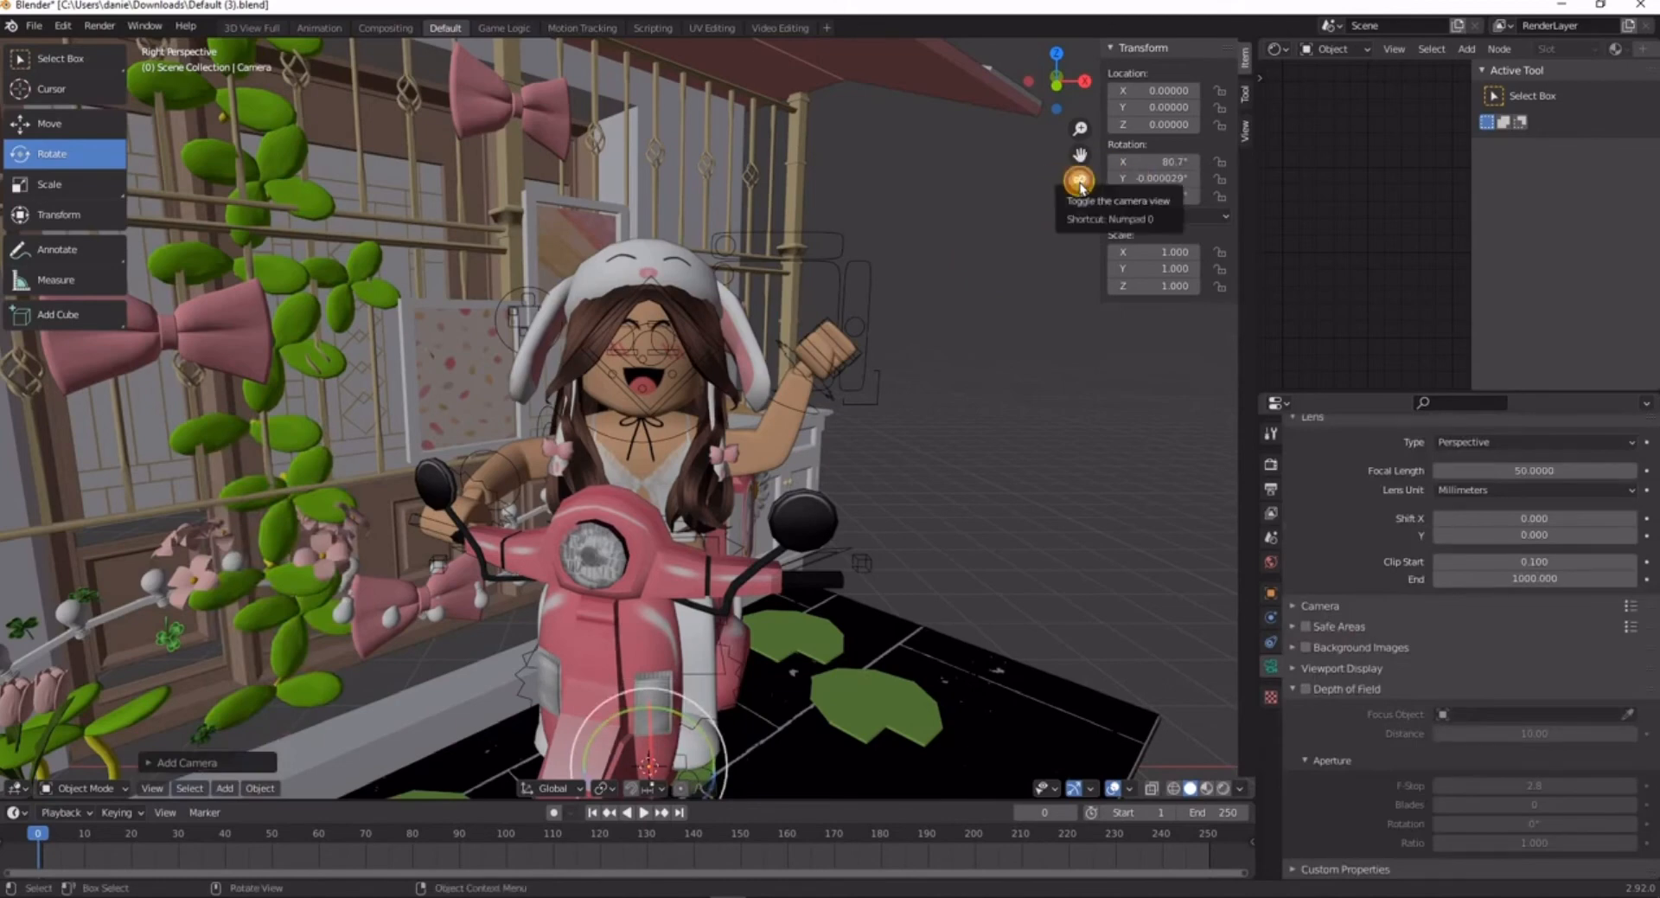
left_click(1081, 183)
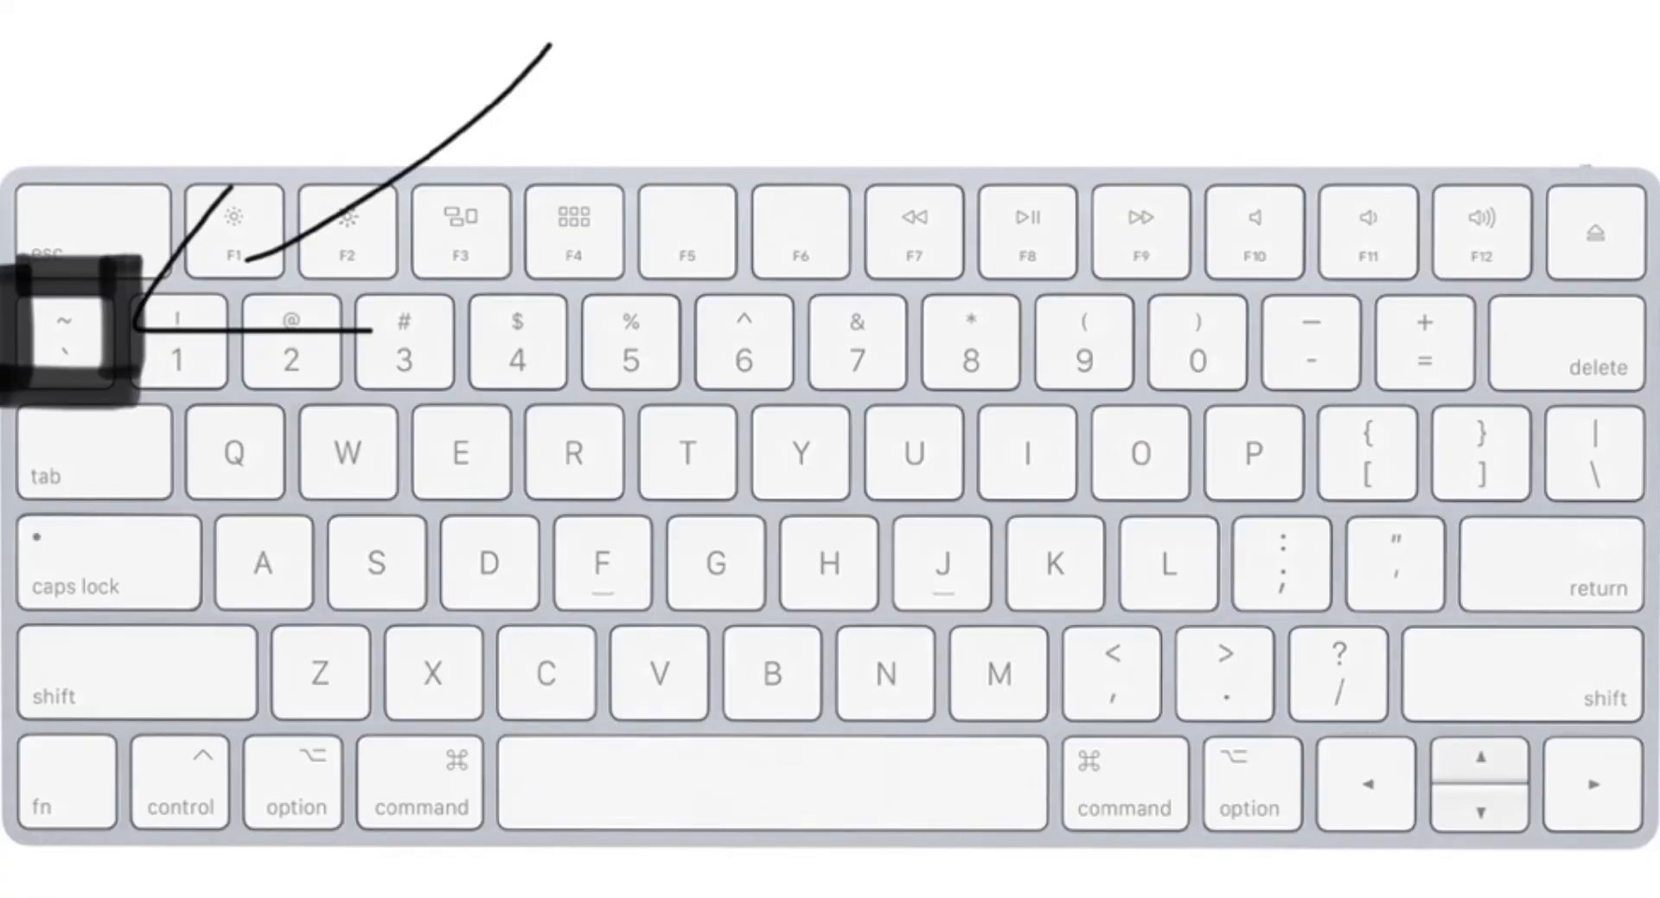
- Walk the camera back and up to frame the whole stand, then show Output Properties
key("shift+grave")
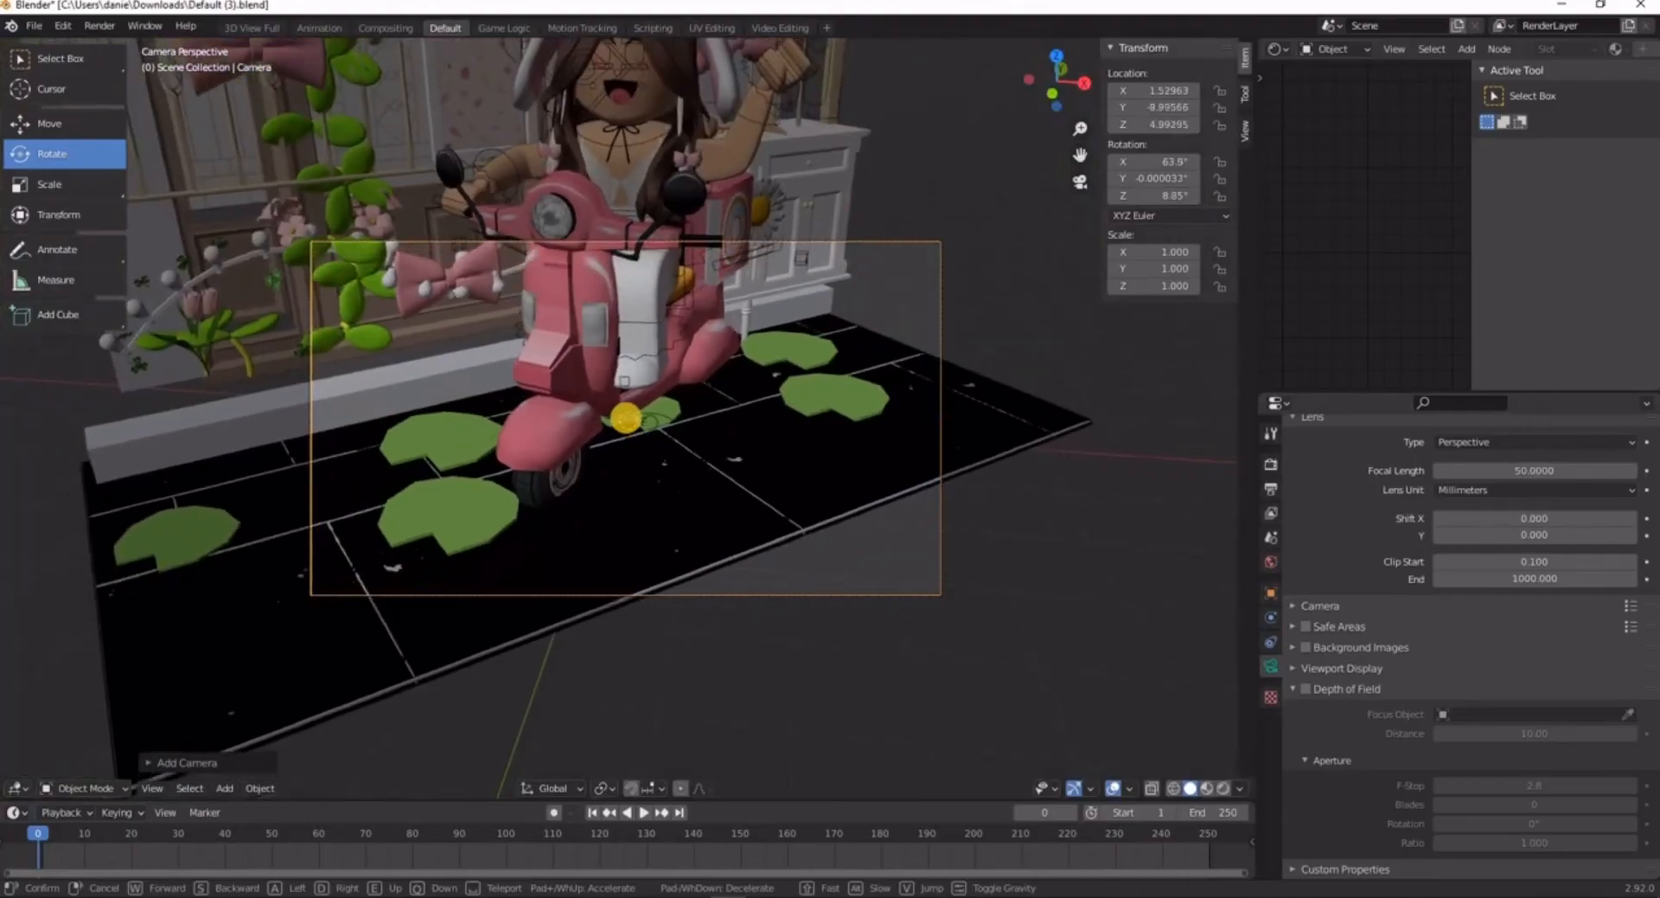
key("w")
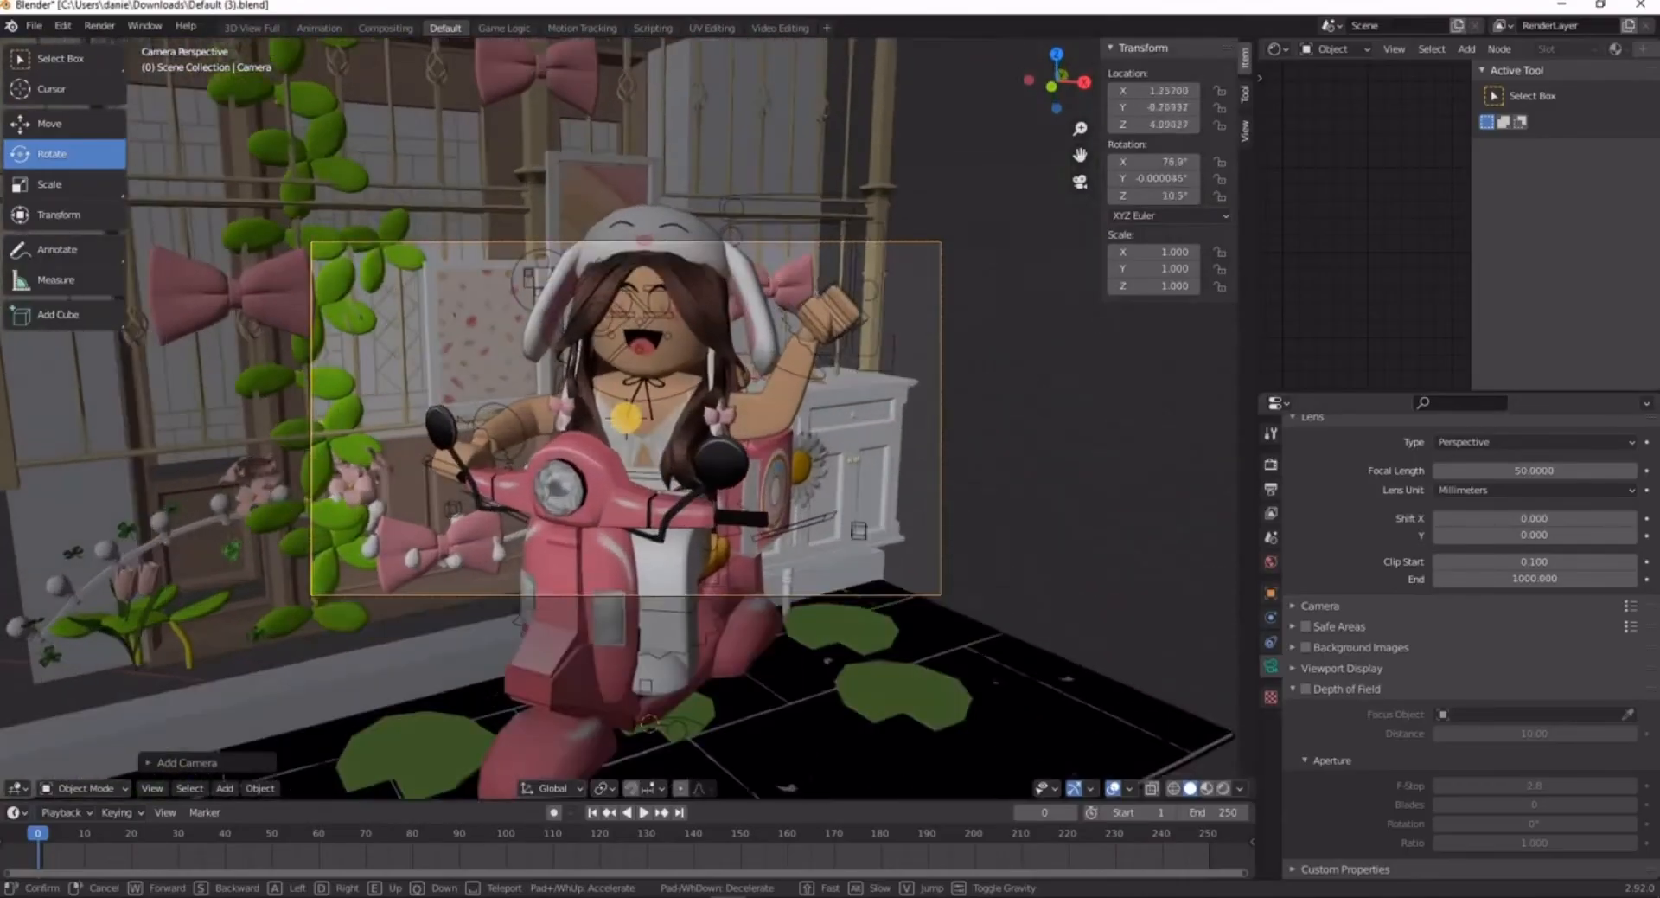
key("s")
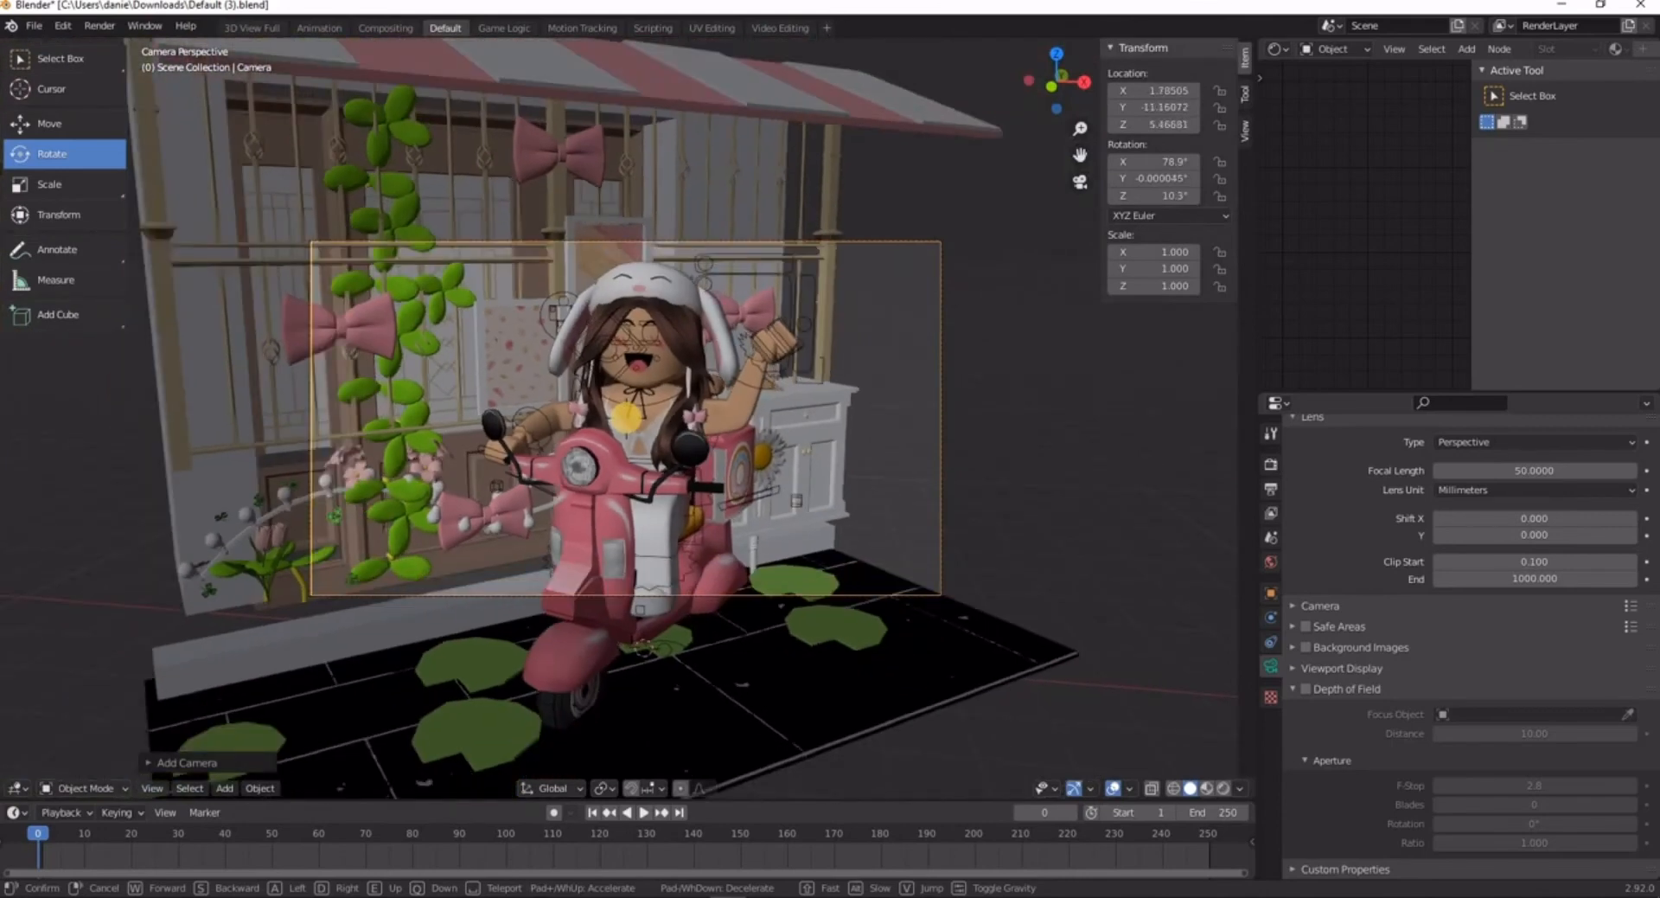
left_click(628, 423)
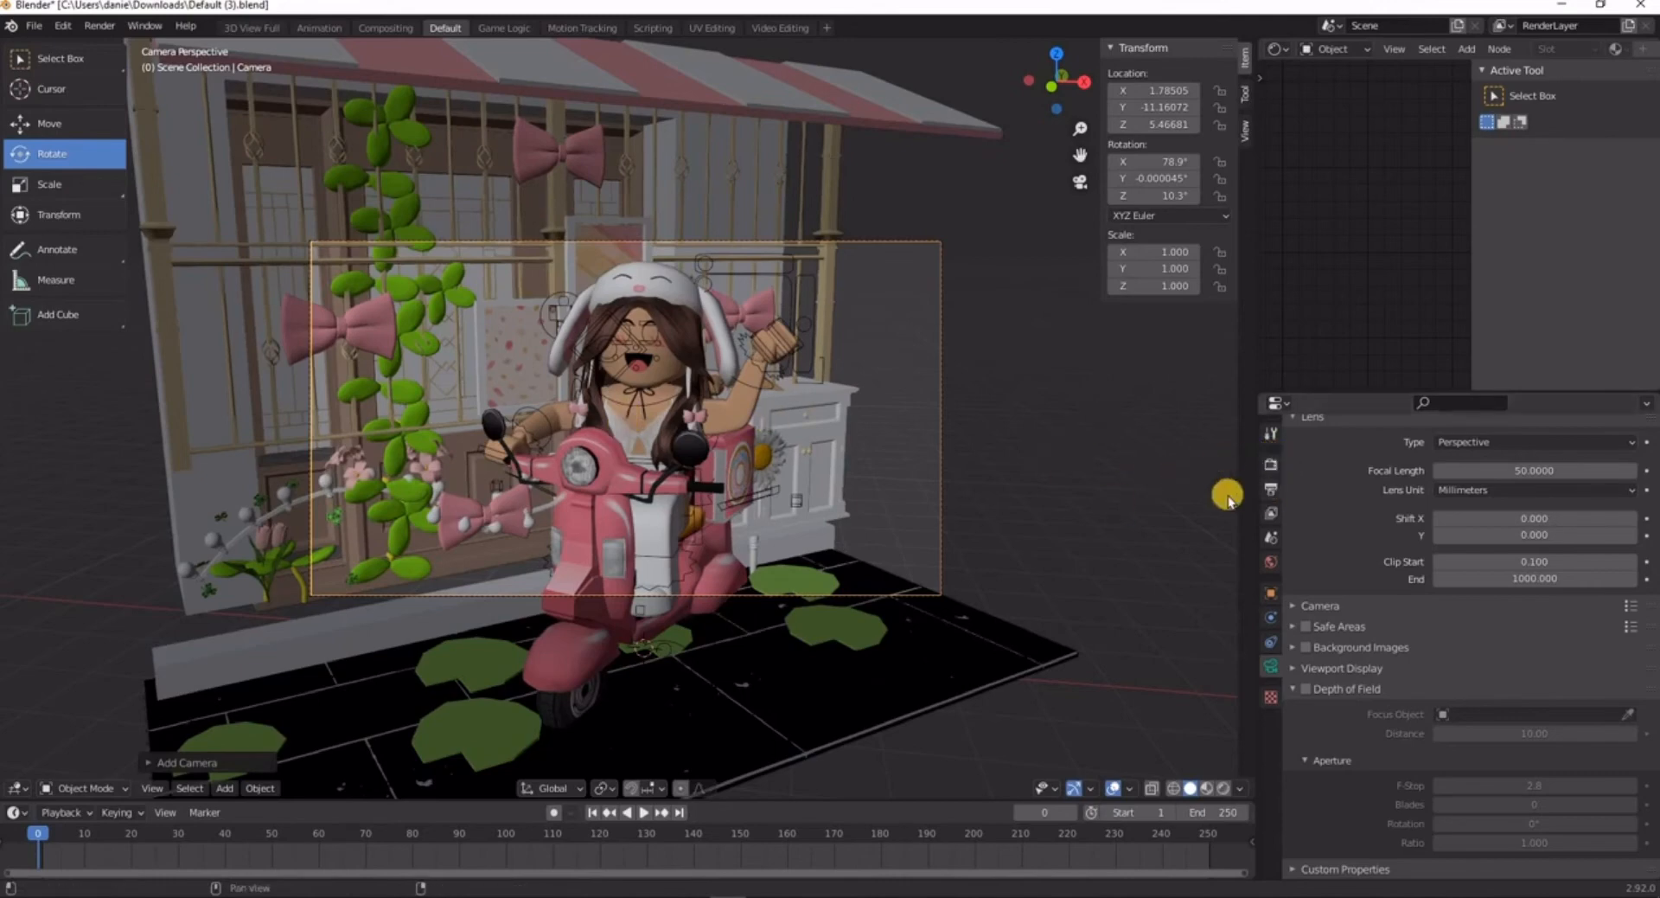
left_click(1270, 489)
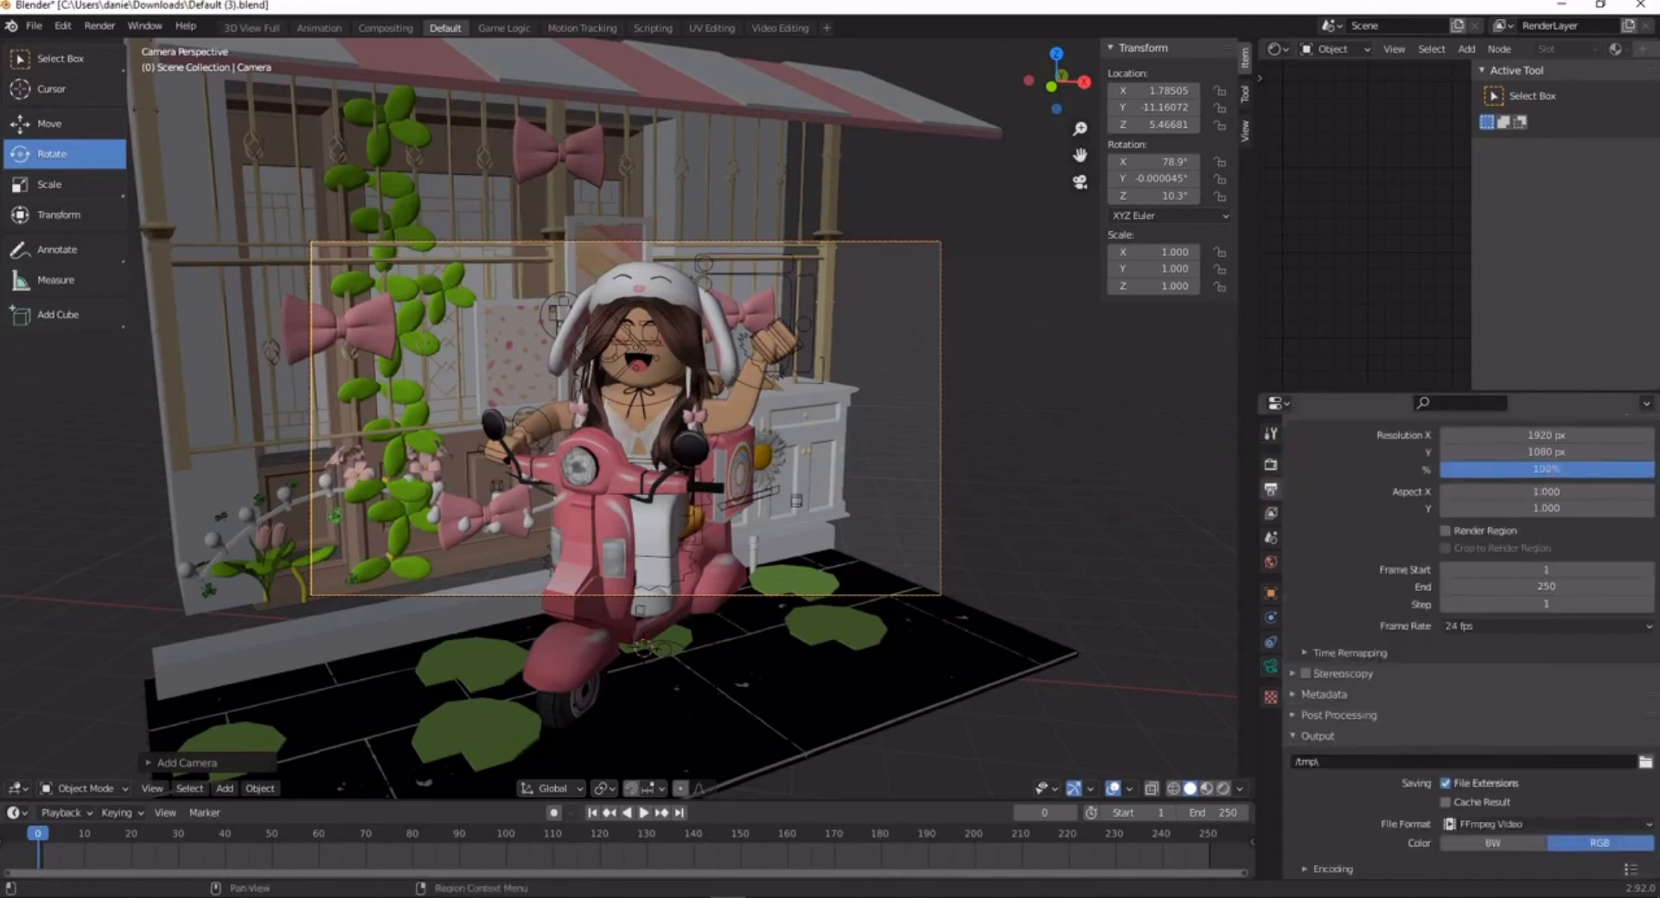
- Set the render resolution to 3000 × 3000 px
left_click(1555, 437)
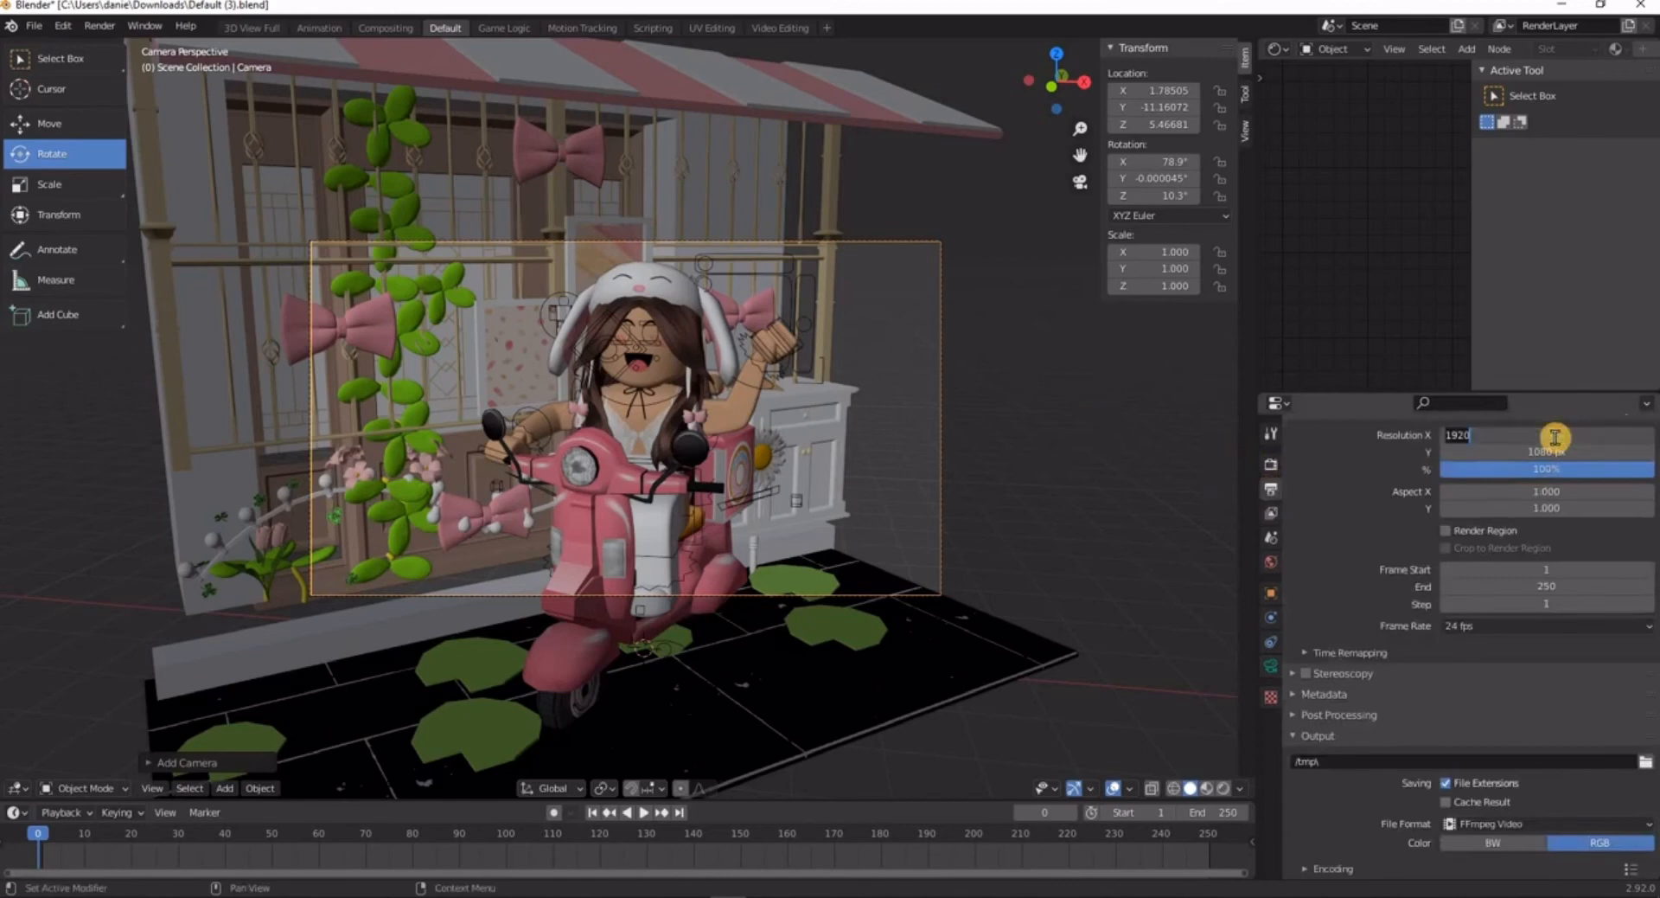
type("3000")
key("Return")
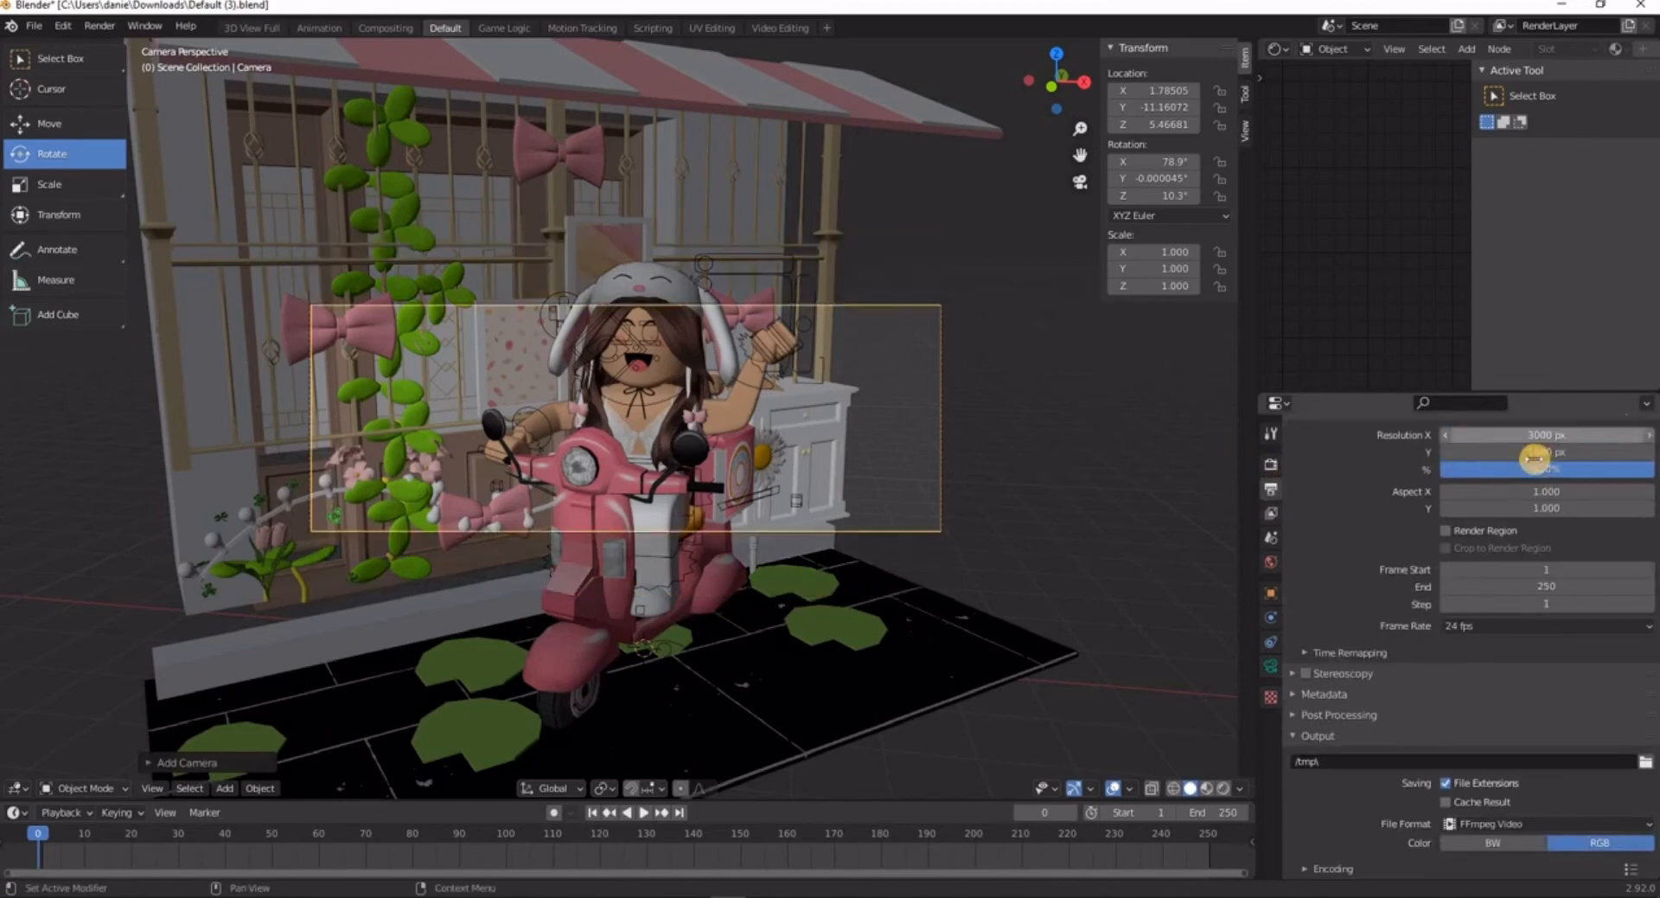
left_click(1535, 451)
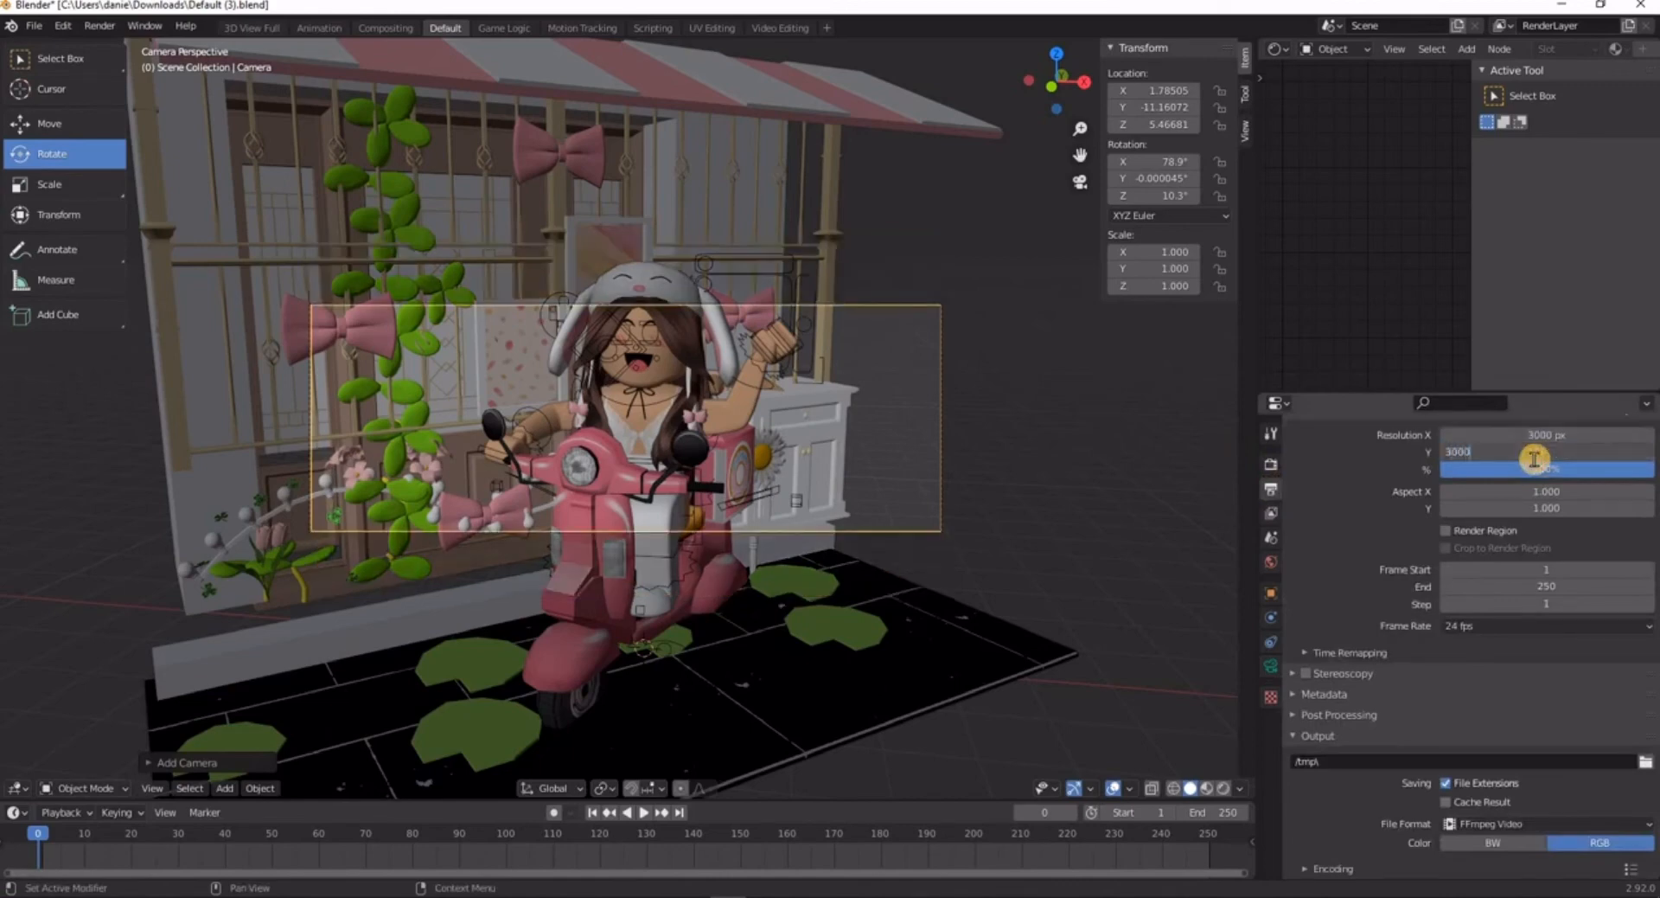
type("3000")
key("Return")
- Walk the camera forward, then back slightly, to reframe the avatar and scooter
key("shift+grave")
key("w")
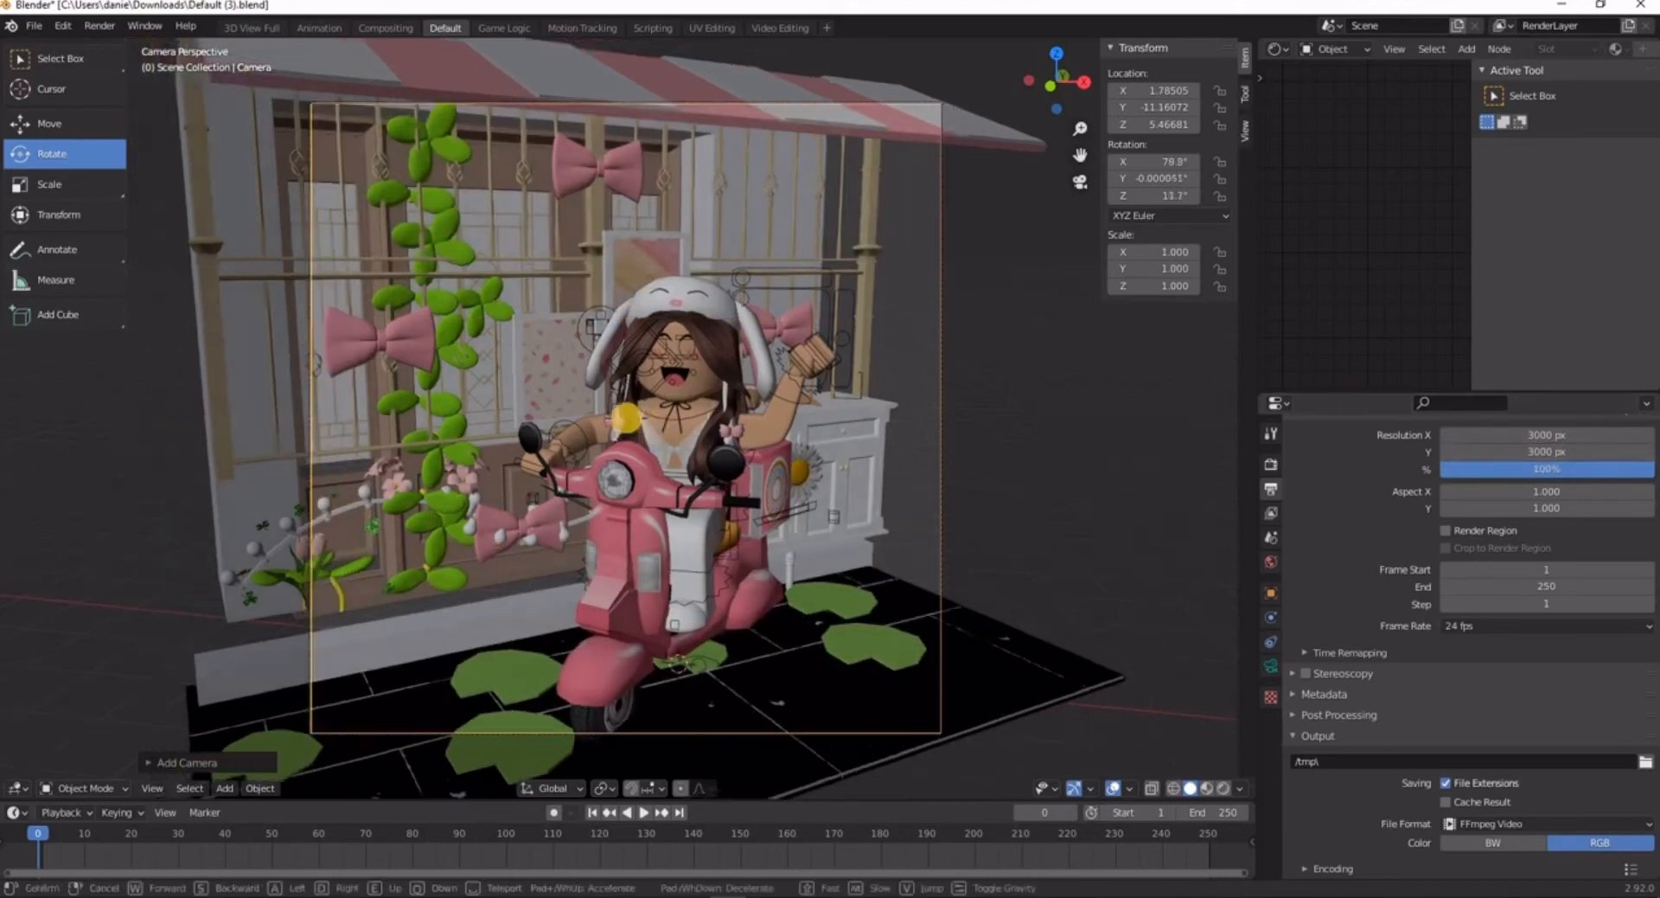
key("s")
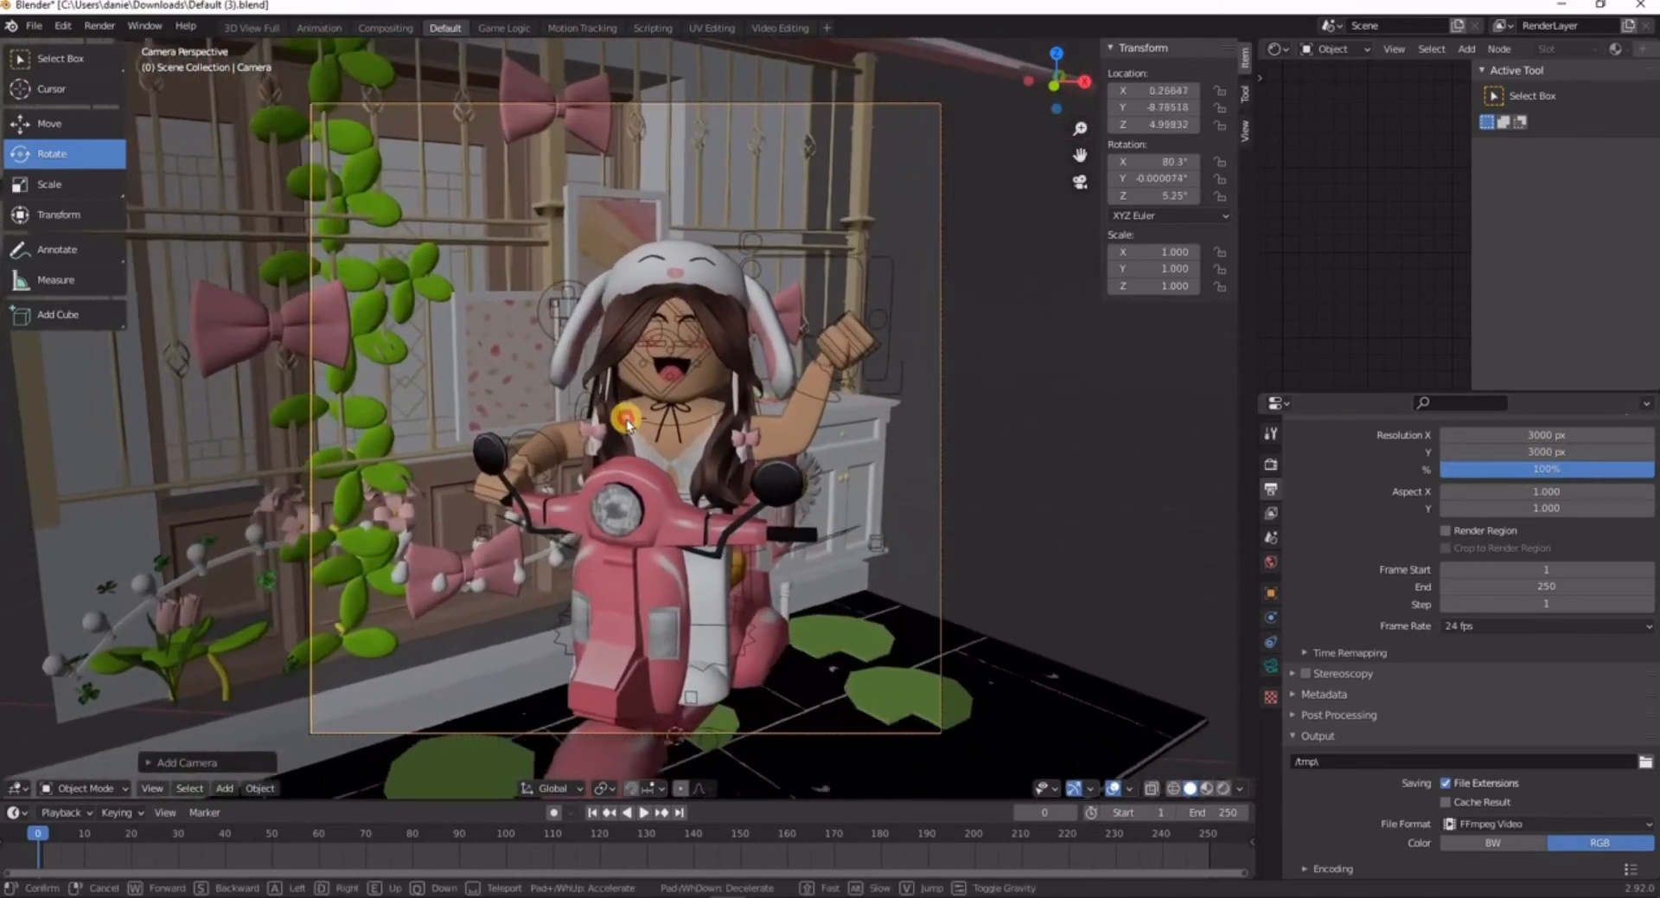
left_click(626, 419)
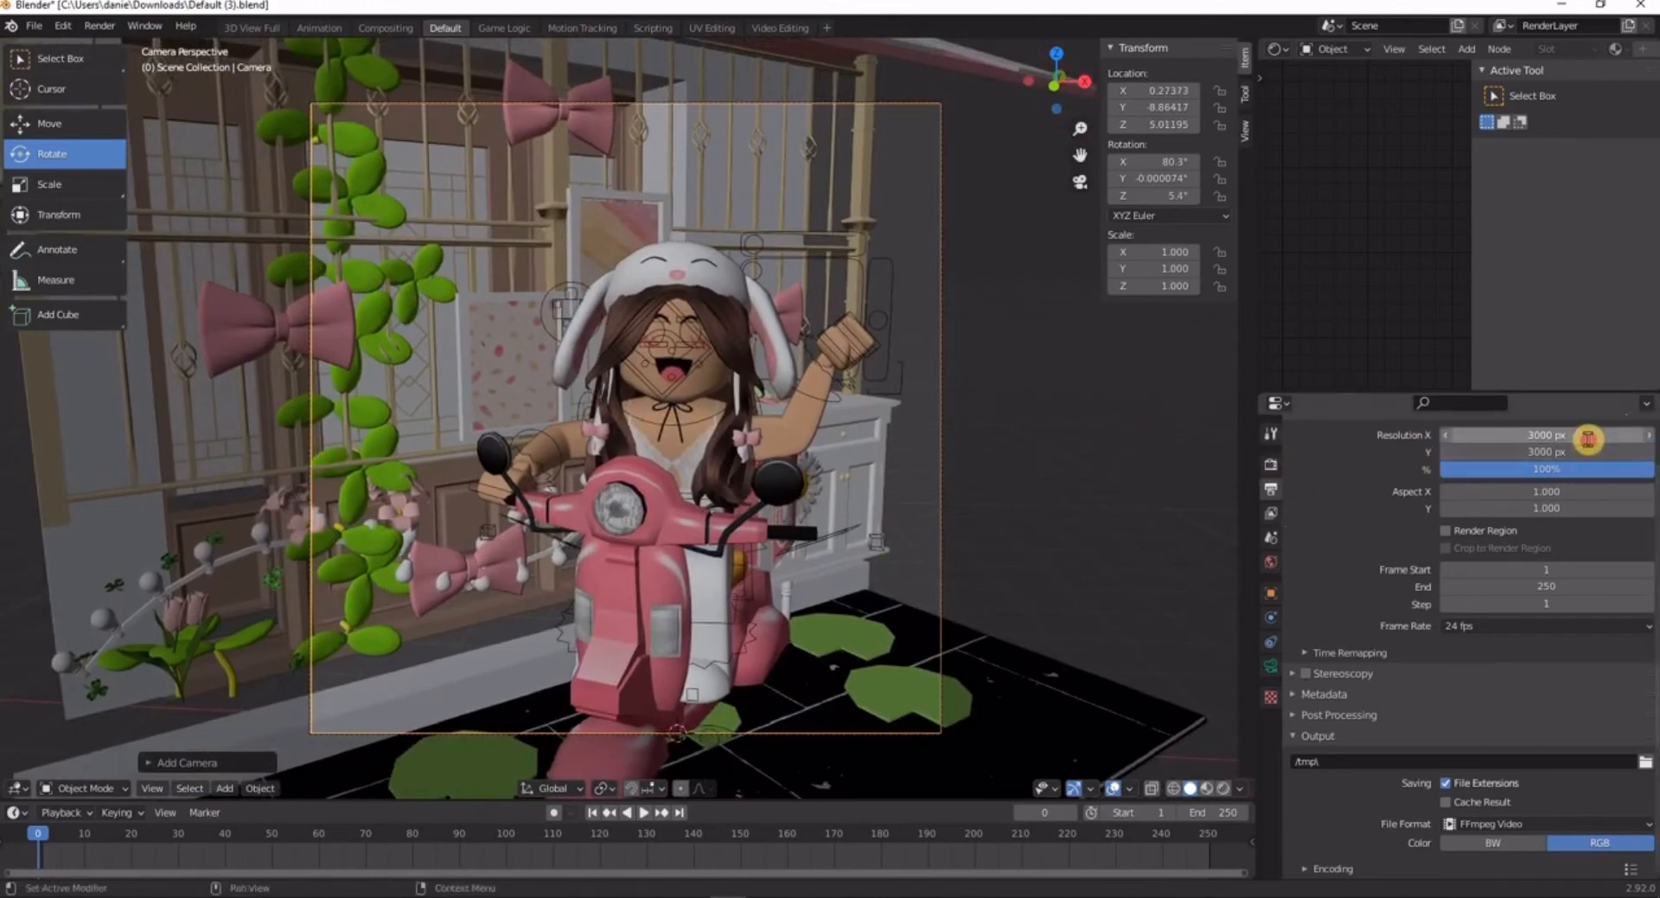
- Switch the resolution to 1340 × 720 px and walk the camera to refine the avatar framing
left_click(1537, 434)
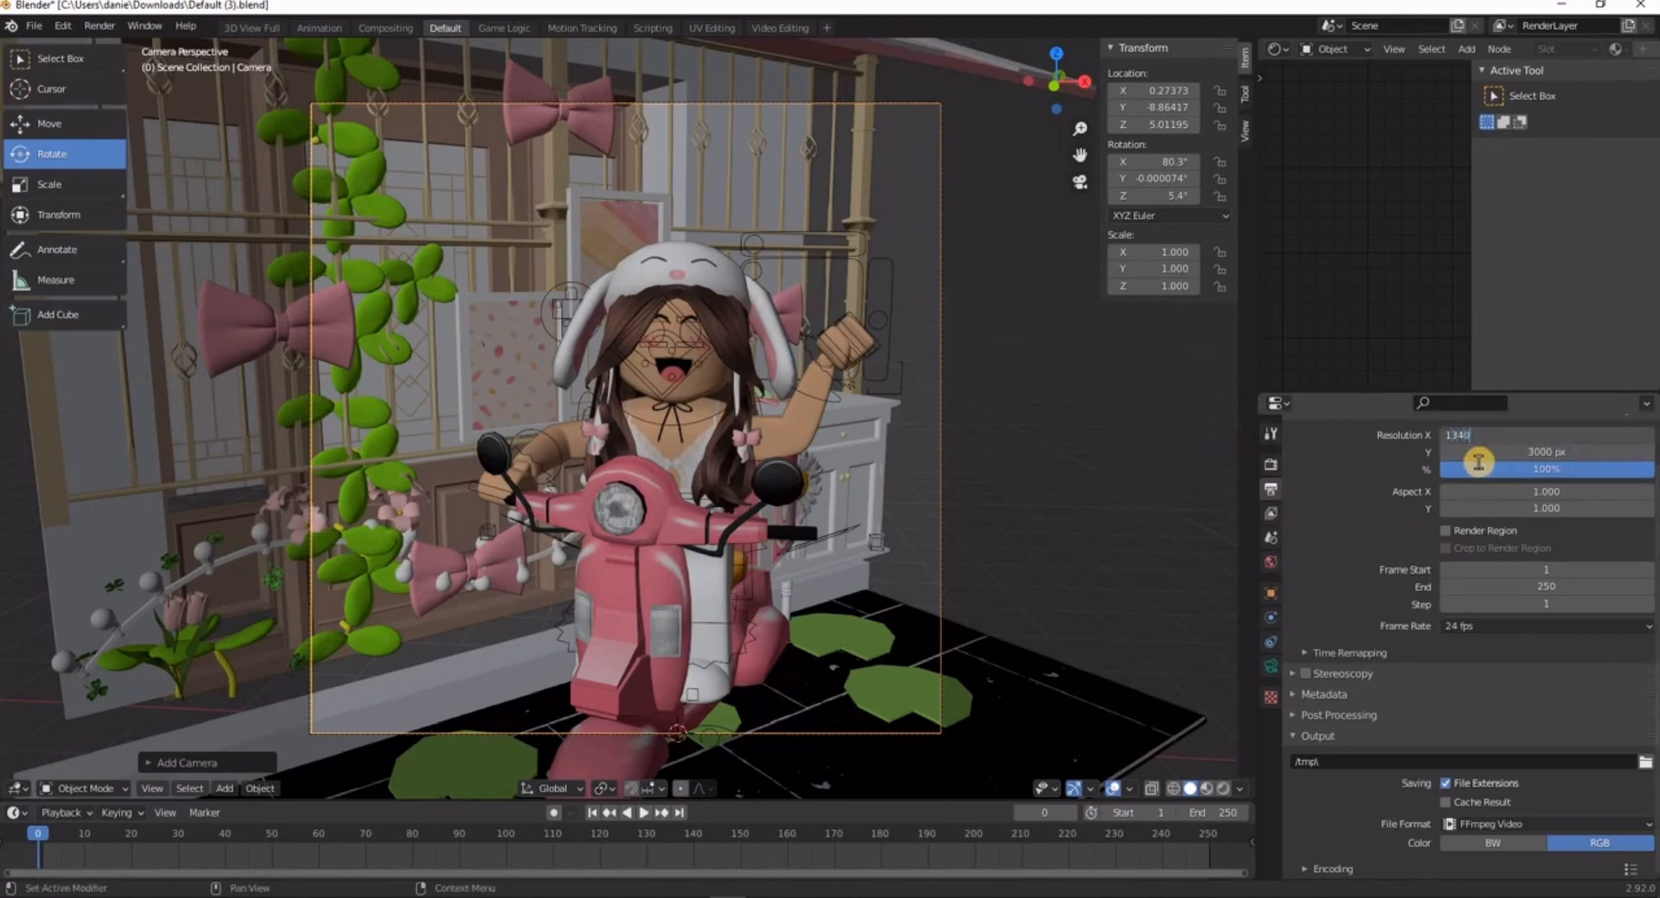
key("Tab")
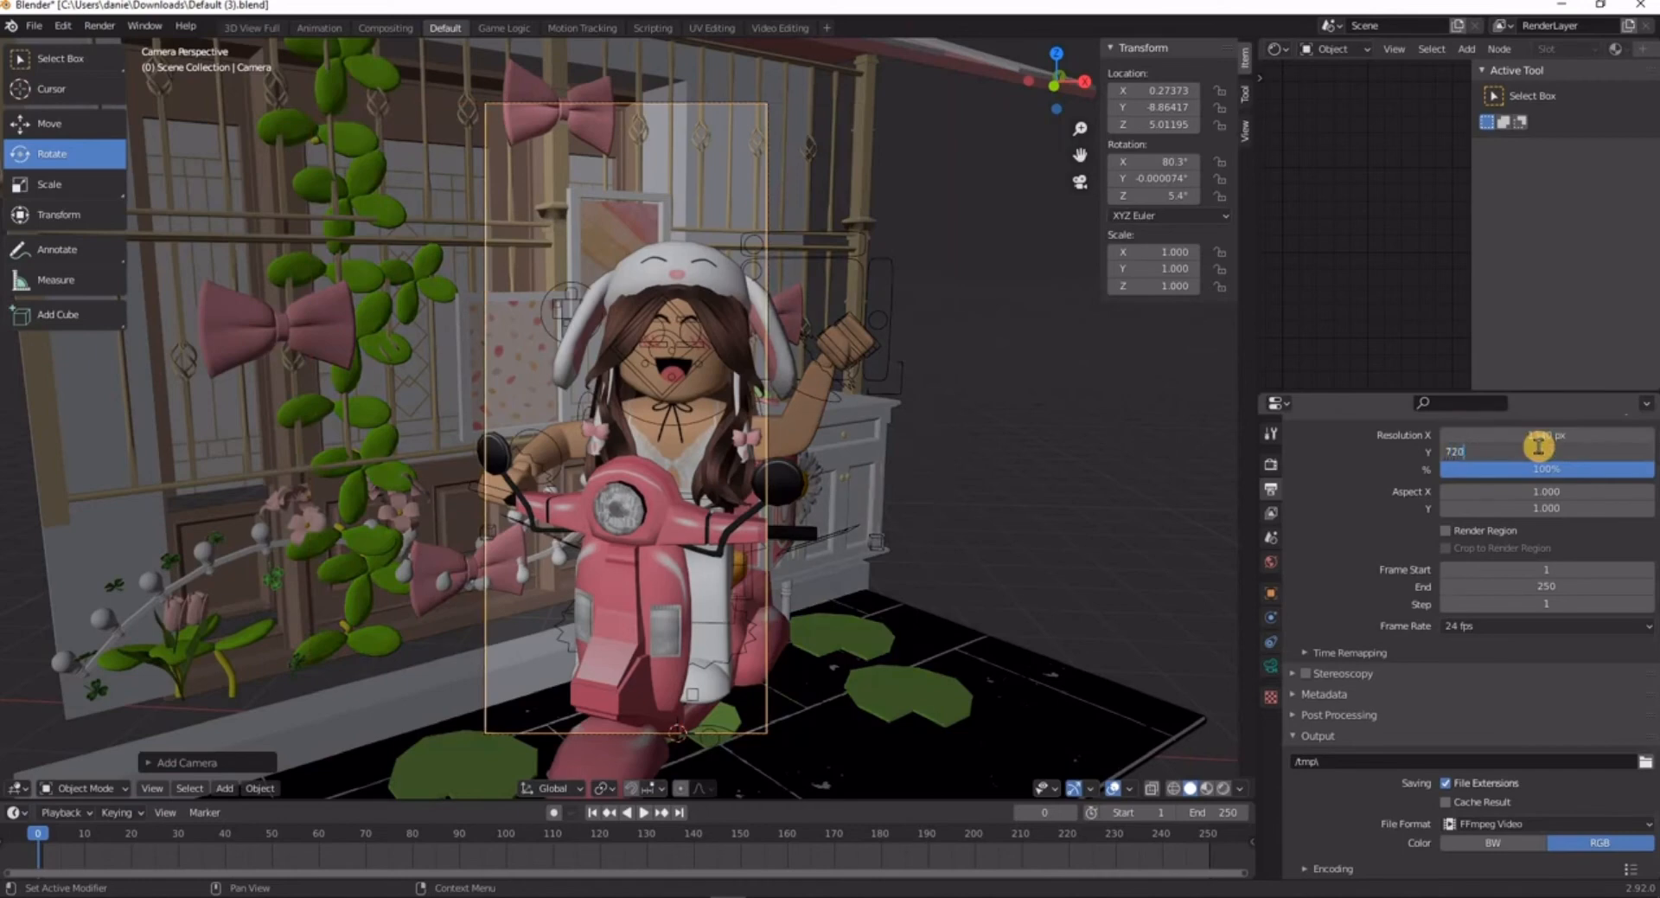
key("Return")
key("shift+grave")
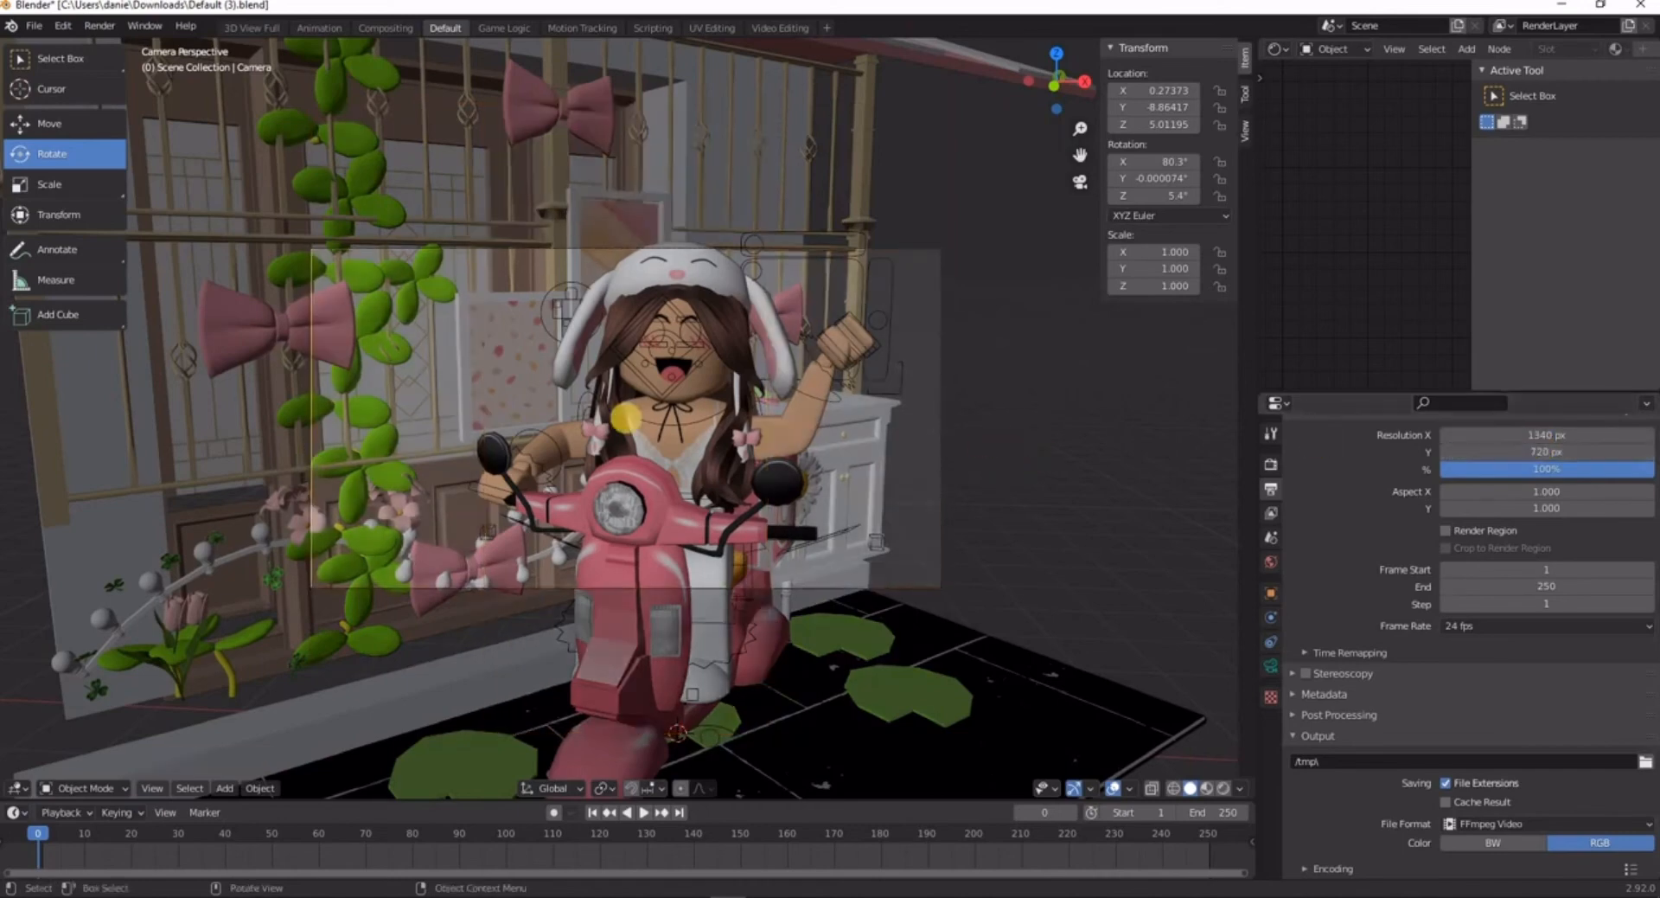
key("s")
key("w")
left_click(626, 419)
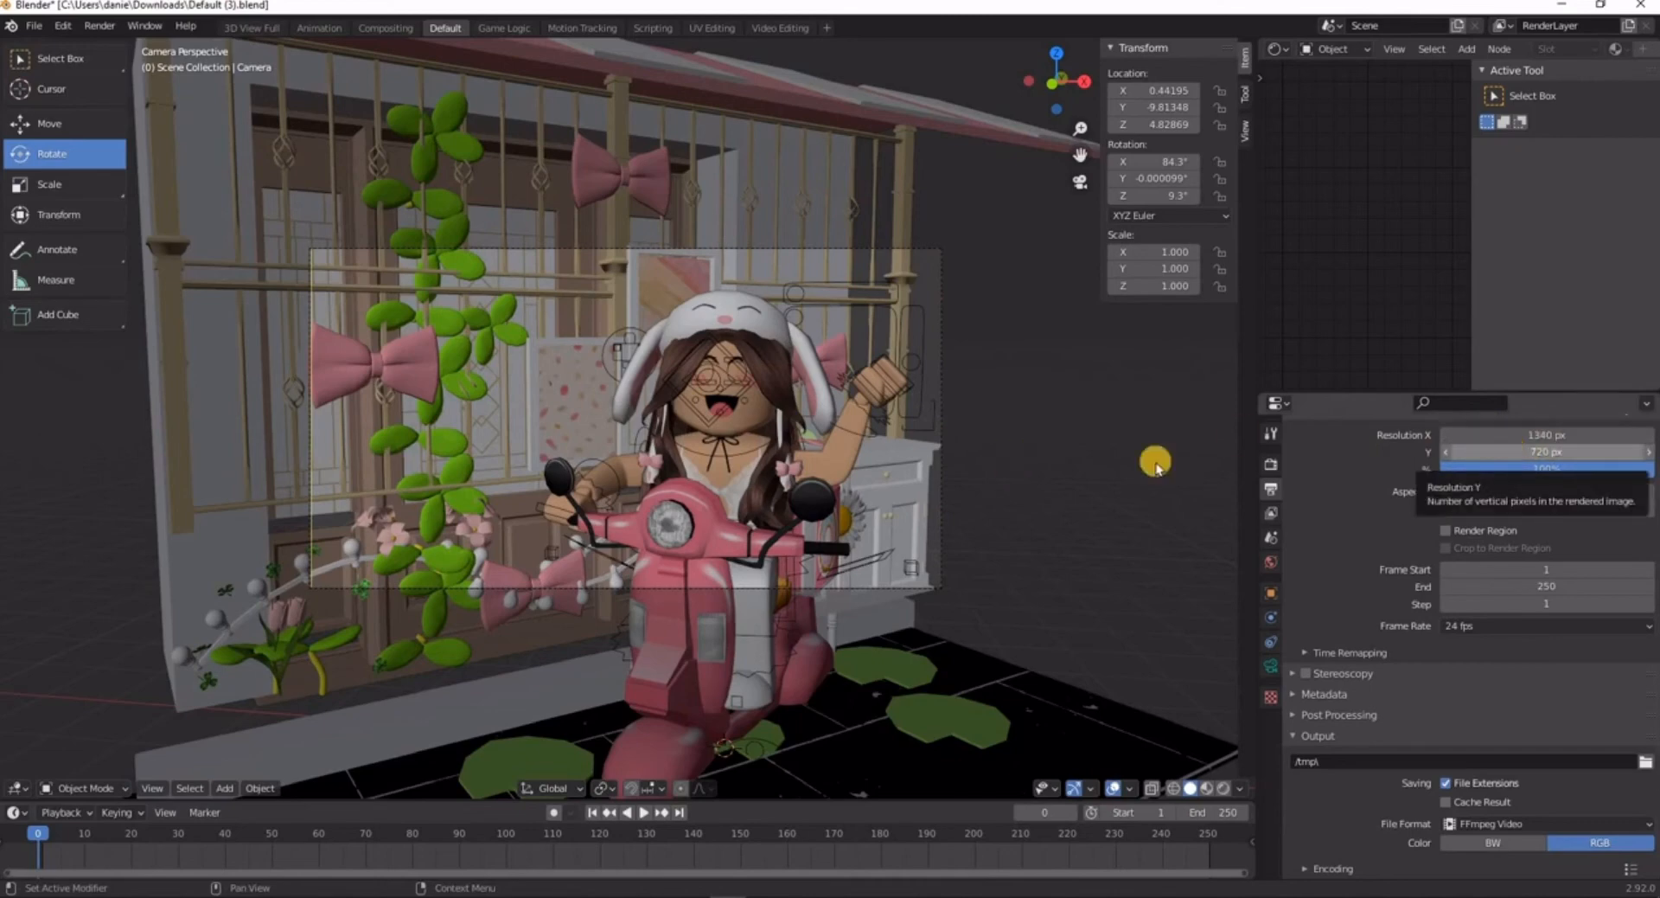
- Restore the square 3000 × 3000 px render resolution
left_click(1525, 432)
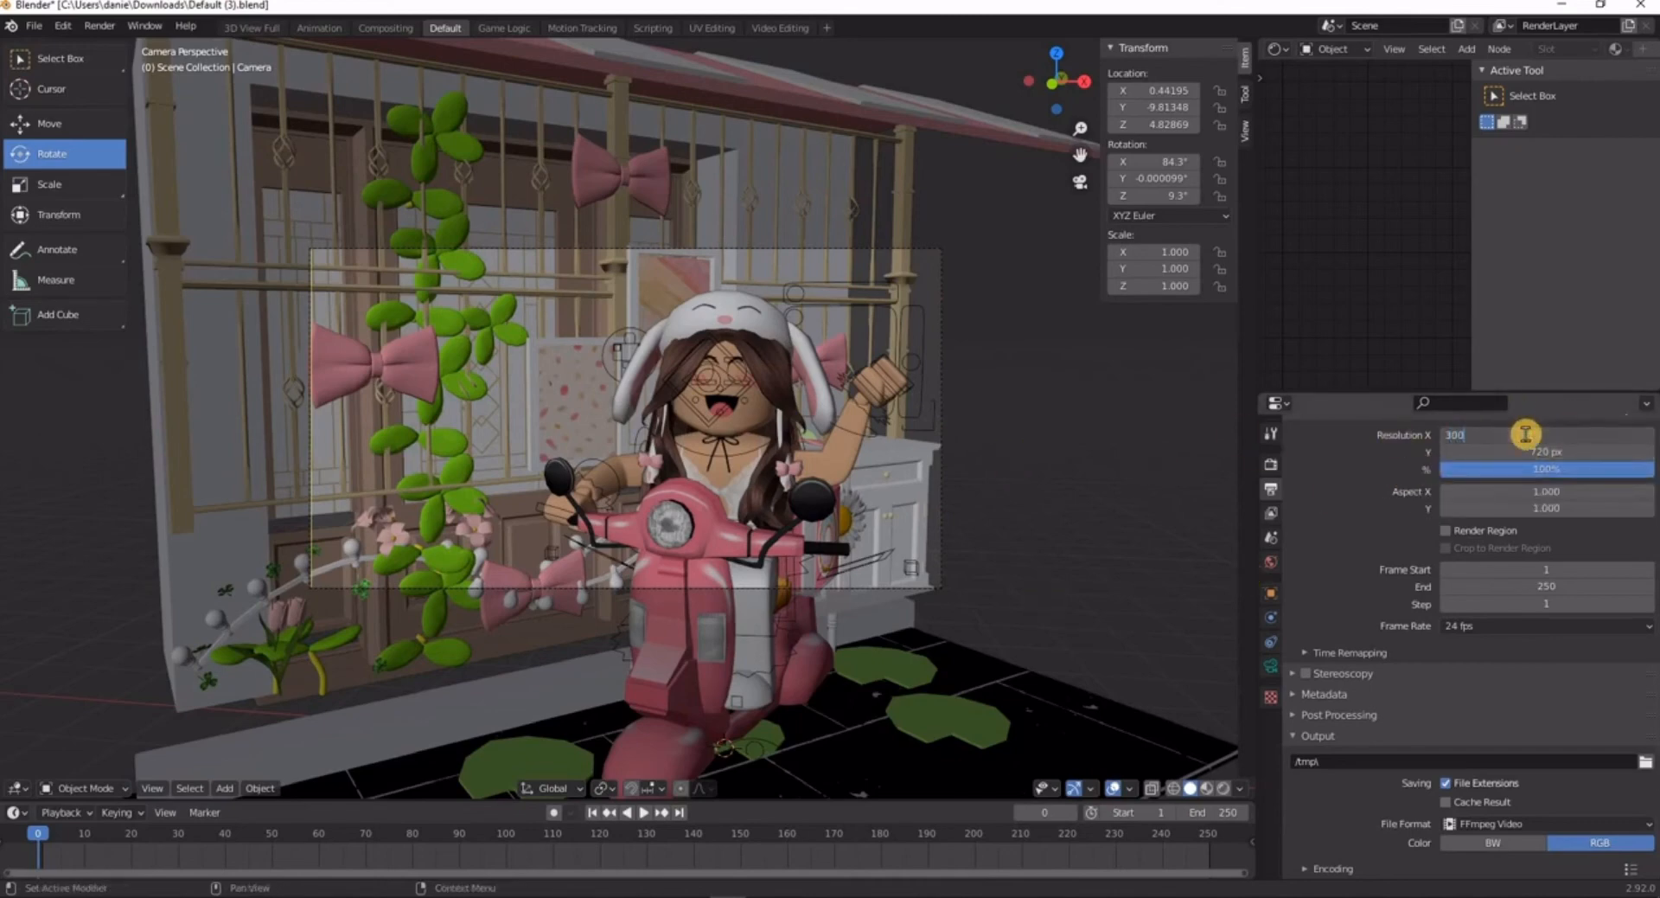
key("Return")
left_click(1514, 446)
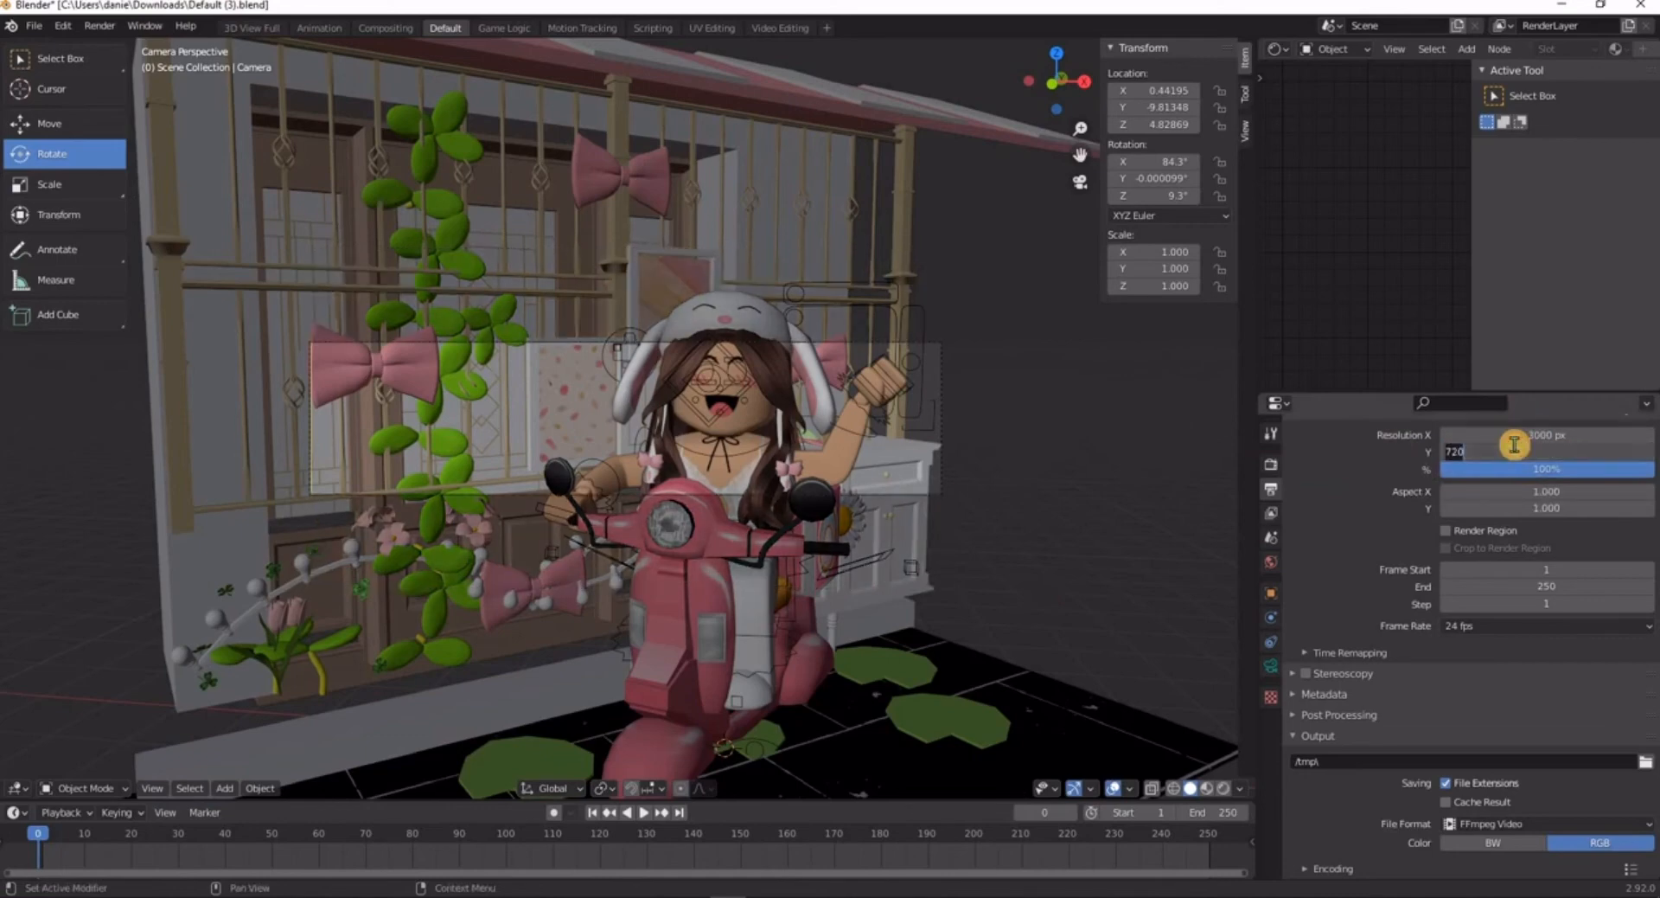
type("3000")
key("Return")
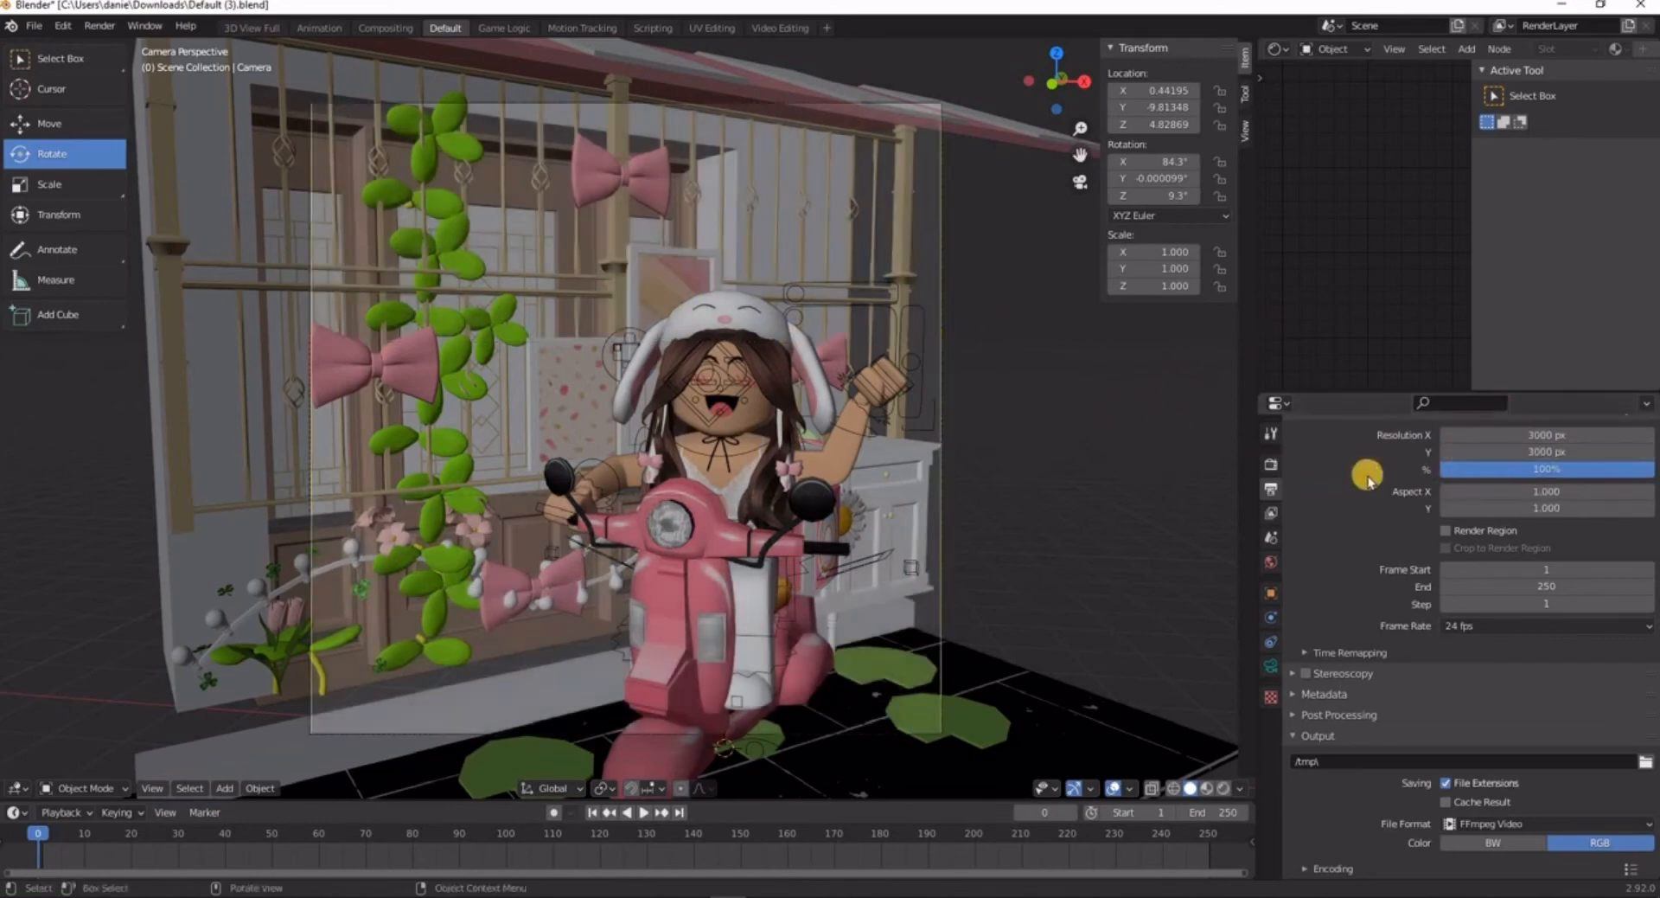
- Set the Cycles render denoiser to OpenImageDenoise and bring up the World settings
left_click(1271, 463)
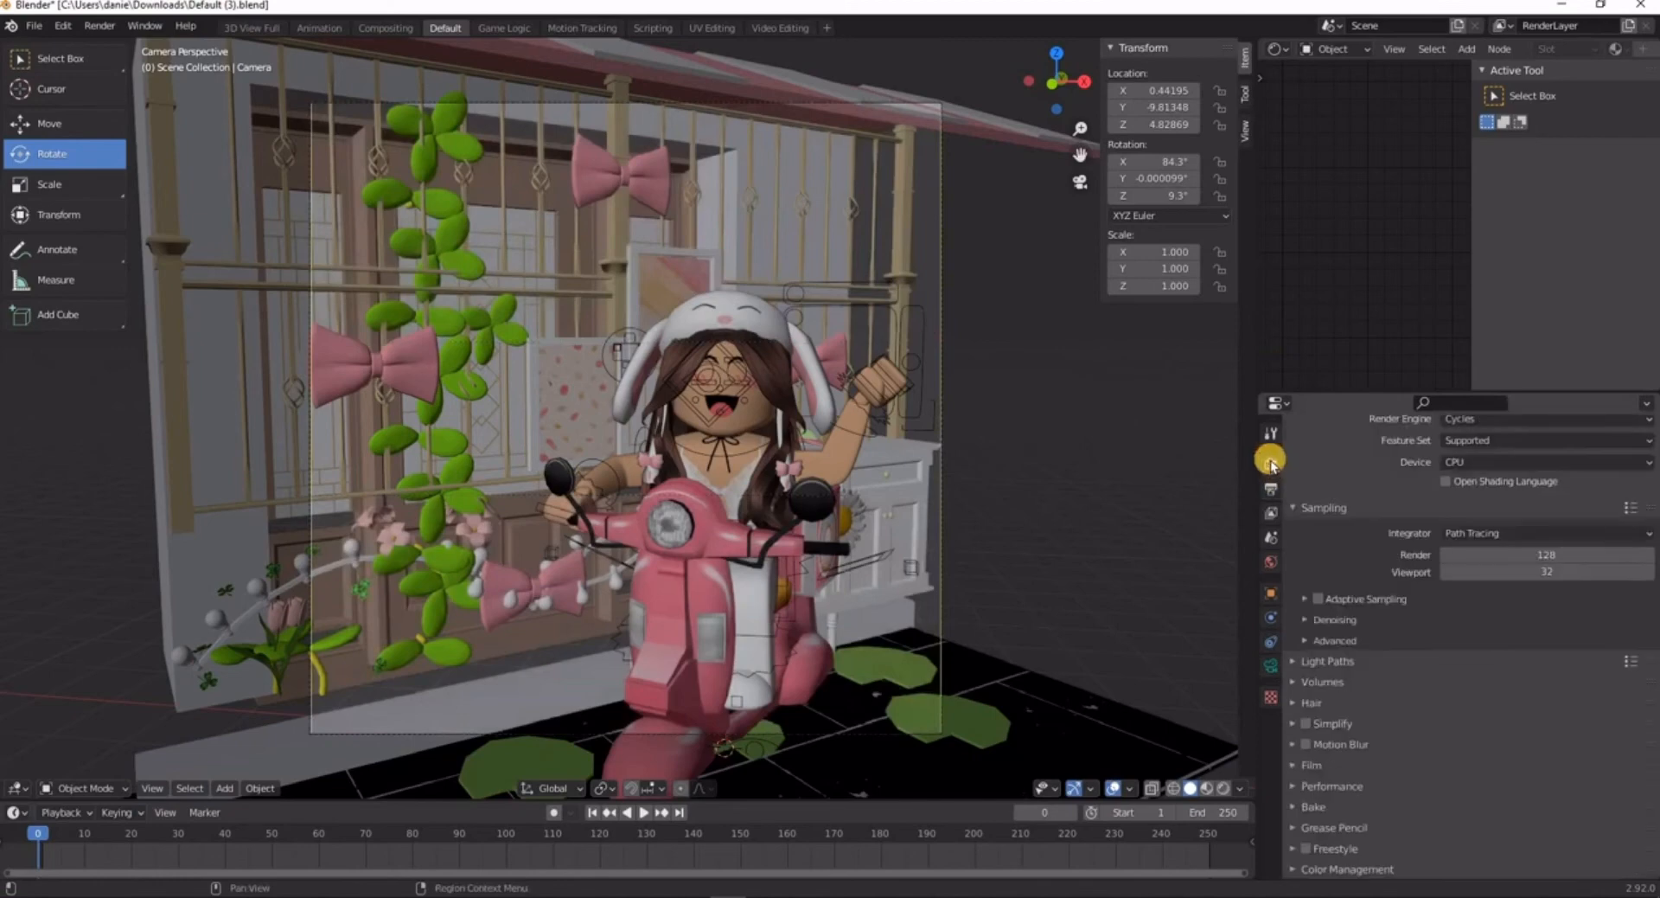
left_click(1422, 620)
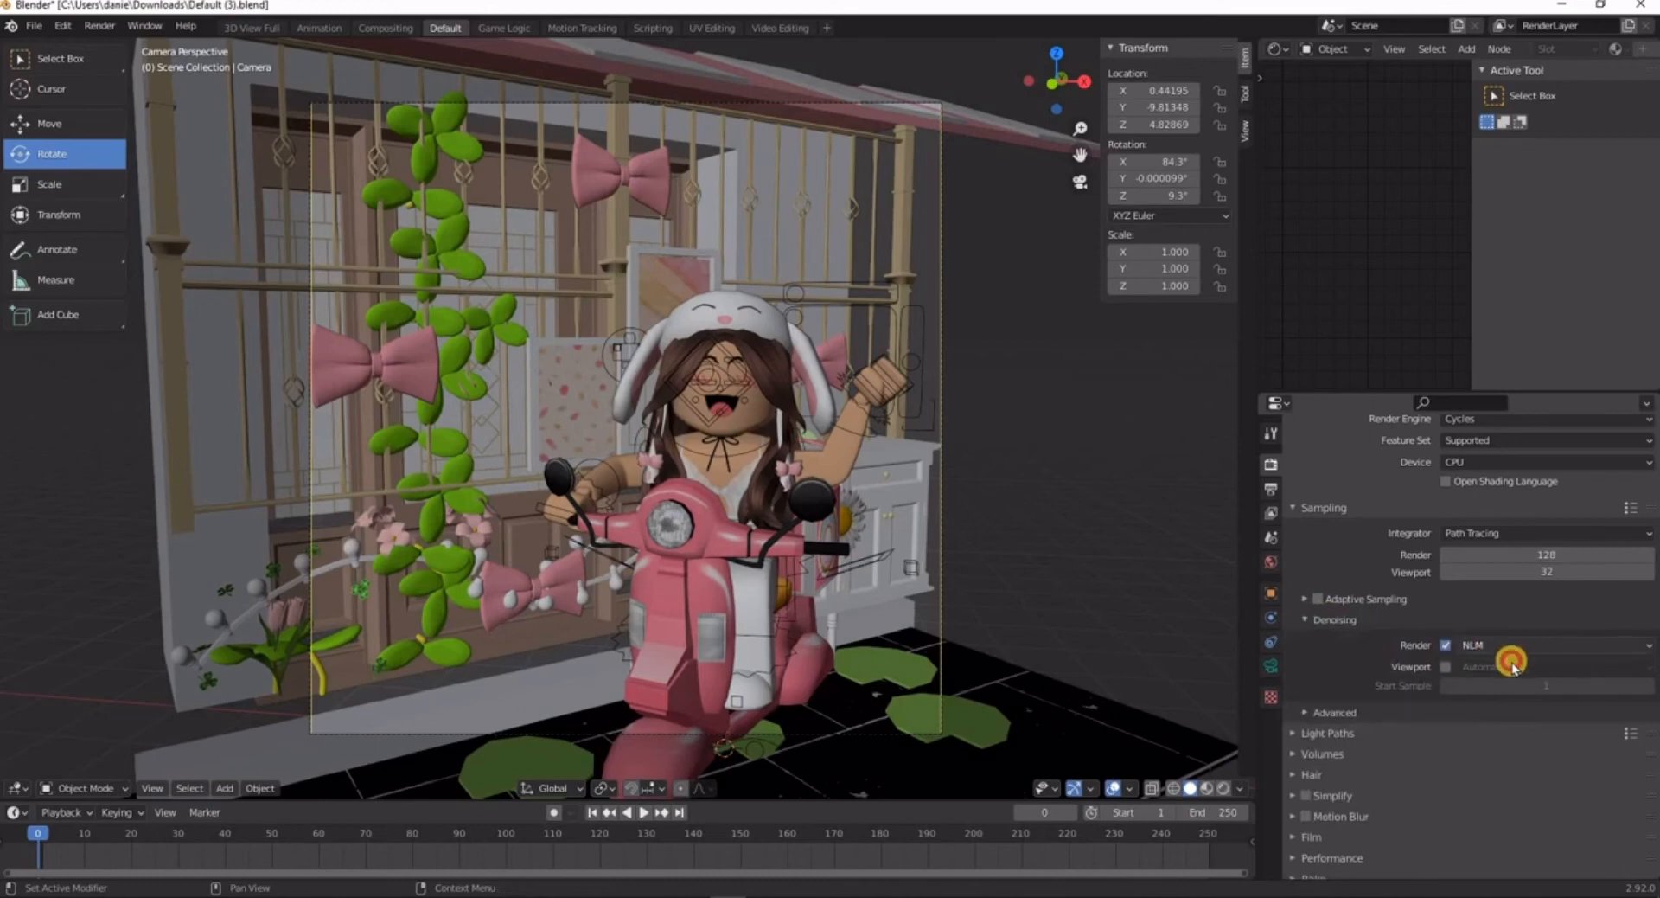
left_click(1509, 645)
left_click(1488, 709)
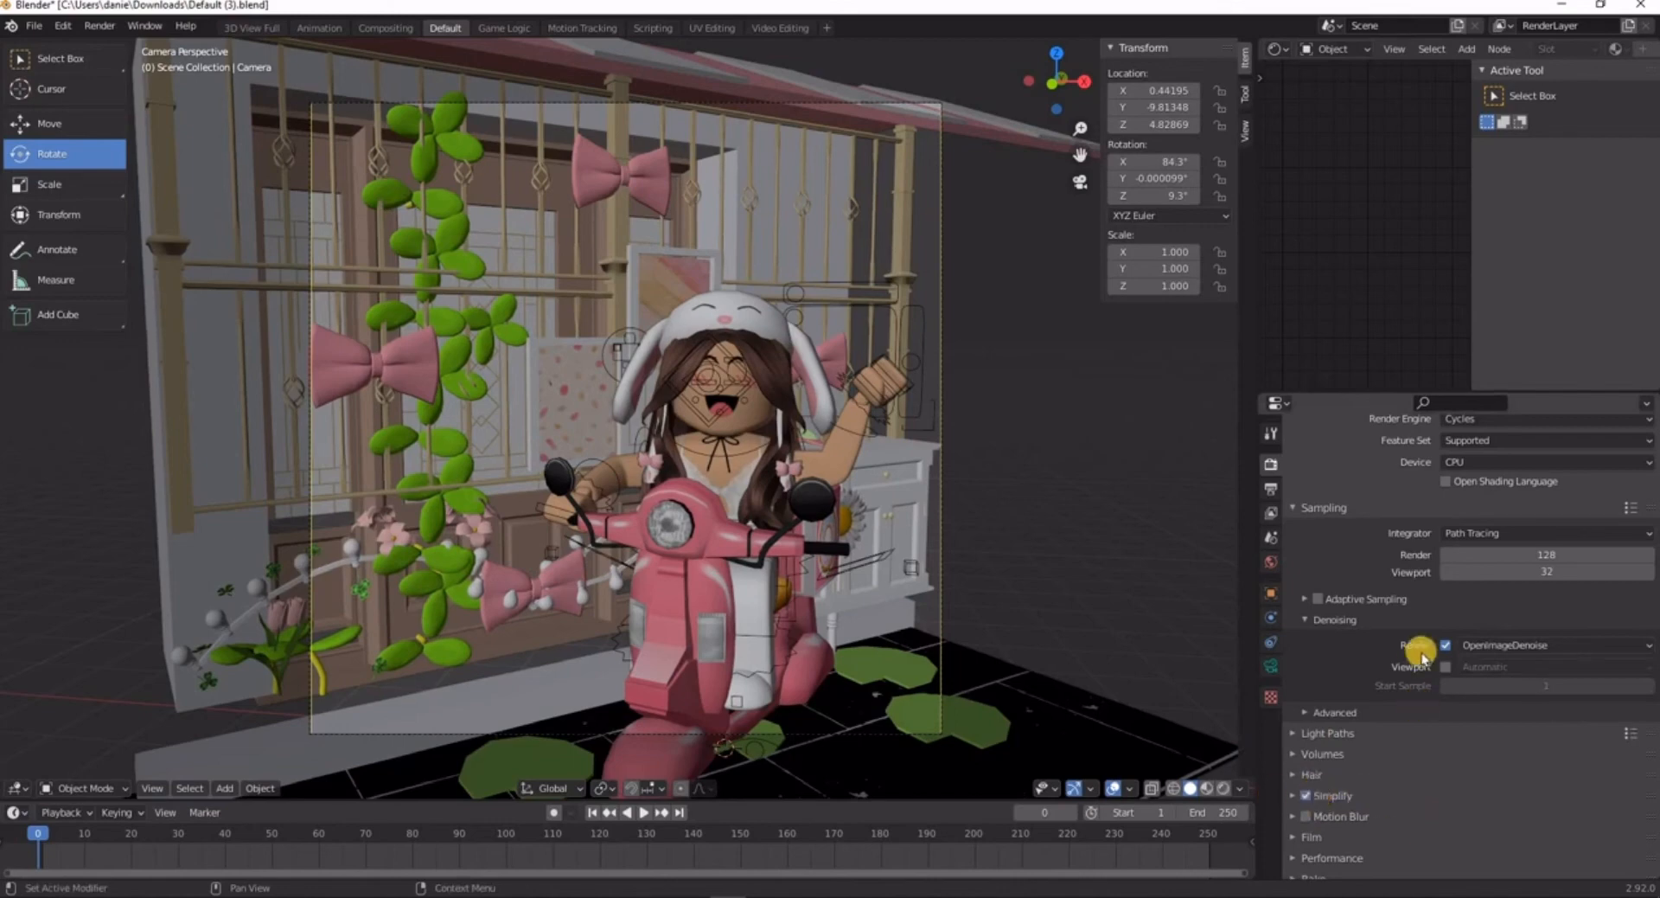
scroll(1297, 554, "up", 2)
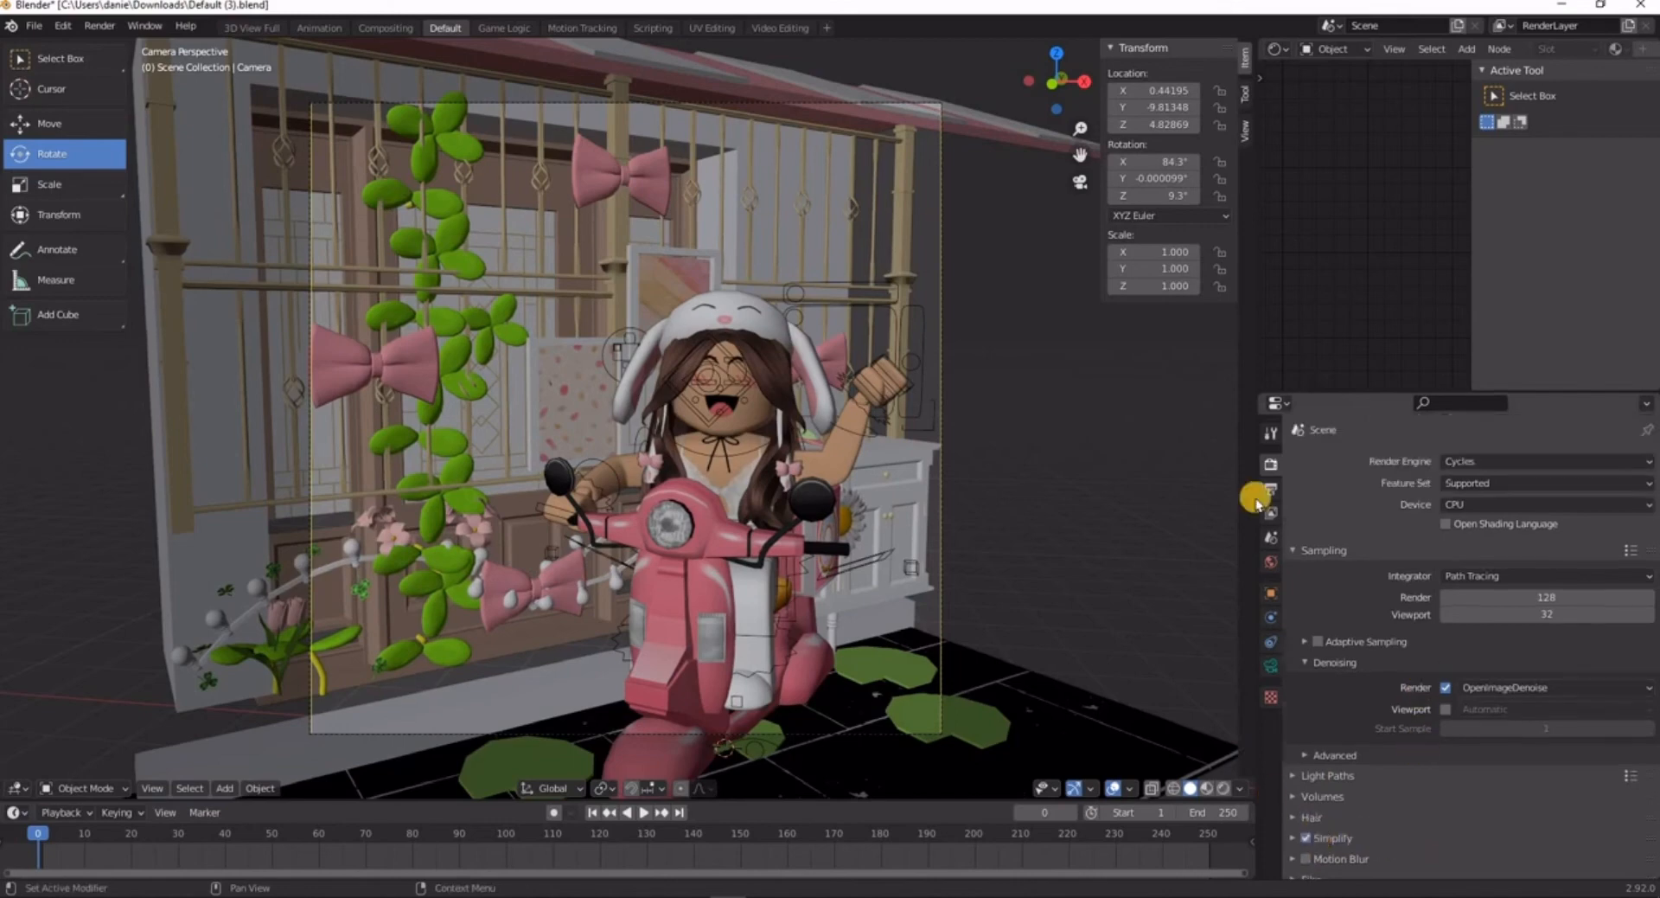
left_click(1272, 563)
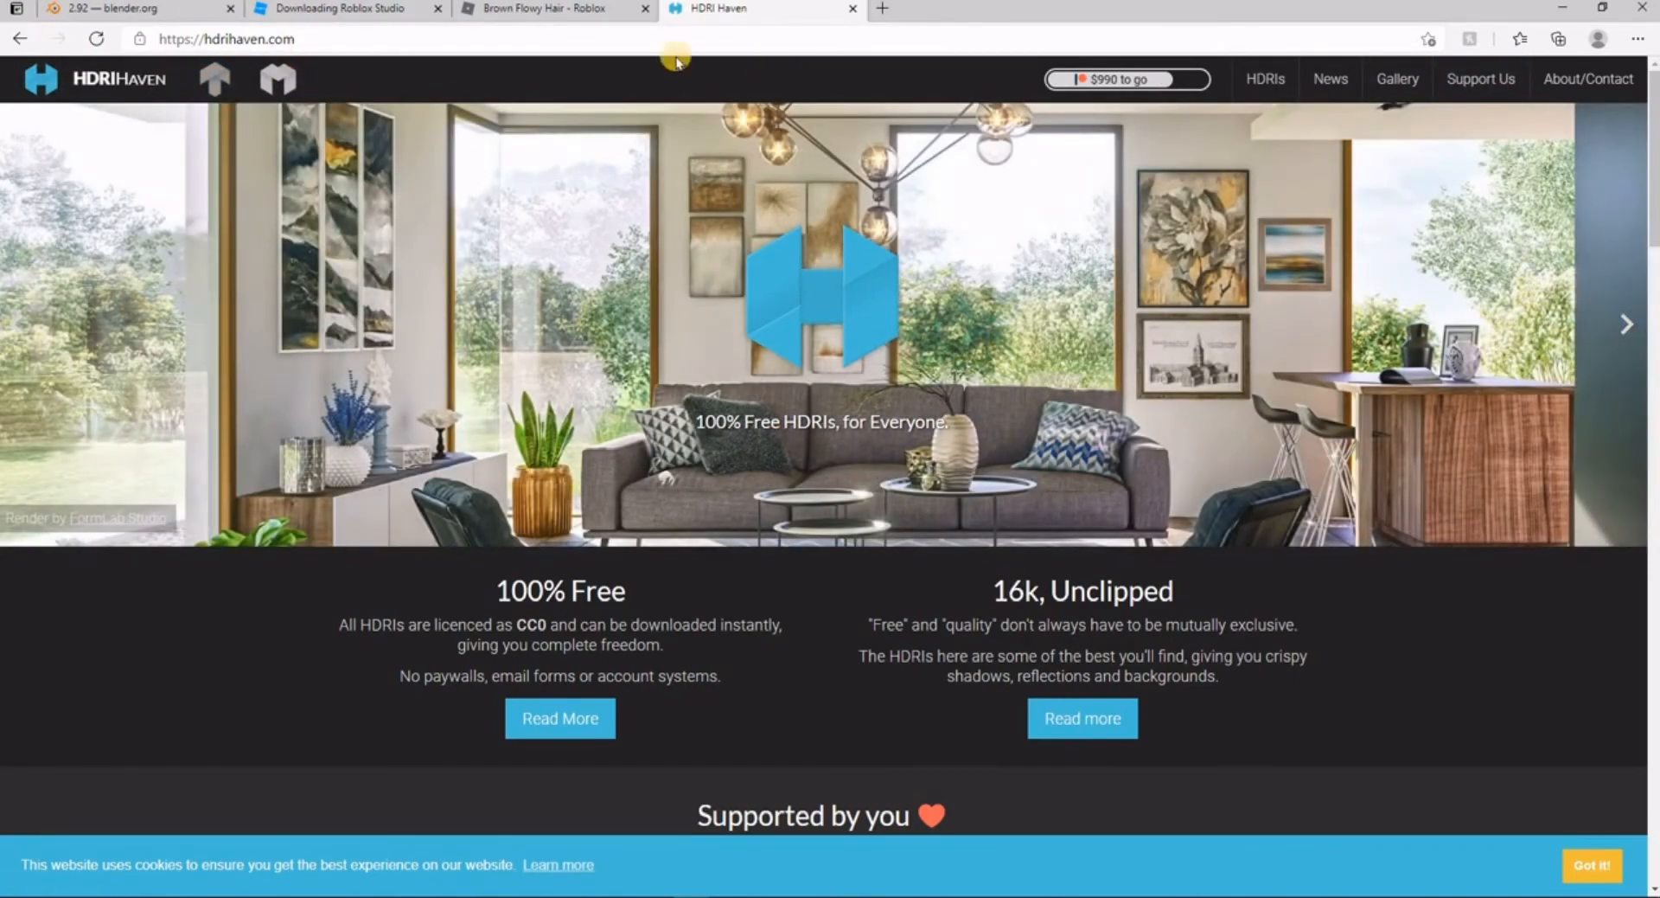
- Browse HDRI Haven's Outdoor HDRIs and open the Quattro Canti page
left_click(1265, 78)
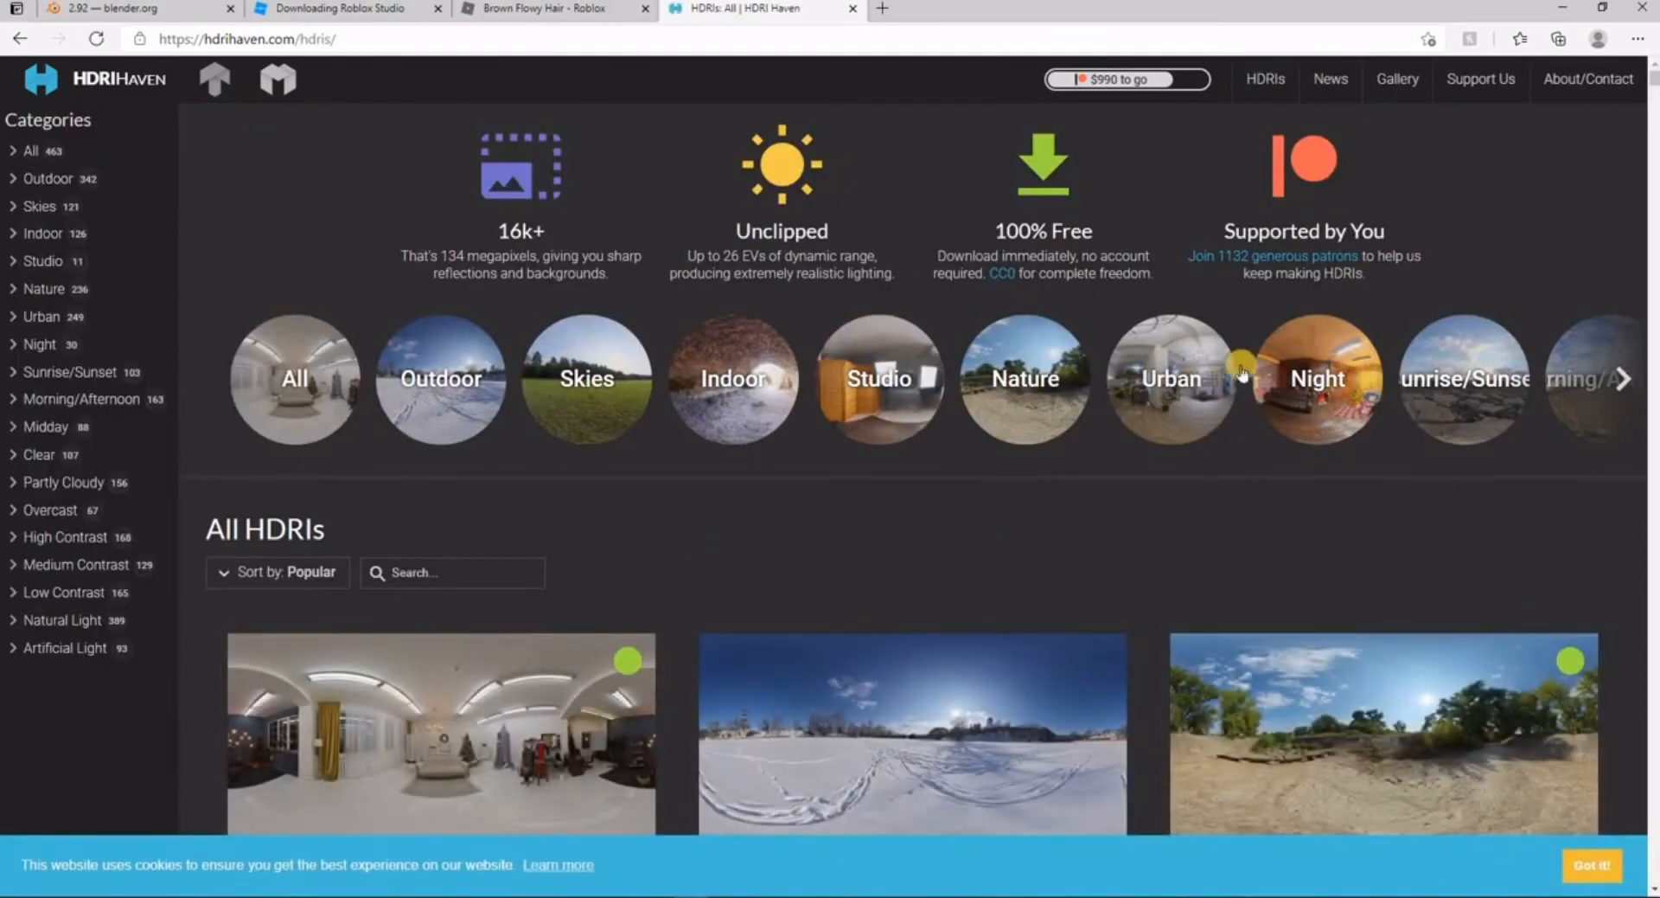
scroll(867, 486, "down", 10)
scroll(795, 745, "up", 10)
left_click(383, 437)
scroll(619, 460, "down", 15)
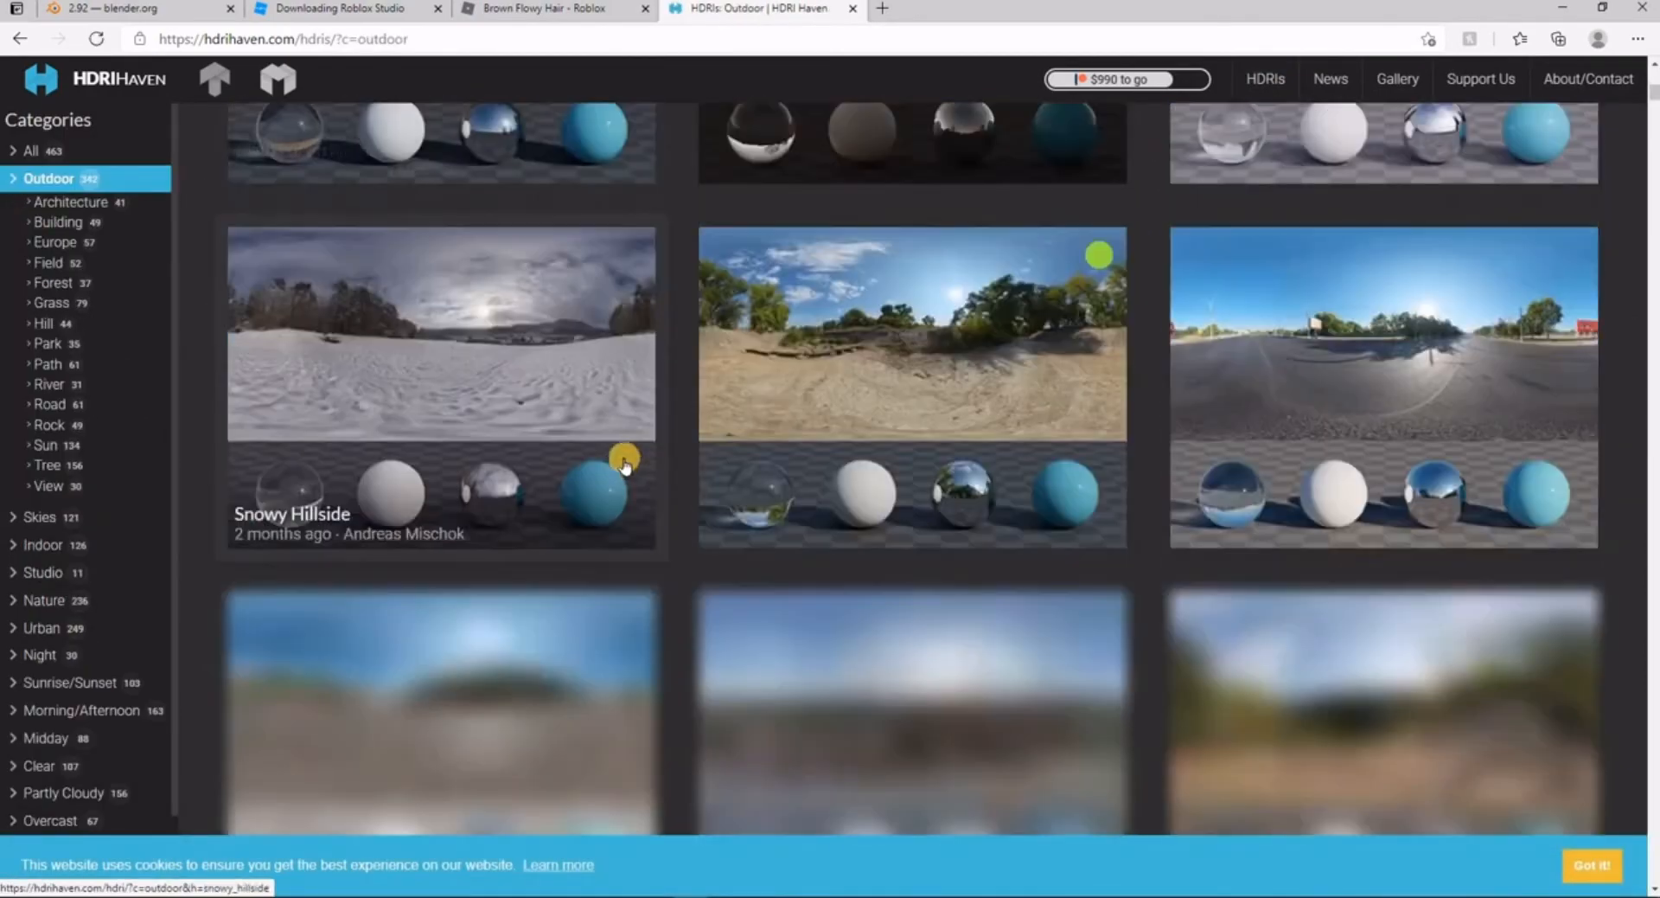
scroll(950, 475, "down", 1)
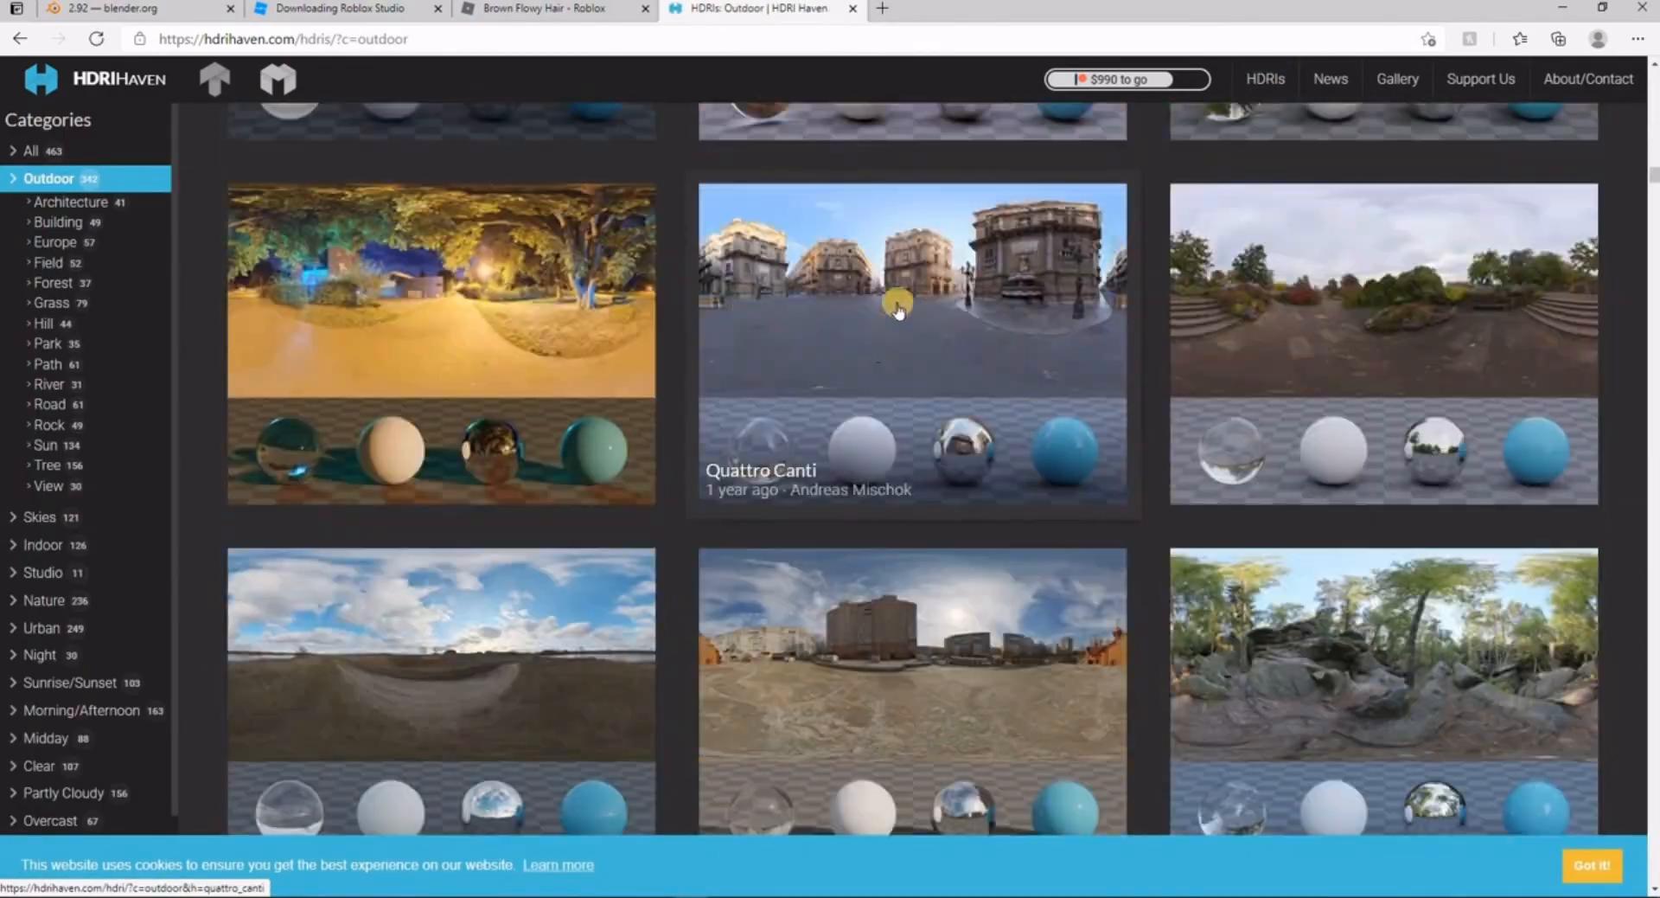
left_click(851, 354)
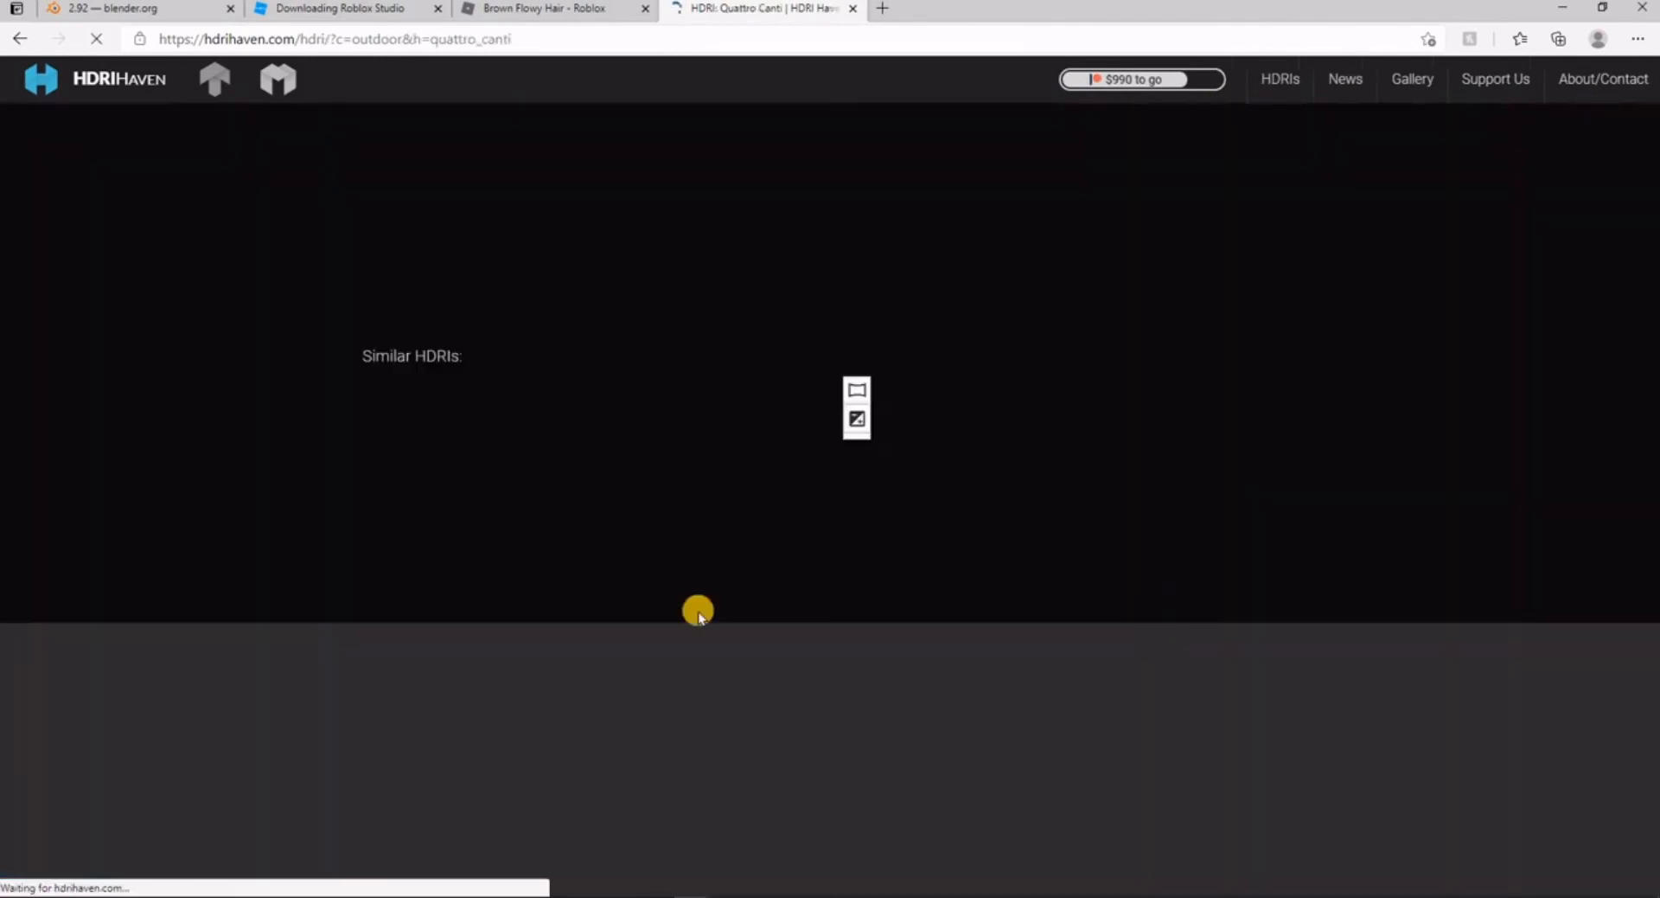
scroll(653, 658, "down", 5)
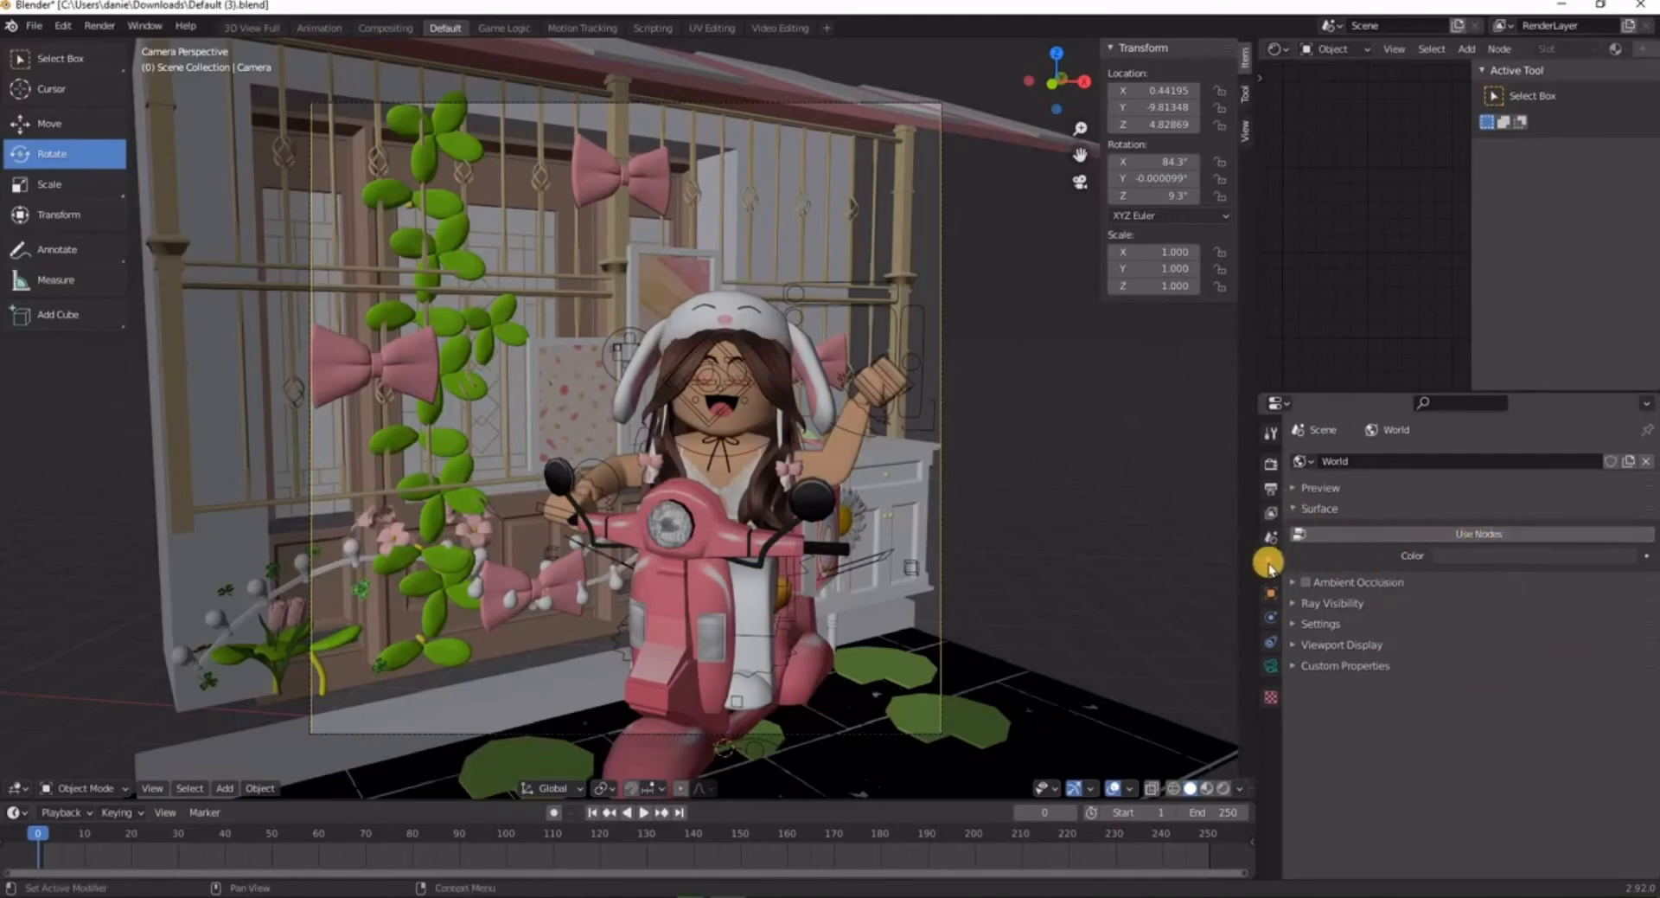
- Enable world nodes and drive the World colour with an Environment Texture
left_click(1392, 534)
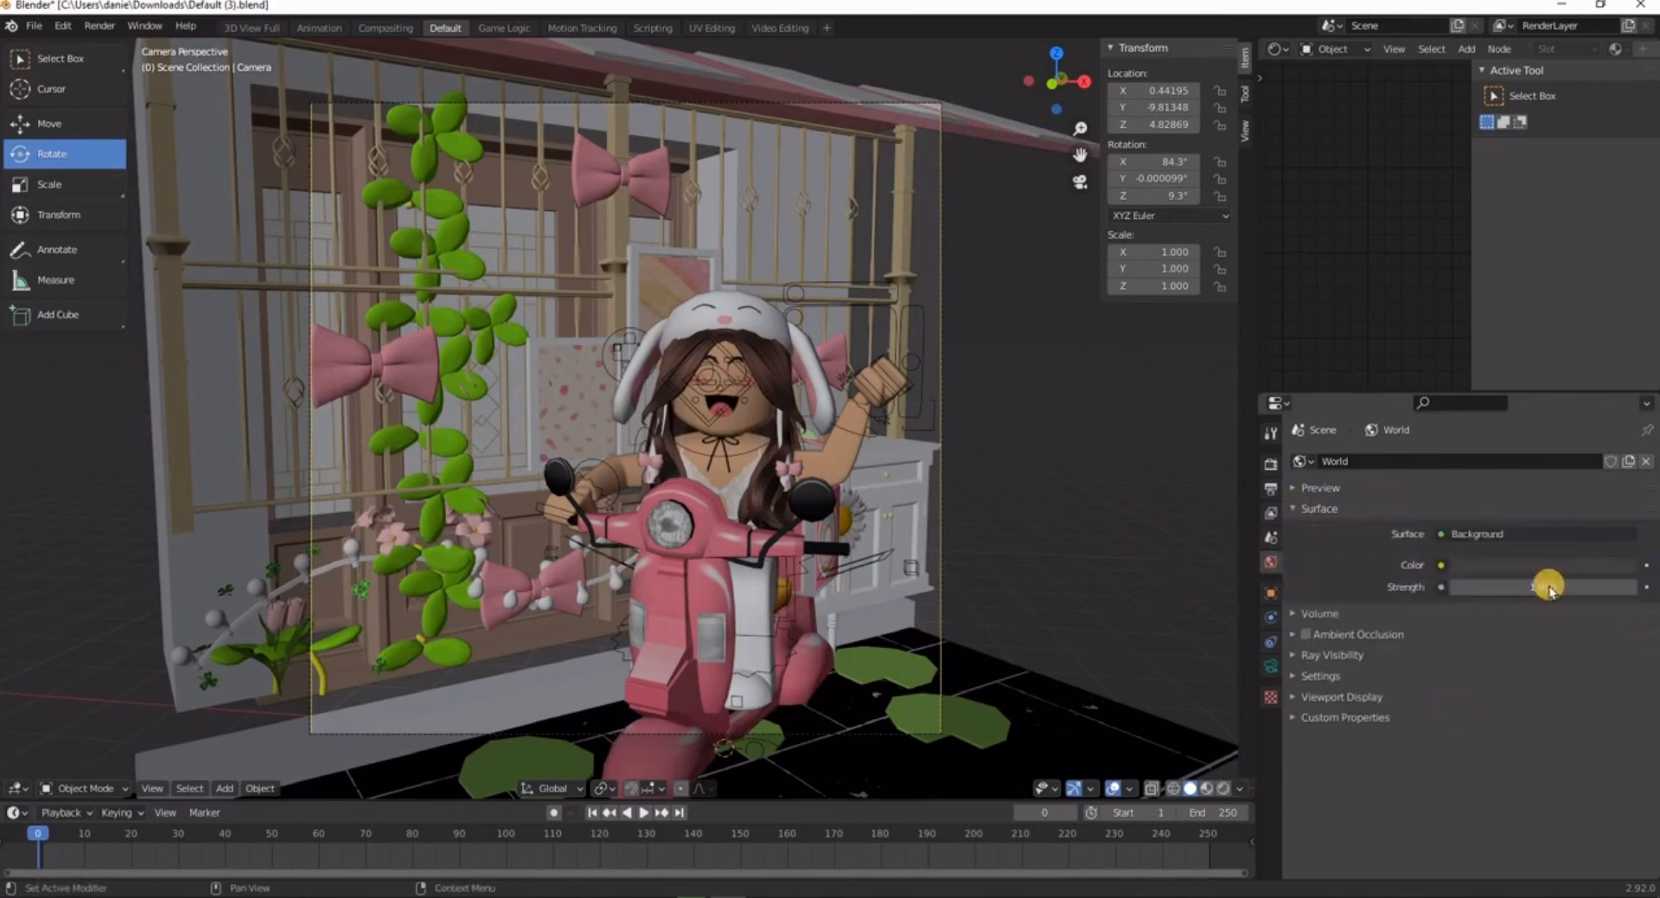
left_click(1441, 564)
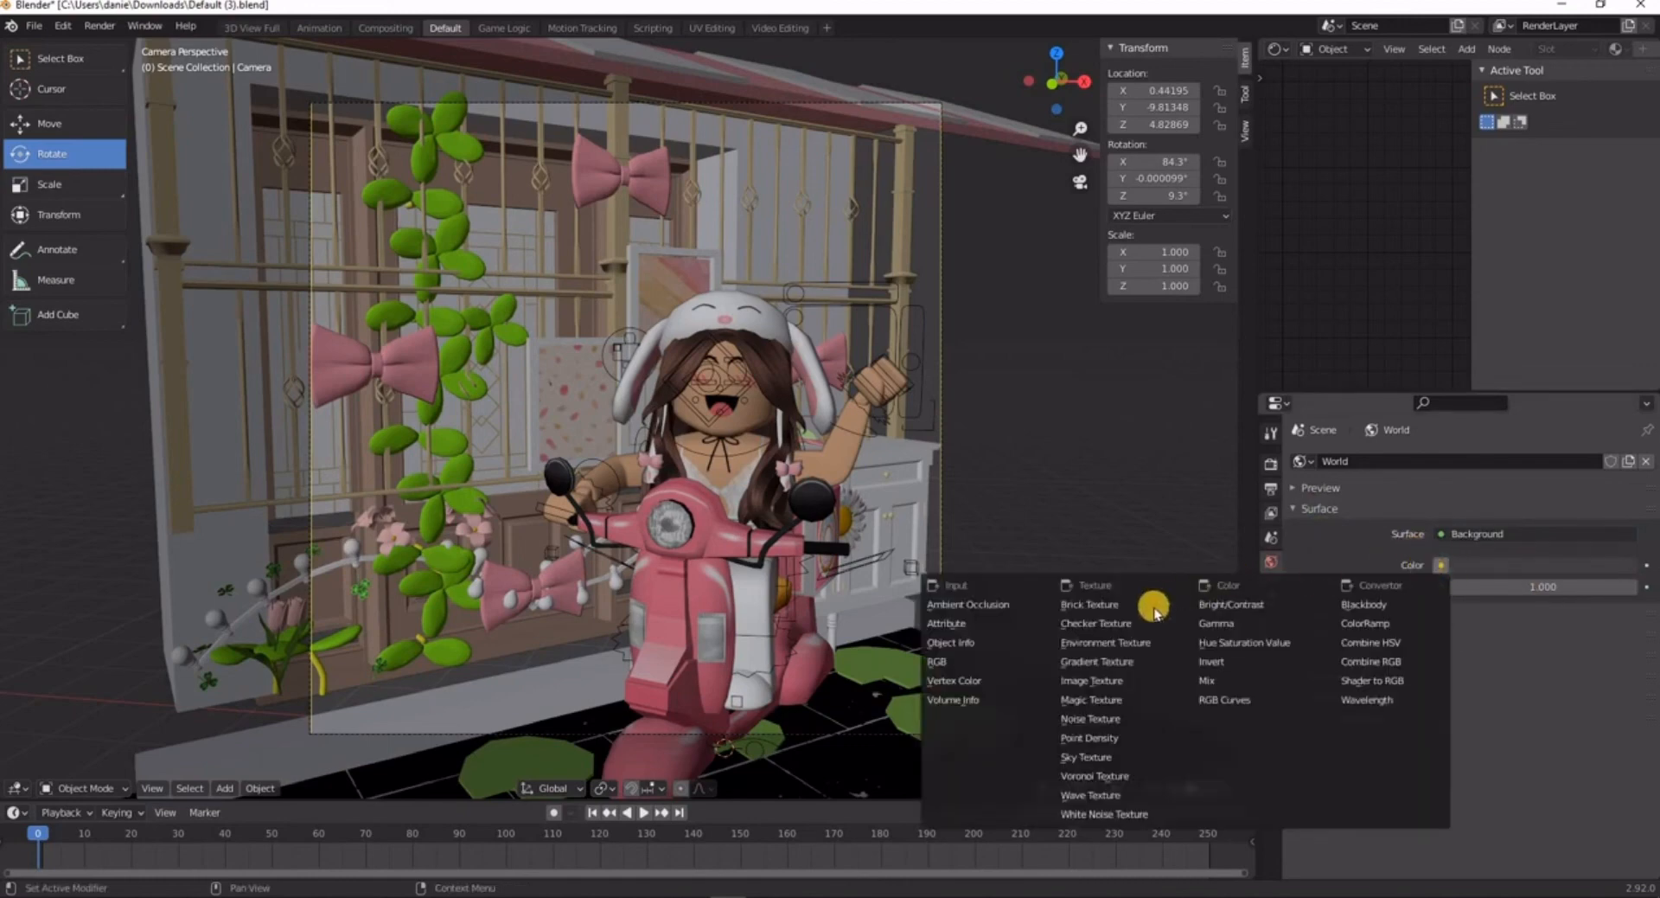
left_click(1100, 642)
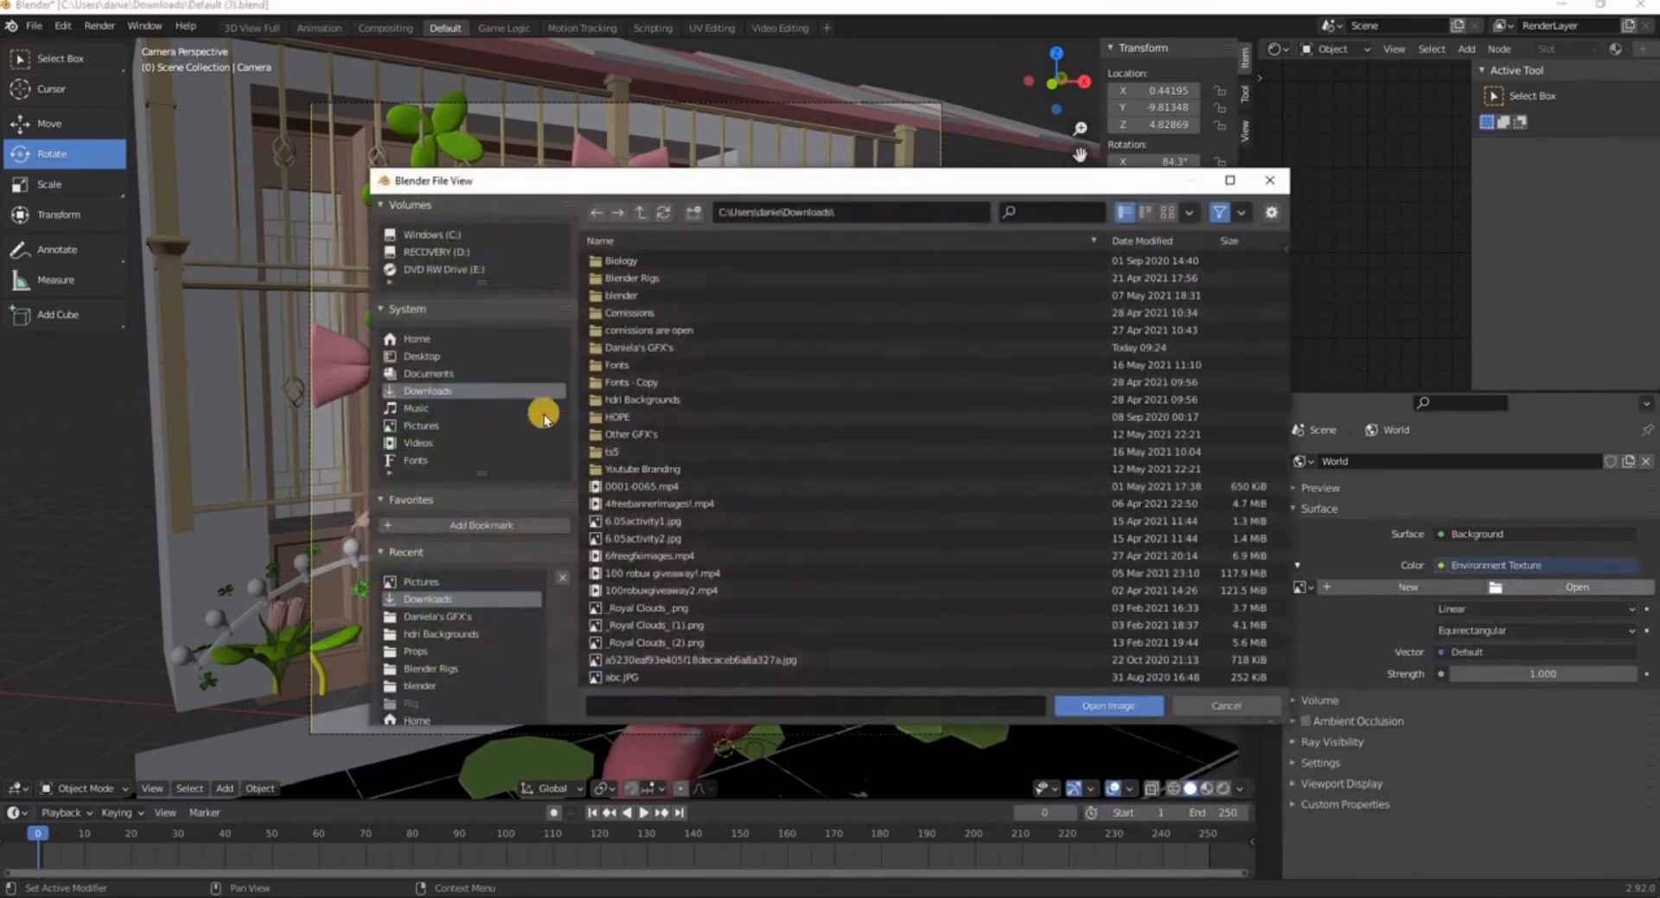
- Filter Downloads for 'hdr' and load quattro_canti_4k.hdr as the environment texture
left_click(1031, 214)
type("hdri")
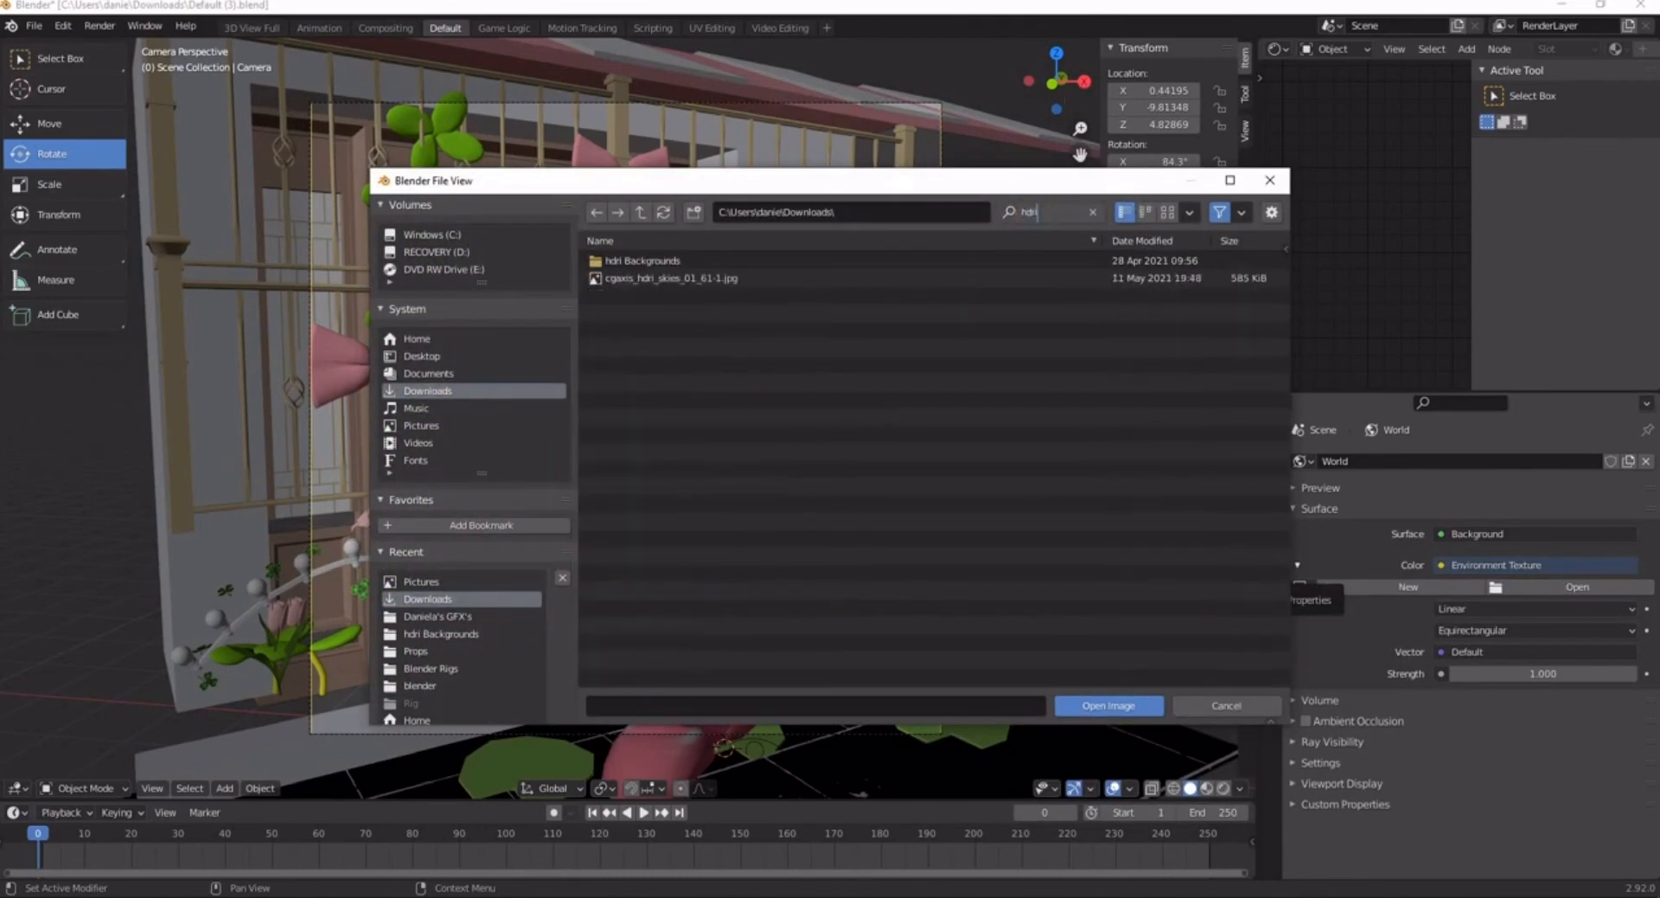
left_click(1090, 219)
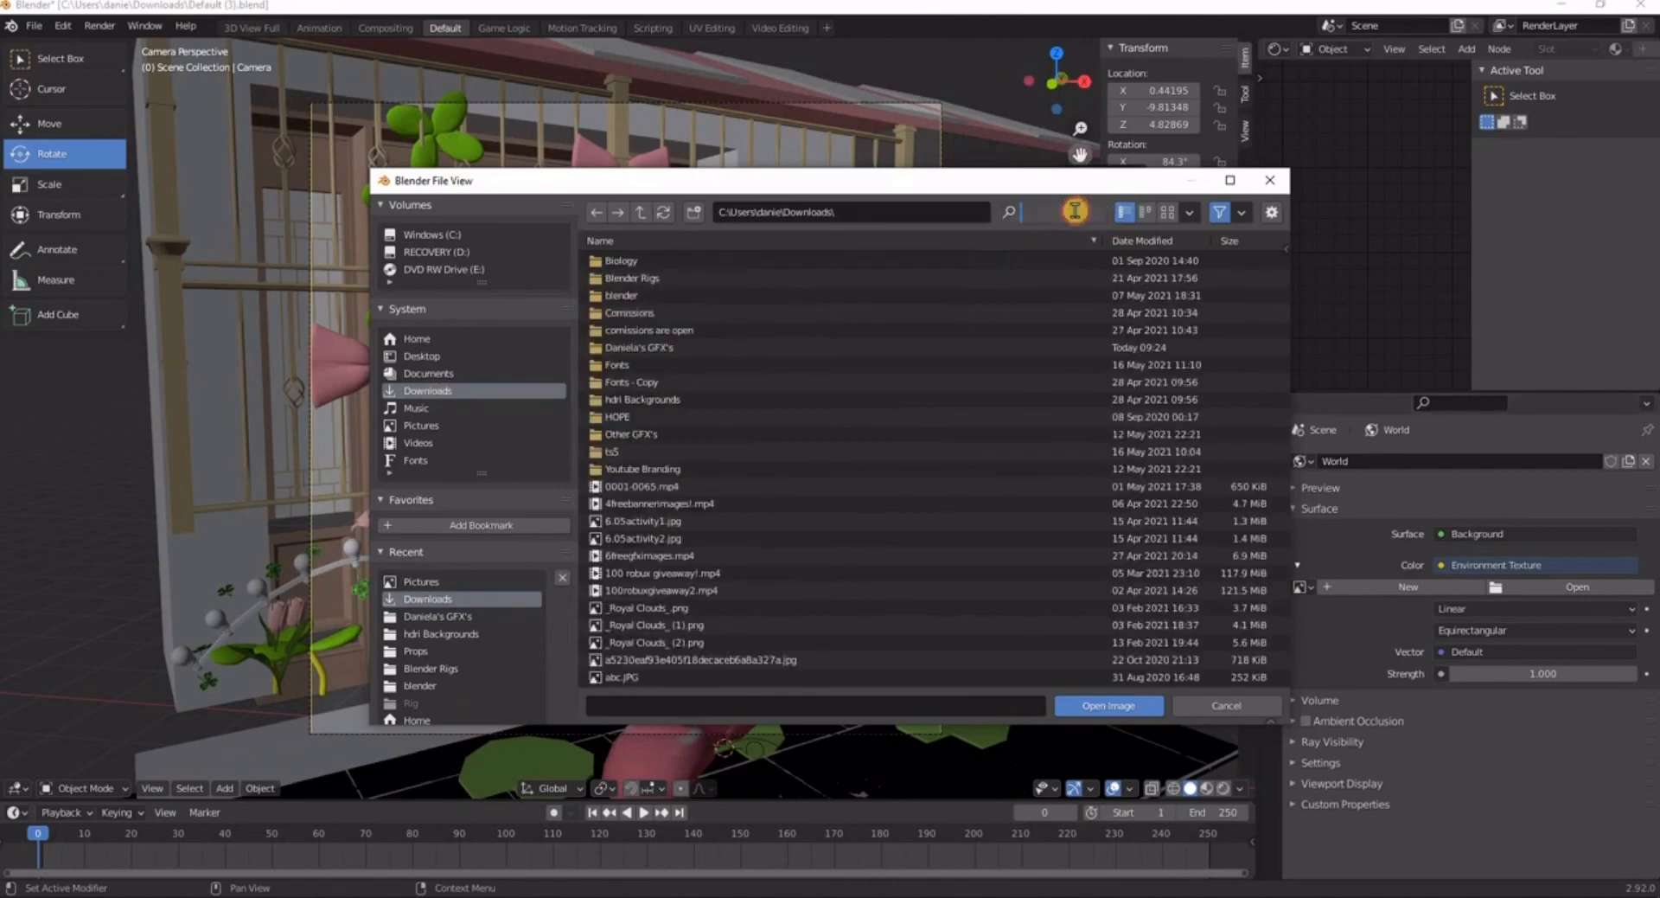
type("hdr")
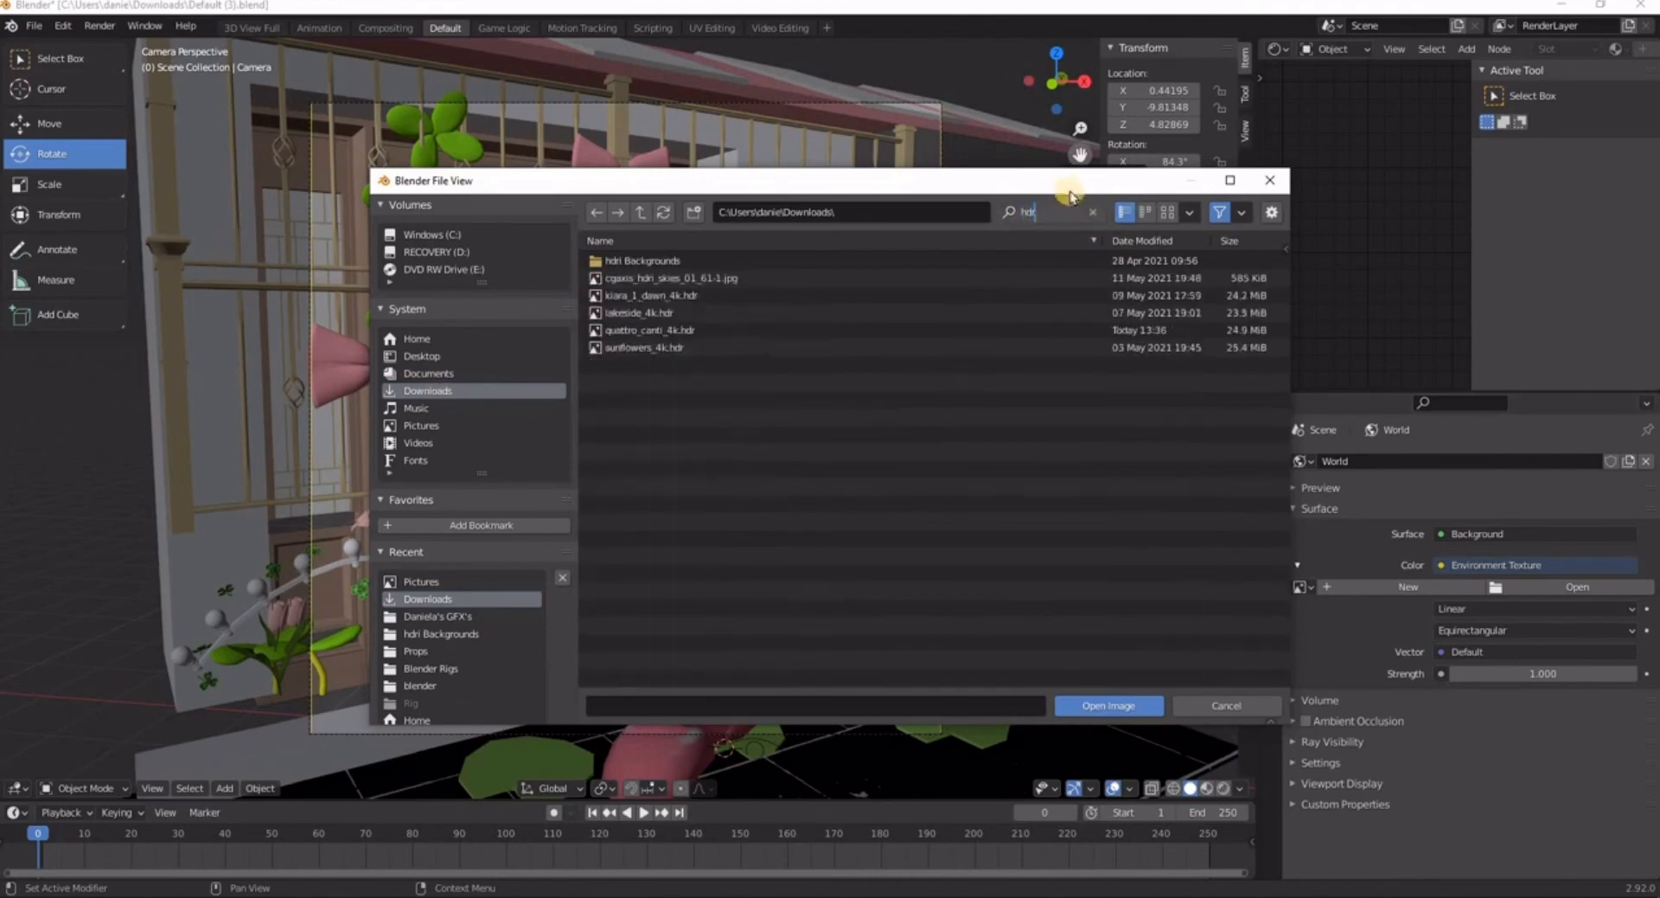
left_click(1097, 214)
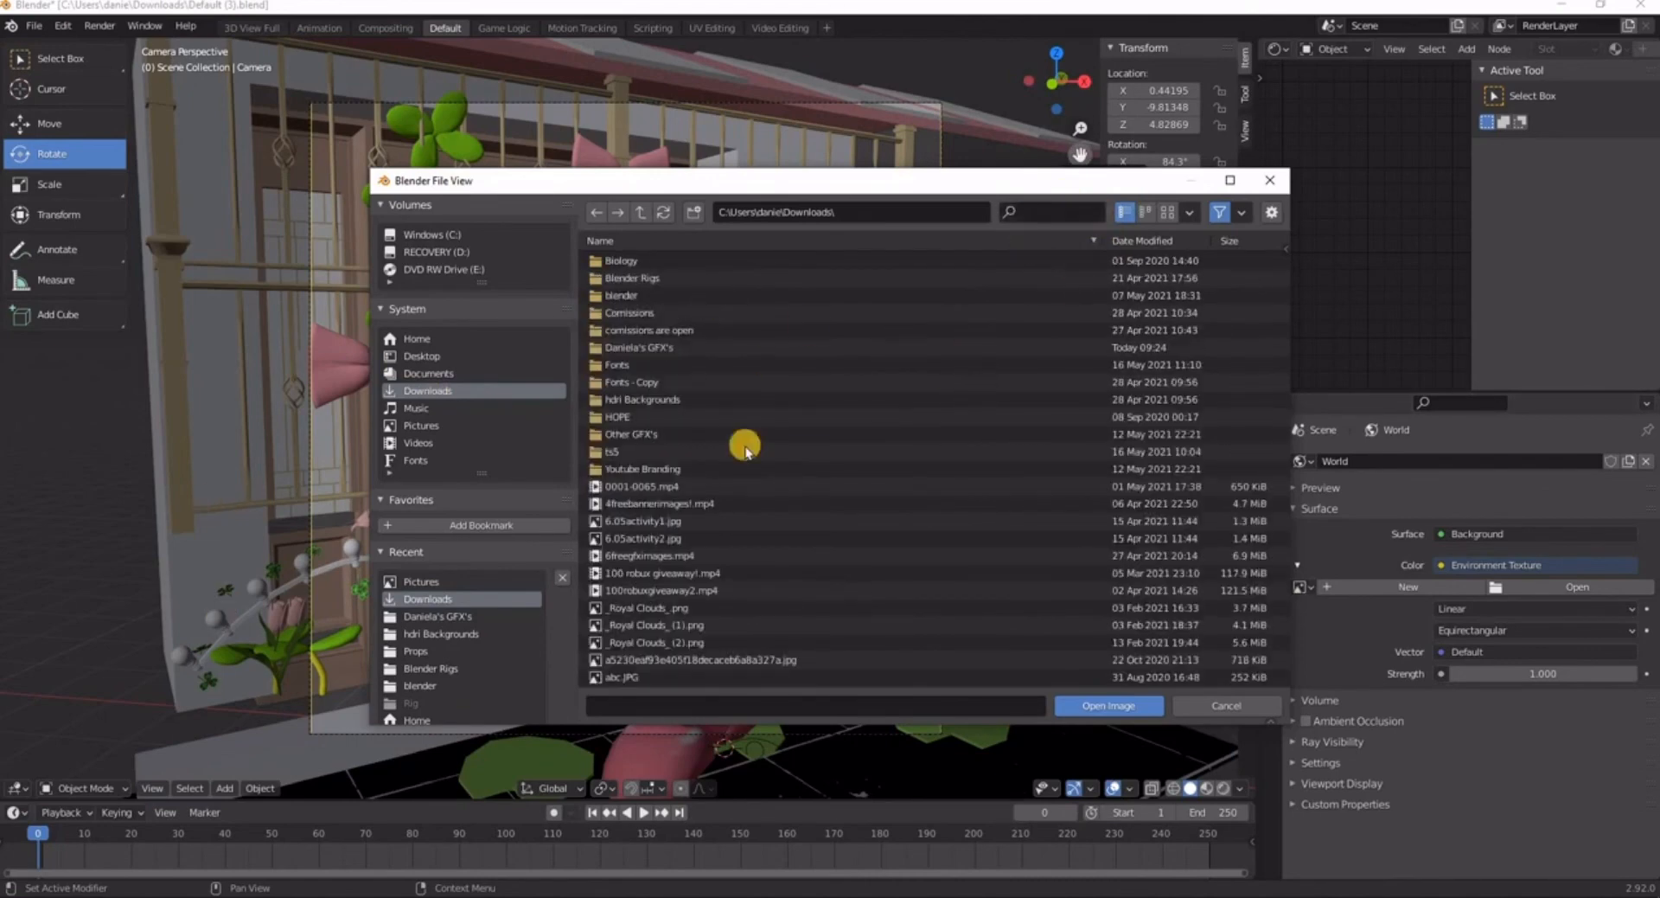
type("hdr")
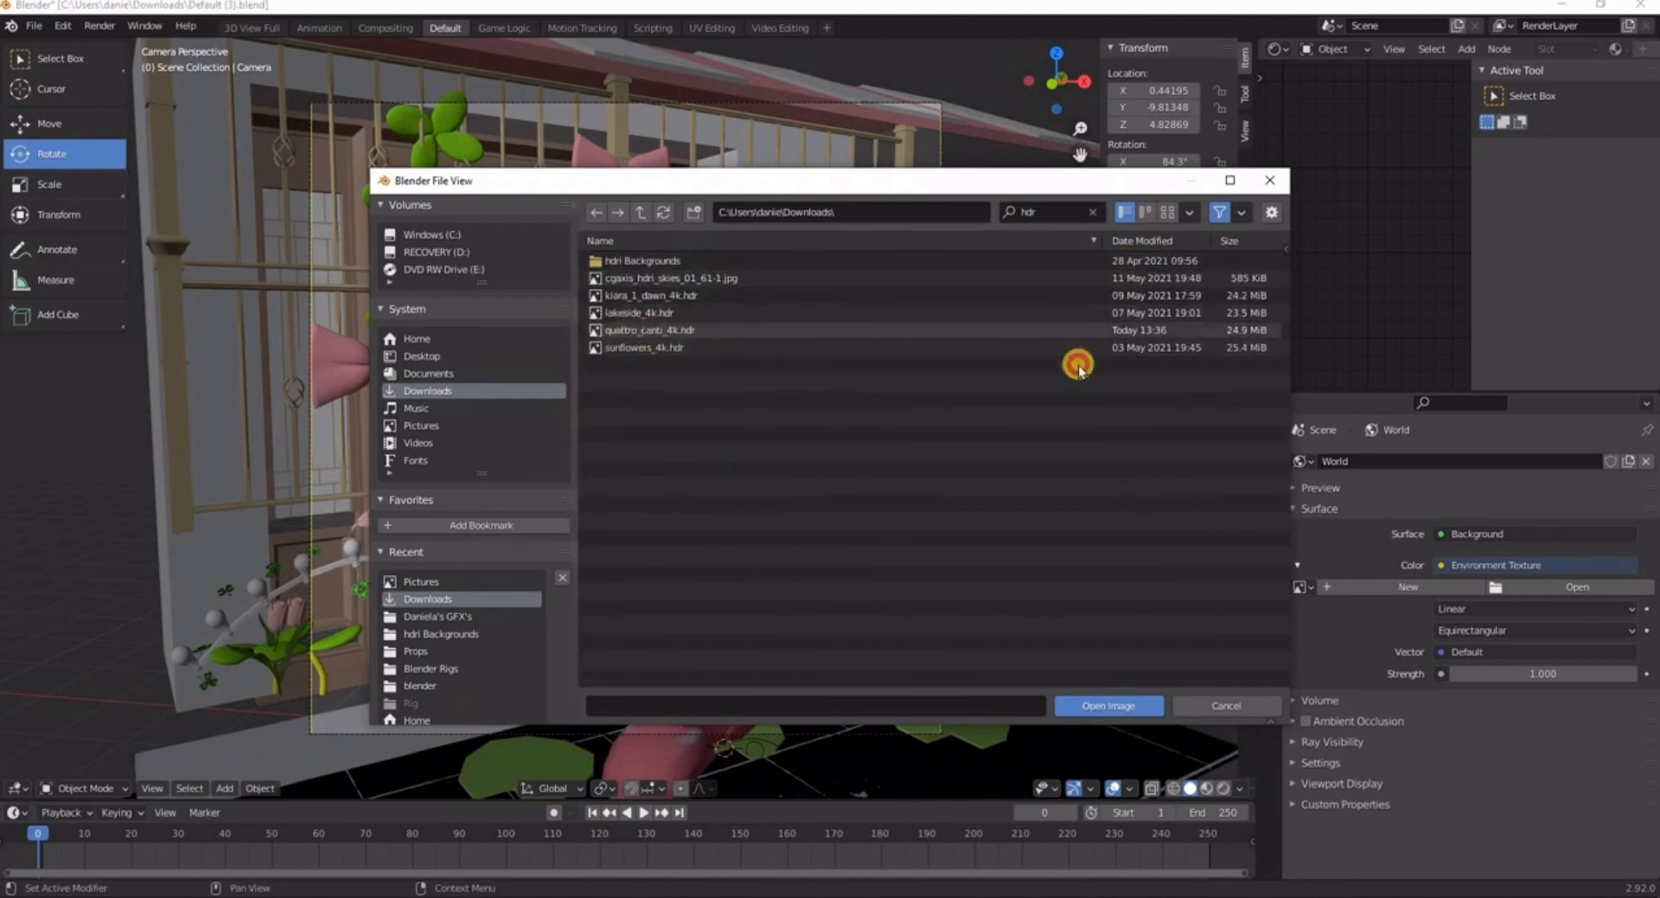
left_click(778, 329)
left_click(1124, 705)
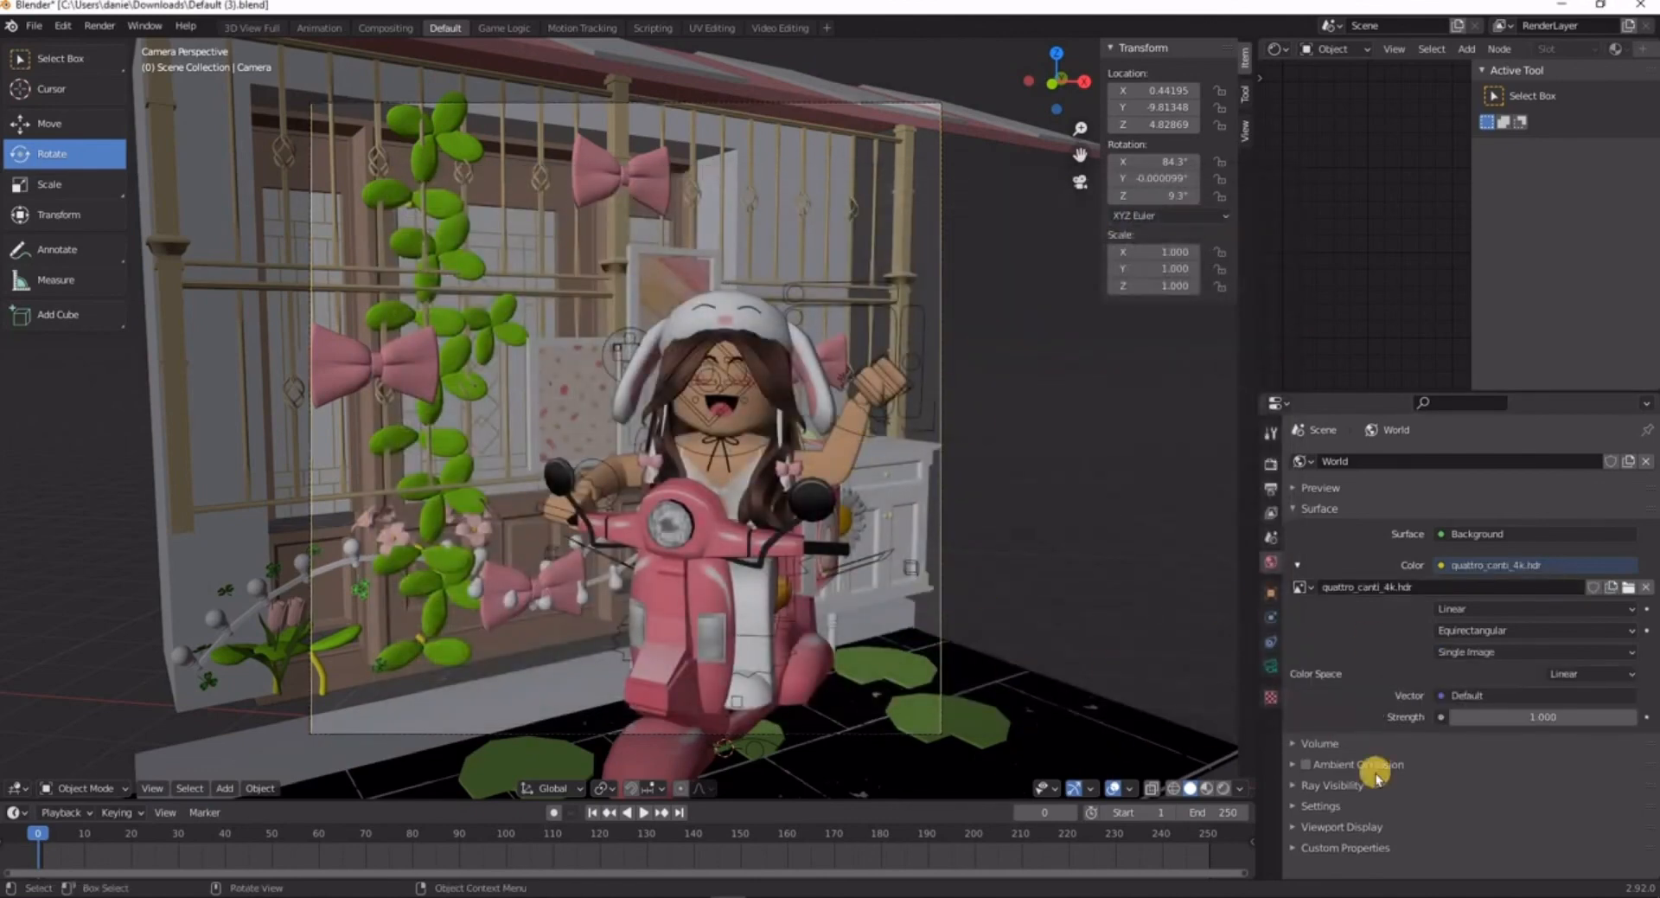
- Cycle viewport shading through Material Preview and Solid, ending on Rendered
left_click(1208, 789)
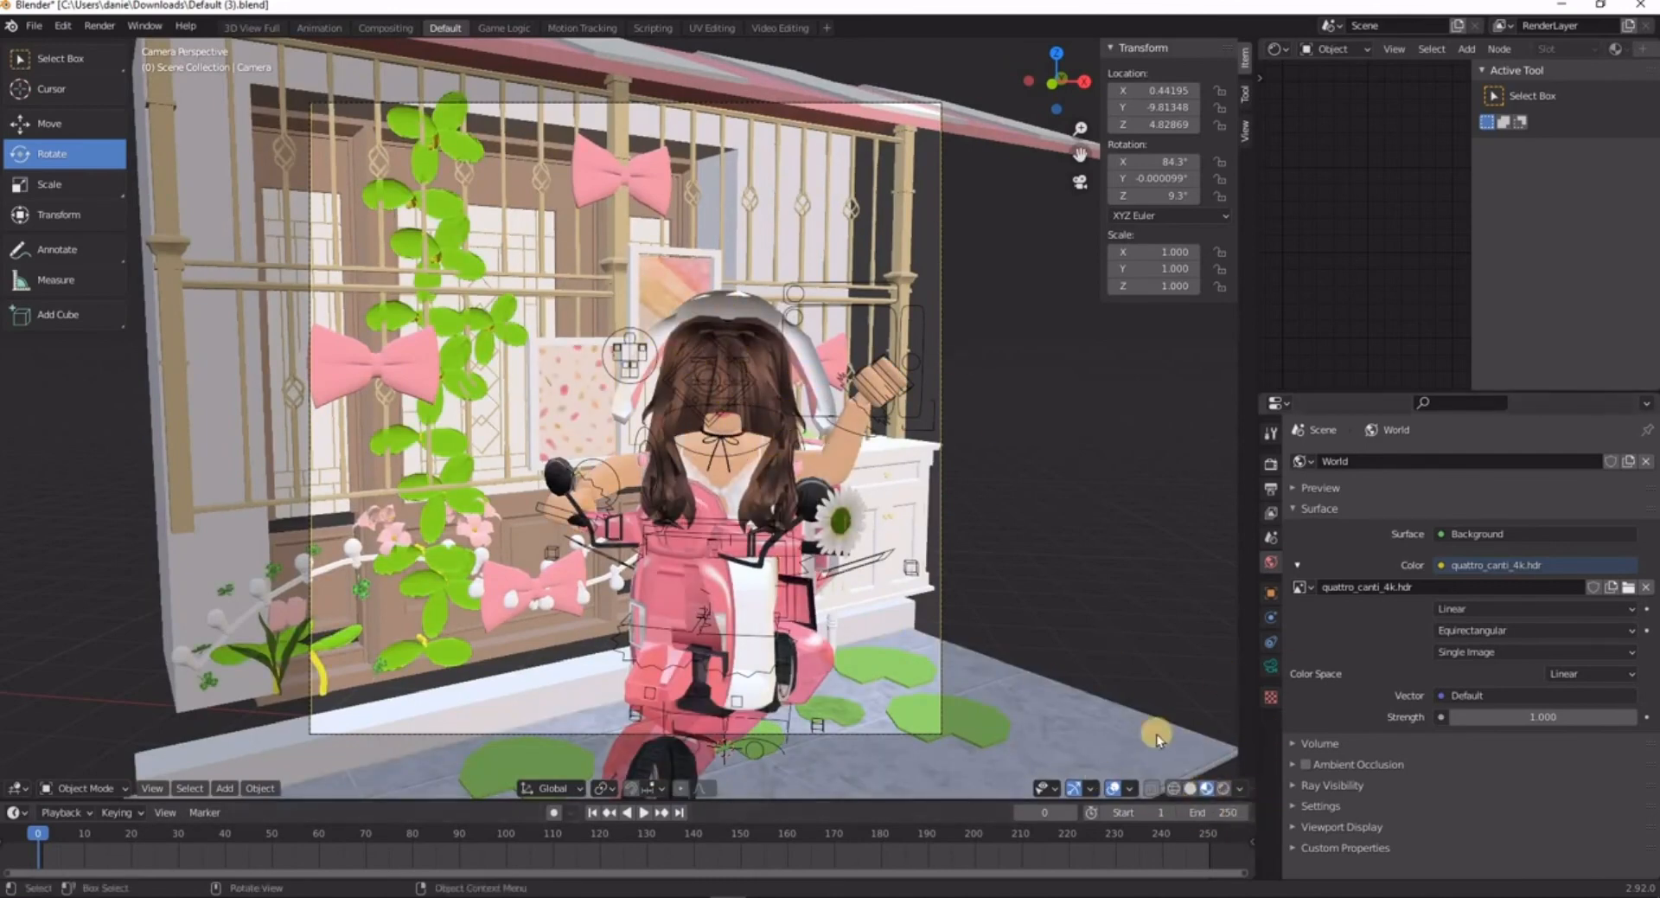
left_click(1193, 789)
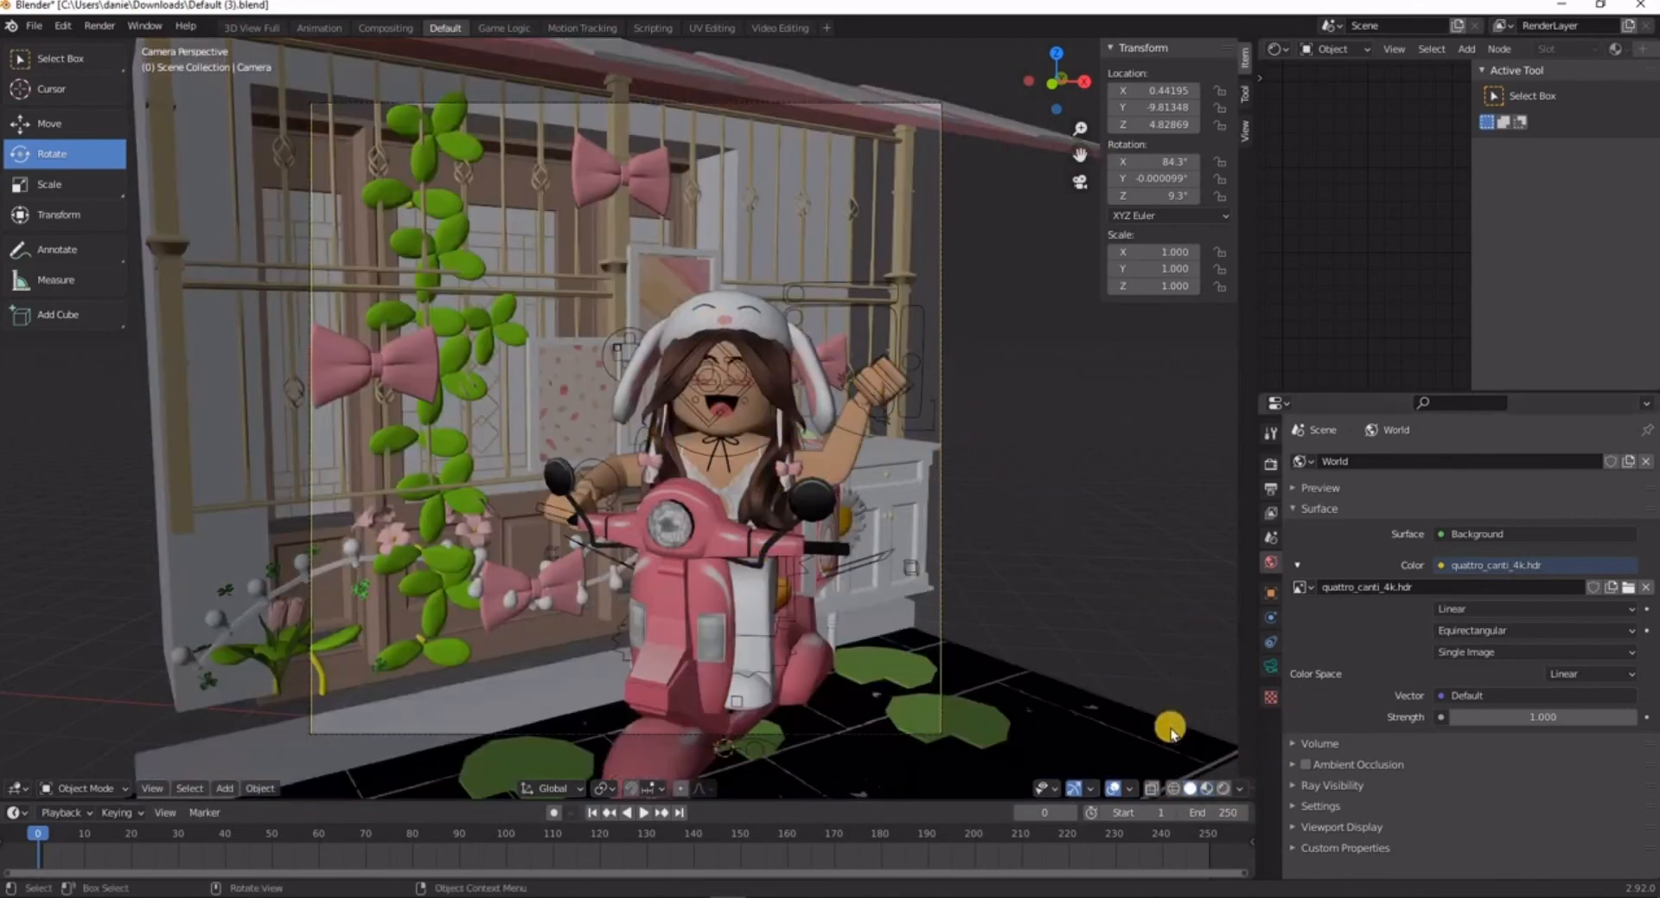
left_click(1224, 788)
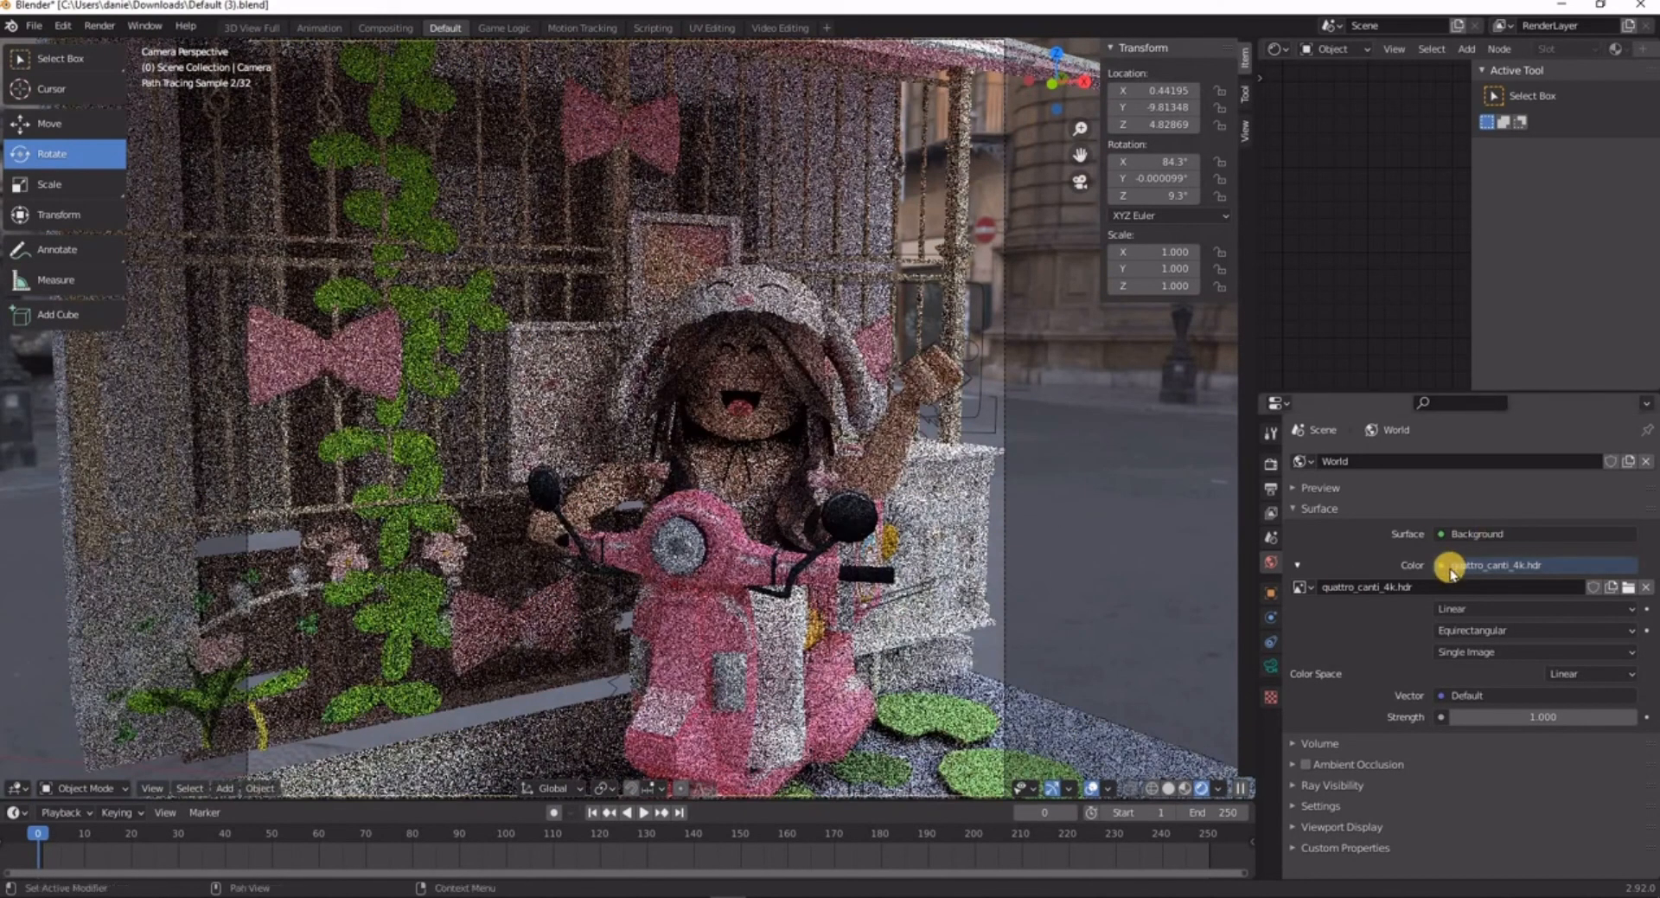
- With ambient occlusion temporarily on, walk the camera closer to the waving avatar
left_click(1304, 765)
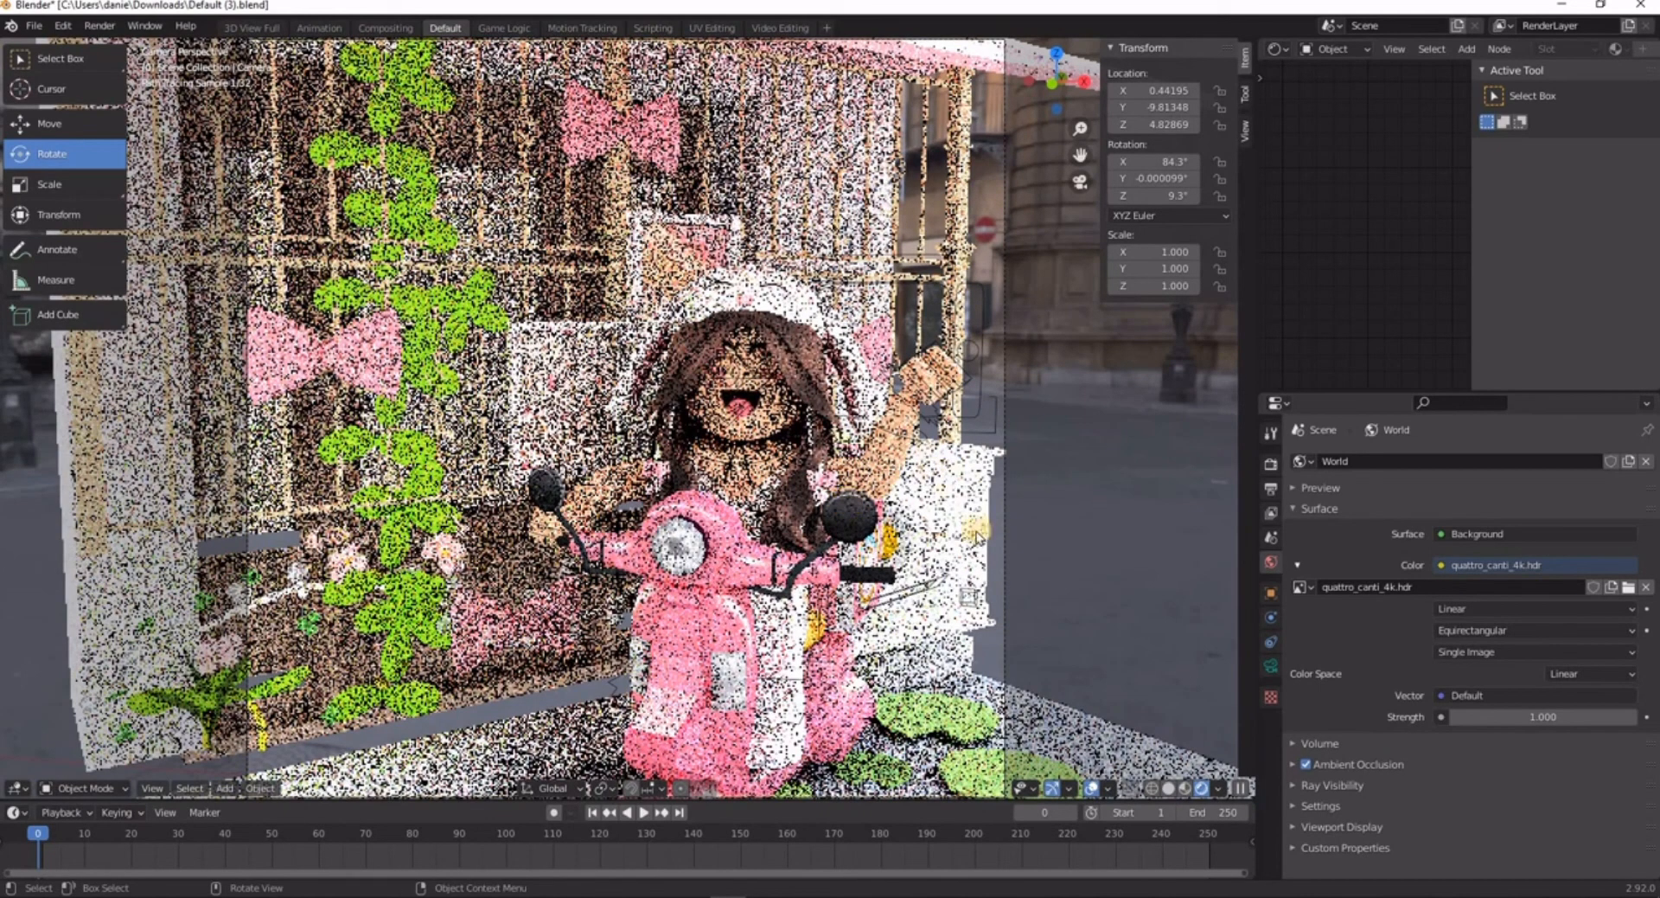
key("shift+grave")
key("s")
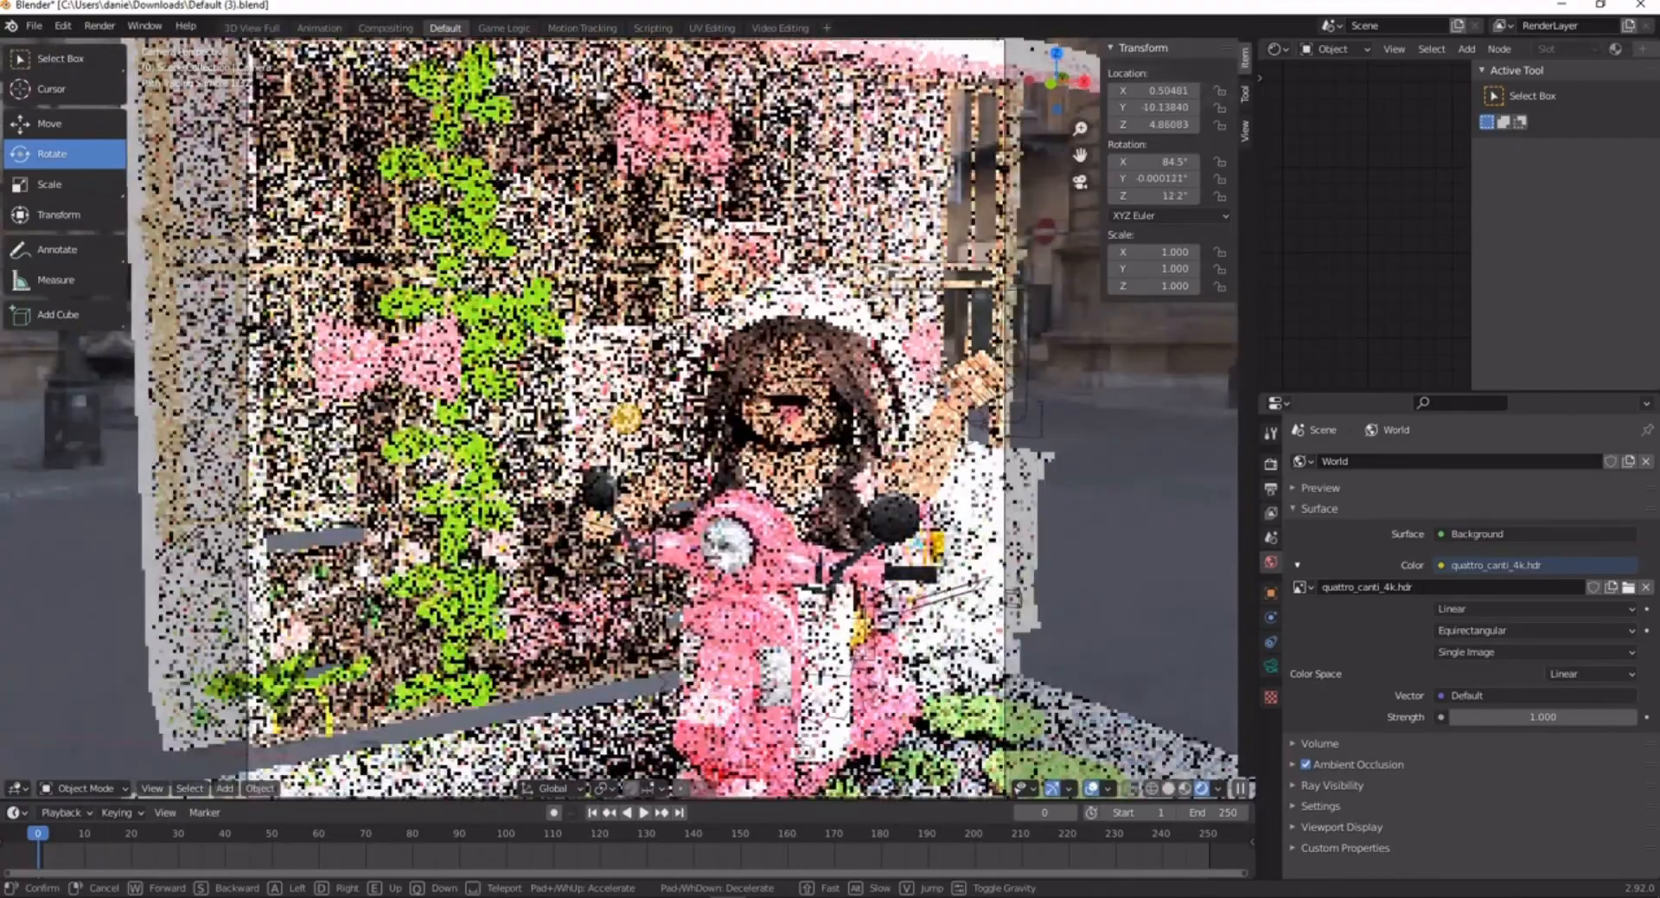
key("w")
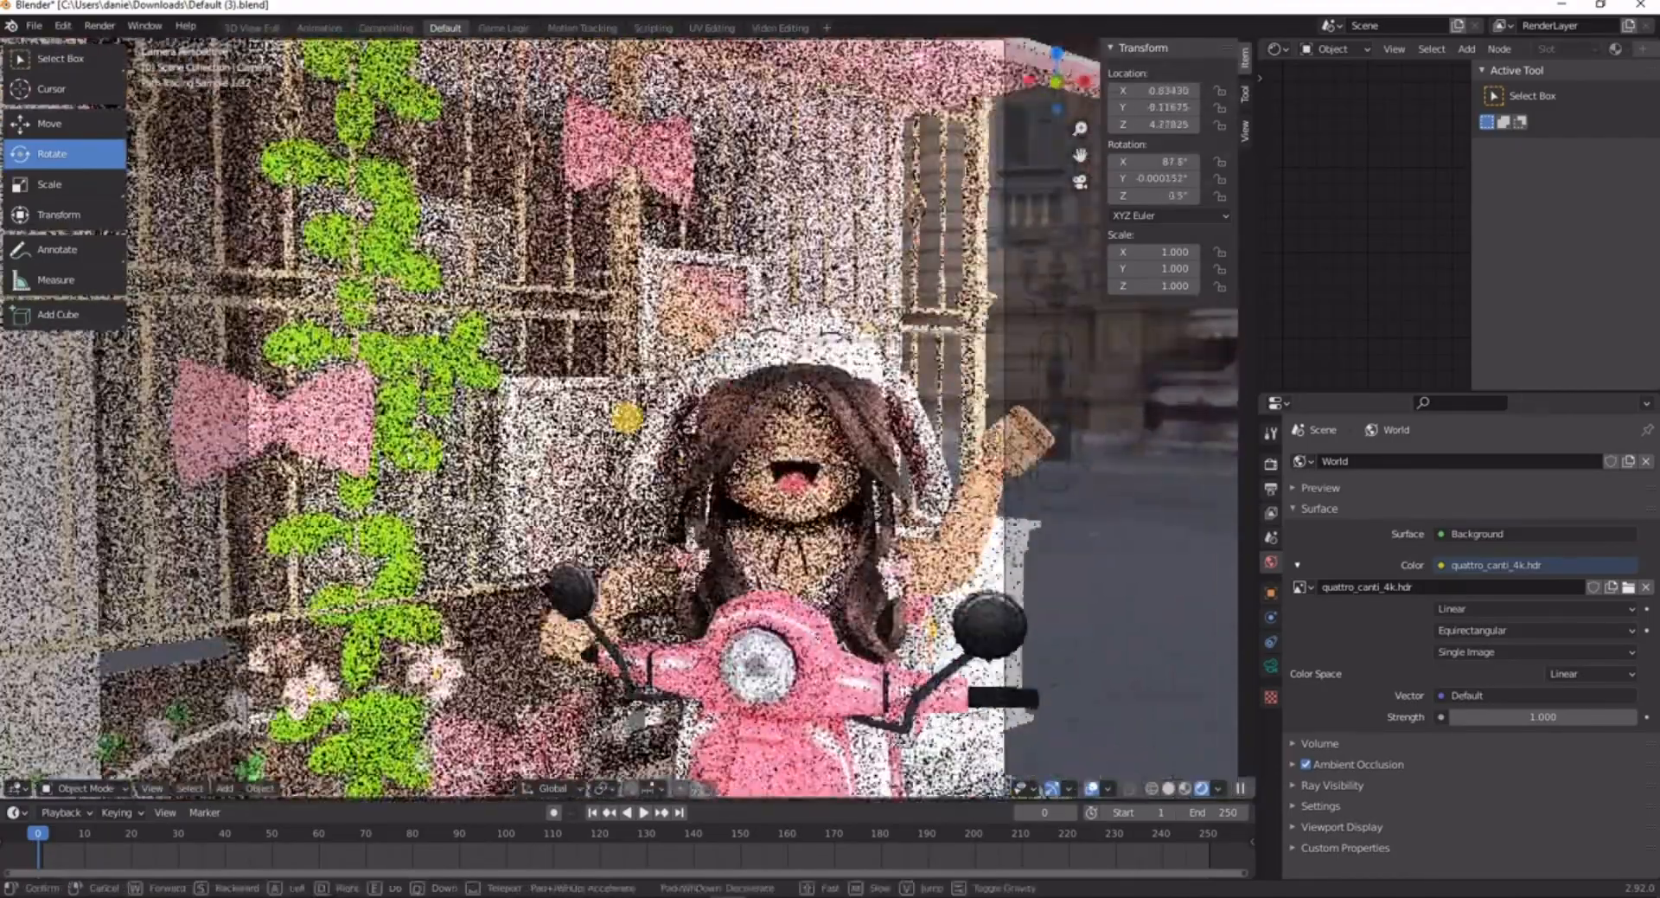
left_click(627, 418)
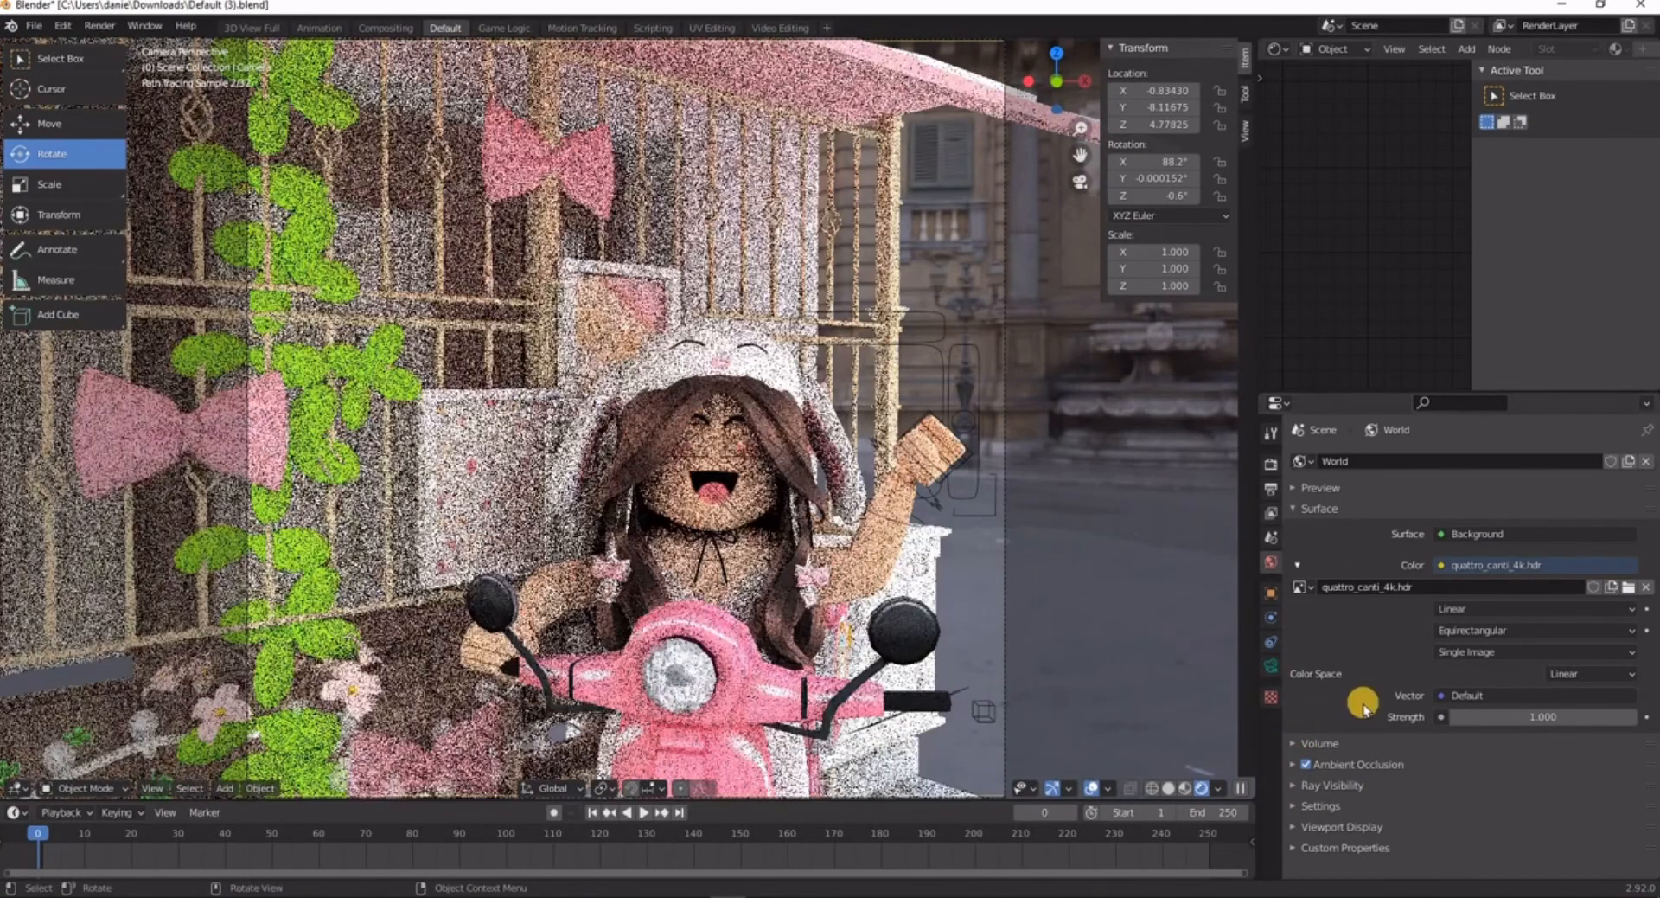
left_click(1326, 769)
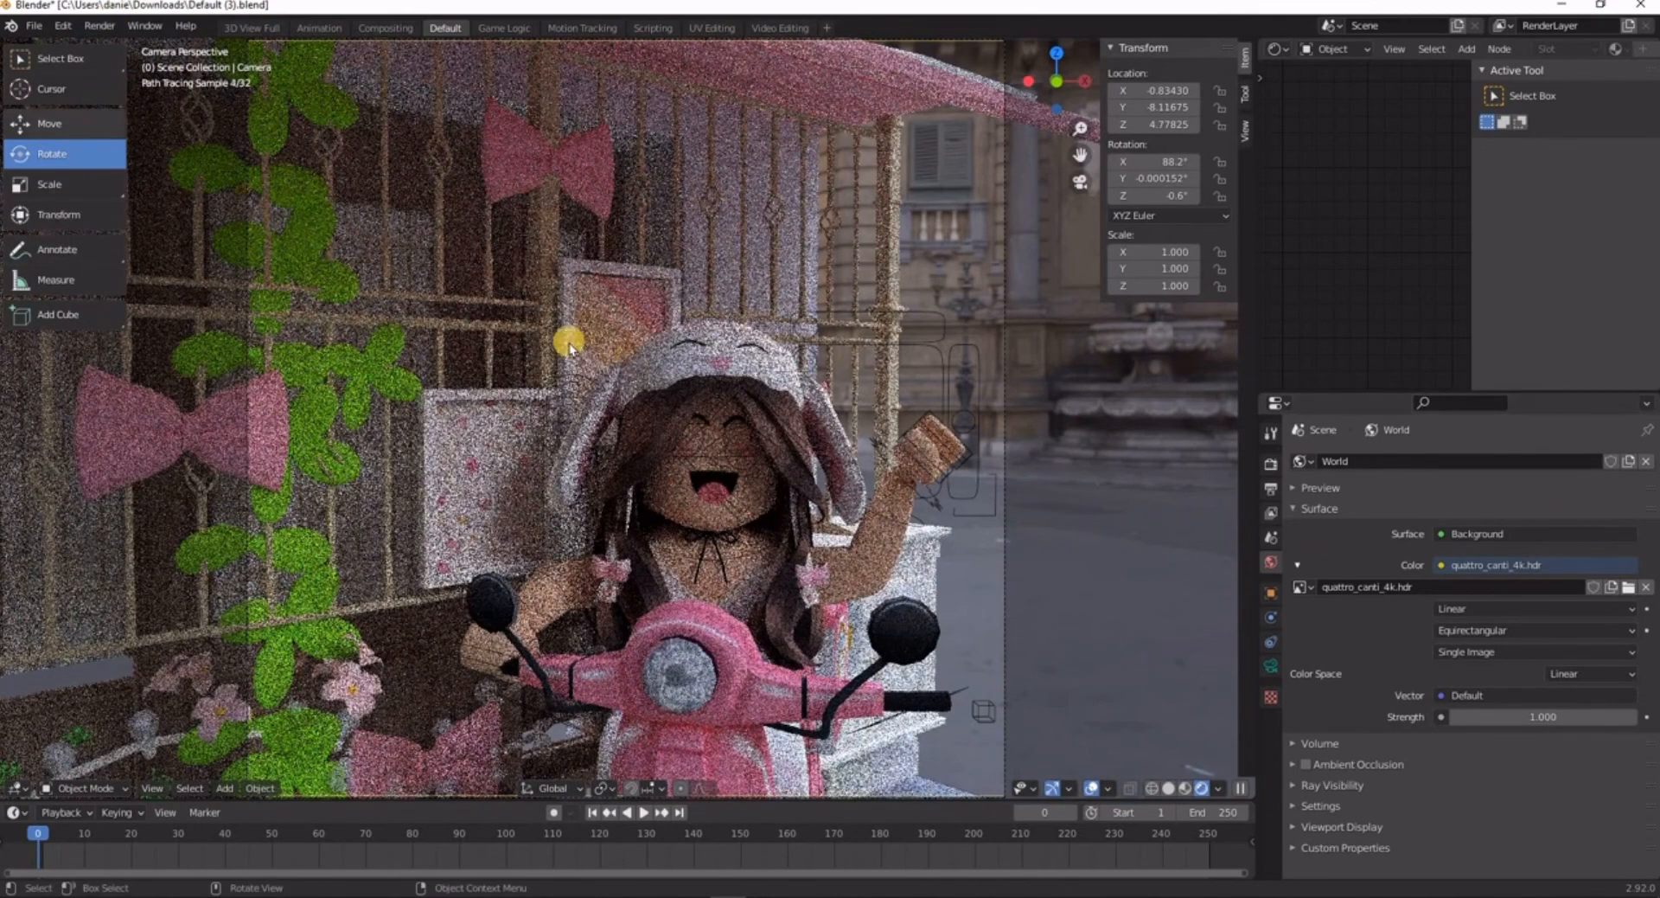
- Render the camera view as a still with Render Image (F12)
left_click(96, 31)
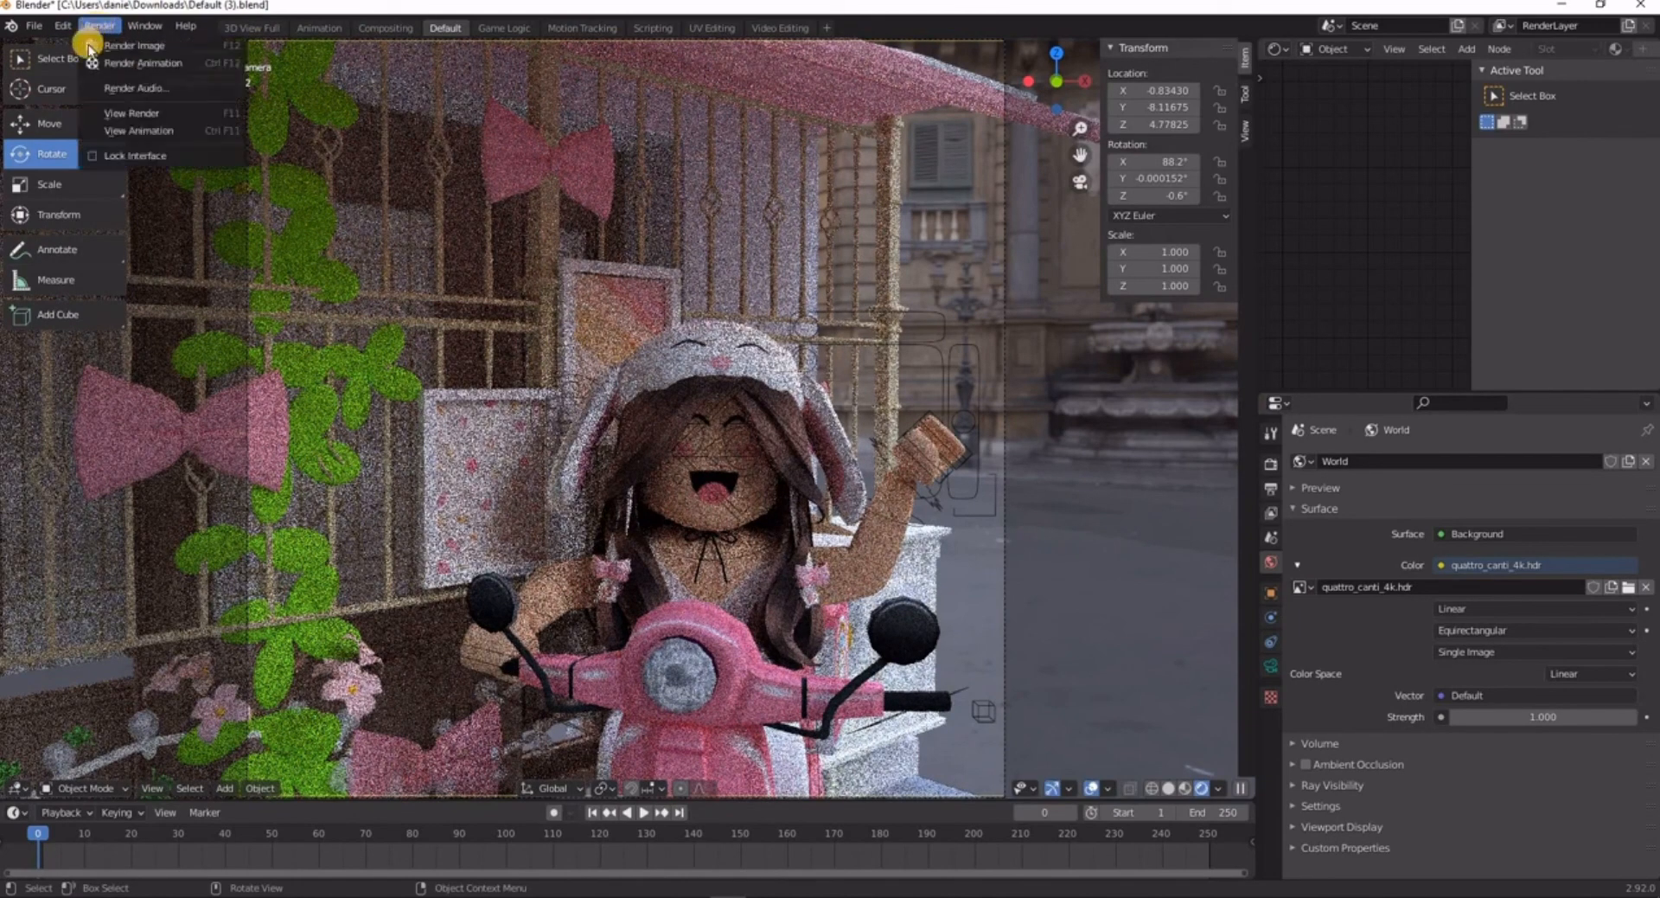
left_click(134, 46)
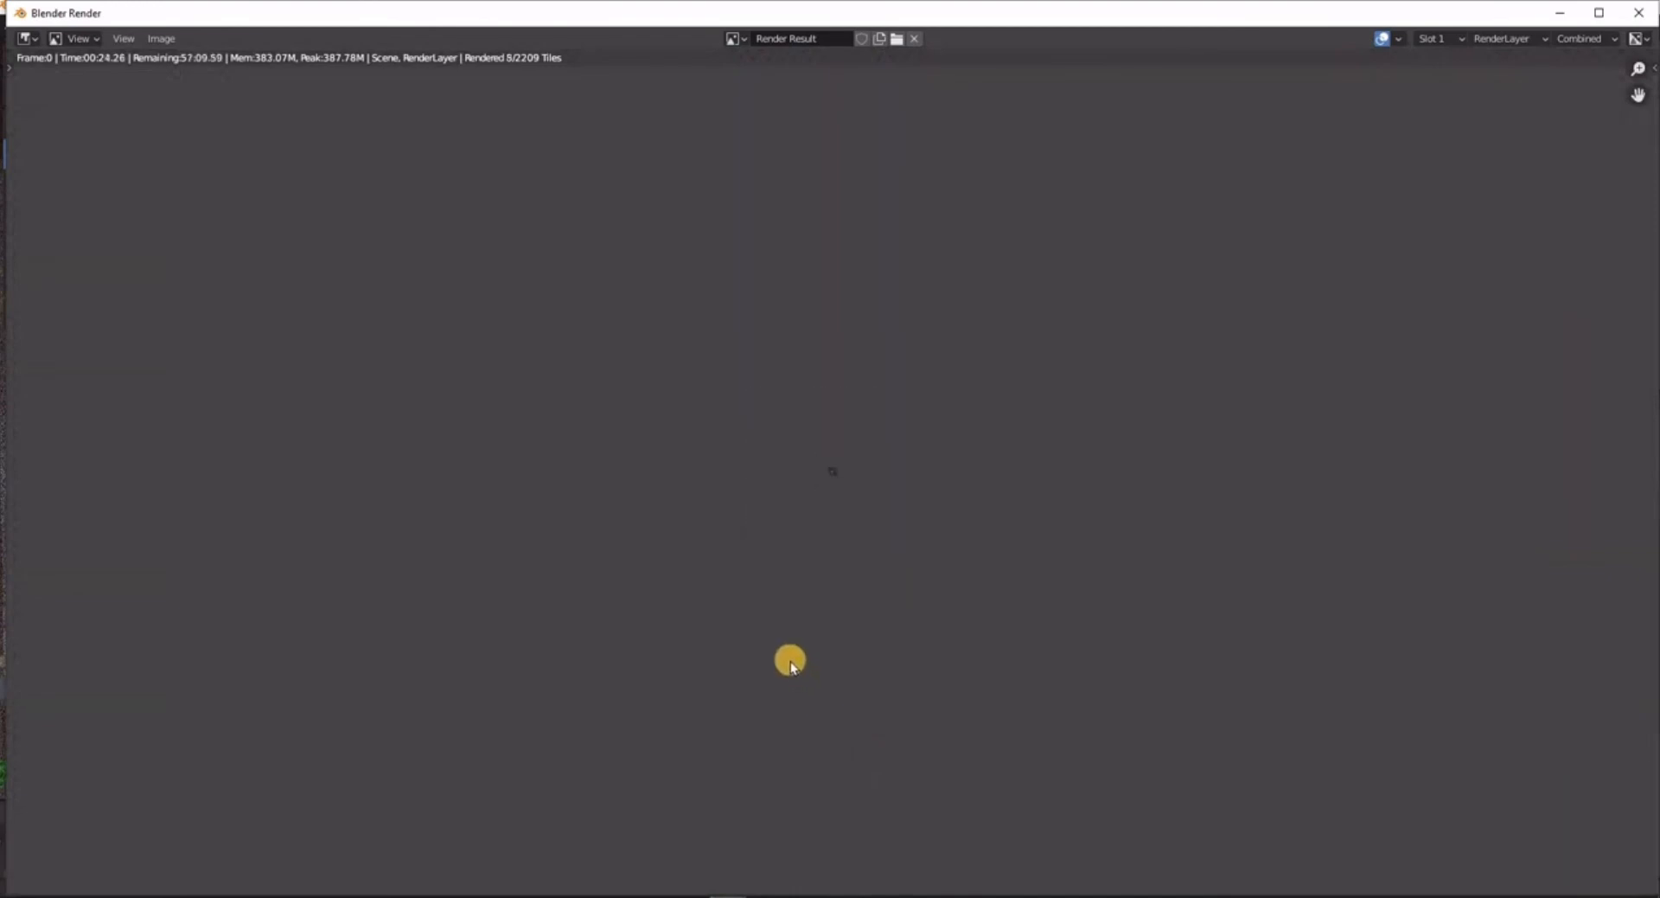
scroll(792, 646, "up", 20)
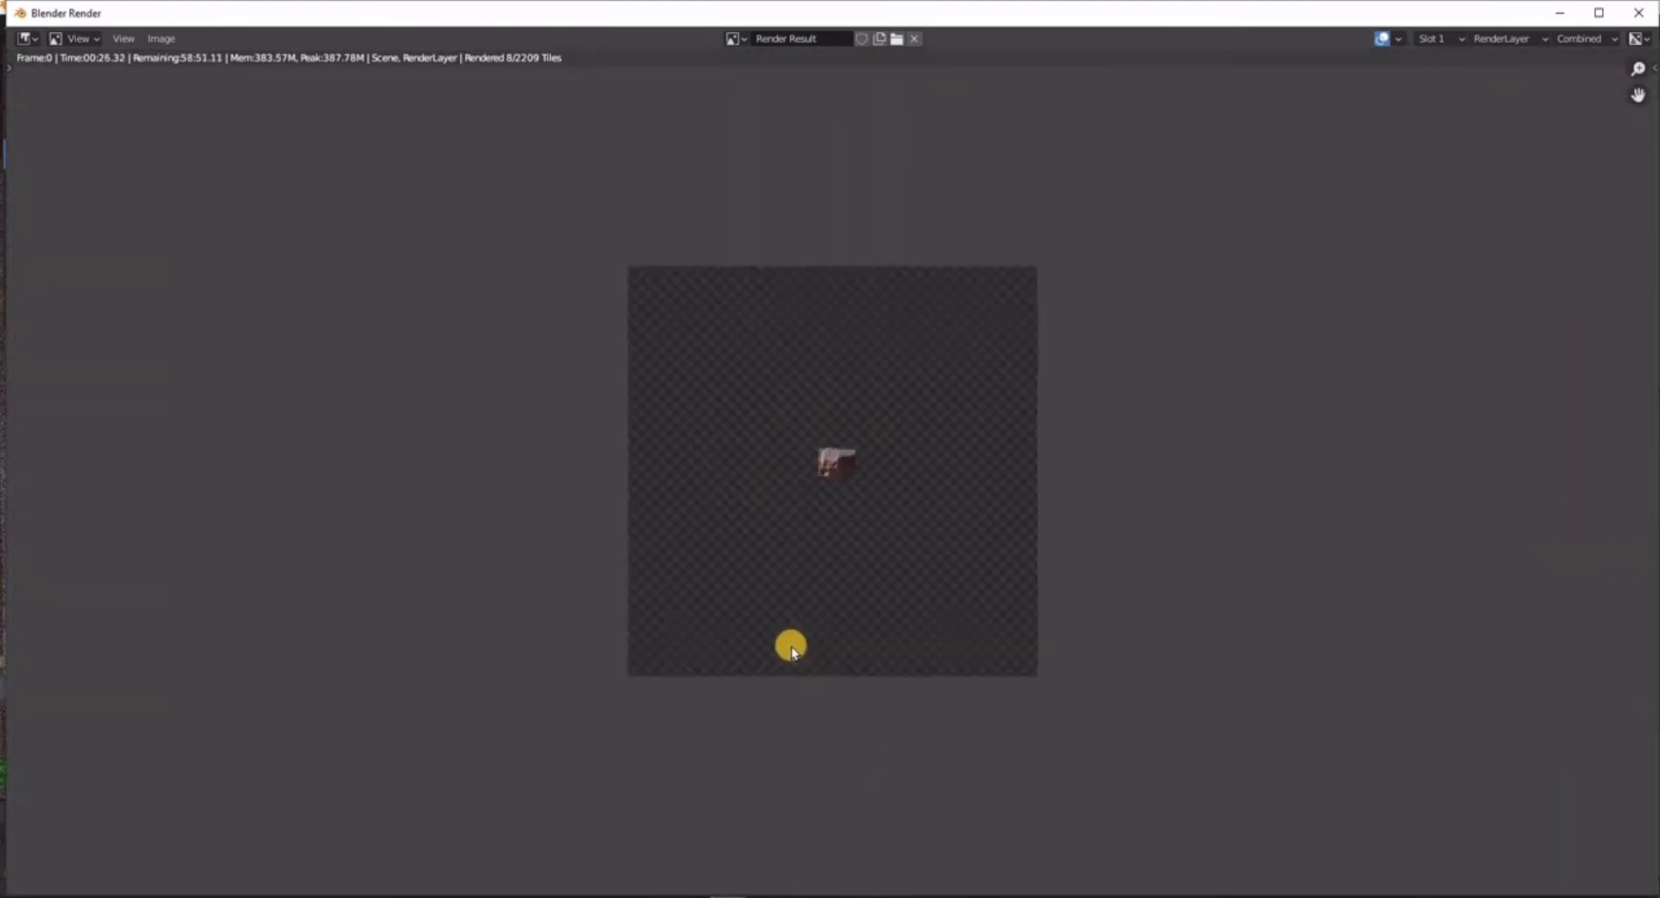
scroll(785, 657, "down", 20)
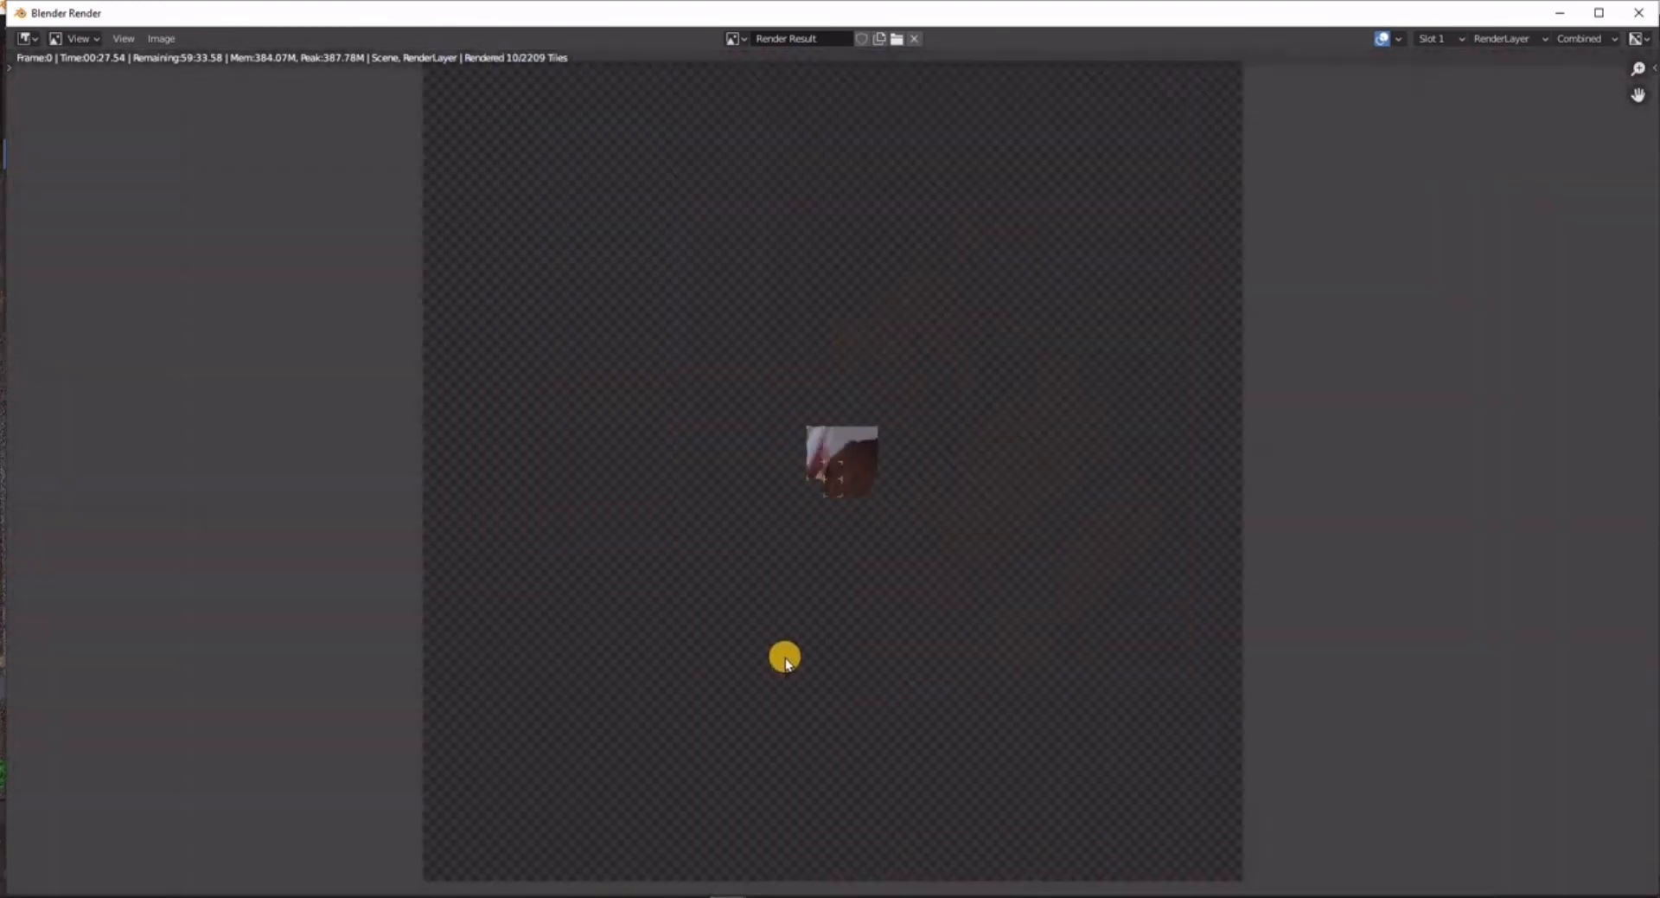
scroll(786, 657, "up", 15)
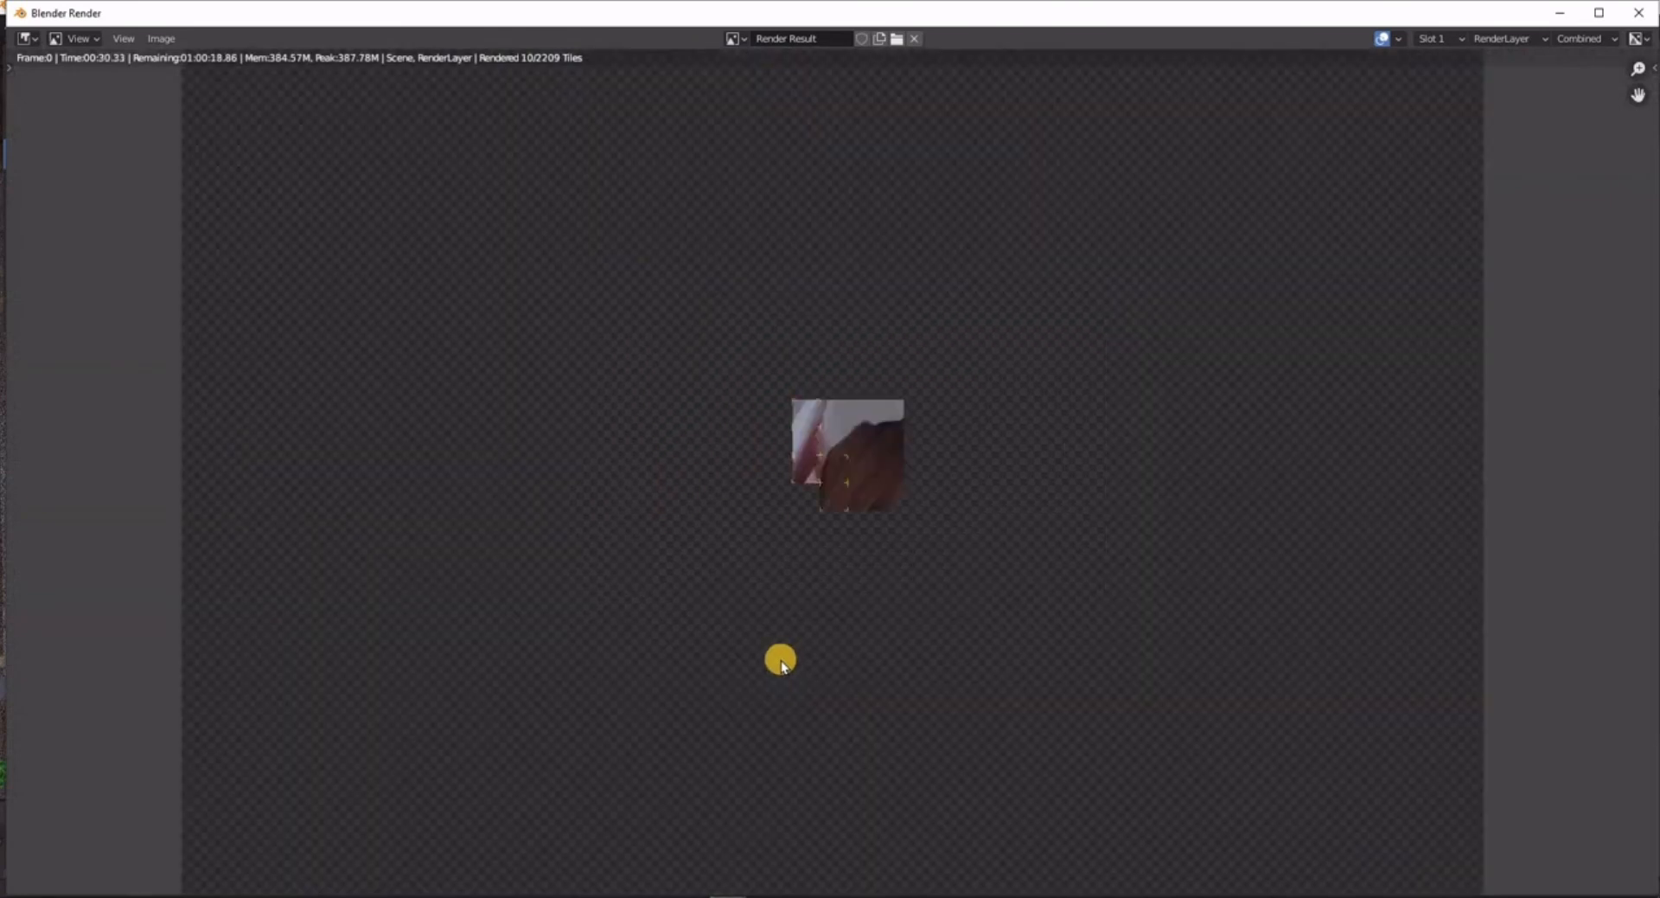
scroll(781, 661, "up", 5)
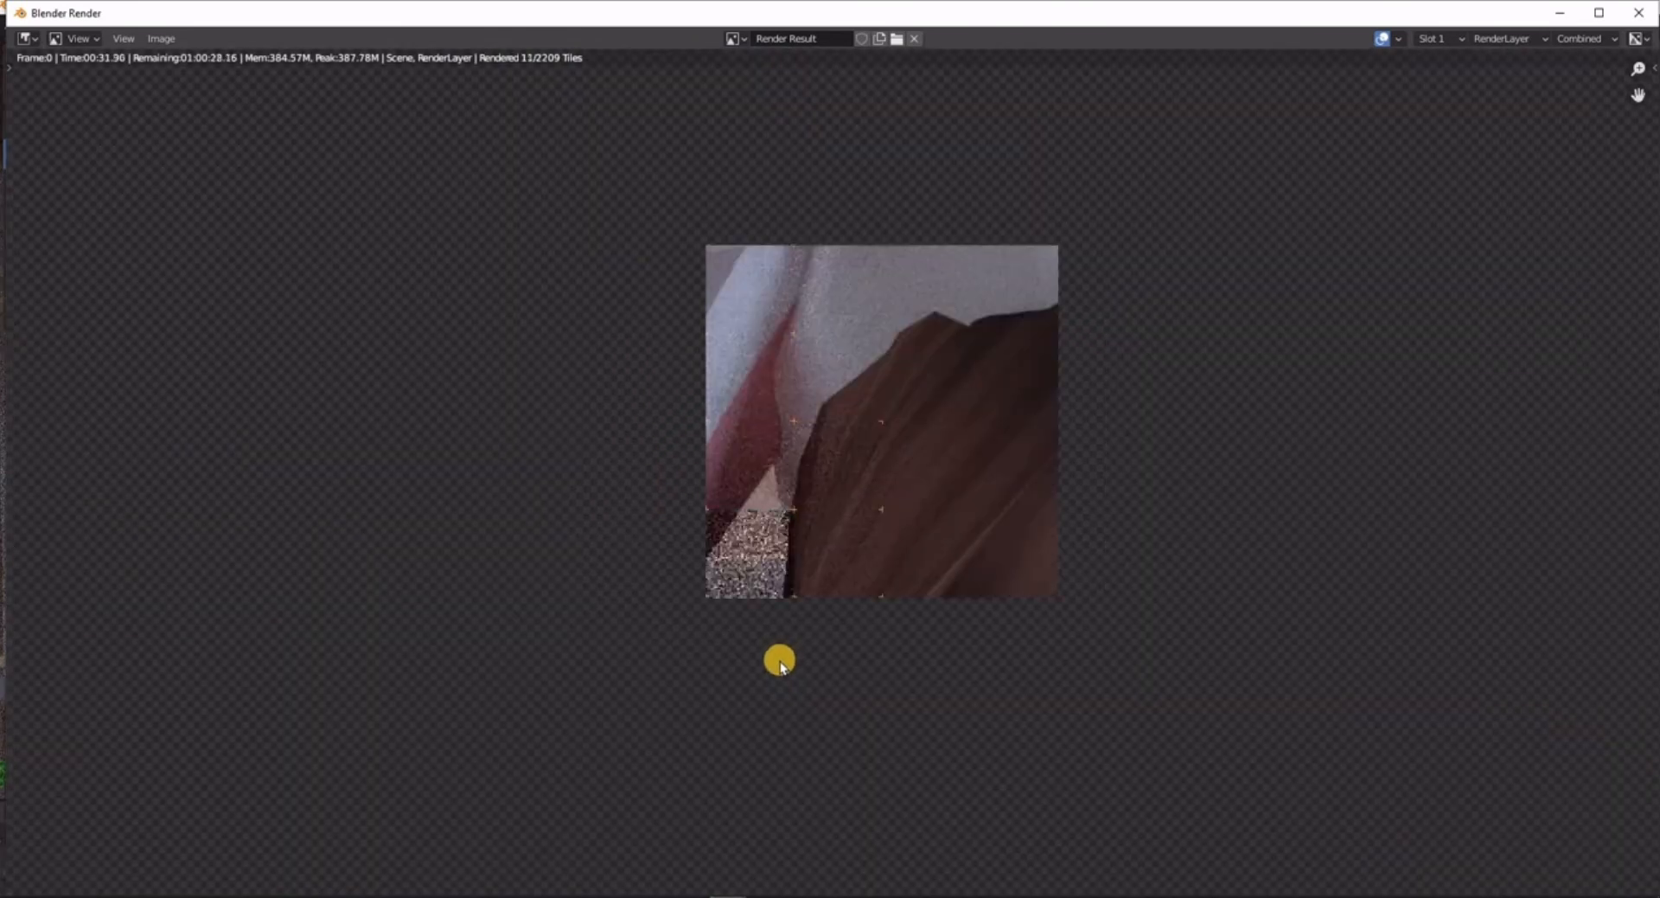
scroll(733, 631, "down", 12)
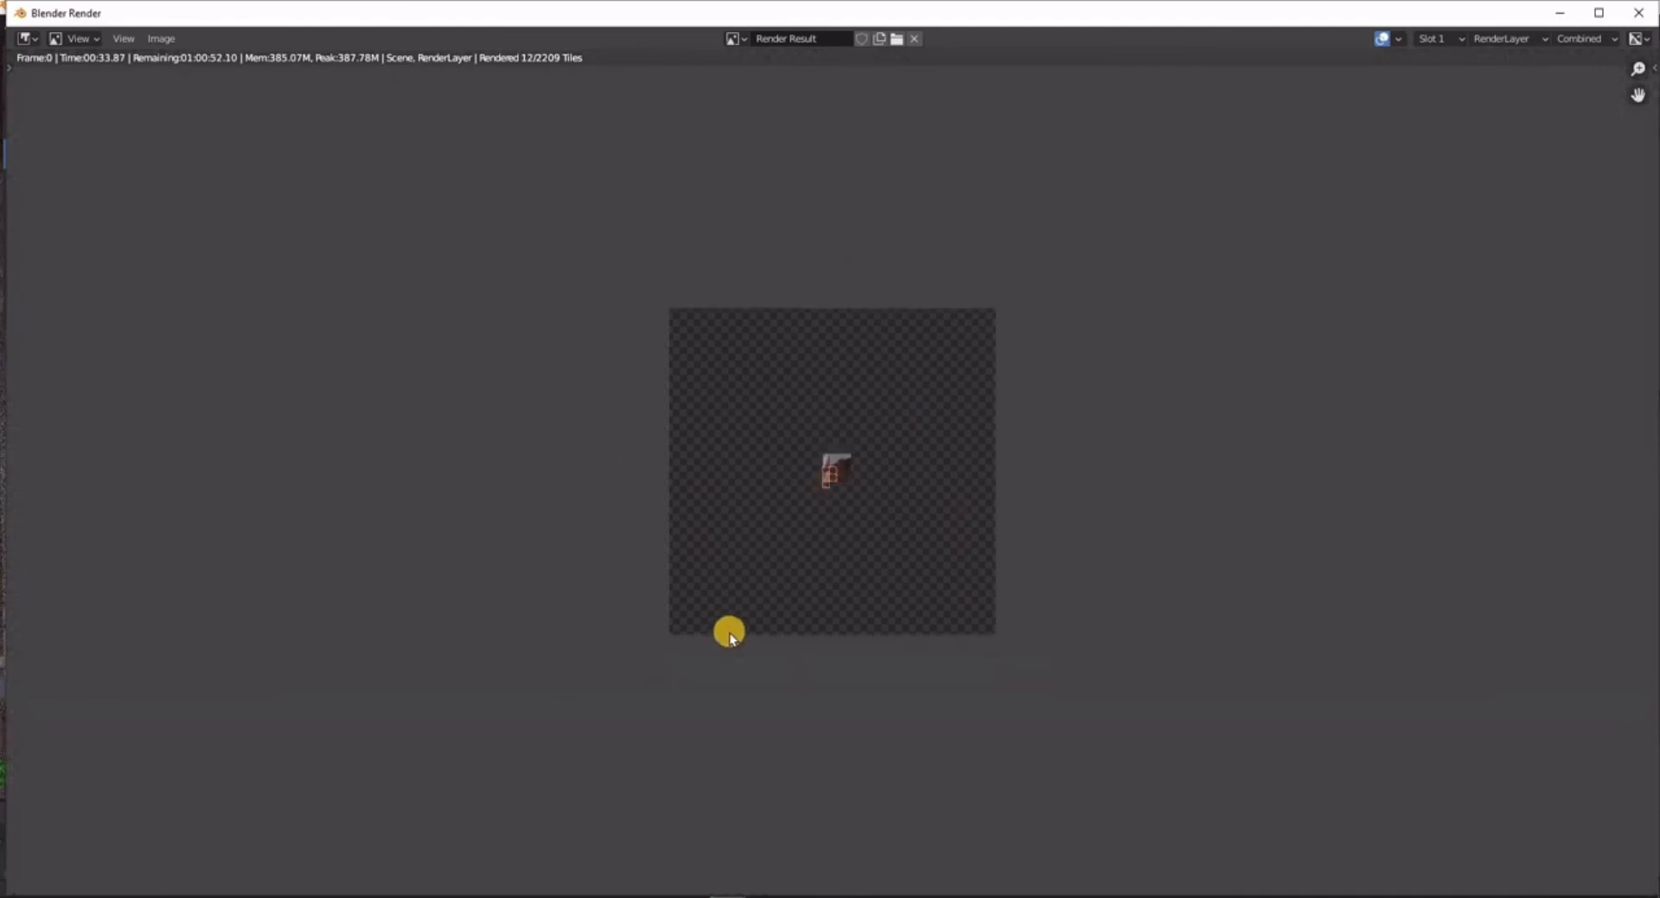
scroll(726, 633, "up", 6)
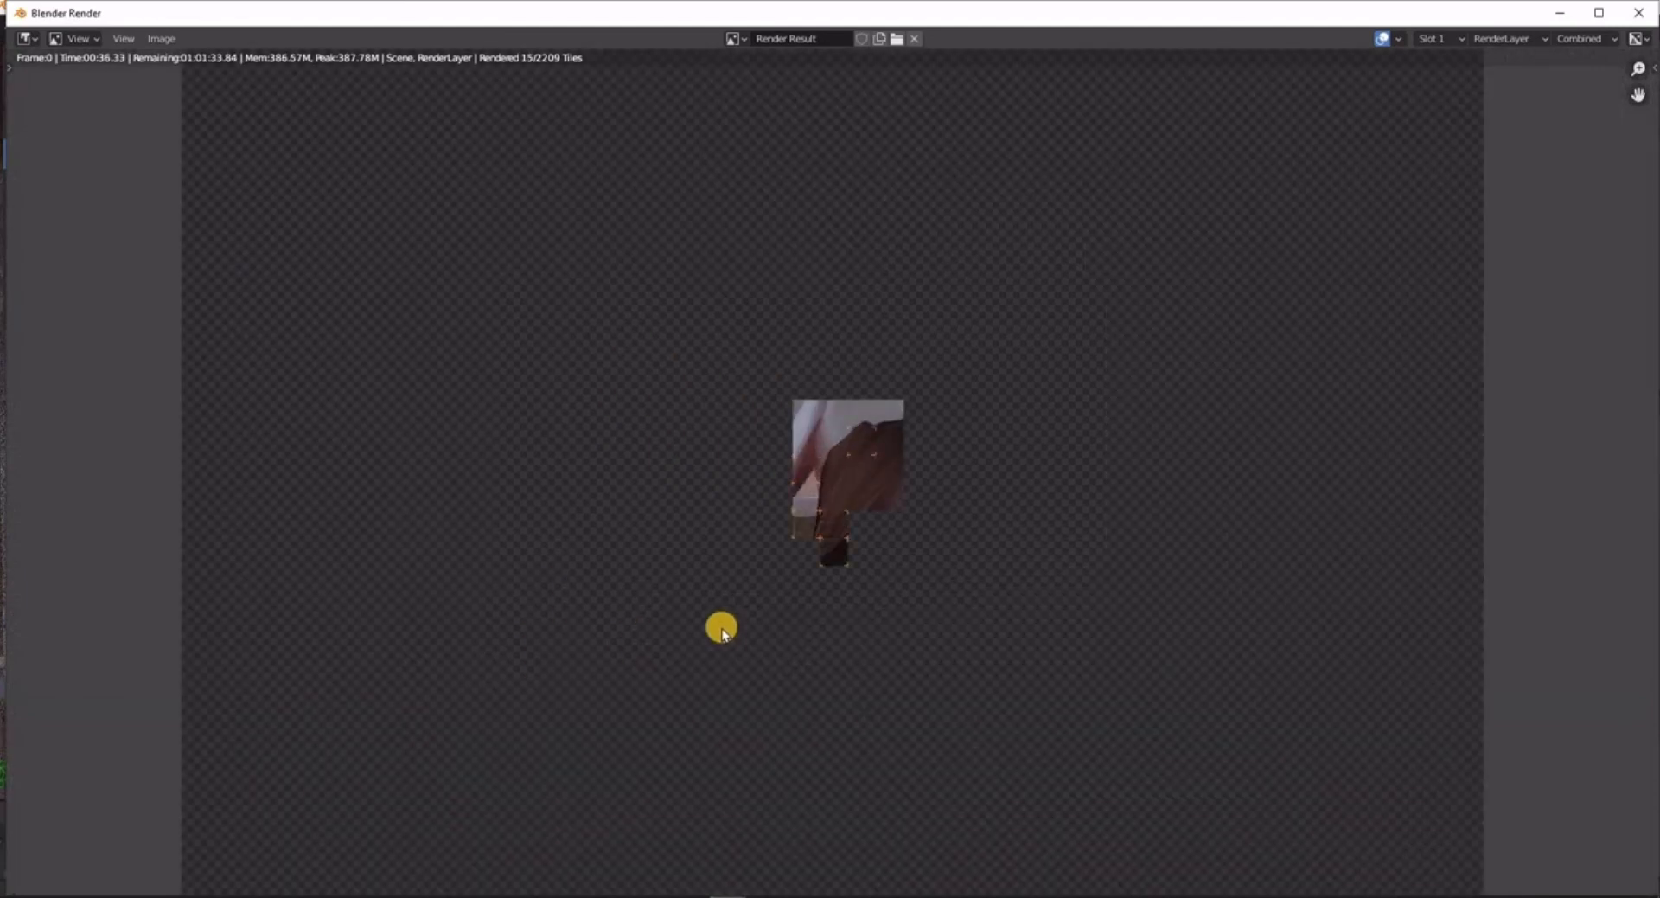
scroll(856, 437, "up", 5)
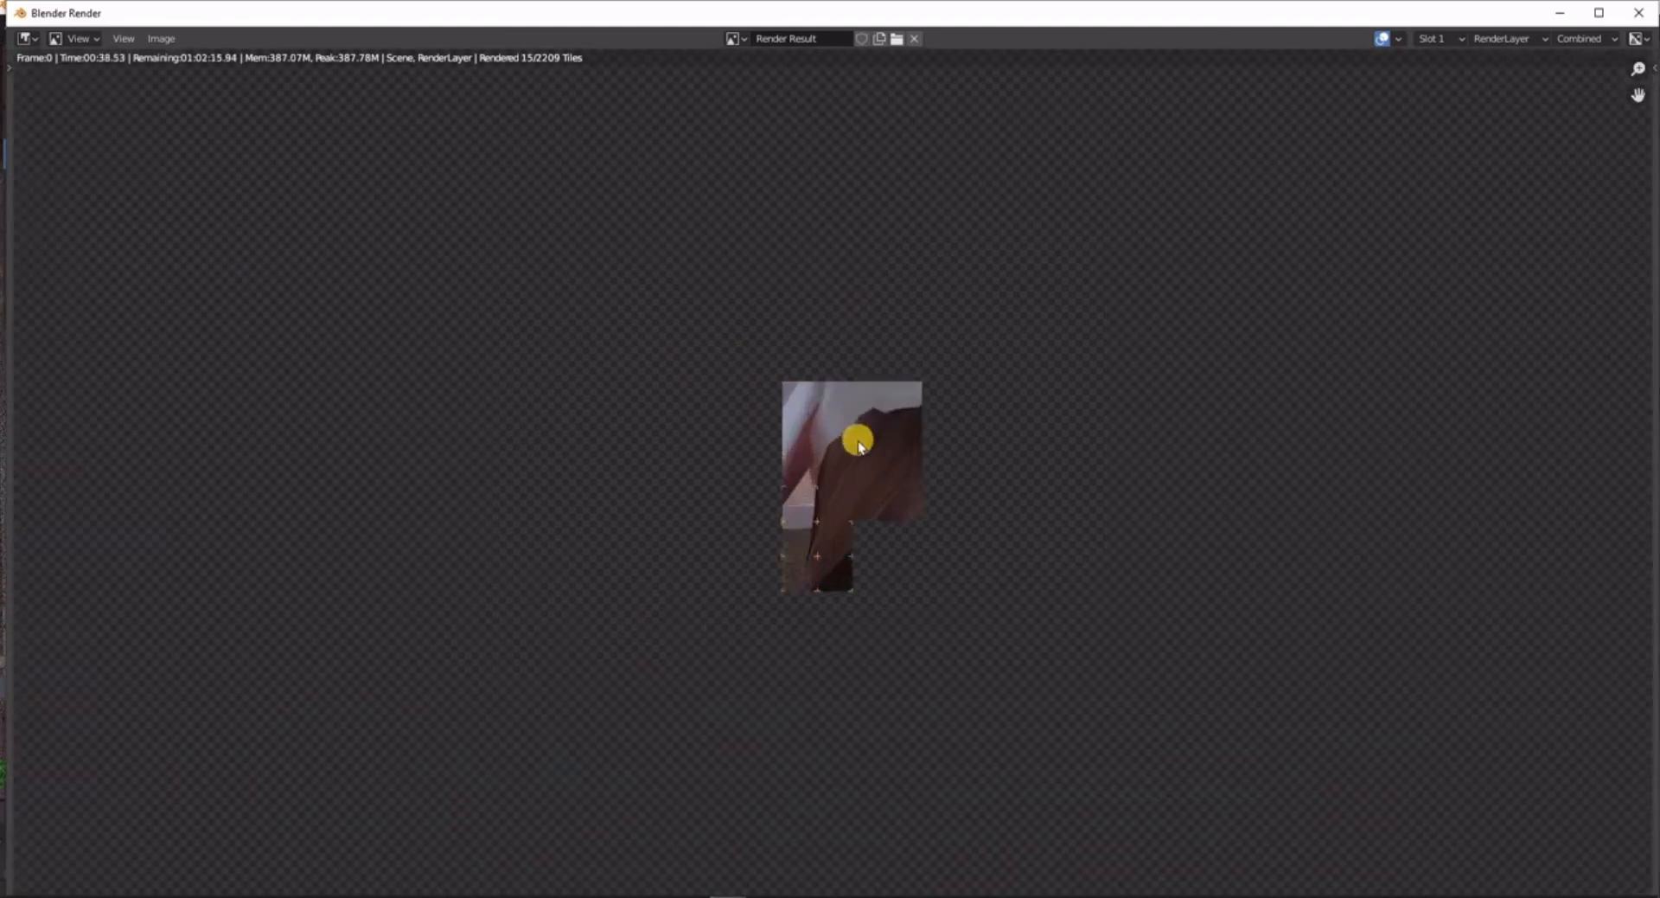
scroll(1097, 437, "up", 4)
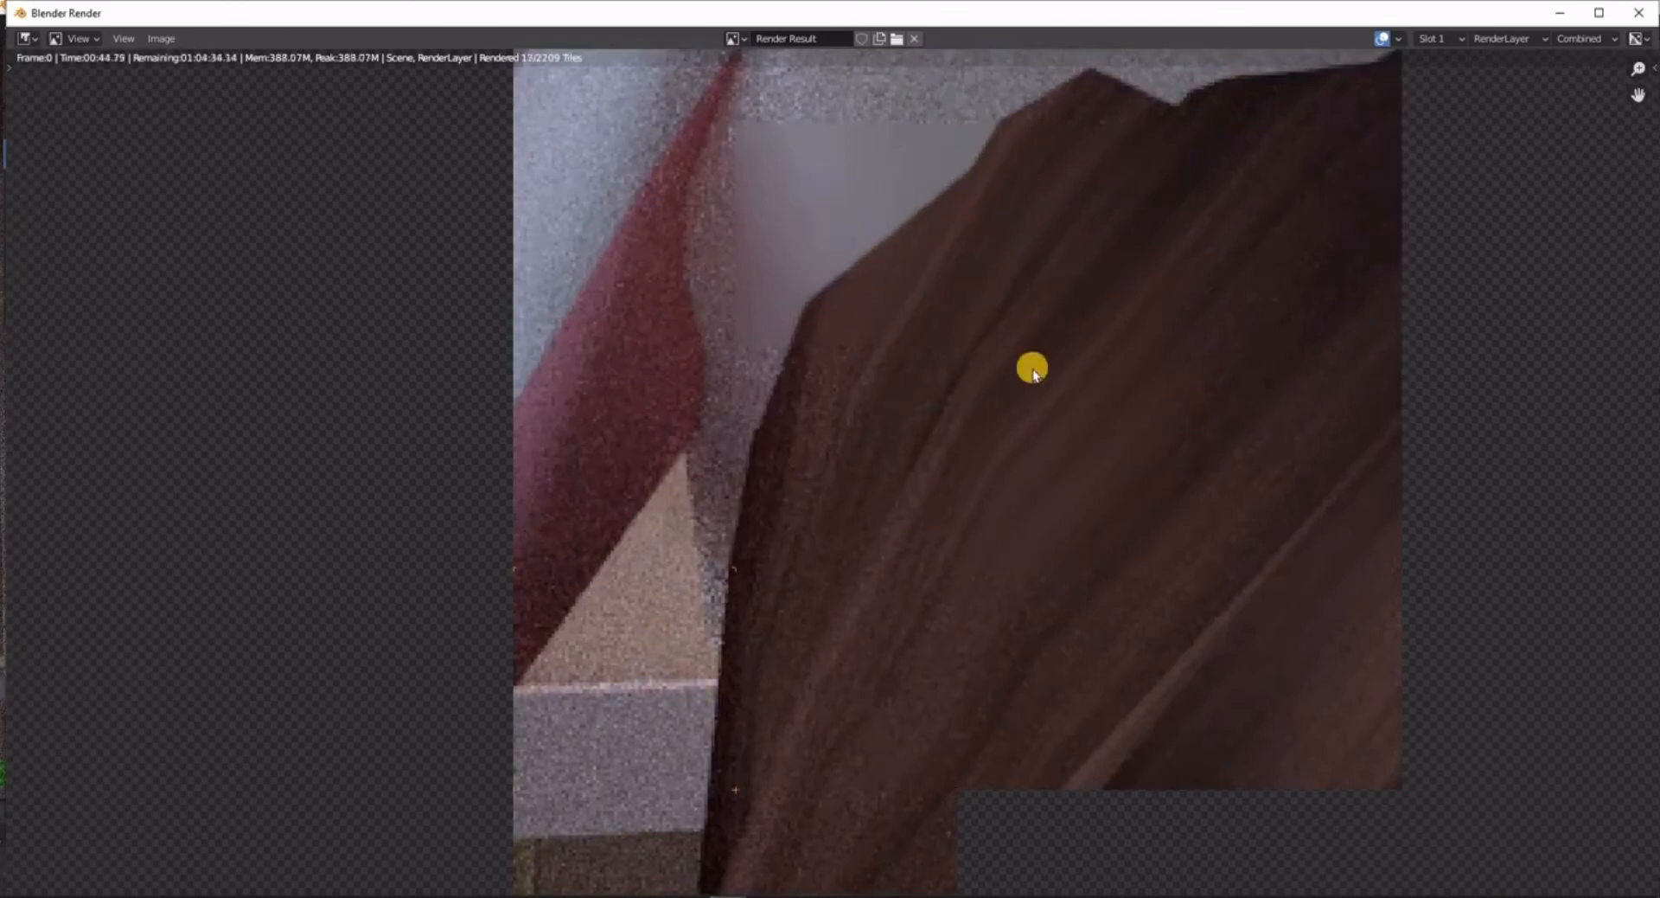
scroll(823, 605, "down", 9)
scroll(969, 778, "up", 4)
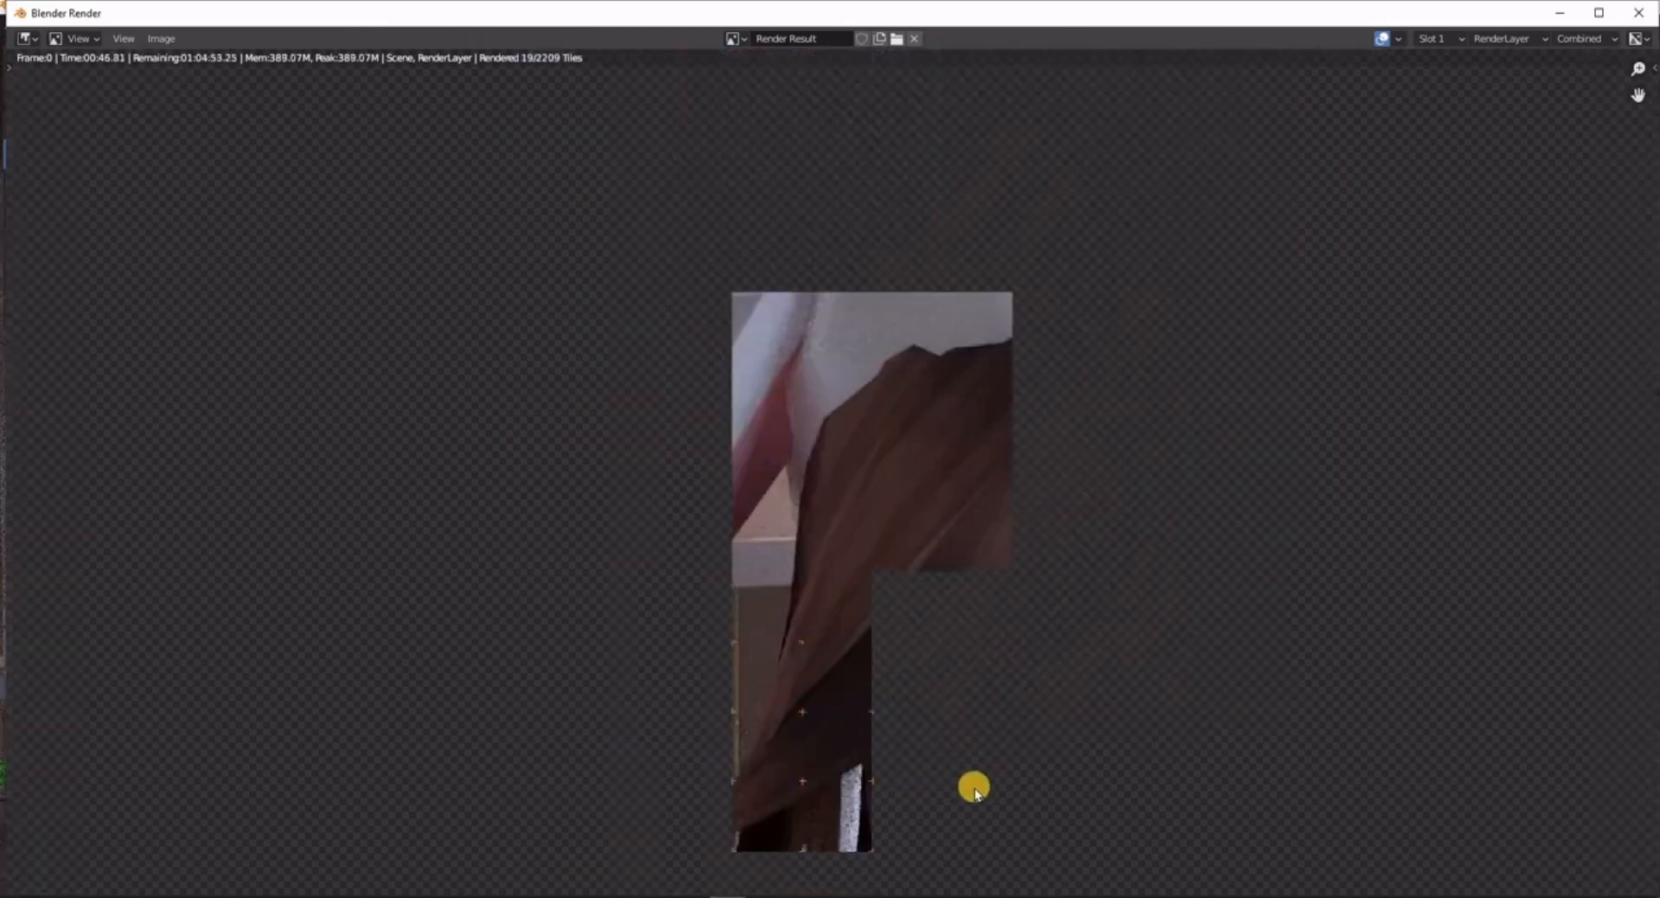
scroll(916, 742, "down", 7)
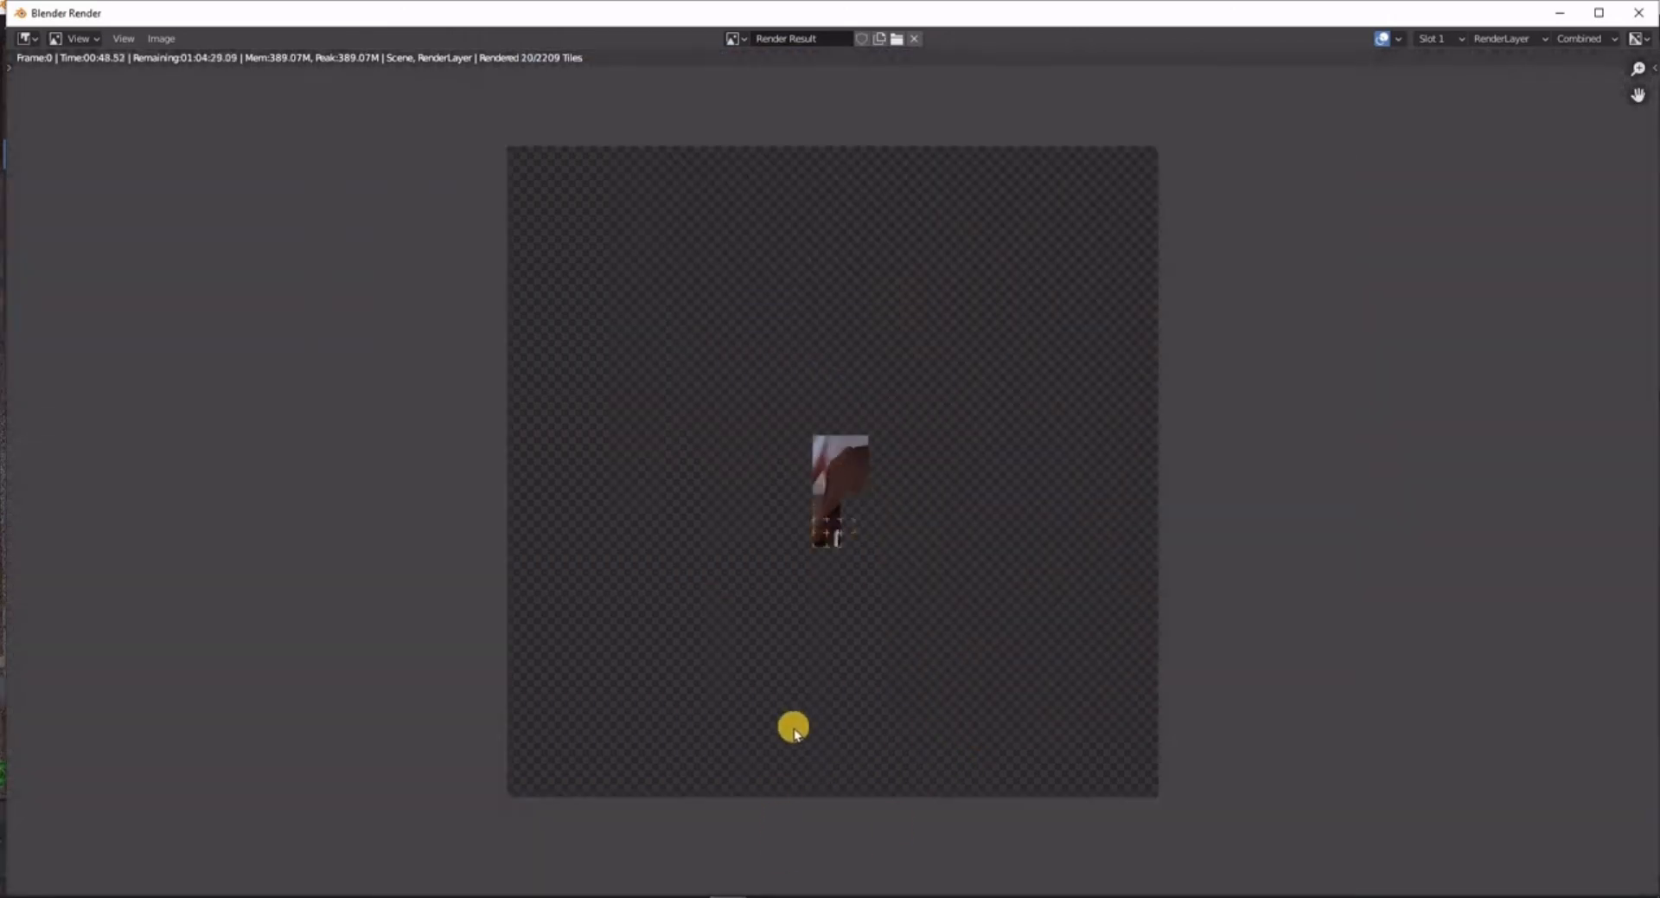